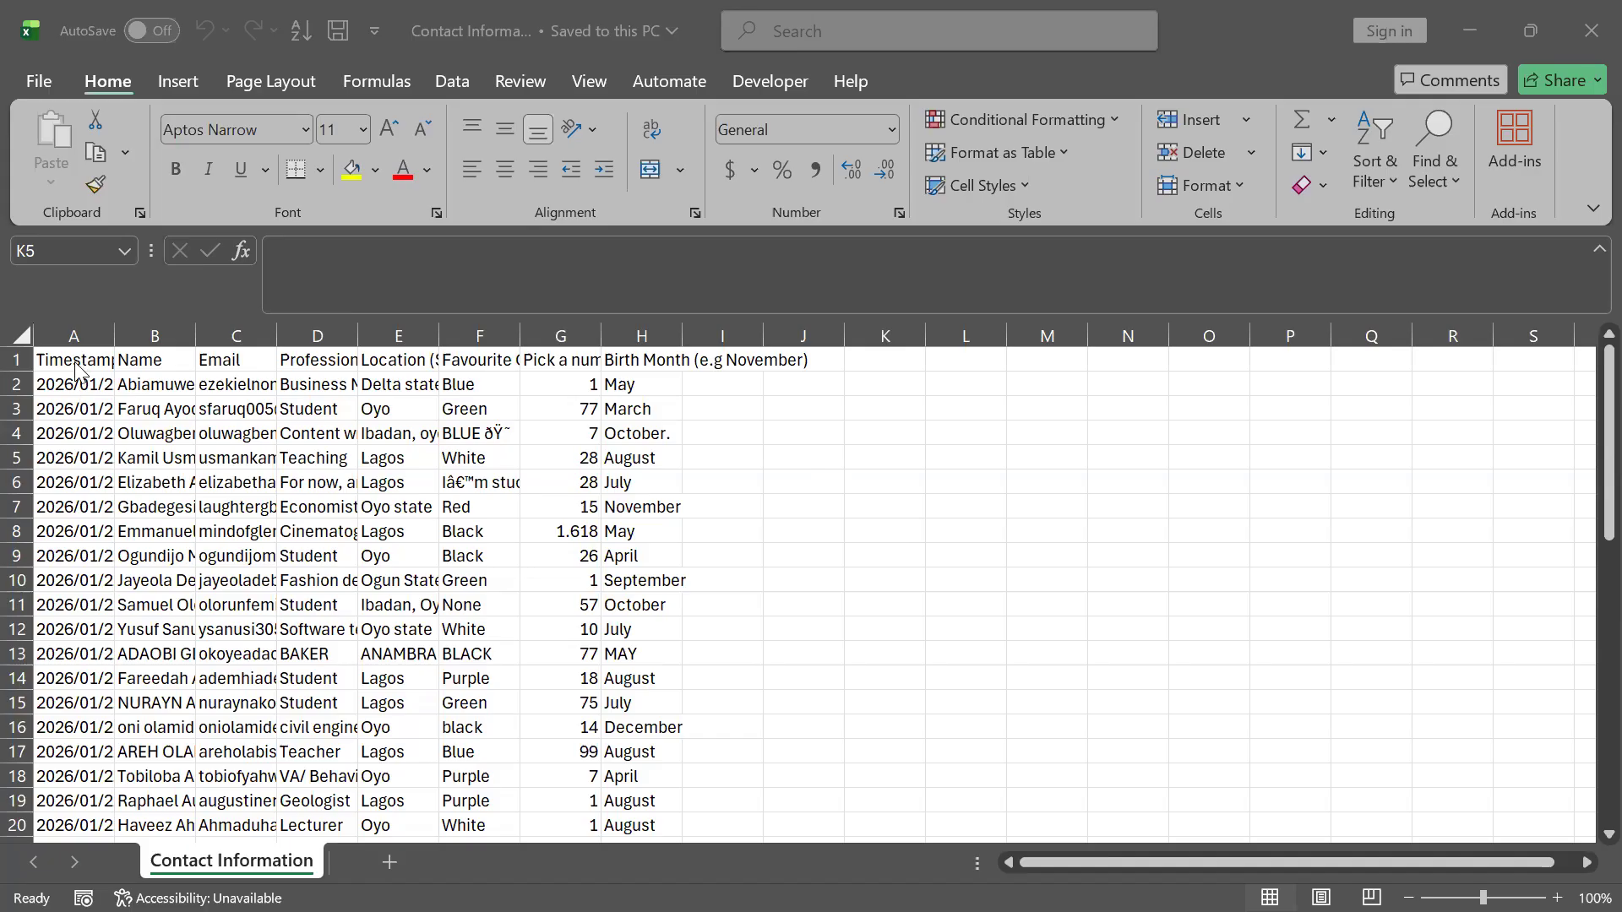
# - Examine the header row and the entries in columns A to F of the Contact Information sheet
pyautogui.click(59, 355)
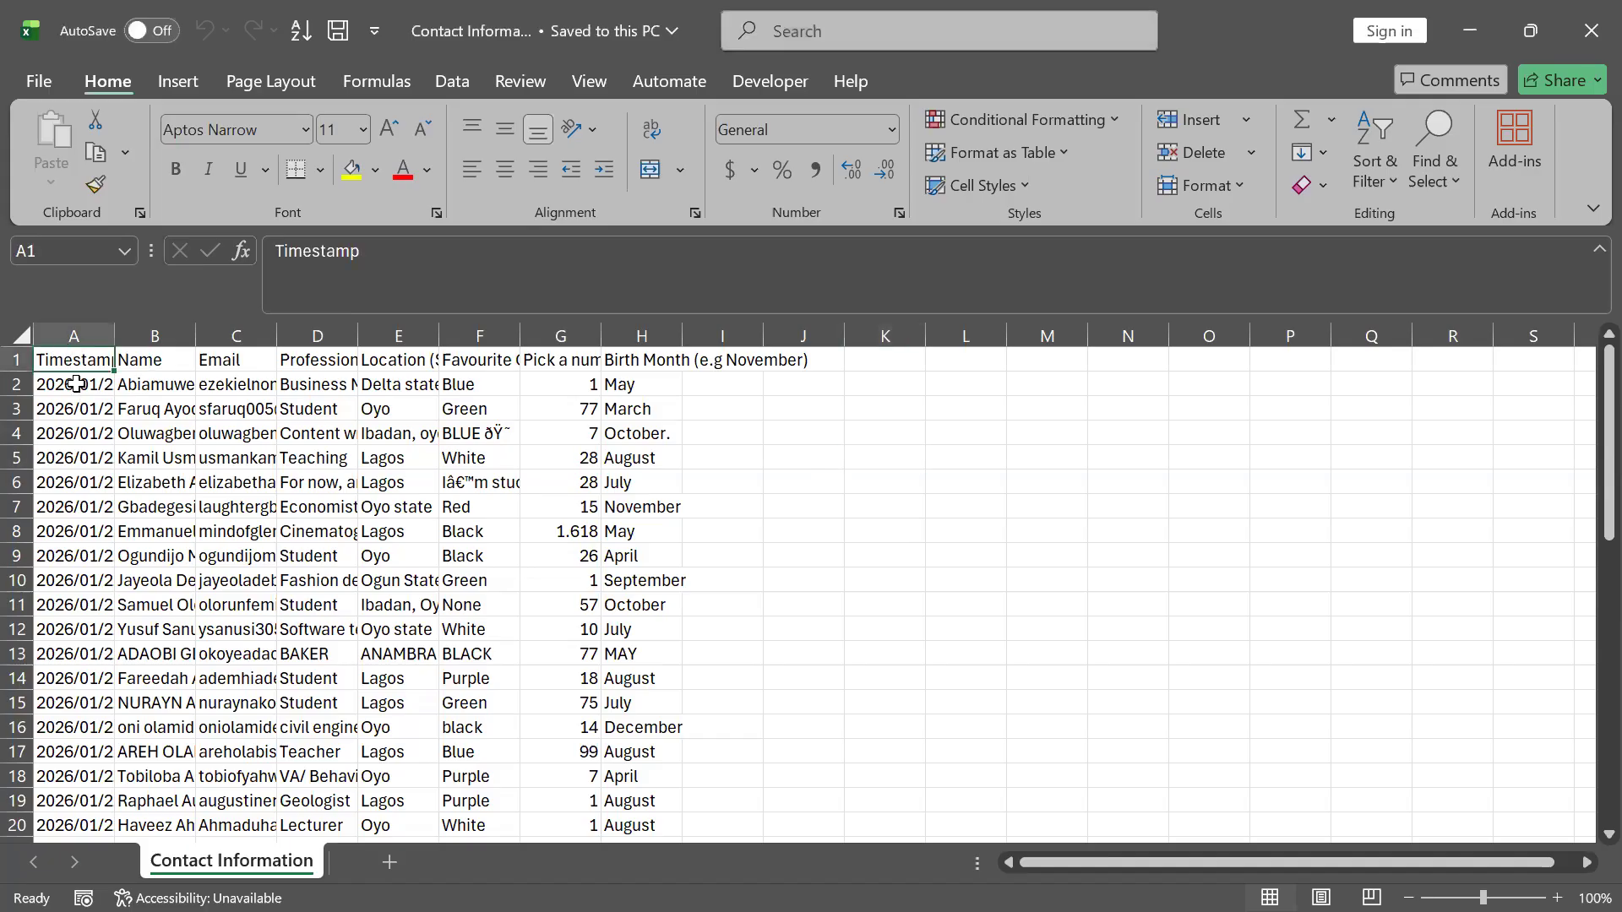
pyautogui.click(76, 383)
pyautogui.hotkey('shift', 'Right')
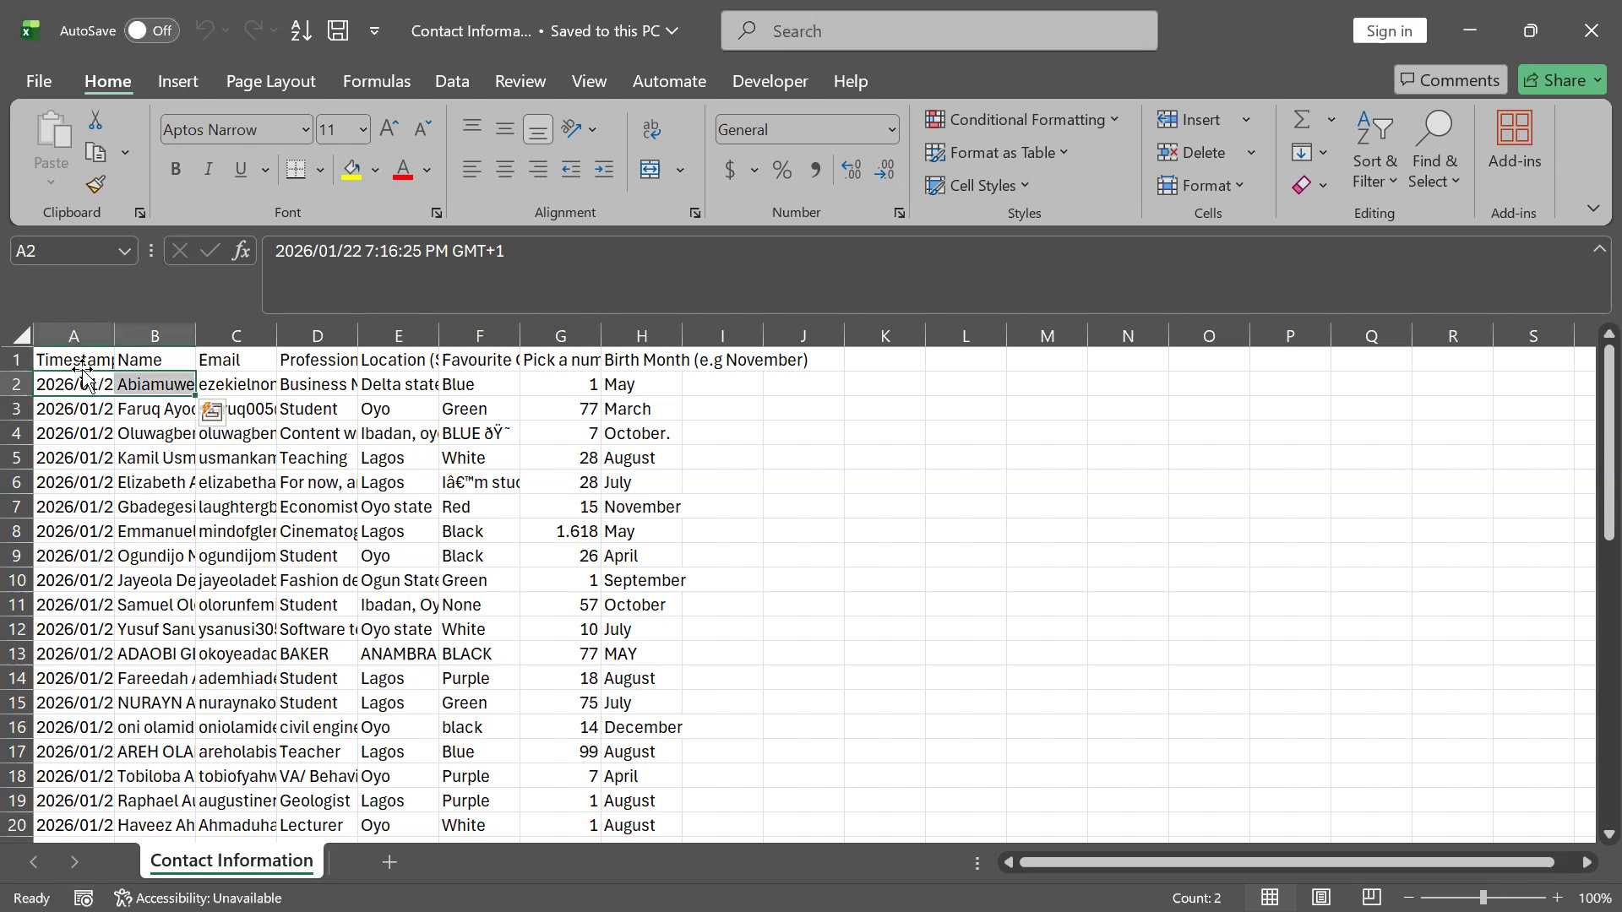
pyautogui.moveTo(64, 360); pyautogui.dragTo(659, 333)
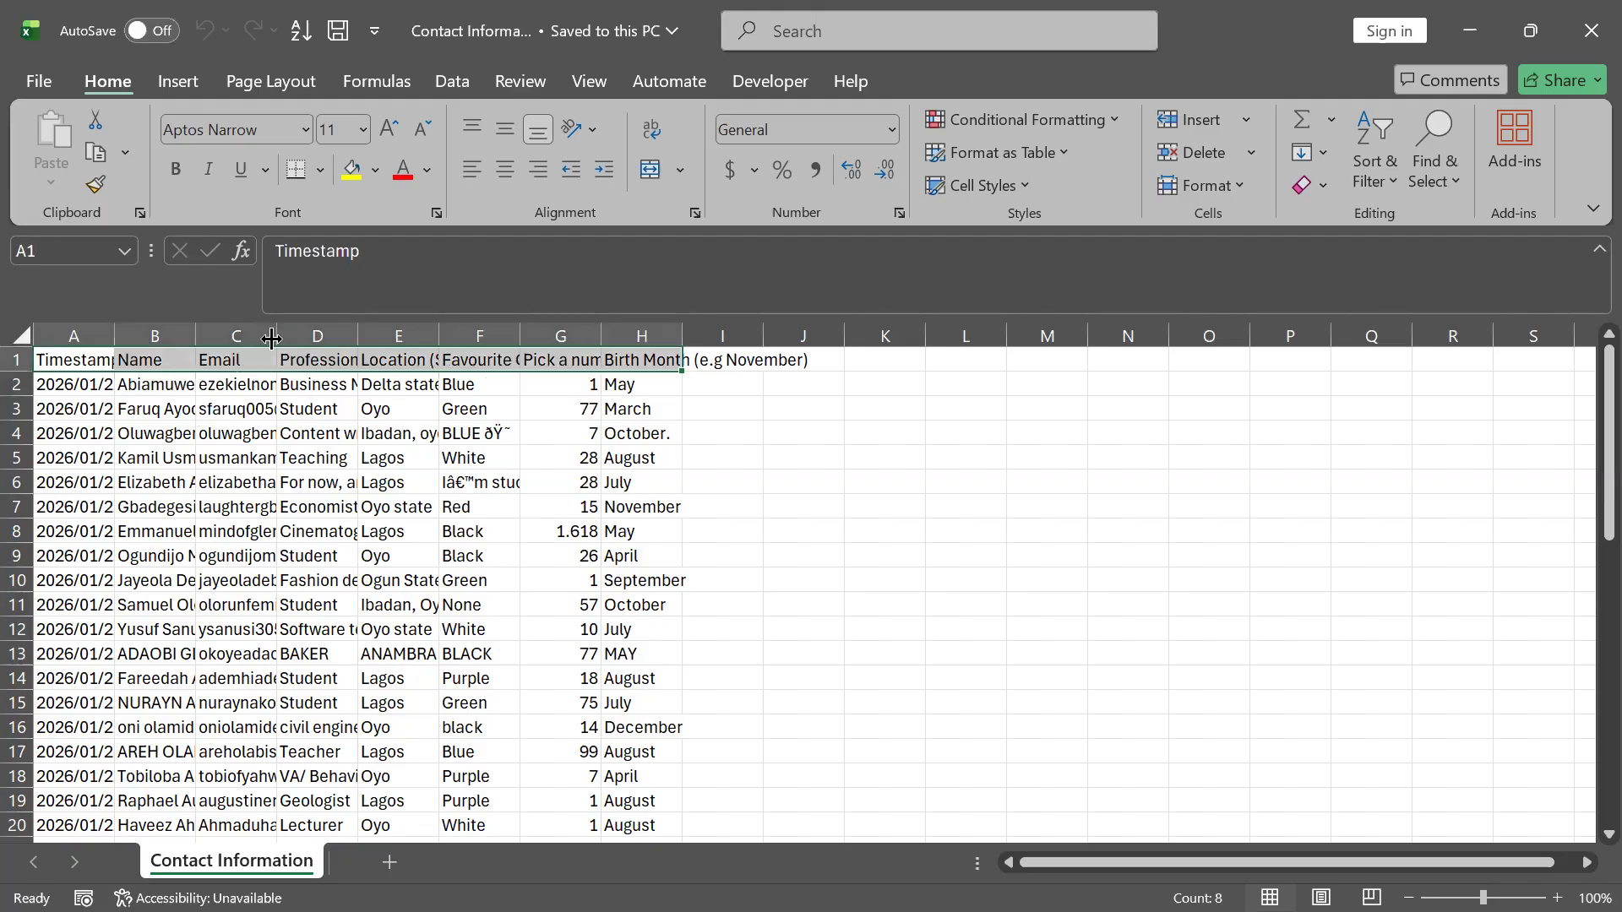
pyautogui.click(57, 362)
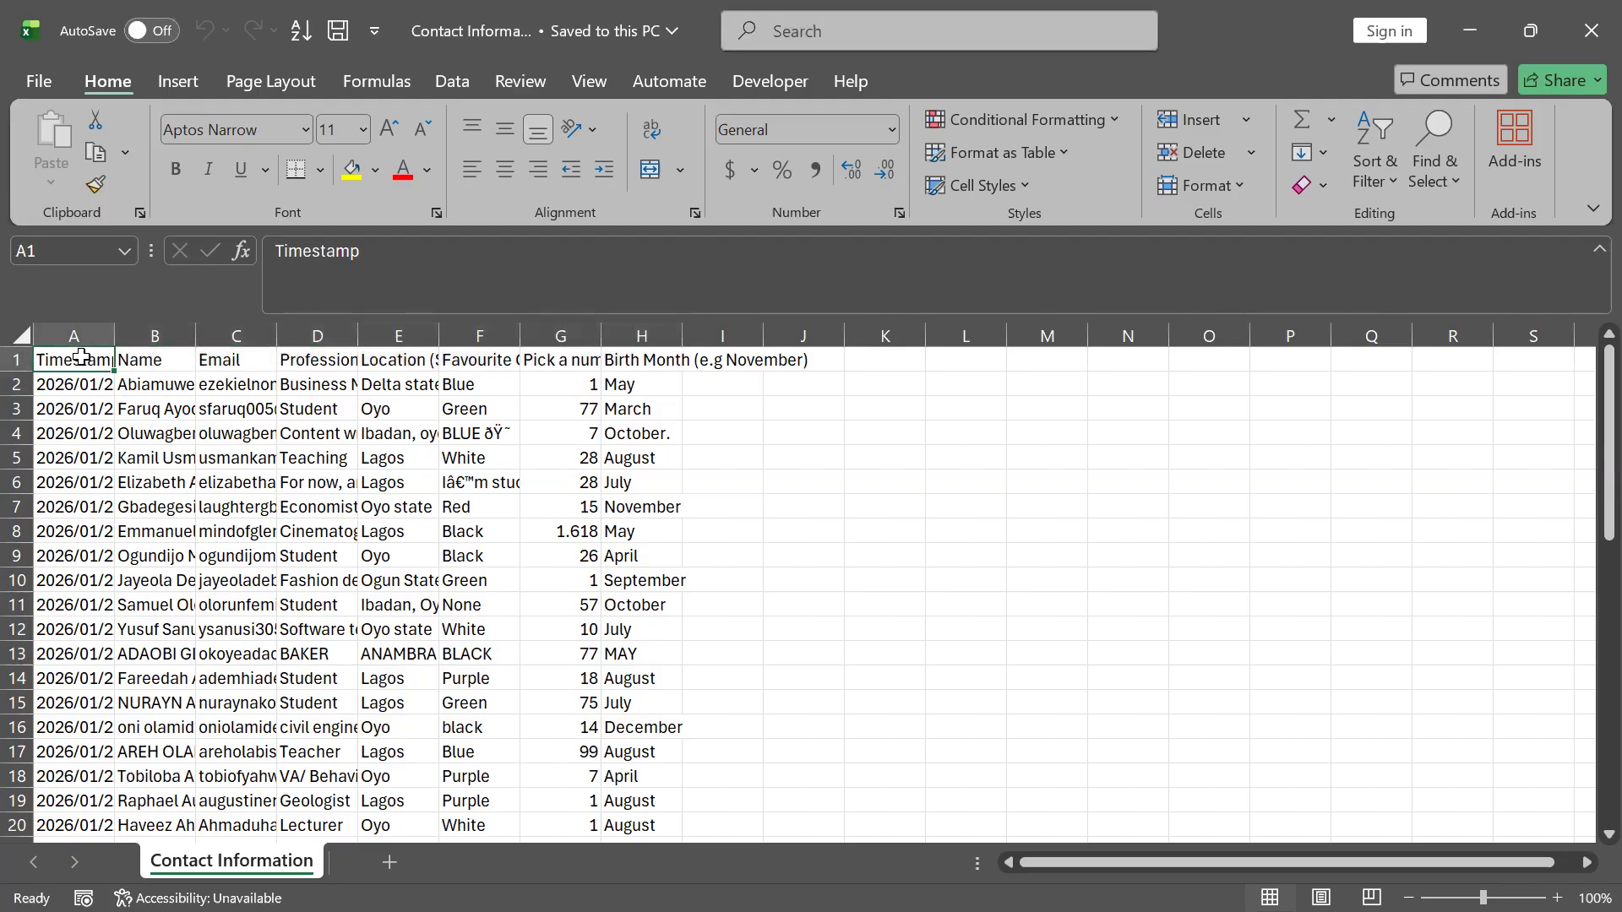
pyautogui.hotkey('ctrl', 'shift', 'Down')
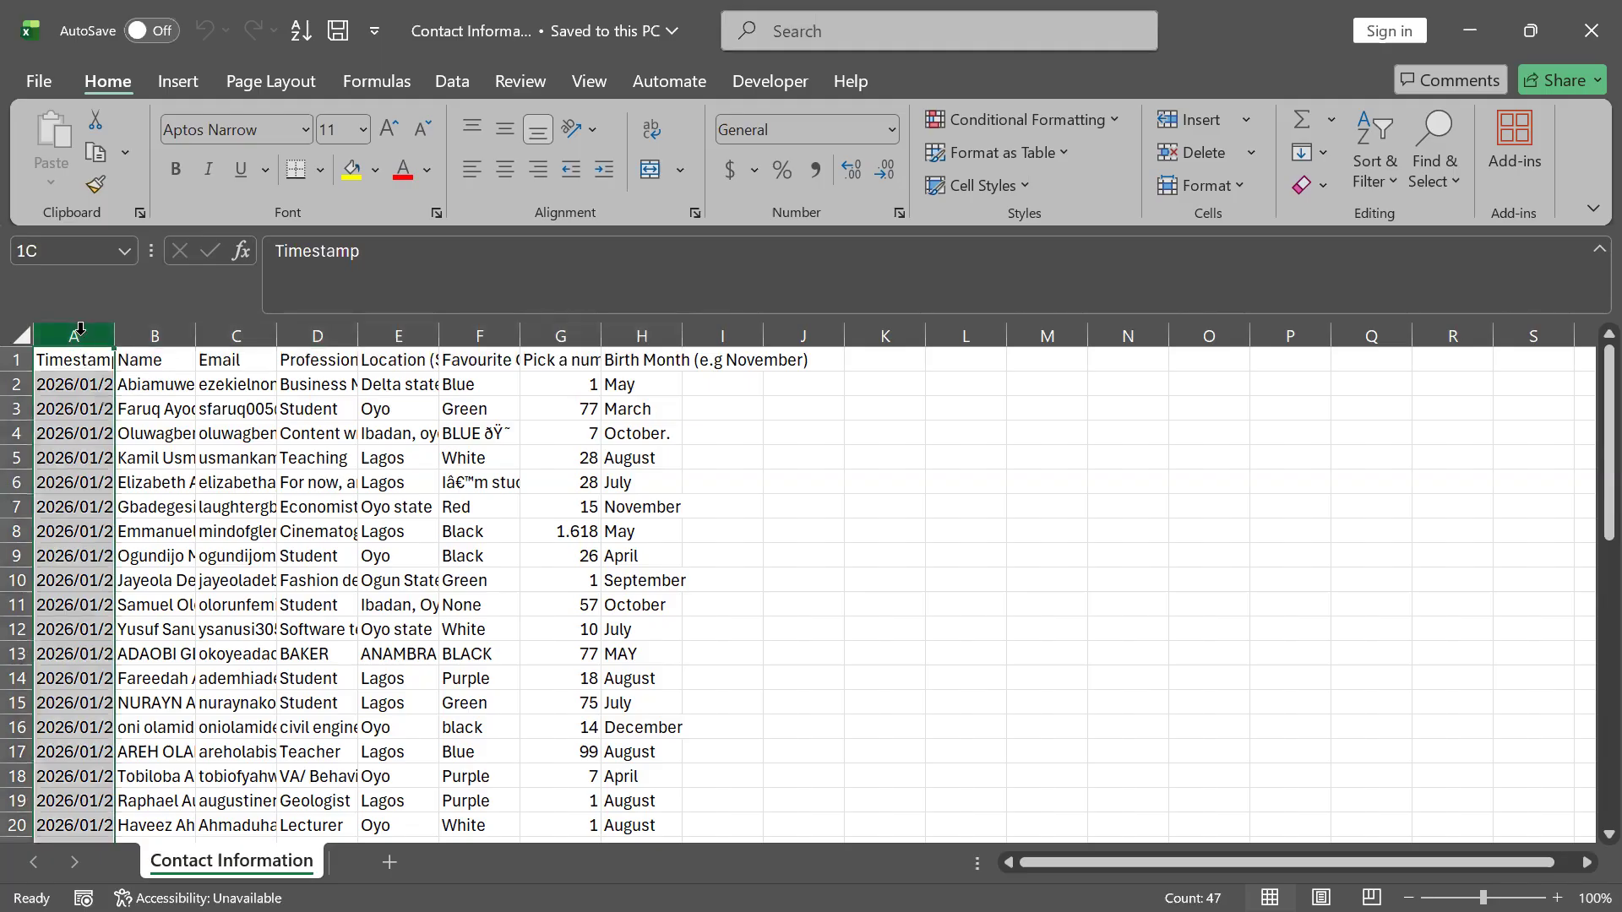
pyautogui.moveTo(81, 395); pyautogui.dragTo(45, 763)
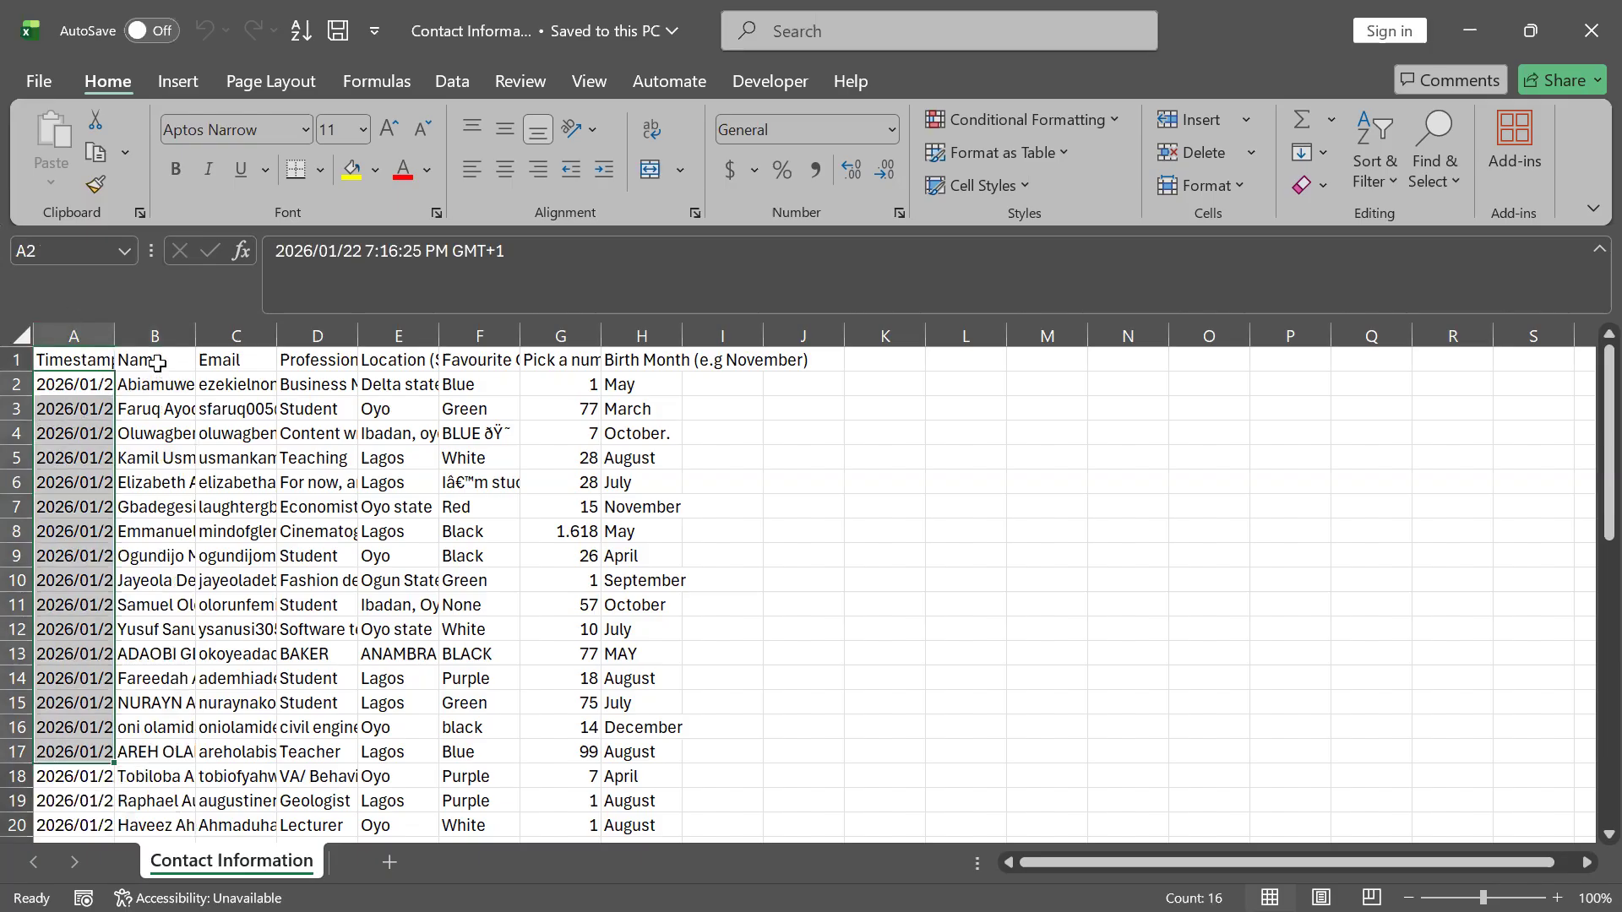
pyautogui.moveTo(158, 362); pyautogui.dragTo(169, 583)
pyautogui.moveTo(235, 348); pyautogui.dragTo(293, 619)
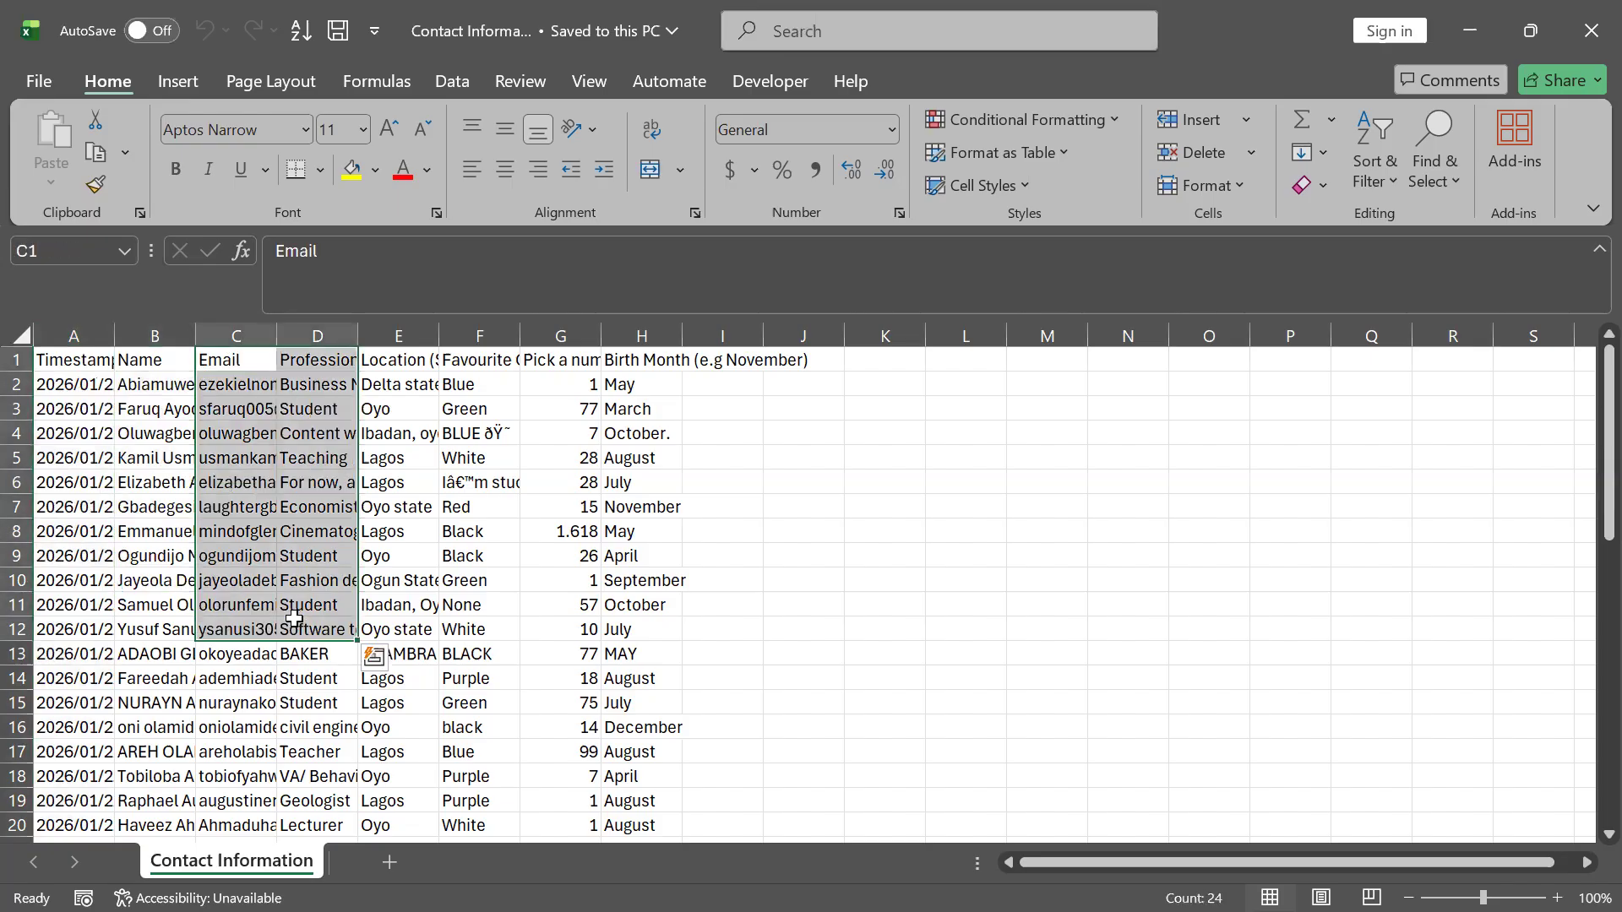
pyautogui.click(239, 365)
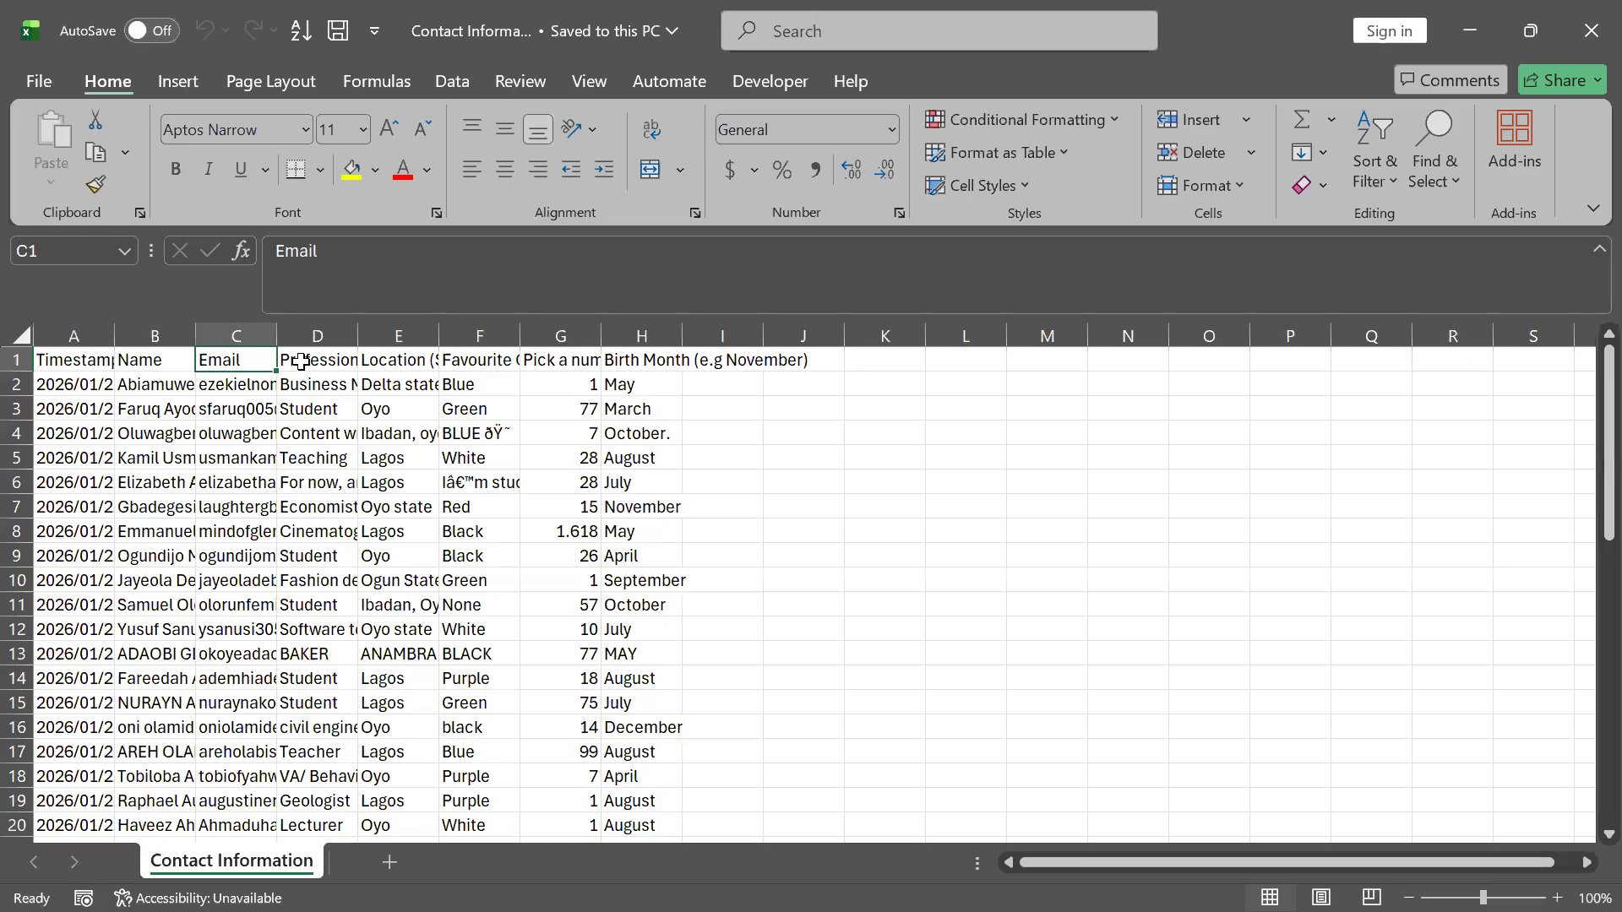
pyautogui.moveTo(318, 359); pyautogui.dragTo(372, 832)
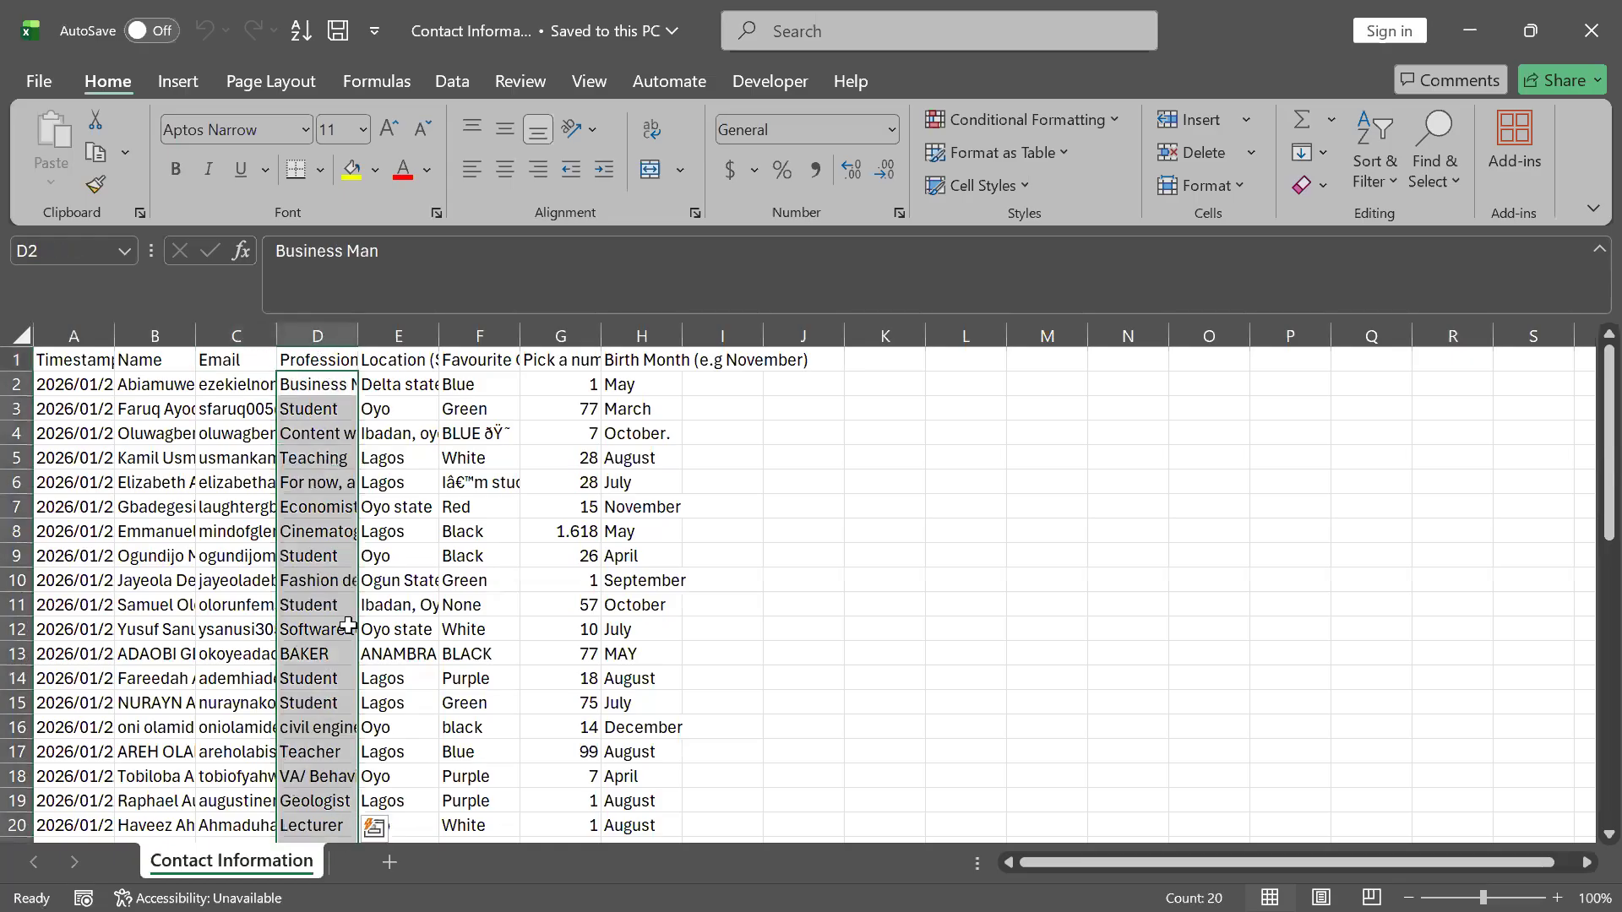
pyautogui.click(397, 378)
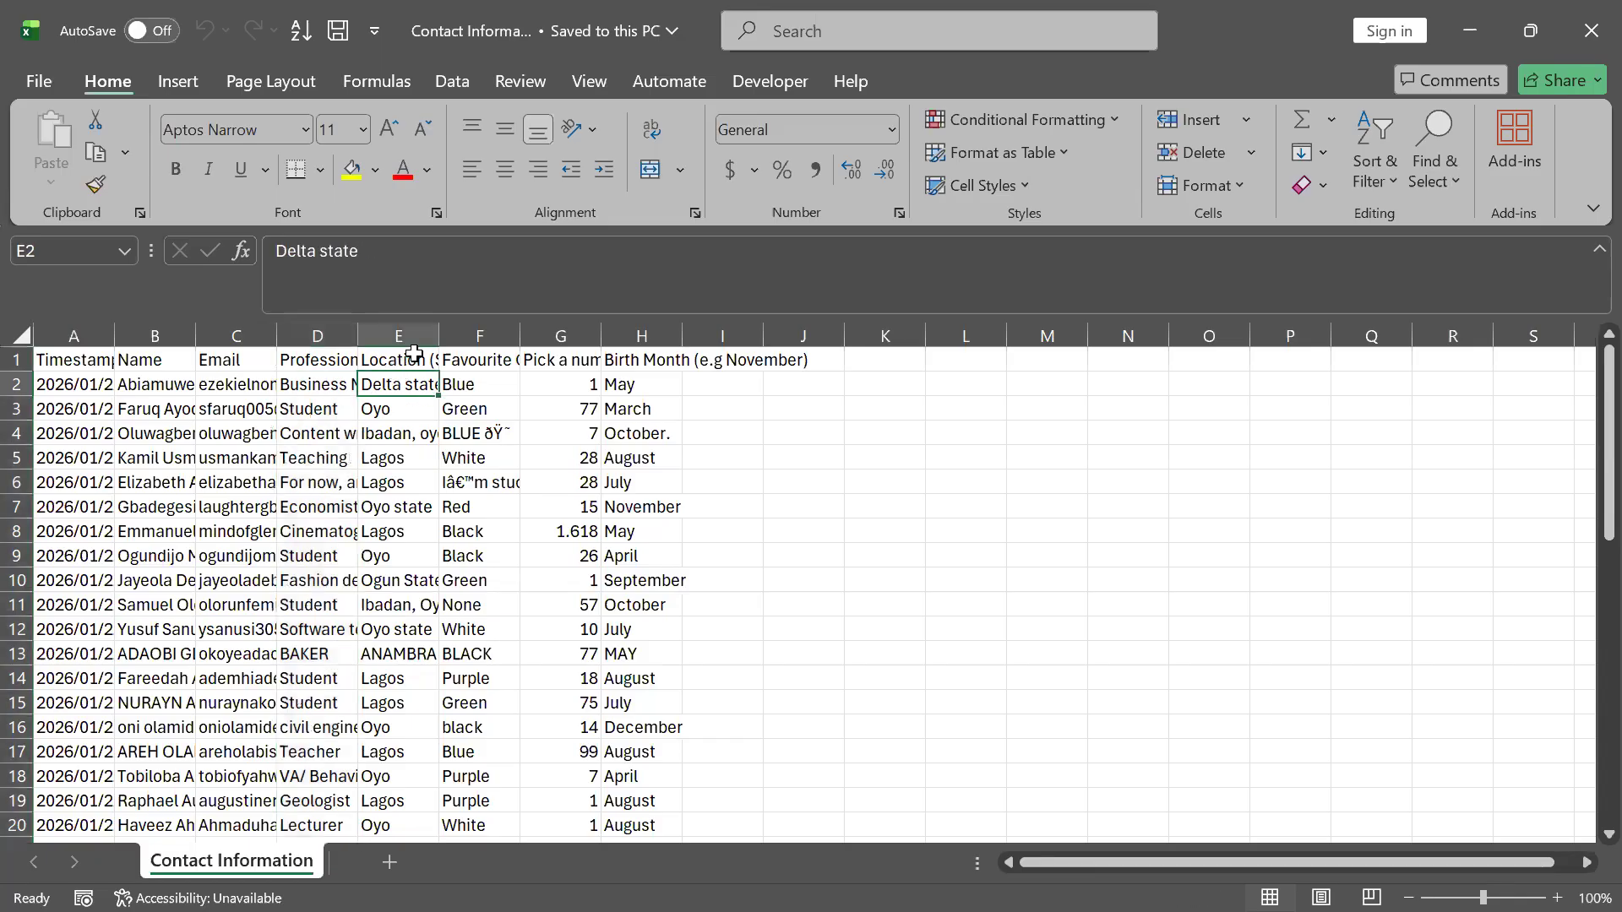
pyautogui.click(372, 357)
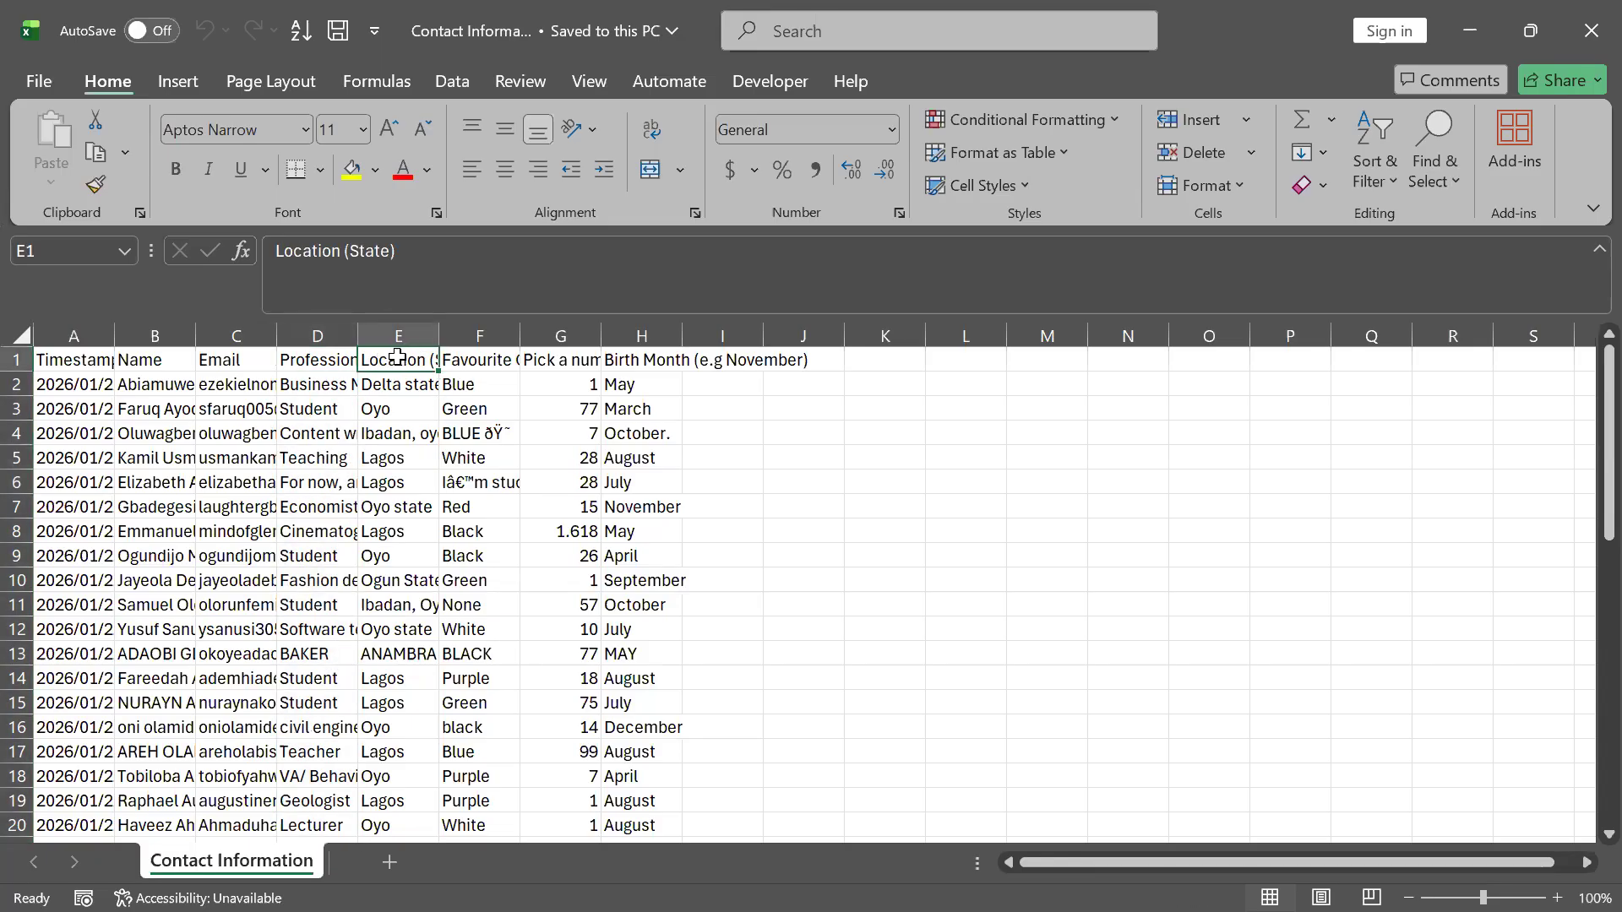
pyautogui.moveTo(416, 385); pyautogui.dragTo(438, 700)
pyautogui.moveTo(415, 792); pyautogui.dragTo(415, 794)
pyautogui.click(479, 399)
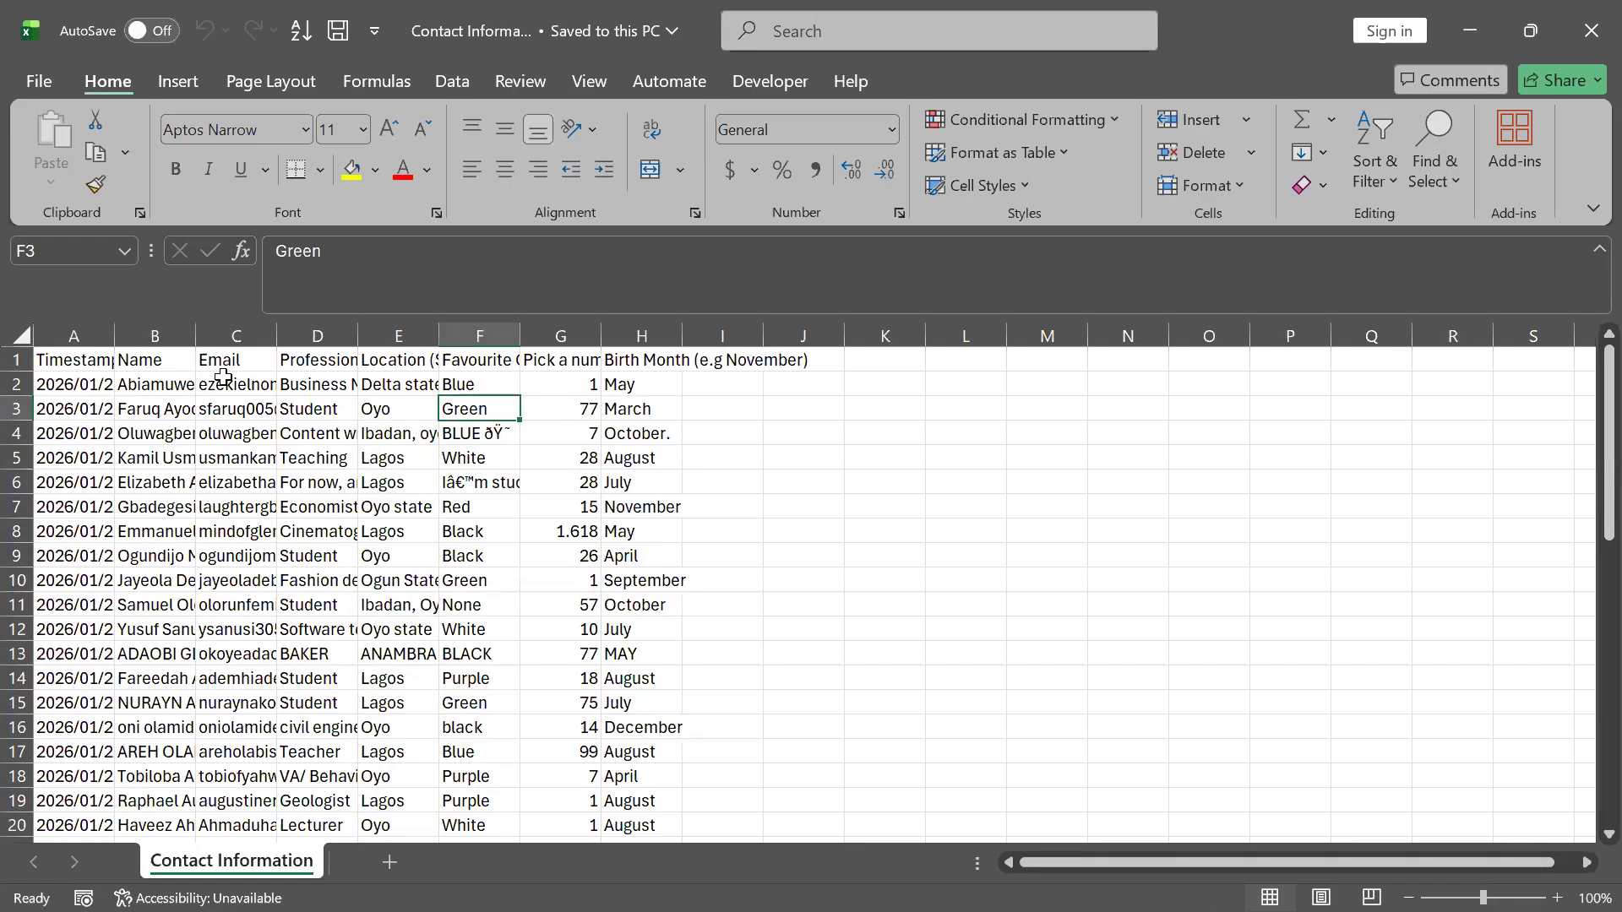
# - Review the full header row again, along with the entries under Timestamp, Name and Email
pyautogui.moveTo(88, 362); pyautogui.dragTo(720, 337)
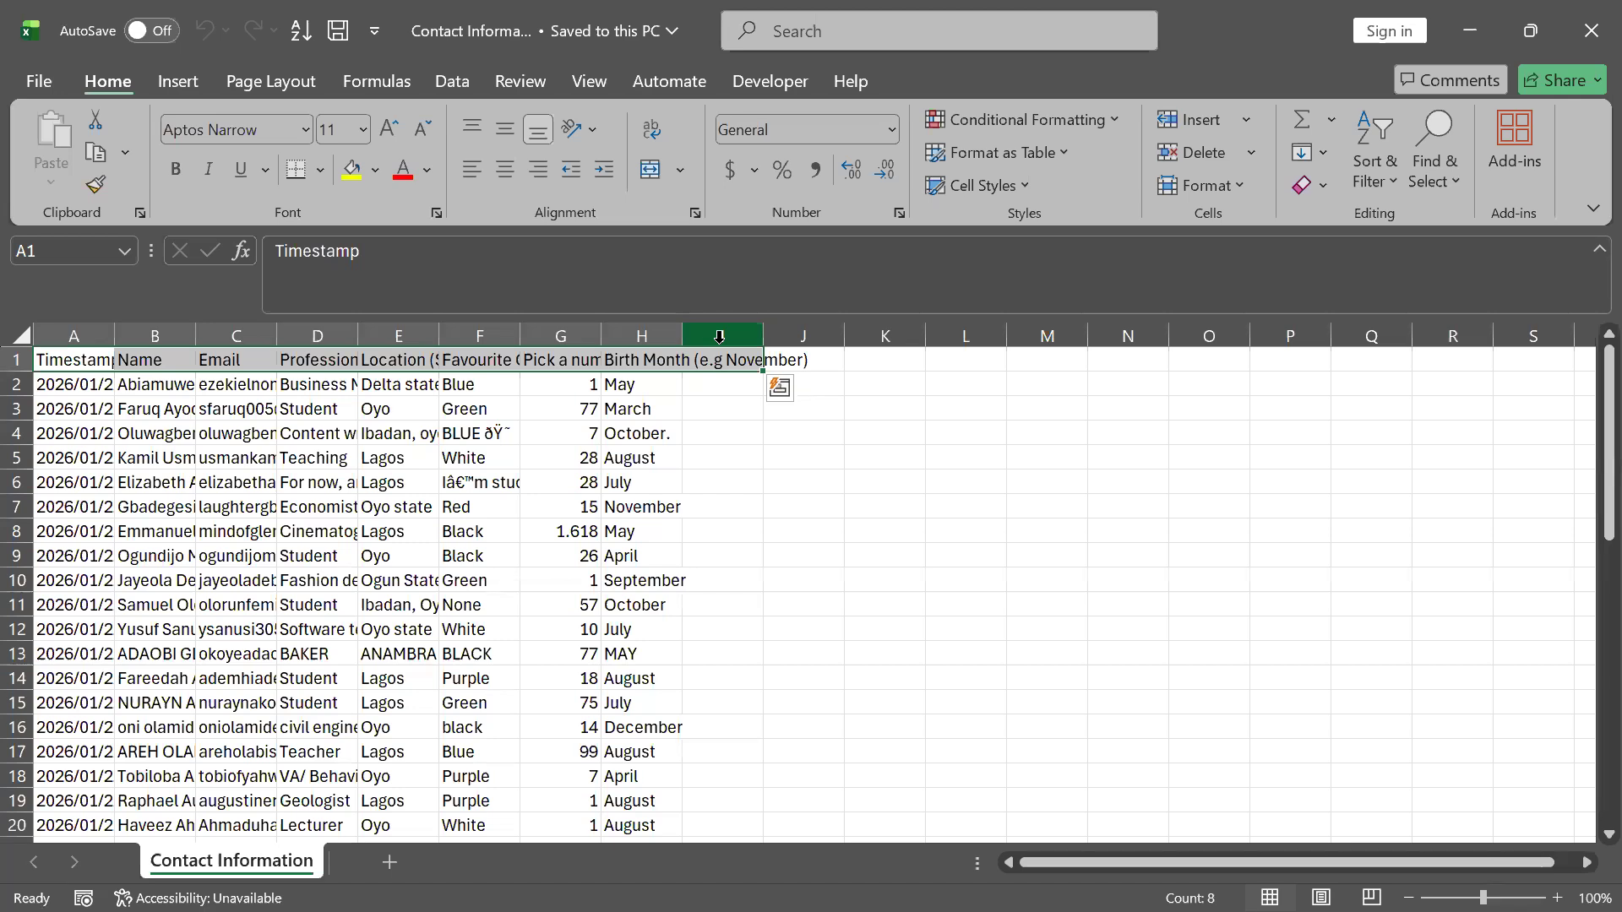
pyautogui.click(83, 359)
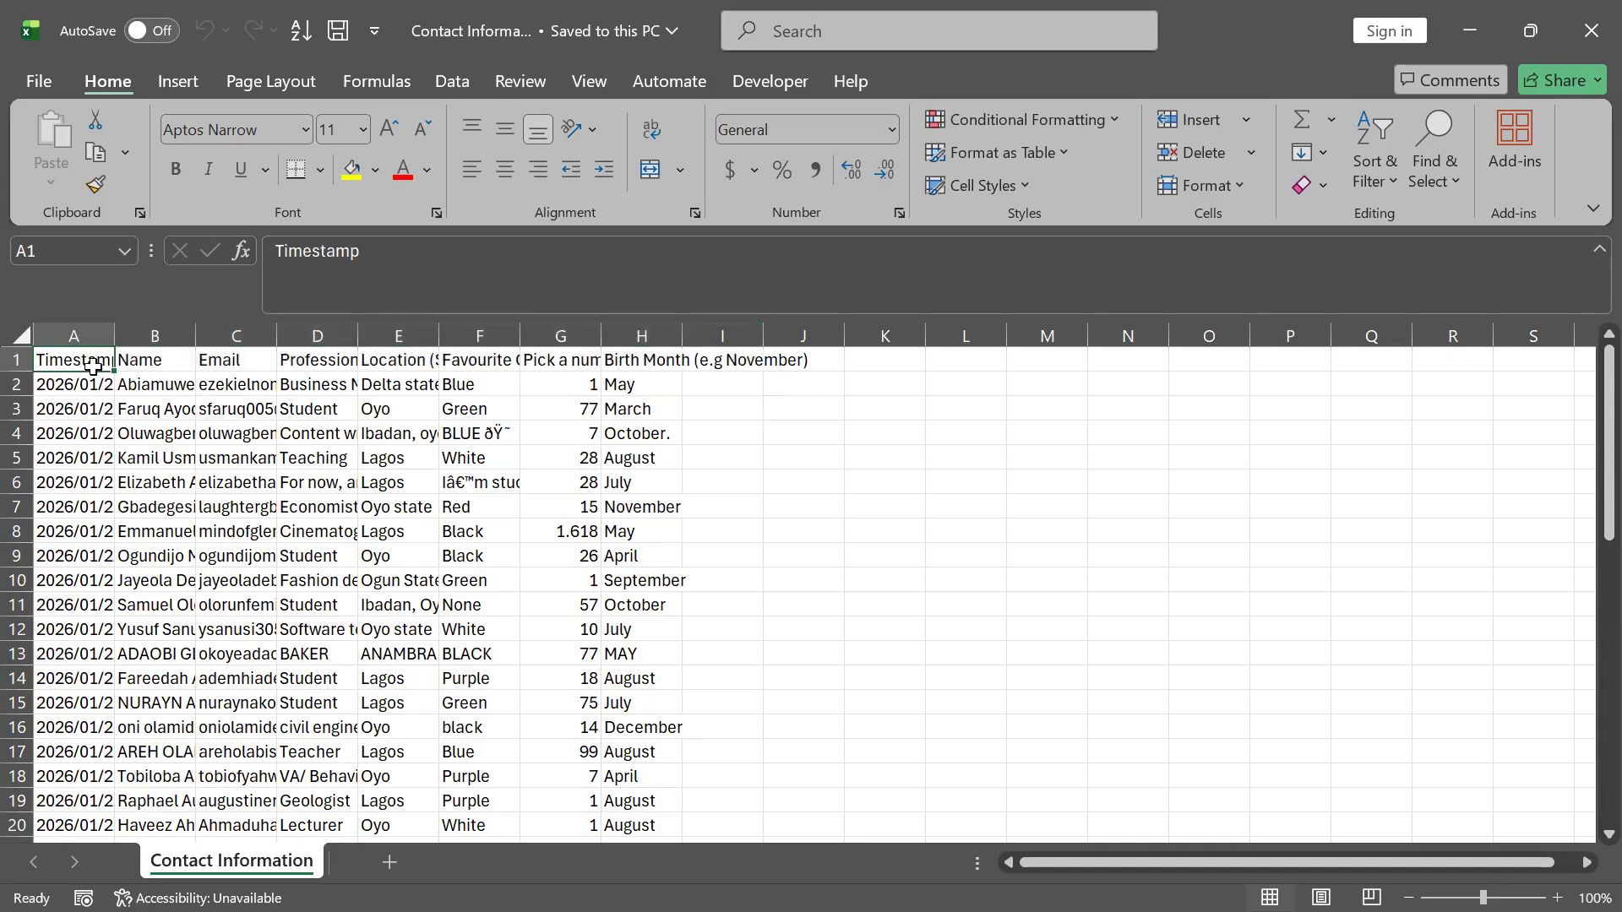
pyautogui.moveTo(82, 391); pyautogui.dragTo(93, 776)
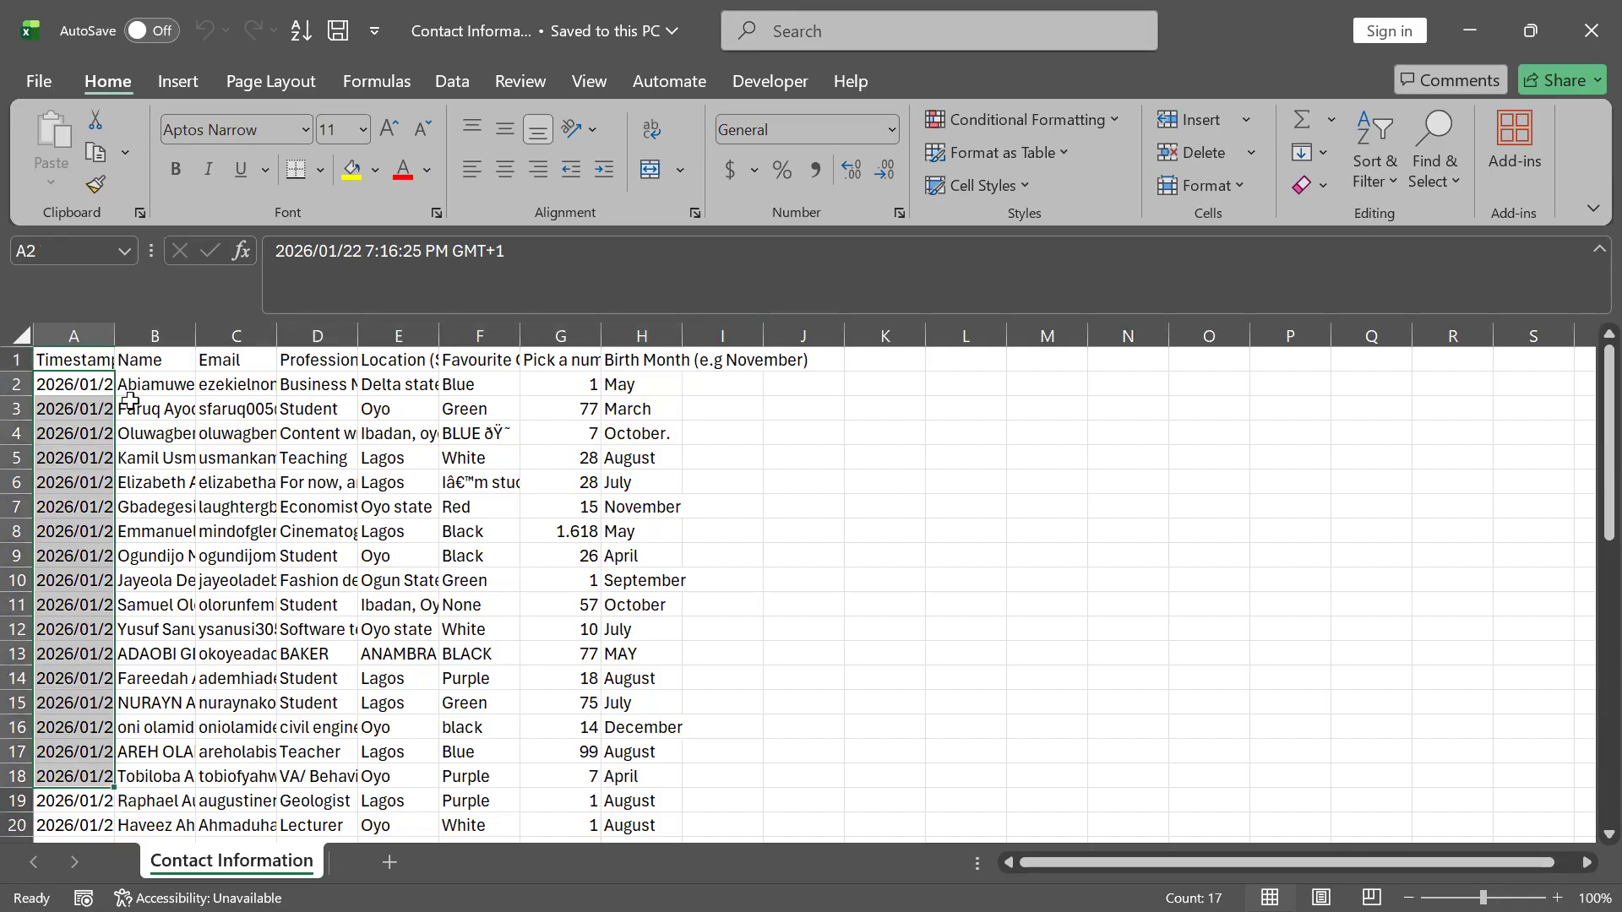
pyautogui.moveTo(156, 376); pyautogui.dragTo(157, 658)
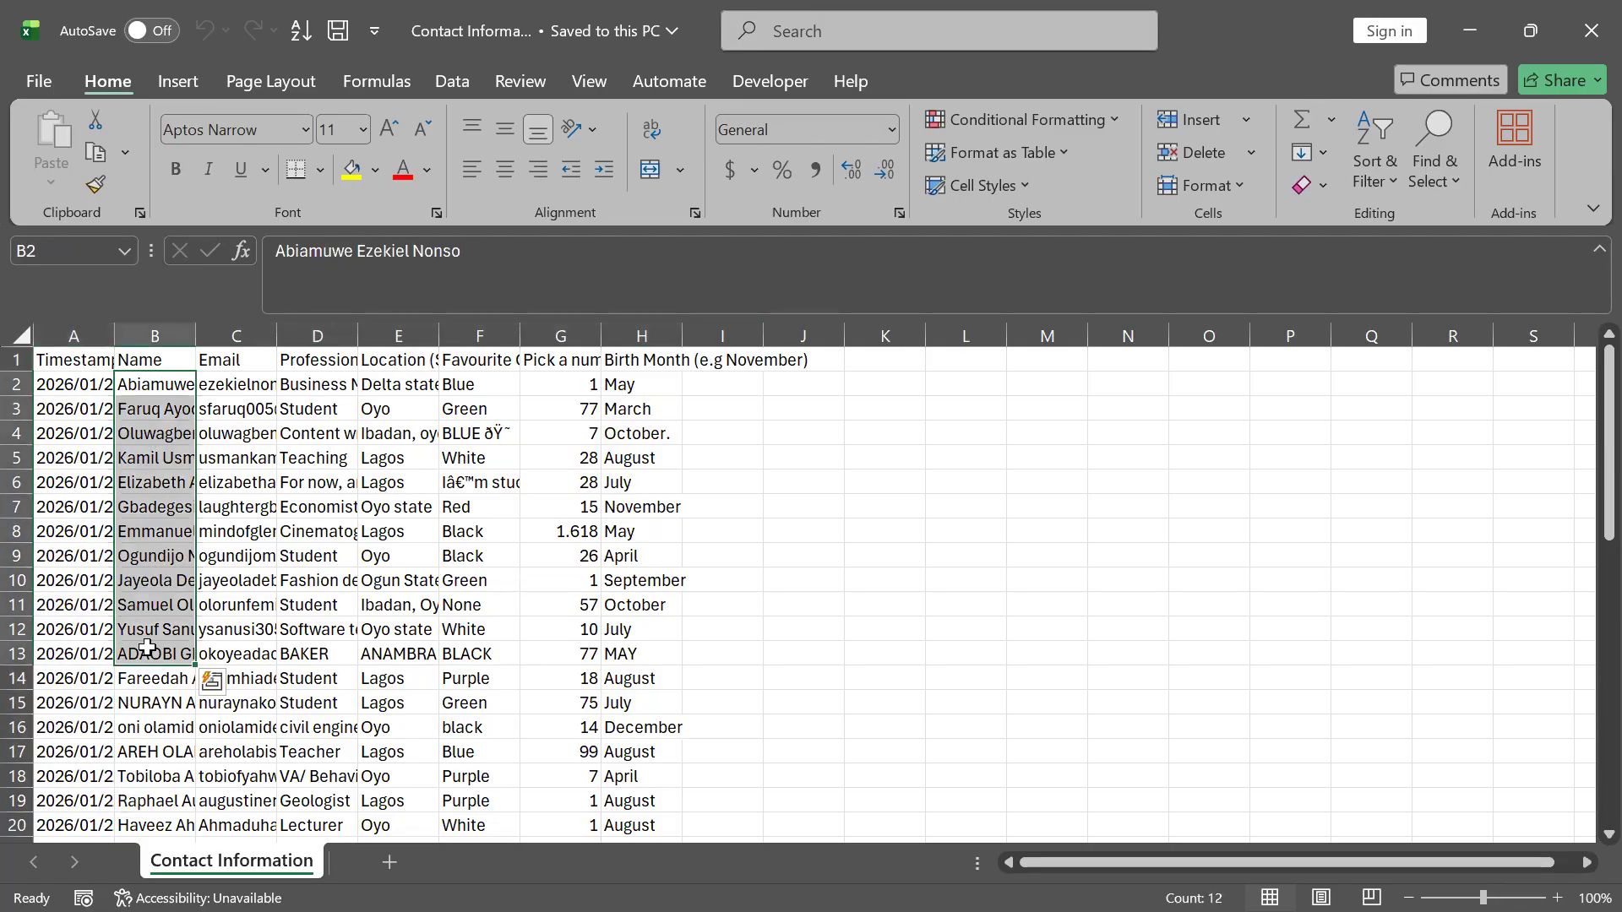
pyautogui.click(157, 358)
pyautogui.moveTo(163, 401); pyautogui.dragTo(162, 798)
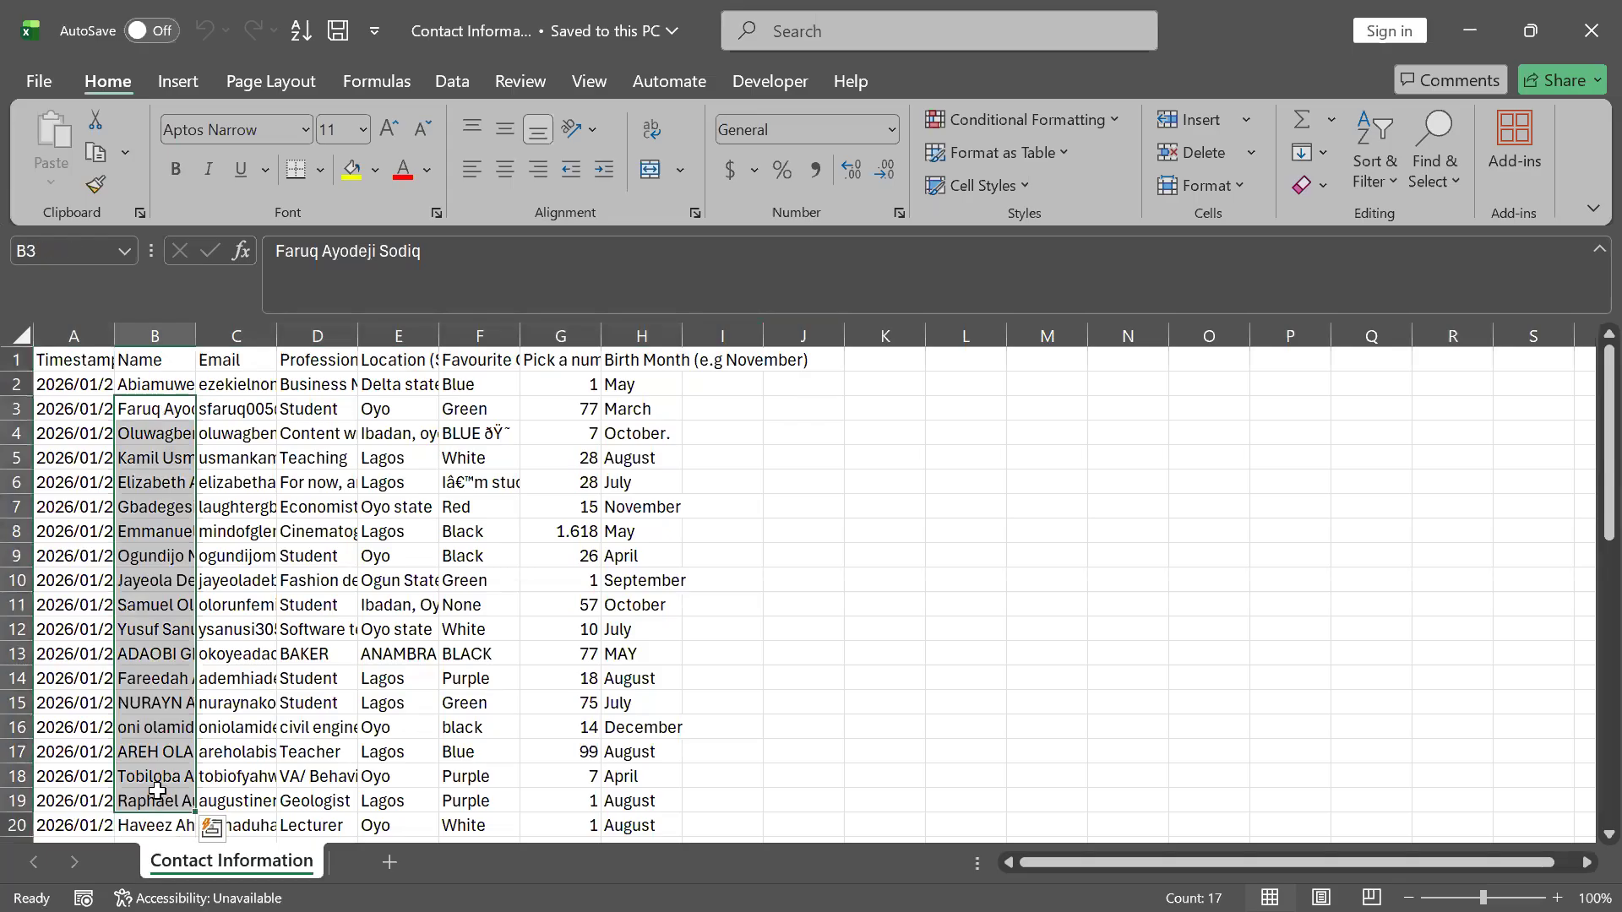
pyautogui.click(149, 486)
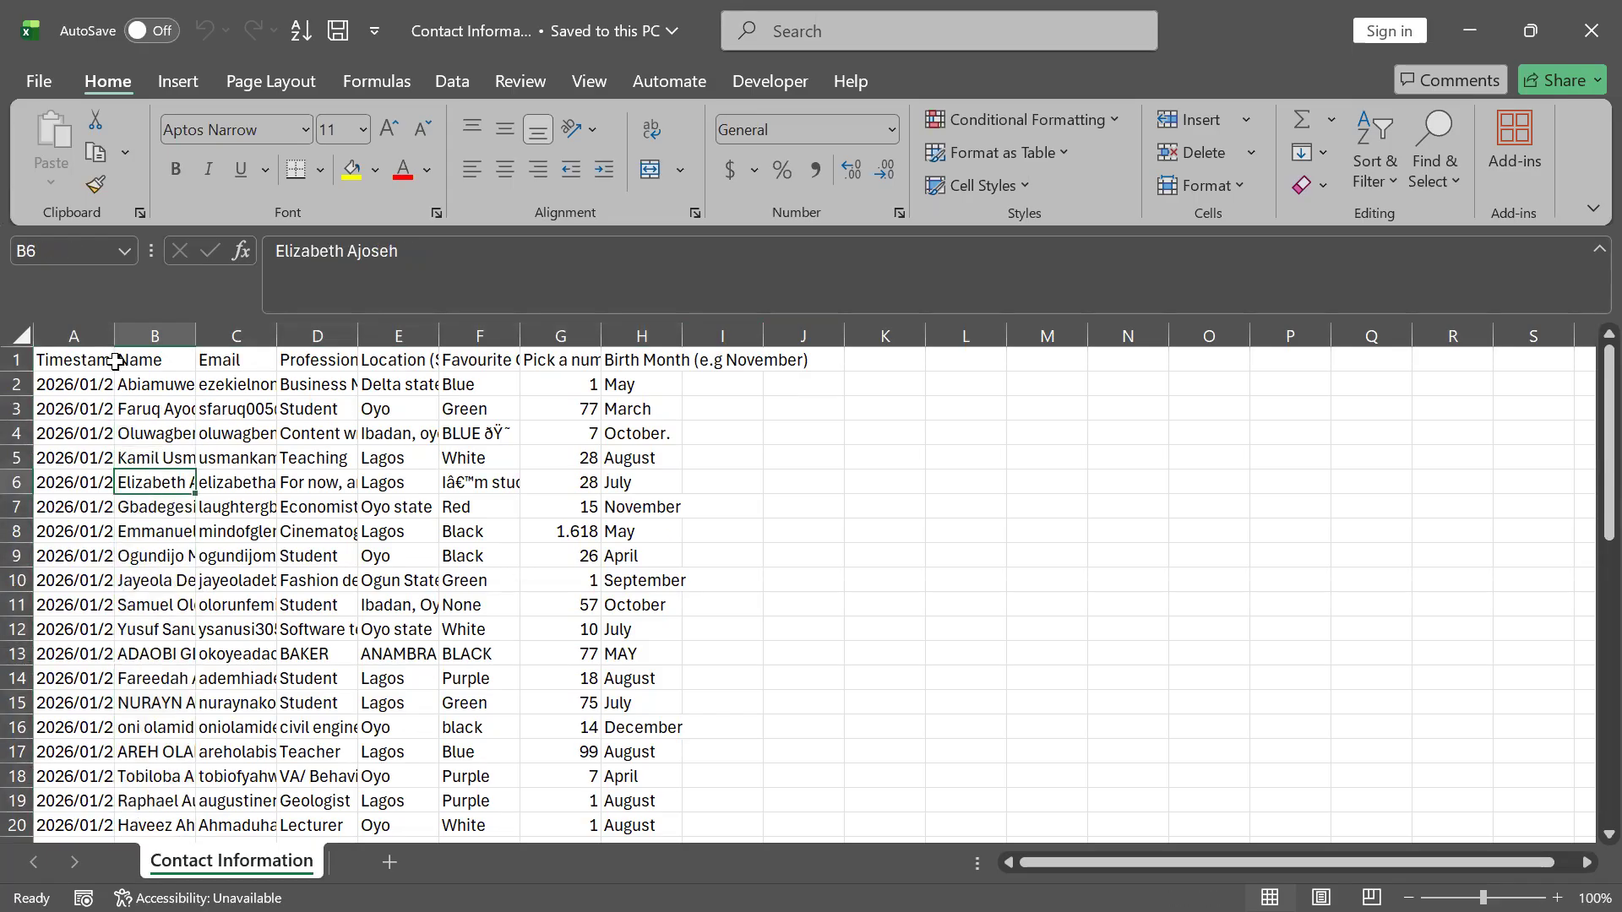
pyautogui.moveTo(216, 359); pyautogui.dragTo(250, 778)
pyautogui.click(245, 365)
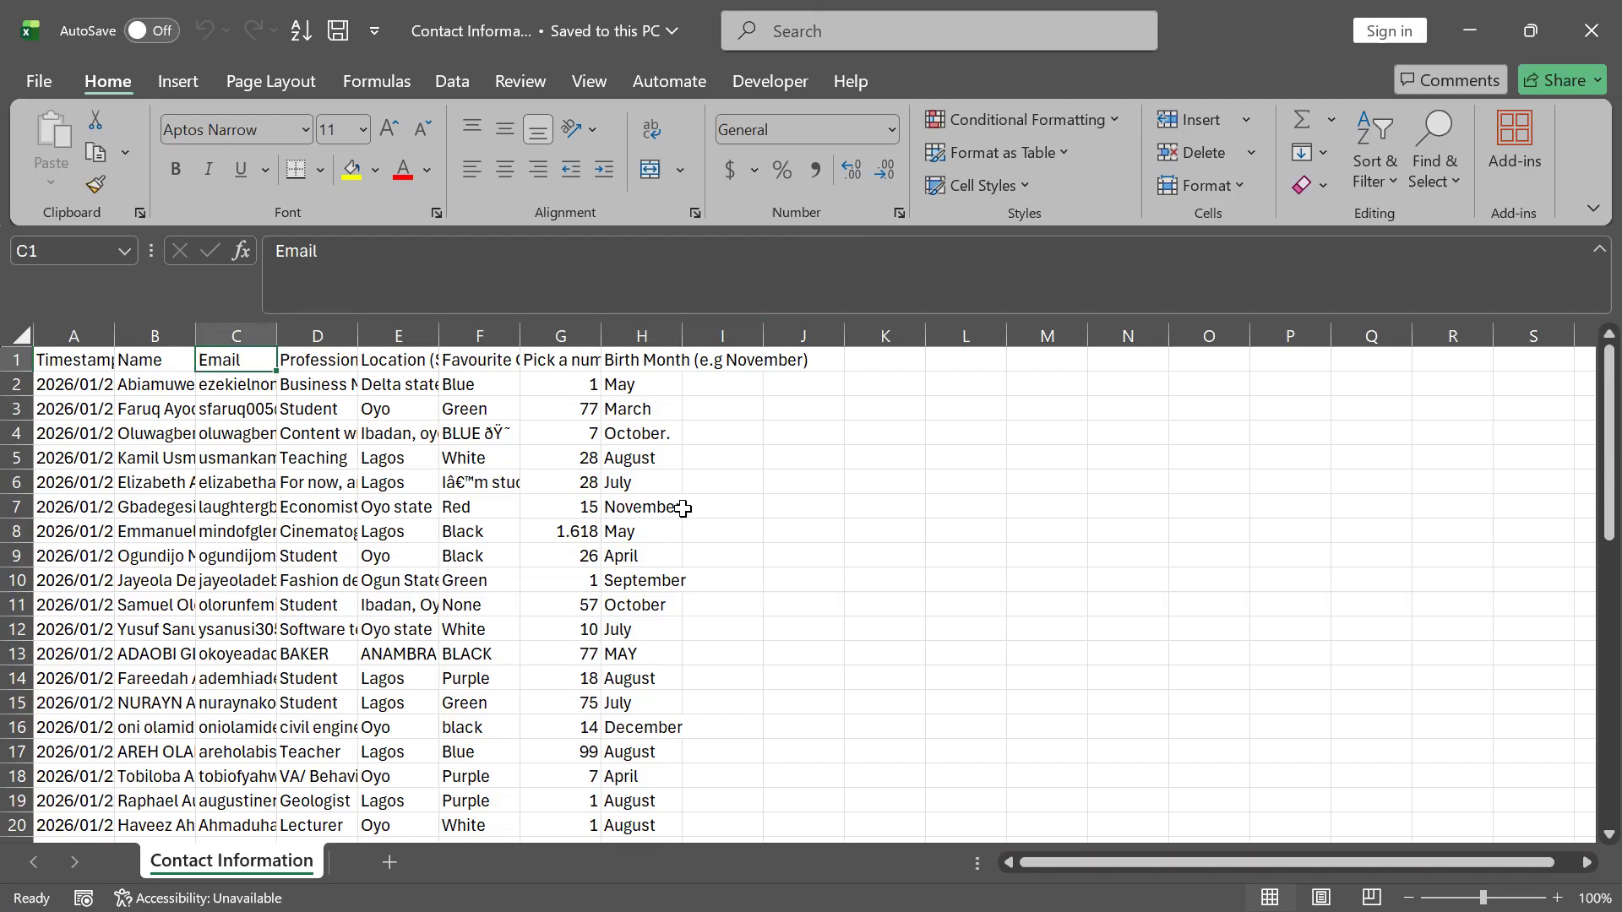
# - Enter the data type labels Text in K6 and Numercal in K7, beside the contact data
pyautogui.click(840, 453)
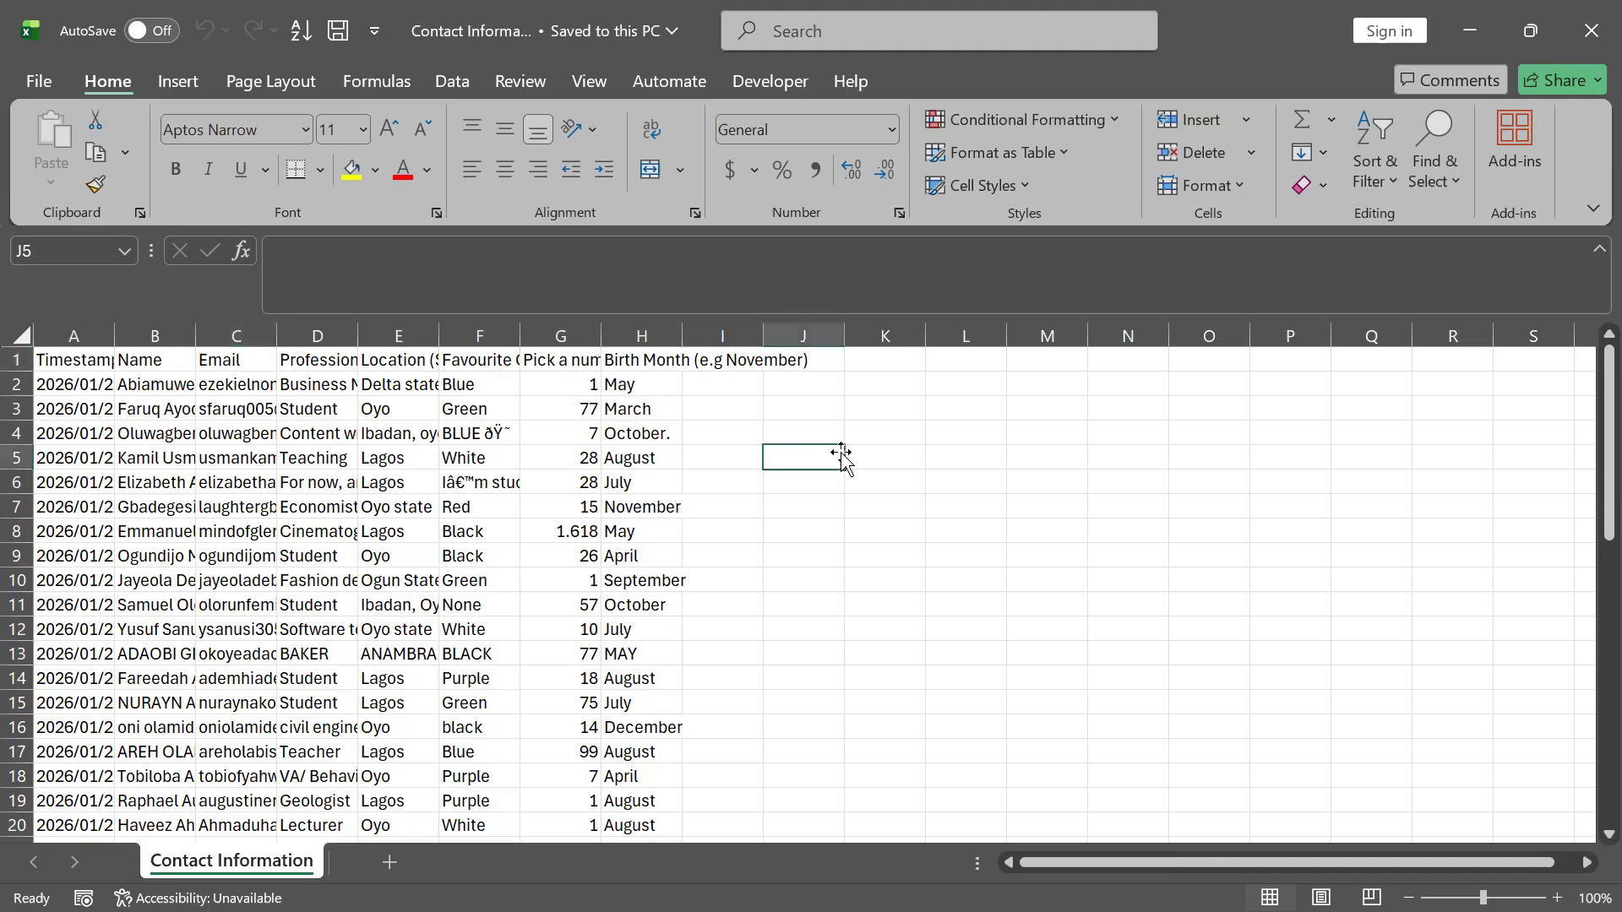
pyautogui.click(877, 478)
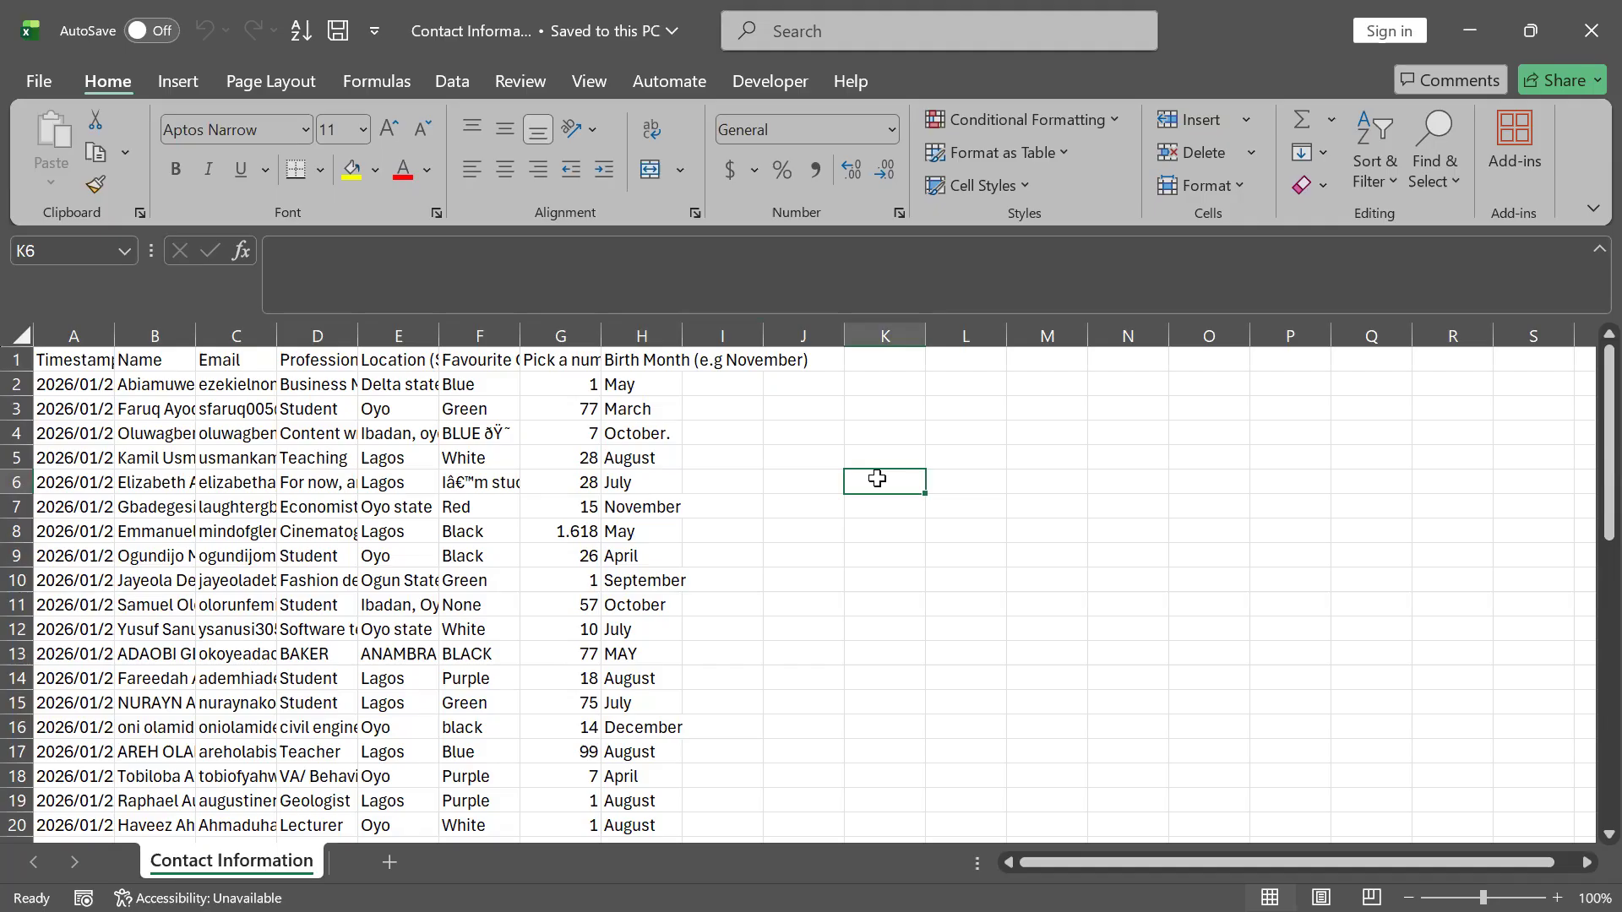
pyautogui.write('Text')
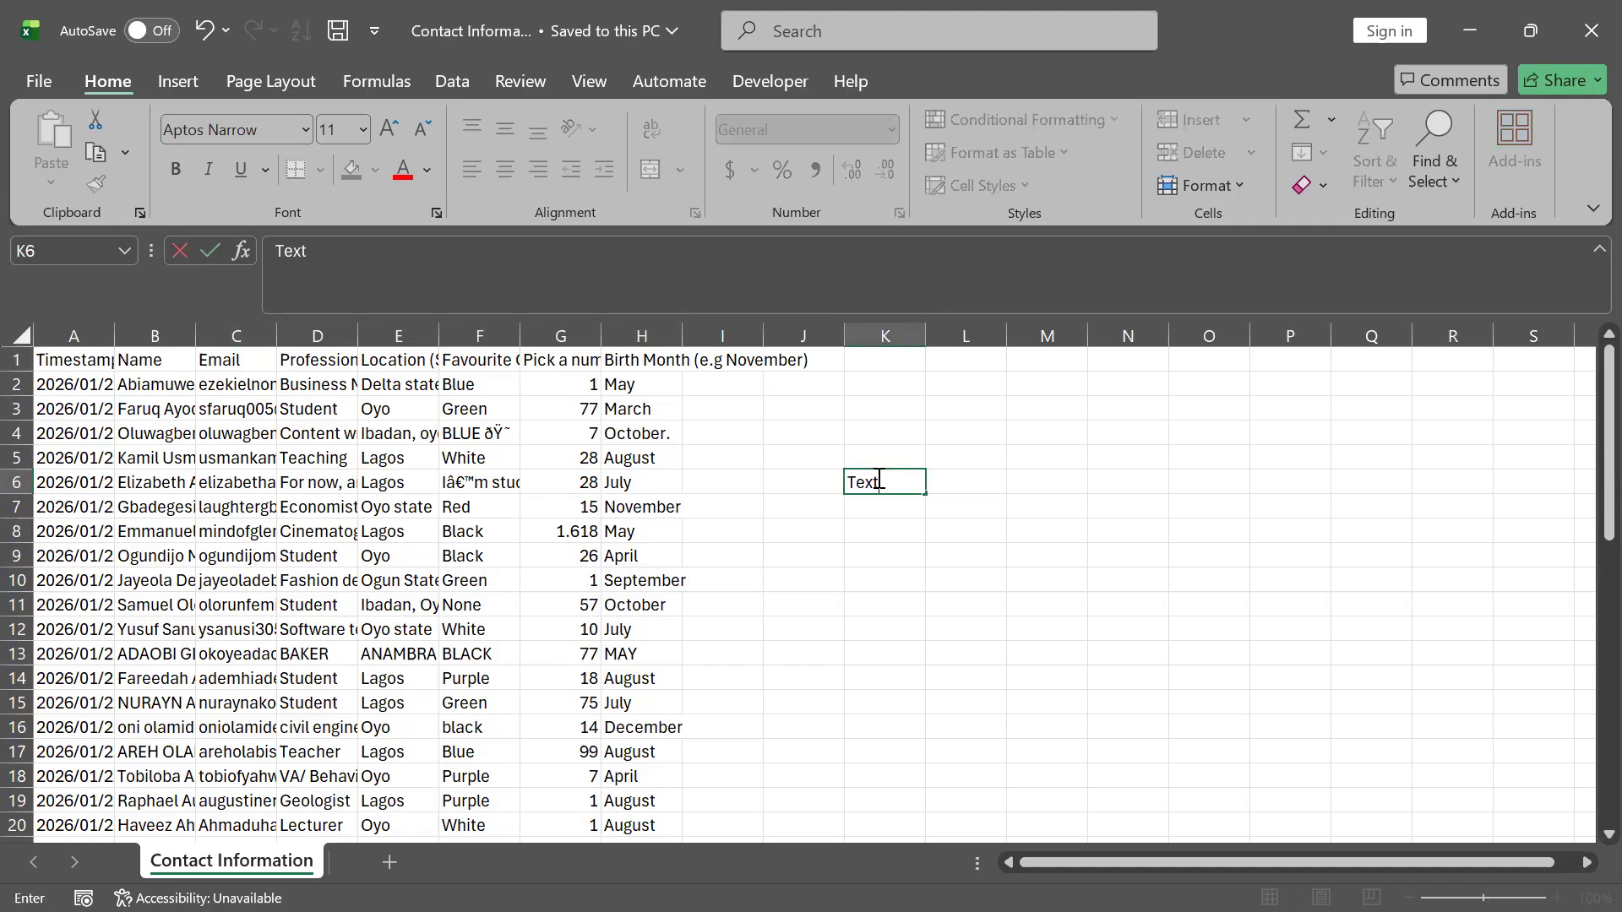
pyautogui.press('Return')
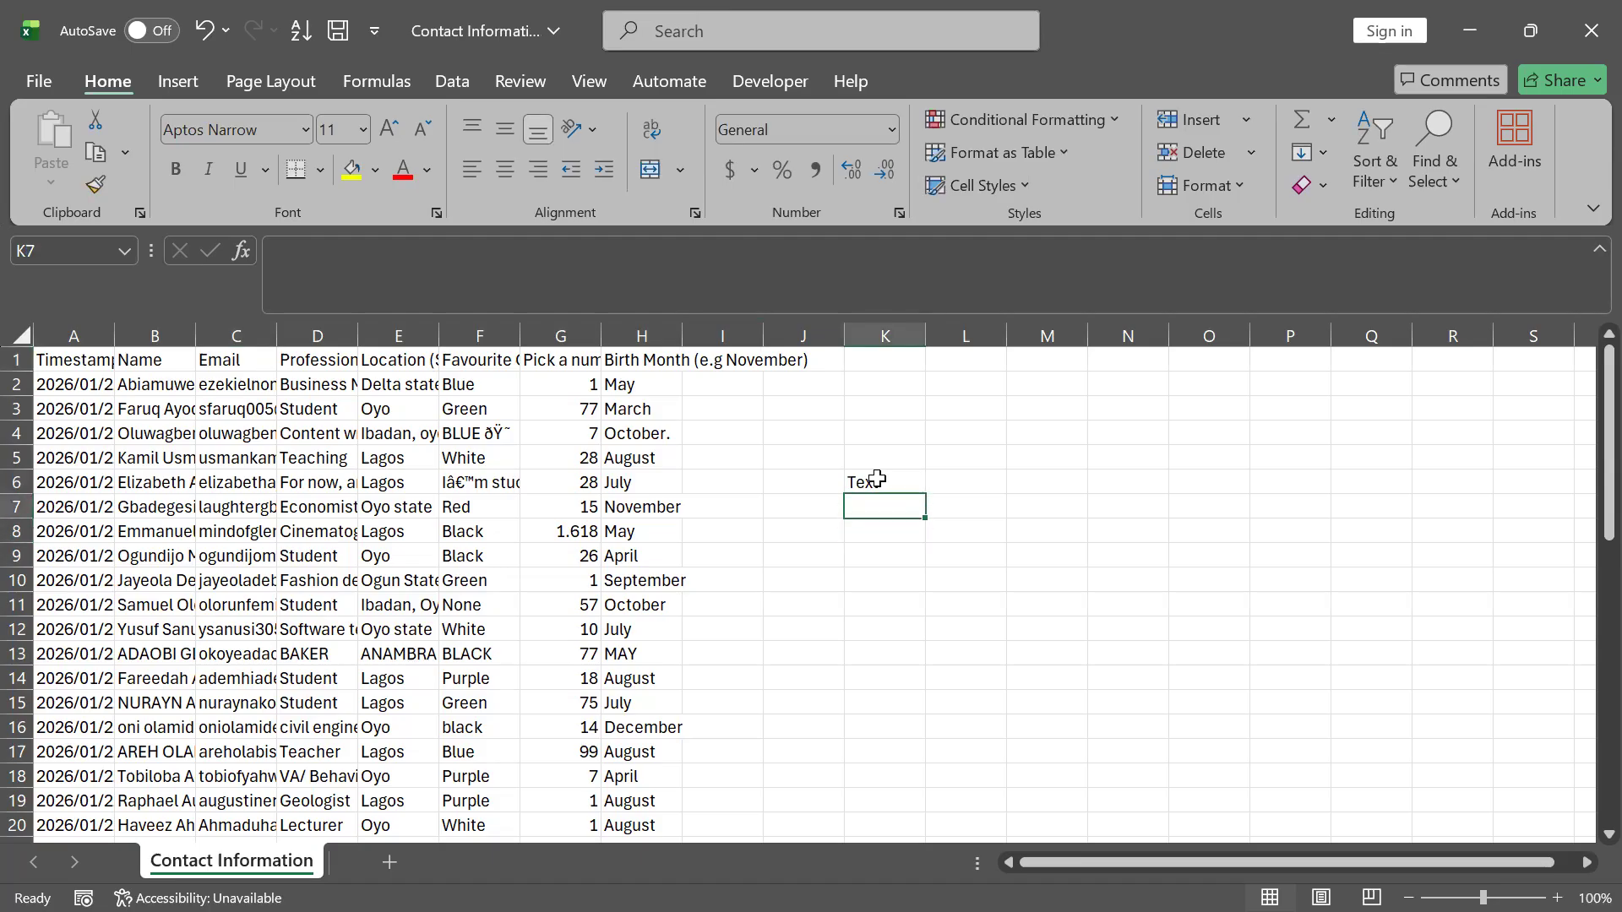
pyautogui.write('Numerca;')
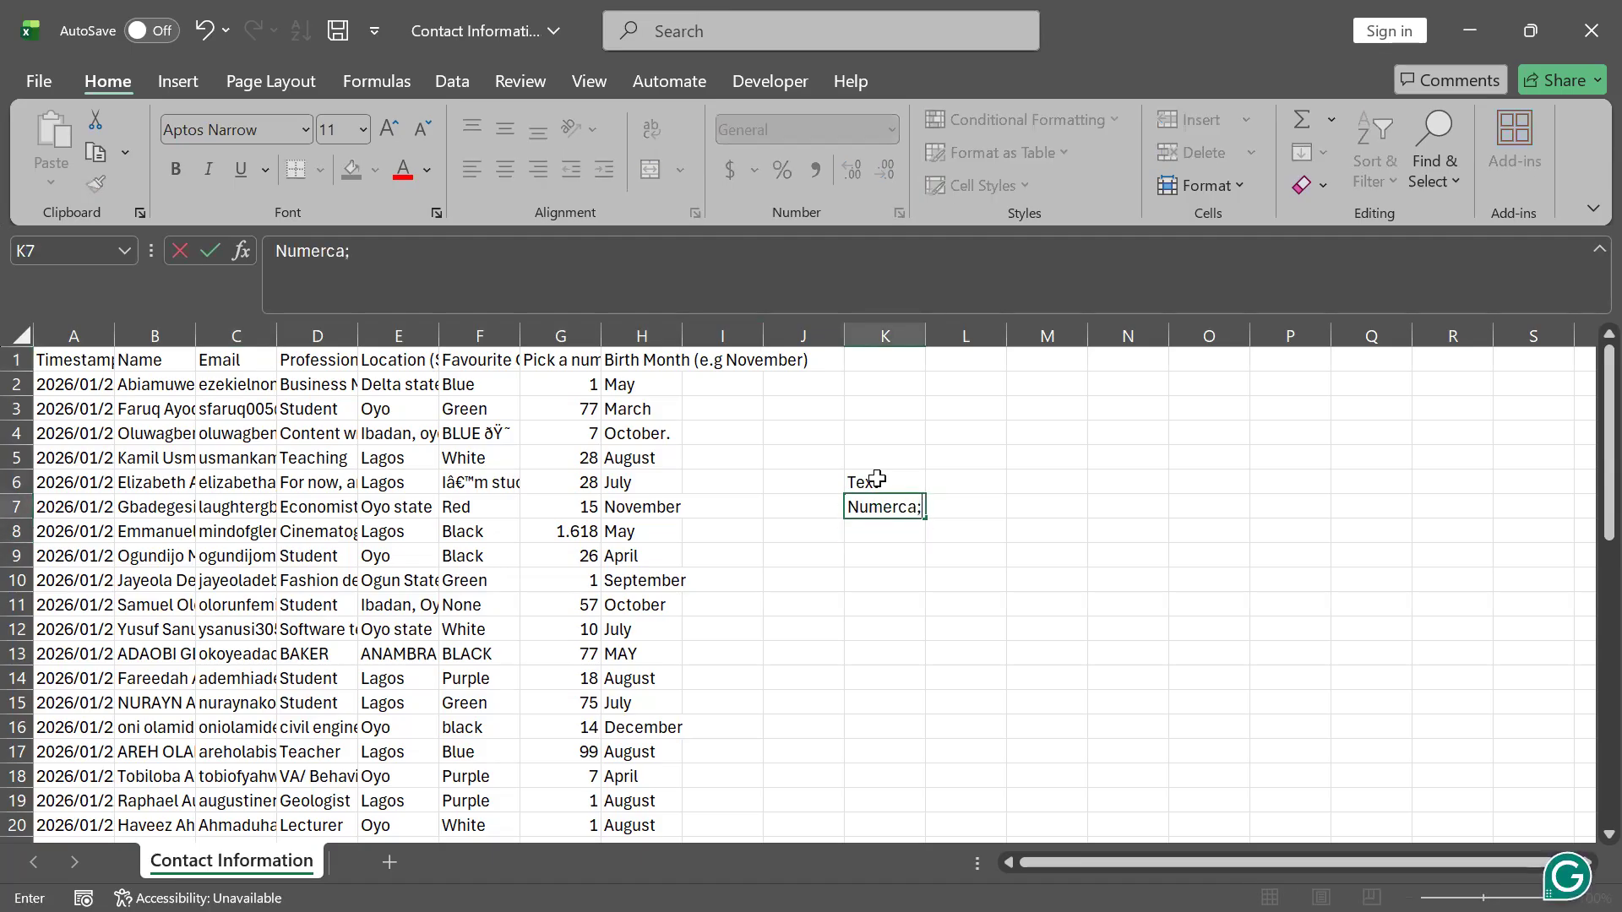
pyautogui.press('Return')
pyautogui.press('Up')
pyautogui.write('Numercal')
pyautogui.press('Return')
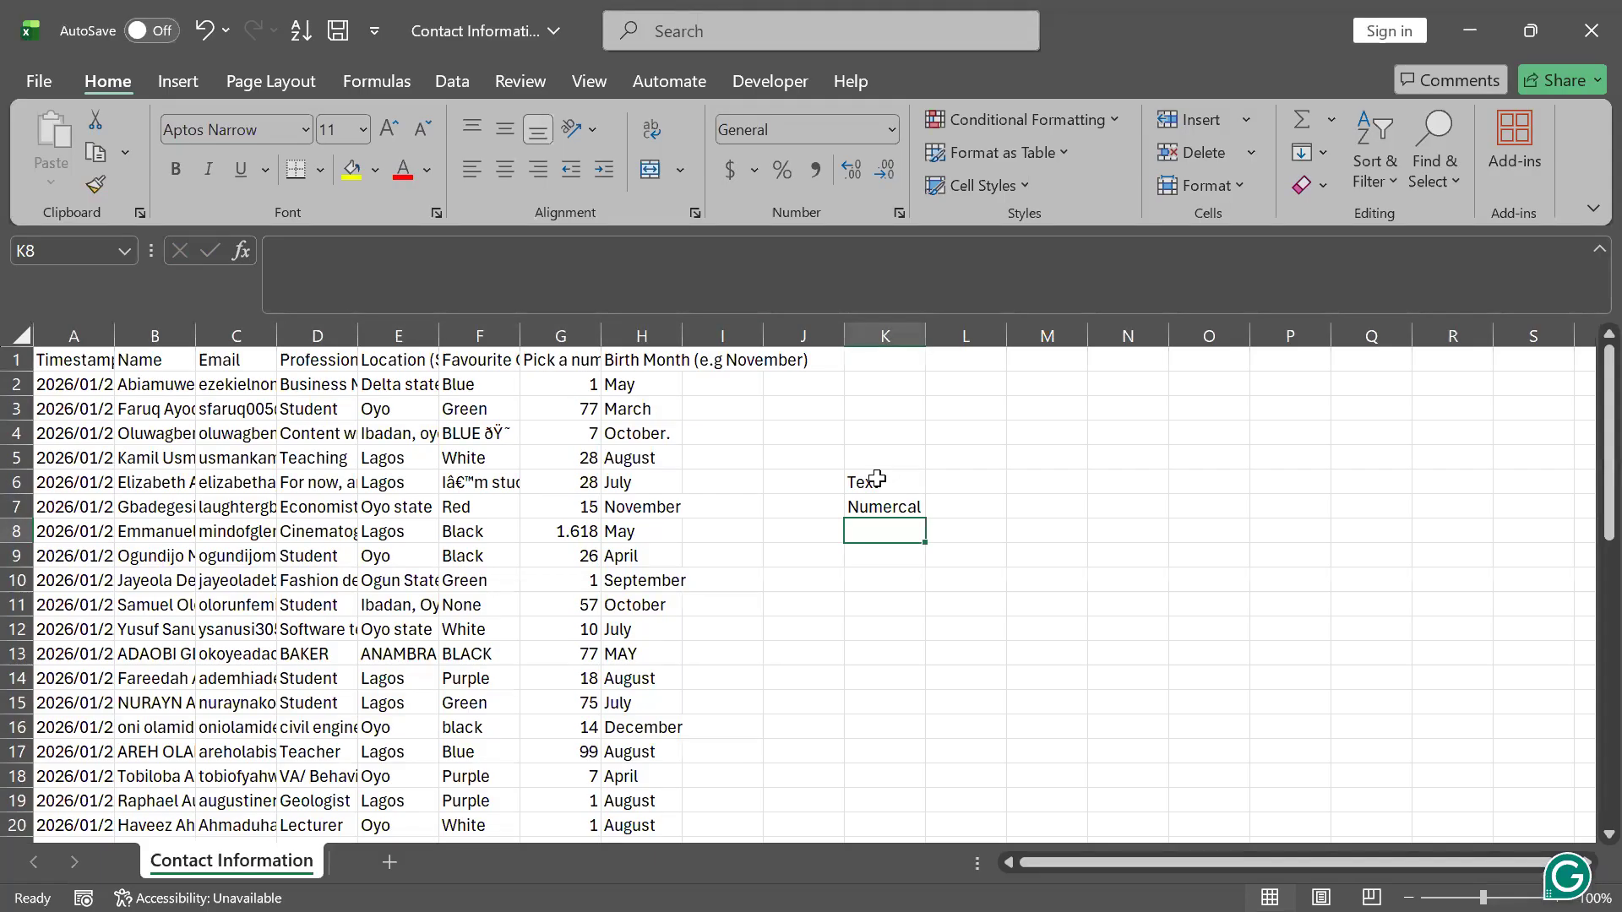
# - Extend the data type list with Bolean in K8 and Date in K9
pyautogui.write('Bolean')
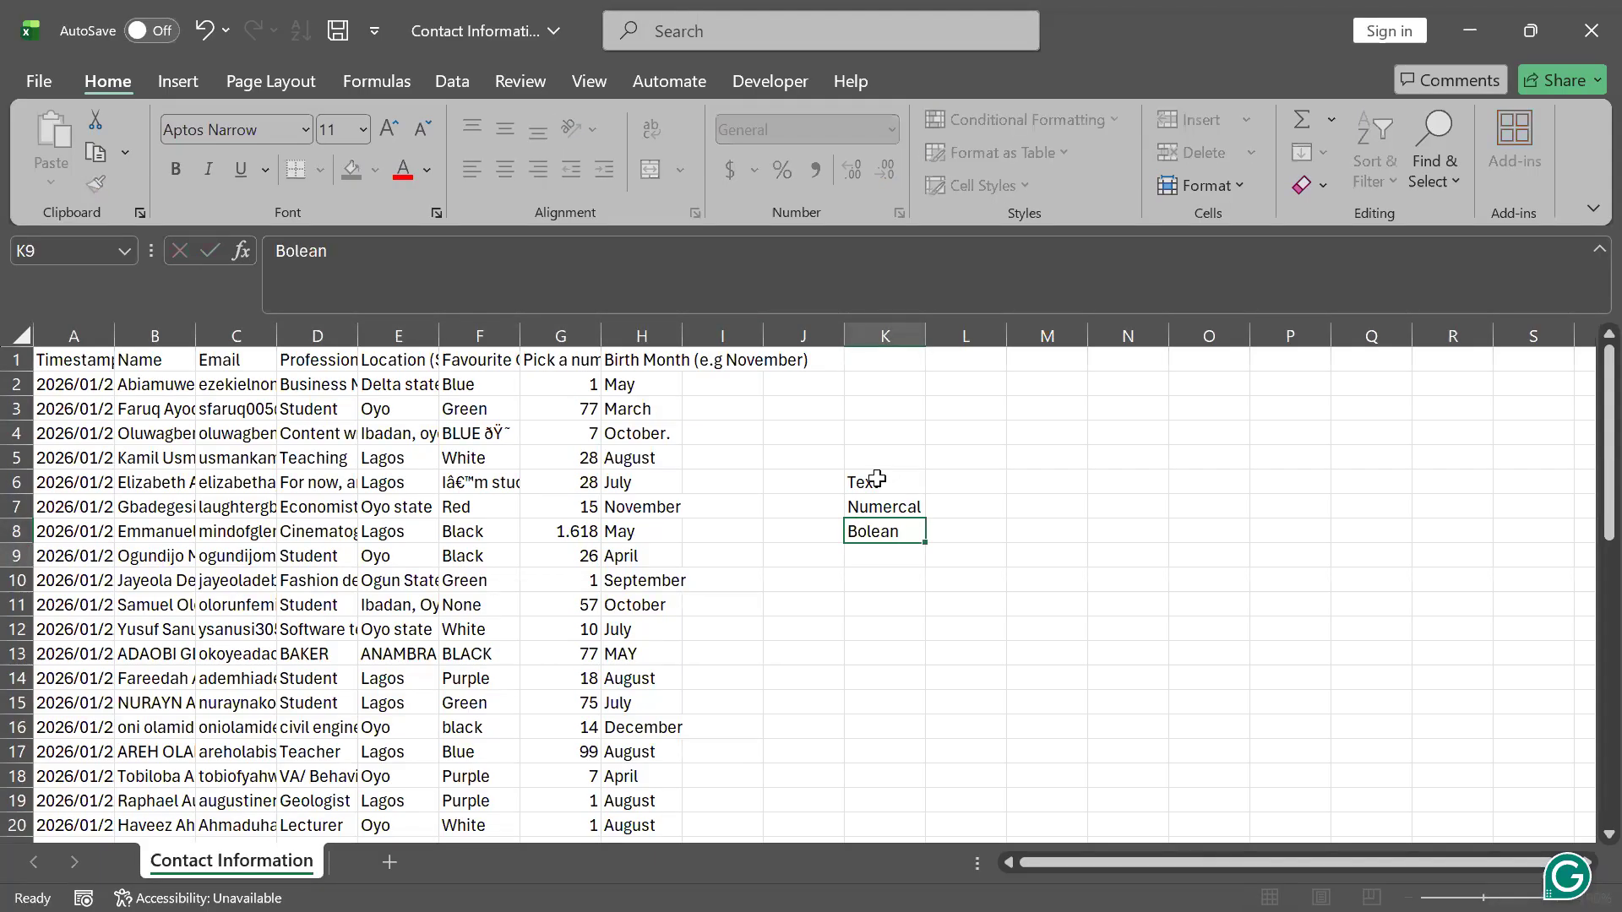
pyautogui.press('Return')
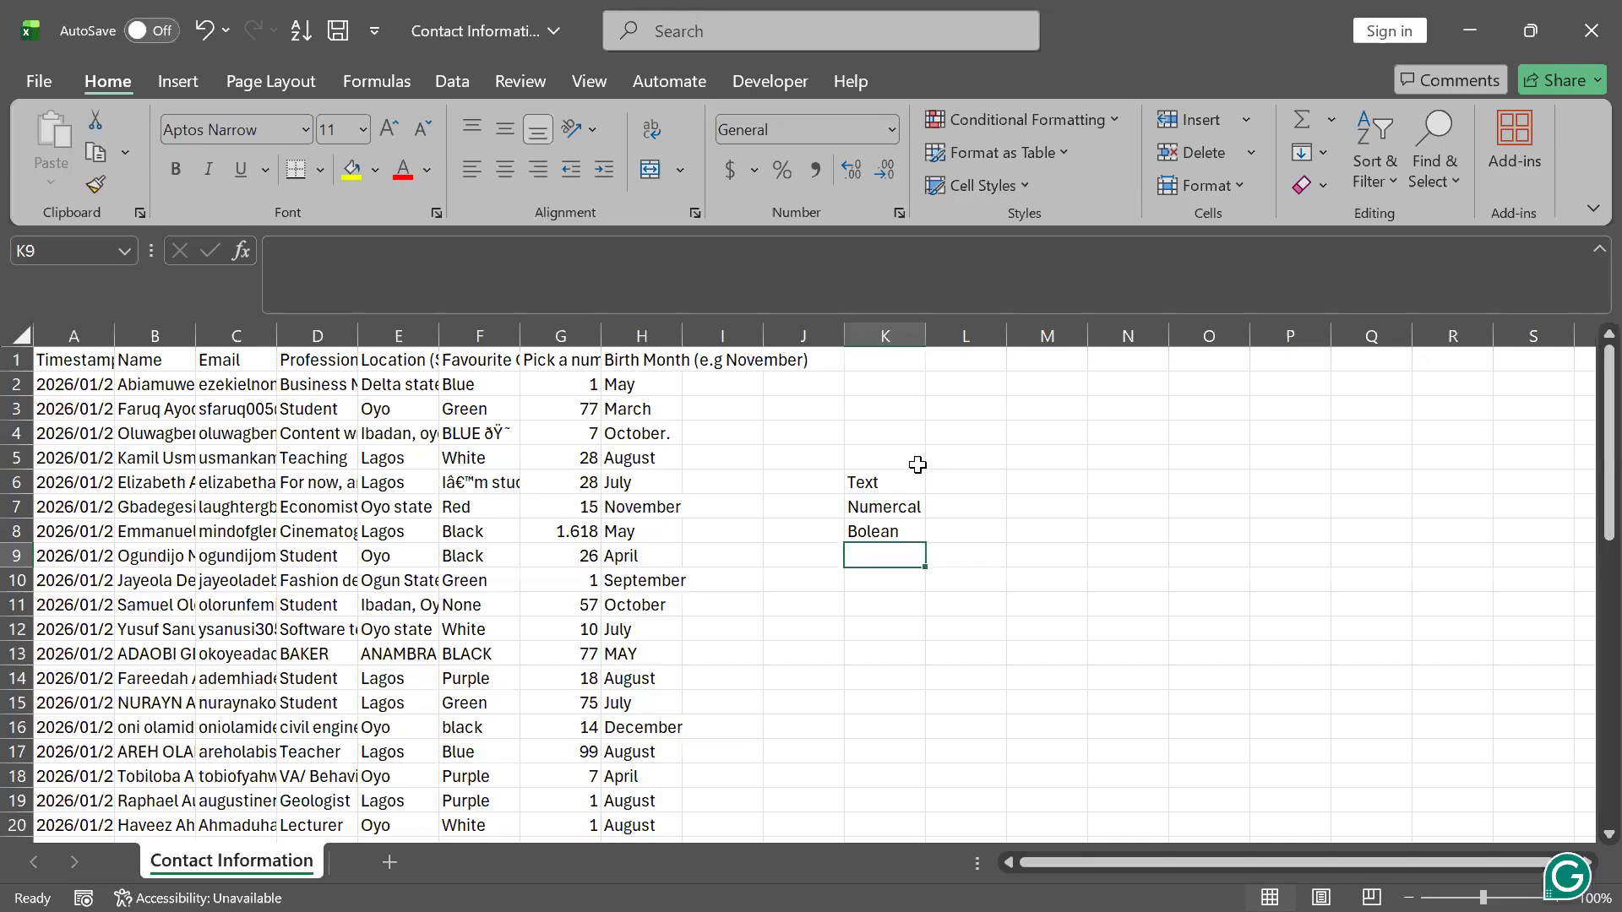
pyautogui.write('Dtae')
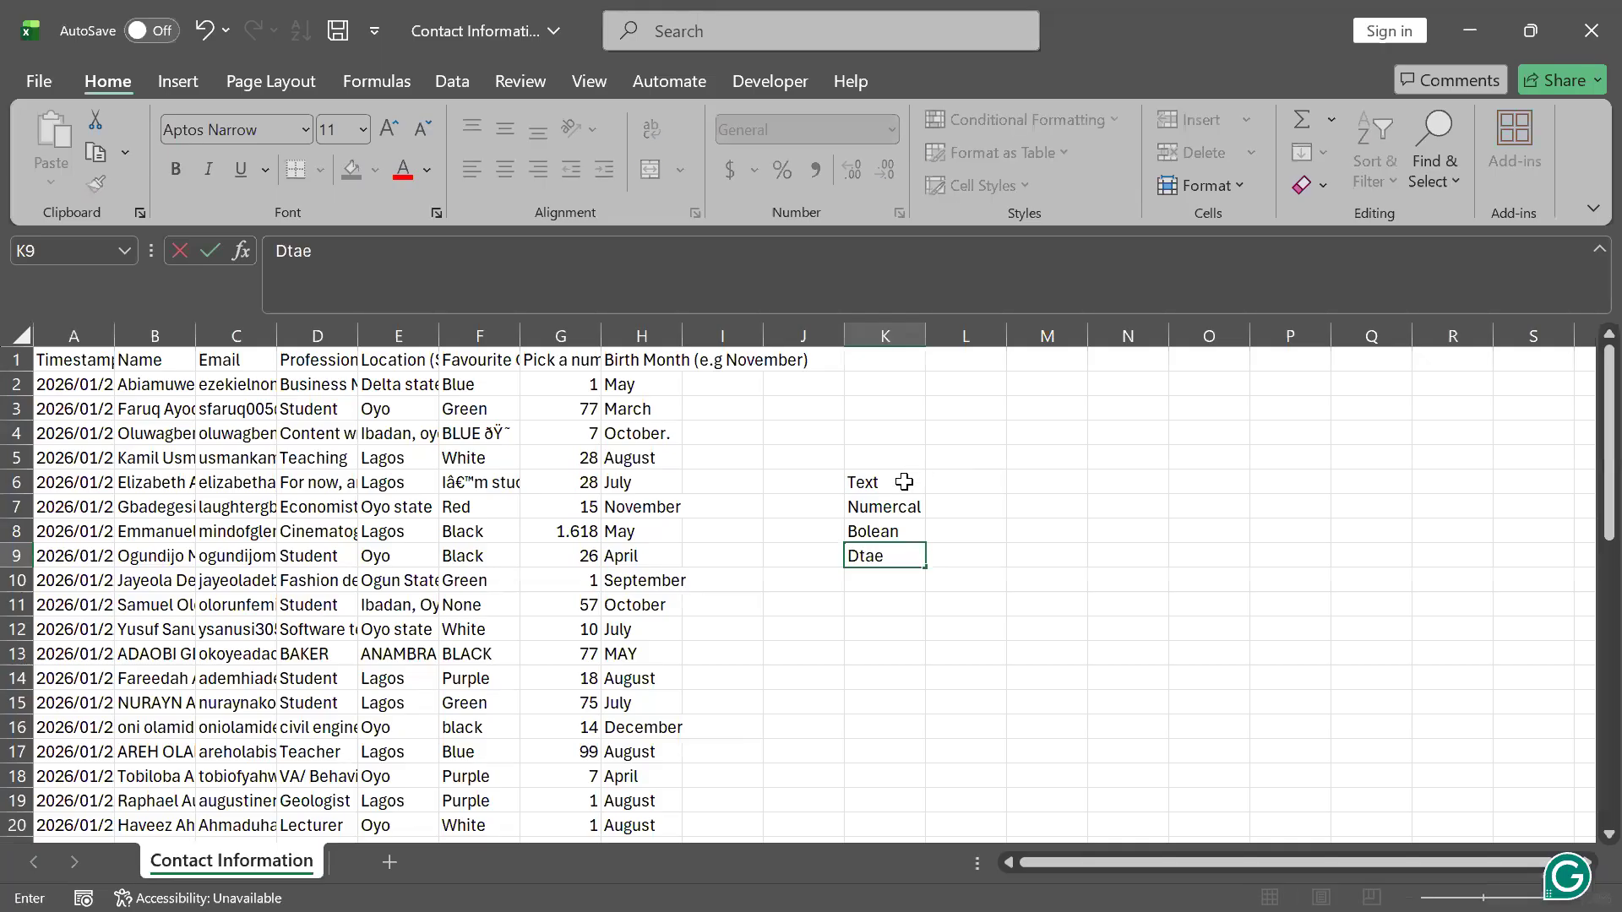
pyautogui.press('BackSpace')
pyautogui.press('BackSpace')
pyautogui.write('te')
pyautogui.press('Return')
# - Examine the data type labels in K6:K9 at a larger zoom, comparing them with the contact data
pyautogui.click(892, 482)
pyautogui.moveTo(891, 481); pyautogui.dragTo(876, 550)
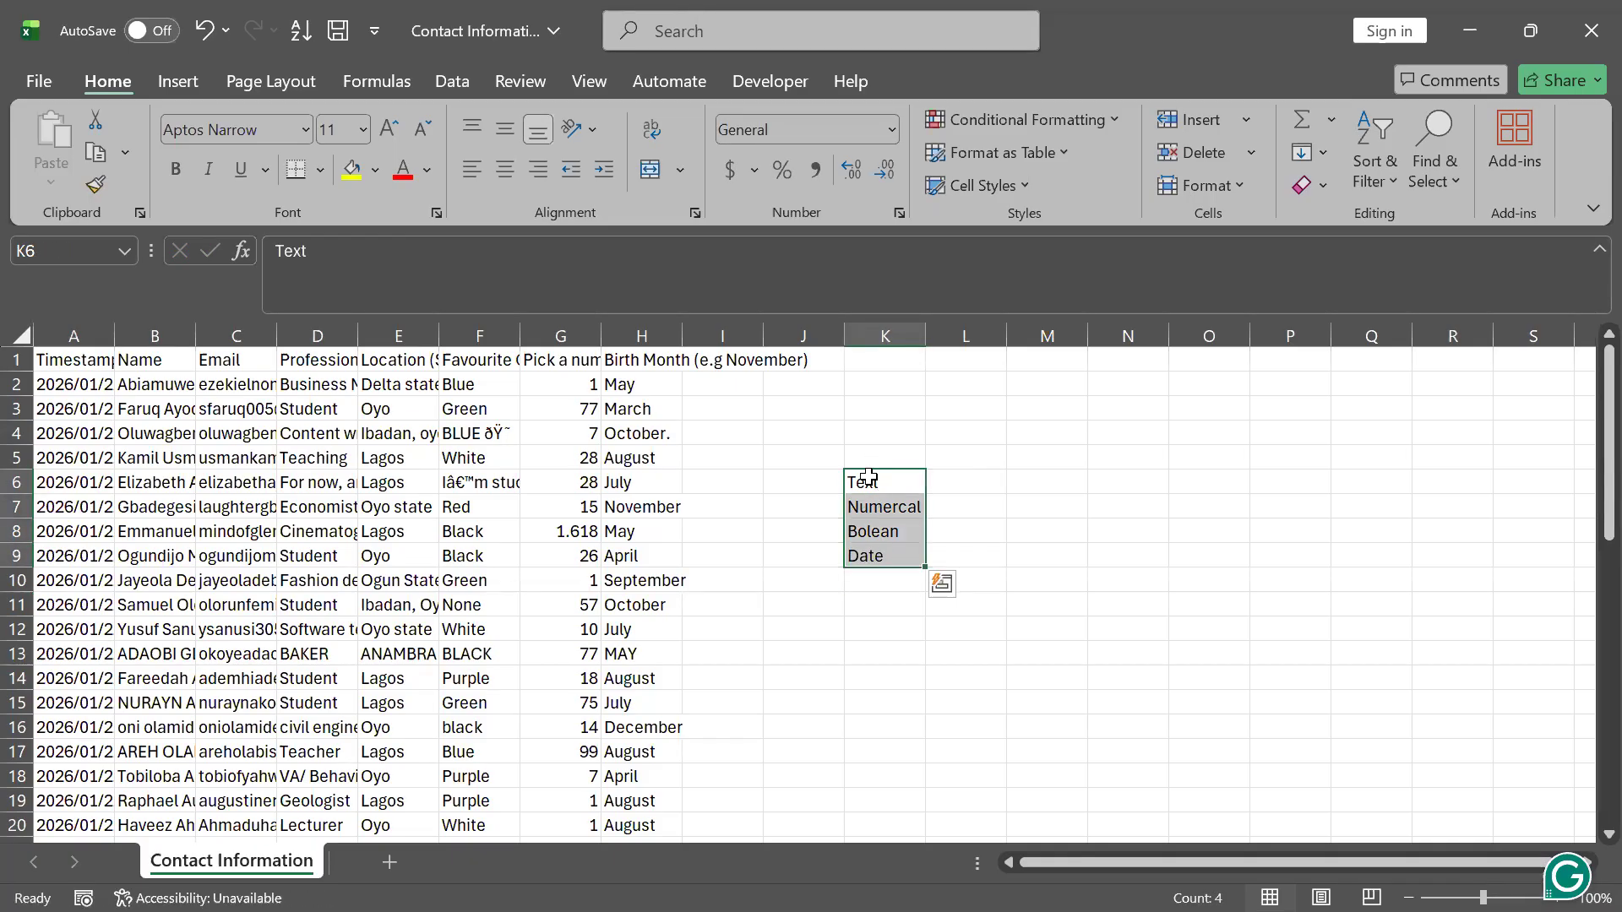
pyautogui.click(868, 474)
pyautogui.click(881, 511)
pyautogui.click(870, 555)
pyautogui.scroll(5, 911, 448)
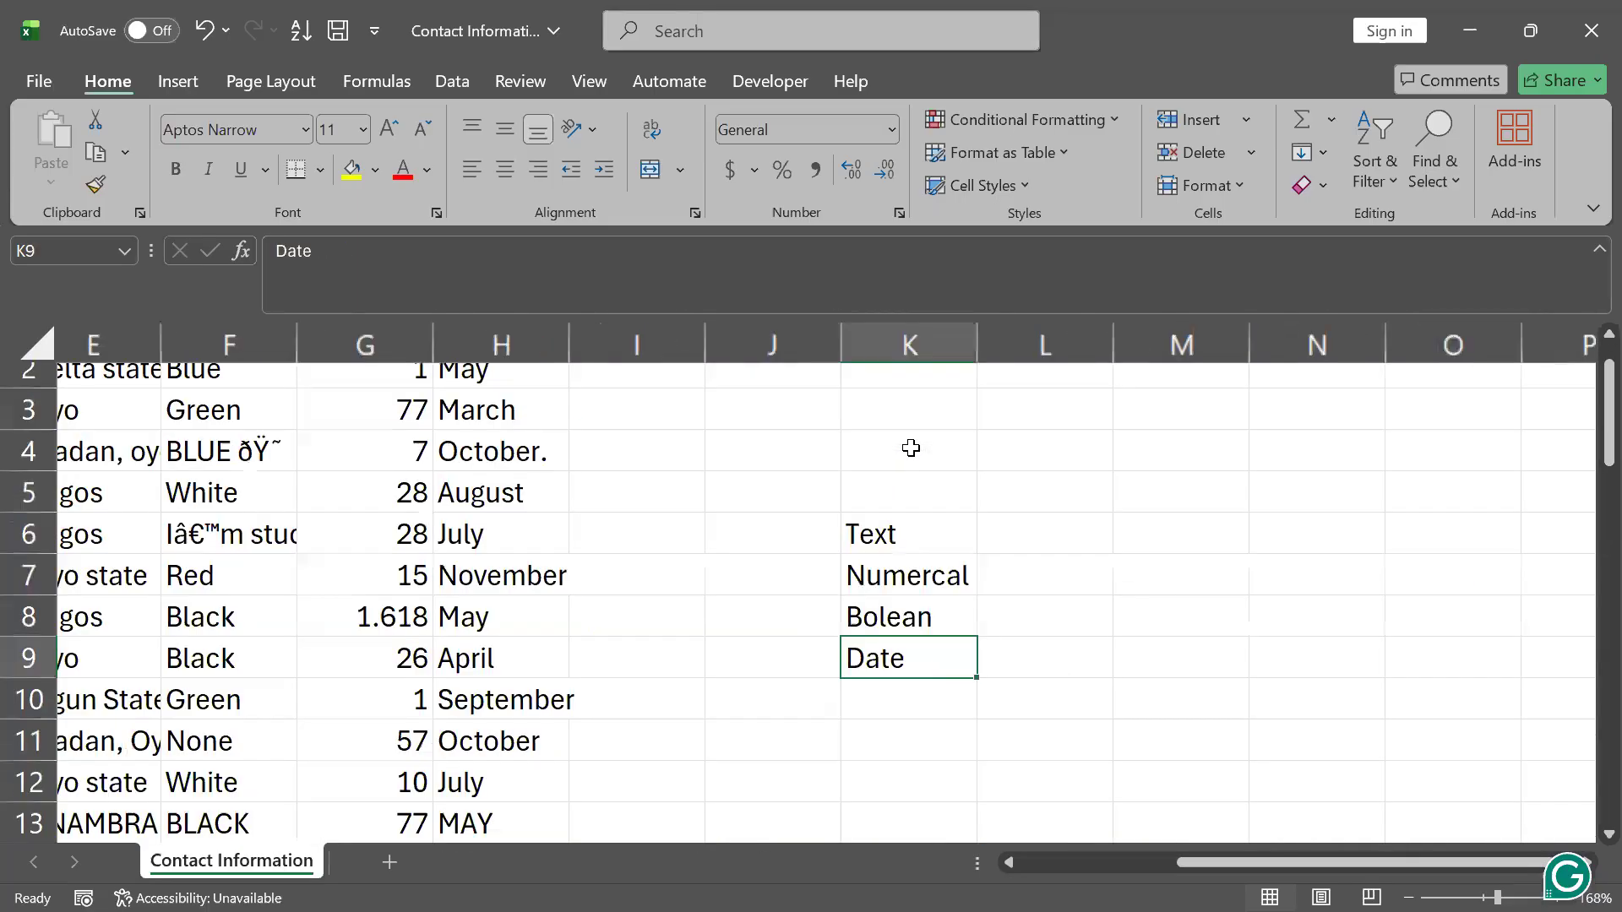
pyautogui.scroll(-5, 910, 447)
pyautogui.scroll(5, 911, 448)
pyautogui.scroll(-1, 910, 448)
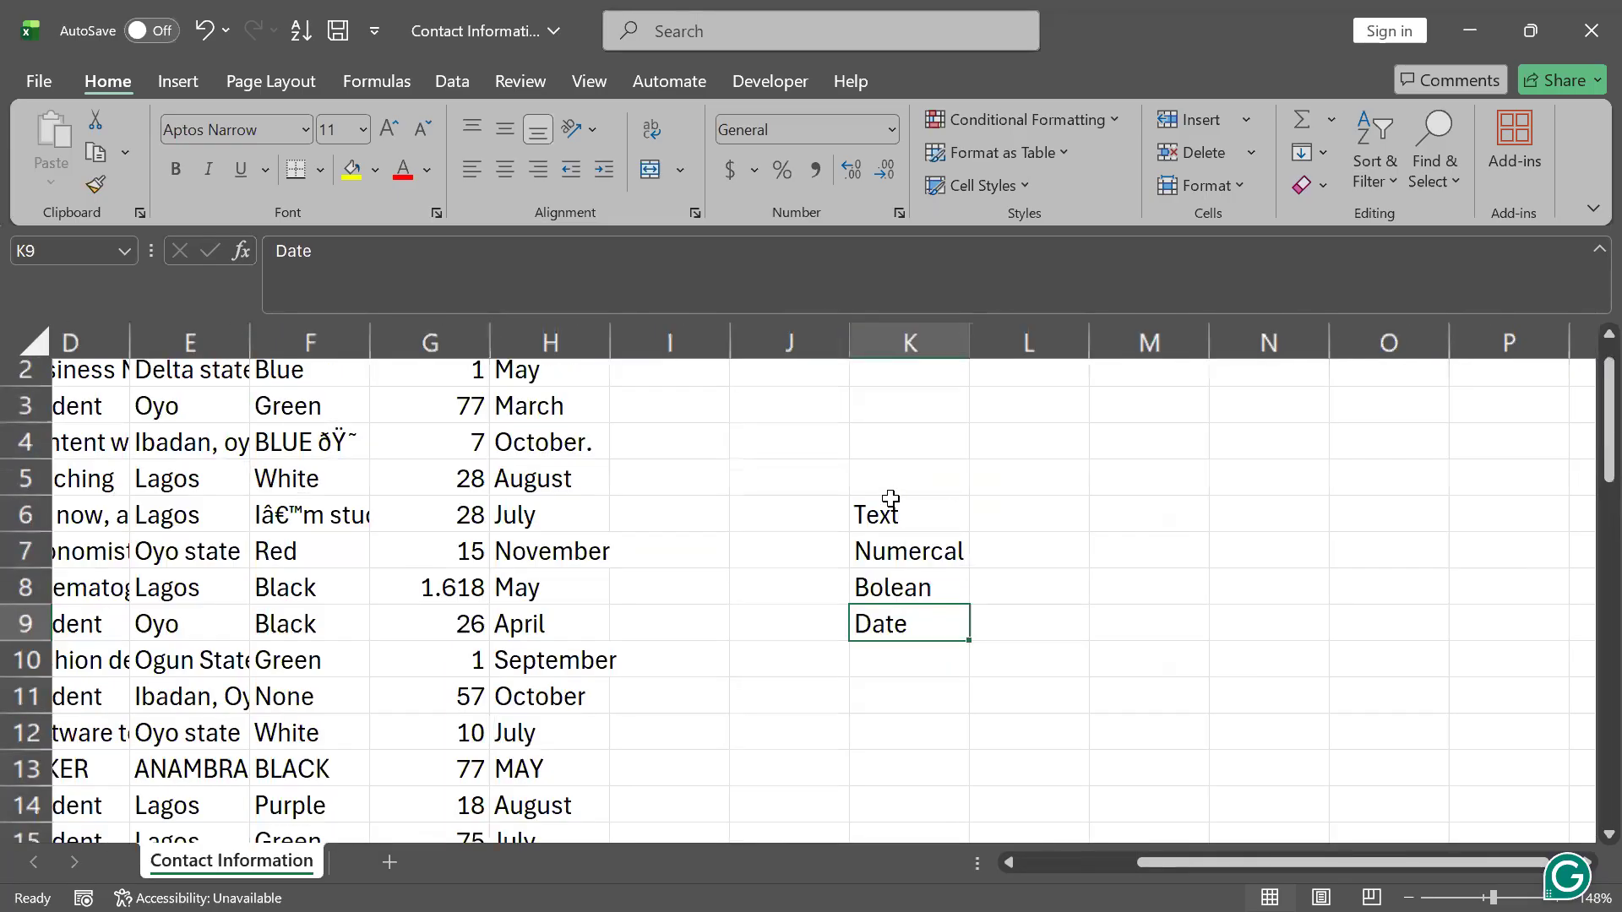
pyautogui.click(930, 506)
pyautogui.keyDown('shift'); pyautogui.click(1045, 513); pyautogui.keyUp('shift')
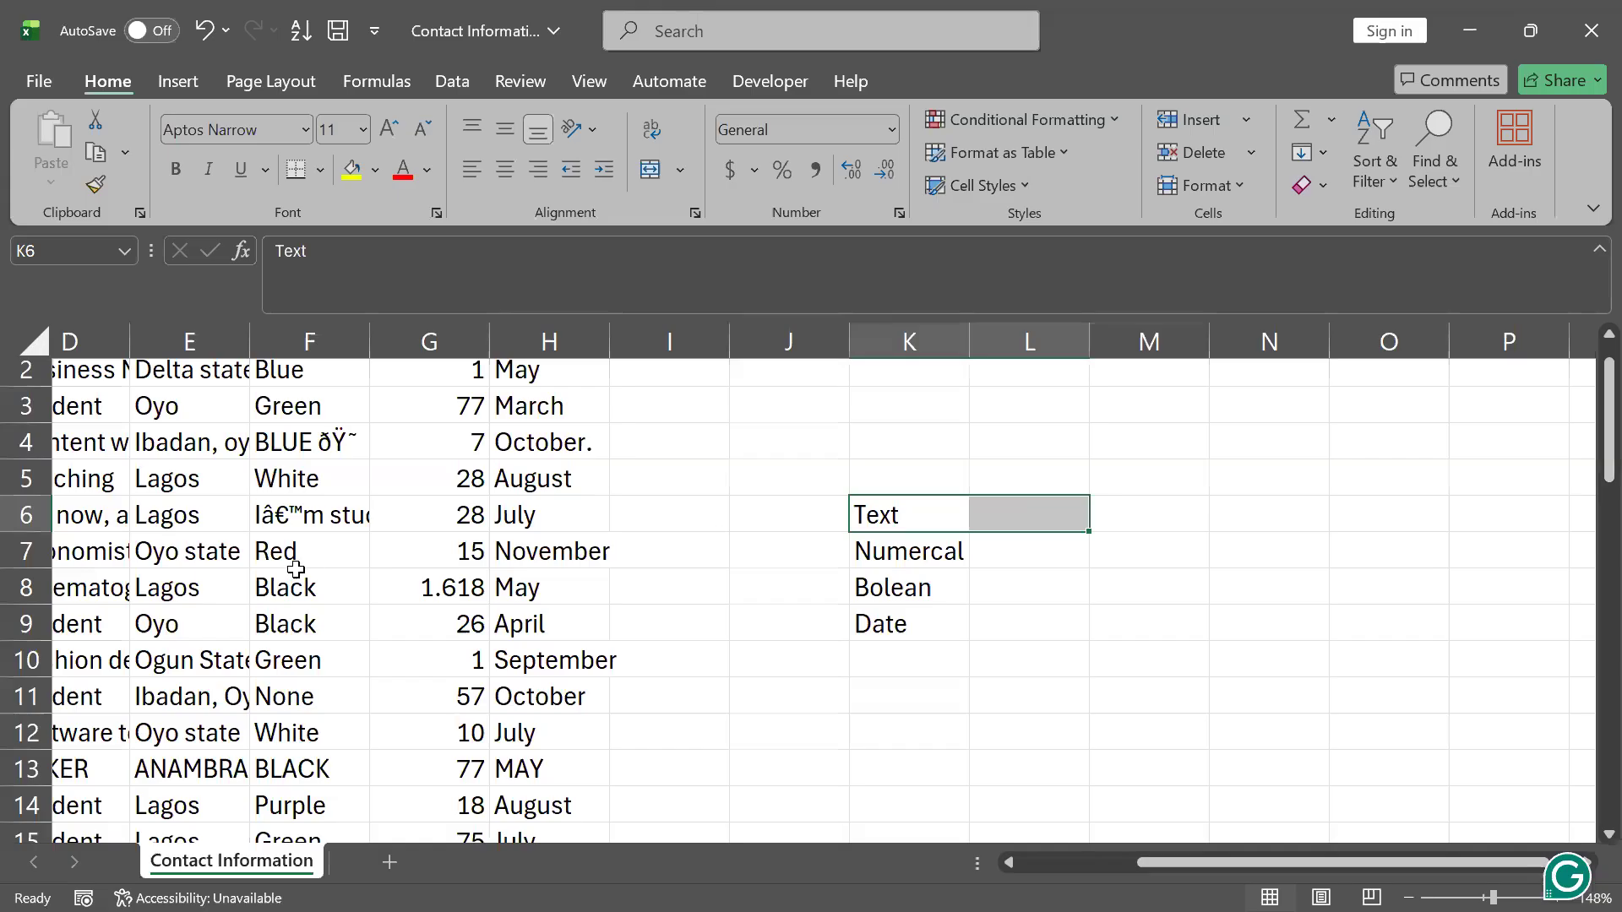
pyautogui.click(910, 559)
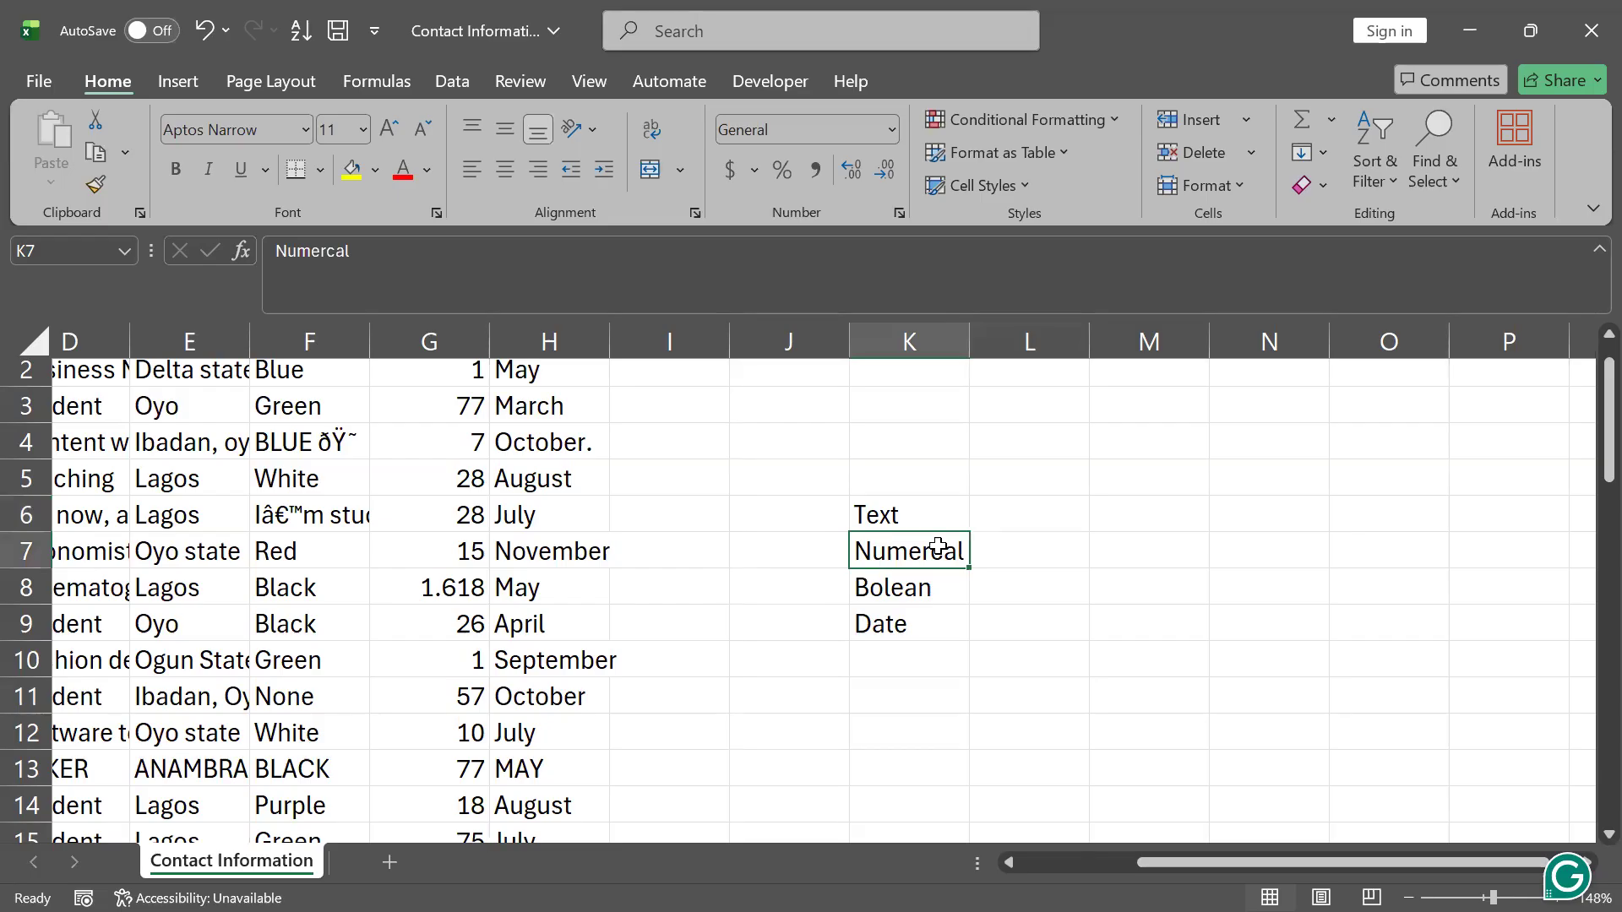
pyautogui.click(1027, 522)
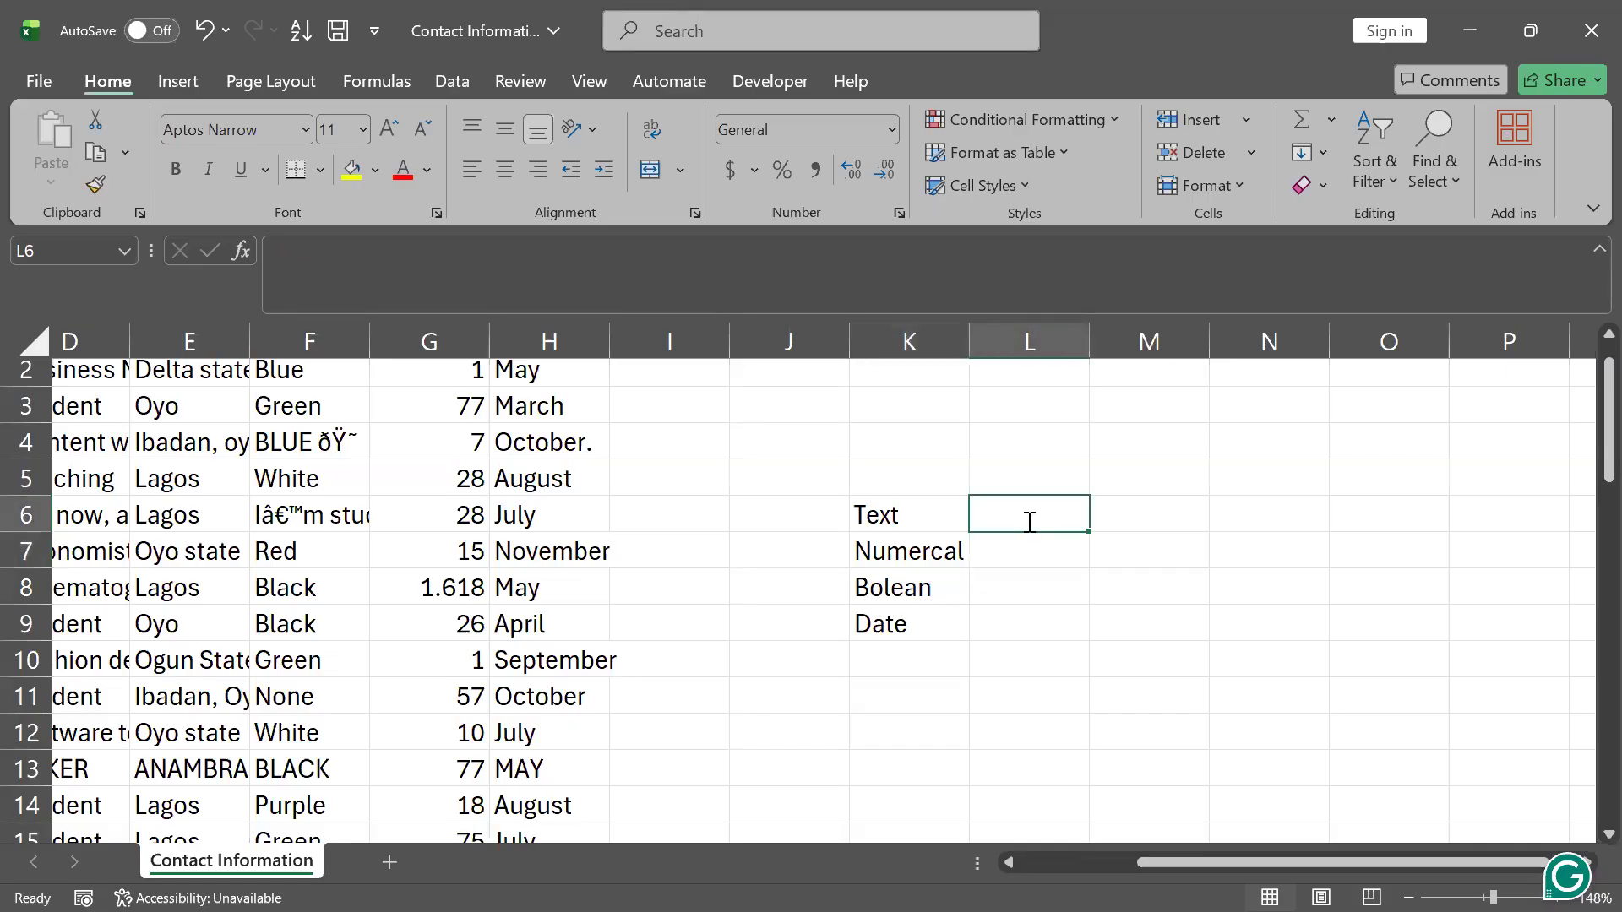
pyautogui.write('=')
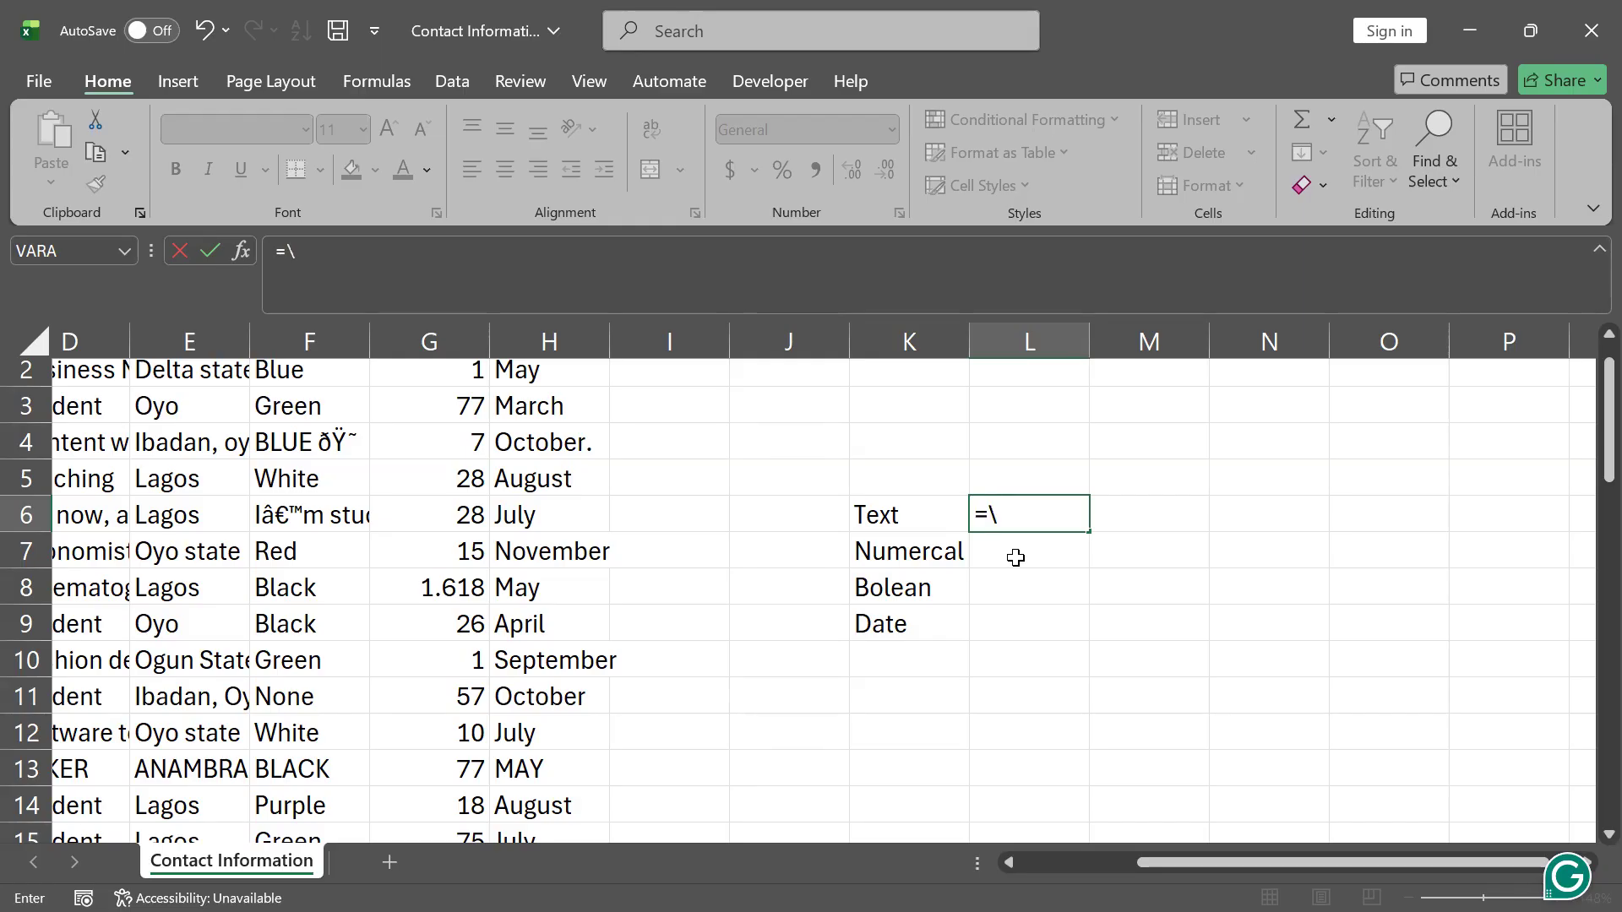
pyautogui.press('BackSpace')
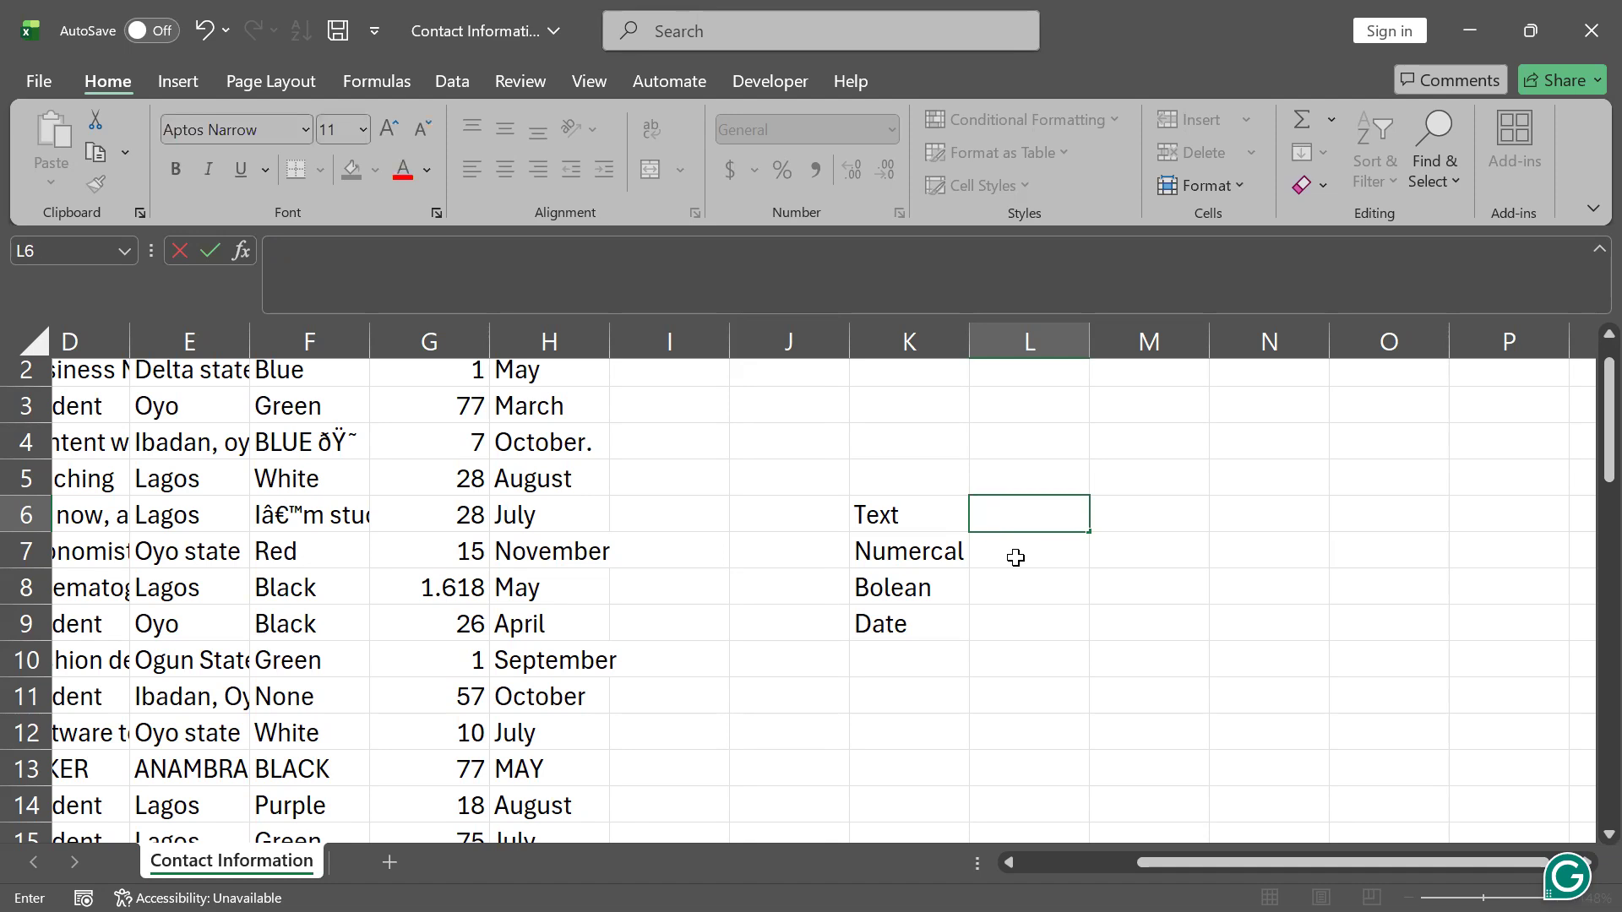
pyautogui.write('dja')
pyautogui.press('BackSpace')
pyautogui.press('BackSpace')
pyautogui.press('BackSpace')
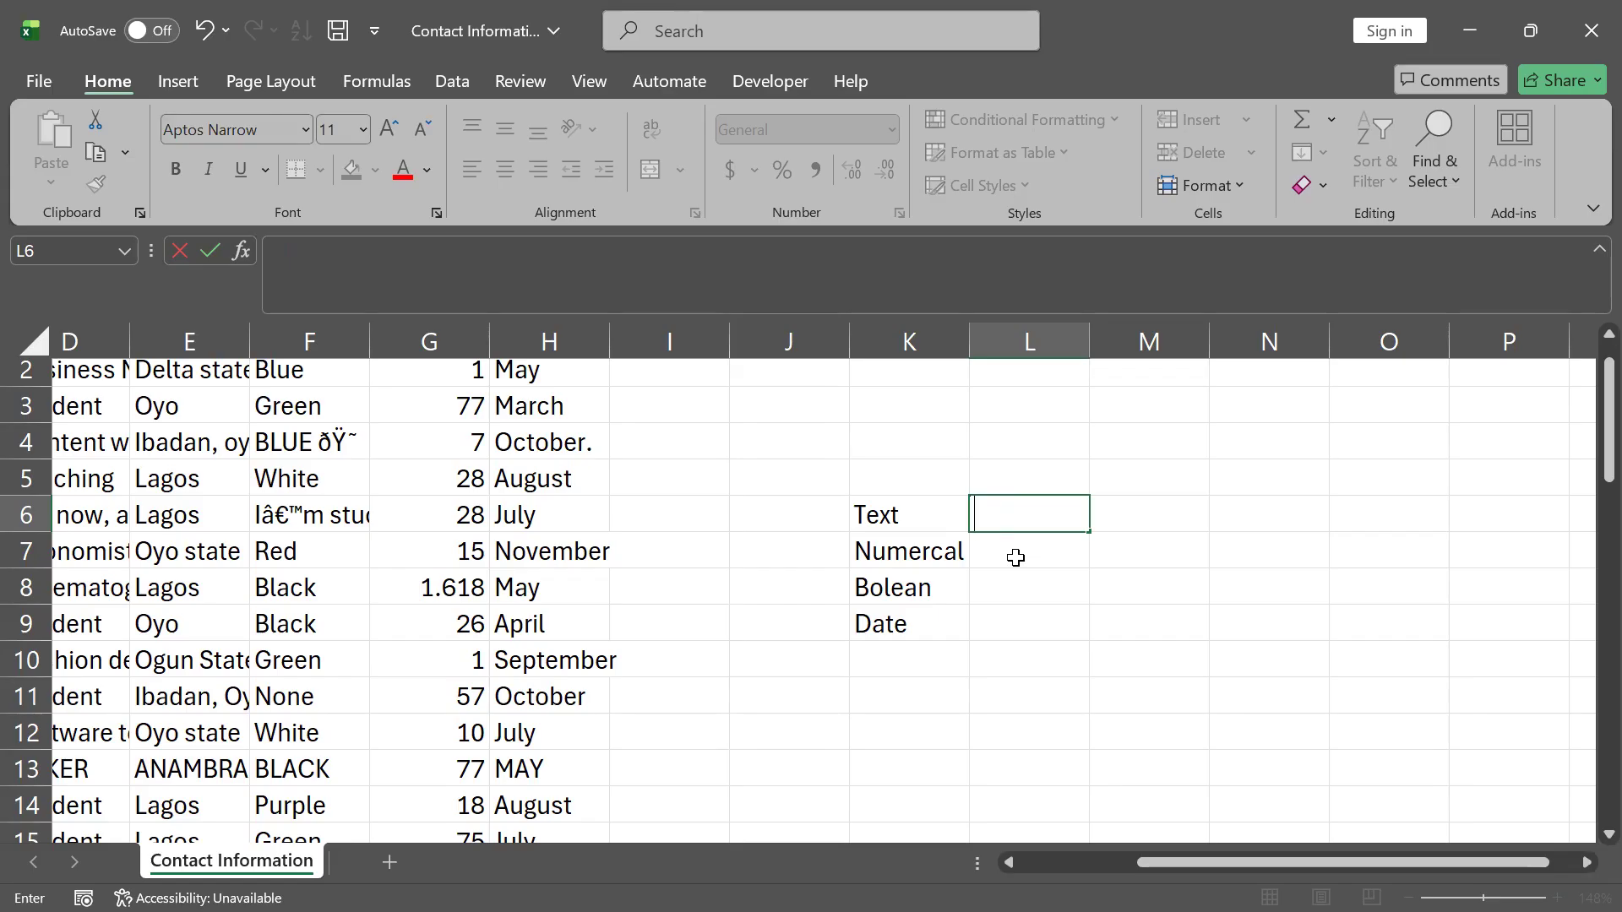
# - Enter the lowercase sample text ab in M6, in the same row as the Text label
pyautogui.hscroll(-3, 1015, 557)
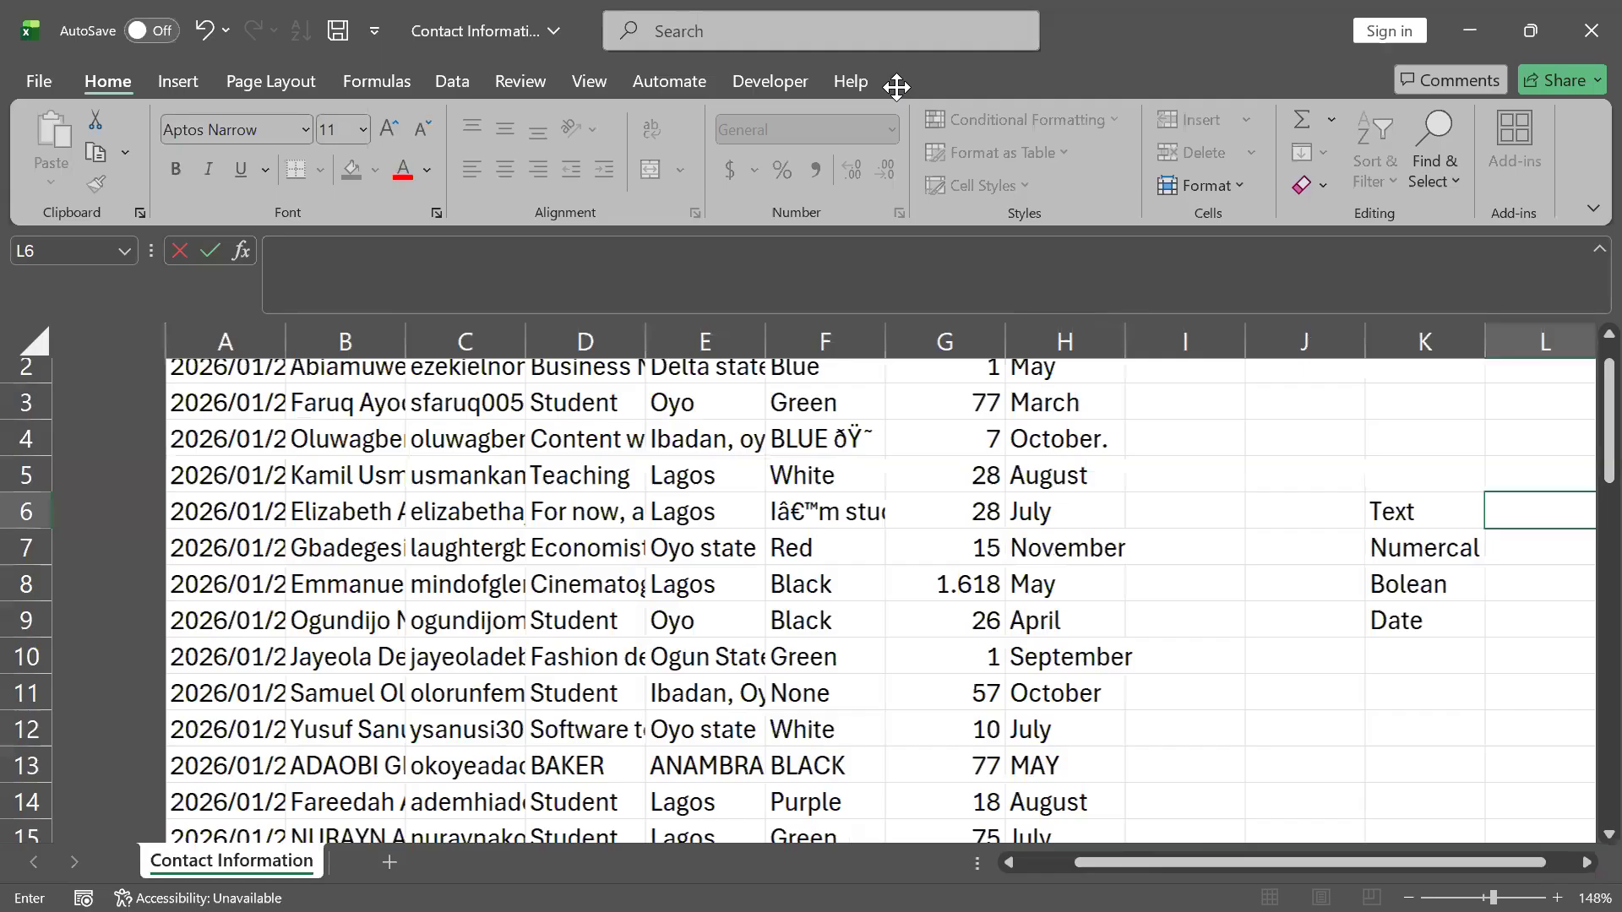
pyautogui.hscroll(1, 259, 501)
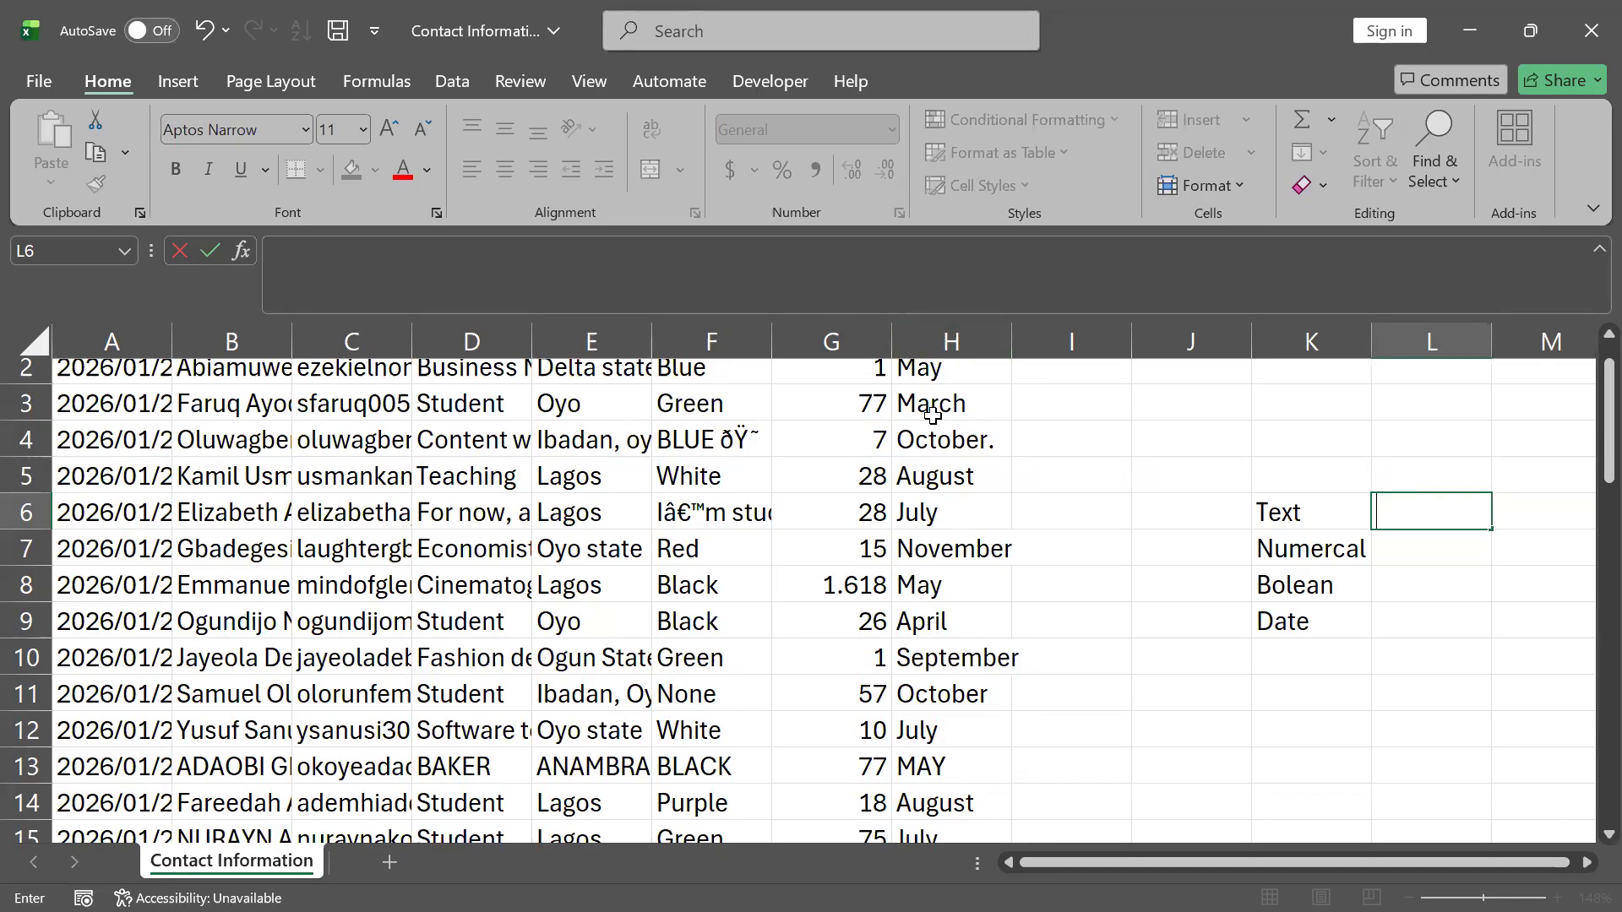
pyautogui.hscroll(1, 933, 415)
pyautogui.hscroll(5, 933, 416)
pyautogui.hscroll(-4, 932, 416)
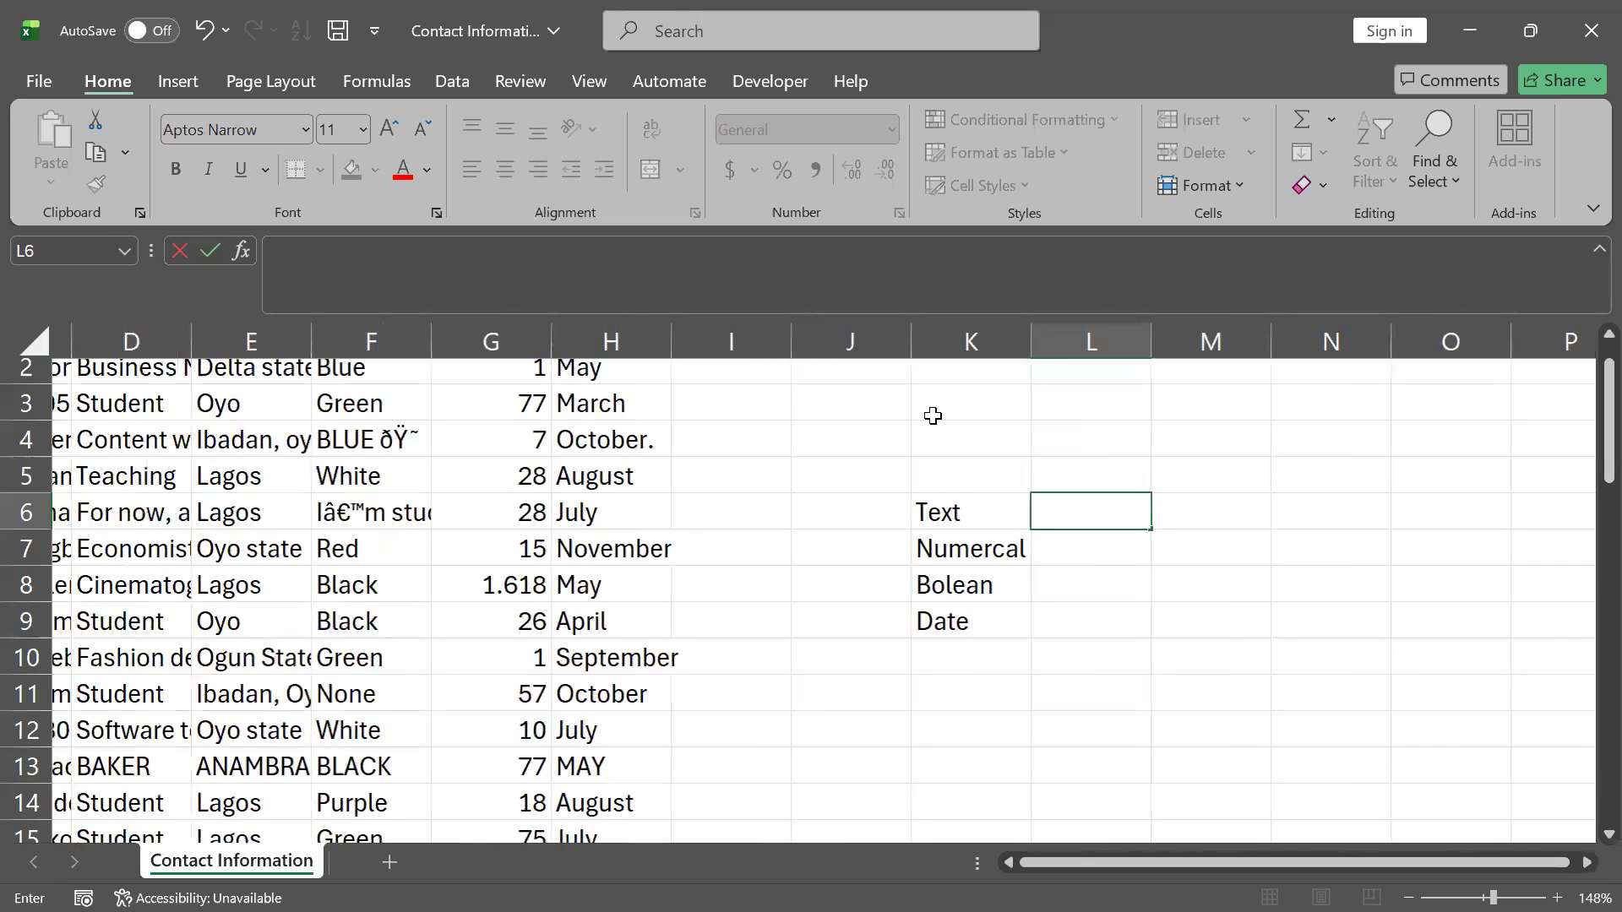
pyautogui.hscroll(3, 933, 415)
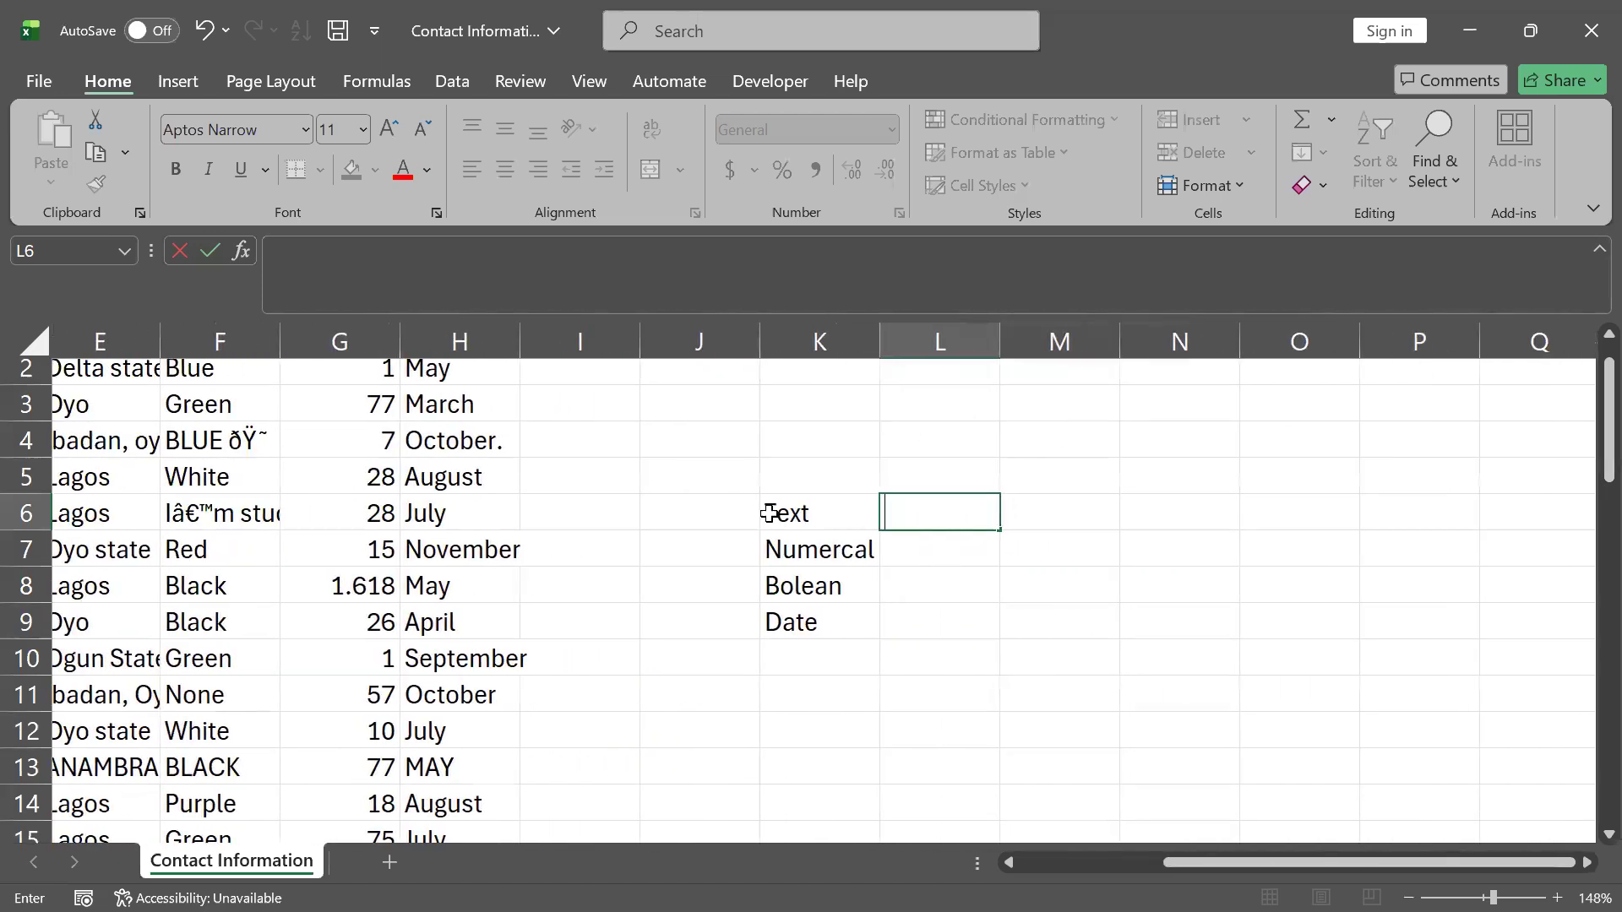
pyautogui.click(1004, 540)
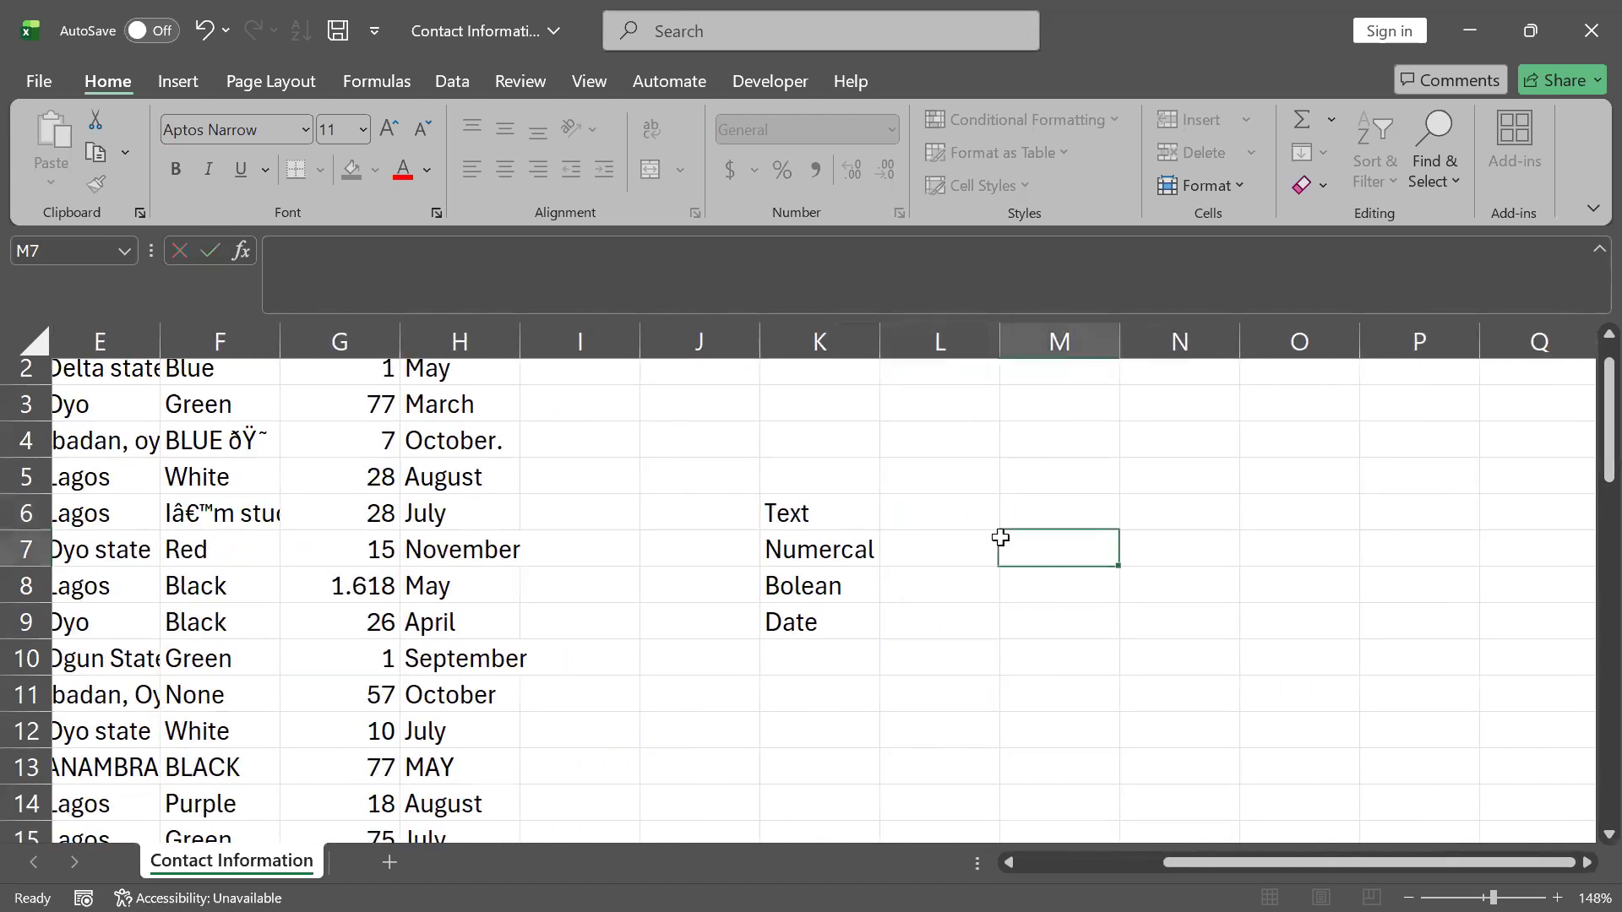
pyautogui.click(1040, 504)
pyautogui.write('ab')
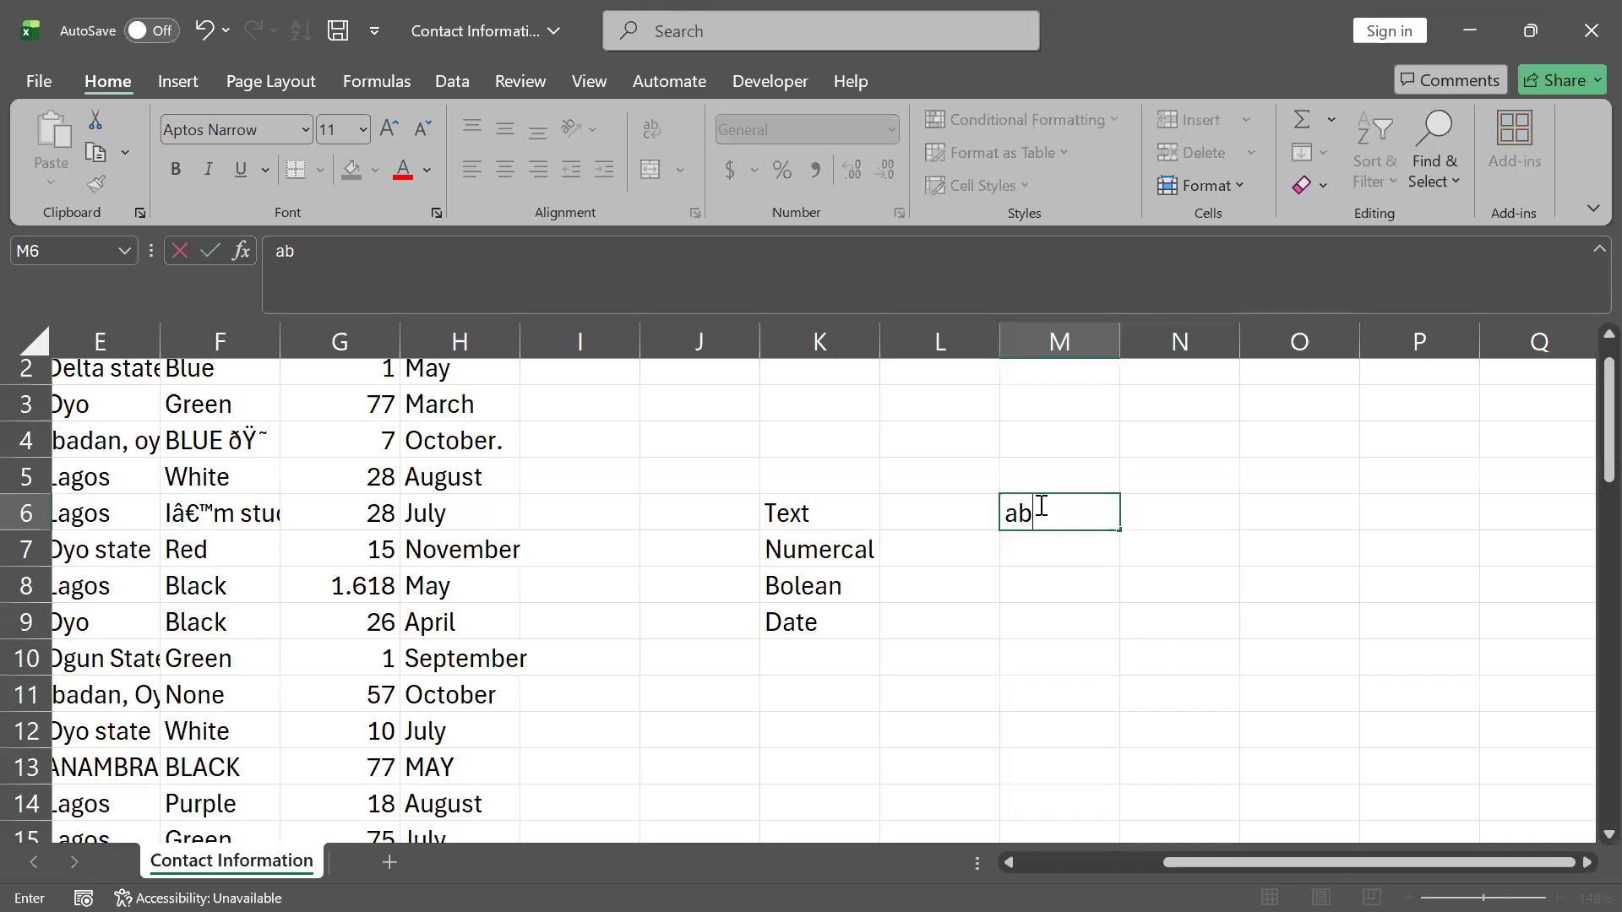
pyautogui.press('Return')
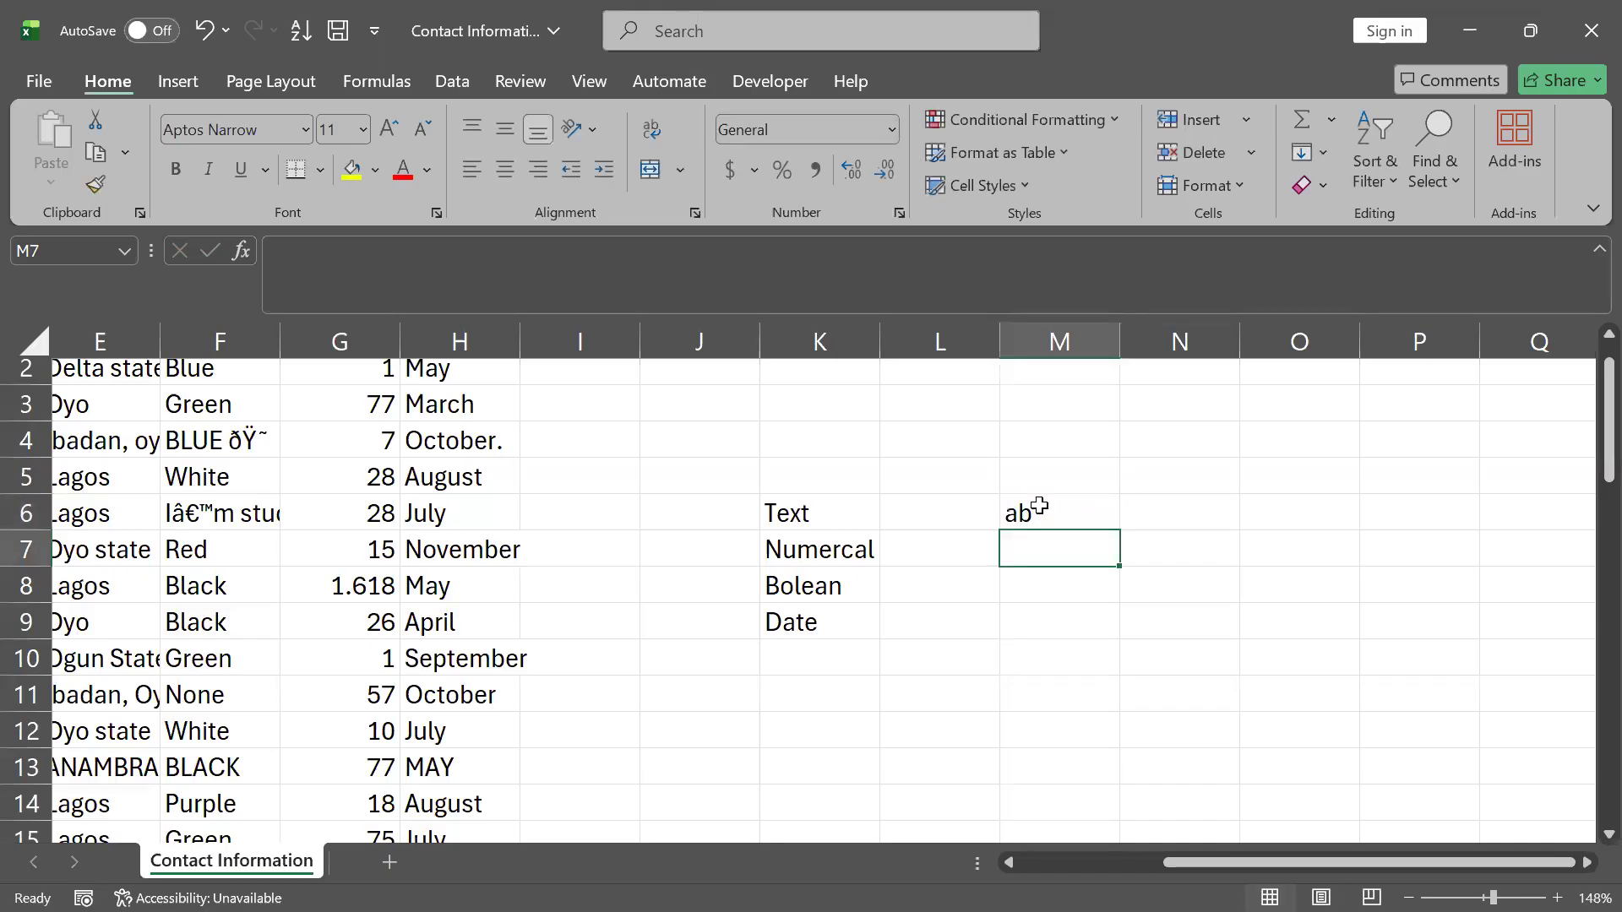
# - Enter the uppercase sample text AB in M7, below the lowercase sample
pyautogui.write('Ab')
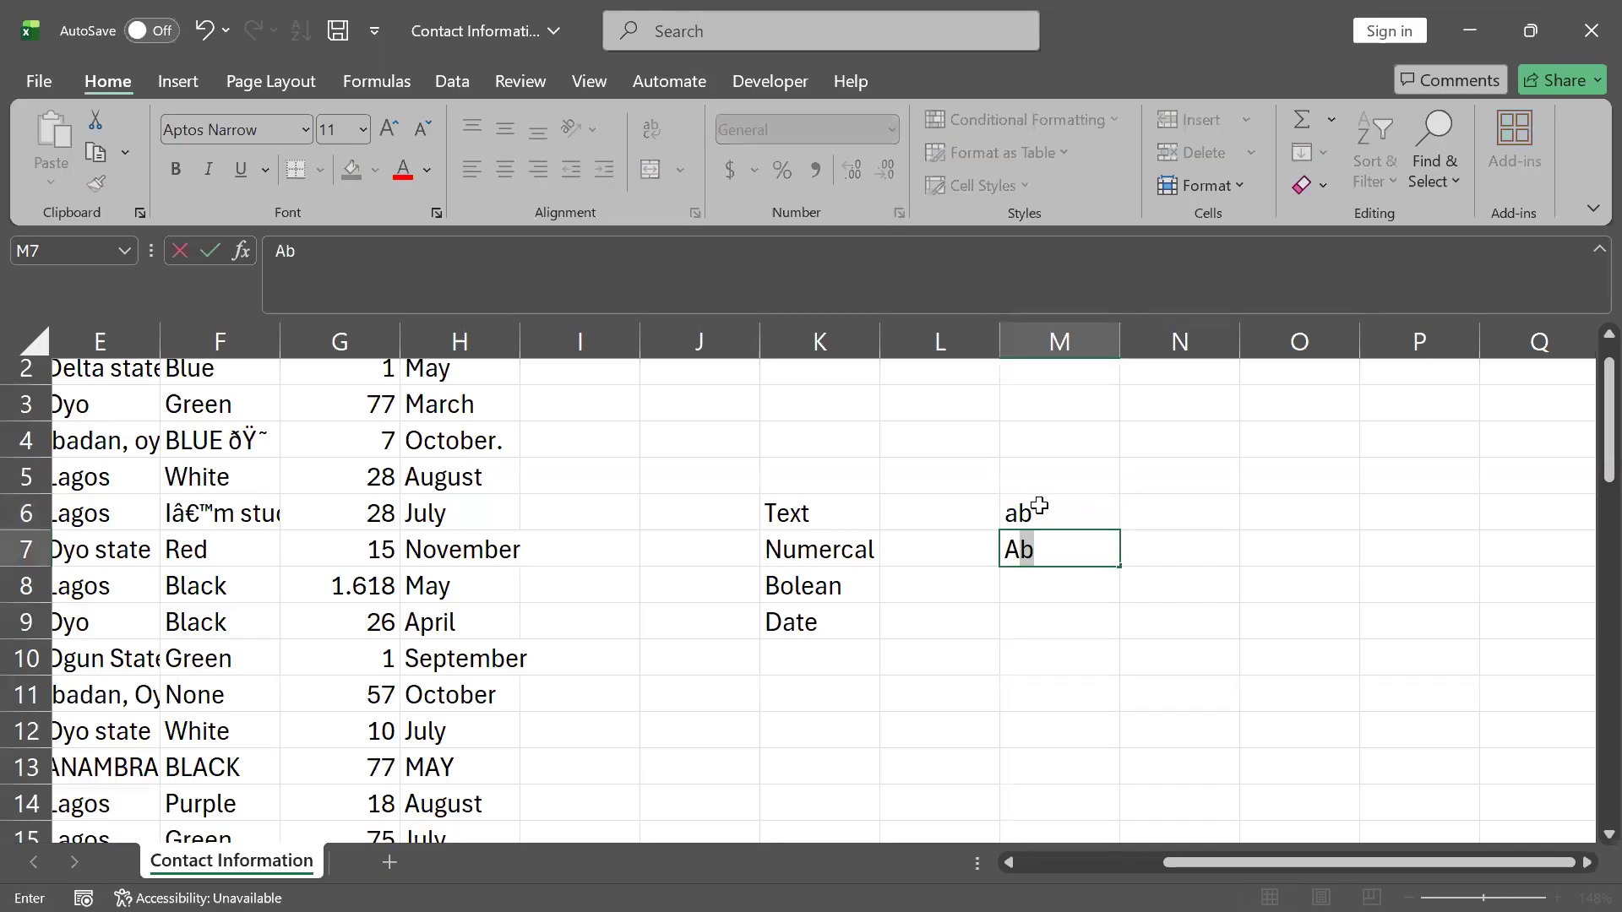
pyautogui.press('BackSpace')
pyautogui.write('B')
pyautogui.press('Tab')
pyautogui.press('Down')
pyautogui.press('Up')
pyautogui.press('Up')
pyautogui.press('Left')
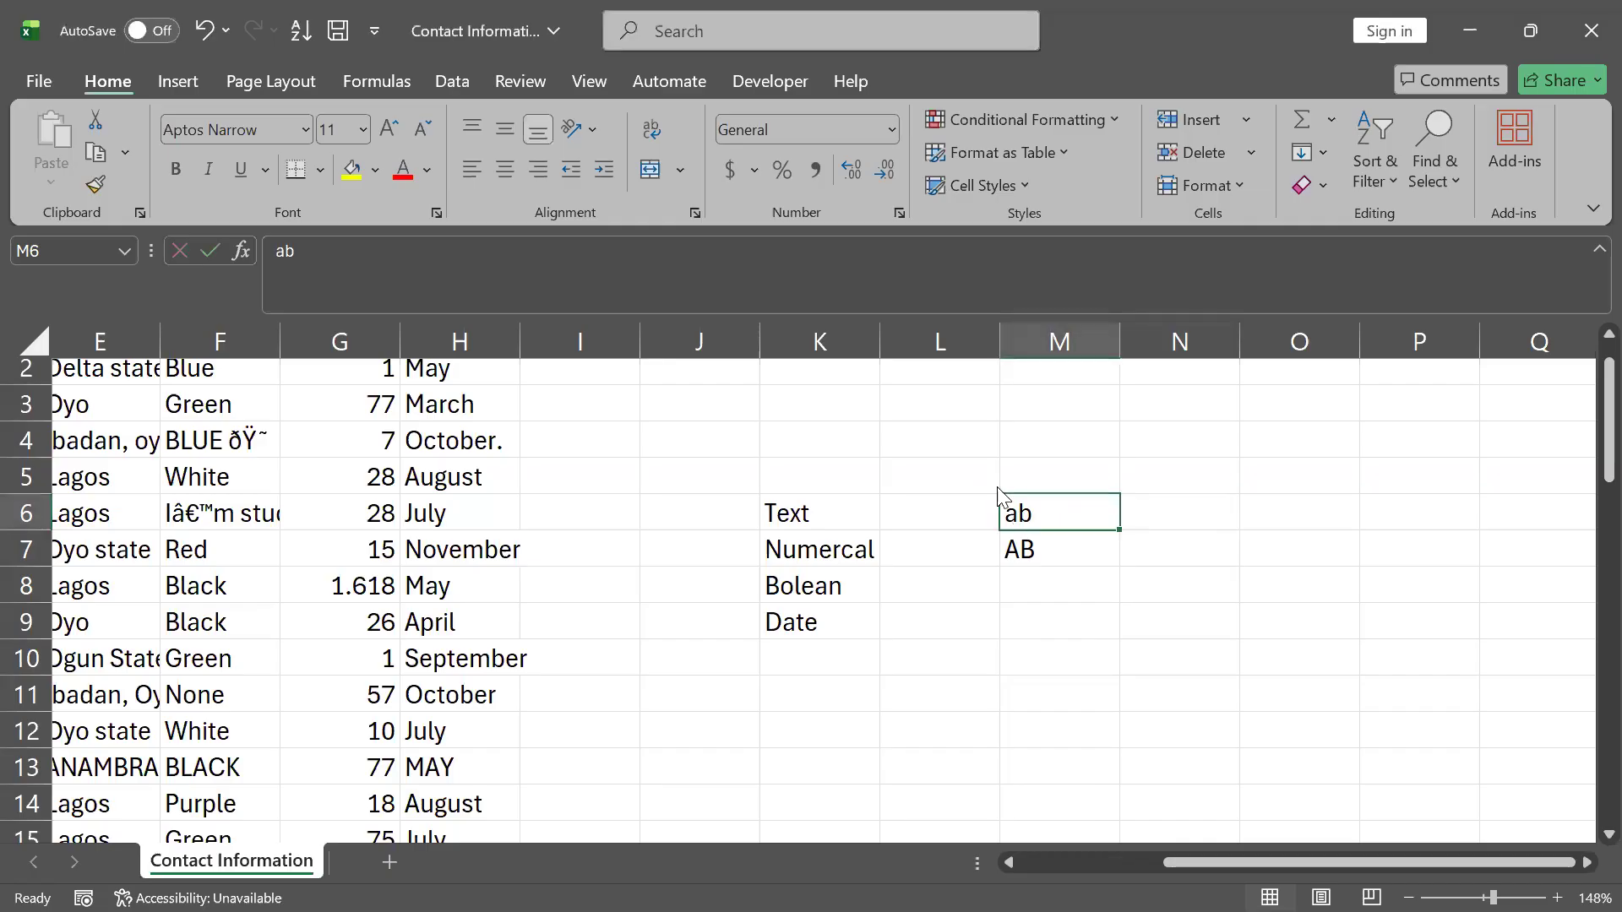
# - Begin a formula in N6, beside the lowercase sample text
pyautogui.click(1139, 507)
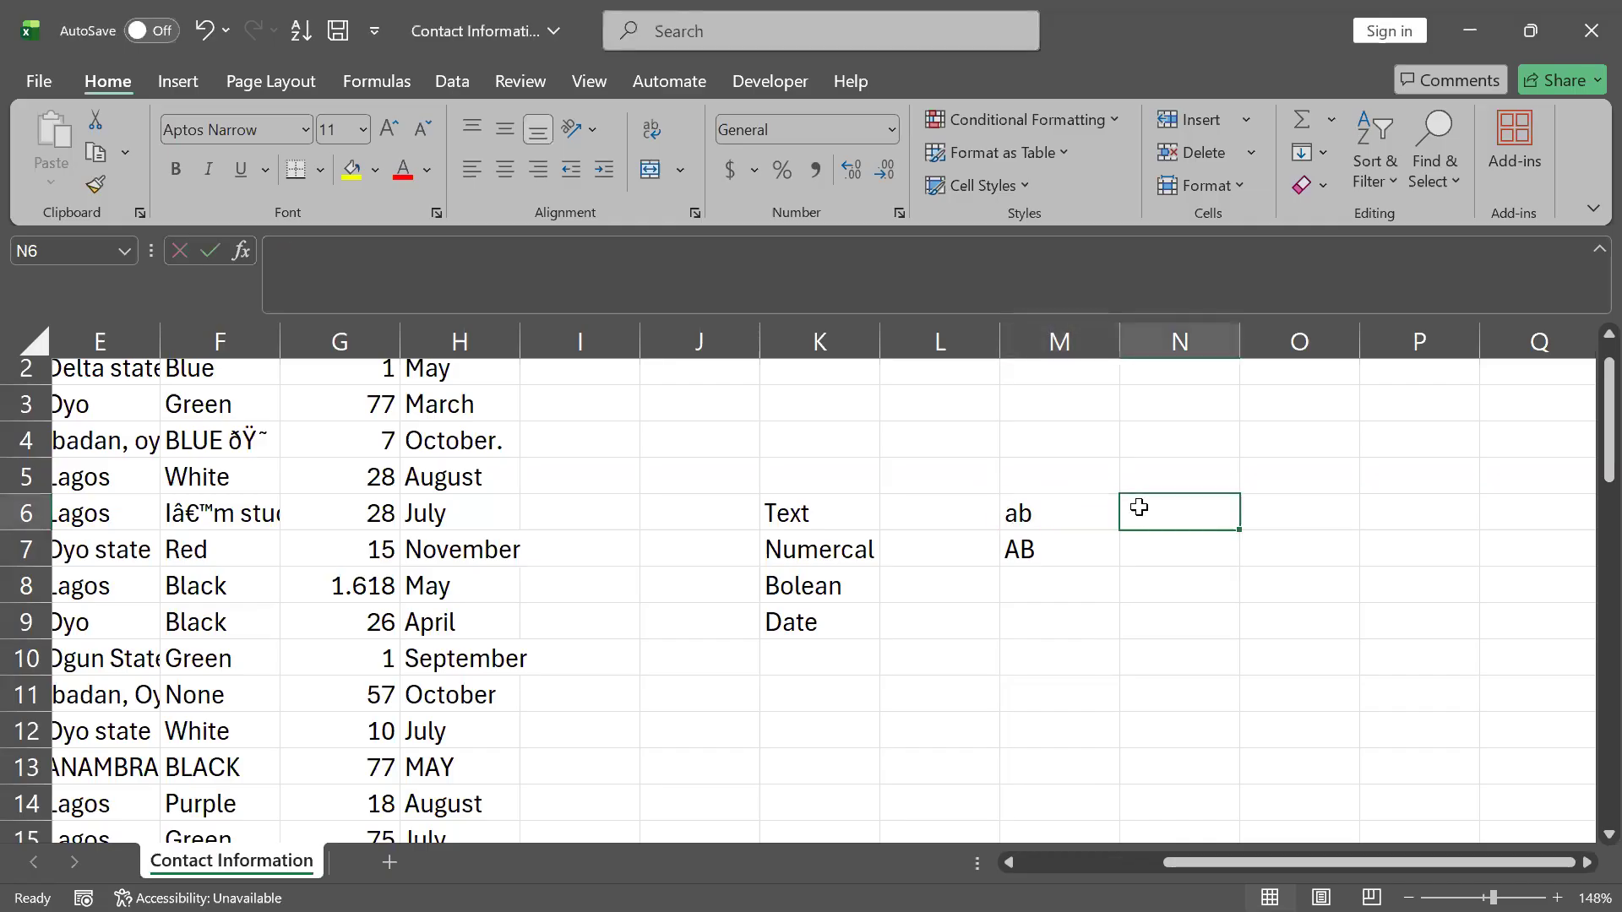
pyautogui.click(1068, 512)
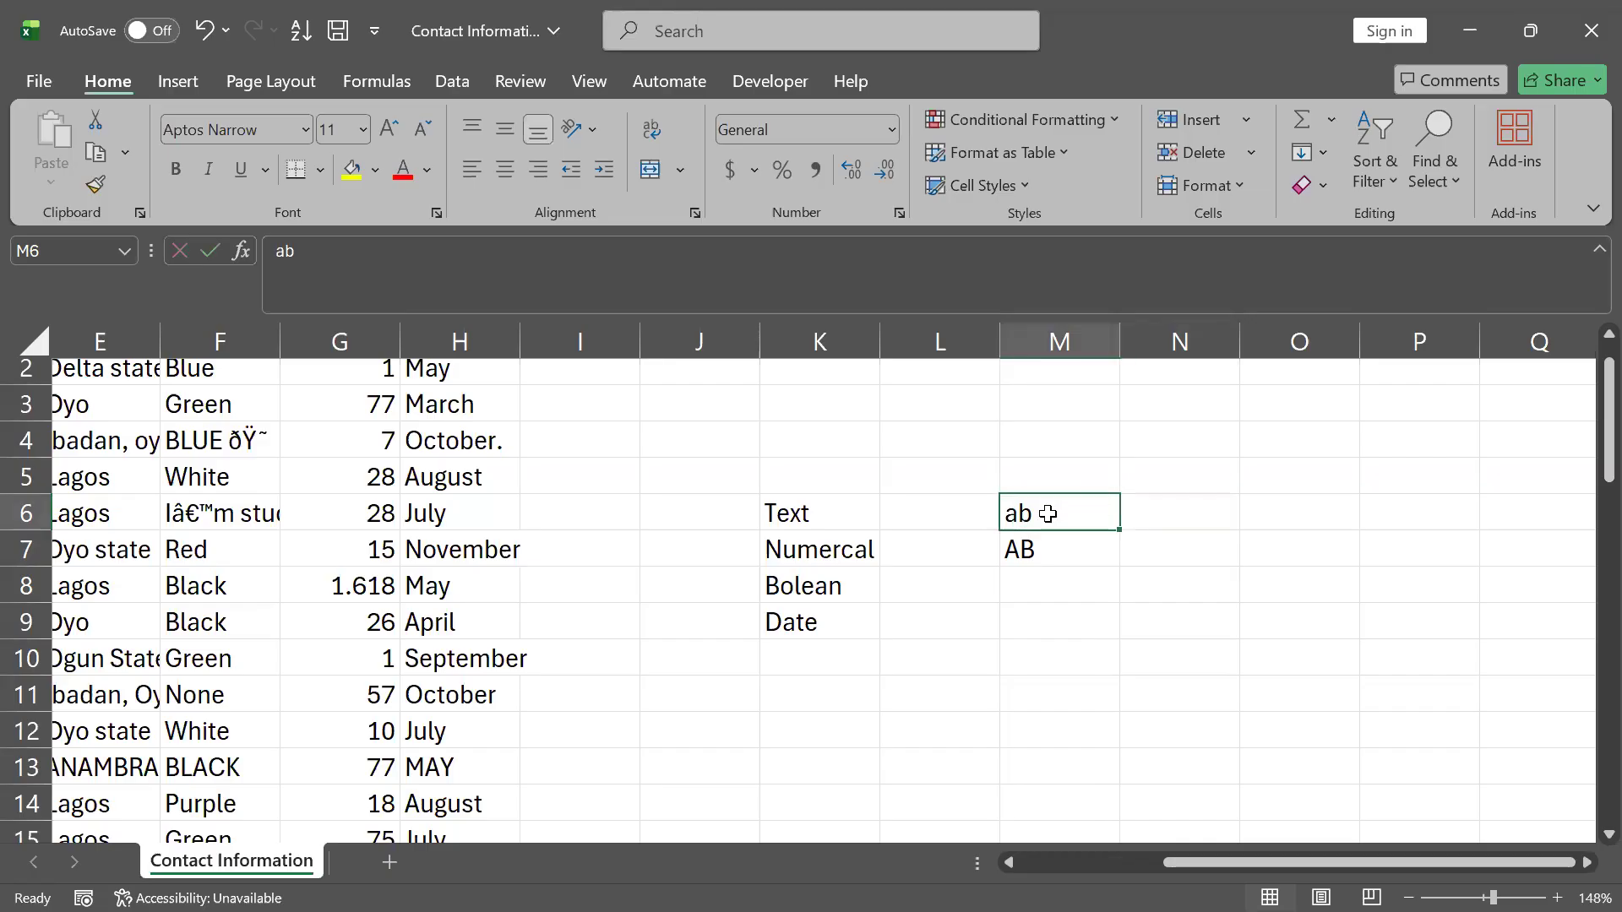
pyautogui.click(1196, 512)
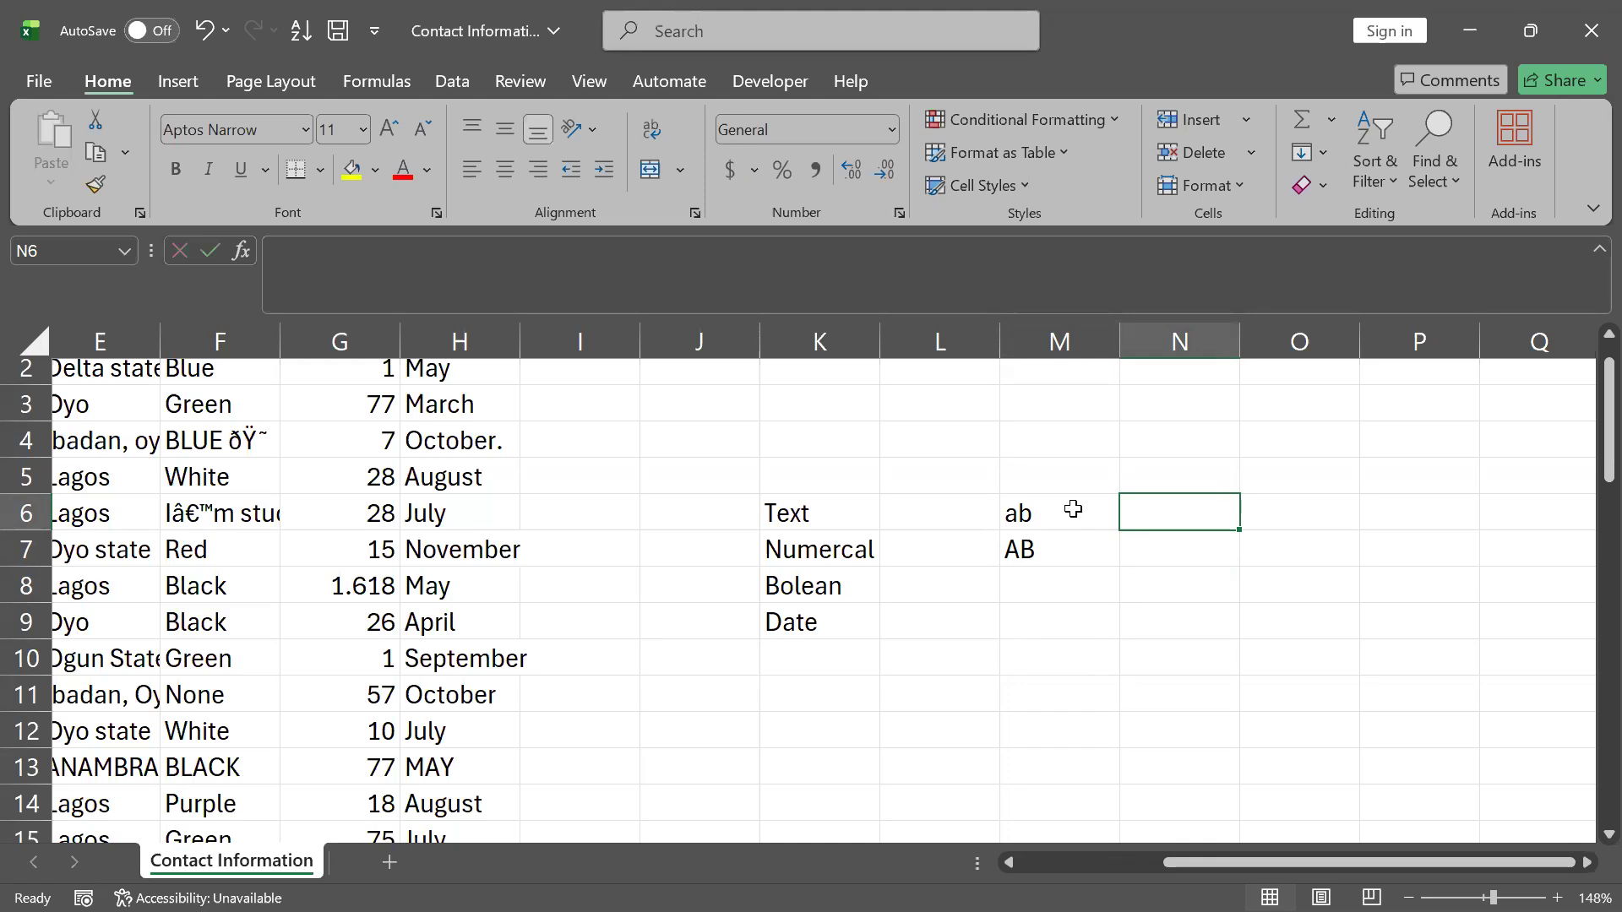
pyautogui.write('=')
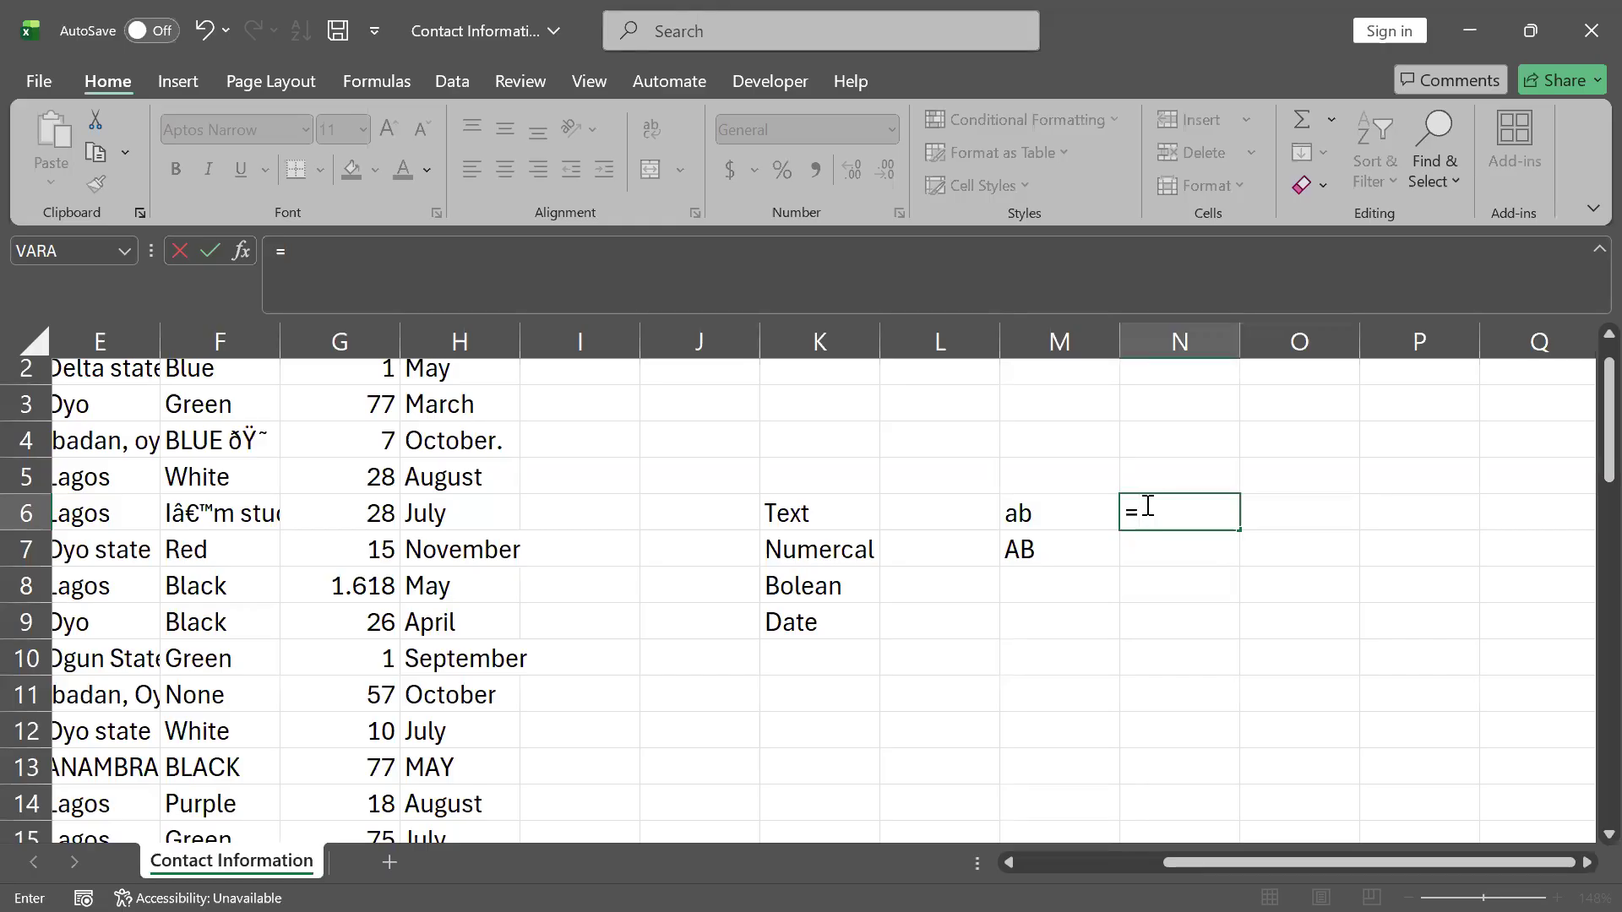
pyautogui.write('uo')
pyautogui.press('BackSpace')
pyautogui.write('o')
pyautogui.press('BackSpace')
pyautogui.write('p')
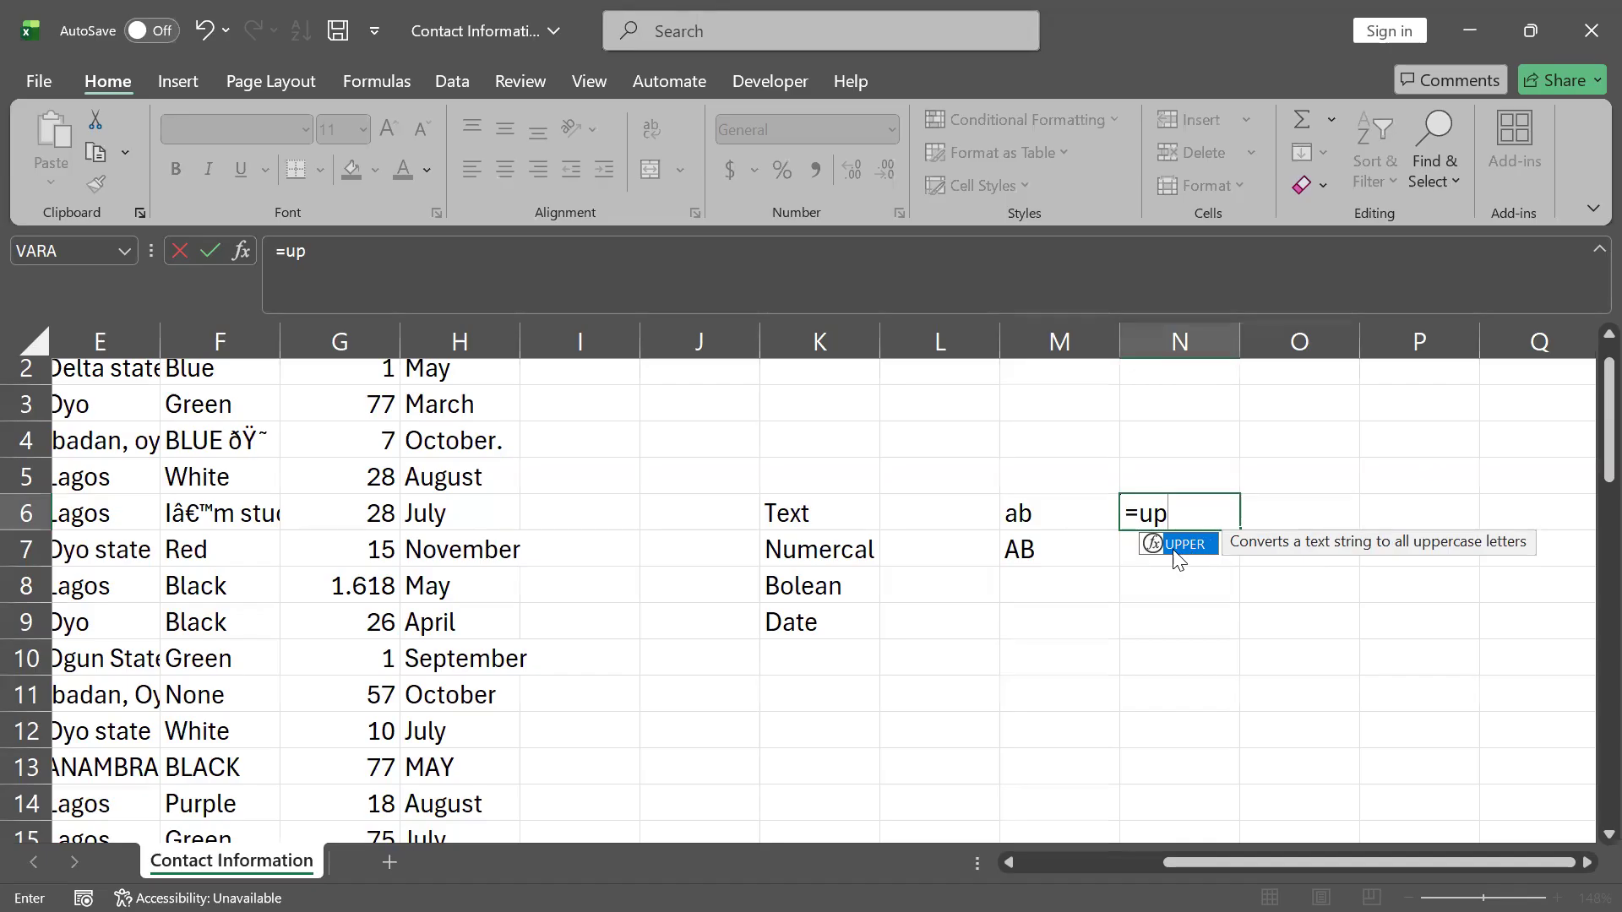
pyautogui.press('BackSpace')
pyautogui.press('BackSpace')
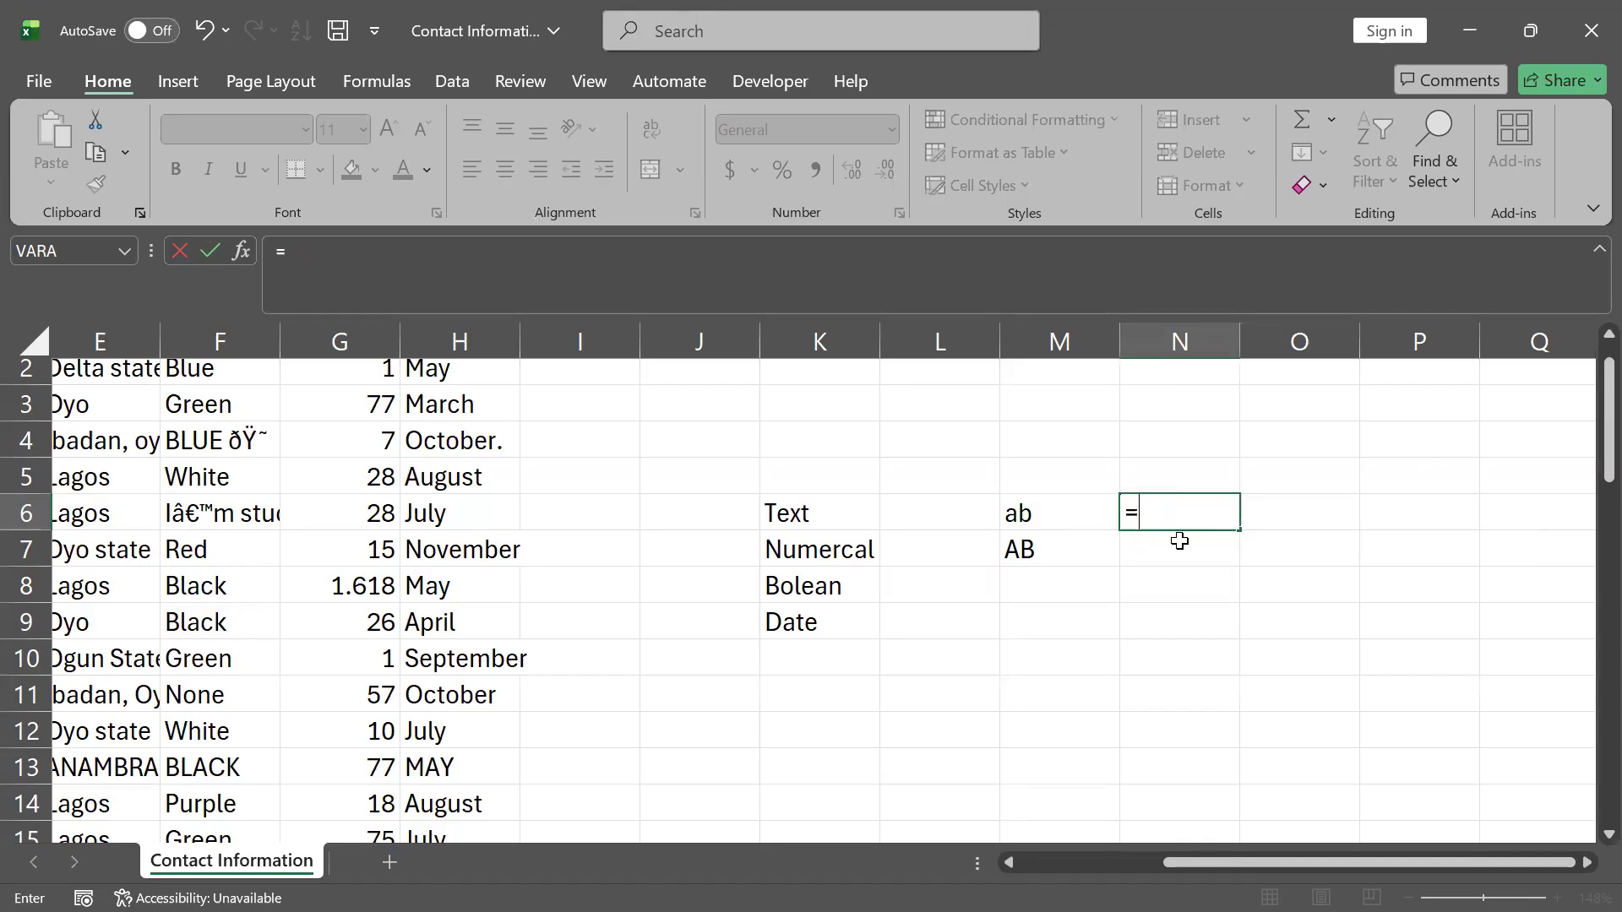
pyautogui.write('u')
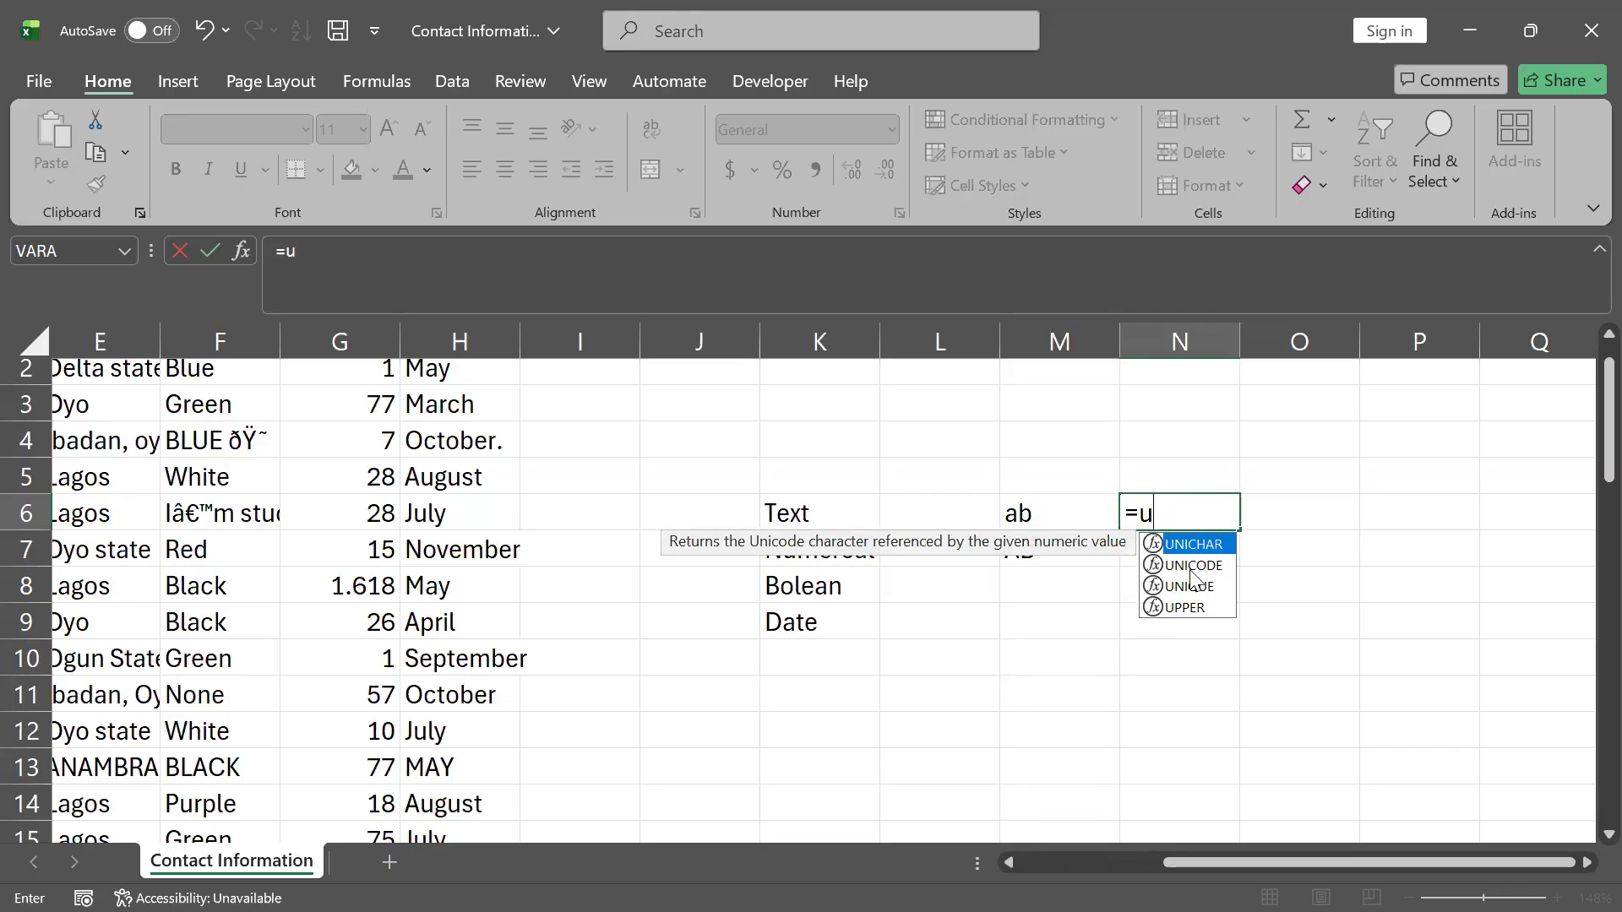
pyautogui.write('p')
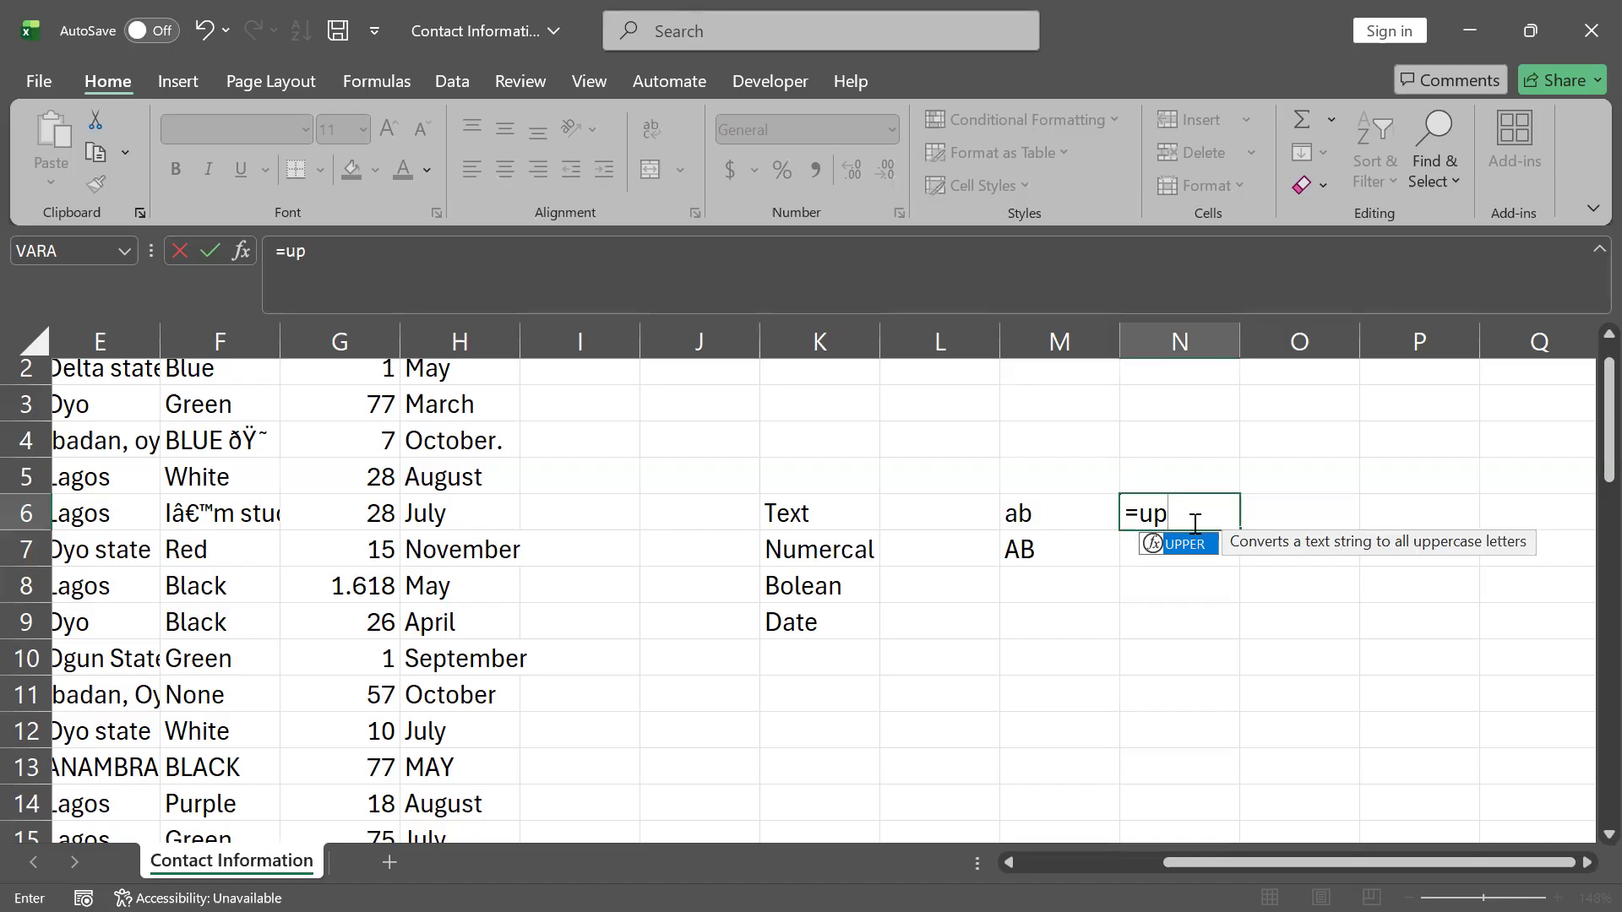
pyautogui.press('Tab')
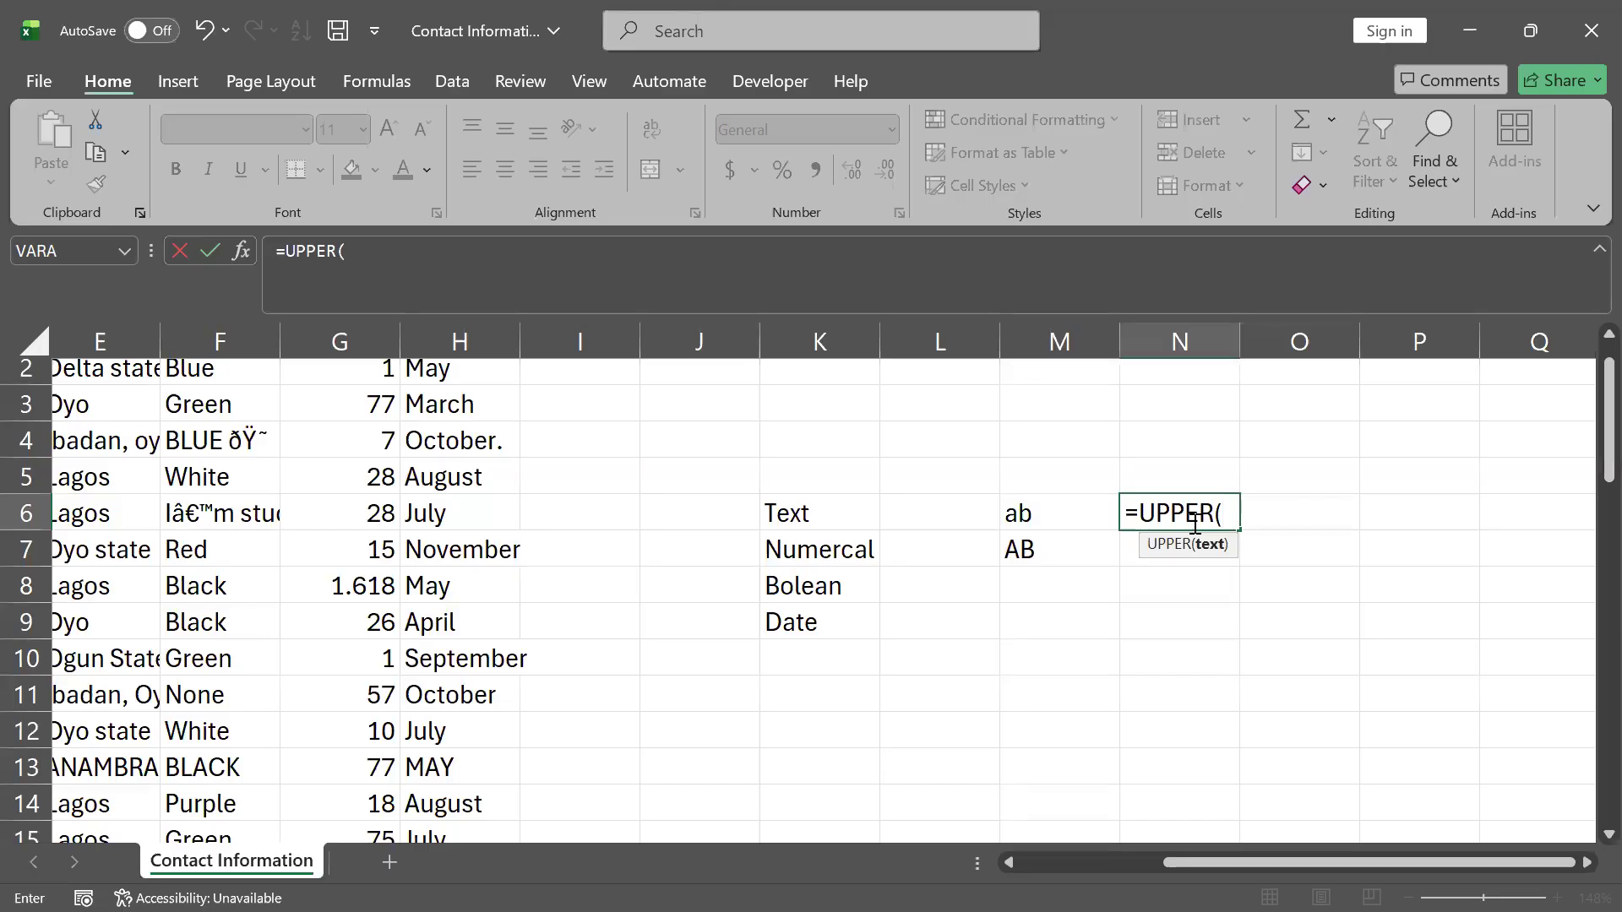
pyautogui.press('BackSpace')
pyautogui.press('BackSpace')
pyautogui.press('BackSpace')
pyautogui.press('BackSpace')
pyautogui.press('BackSpace')
pyautogui.press('BackSpace')
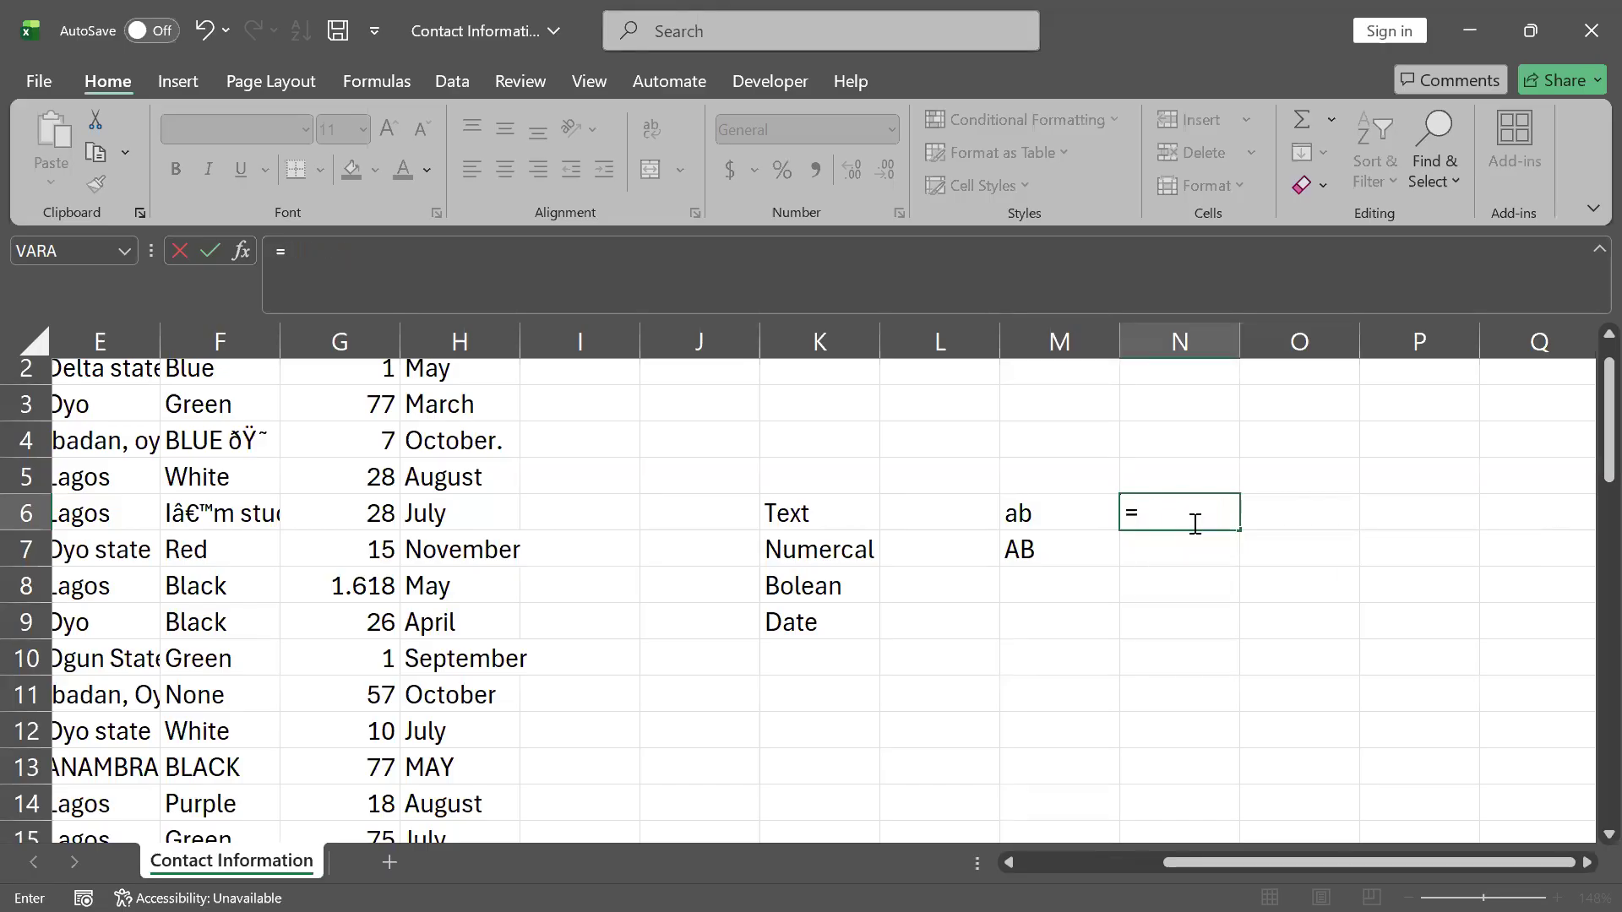
# - Complete the N6 formula as =UPPER(M6) to convert the lowercase sample to capitals
pyautogui.write('up')
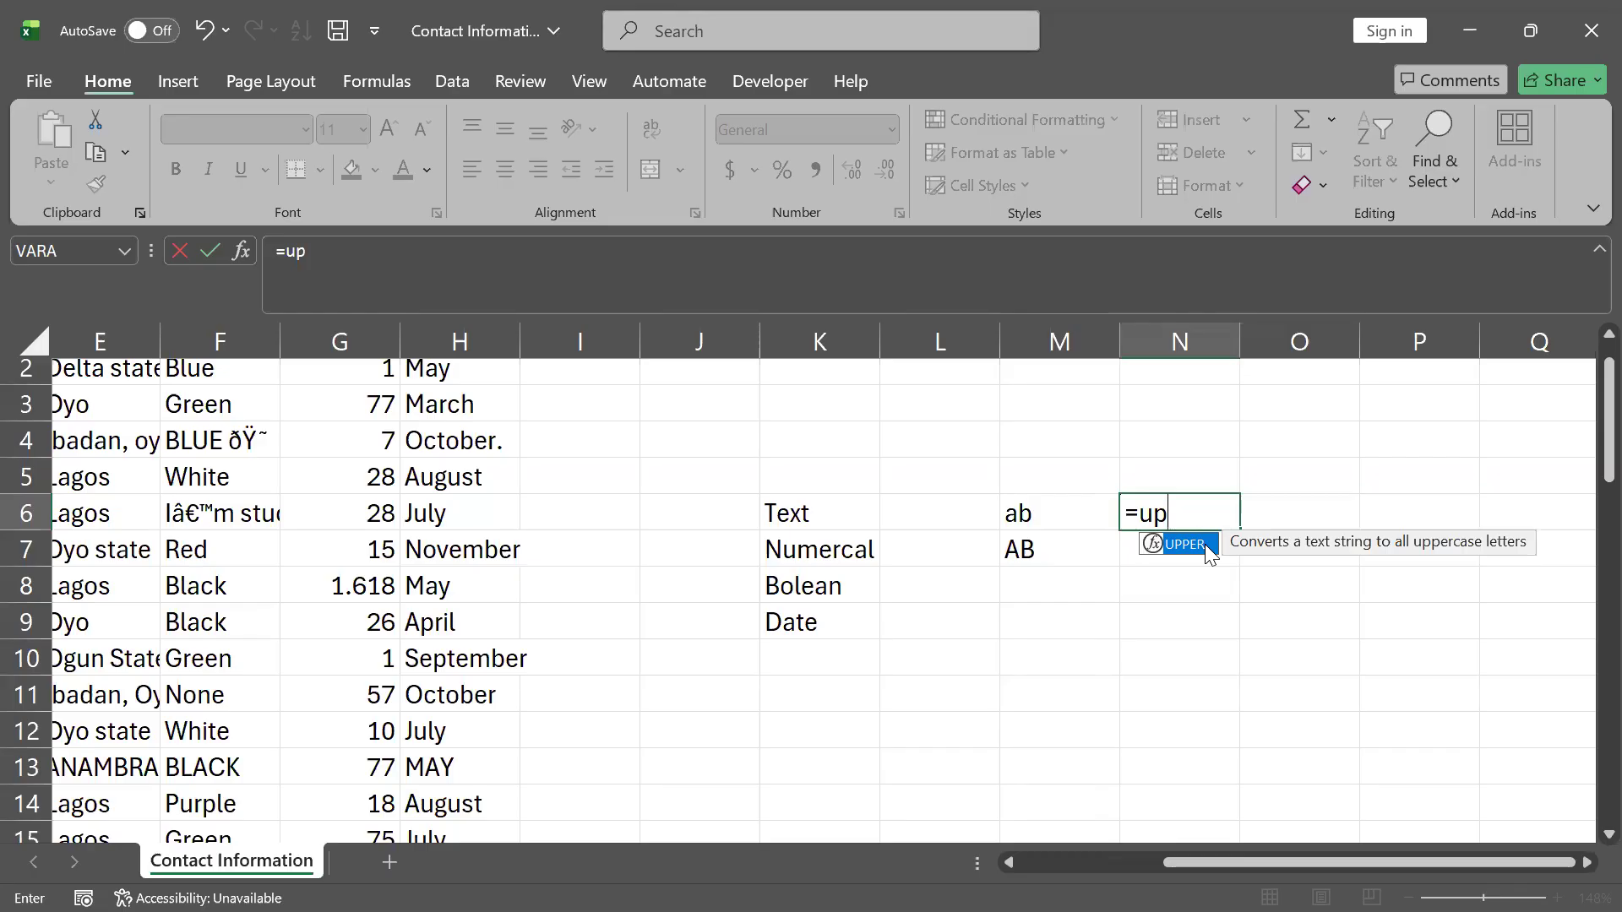
pyautogui.doubleClick(1205, 544)
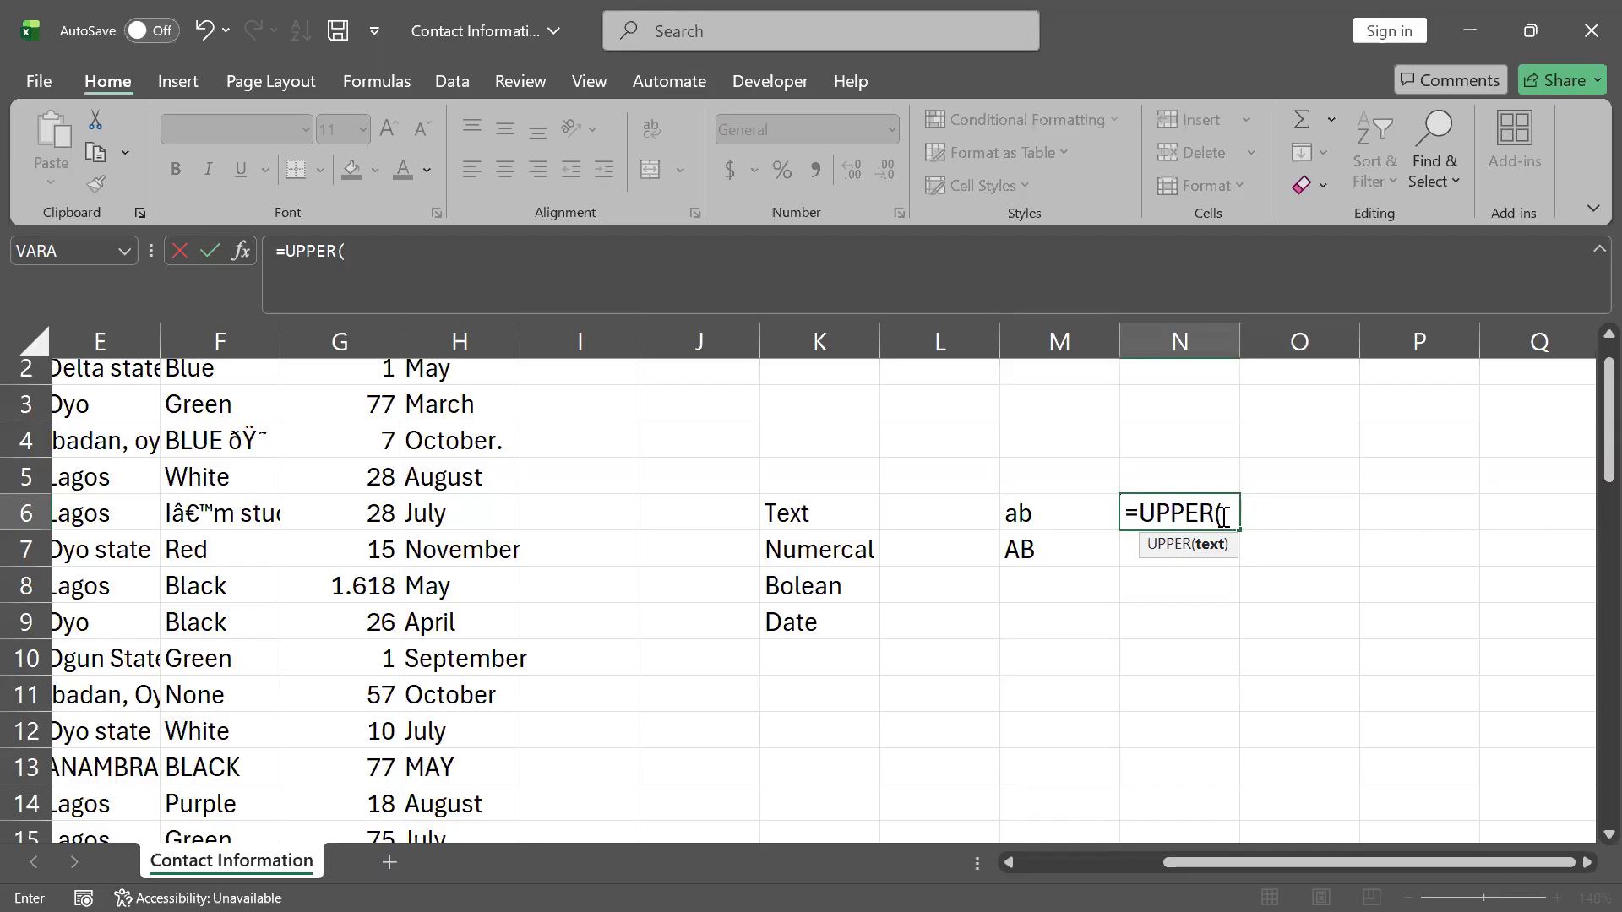
pyautogui.click(1040, 509)
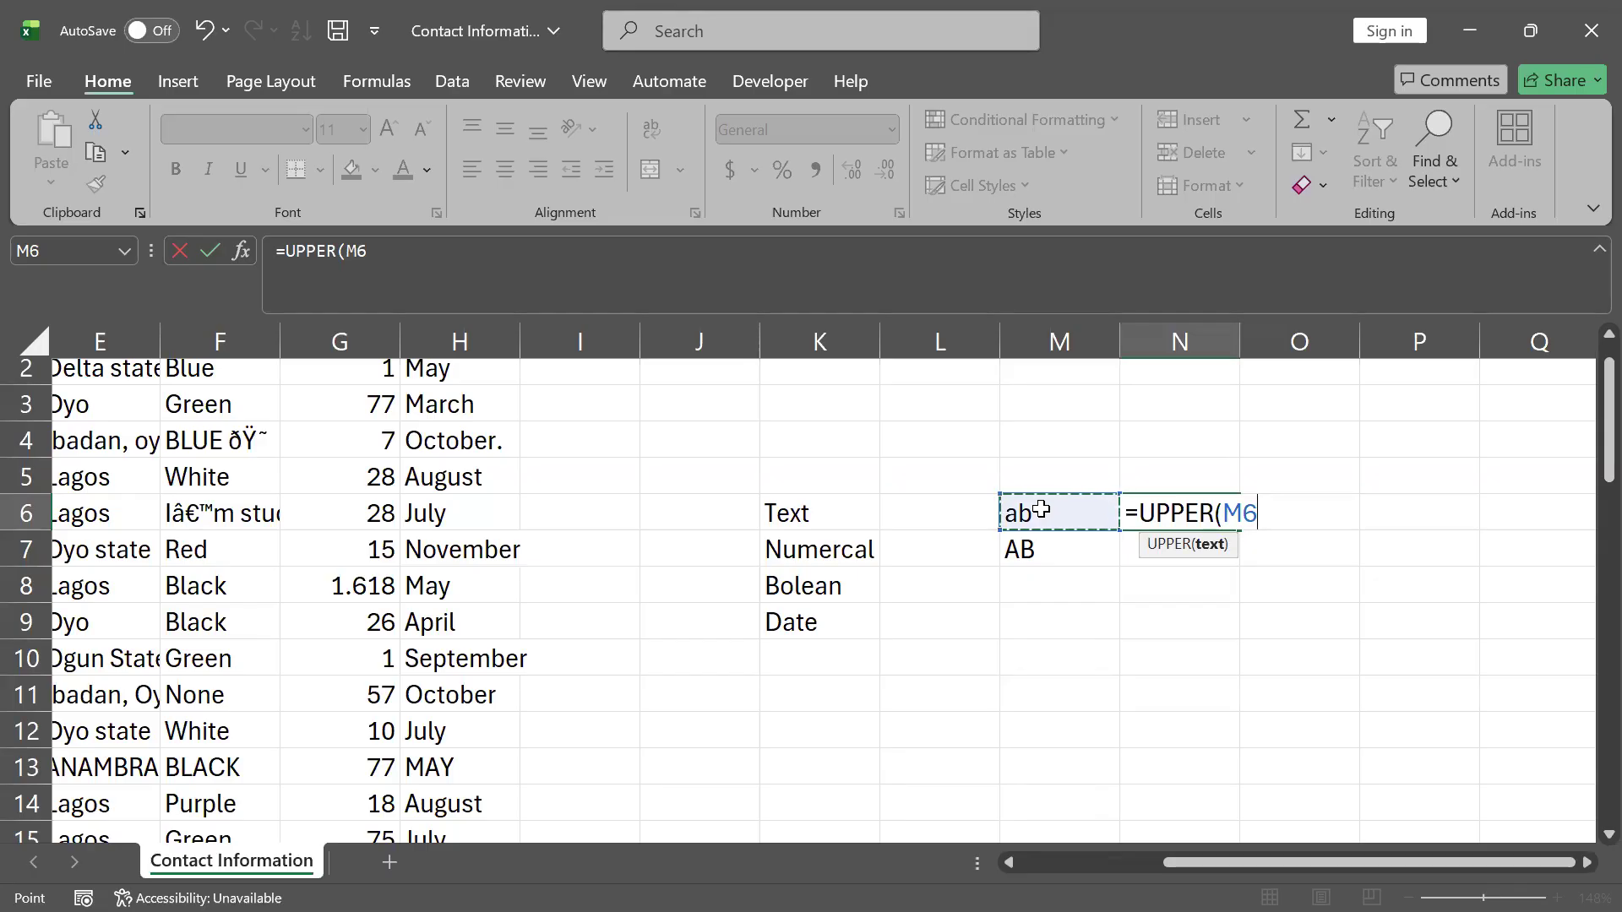
pyautogui.write(')')
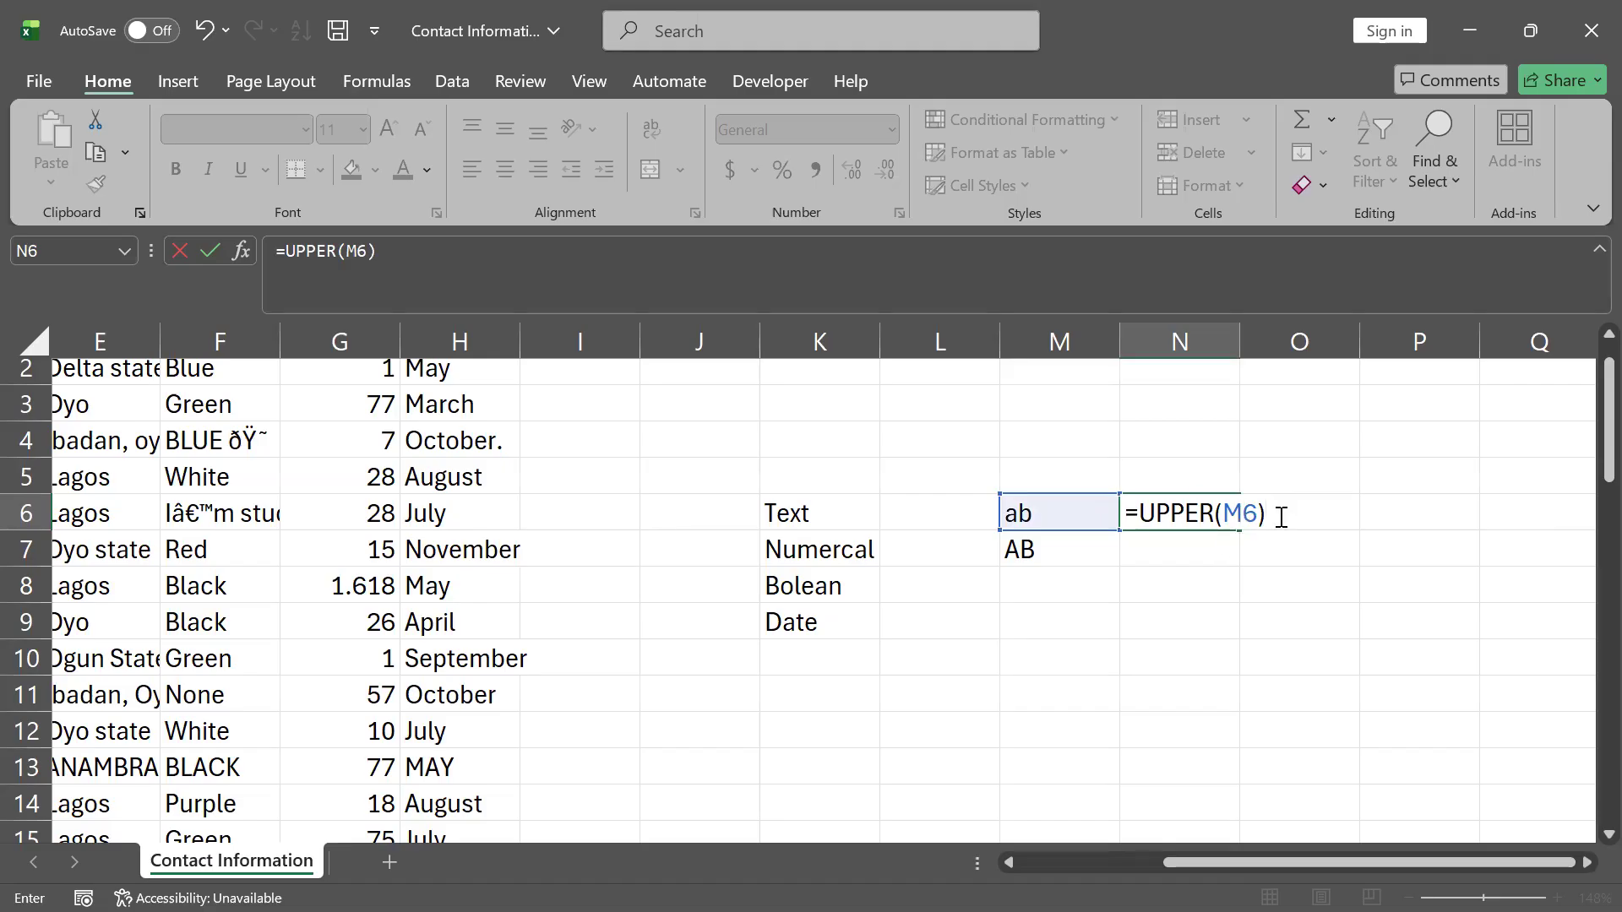
pyautogui.press('Return')
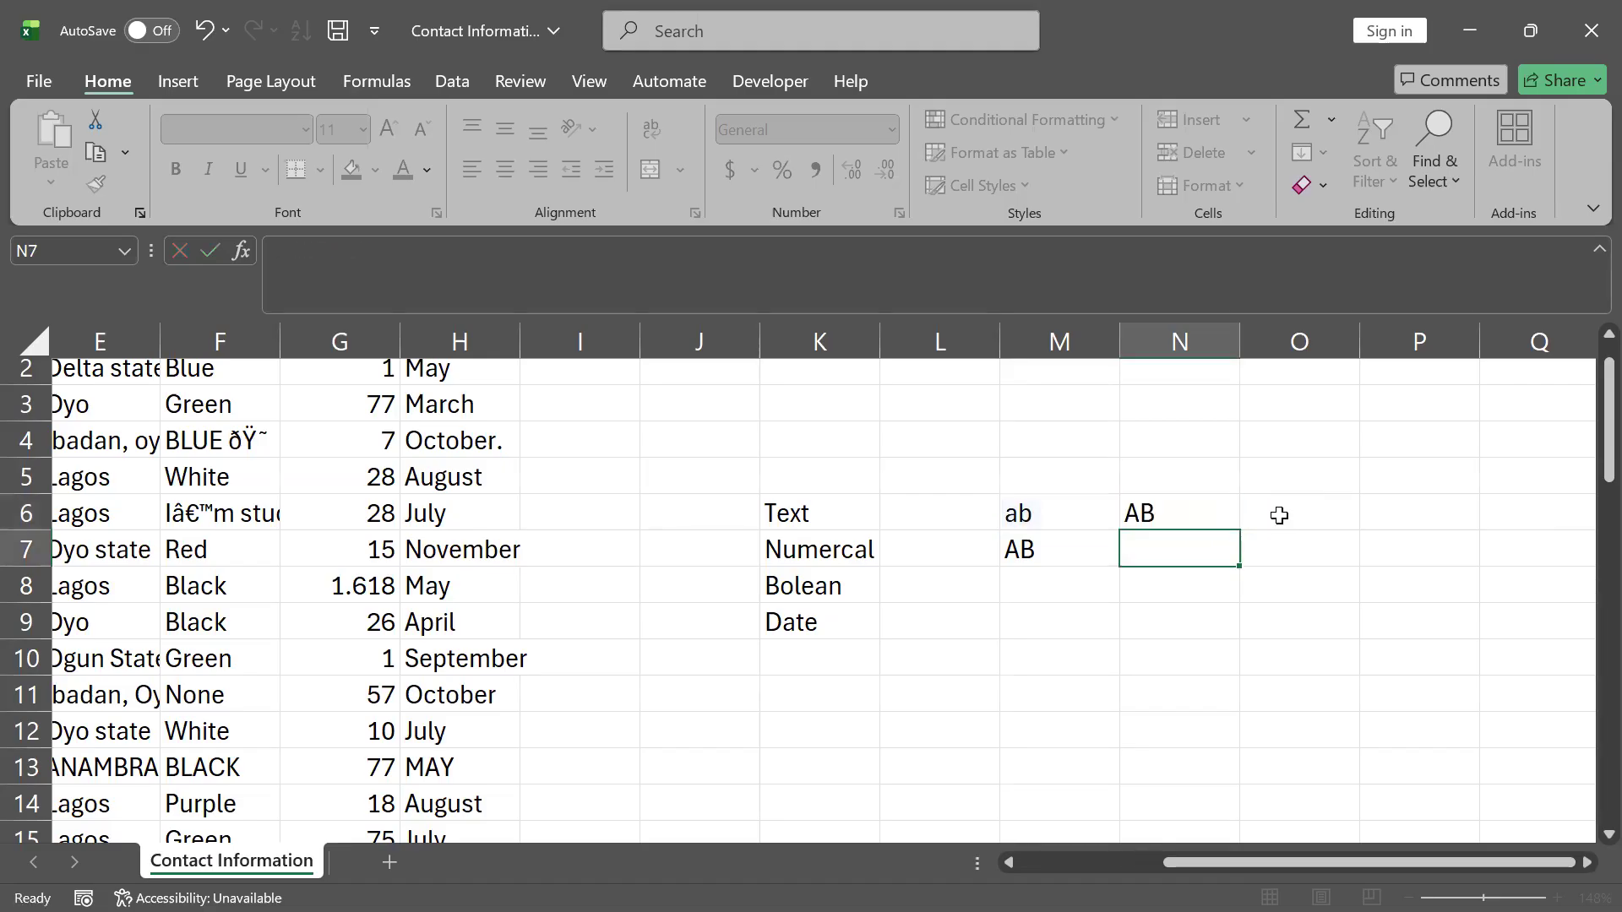
pyautogui.press('Up')
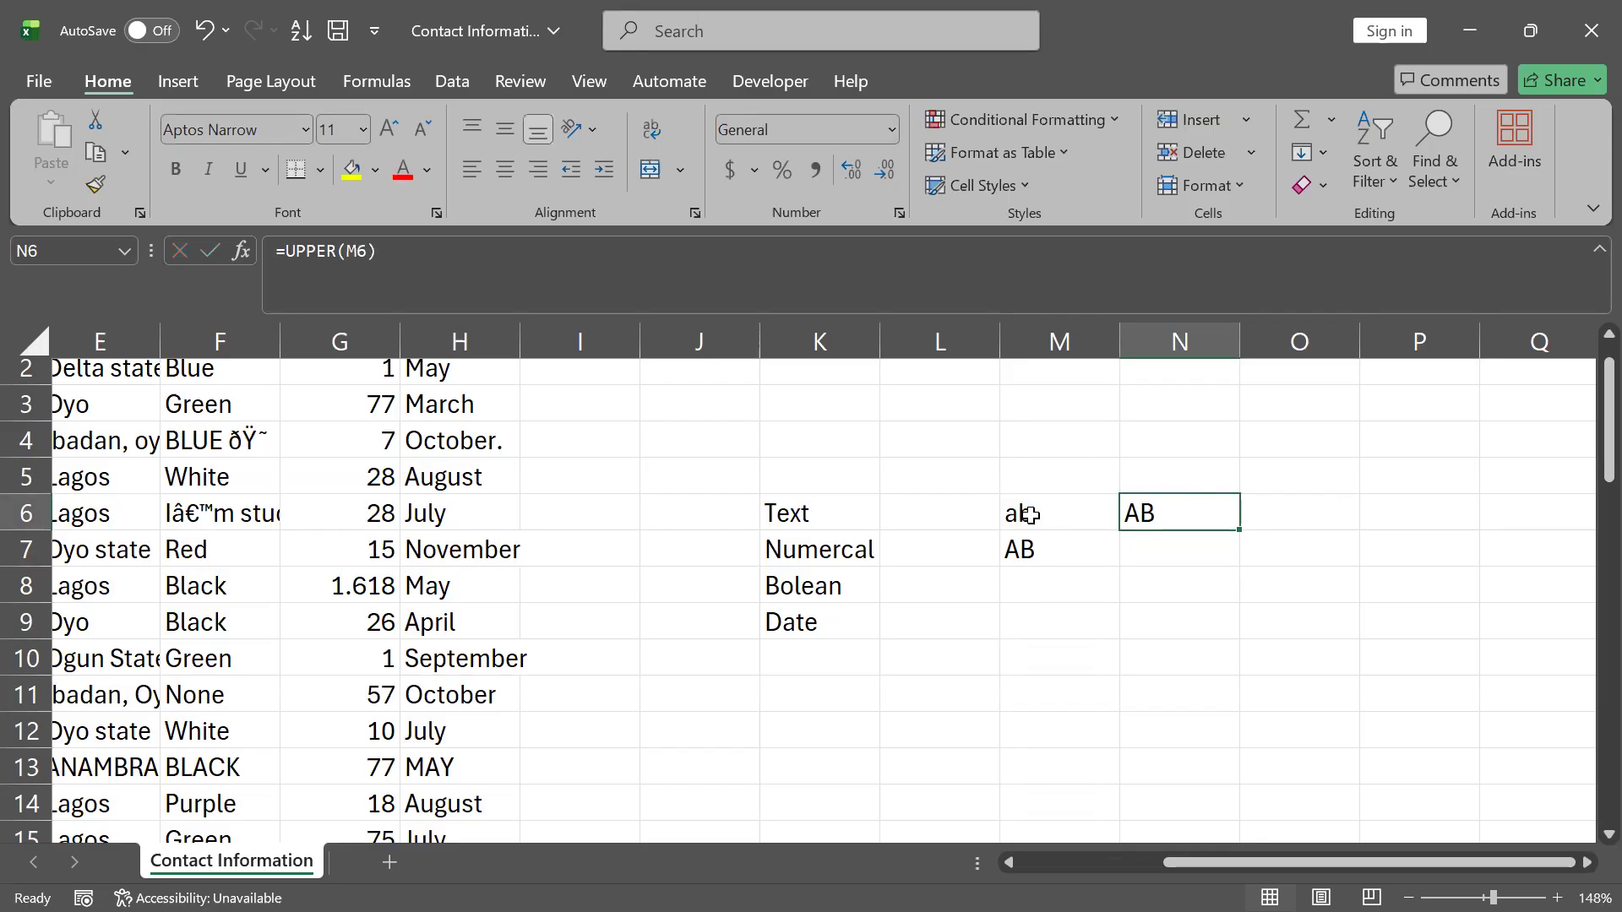
# - Enter the formula =LOWER(M7) in N7 to convert the uppercase sample text to lowercase
pyautogui.click(1171, 539)
pyautogui.click(1038, 547)
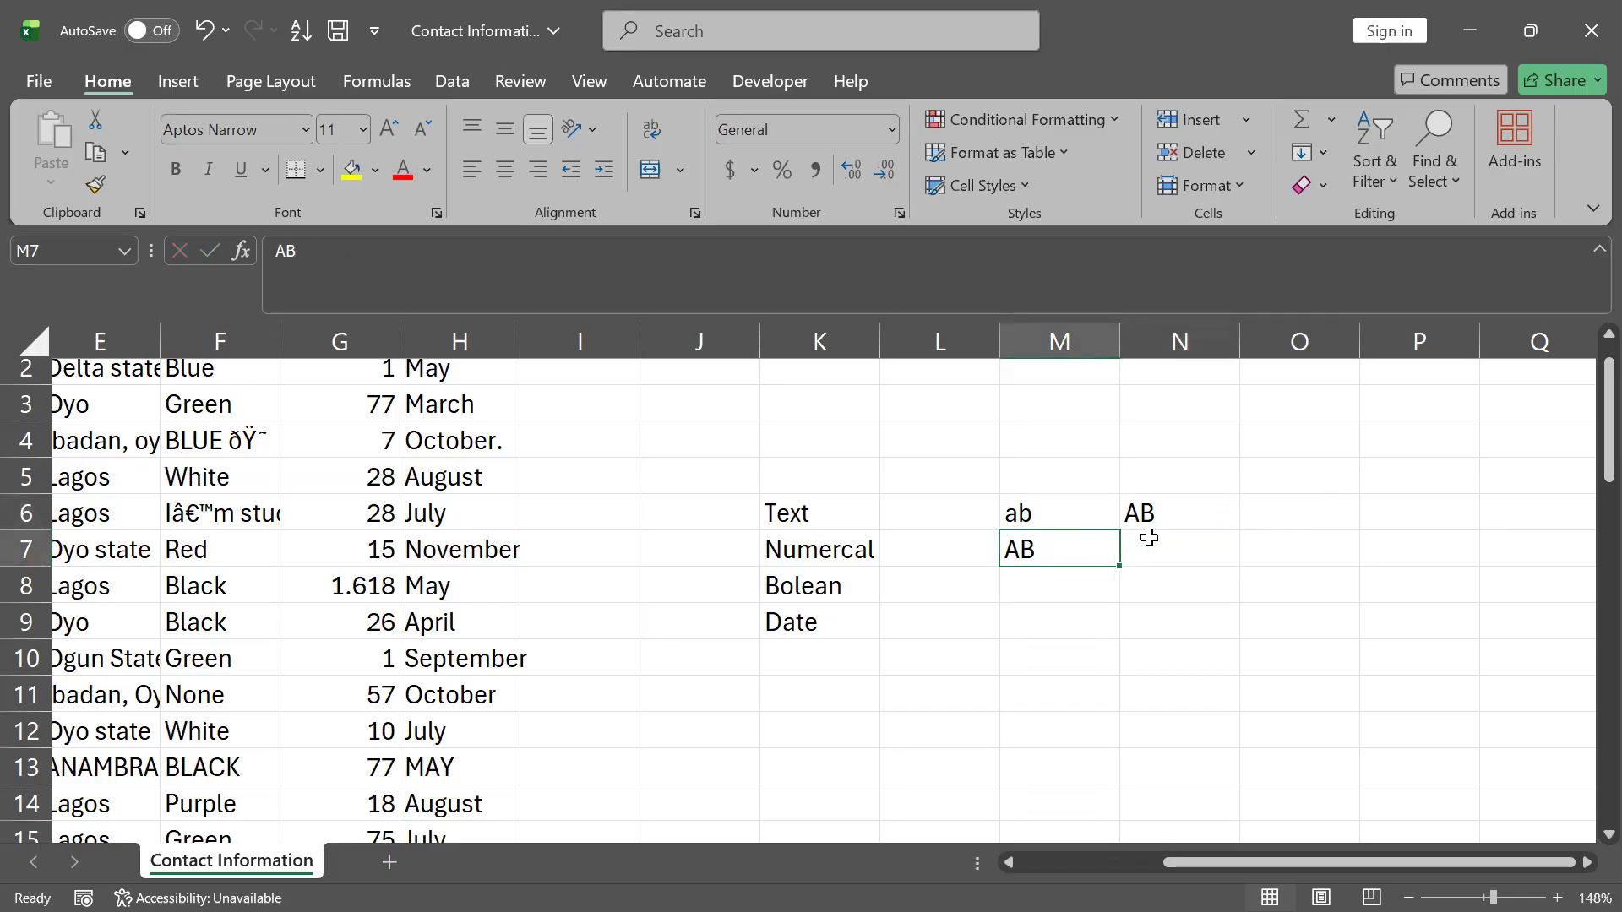
pyautogui.click(1153, 545)
pyautogui.write('=')
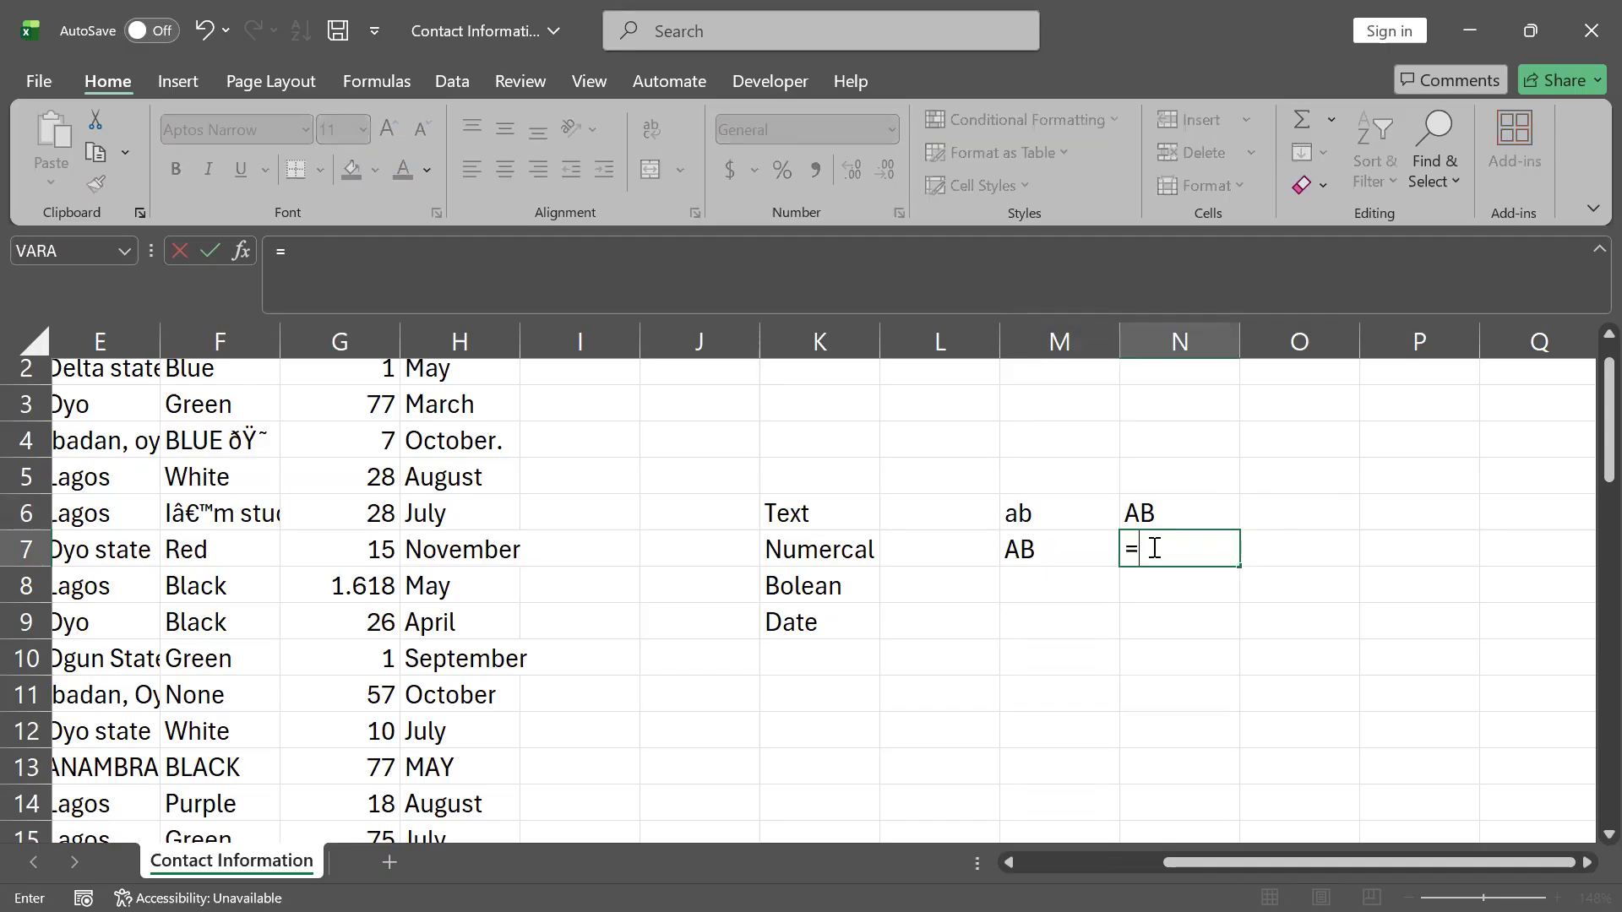
pyautogui.write('l')
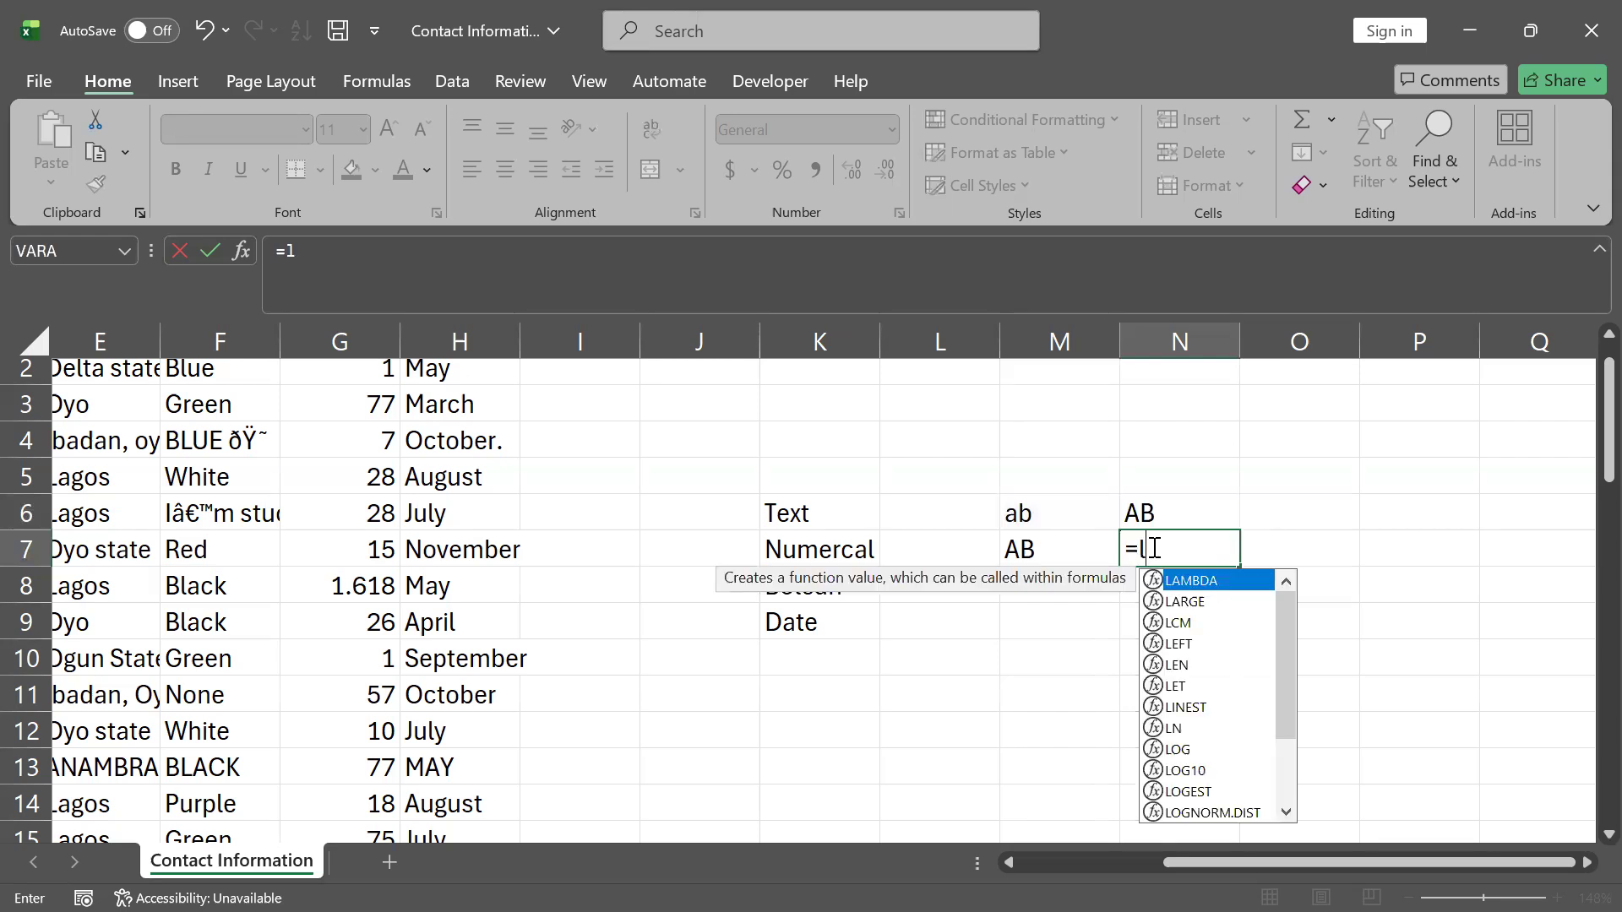
pyautogui.moveTo(1288, 708); pyautogui.dragTo(1296, 637)
pyautogui.moveTo(1280, 701); pyautogui.dragTo(1294, 779)
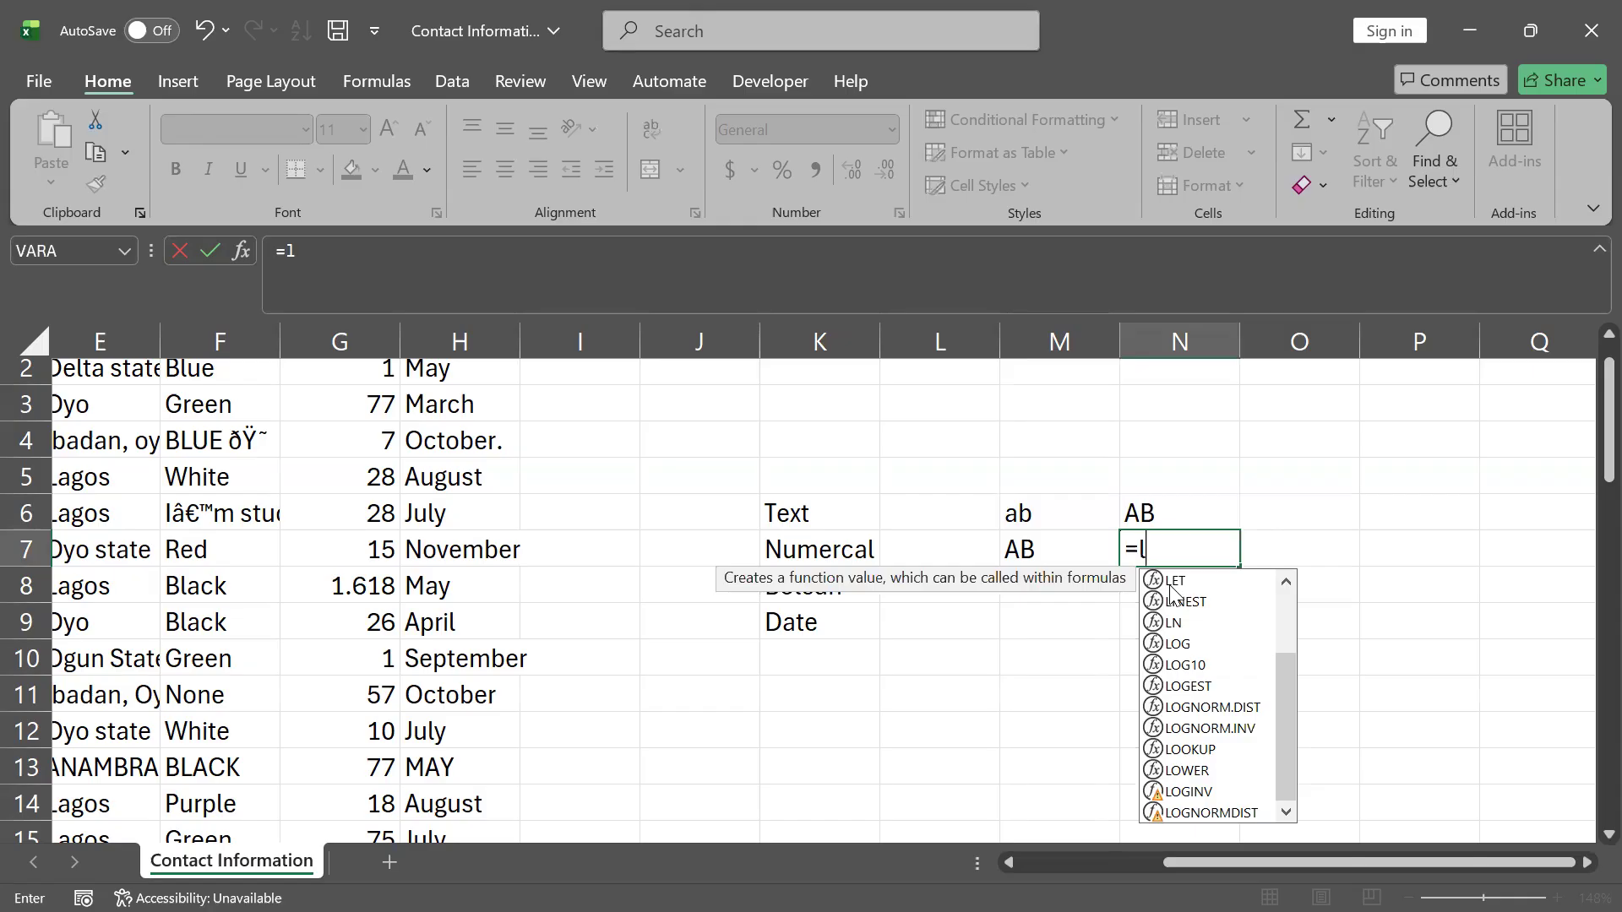
pyautogui.write('o')
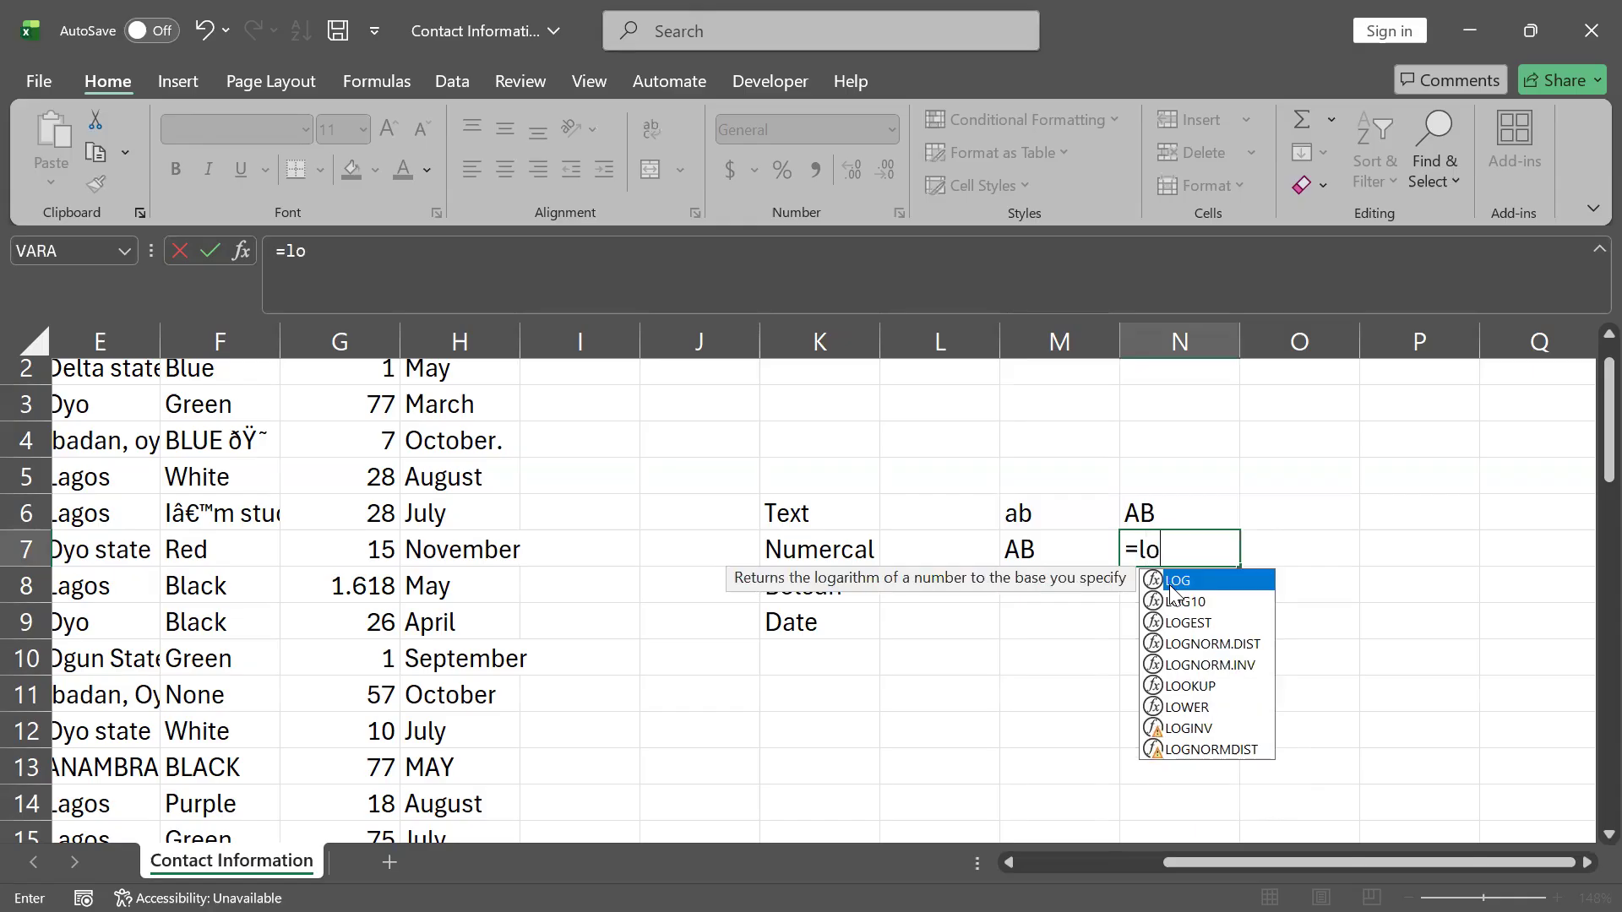
pyautogui.write('w')
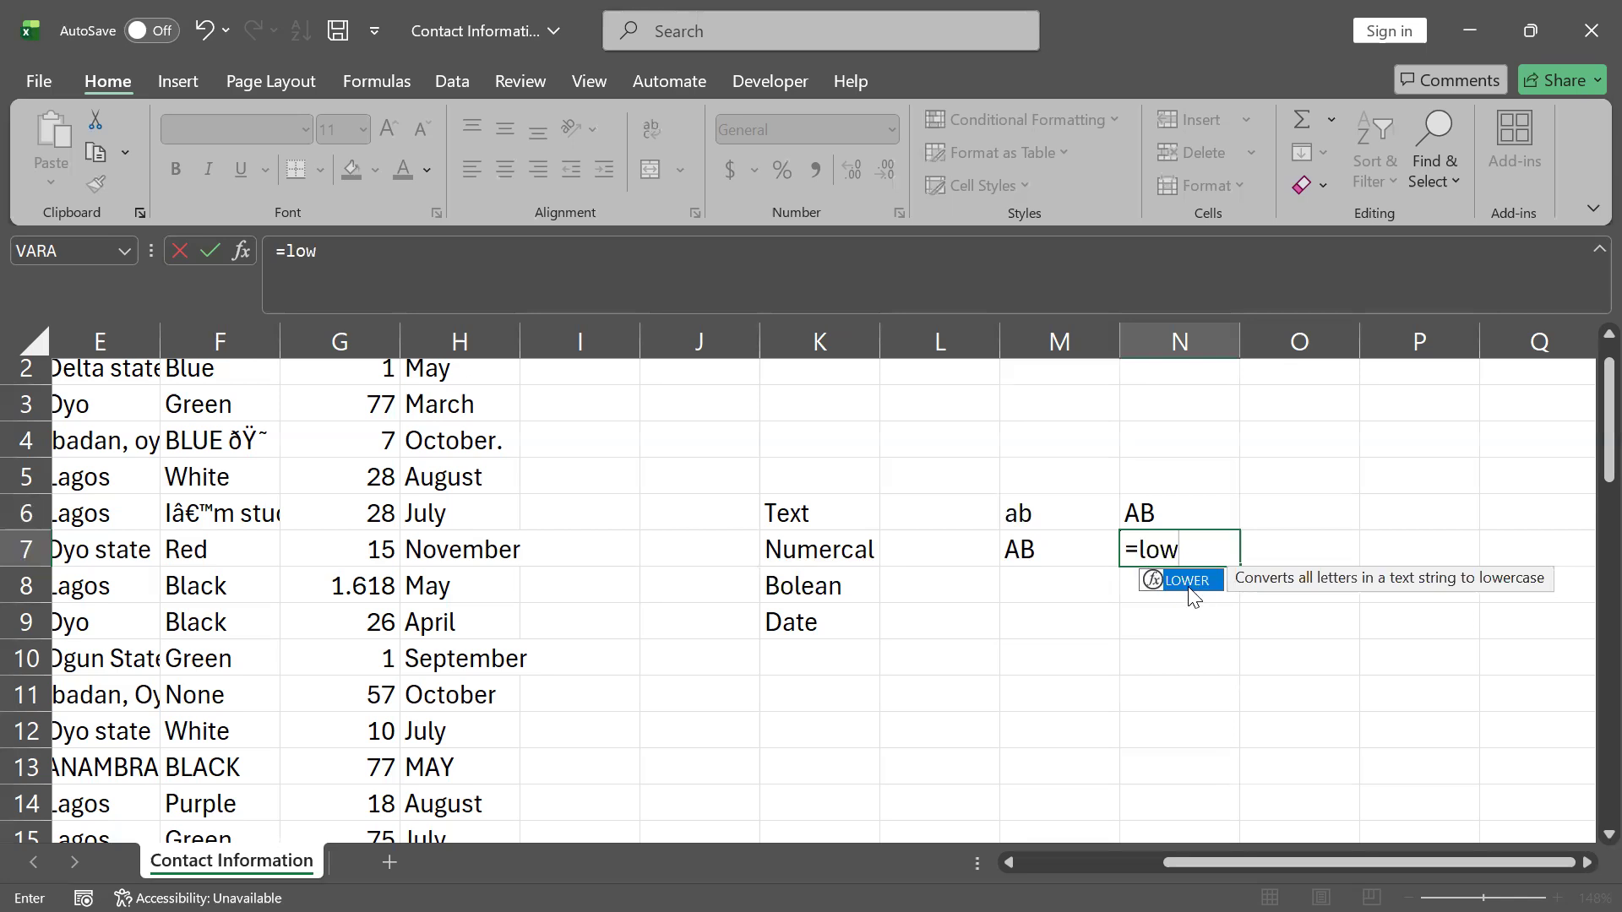
pyautogui.write('er(')
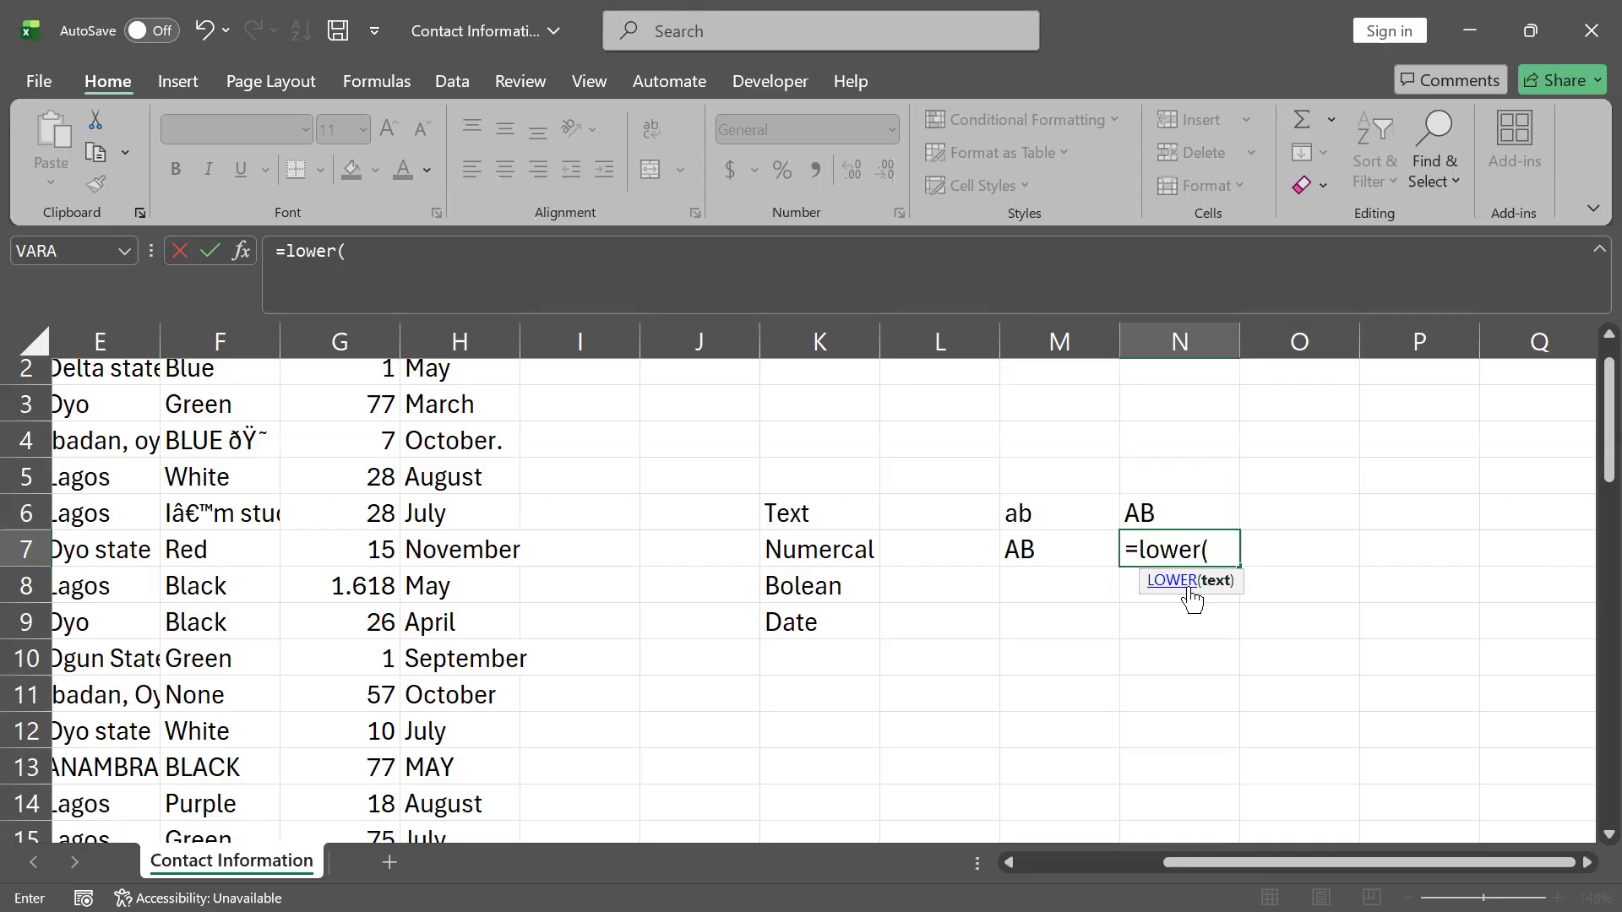
pyautogui.press('BackSpace')
pyautogui.press('BackSpace')
pyautogui.press('BackSpace')
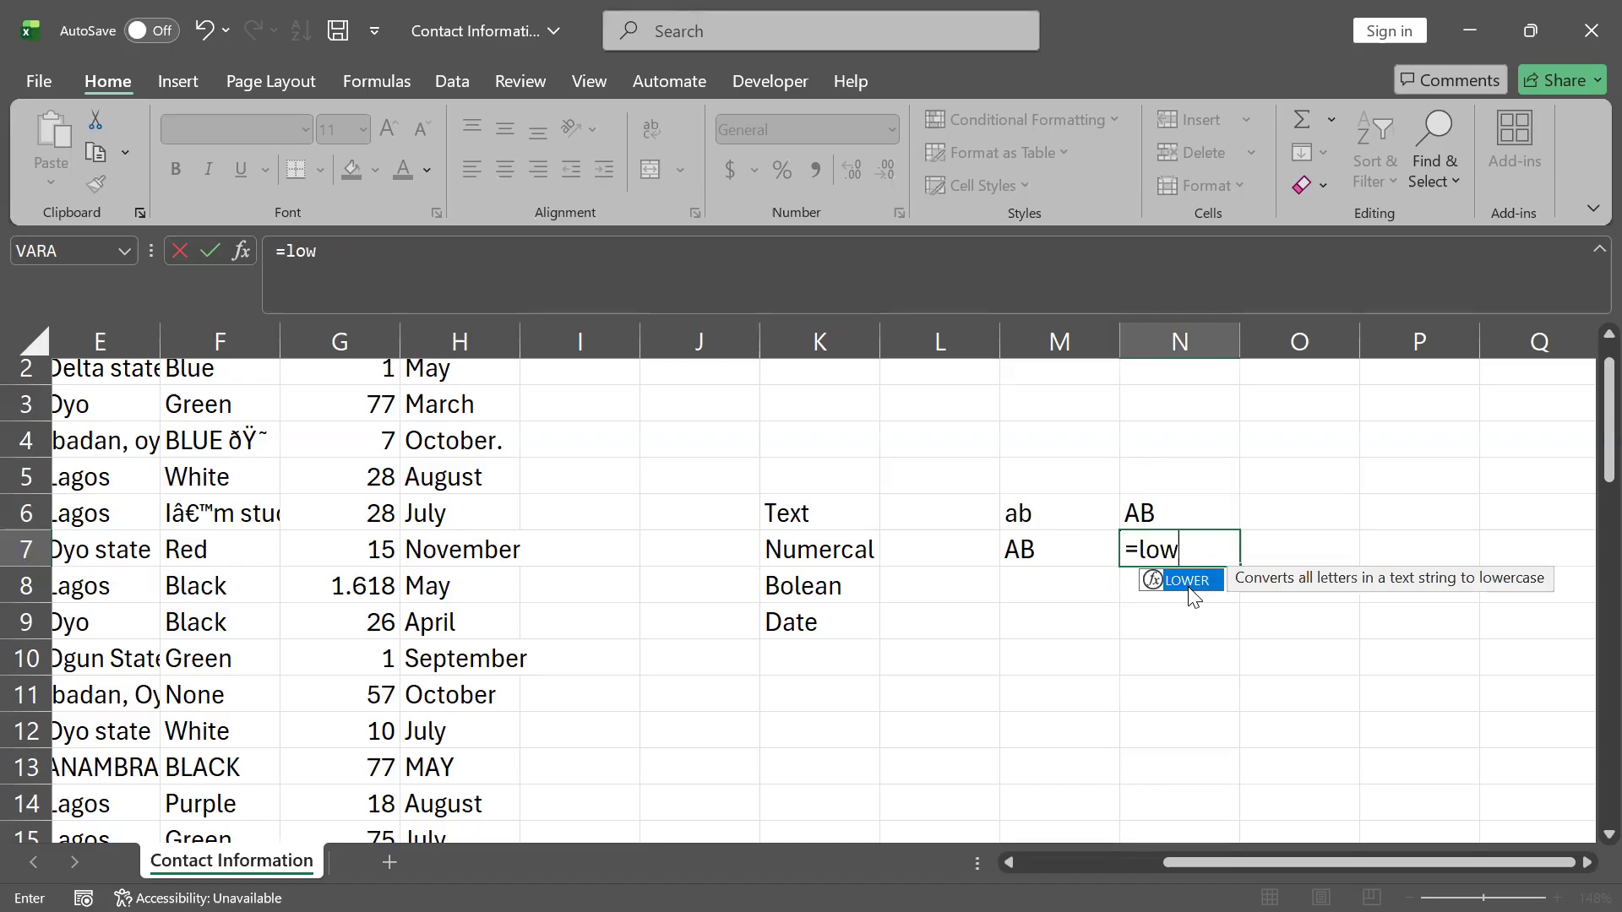
pyautogui.doubleClick(1190, 581)
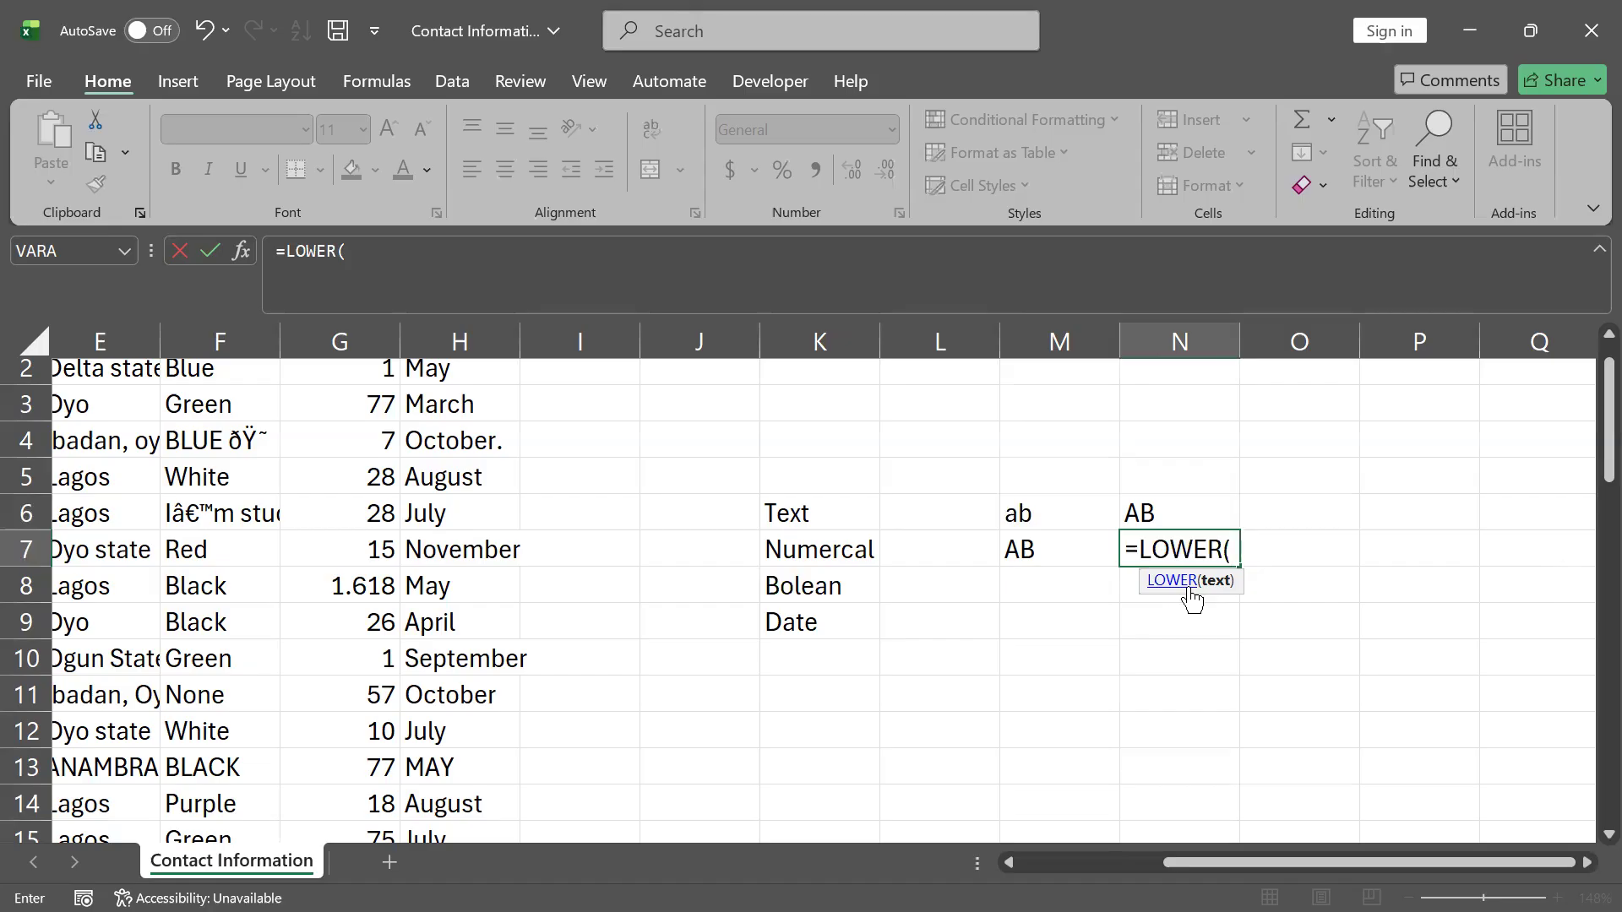
pyautogui.click(1052, 552)
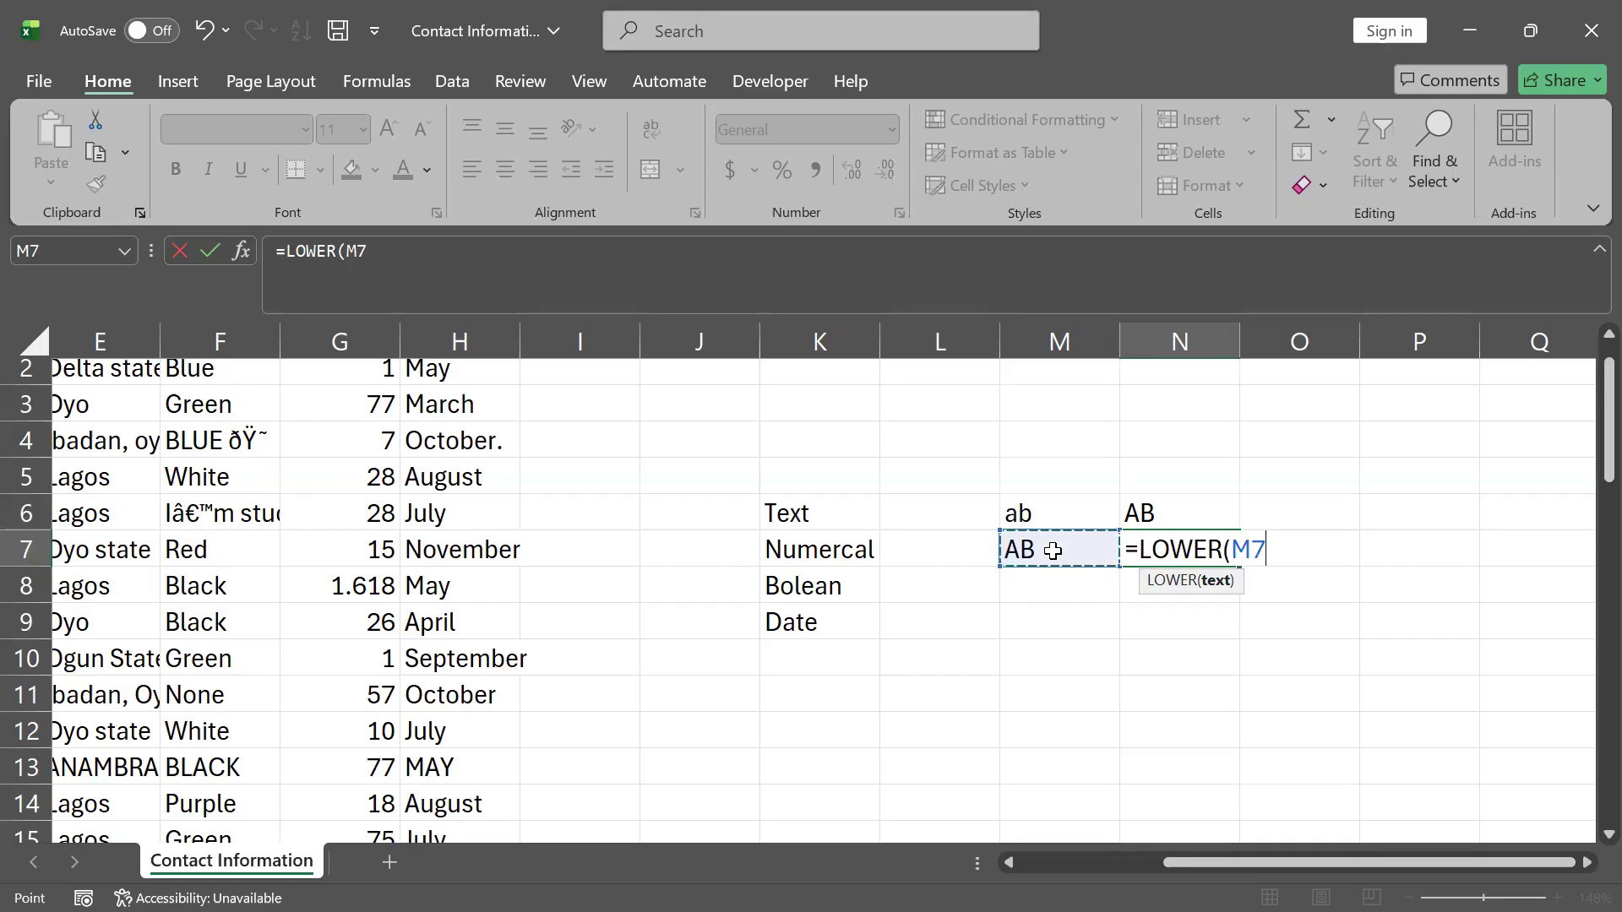
pyautogui.write(')')
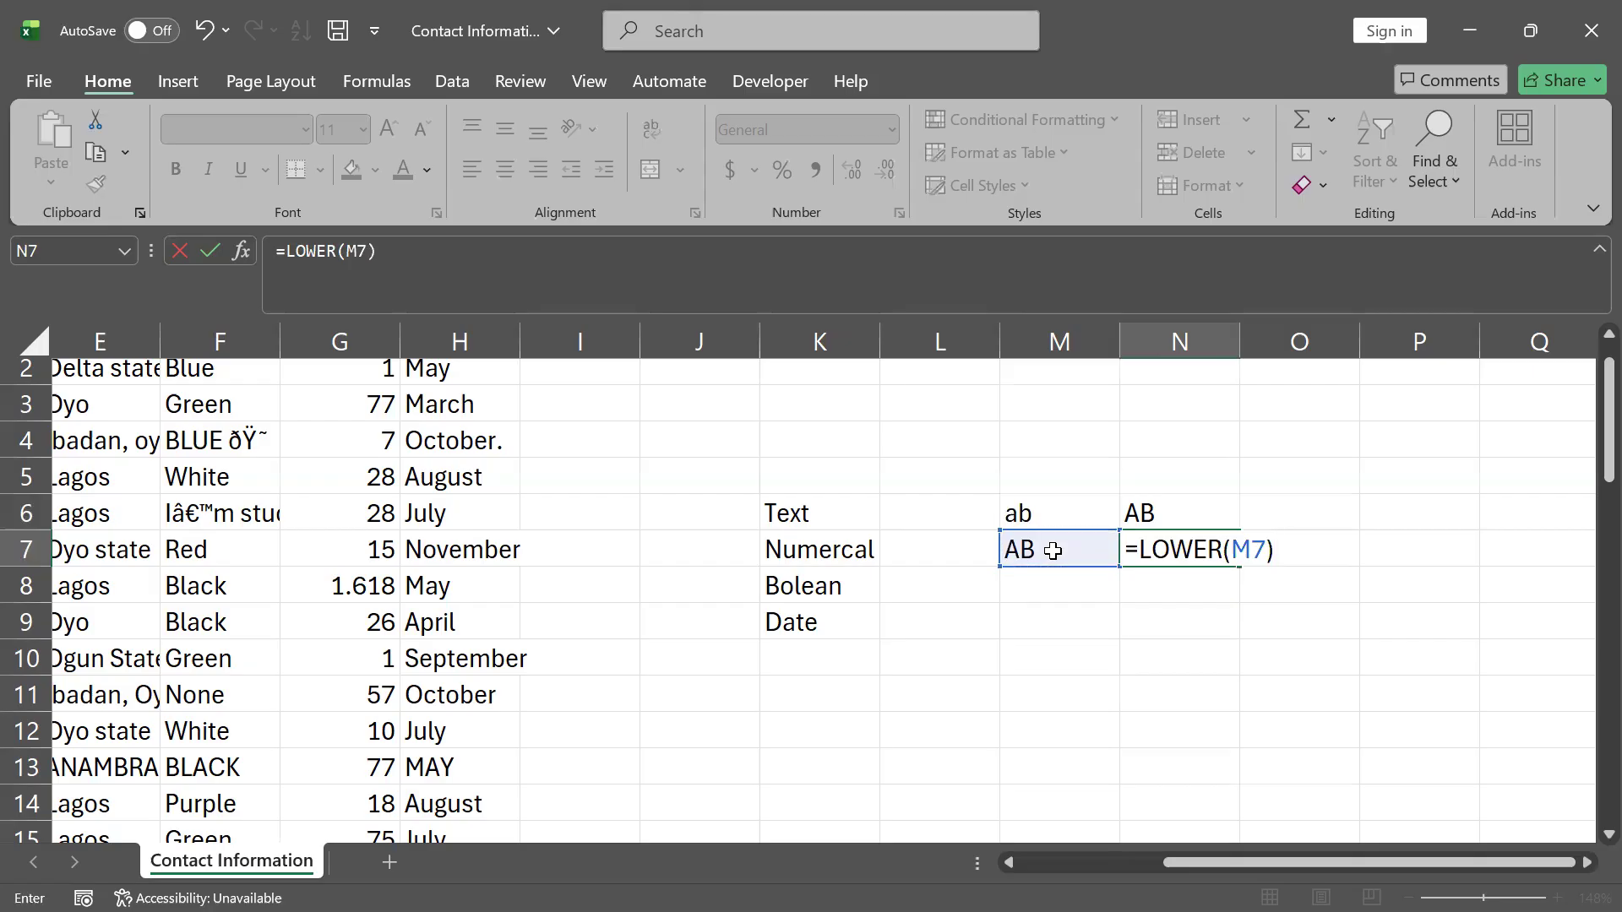
pyautogui.press('Return')
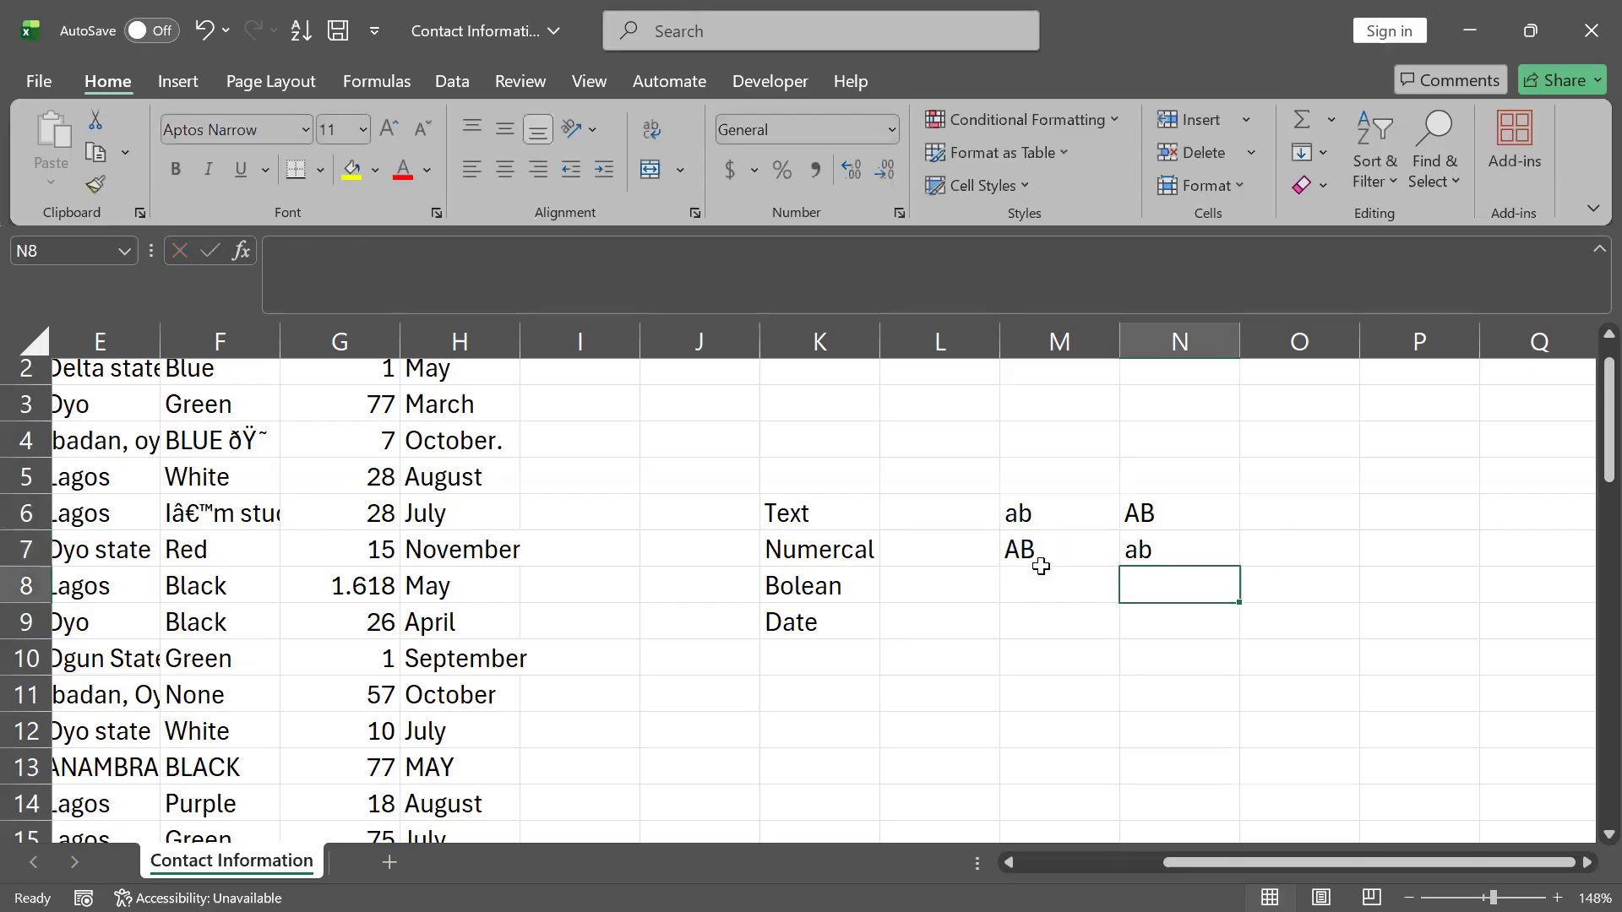
pyautogui.click(1088, 546)
pyautogui.click(1199, 551)
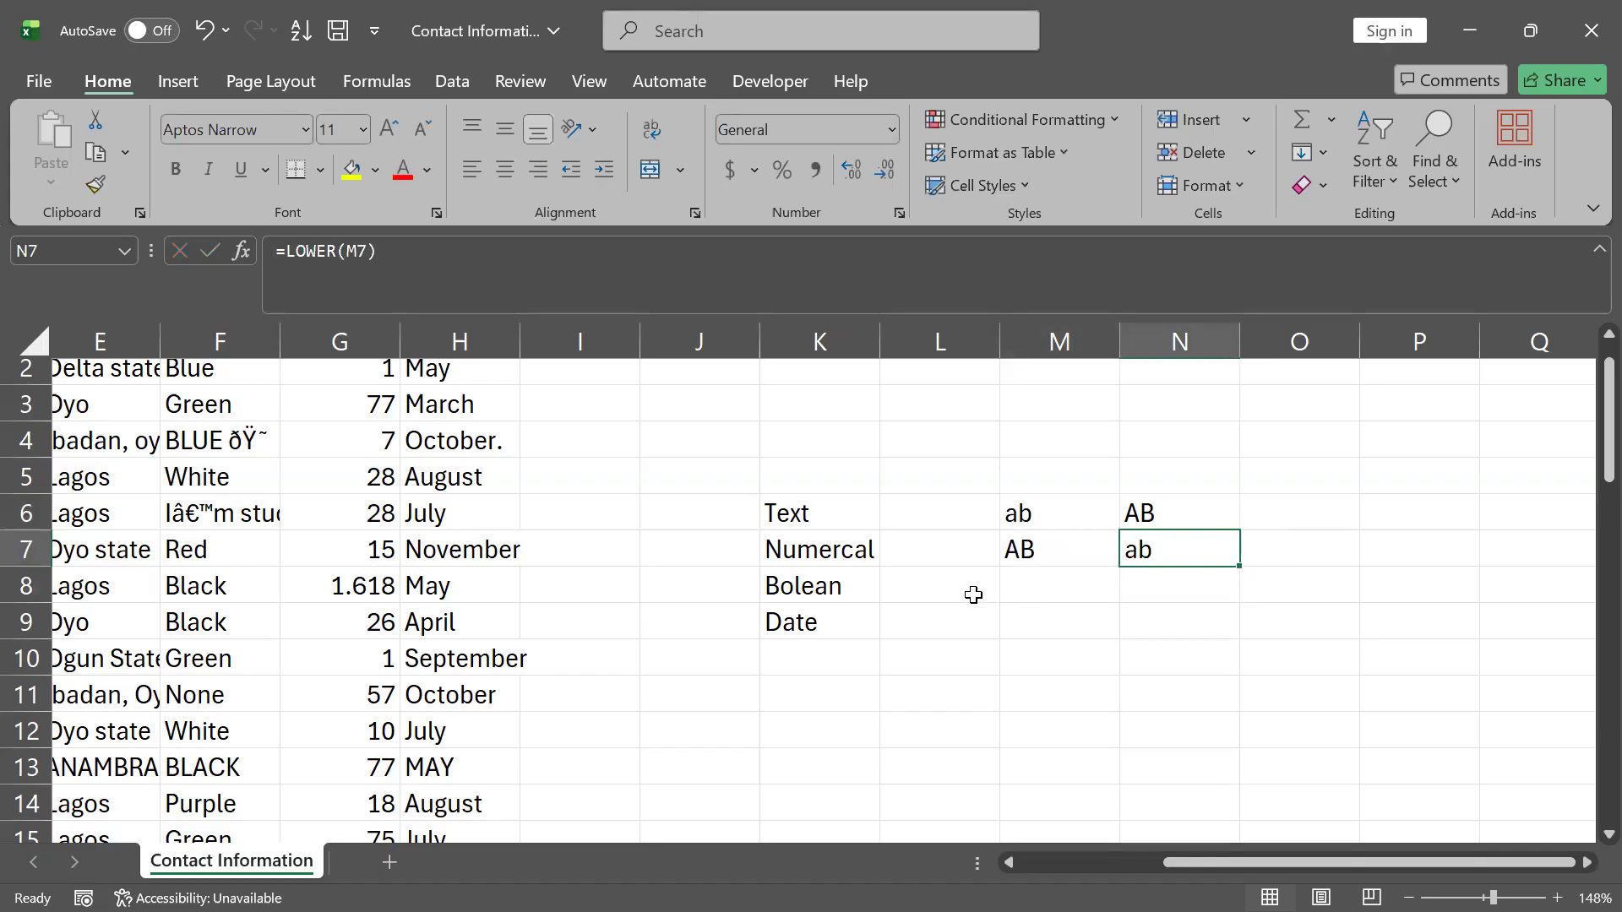
# - Enter another uppercase sample text AB in M8, in the Bolean row
pyautogui.click(1031, 593)
pyautogui.click(1140, 584)
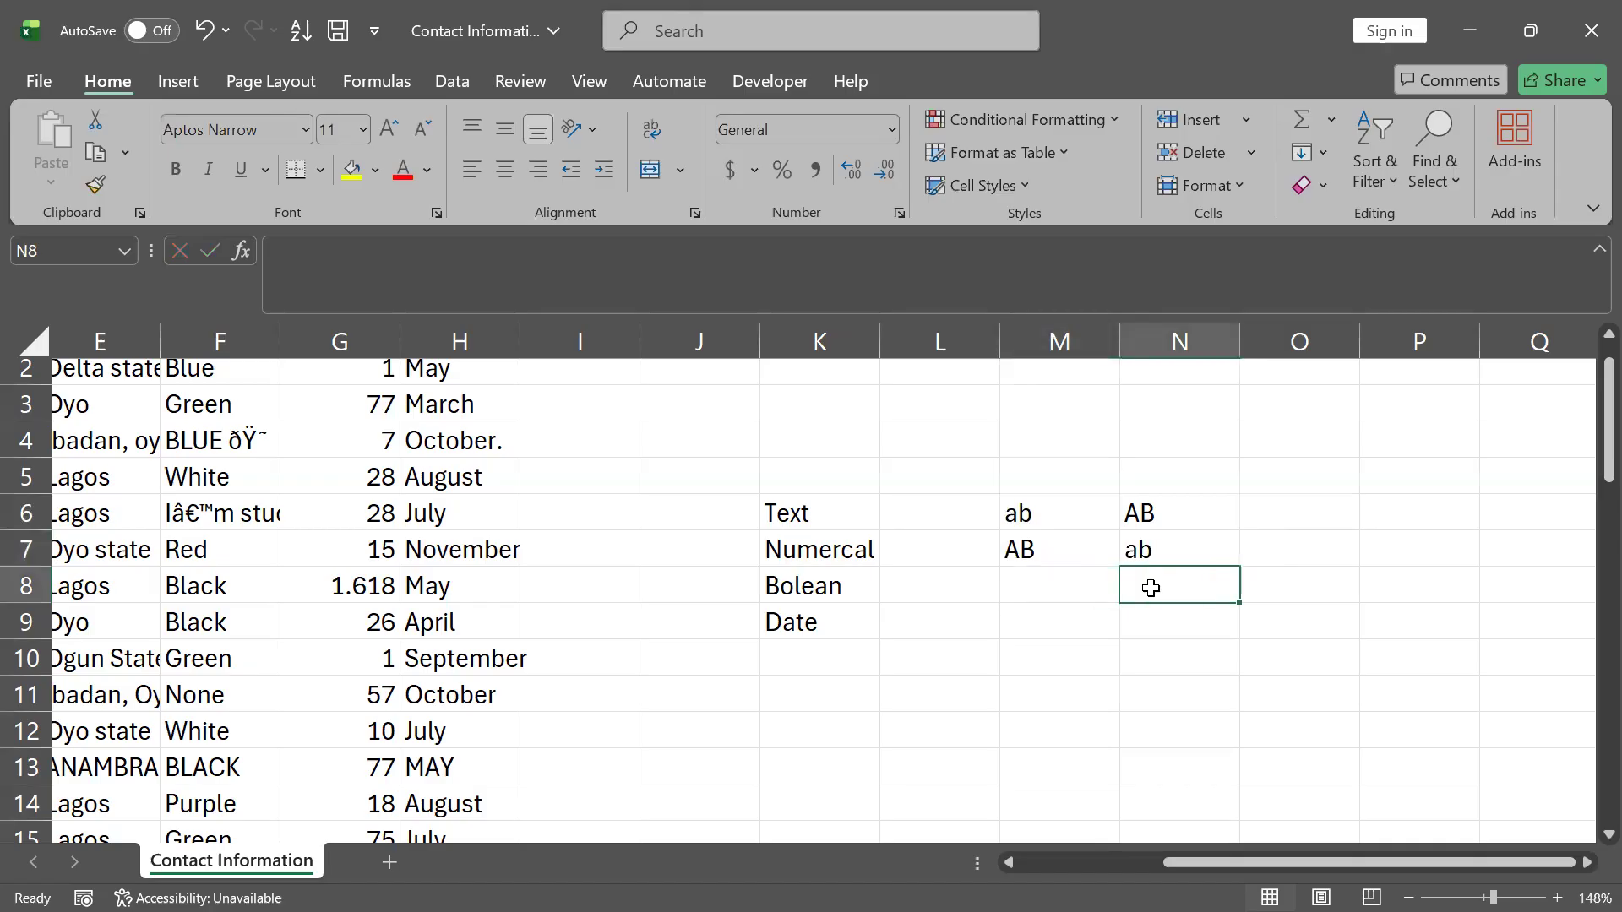
pyautogui.click(1047, 595)
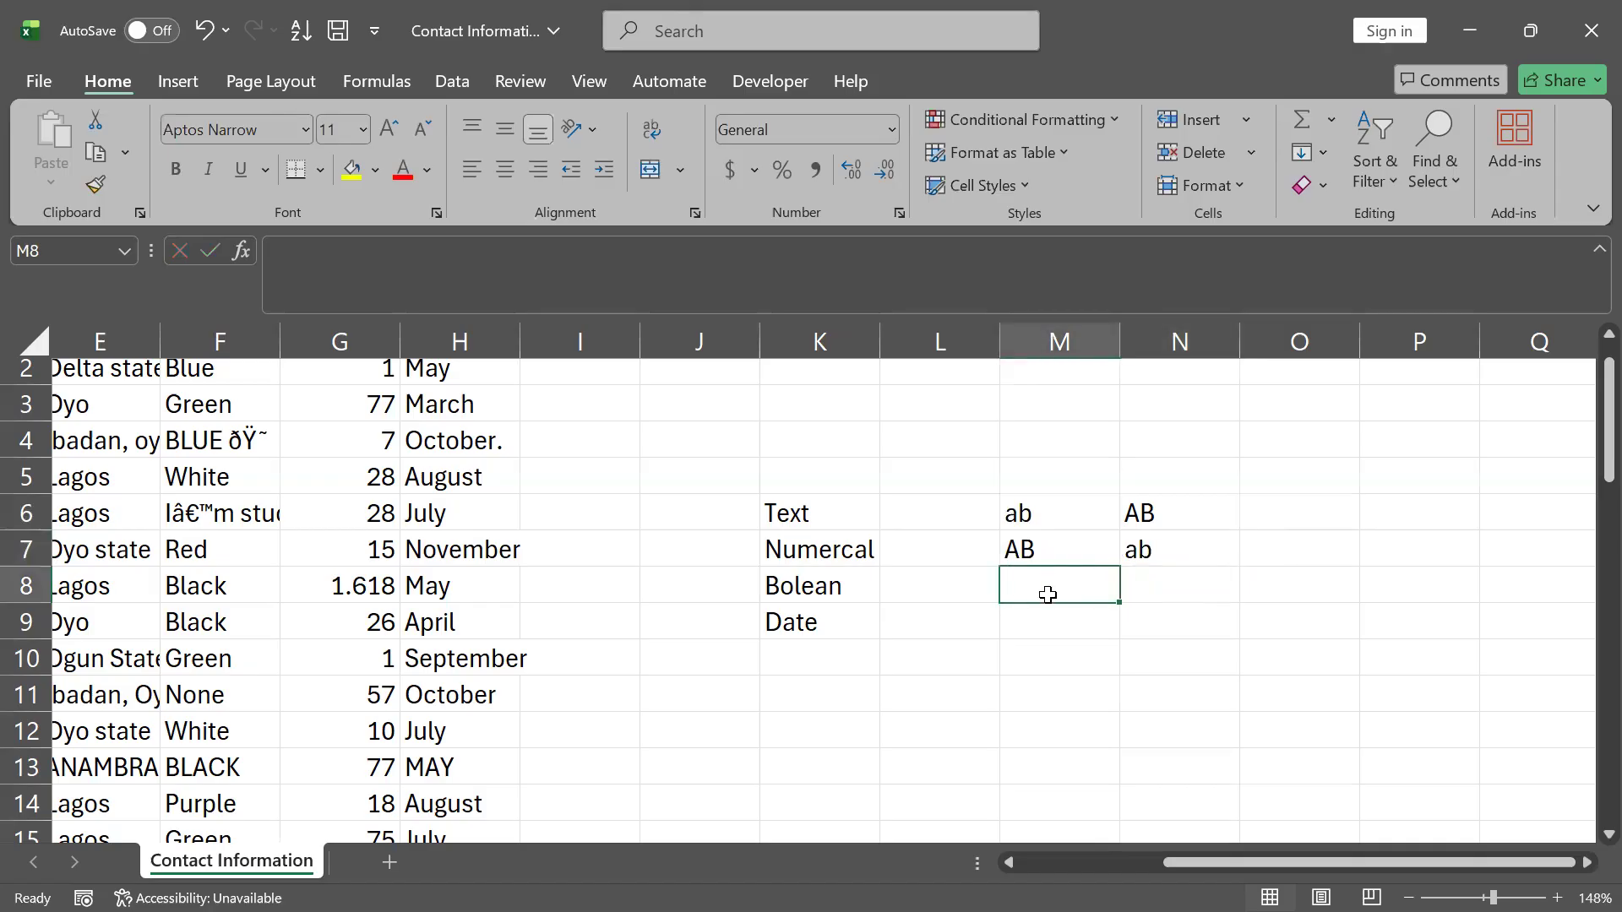
pyautogui.write('AB')
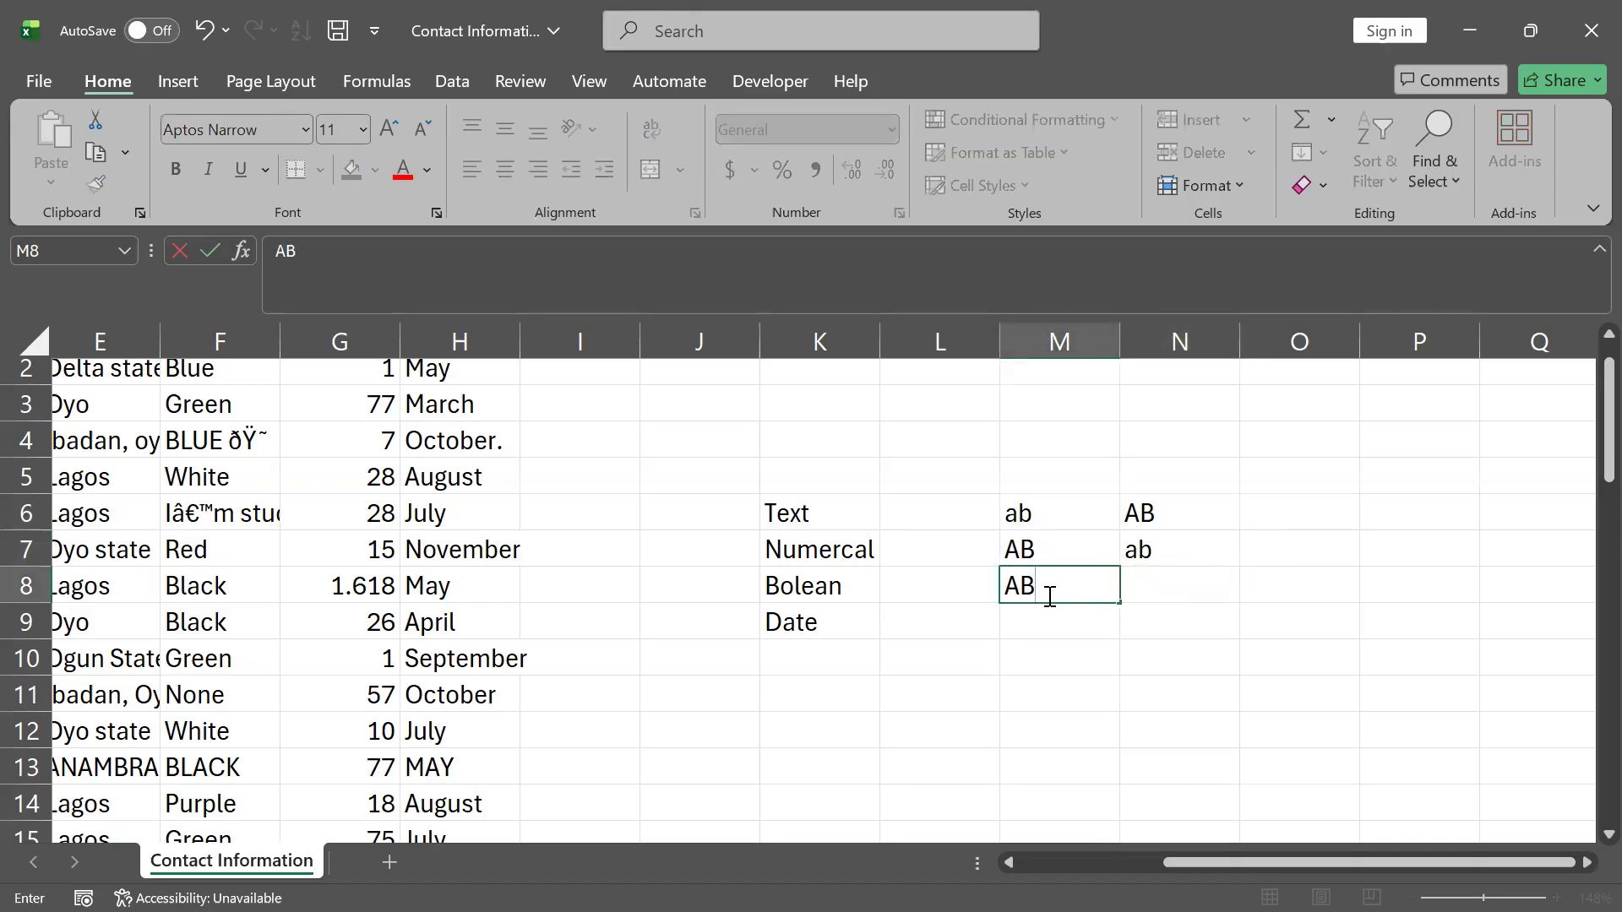
pyautogui.press('Tab')
pyautogui.press('Down')
pyautogui.press('Left')
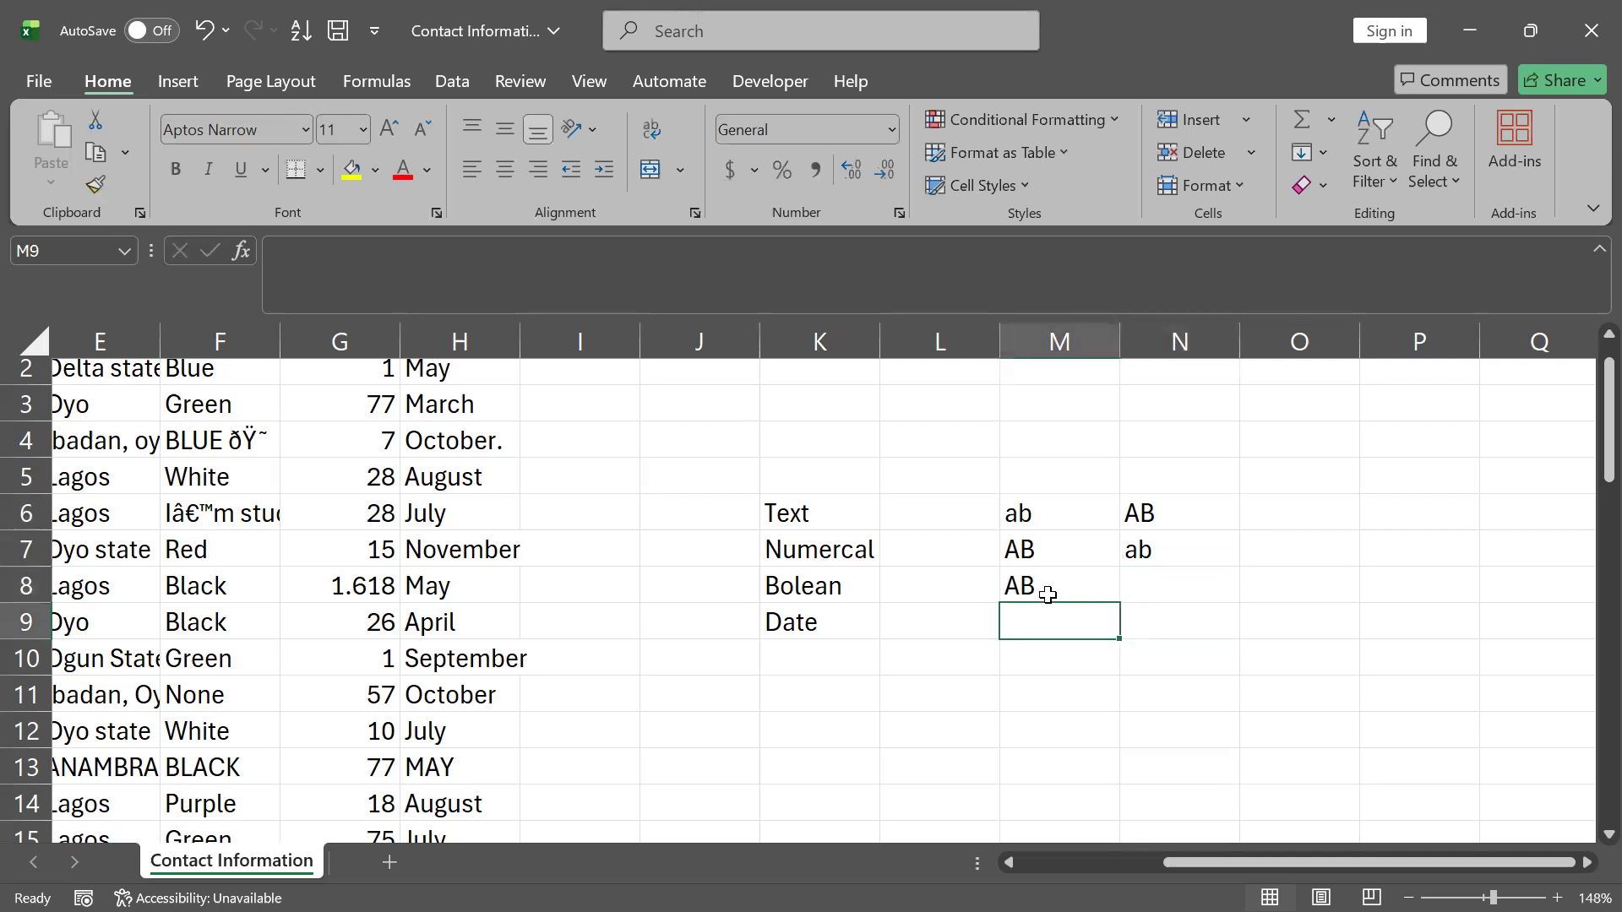
# - Enter the all-capitals sample text LAGOS in M9, in the Date row
pyautogui.write('RDW')
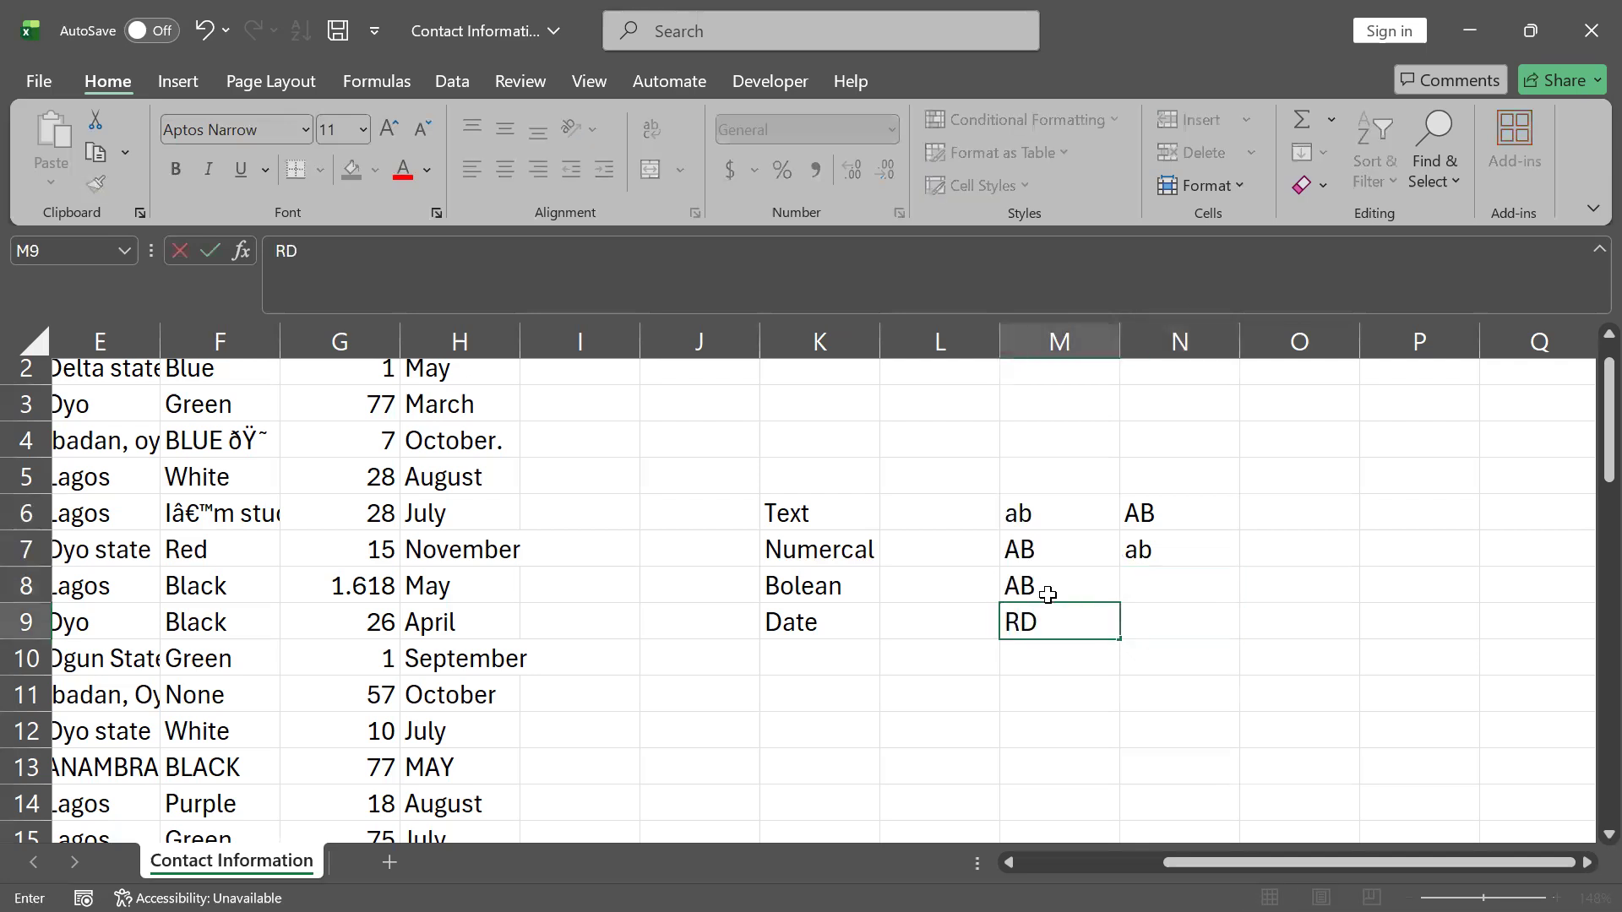
pyautogui.press('BackSpace')
pyautogui.press('BackSpace')
pyautogui.press('BackSpace')
pyautogui.write('LAGOS')
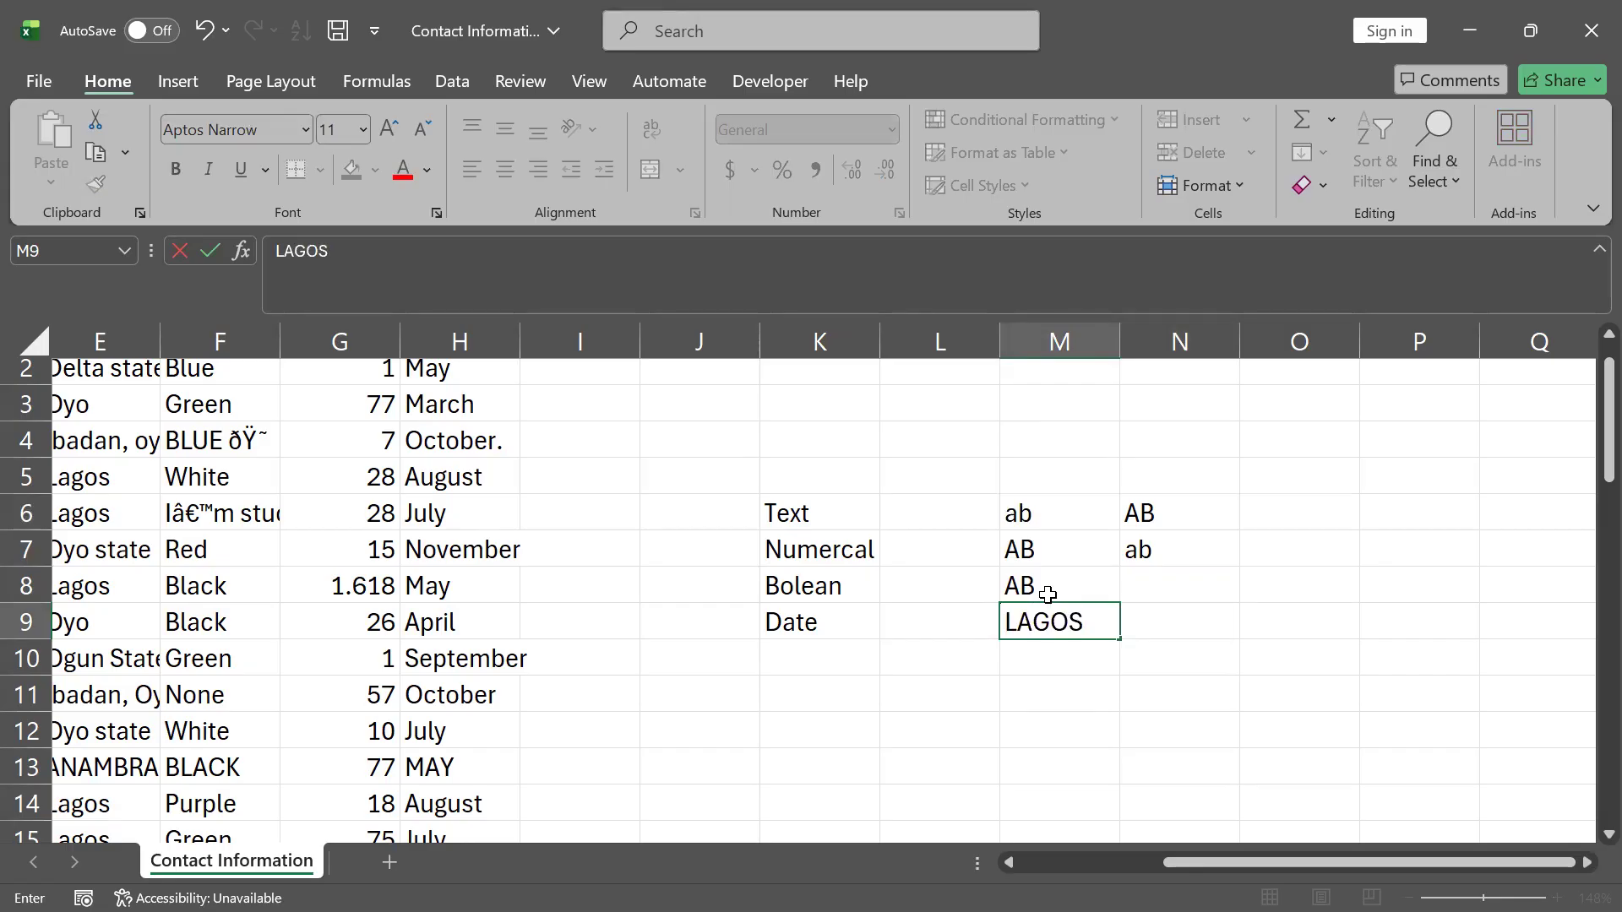
pyautogui.press('Tab')
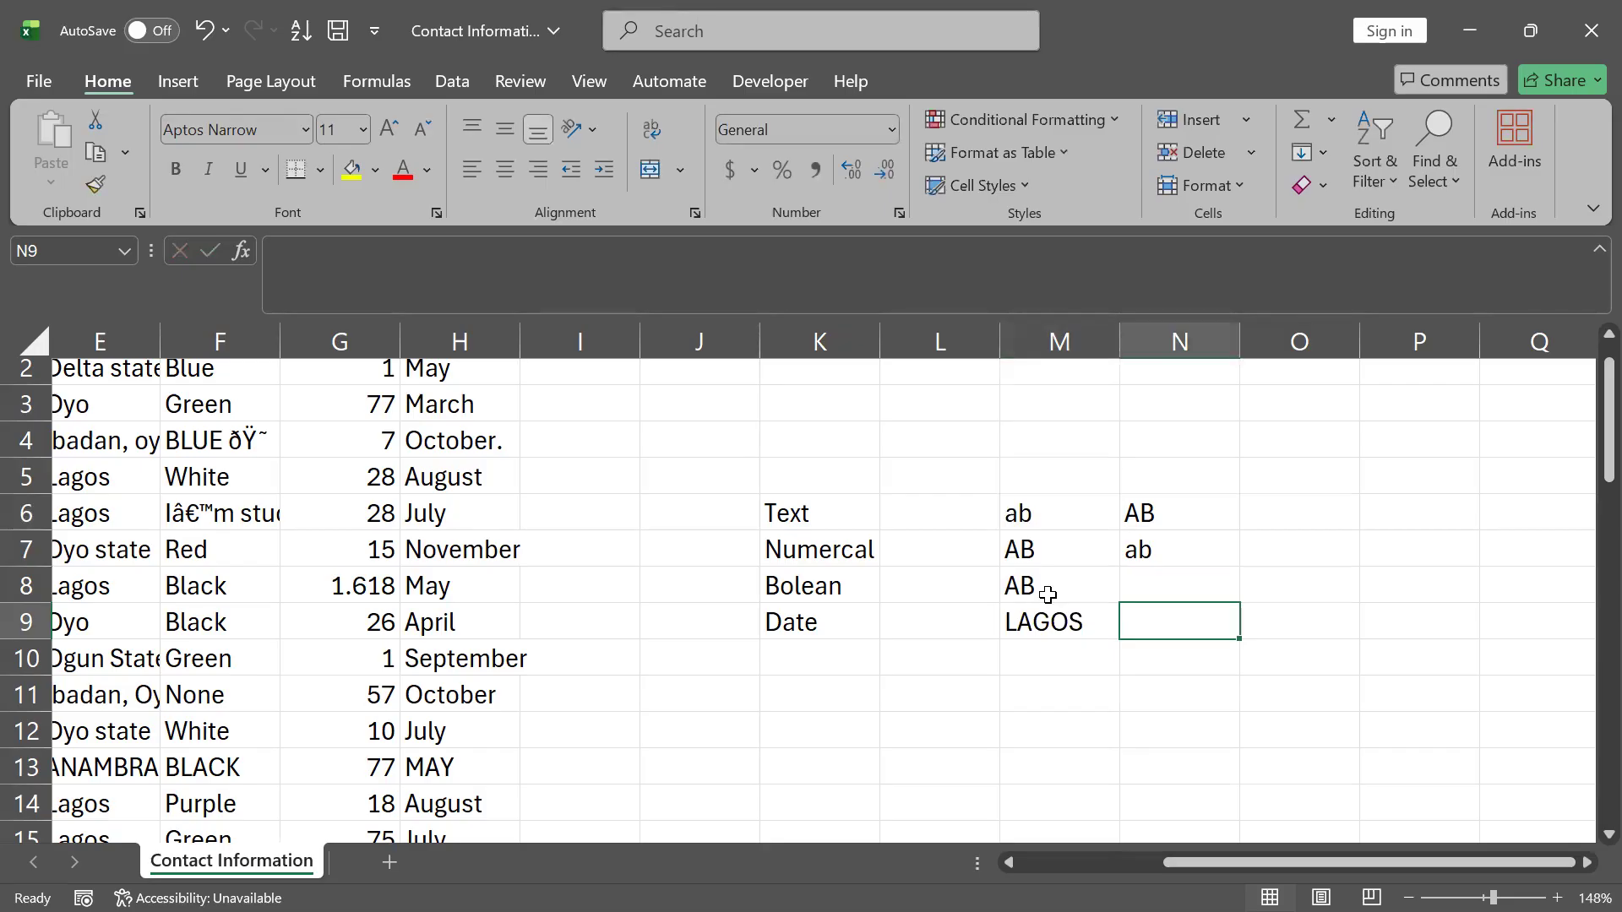
pyautogui.click(1031, 615)
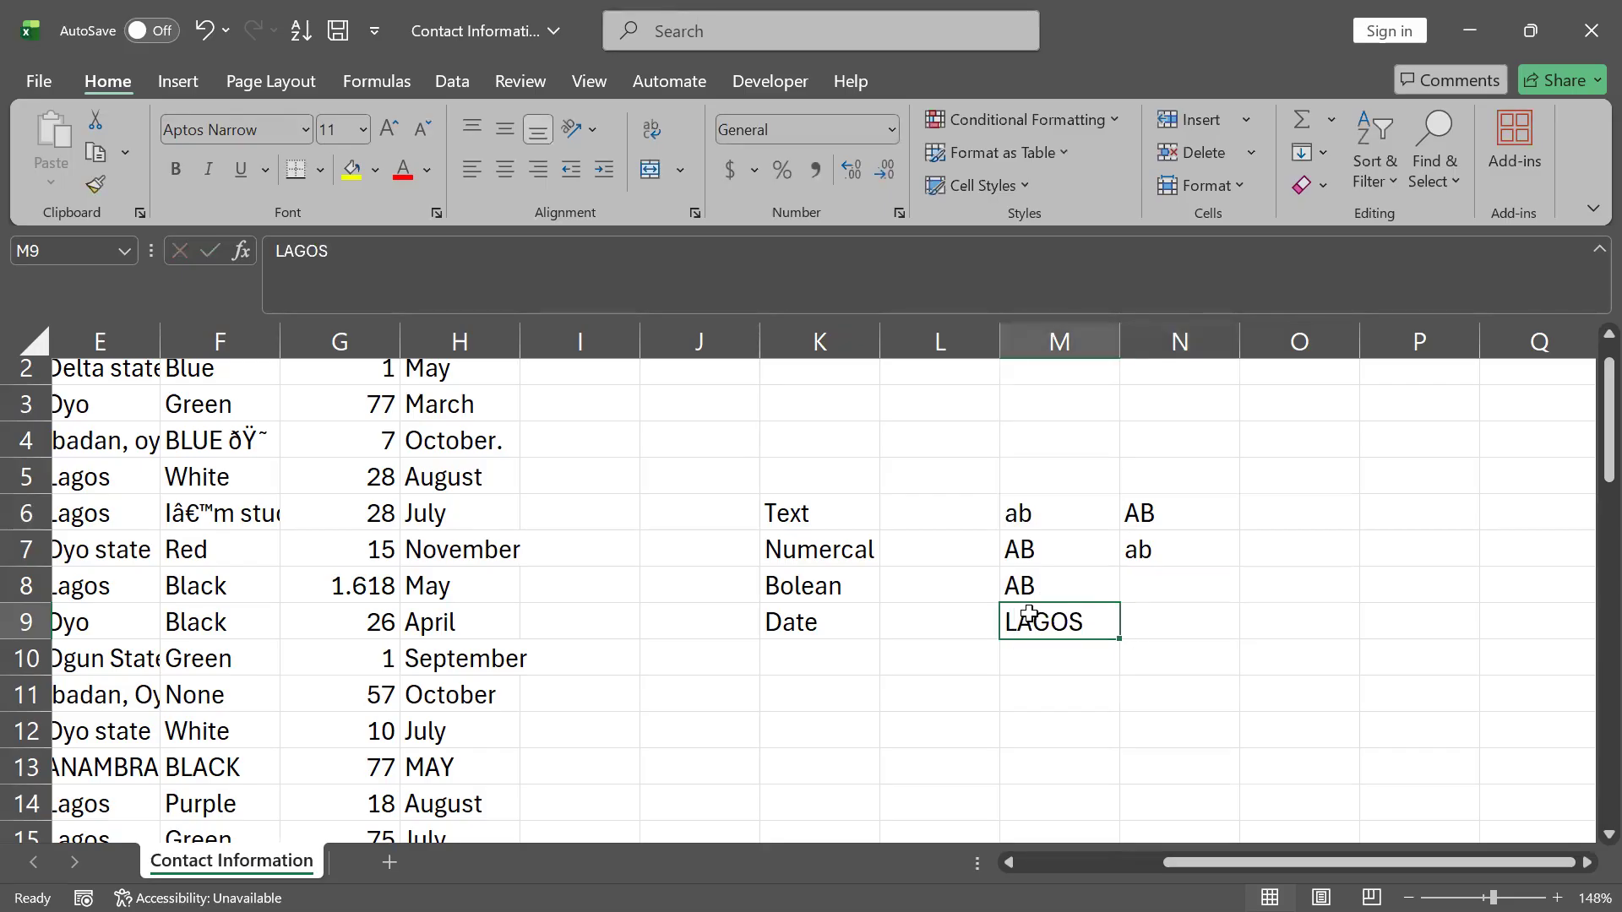
# - Enter the capitalised version Lagos in M10, directly below the all-capitals sample
pyautogui.press('Return')
pyautogui.write('Lagos')
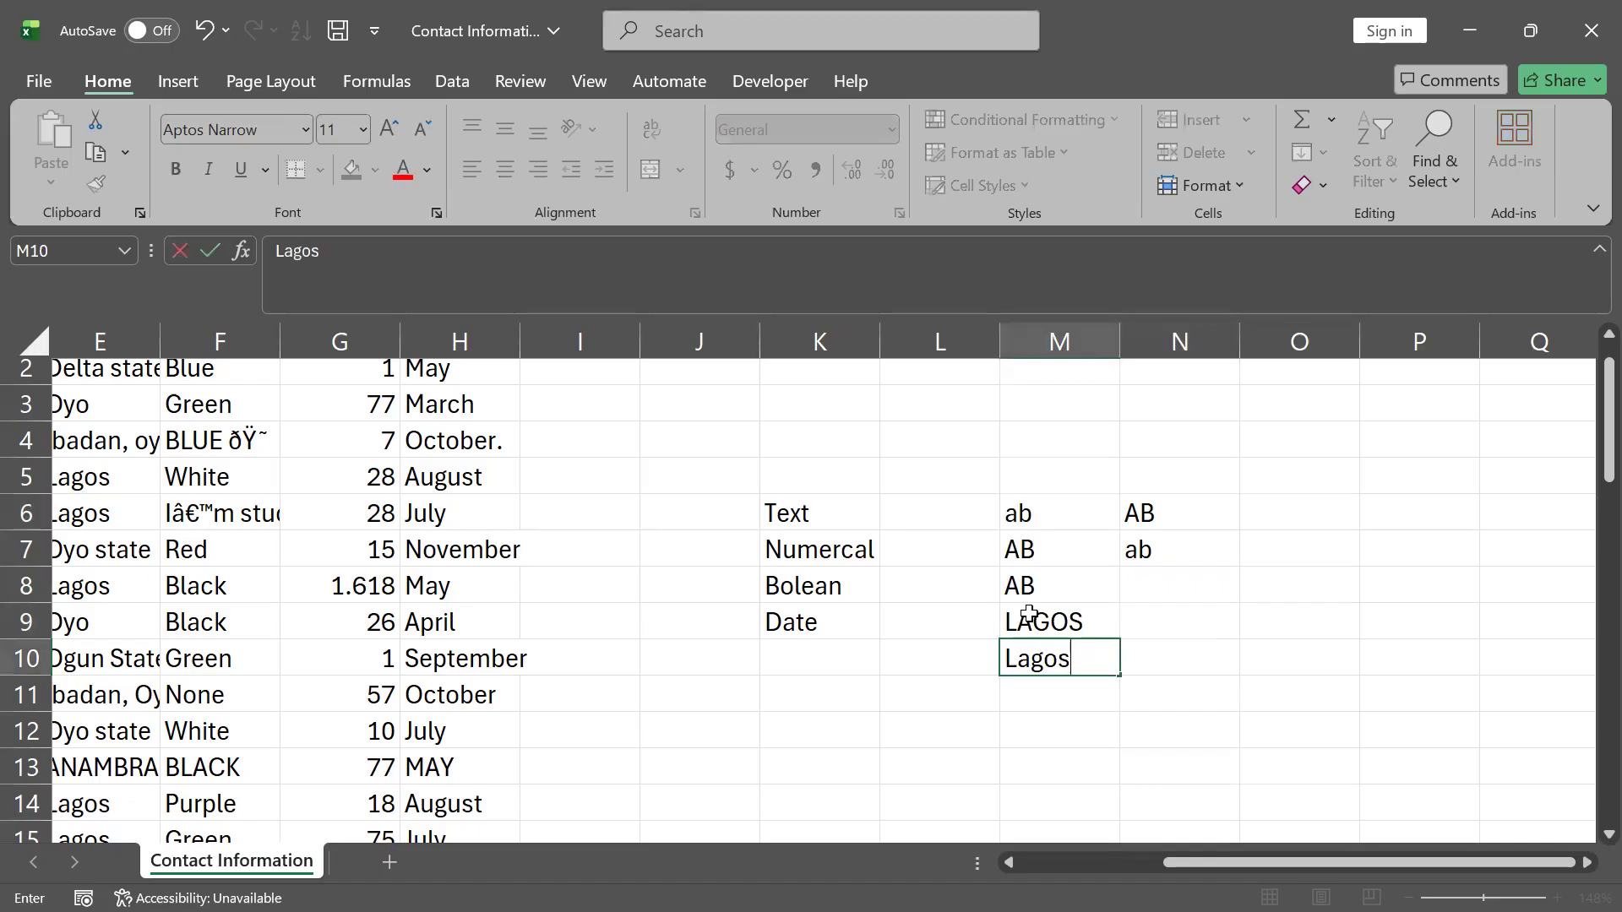
pyautogui.press('Return')
pyautogui.press('Up')
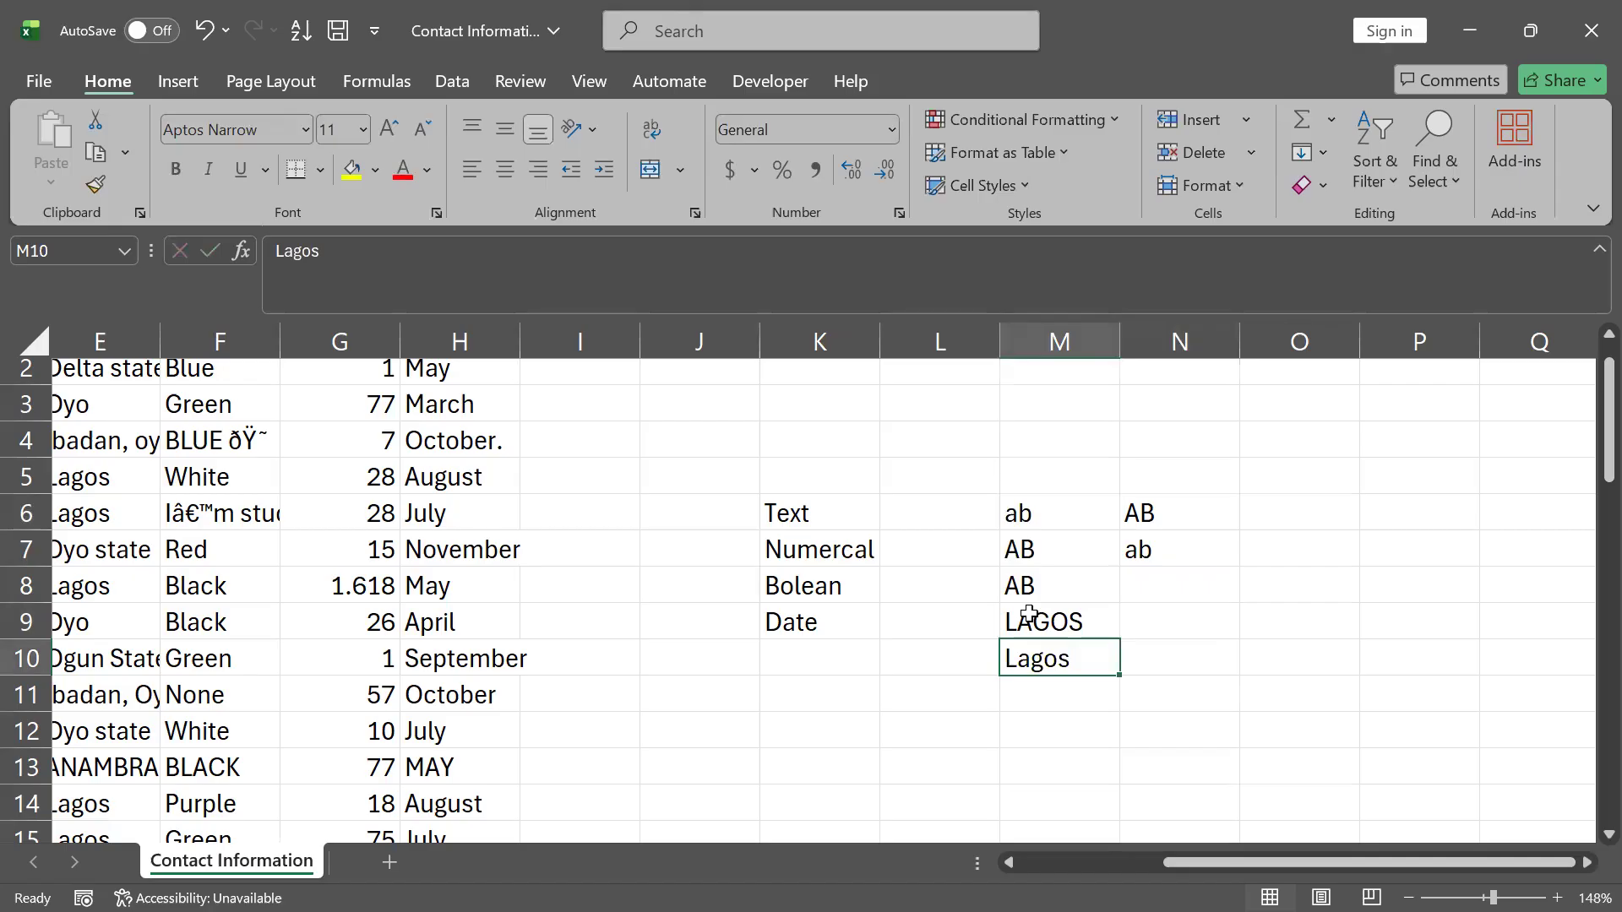
# - Try to start a PROPER formula in N9, beside the LAGOS sample, entering =prop
pyautogui.click(1029, 614)
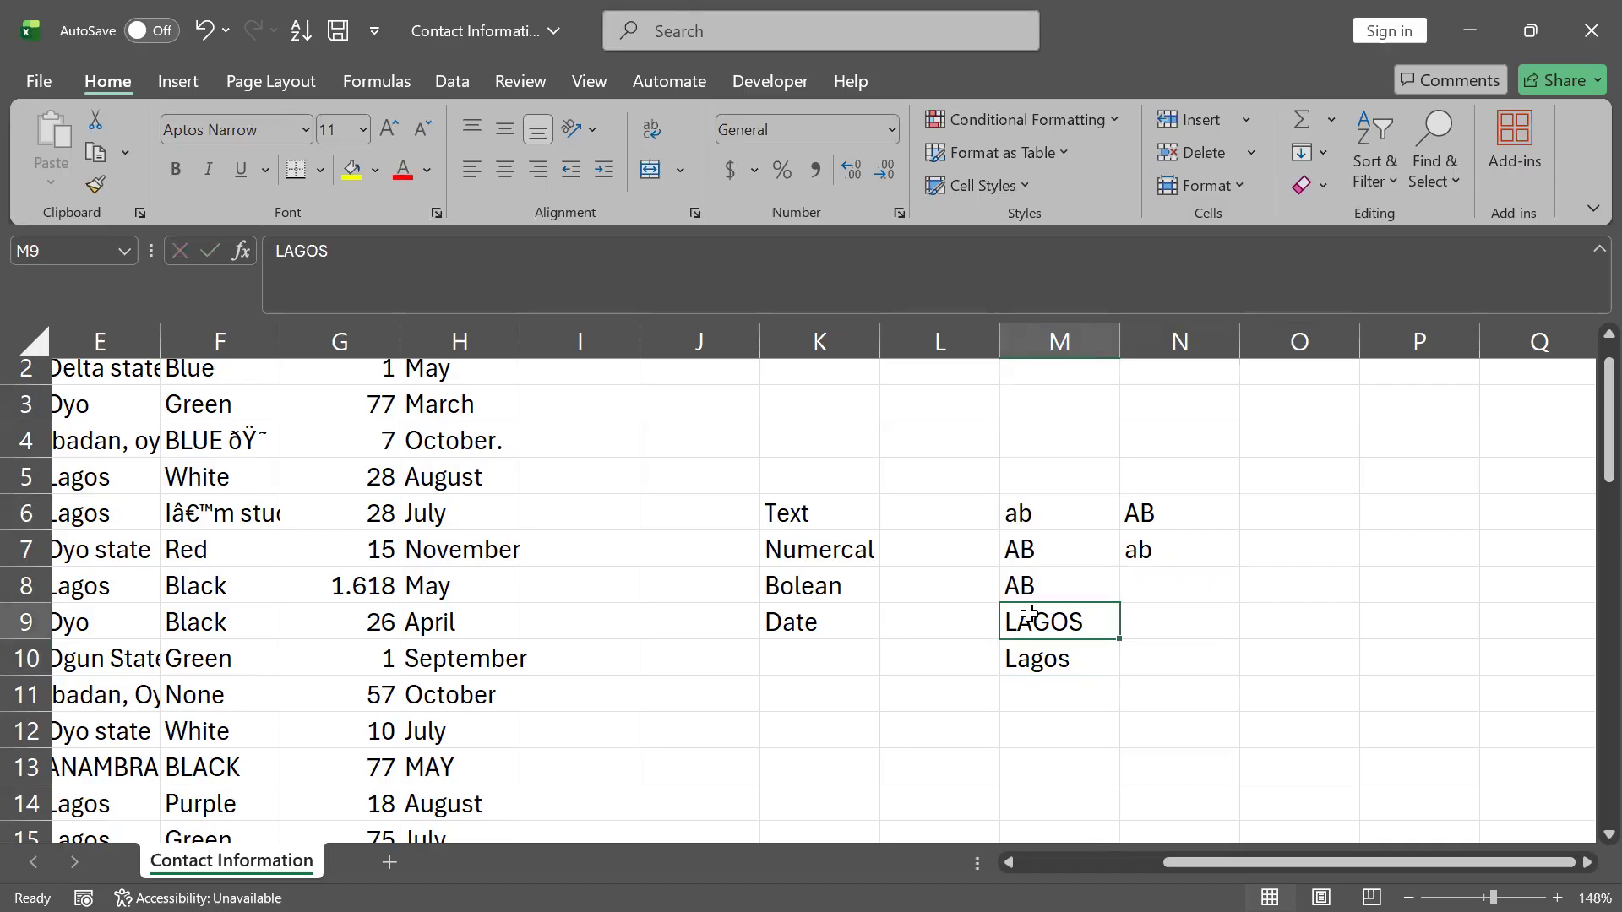
pyautogui.press('Right')
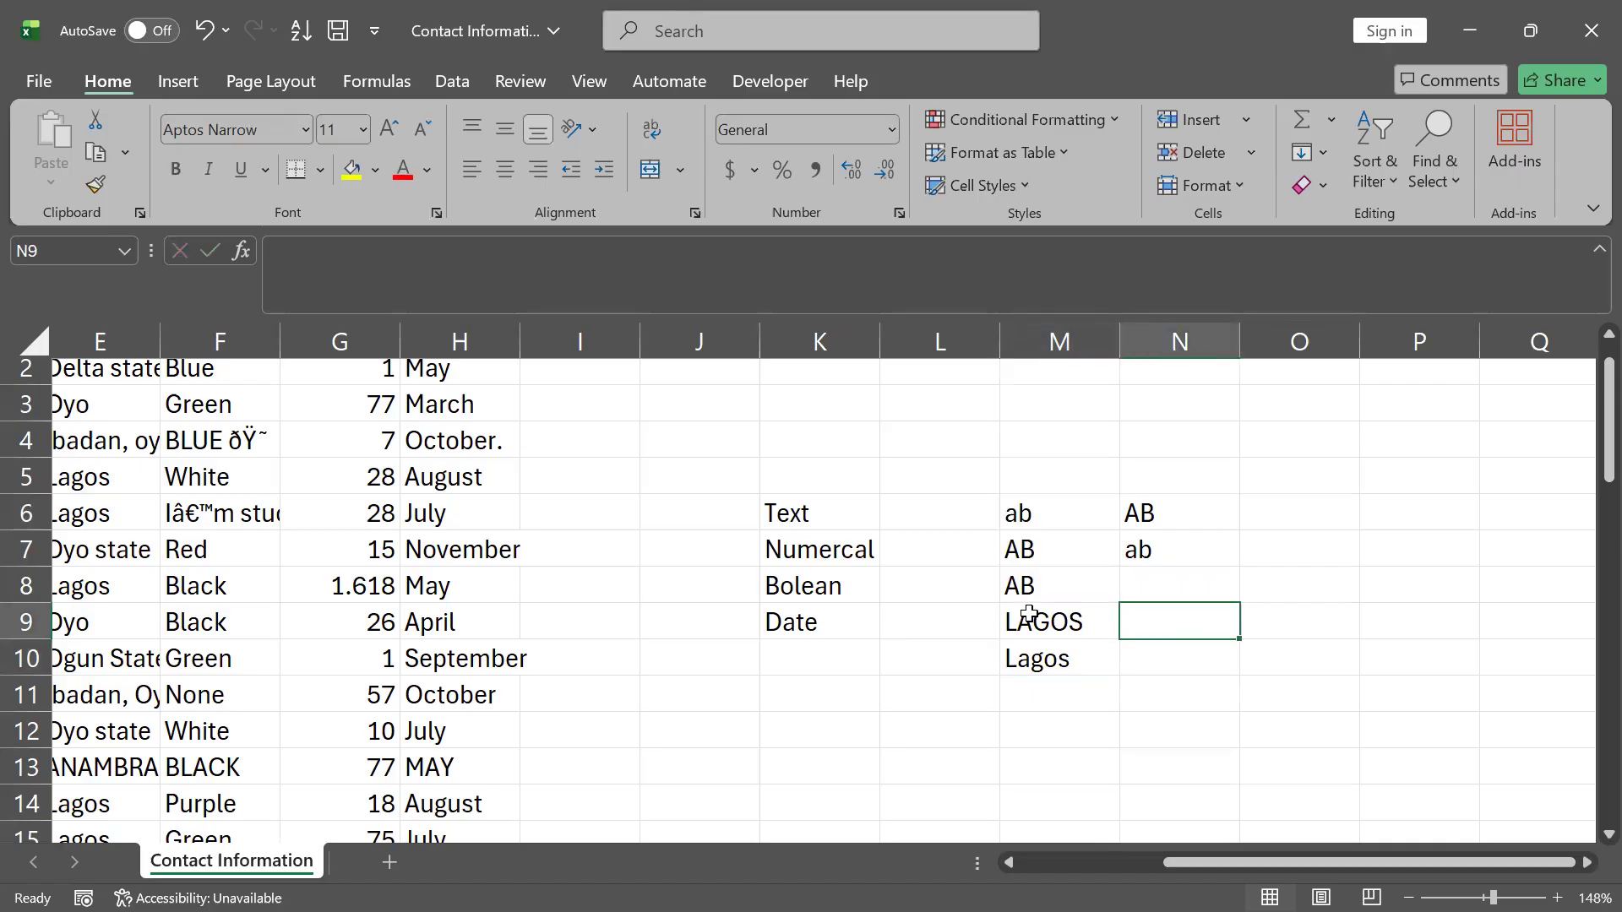
pyautogui.write('=')
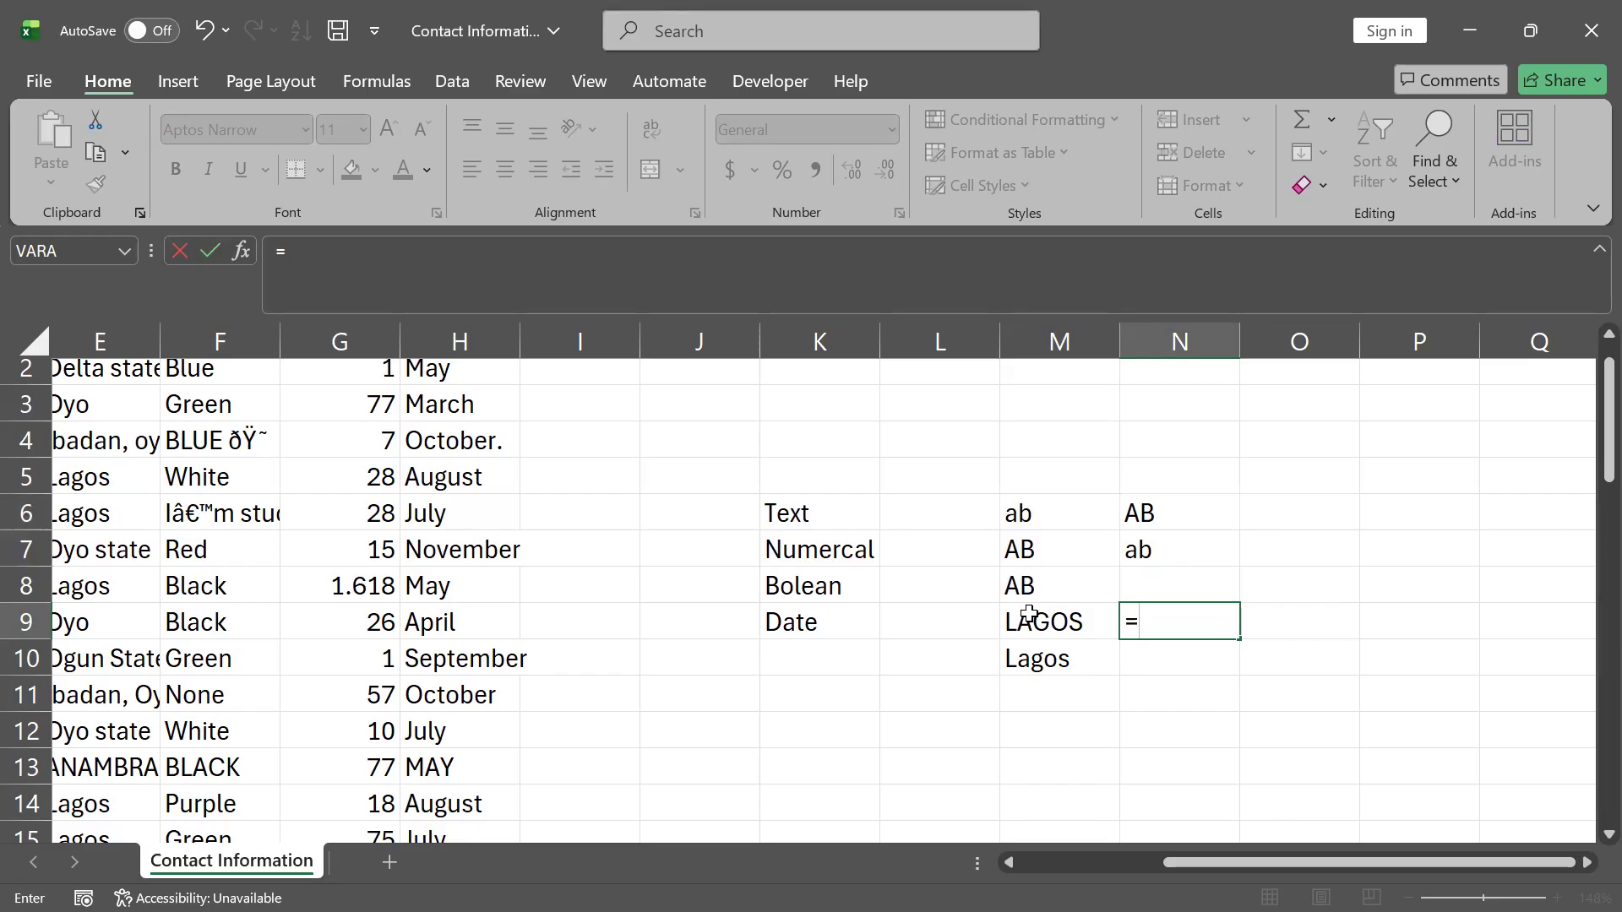
pyautogui.write('prop')
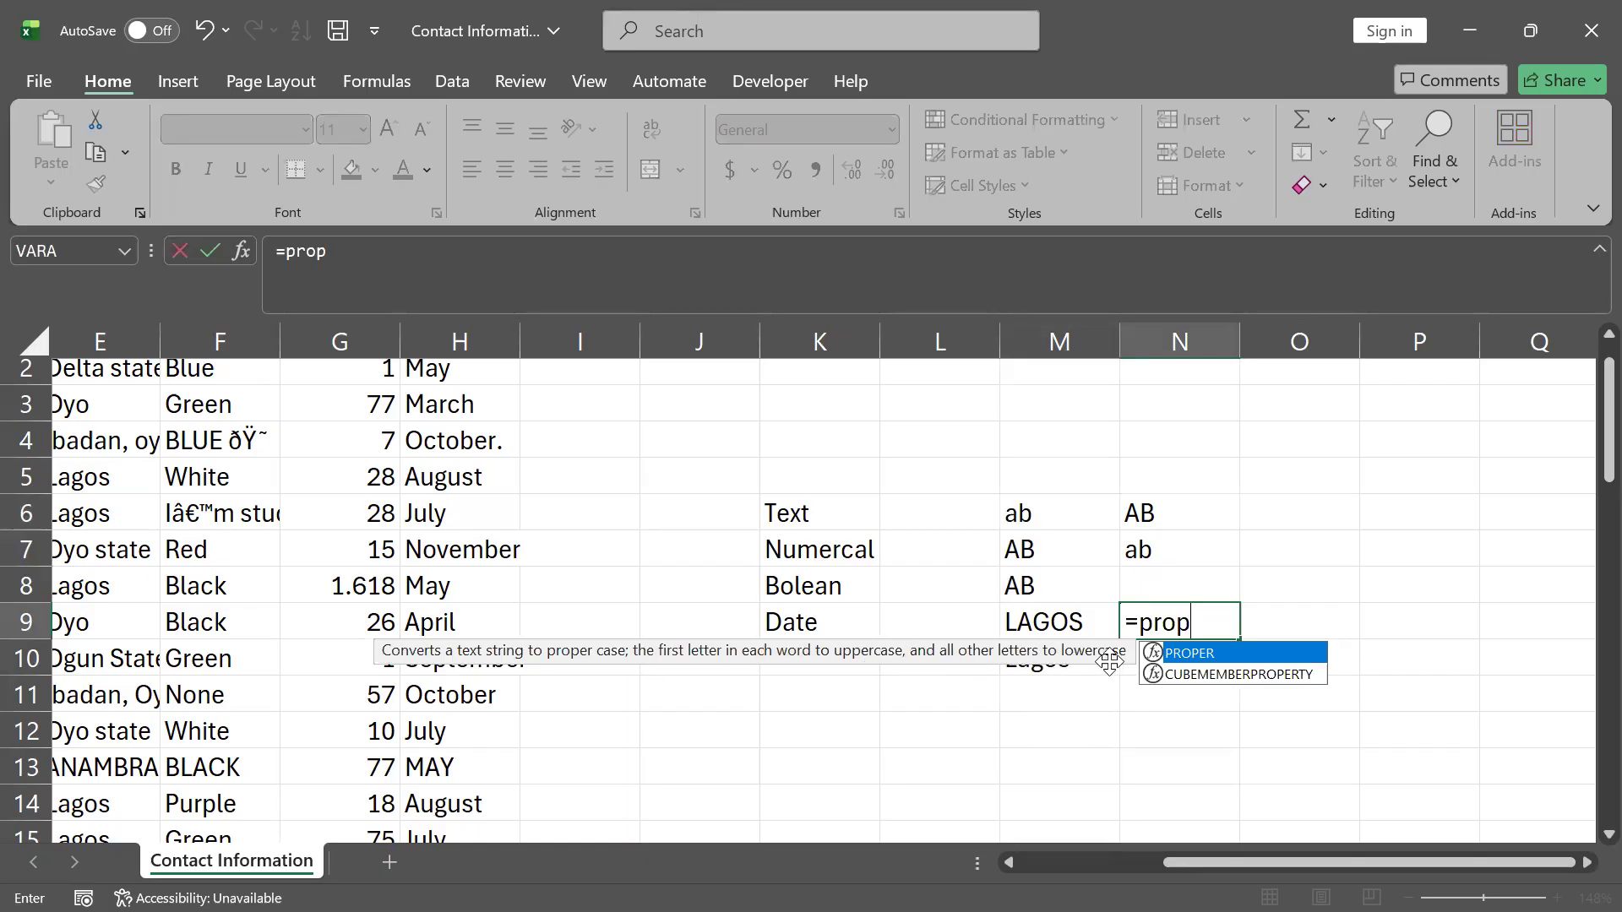
pyautogui.press('Escape')
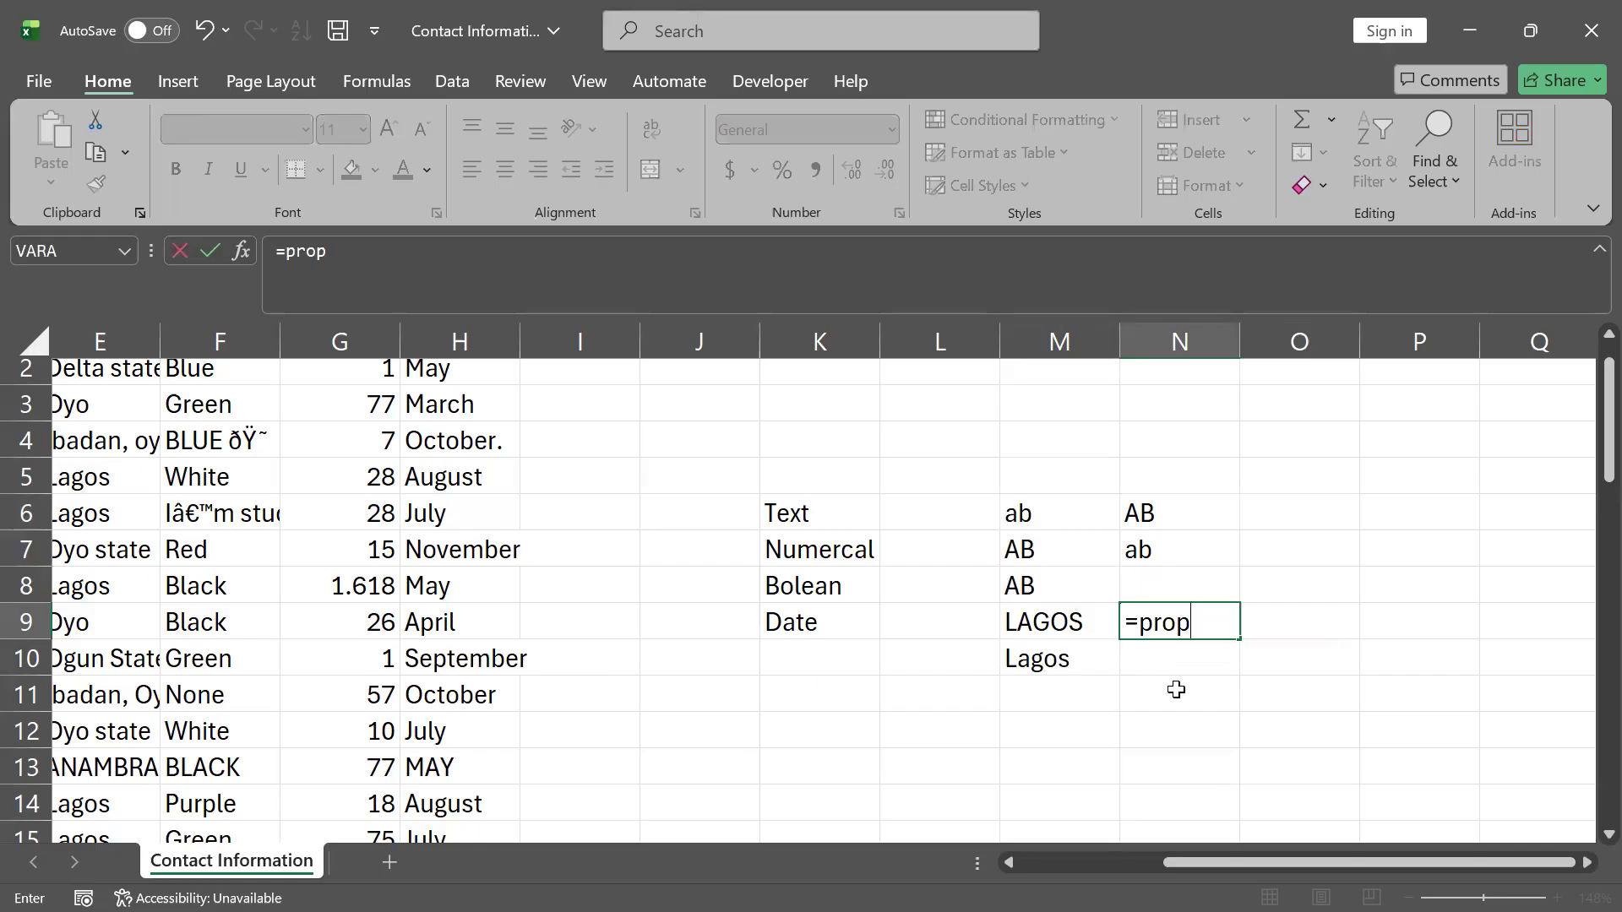
pyautogui.press('Left')
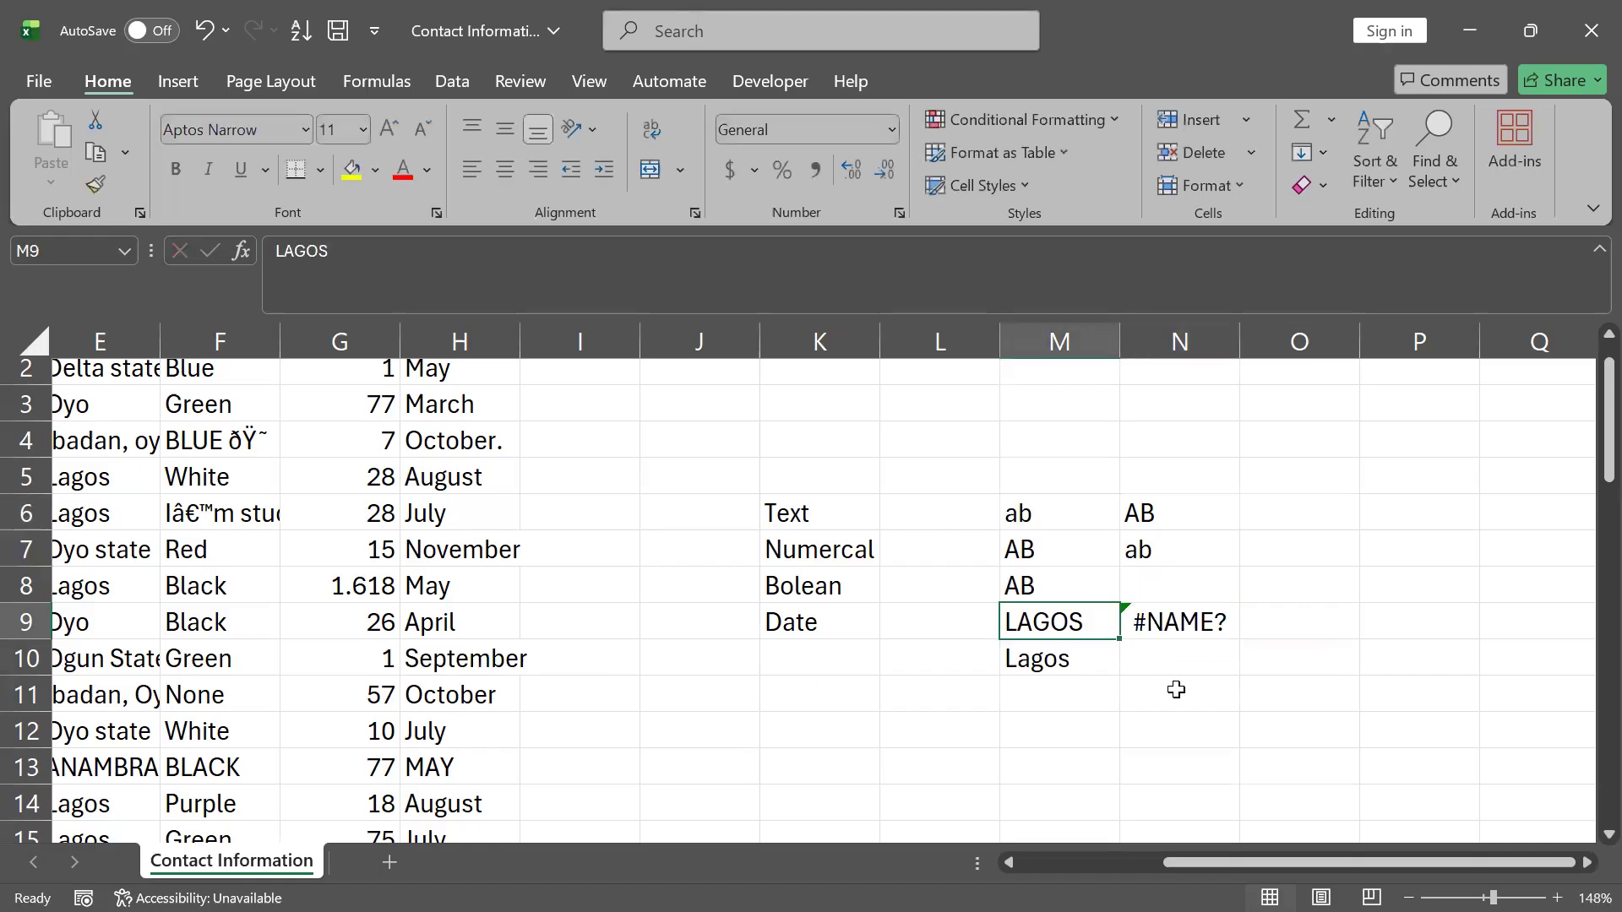
pyautogui.press('Right')
pyautogui.press('Home')
pyautogui.press('Right')
pyautogui.press('Right')
pyautogui.press('Right')
pyautogui.press('Right')
pyautogui.press('Right')
pyautogui.press('Right')
pyautogui.press('Right')
pyautogui.press('Right')
pyautogui.press('Right')
pyautogui.press('Right')
pyautogui.press('Right')
pyautogui.press('Right')
pyautogui.press('Right')
pyautogui.press('Right')
pyautogui.press('Right')
pyautogui.press('Left')
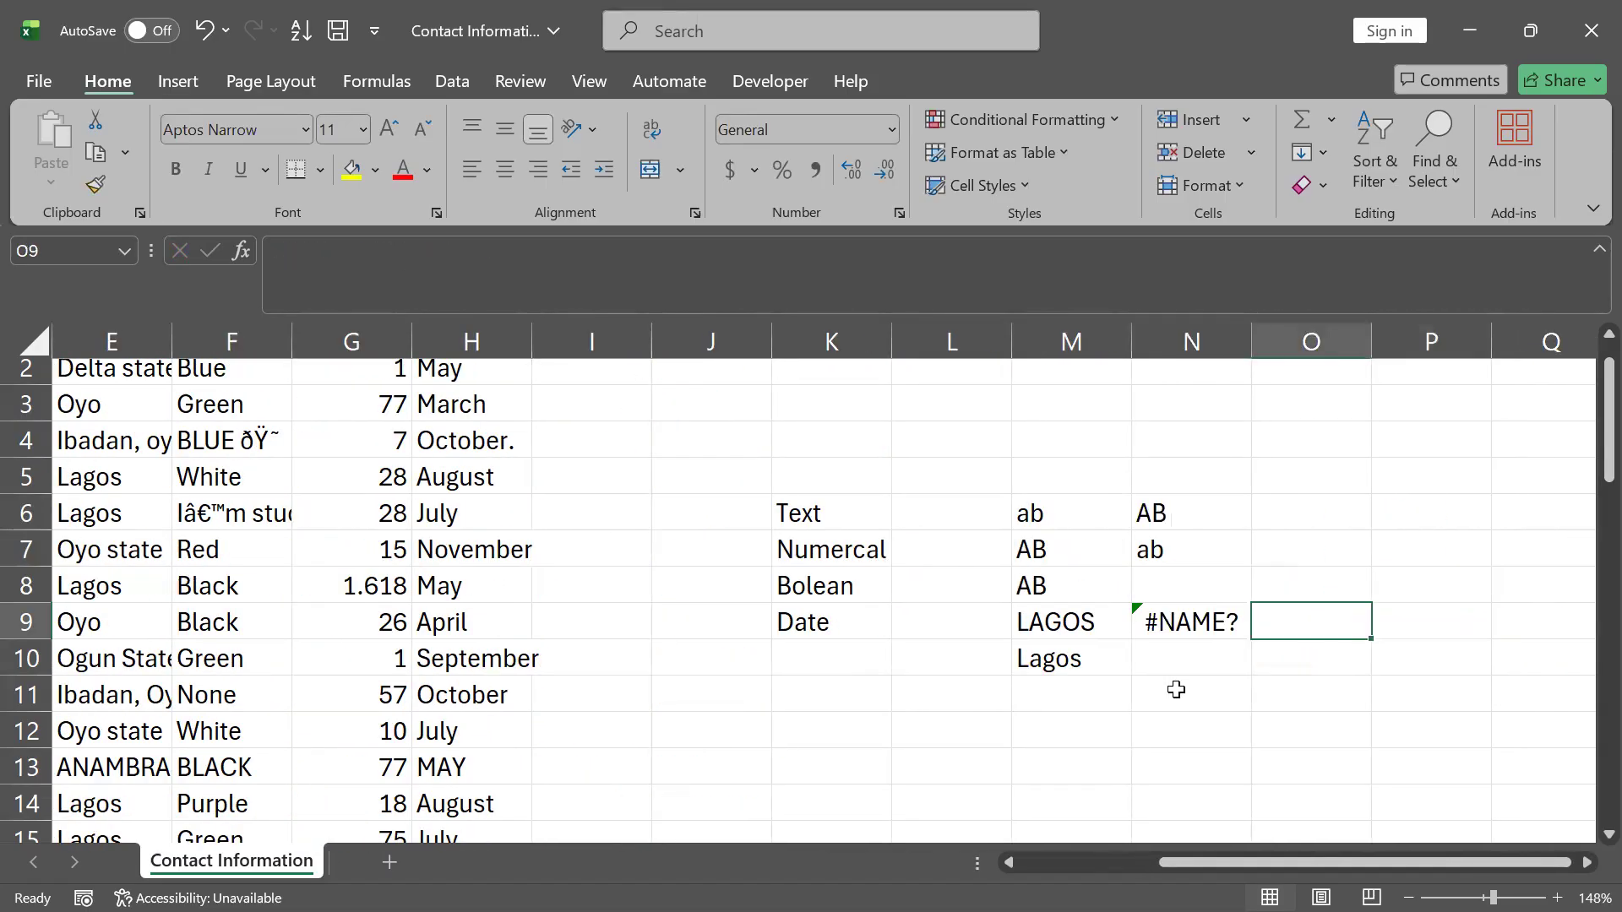
pyautogui.press('Left')
pyautogui.press('Home')
pyautogui.press('Right')
pyautogui.press('Right')
pyautogui.press('Right')
pyautogui.press('Right')
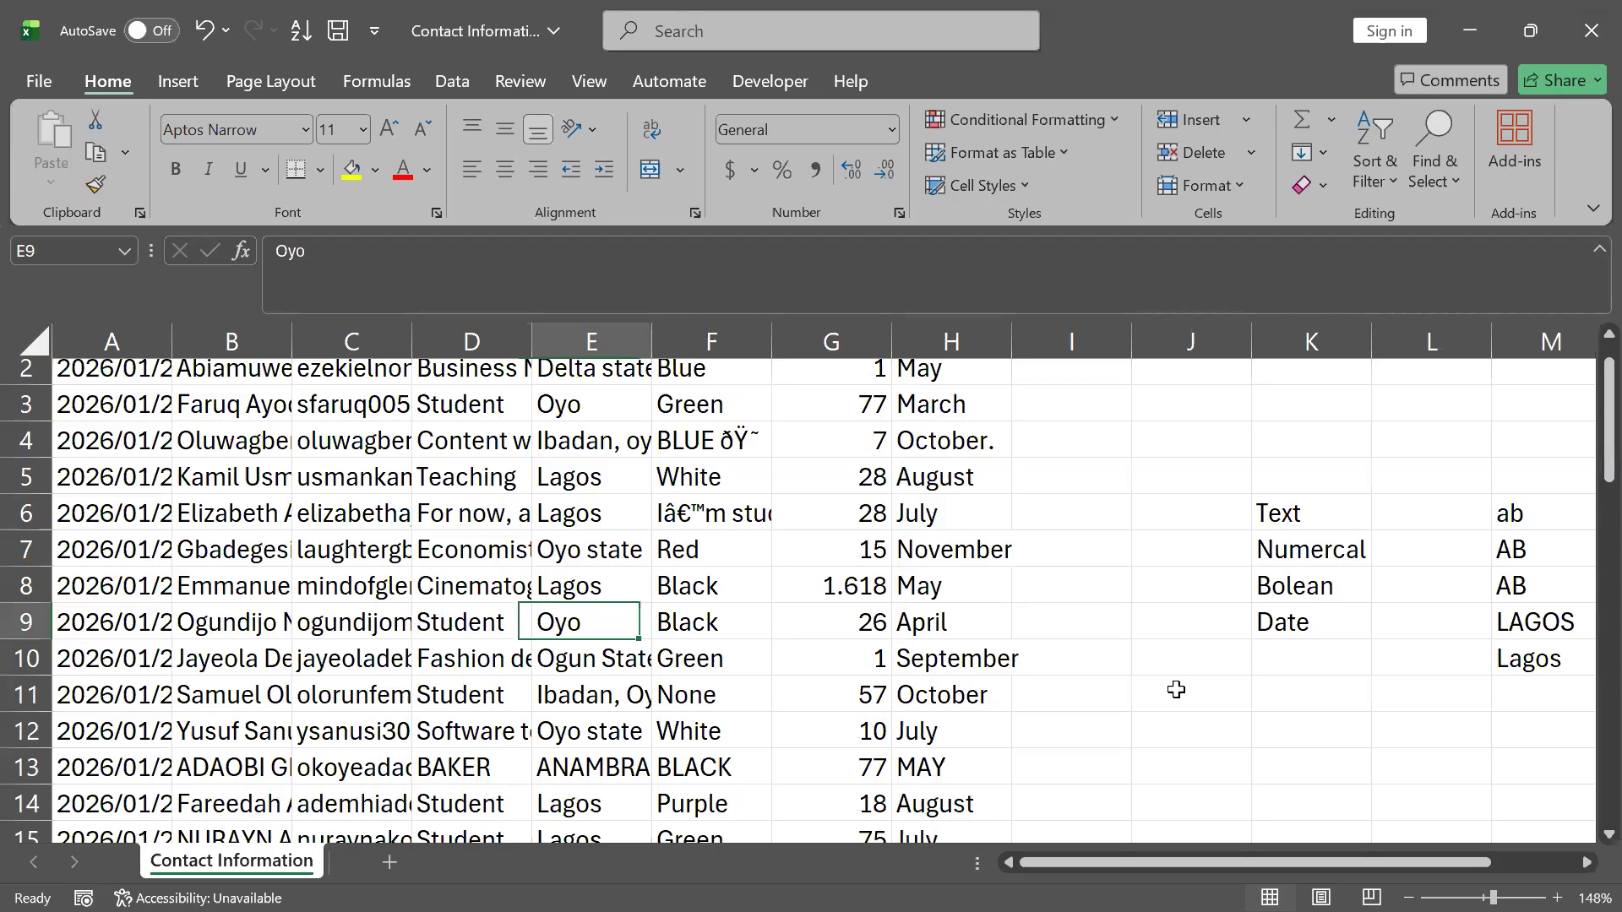
pyautogui.press('Right')
pyautogui.press('Right')
pyautogui.press('Right')
pyautogui.press('Right')
pyautogui.press('Right')
pyautogui.press('Right')
pyautogui.press('Right')
pyautogui.press('Right')
pyautogui.press('Right')
pyautogui.press('Left')
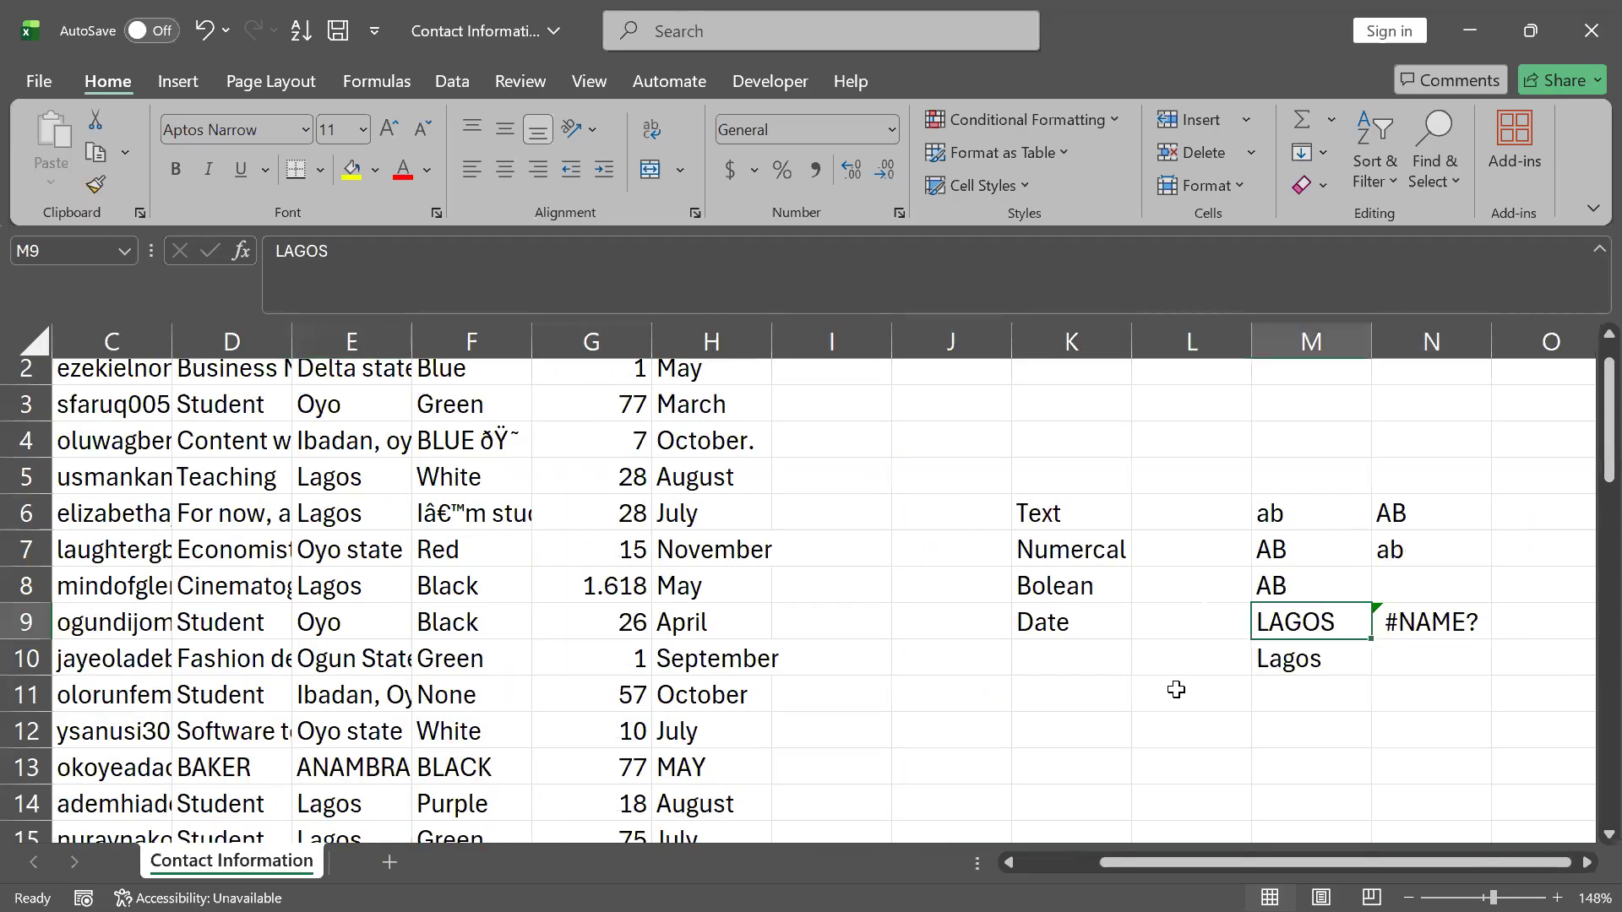
# - Extend the sample text in M9 to LAGOS STATE and return to the formula cell N9
pyautogui.press('BackSpace')
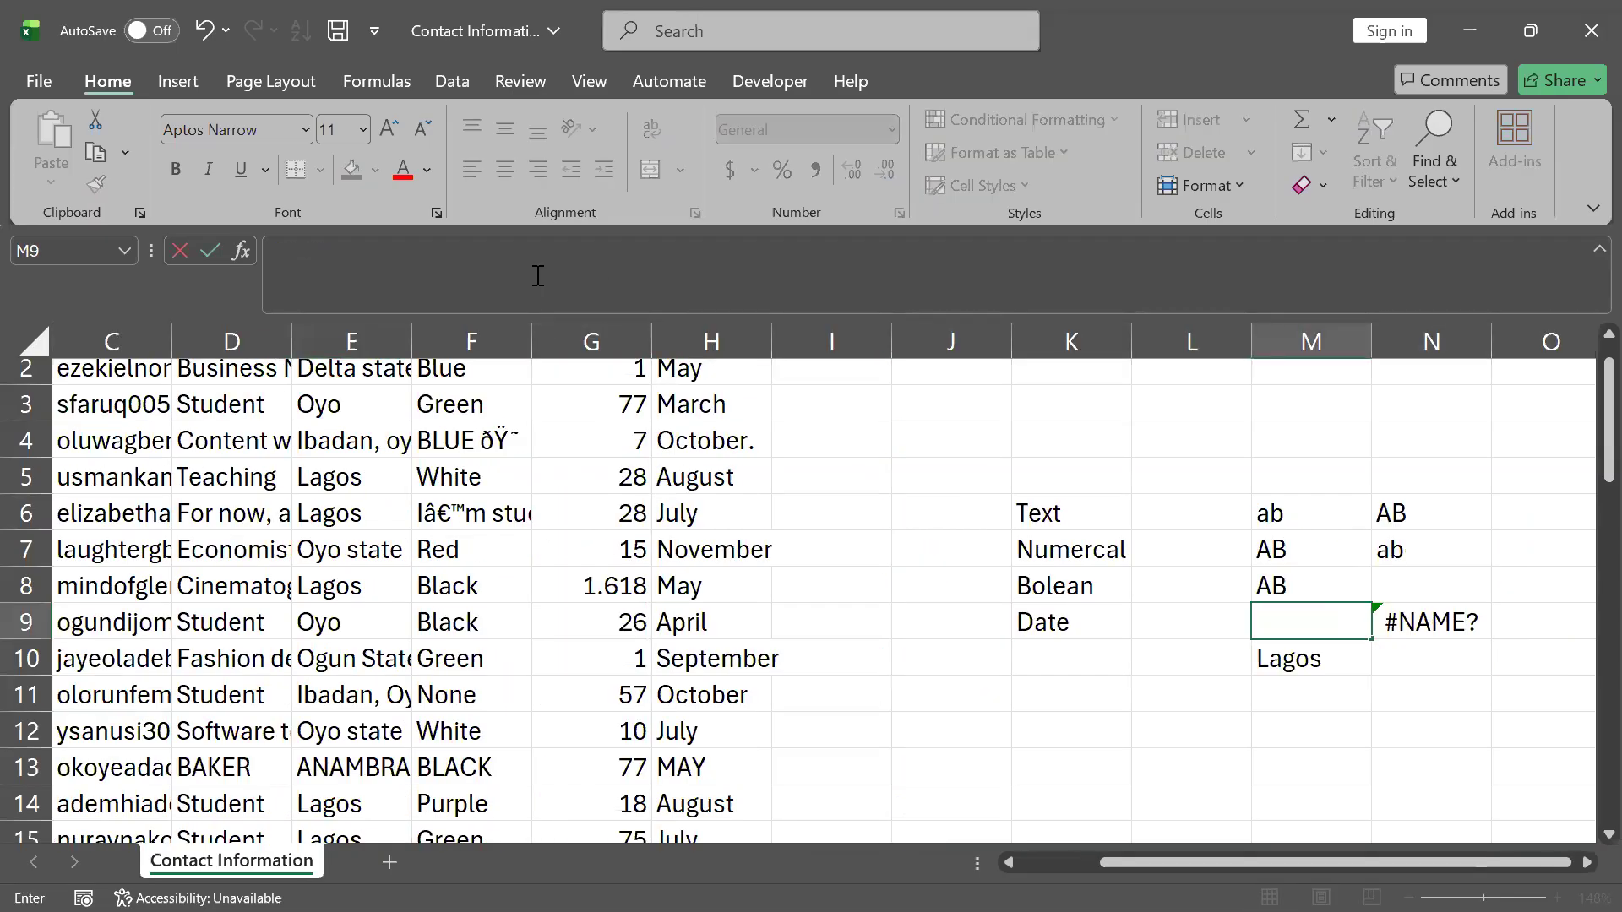
pyautogui.press('Escape')
pyautogui.click(500, 259)
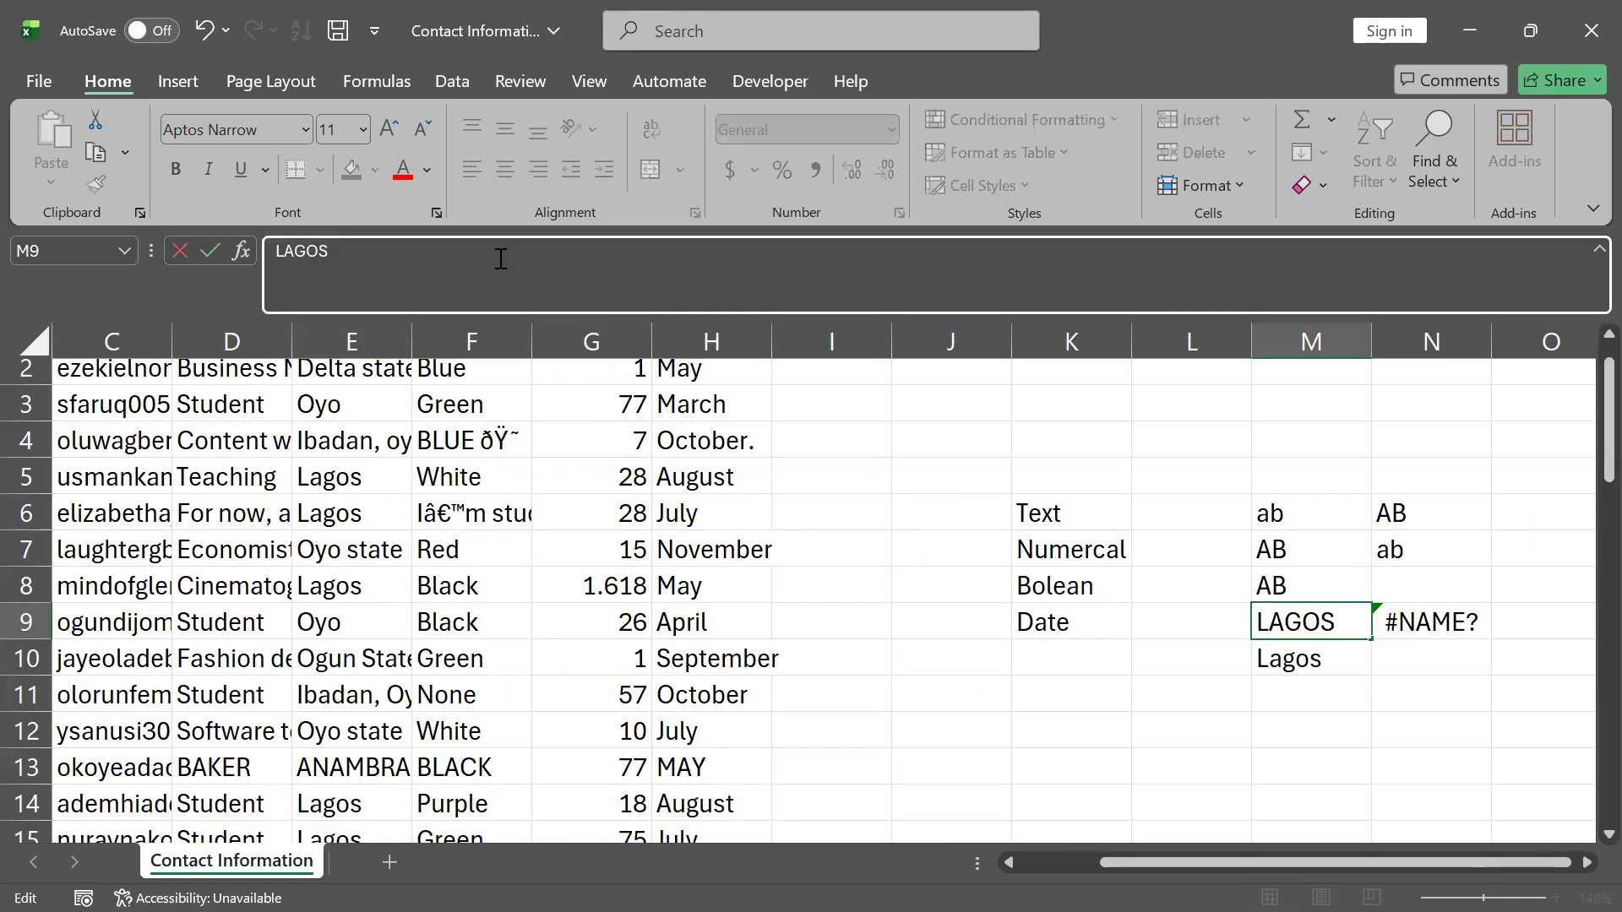
pyautogui.write('STATE')
pyautogui.press('Return')
pyautogui.press('Up')
pyautogui.press('Right')
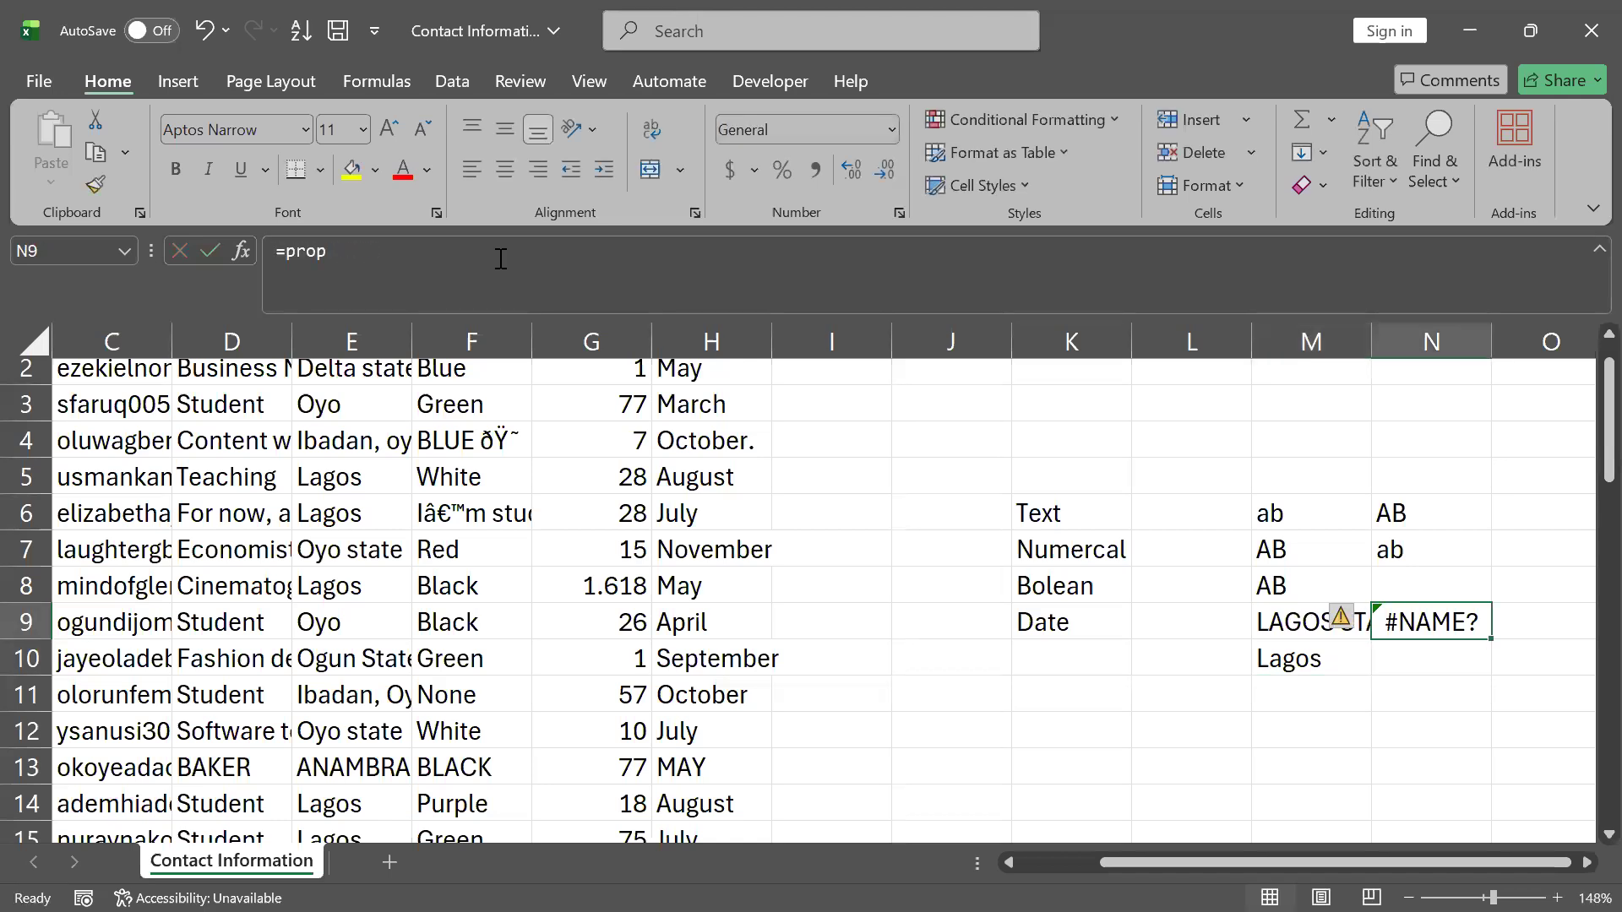
# - Widen column M so the all-capitals sample text fits inside its cell
pyautogui.press('Right')
pyautogui.moveTo(1245, 324); pyautogui.dragTo(1293, 324)
pyautogui.hscroll(2, 1221, 578)
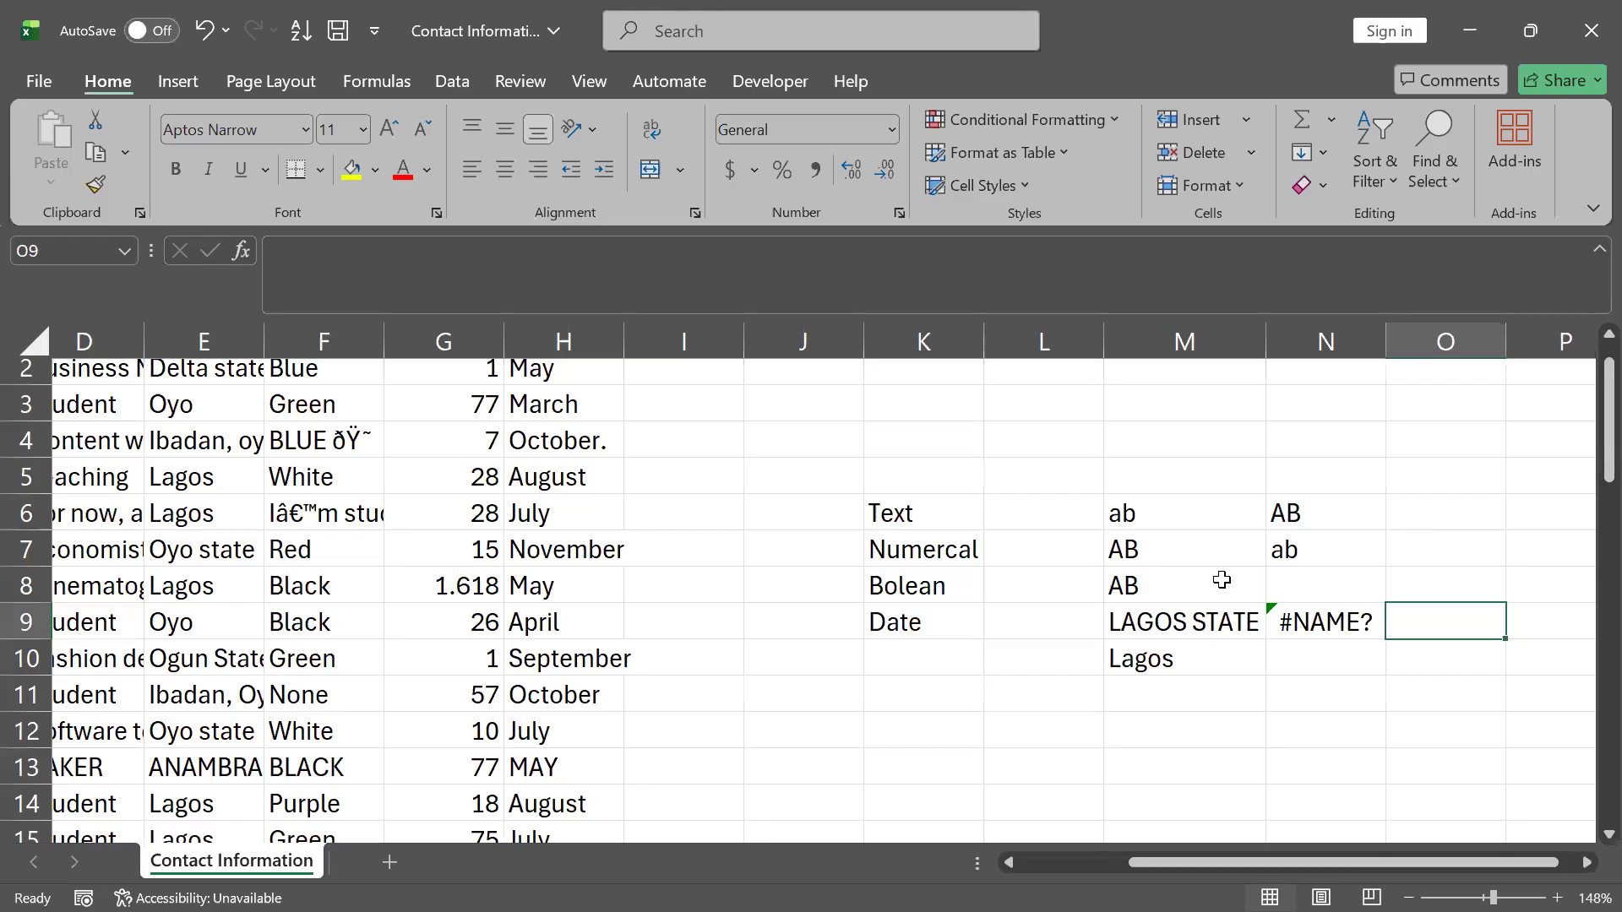
# - Replace the incomplete formula in N9 with =PROPER(M9) to convert the LAGOS STATE sample to proper case
pyautogui.click(1270, 637)
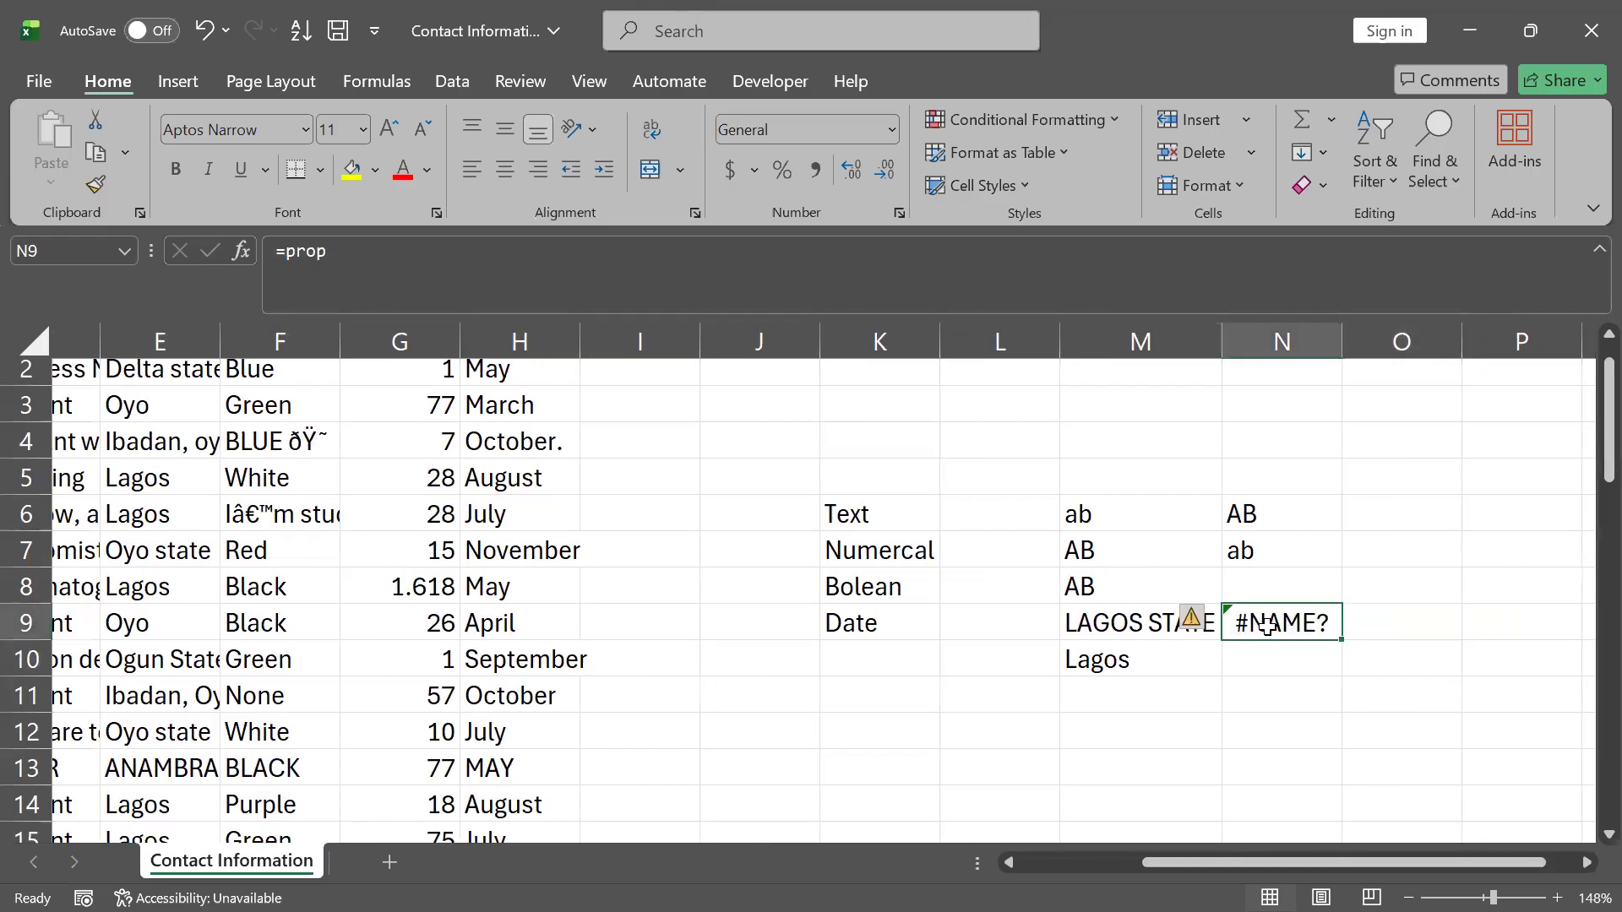
pyautogui.click(1143, 626)
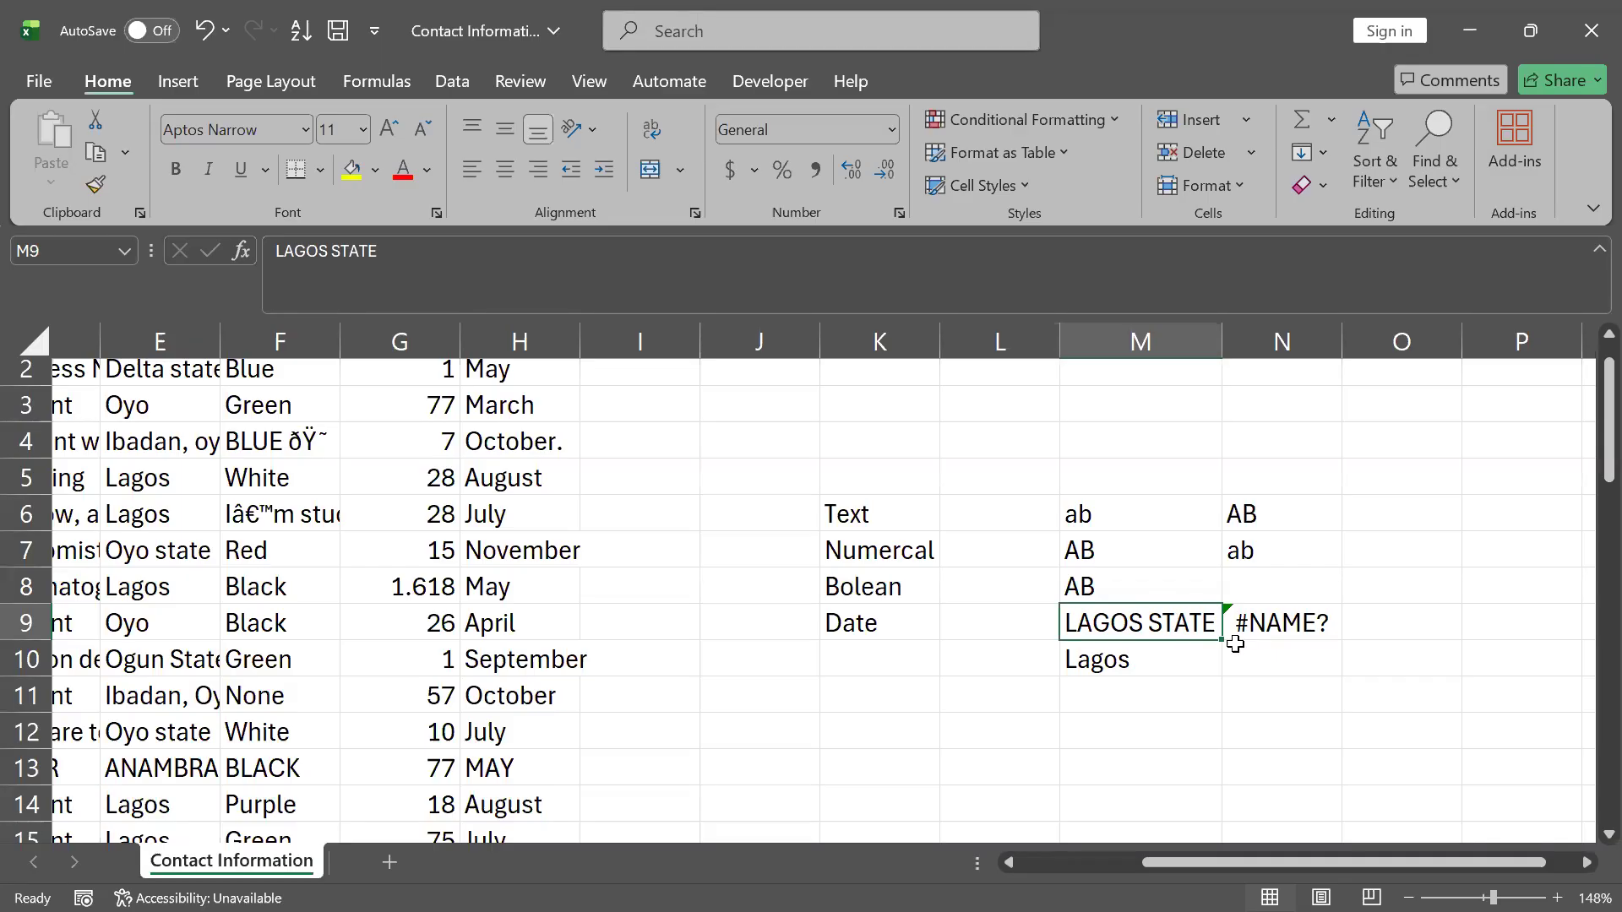
pyautogui.click(1275, 626)
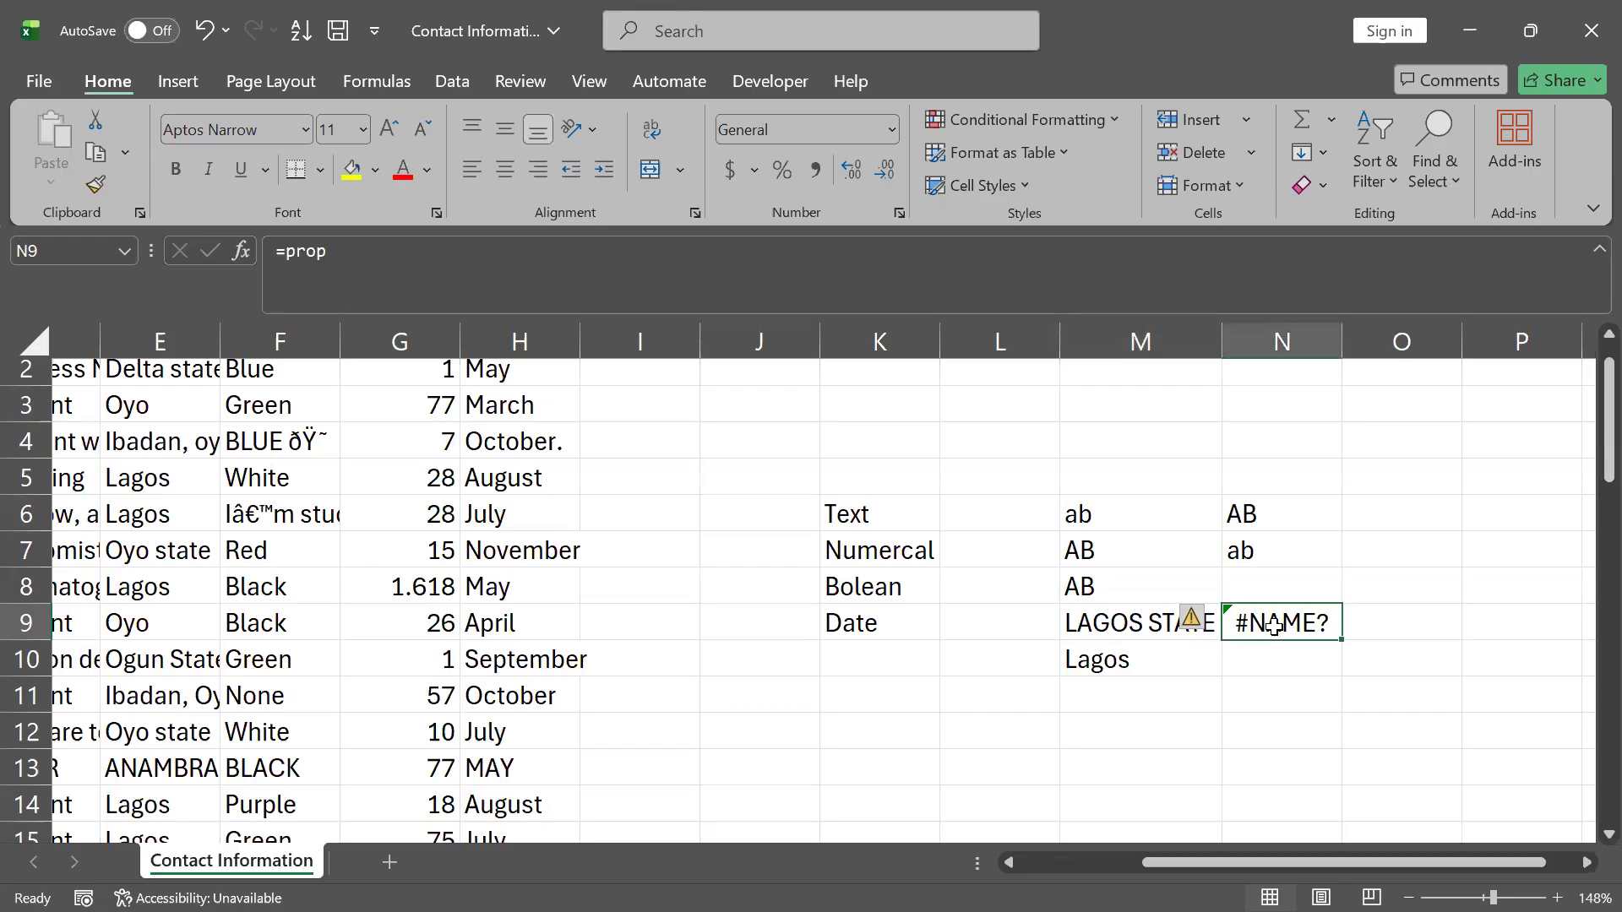
pyautogui.write('=')
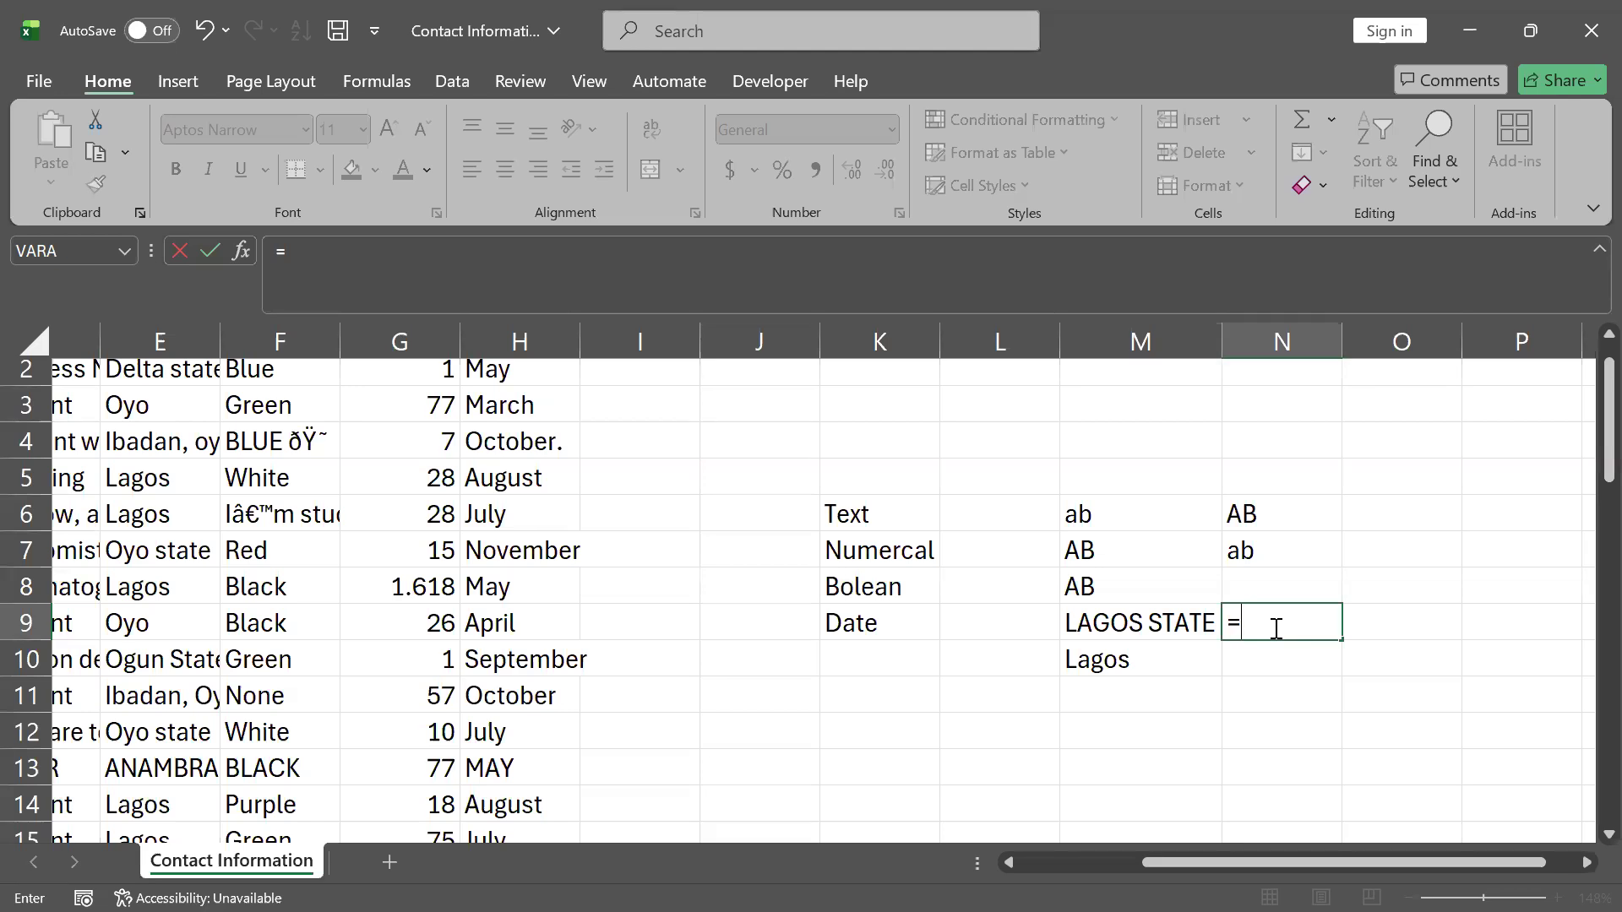
pyautogui.write('prop')
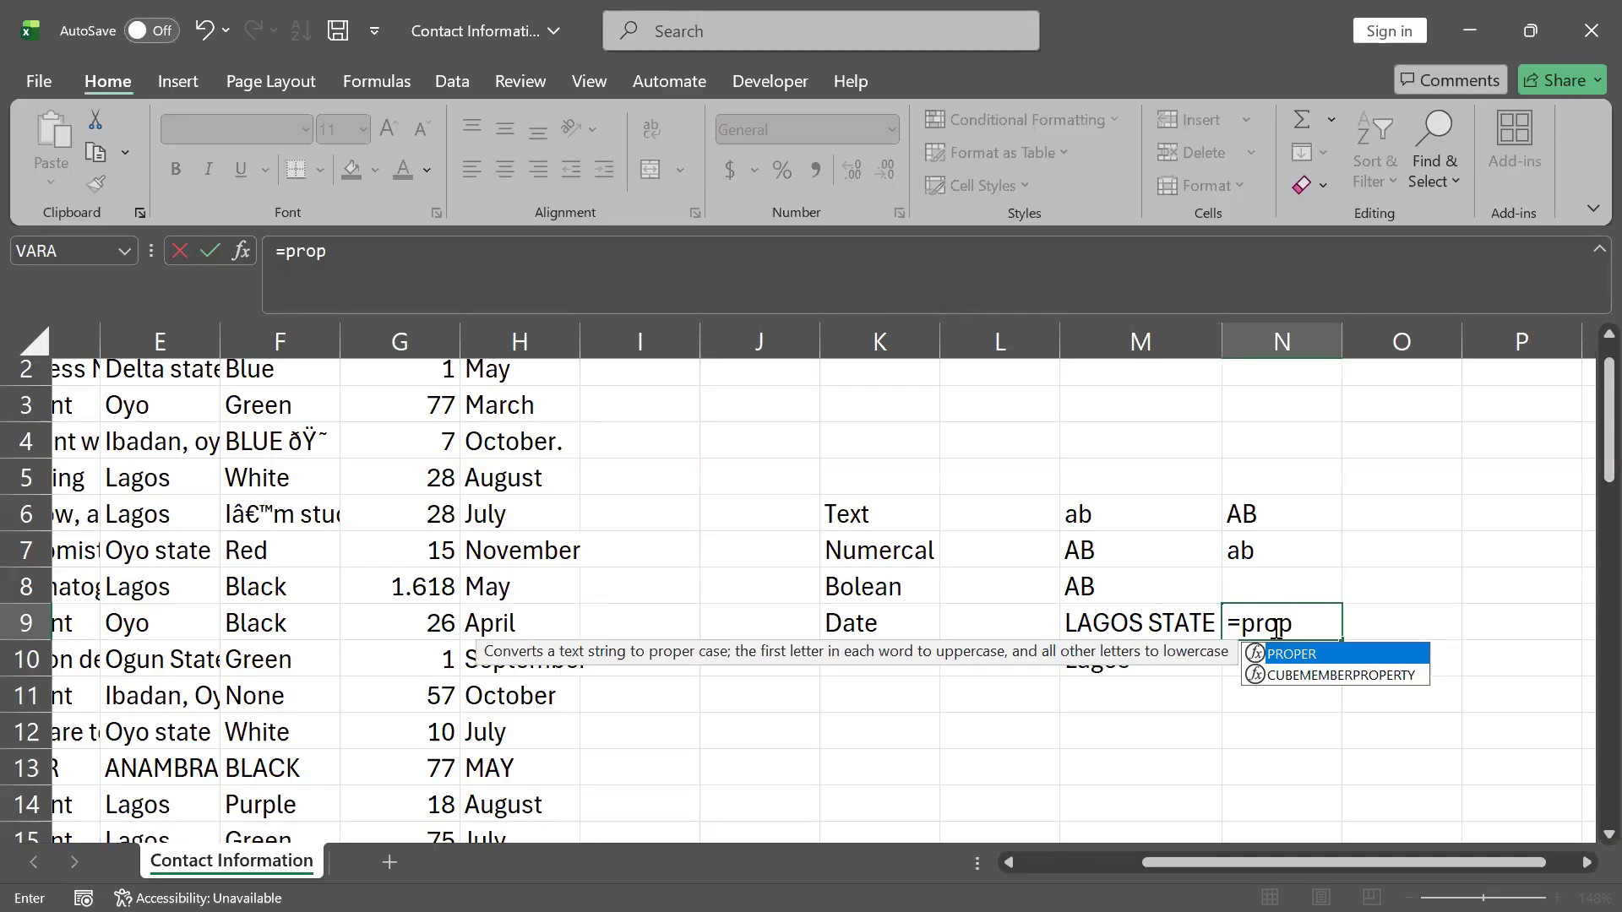
pyautogui.press('Tab')
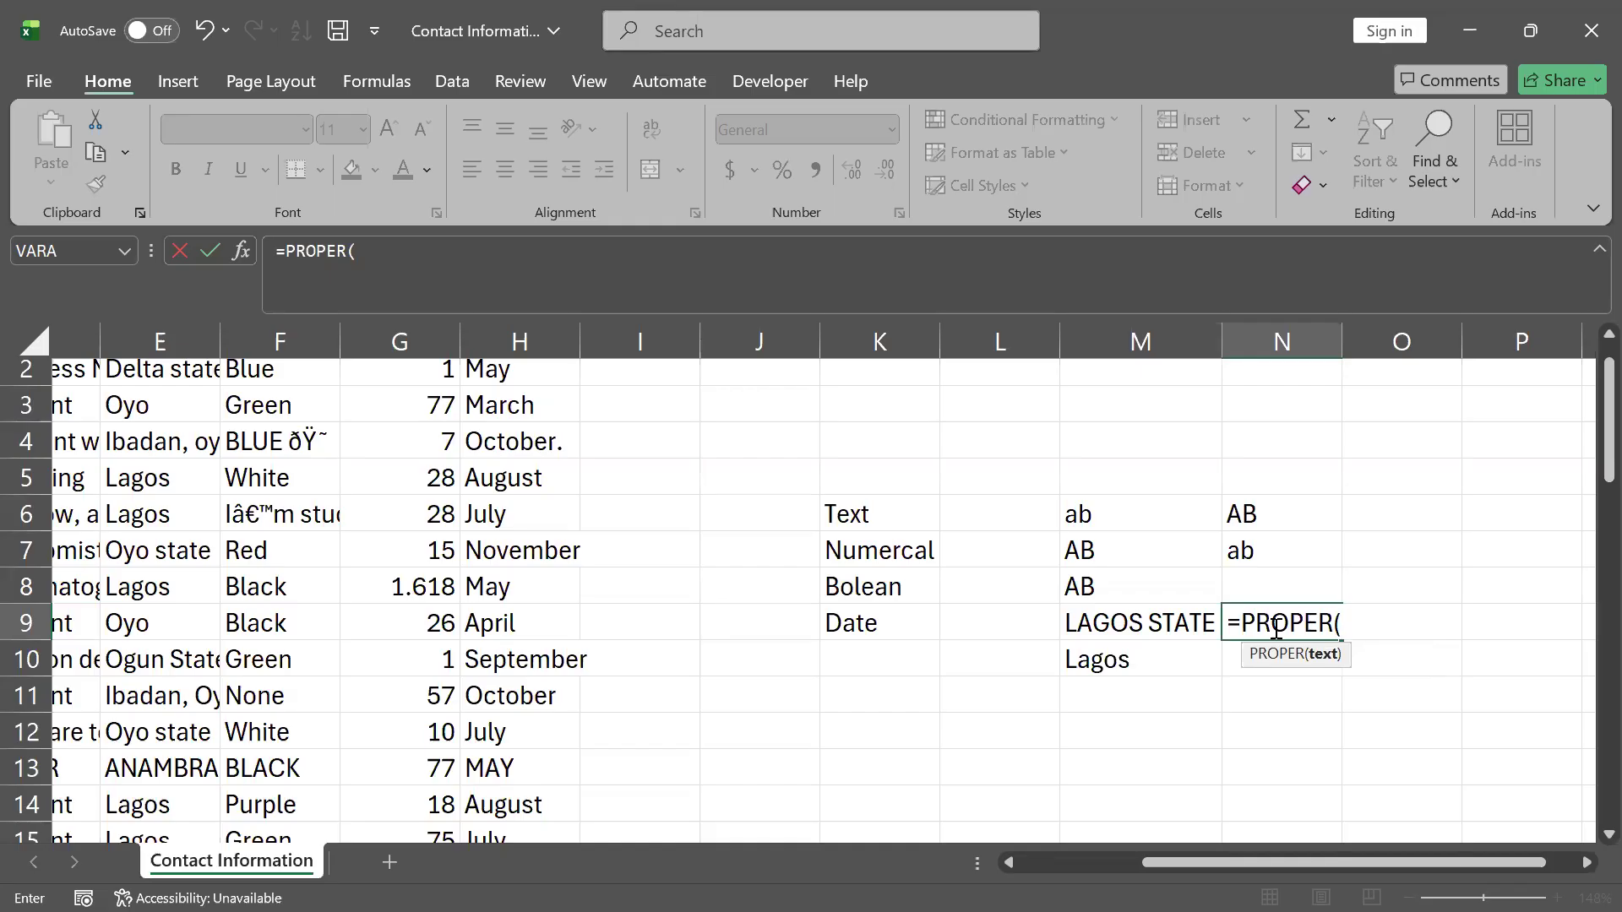
pyautogui.click(1108, 624)
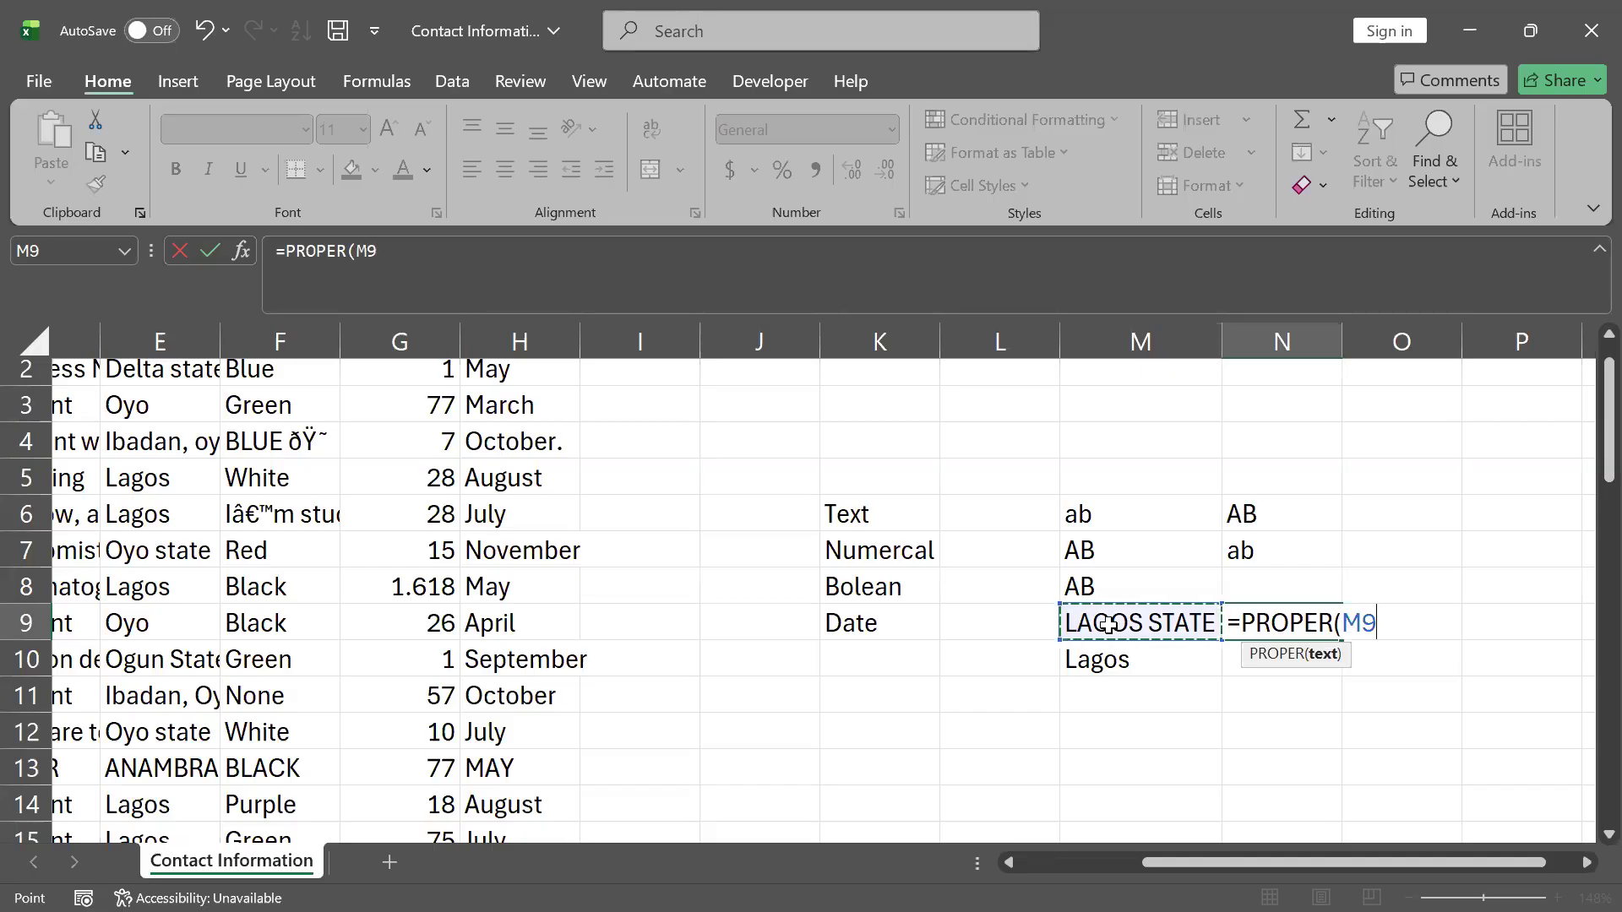
pyautogui.write(')')
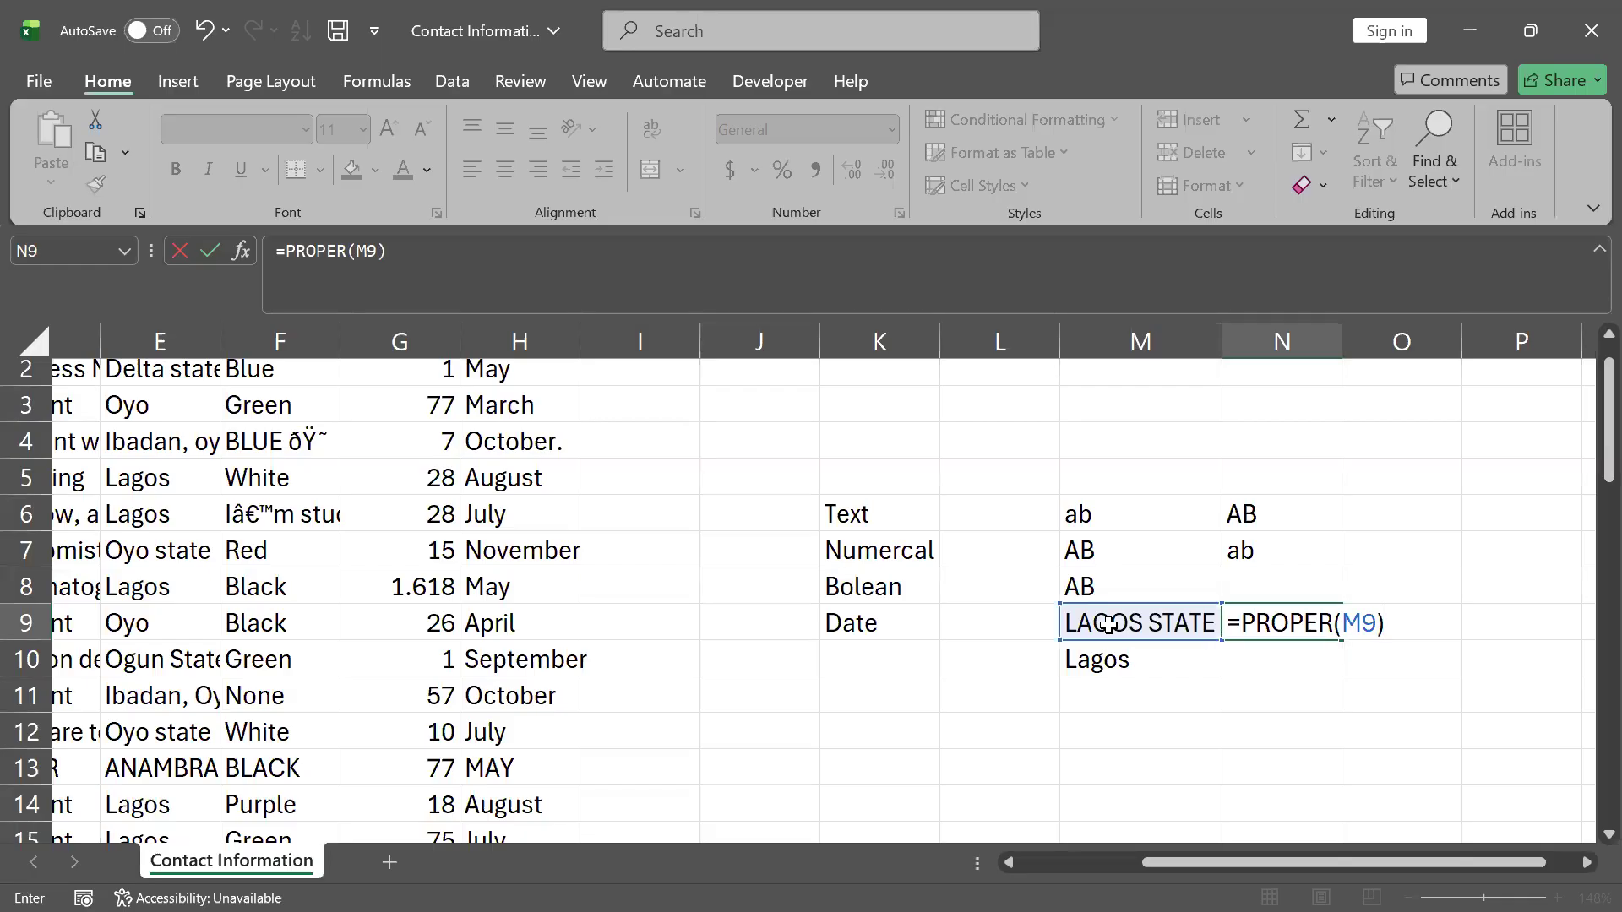
pyautogui.press('Return')
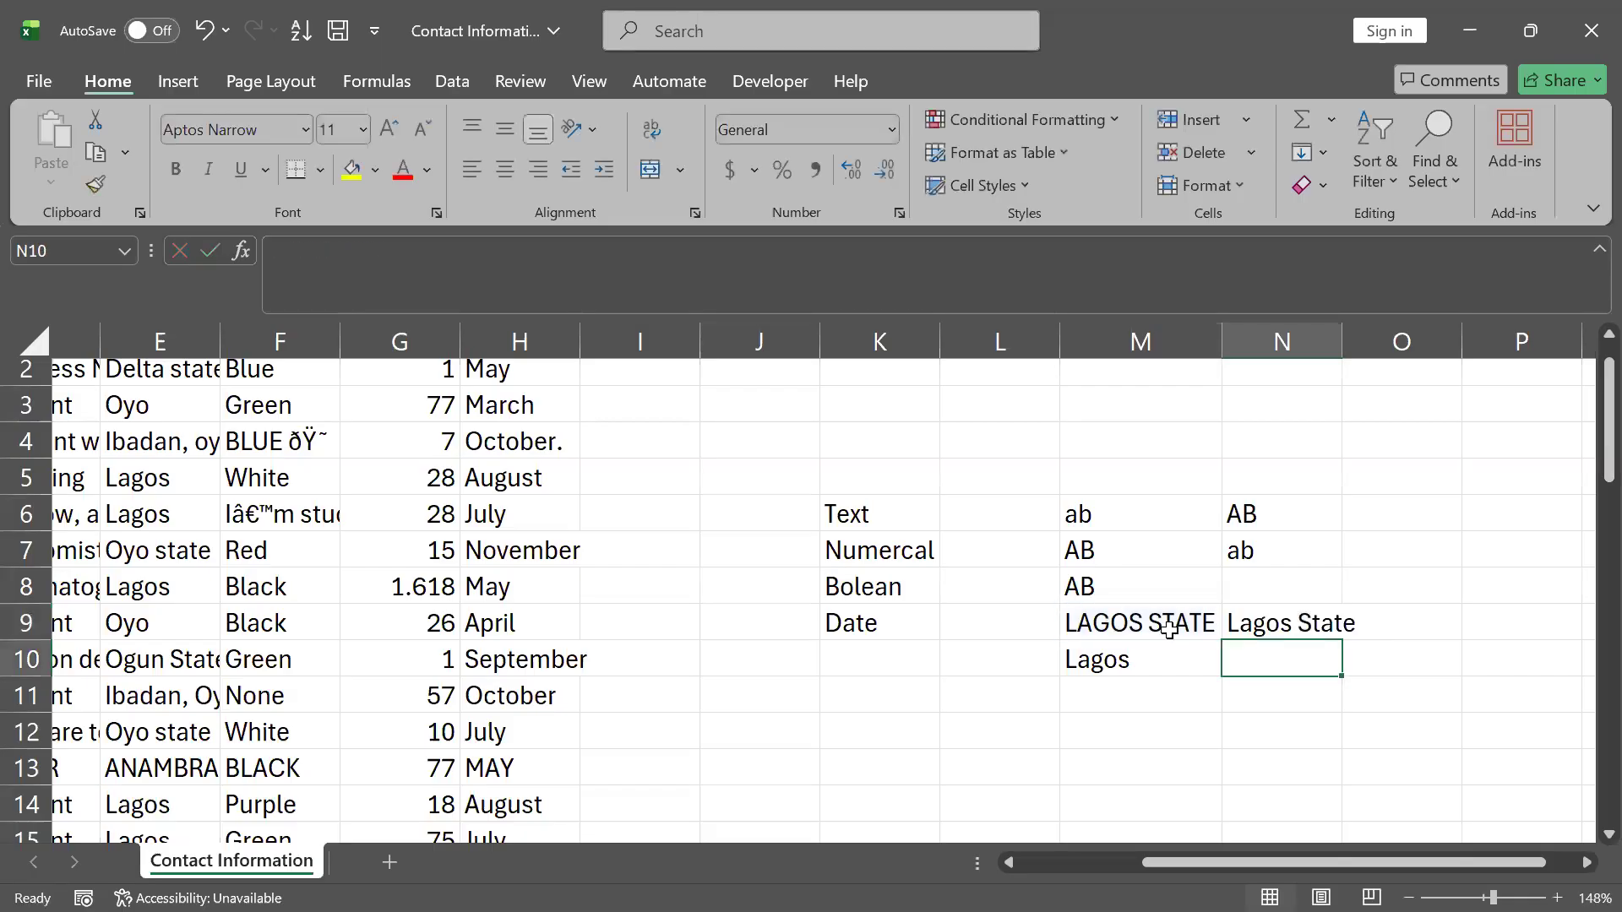
pyautogui.click(1282, 628)
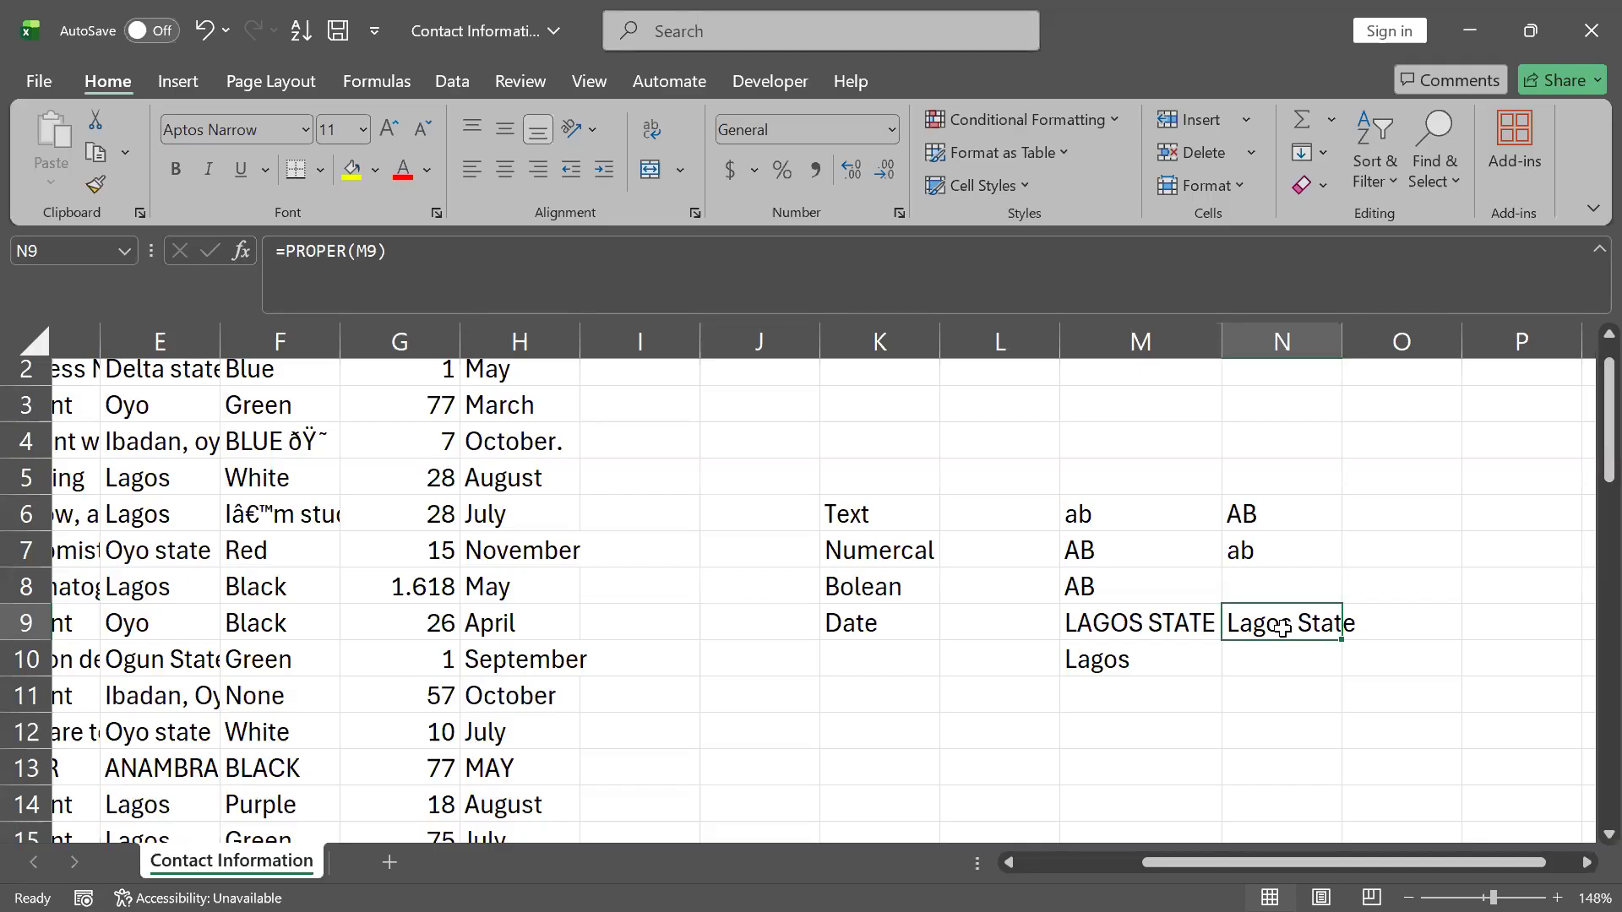
# - Examine the entries in the Name column from row 2 down to row 26 for inconsistent letter case
pyautogui.hscroll(-3, 580, 612)
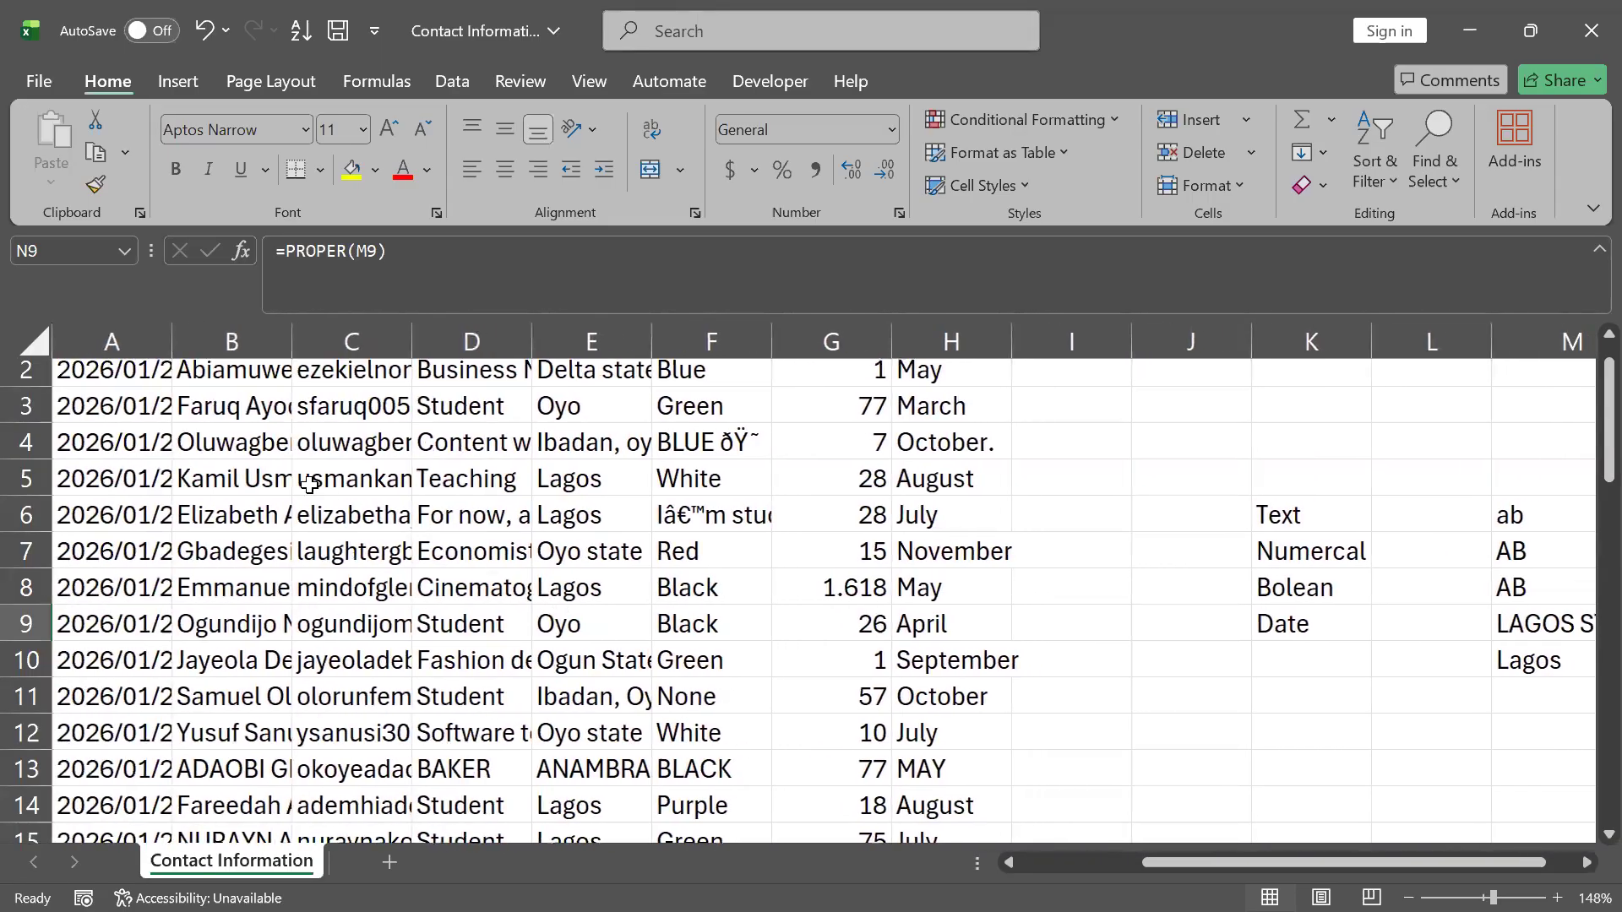
pyautogui.click(225, 432)
pyautogui.scroll(1, 286, 415)
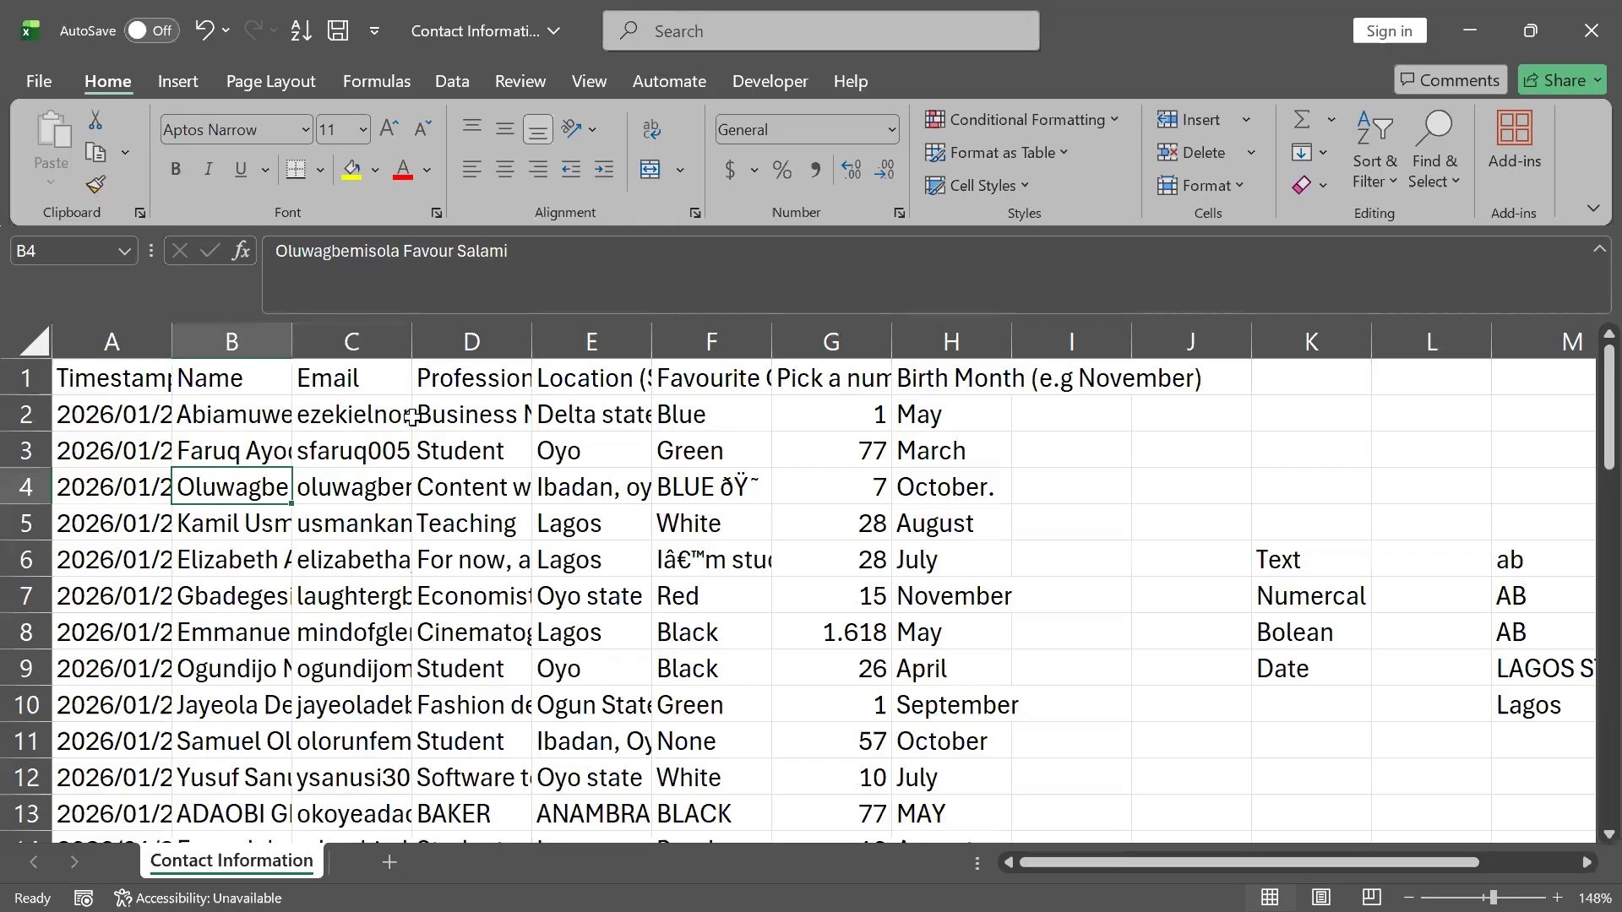
pyautogui.click(237, 424)
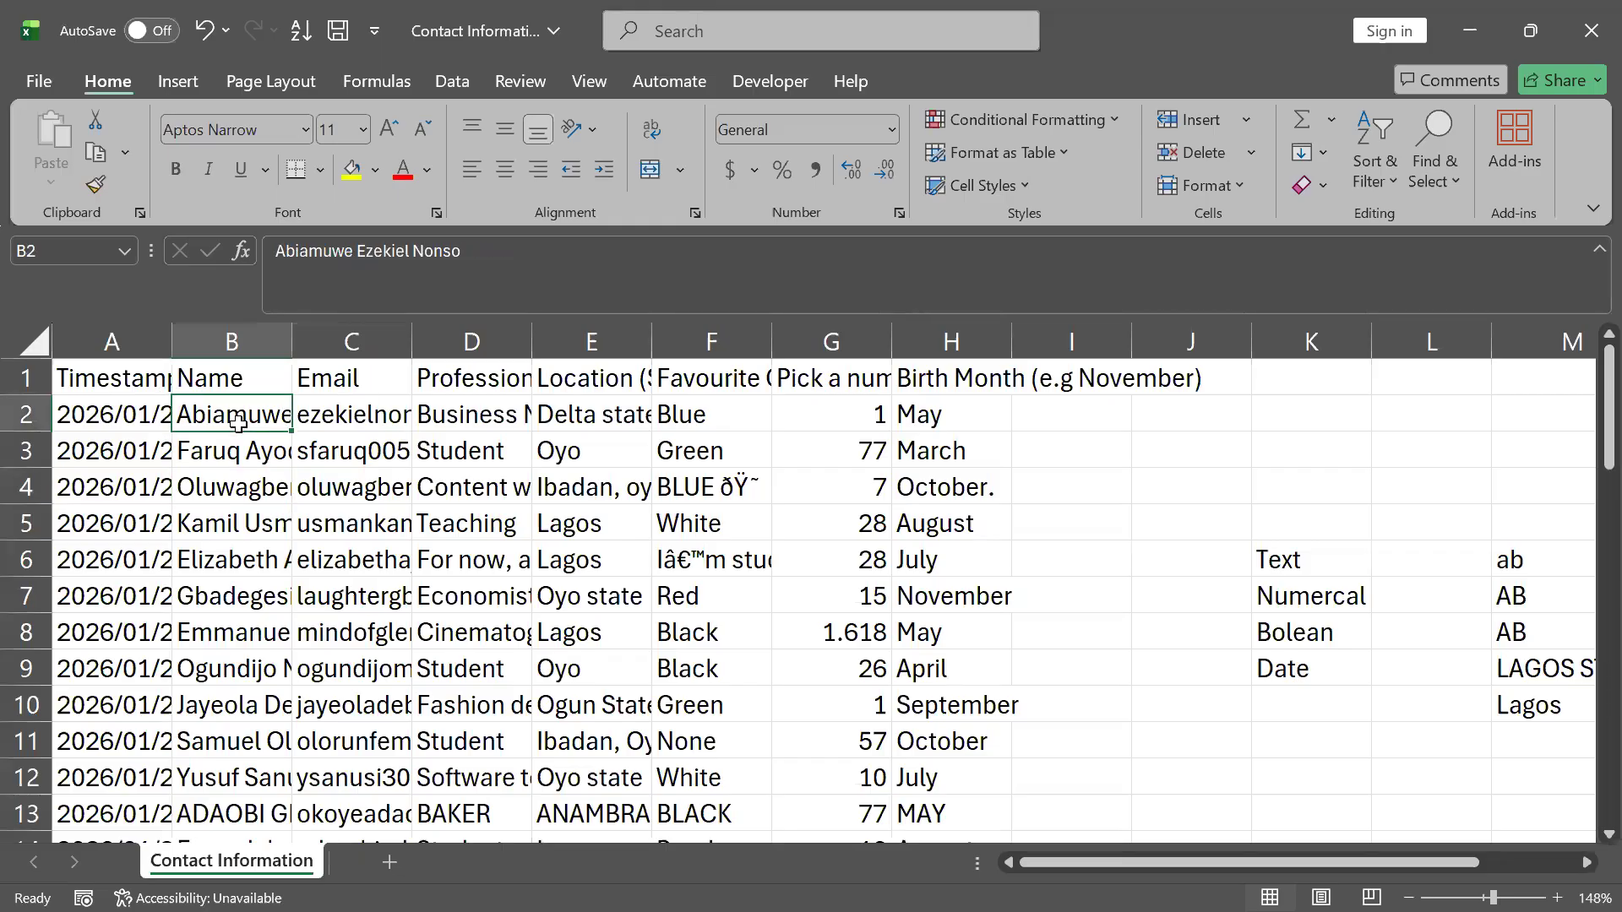
pyautogui.press('Down')
pyautogui.press('Down')
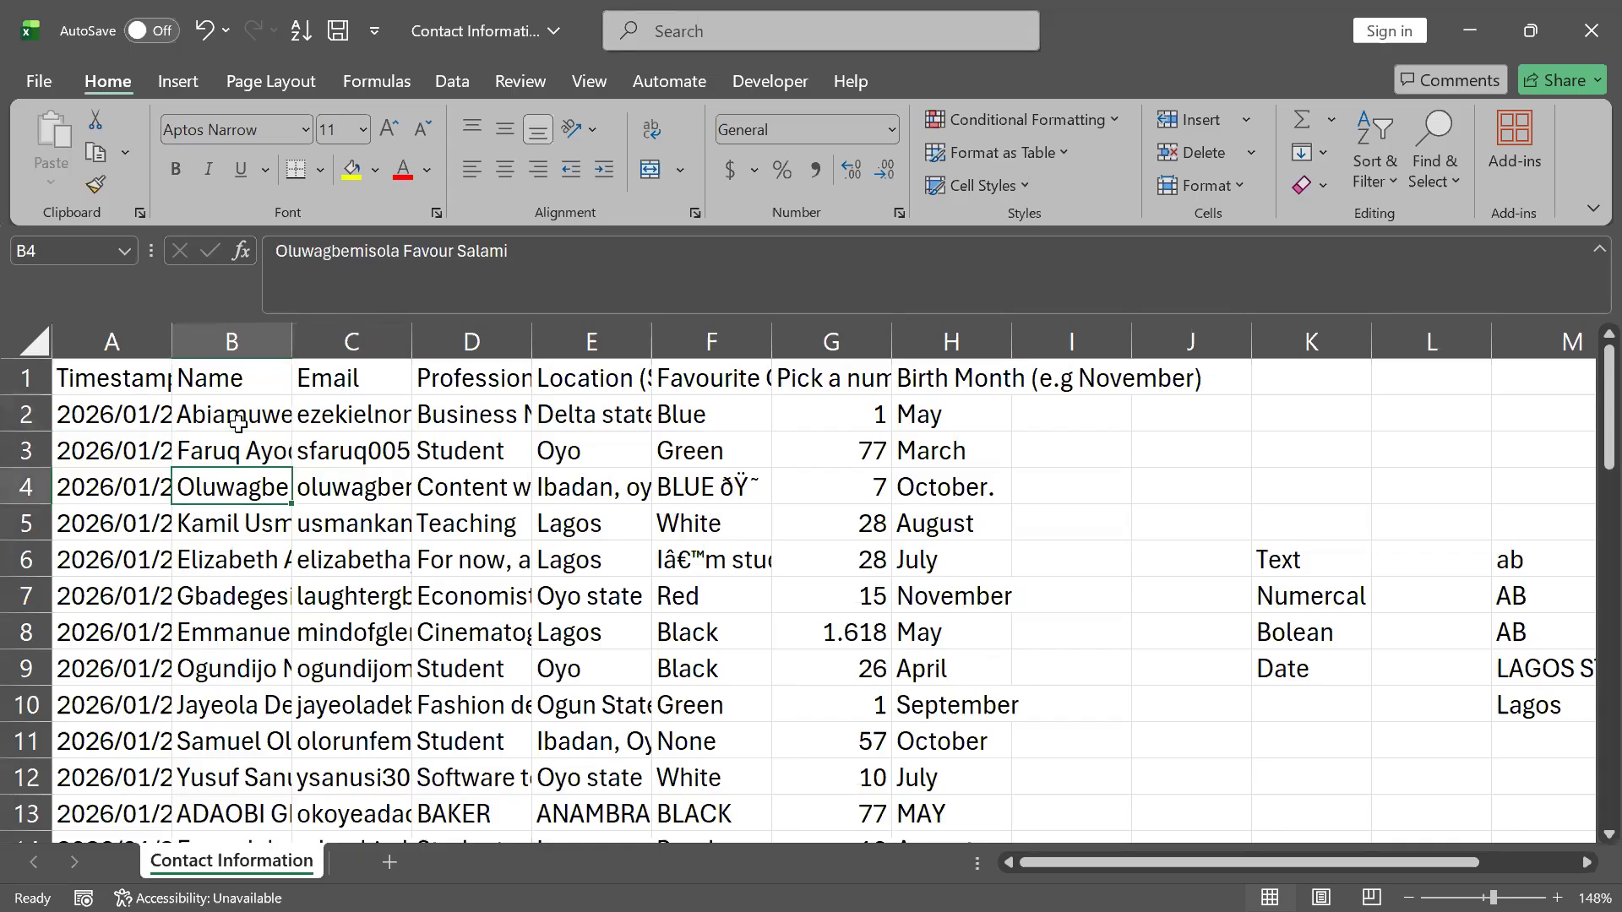
pyautogui.press('Down')
pyautogui.press('Down')
pyautogui.press('Down')
pyautogui.press('Down')
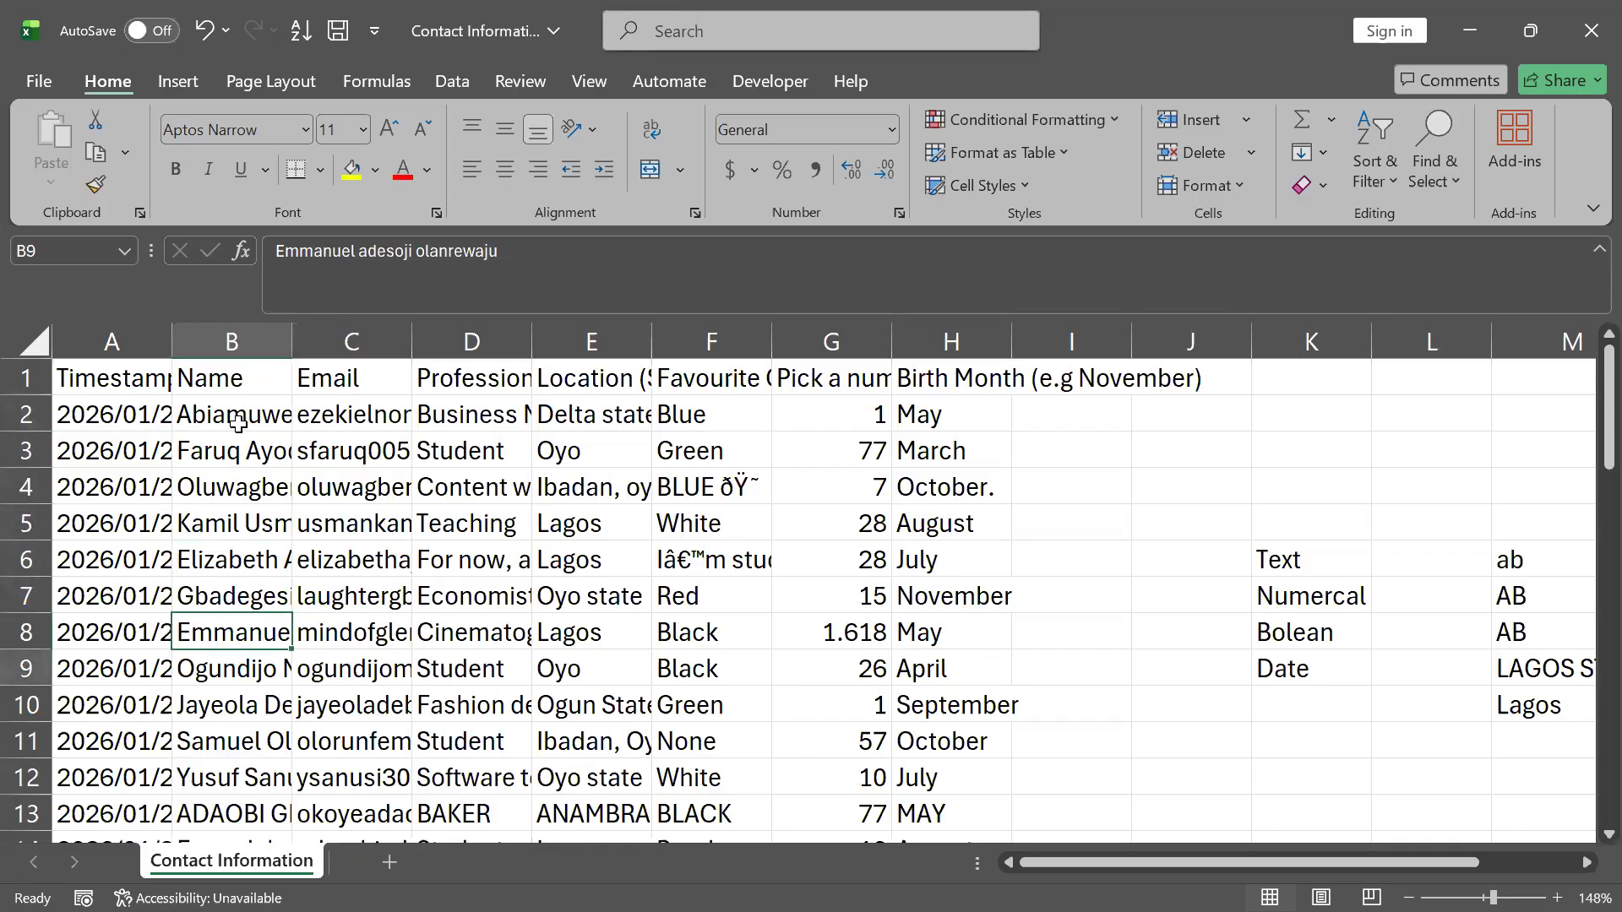
pyautogui.press('Down')
pyautogui.press('Down')
pyautogui.press('Down')
pyautogui.press('Down')
pyautogui.press('Down')
pyautogui.press('Down')
pyautogui.press('Down')
pyautogui.press('Down')
pyautogui.press('Down')
pyautogui.press('Up')
pyautogui.press('Up')
pyautogui.press('Up')
pyautogui.press('Up')
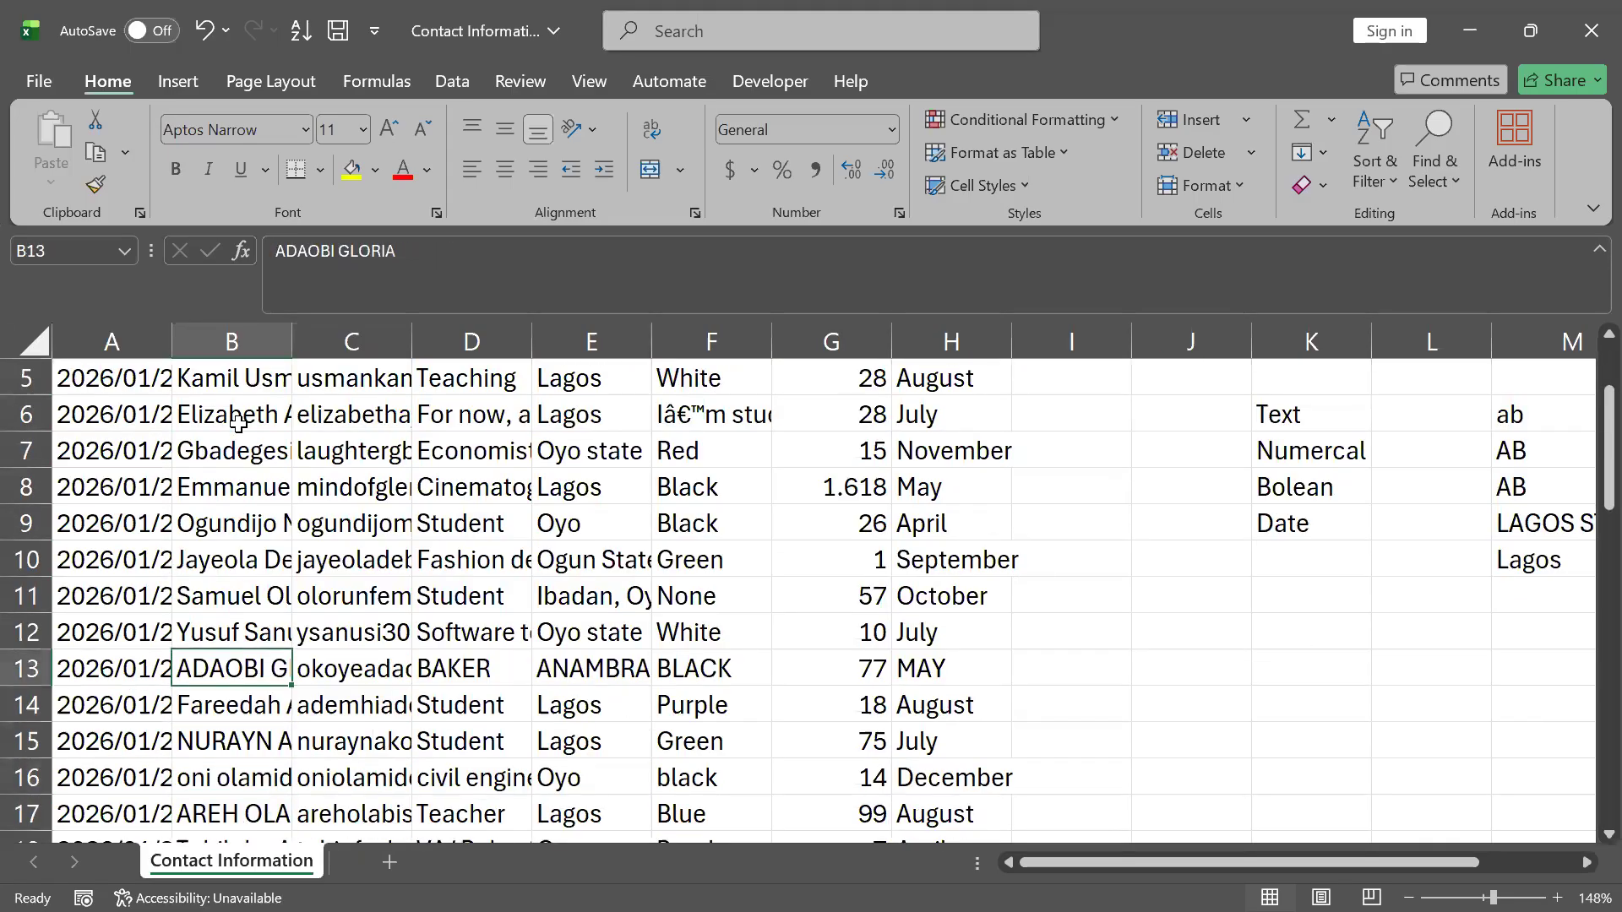
pyautogui.press('Down')
pyautogui.press('Down')
pyautogui.press('Down')
pyautogui.press('Down')
pyautogui.press('Down')
pyautogui.press('Down')
pyautogui.press('Down')
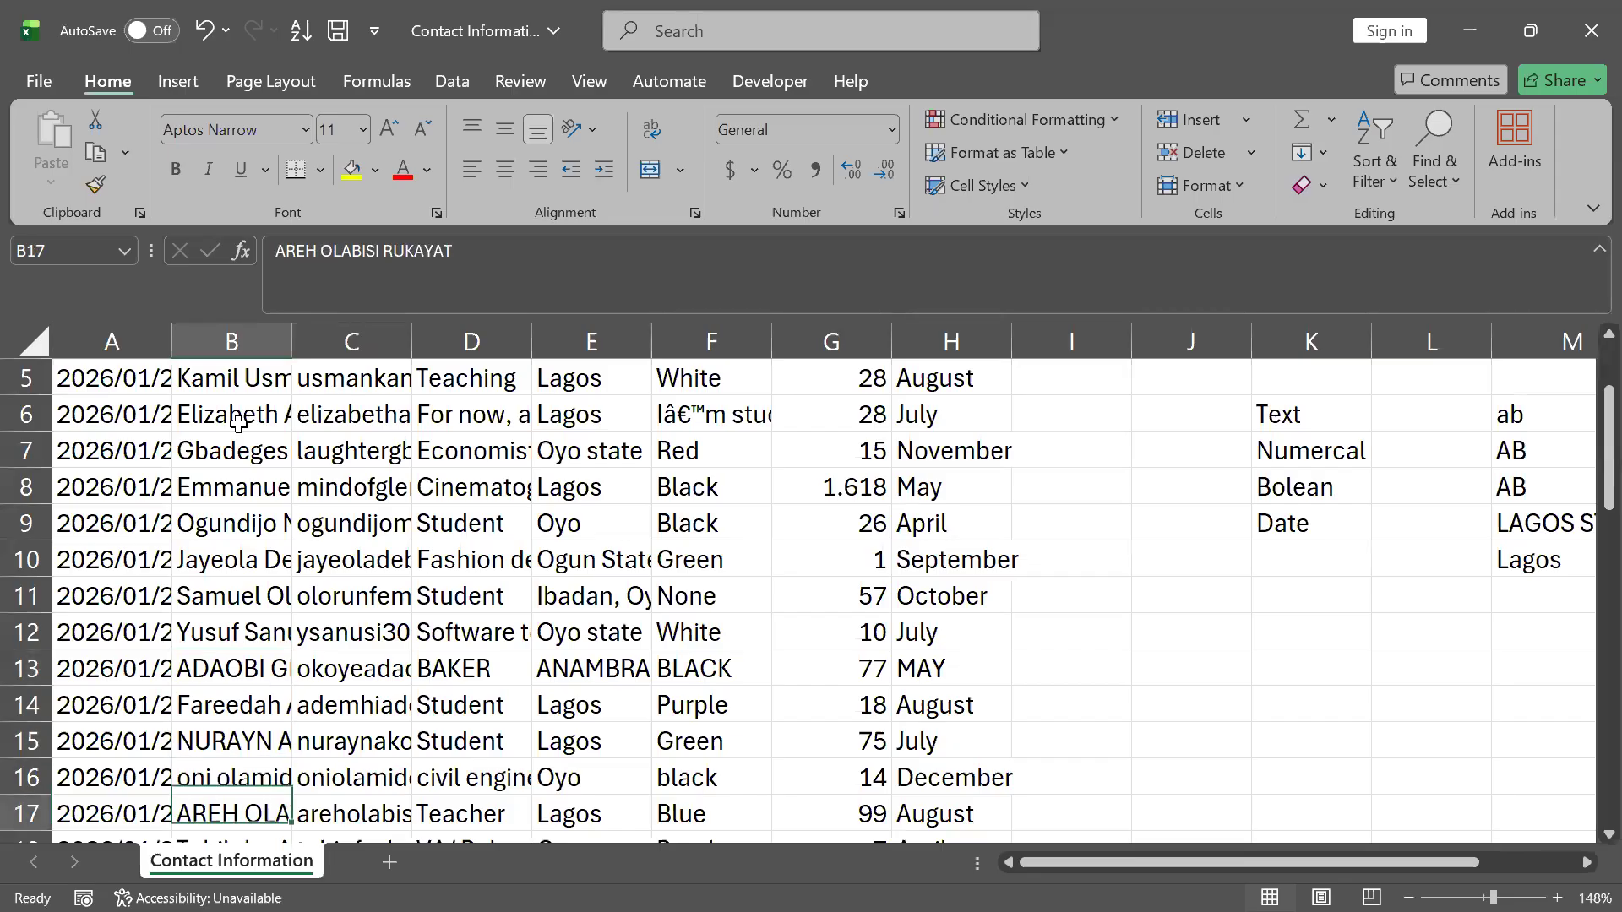
pyautogui.press('Down')
pyautogui.press('Down')
pyautogui.press('Down')
pyautogui.press('Down')
pyautogui.press('Down')
pyautogui.press('Down')
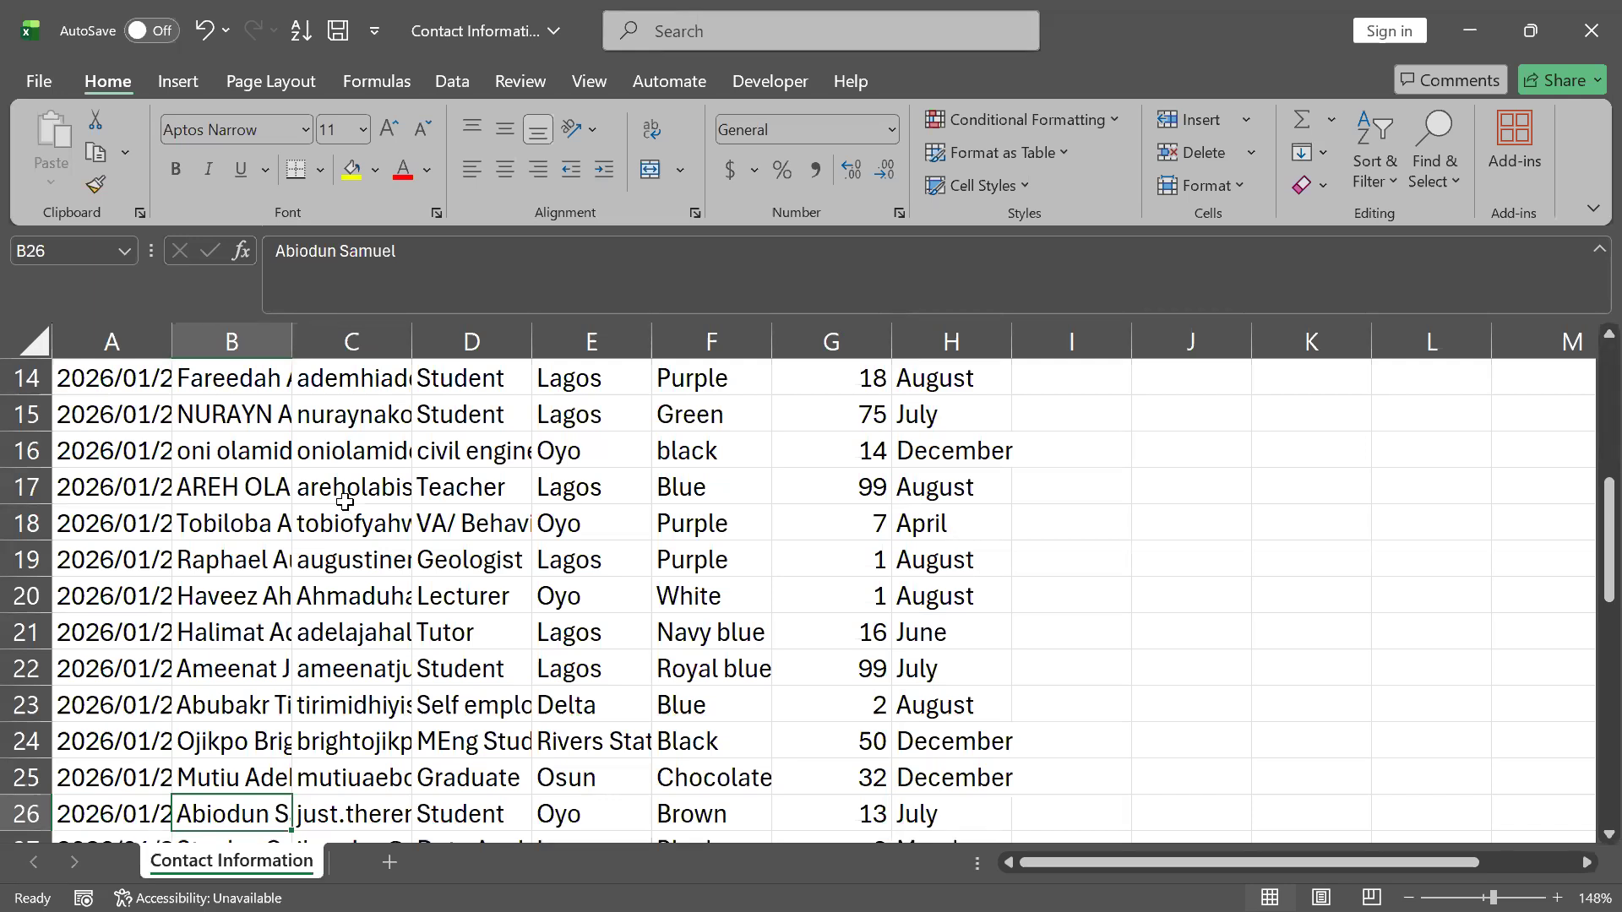
# - Review the list of data types in K6:K9, from Text and Numercal to Date
pyautogui.scroll(5, 345, 501)
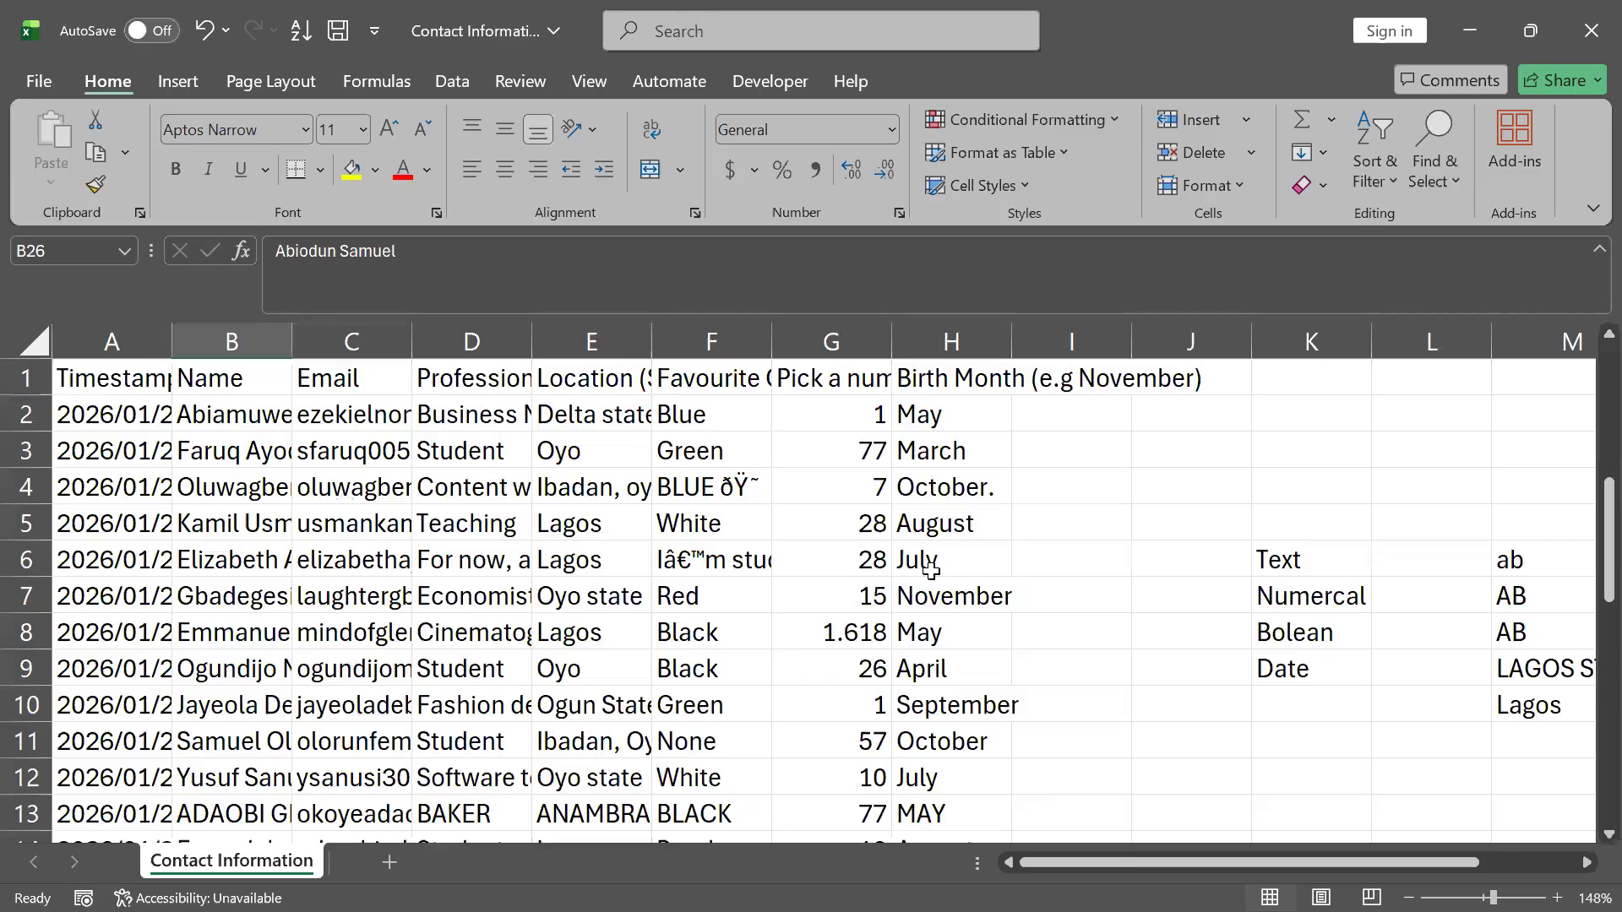
pyautogui.hscroll(3, 938, 591)
pyautogui.hscroll(-3, 941, 594)
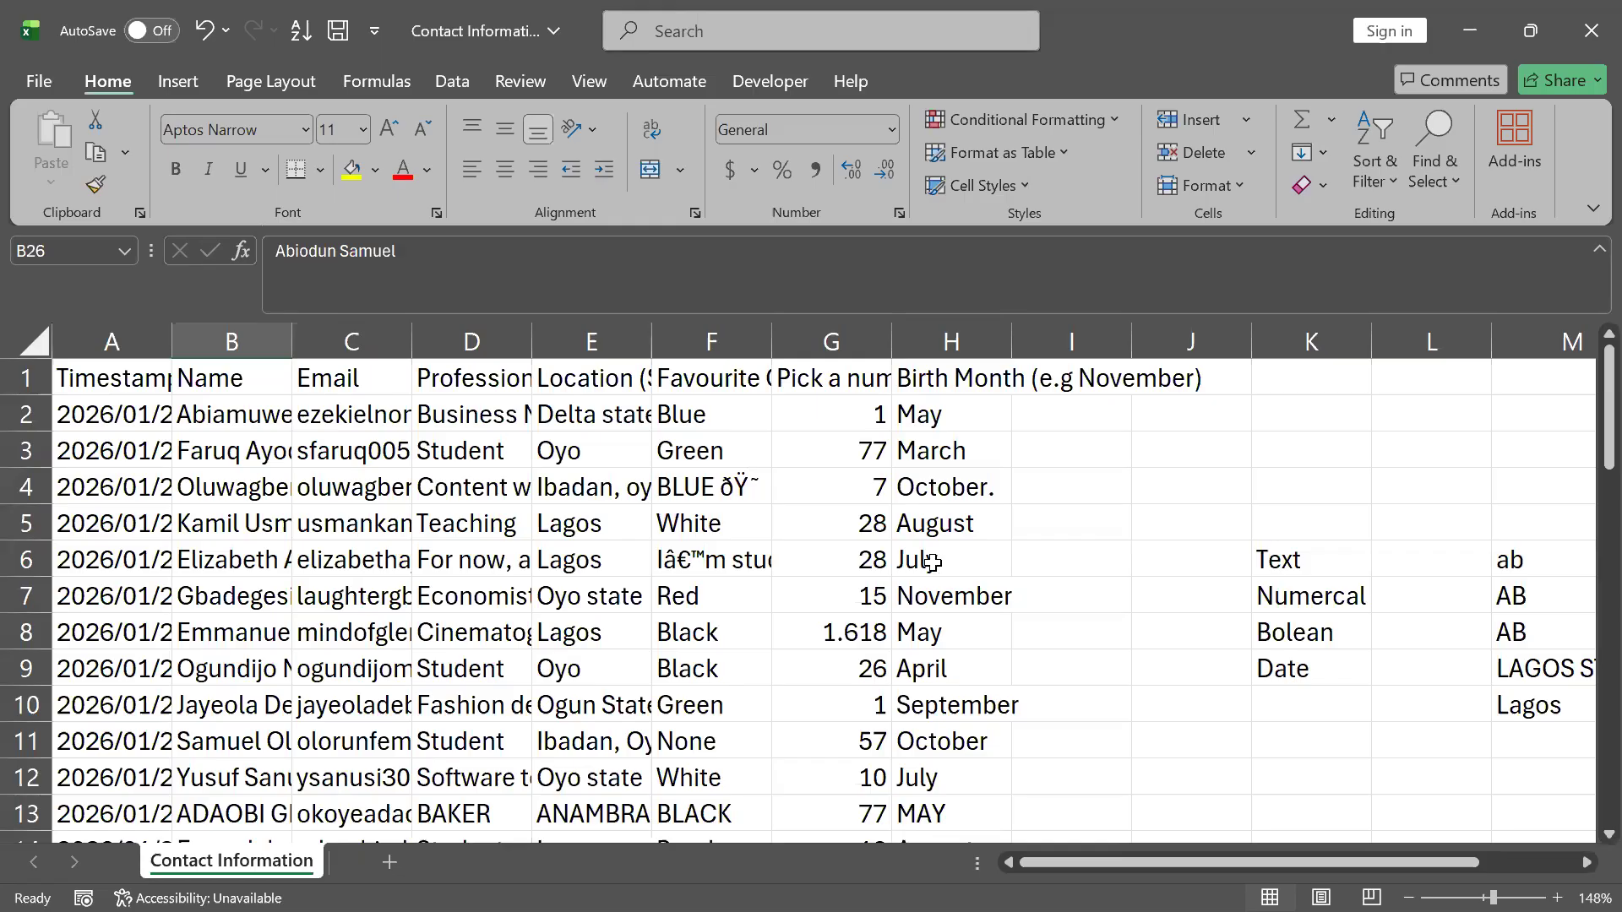
pyautogui.click(1293, 573)
pyautogui.moveTo(1293, 573); pyautogui.dragTo(1312, 661)
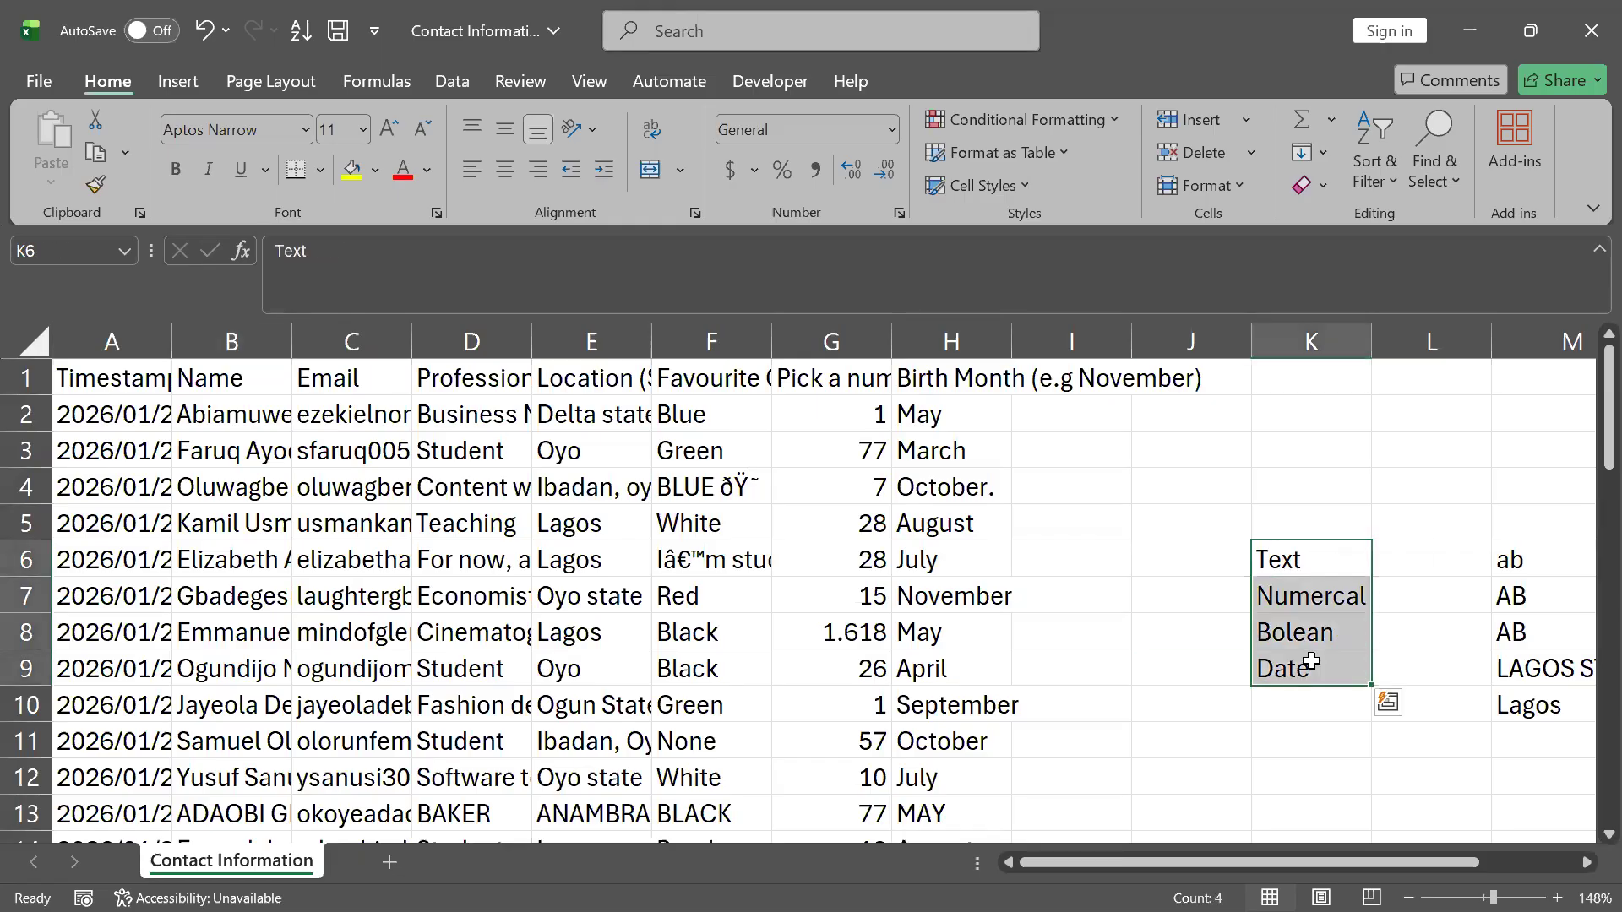
pyautogui.click(1289, 559)
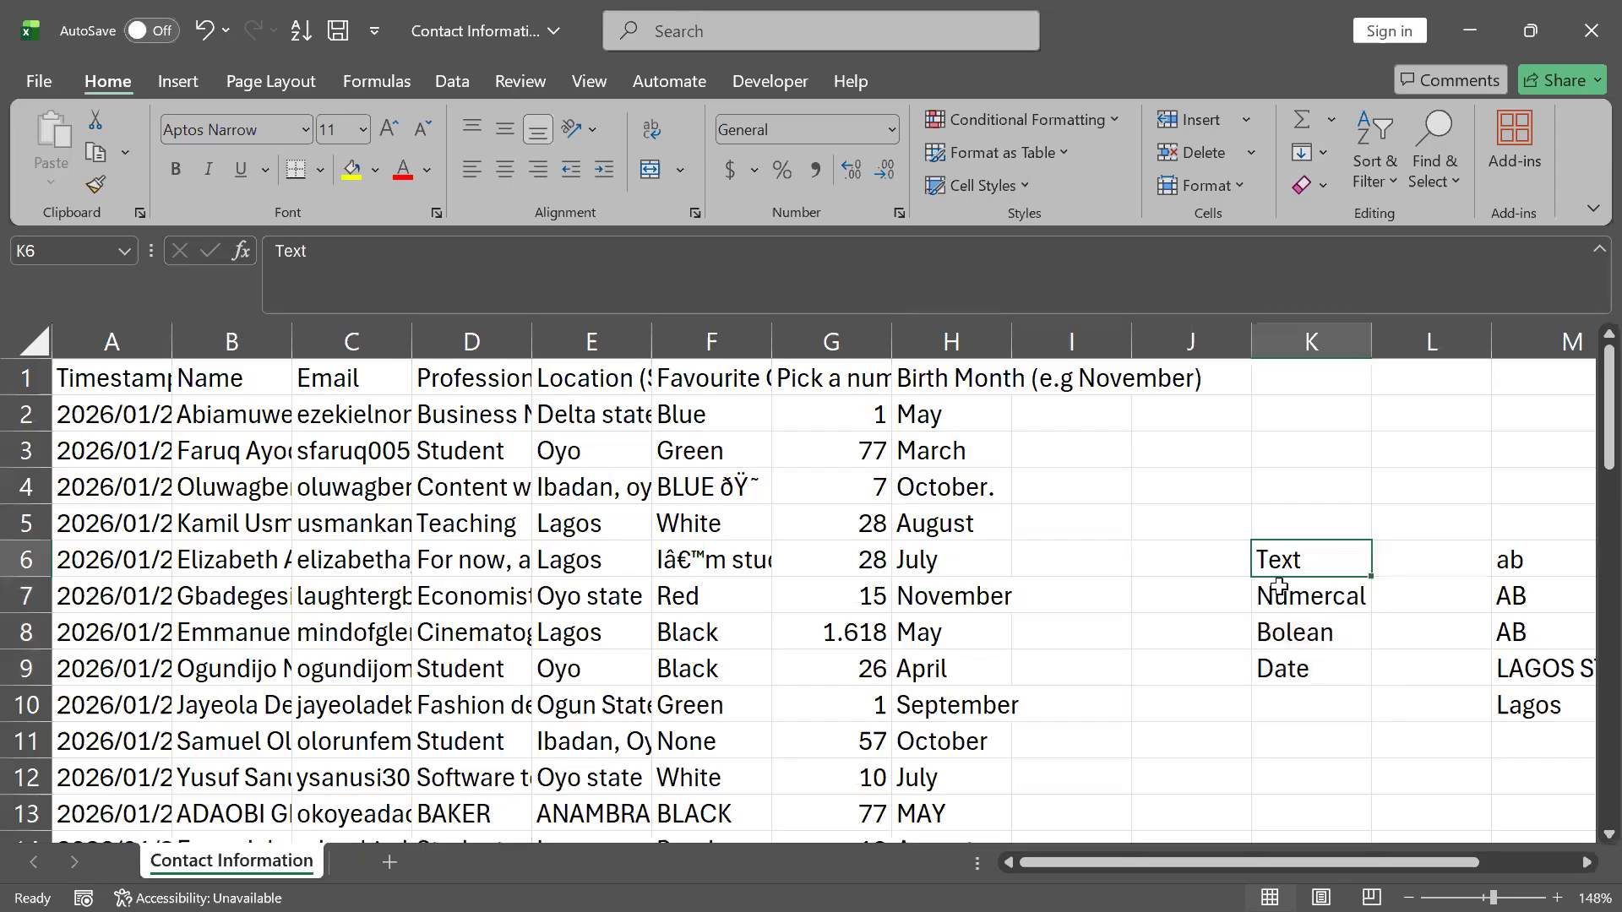
pyautogui.click(1274, 594)
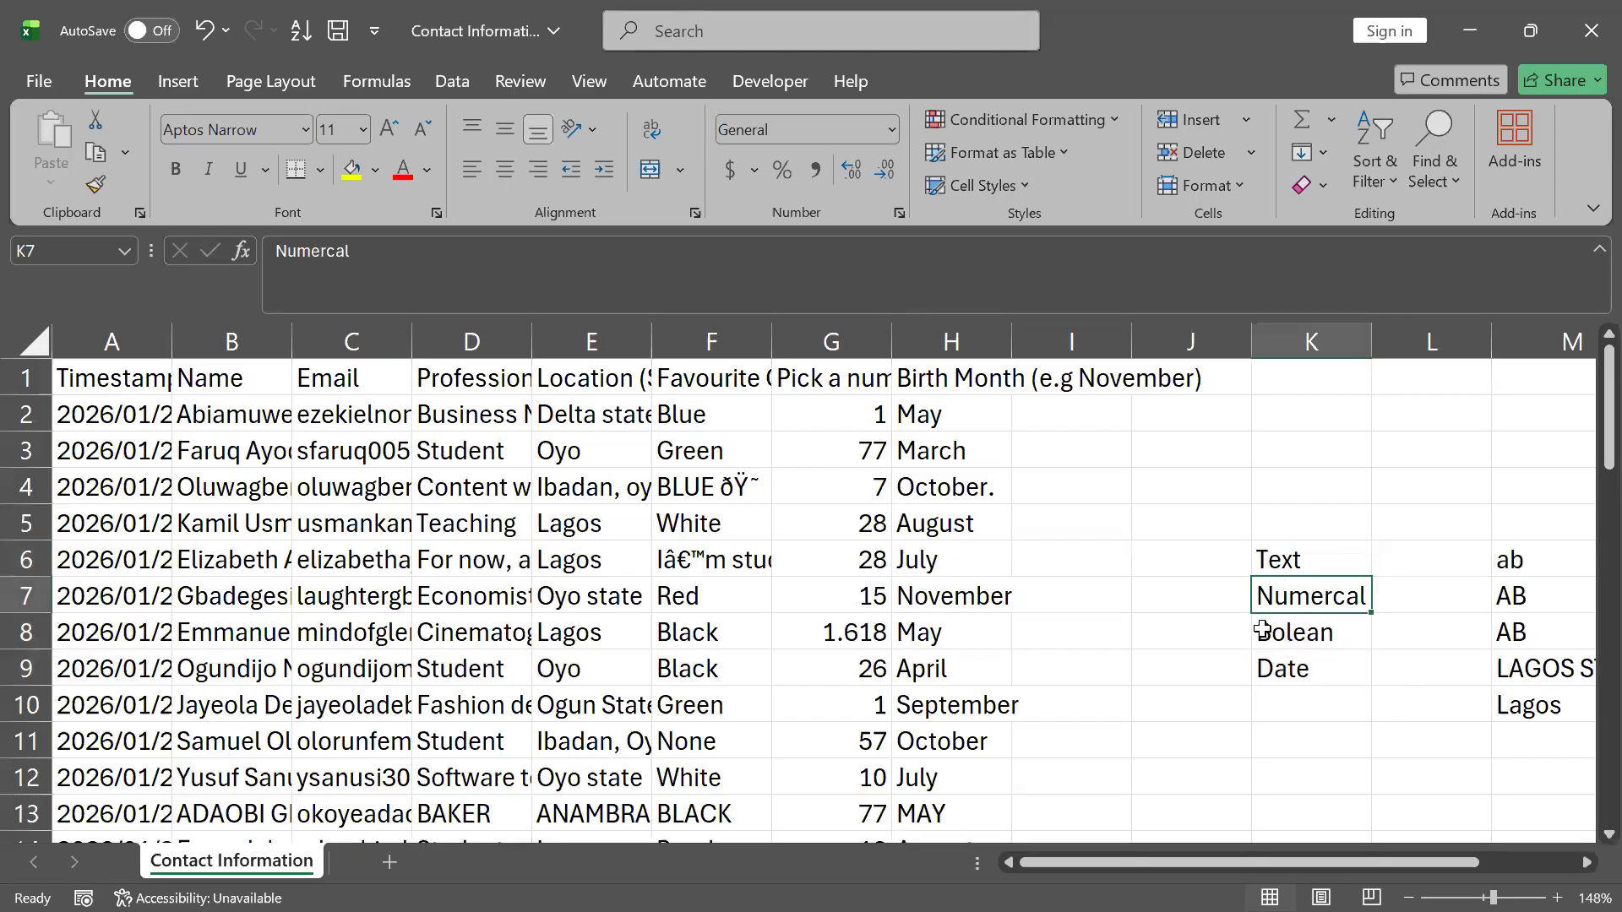
pyautogui.click(1281, 663)
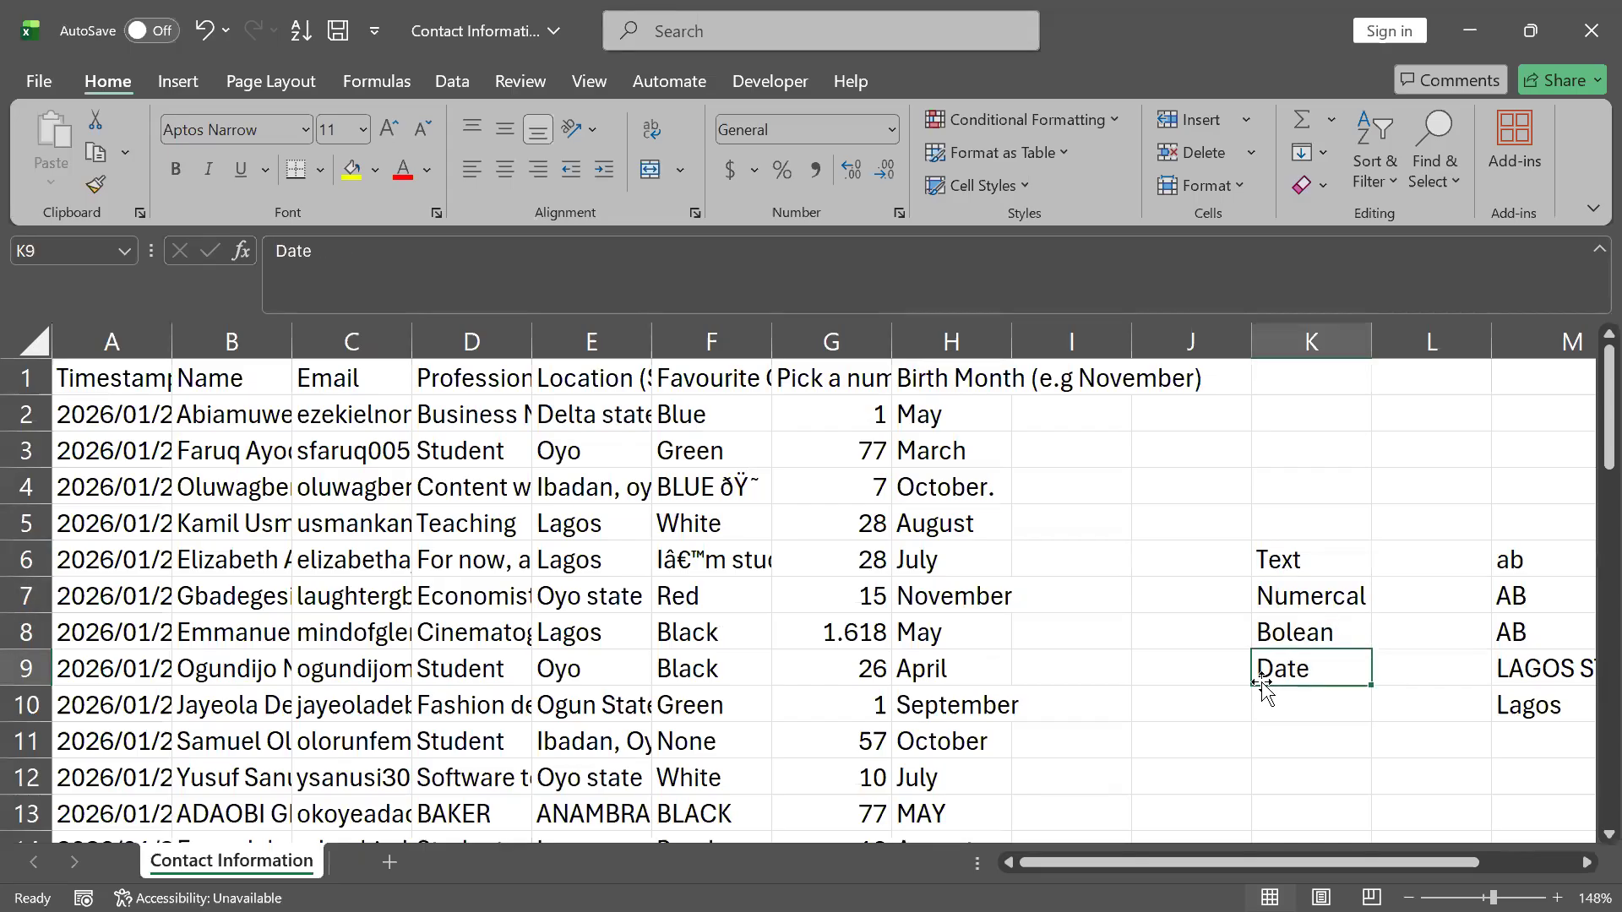
# - Examine the date, time and GMT offset portions of the timestamp in cell A2
pyautogui.scroll(-2, 1136, 727)
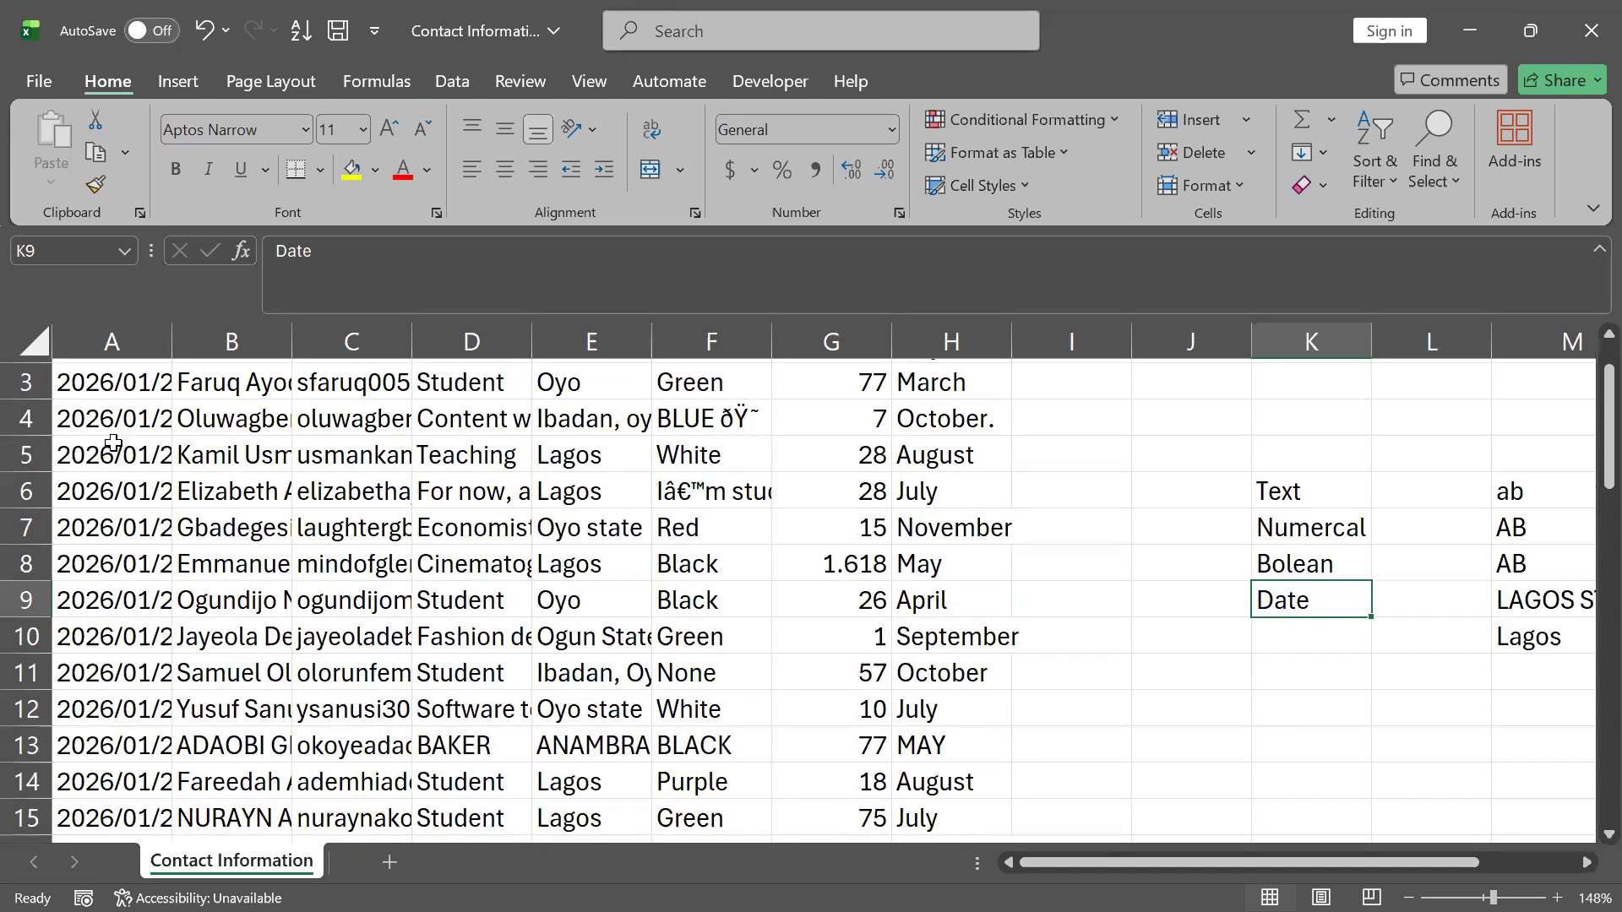
pyautogui.scroll(1, 114, 443)
pyautogui.click(117, 411)
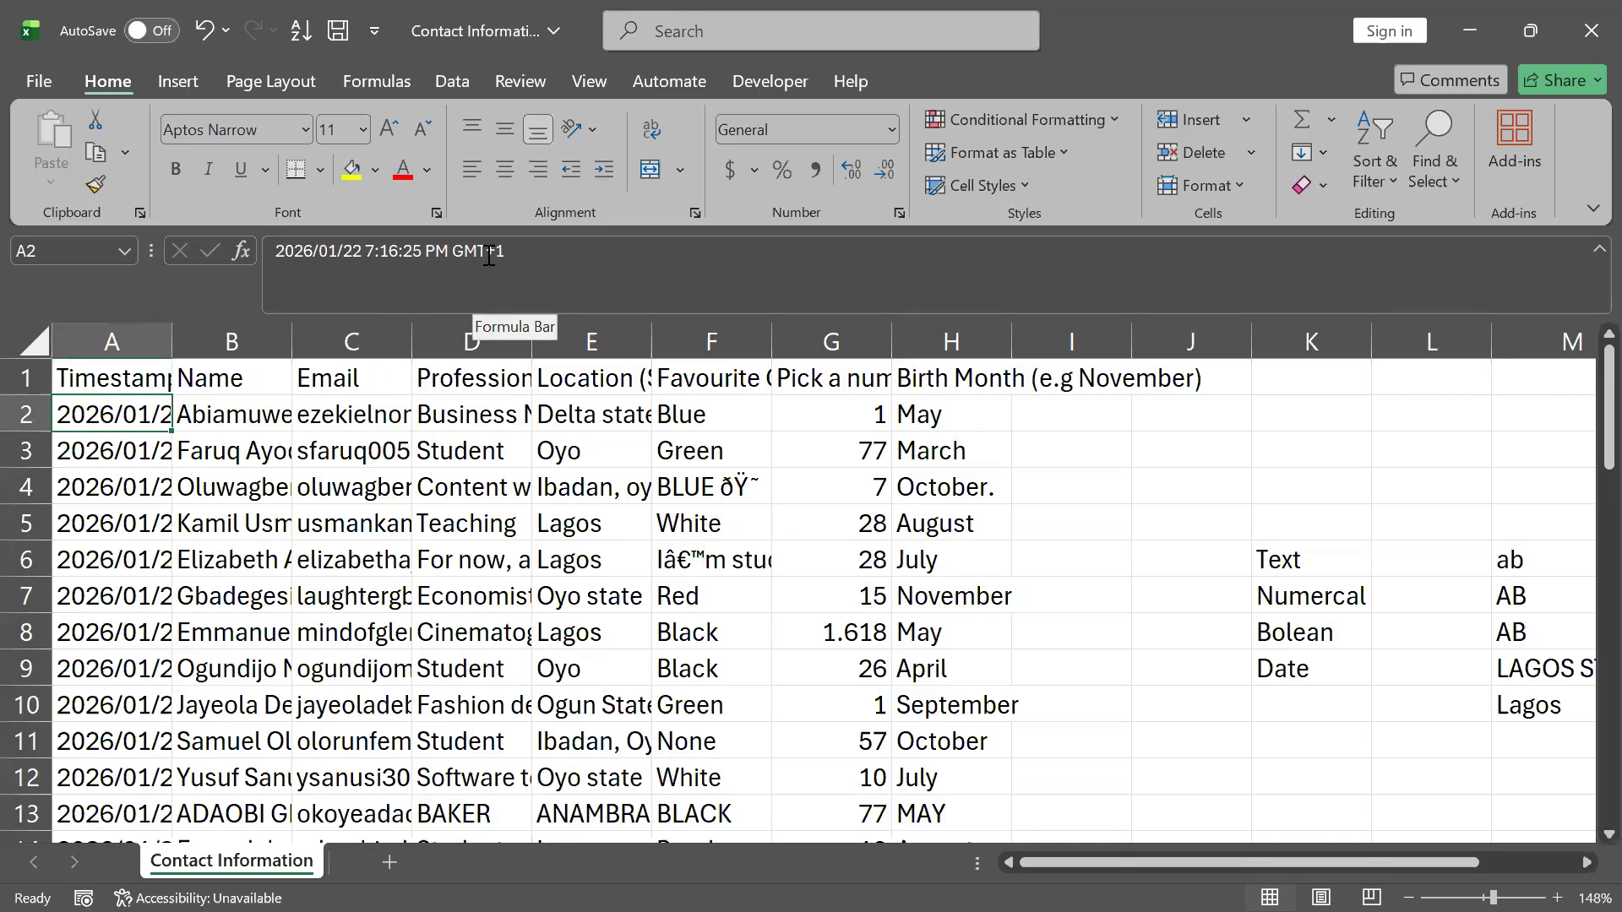
pyautogui.moveTo(533, 253); pyautogui.dragTo(246, 253)
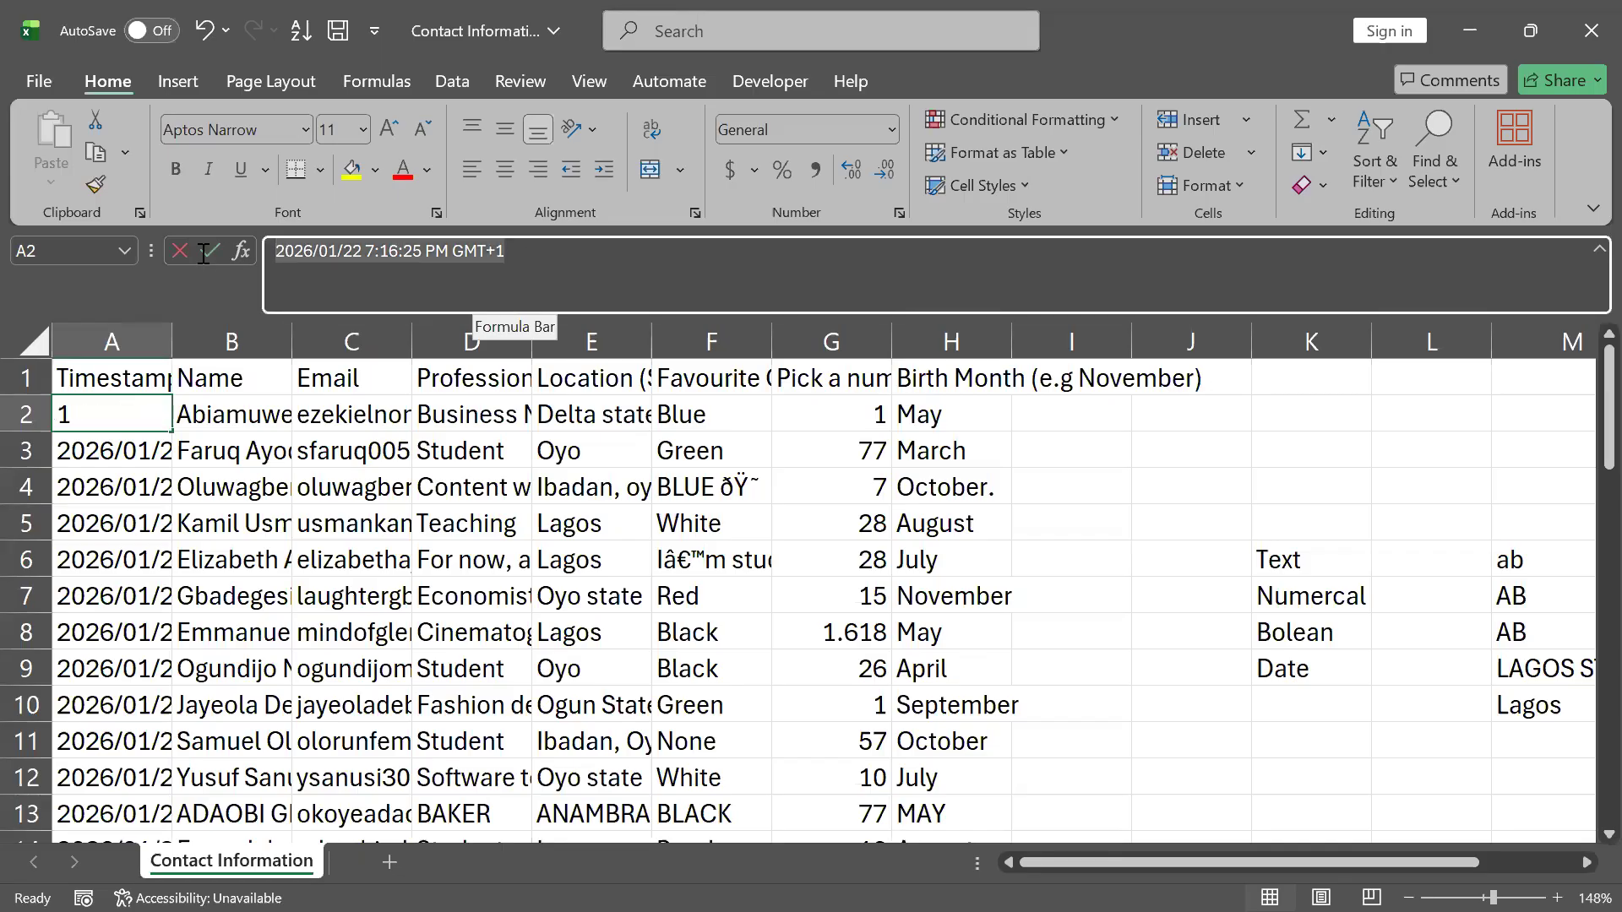
pyautogui.click(319, 270)
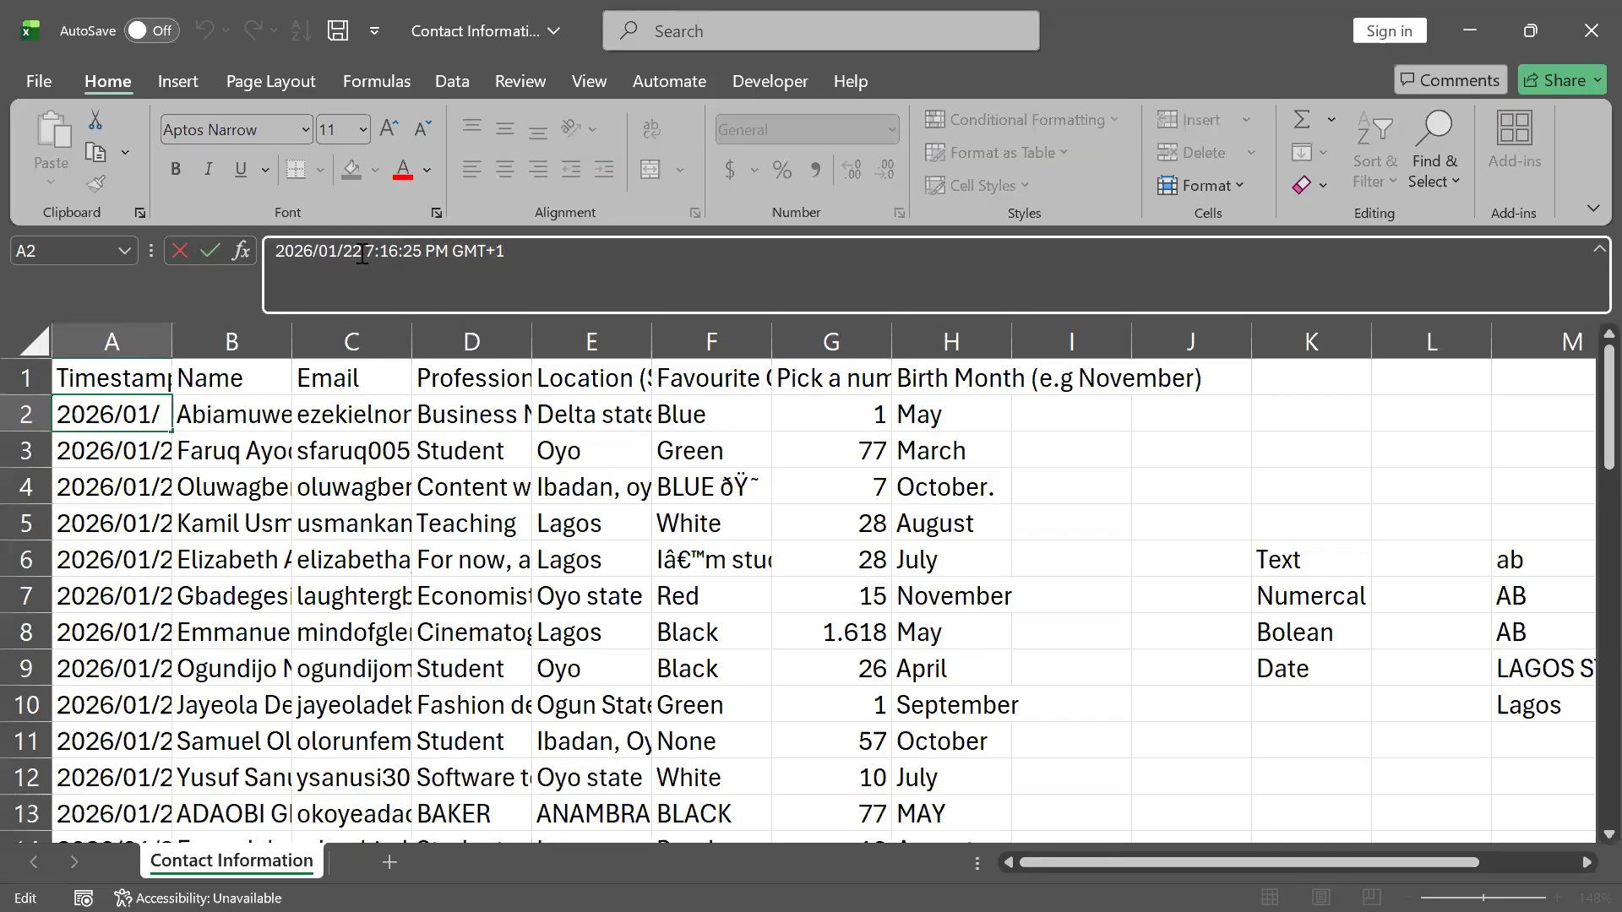
pyautogui.moveTo(362, 253); pyautogui.dragTo(252, 250)
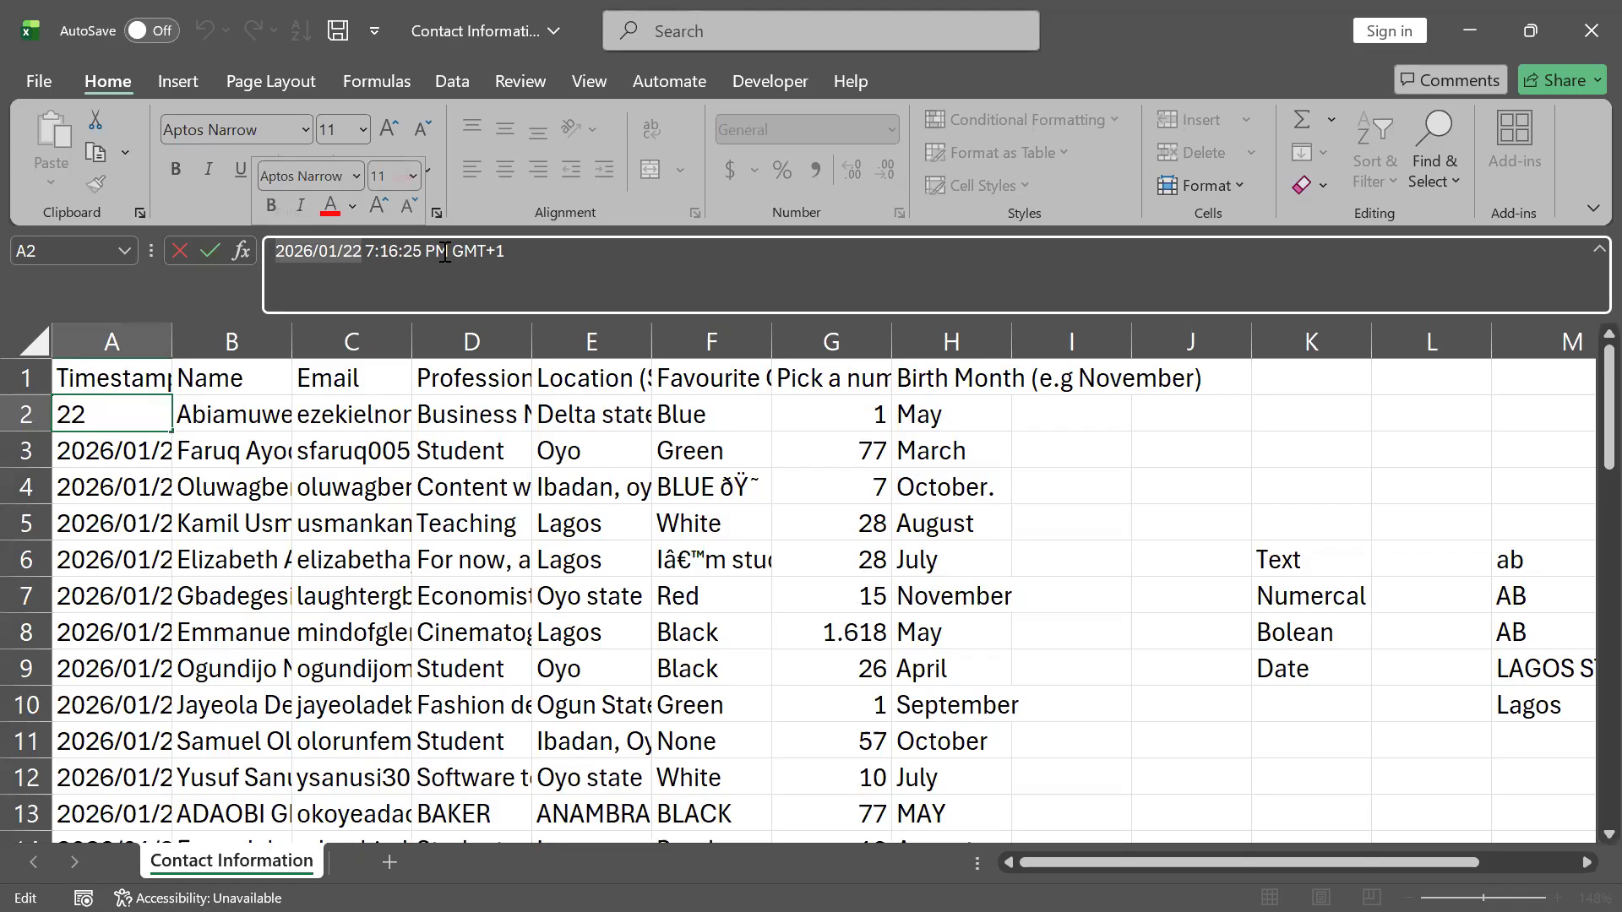
pyautogui.moveTo(447, 253); pyautogui.dragTo(365, 253)
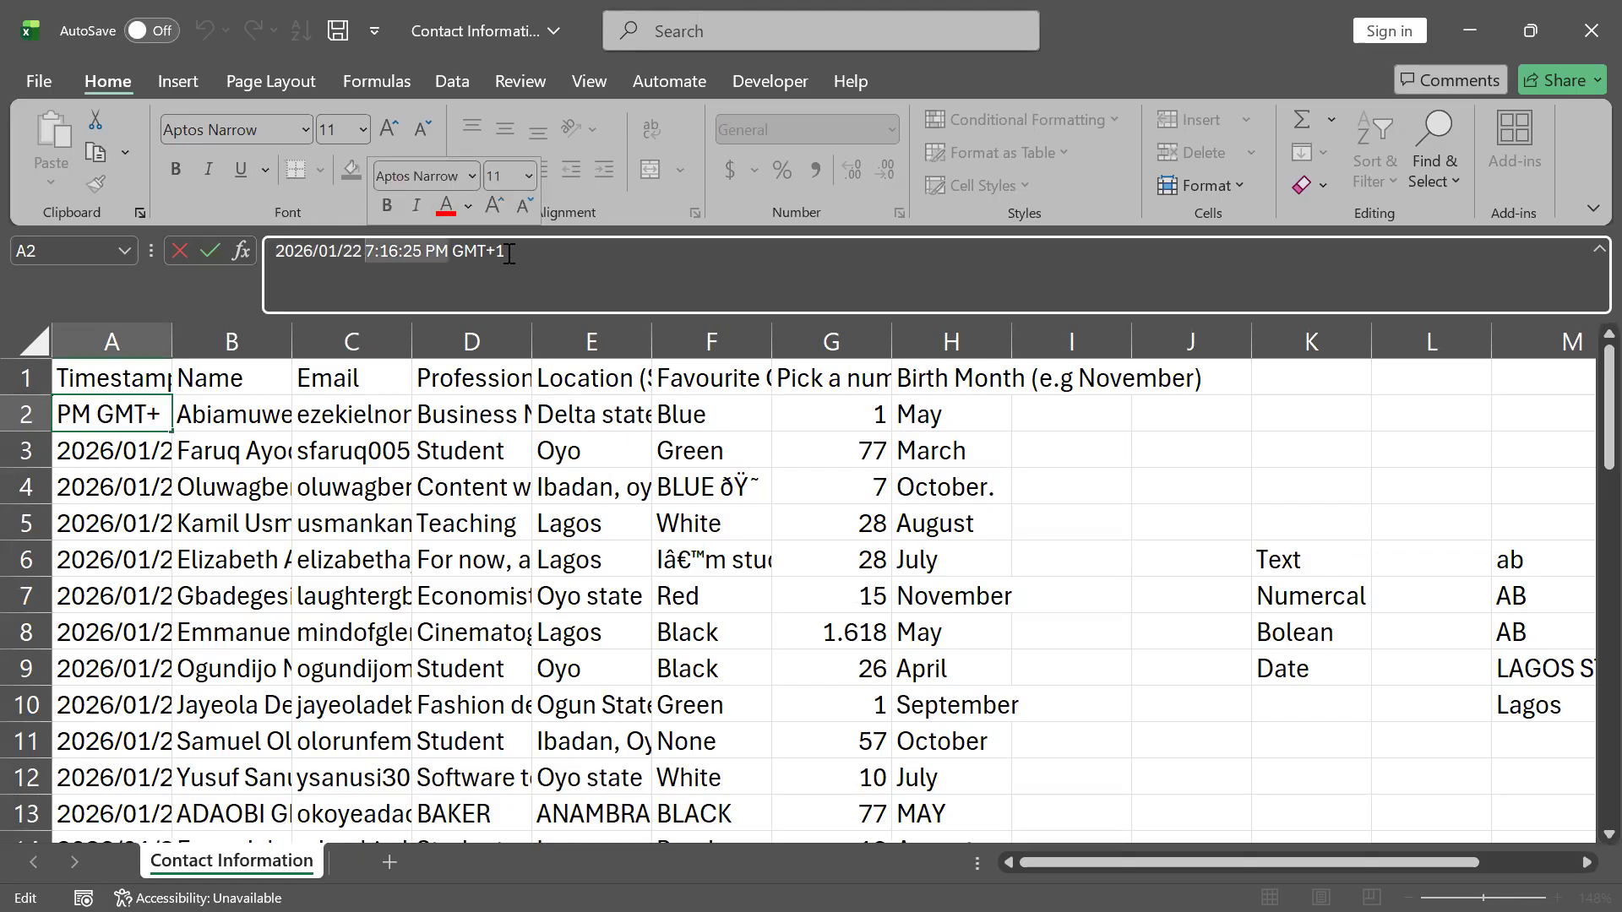
pyautogui.moveTo(522, 250); pyautogui.dragTo(456, 250)
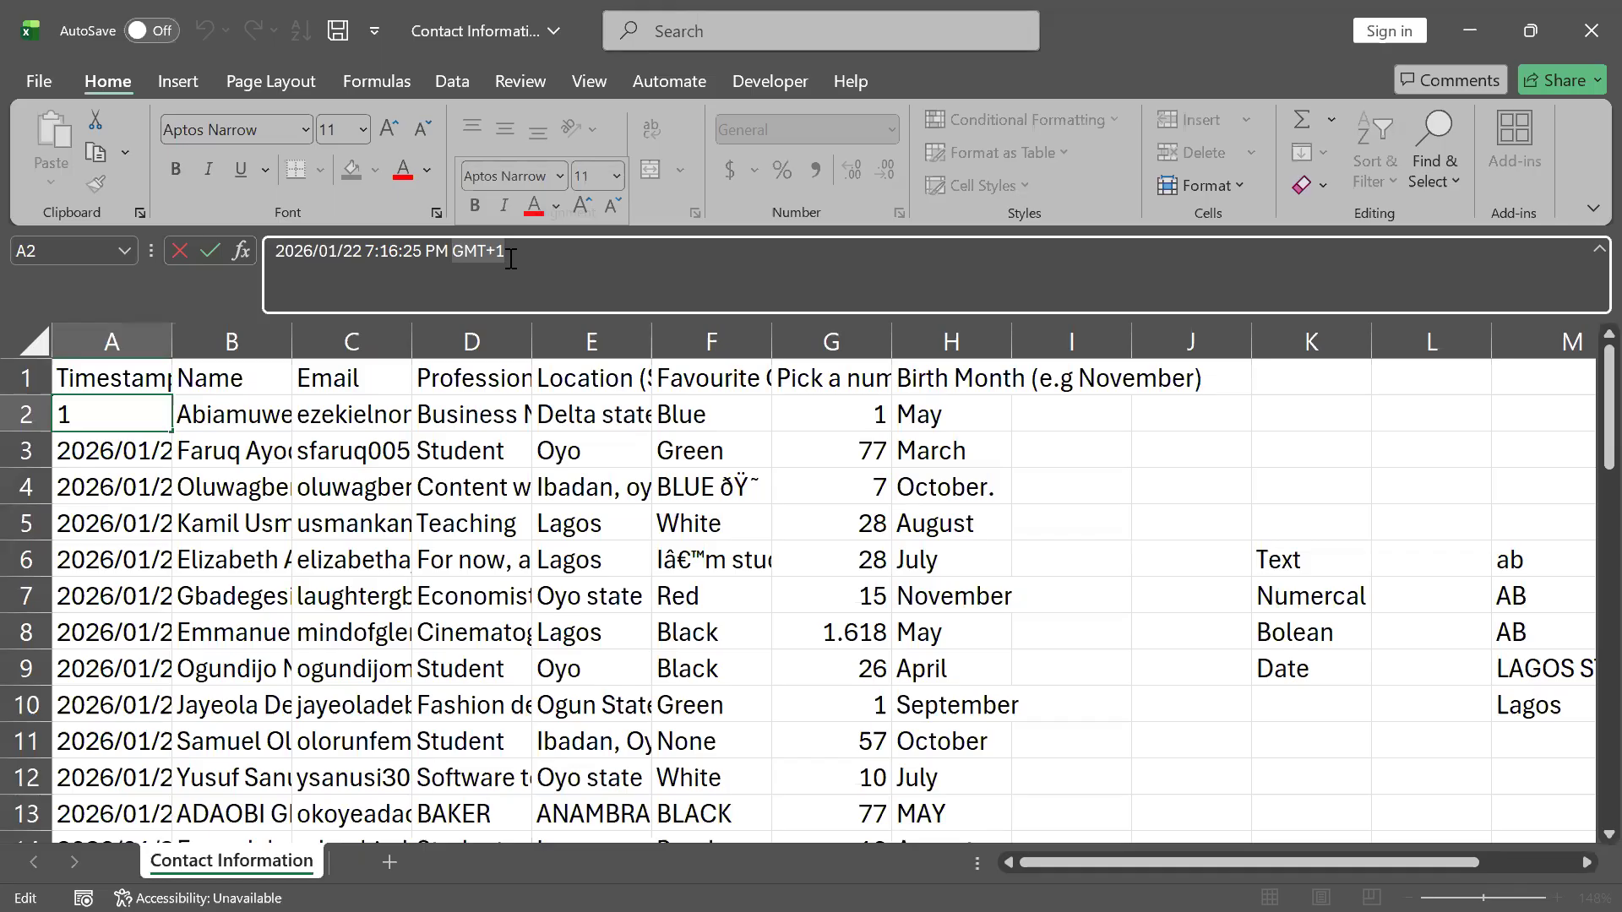
pyautogui.click(511, 260)
pyautogui.moveTo(510, 260); pyautogui.dragTo(372, 255)
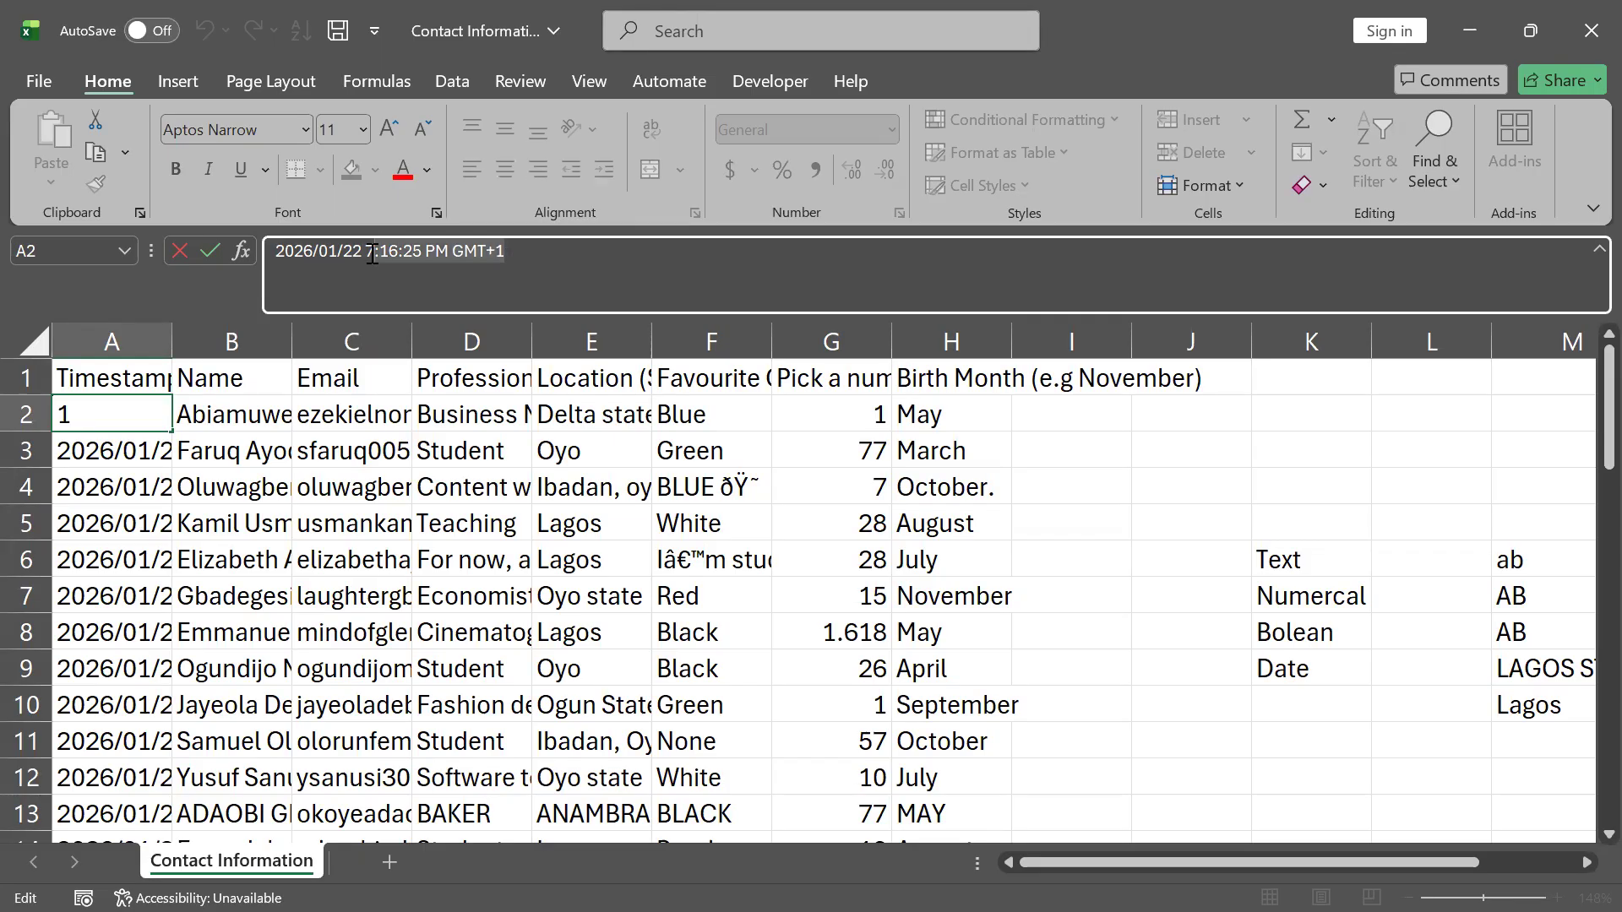
pyautogui.click(97, 402)
pyautogui.press('Escape')
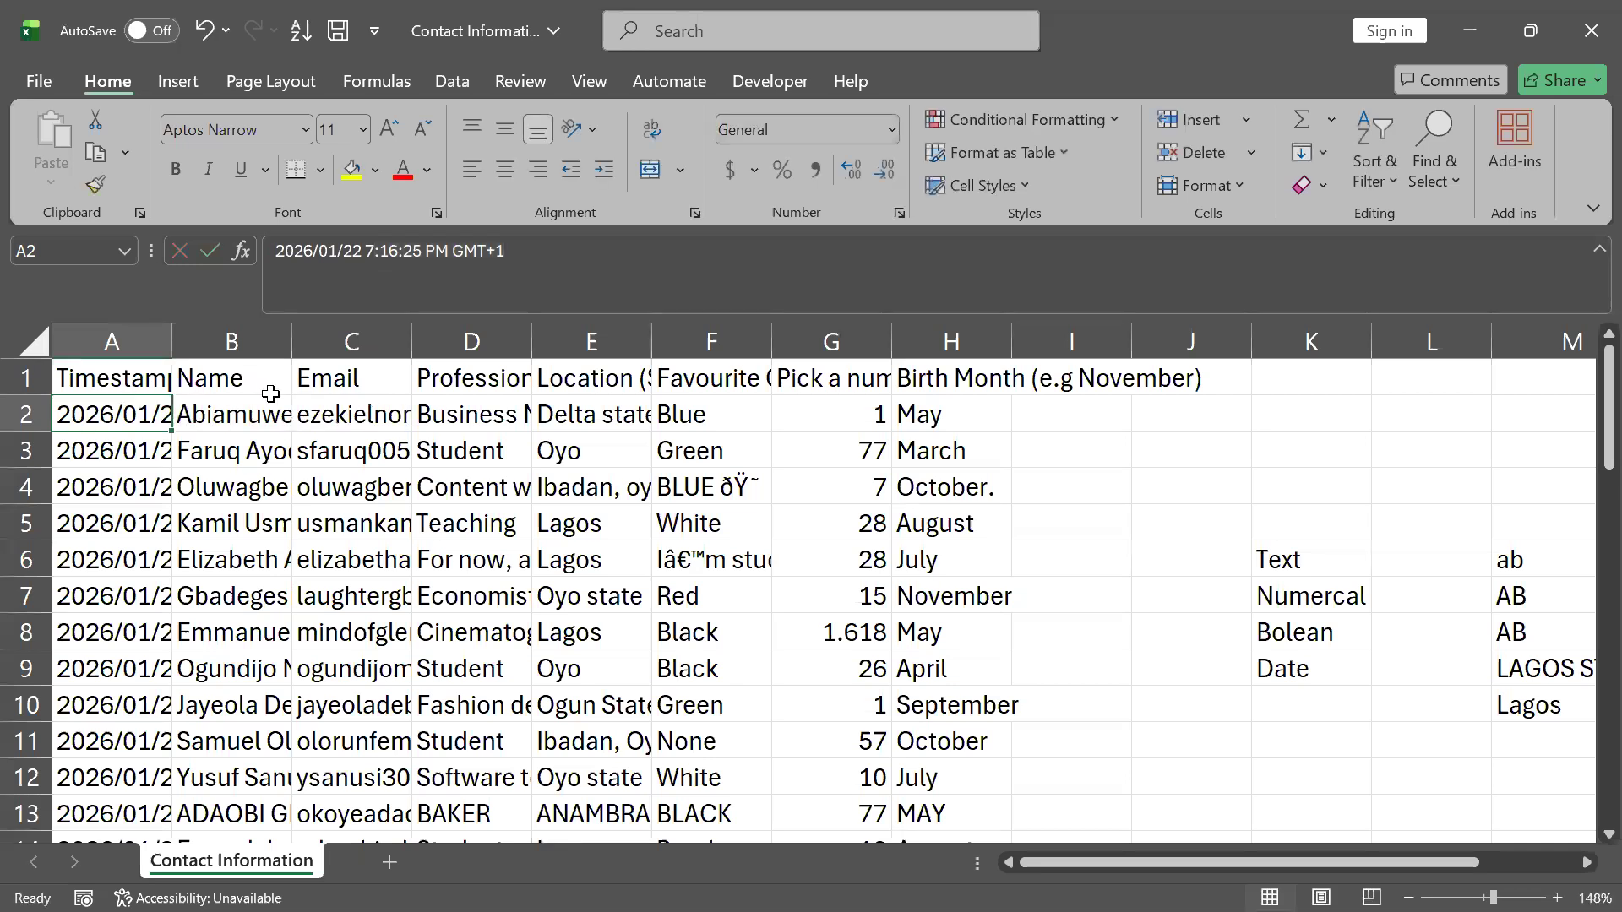
# - Compare the date portion of the A2 timestamp with the date and time in A3
pyautogui.write('1/')
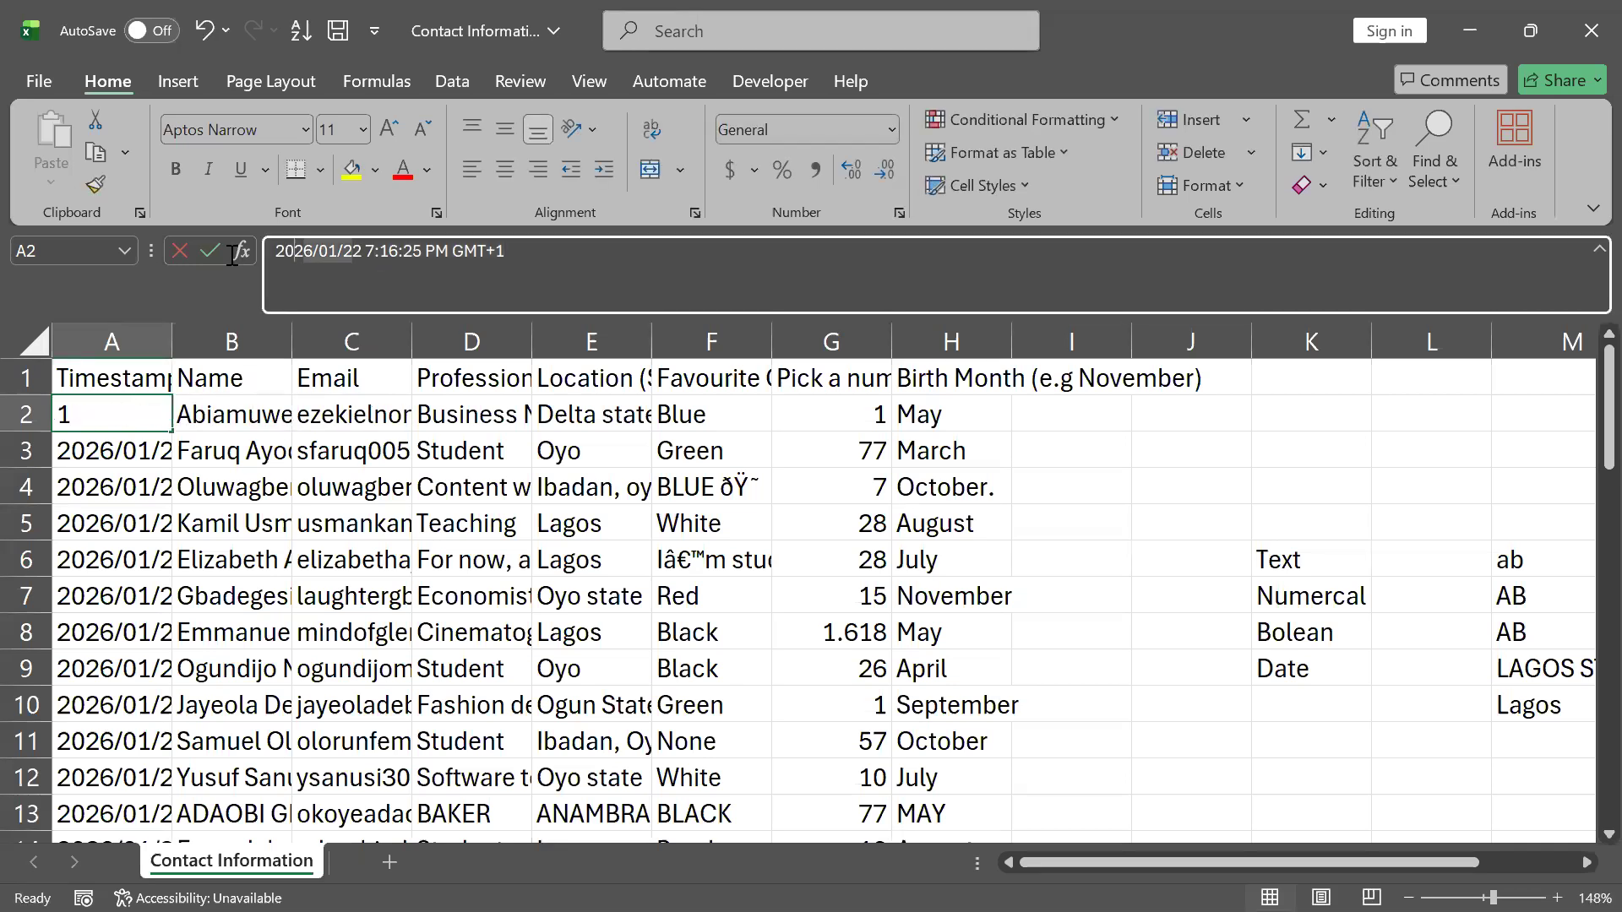
pyautogui.write('22')
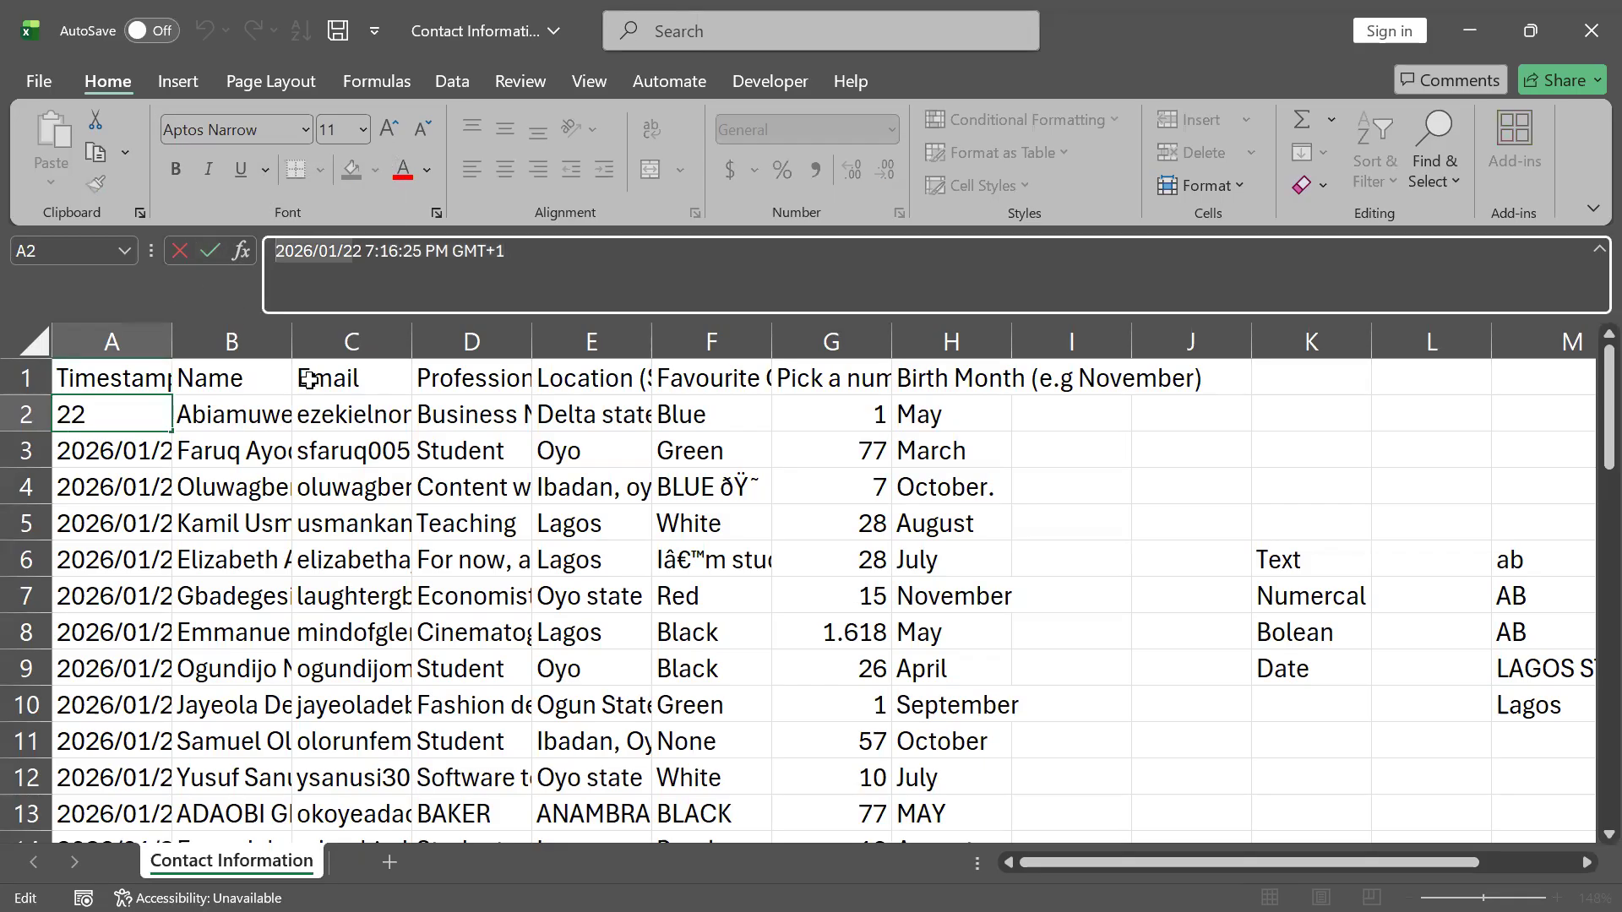
pyautogui.press('Escape')
pyautogui.click(143, 340)
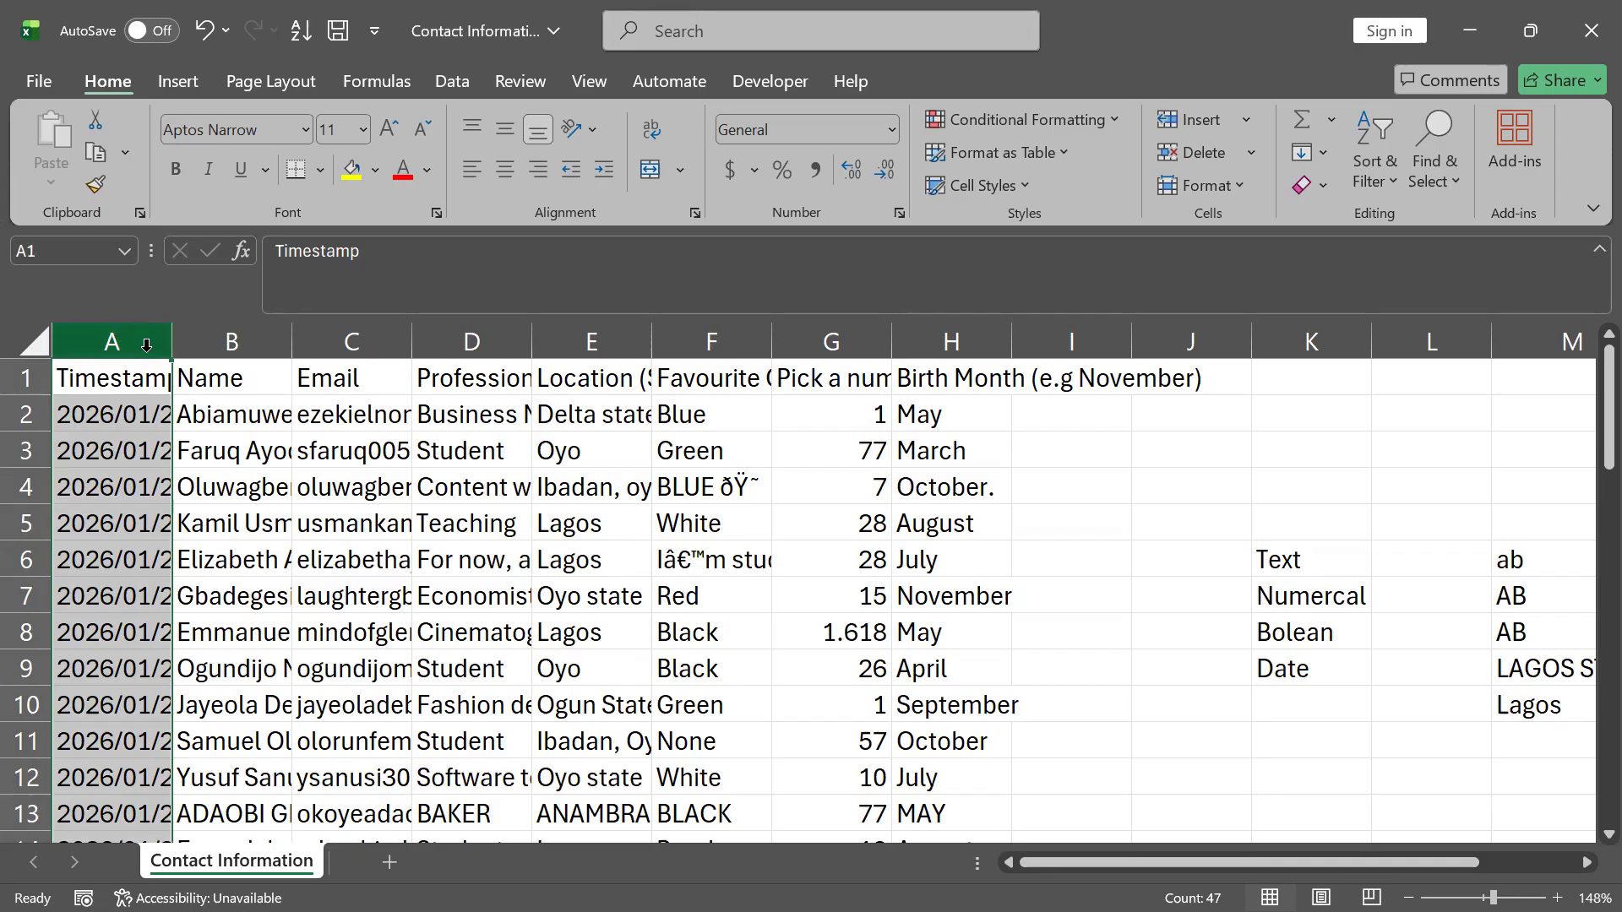
pyautogui.click(85, 447)
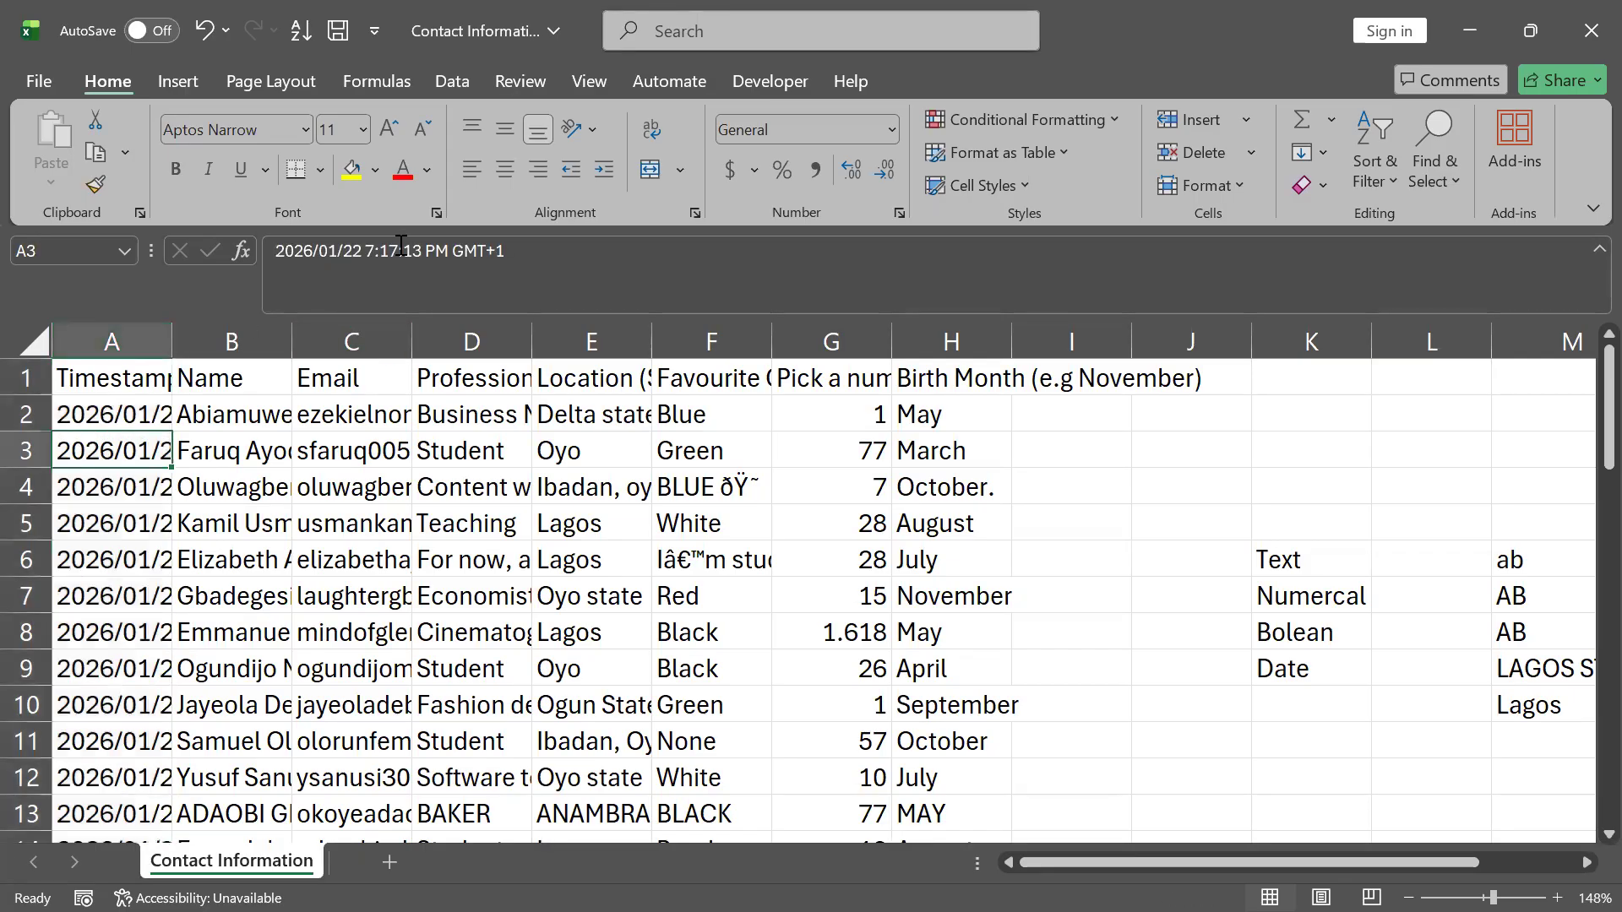
pyautogui.click(366, 248)
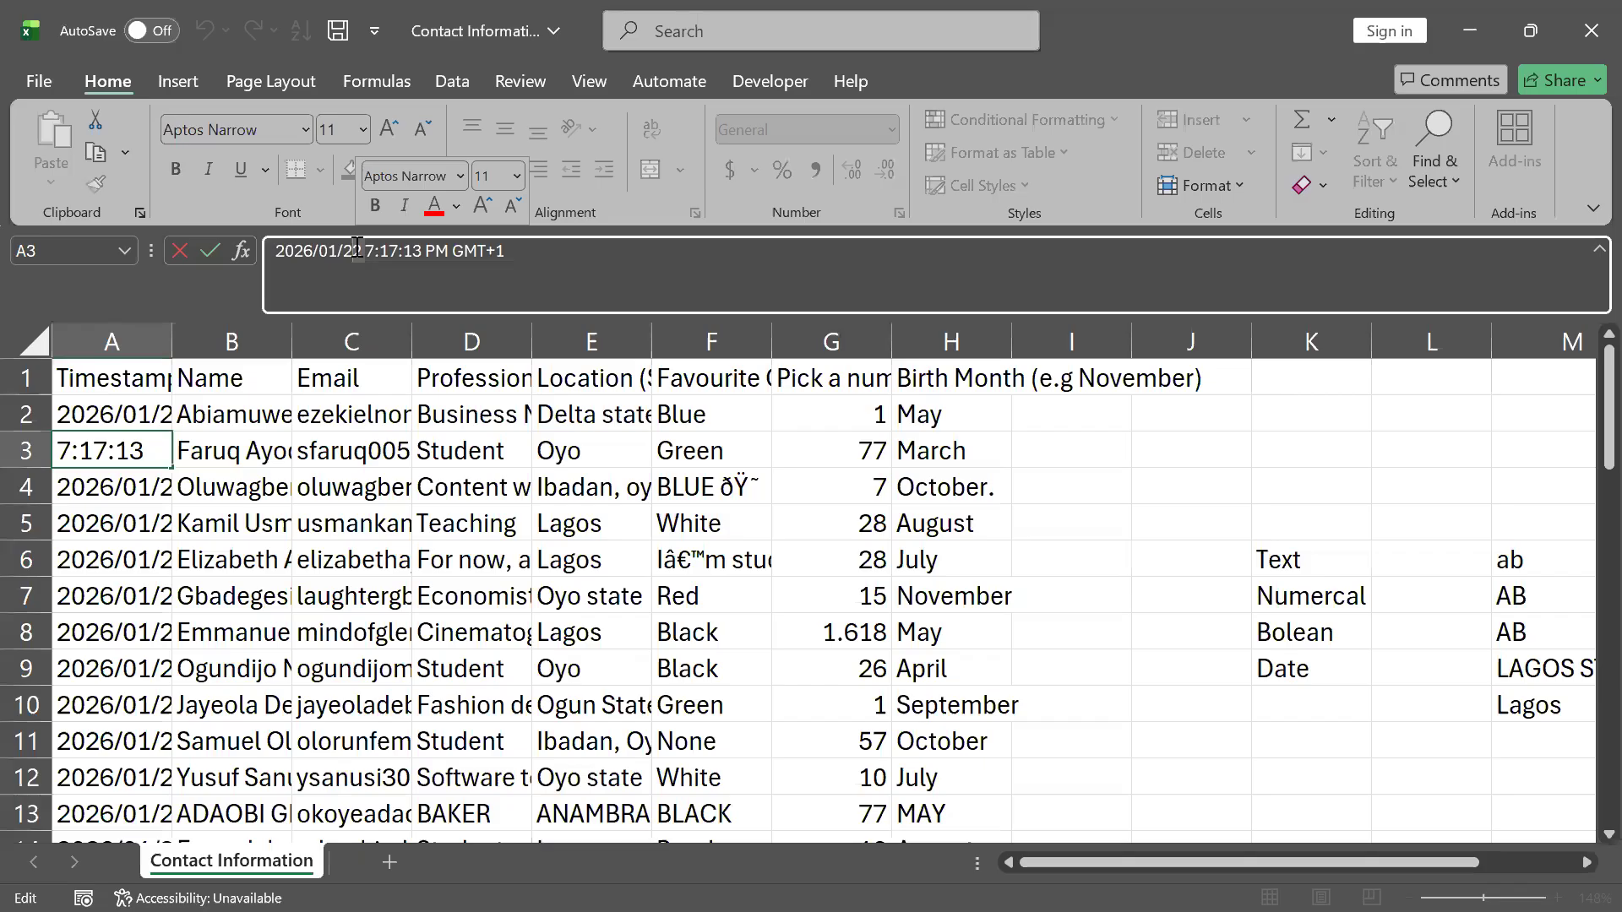
# - Apply the Short Date number format to the entire Timestamp column
pyautogui.click(143, 341)
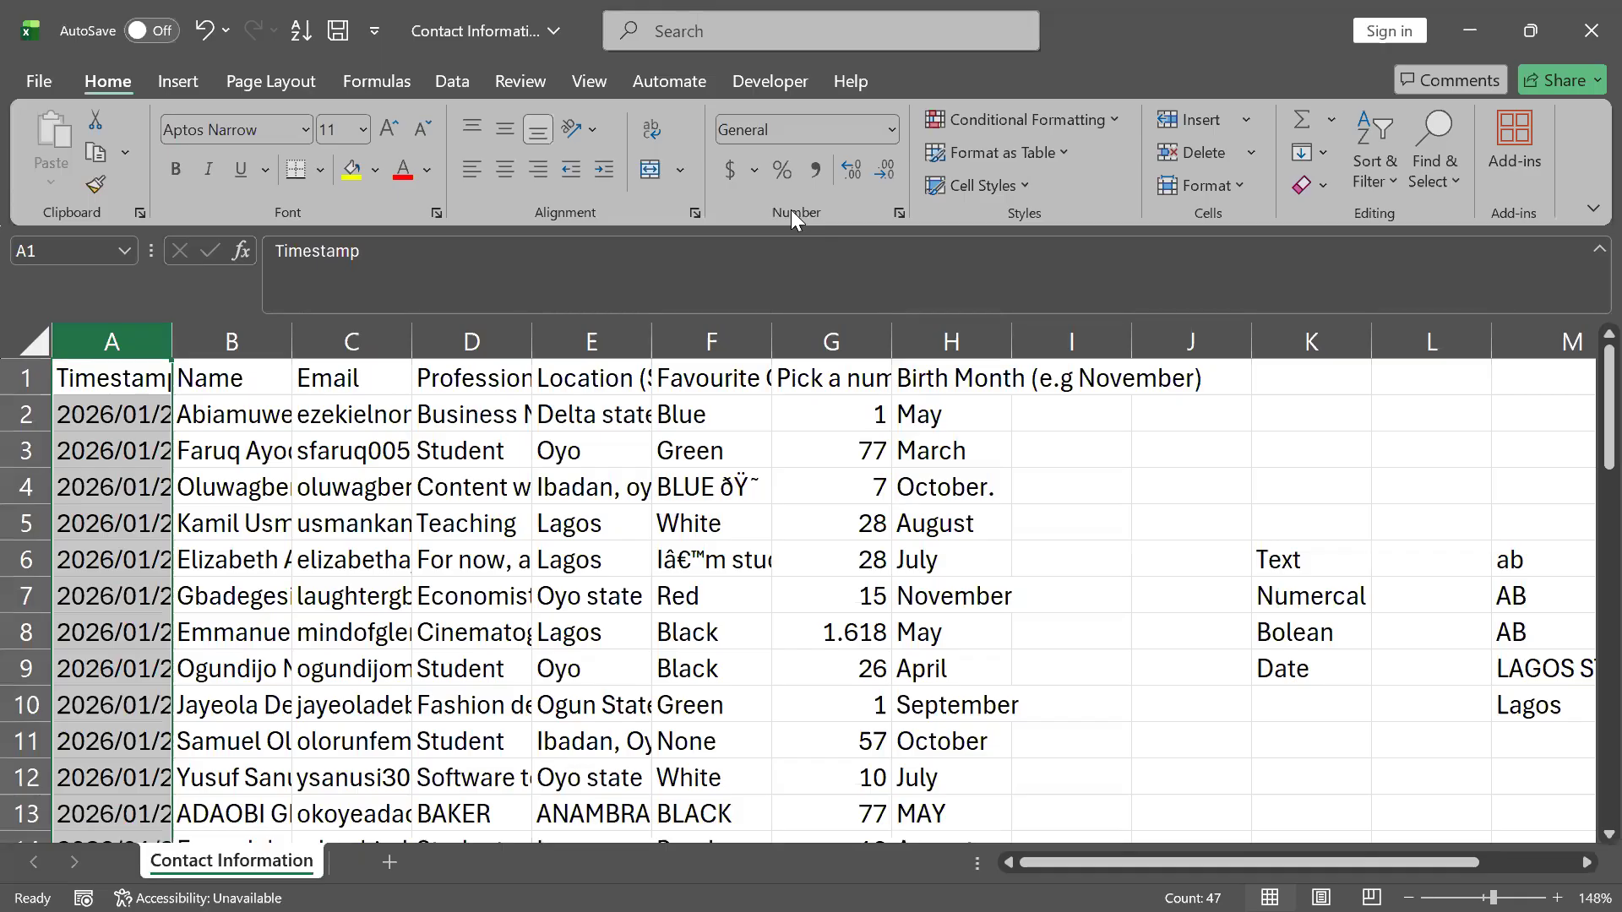
pyautogui.click(892, 131)
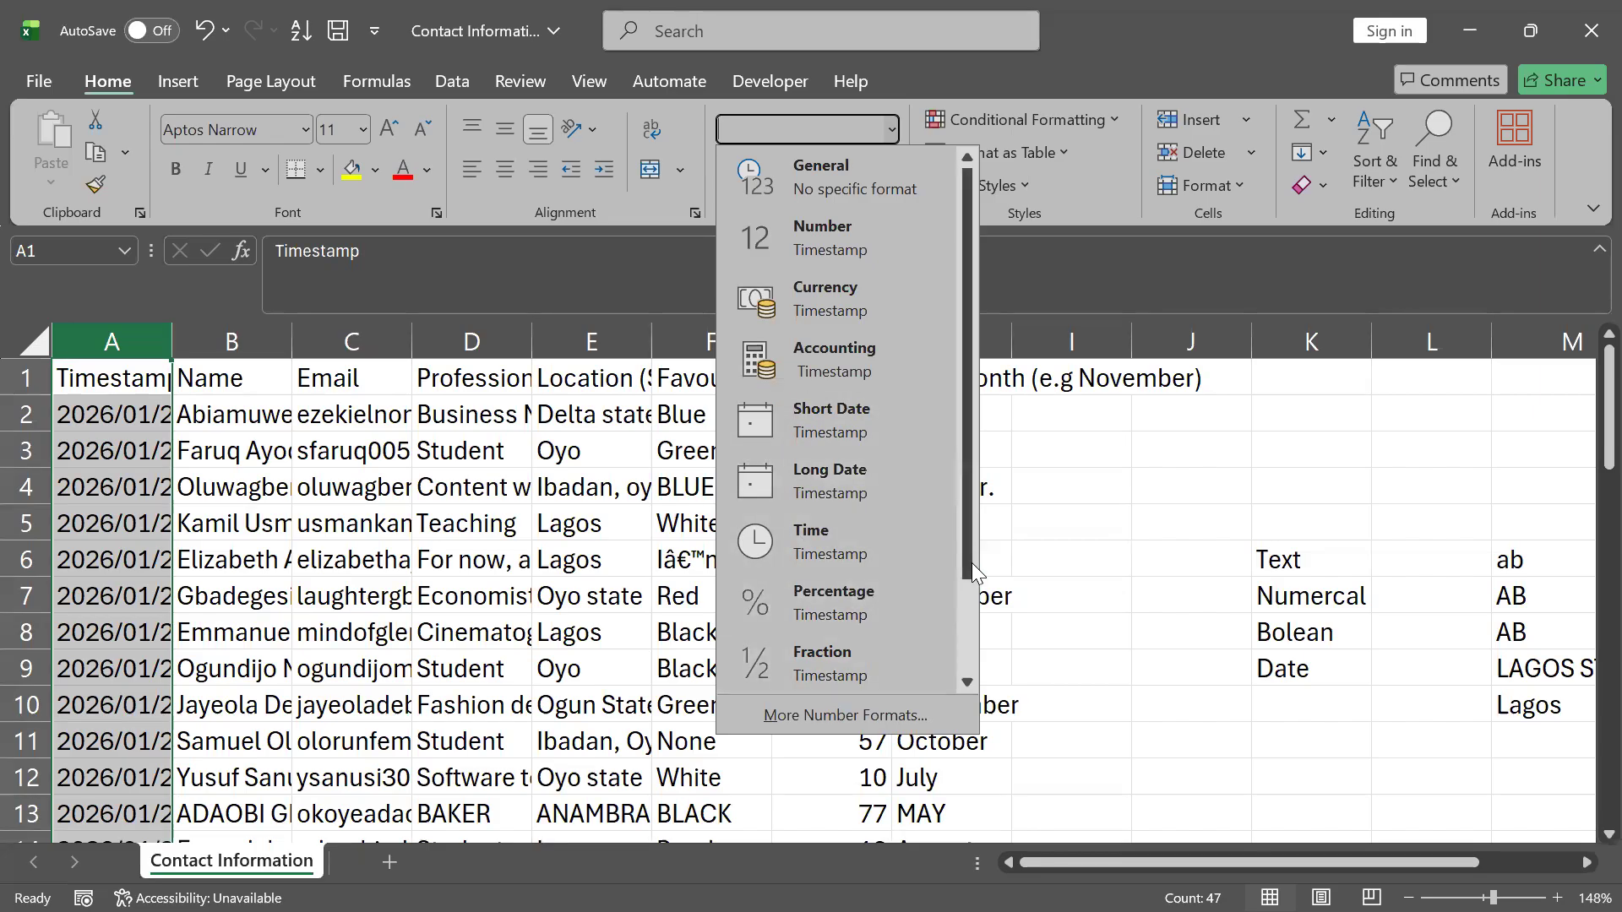
pyautogui.moveTo(972, 563); pyautogui.dragTo(969, 654)
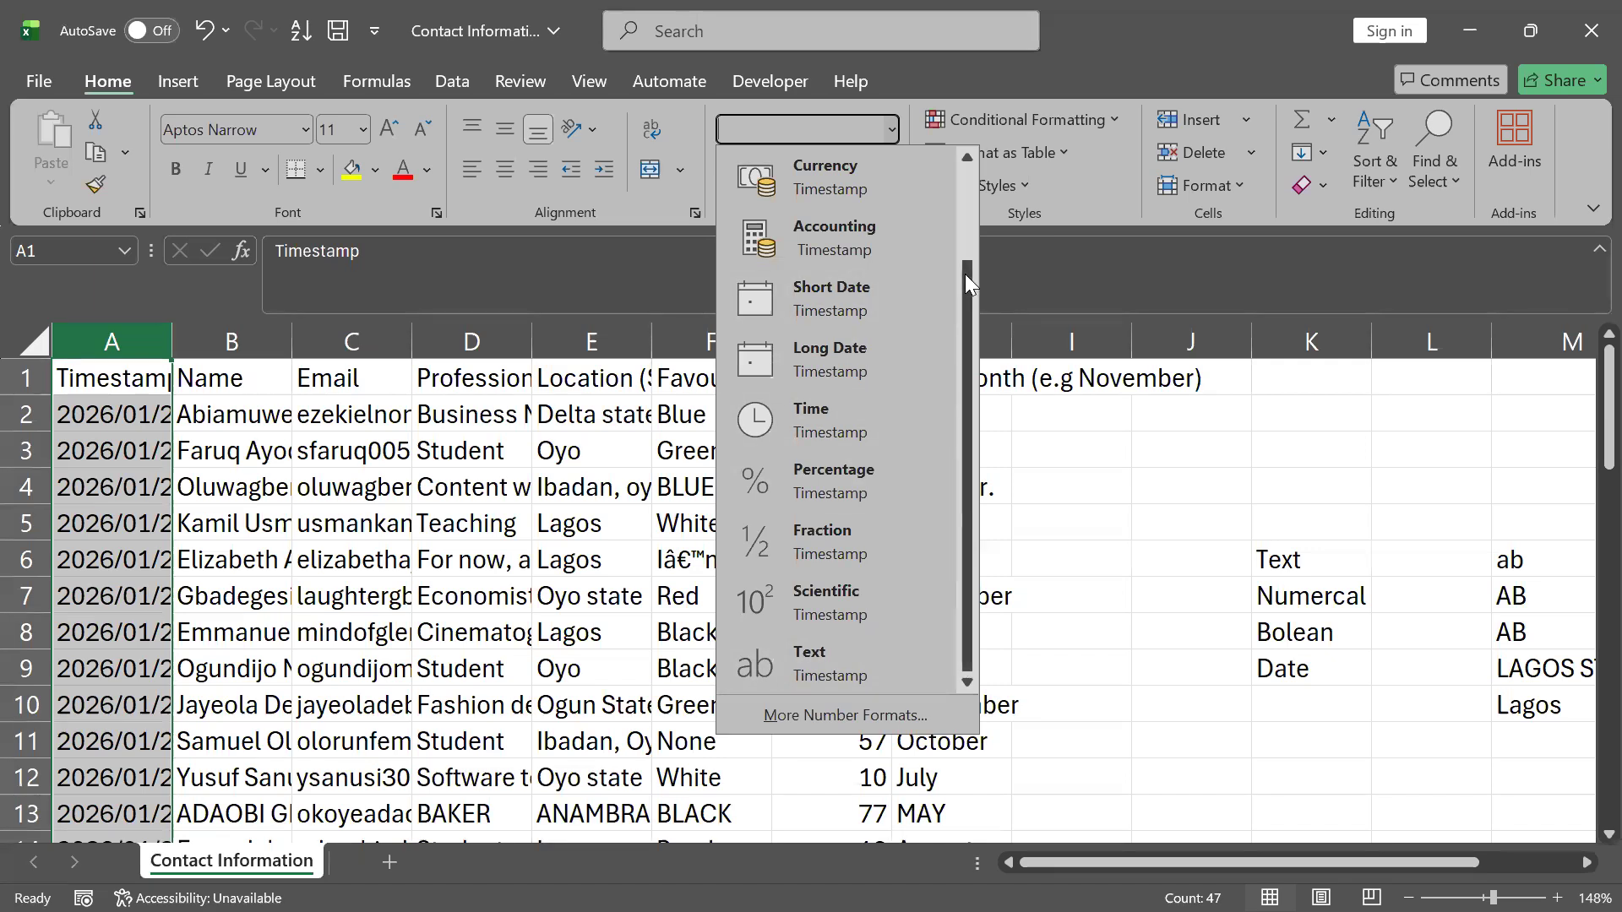
pyautogui.moveTo(965, 274); pyautogui.dragTo(965, 179)
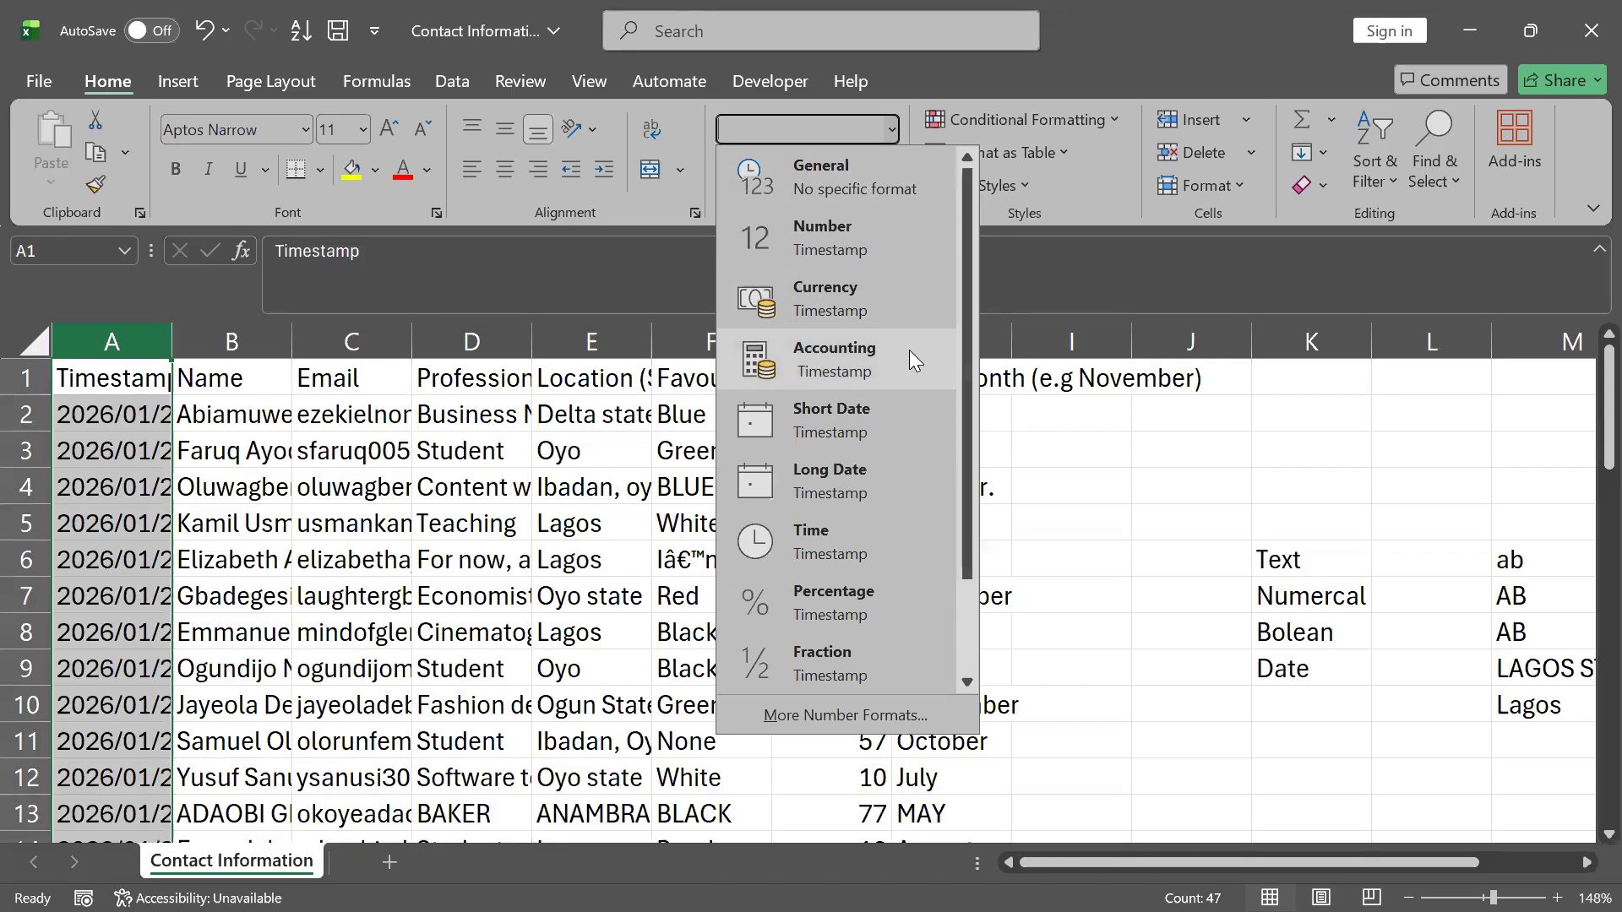
pyautogui.moveTo(971, 420); pyautogui.dragTo(973, 606)
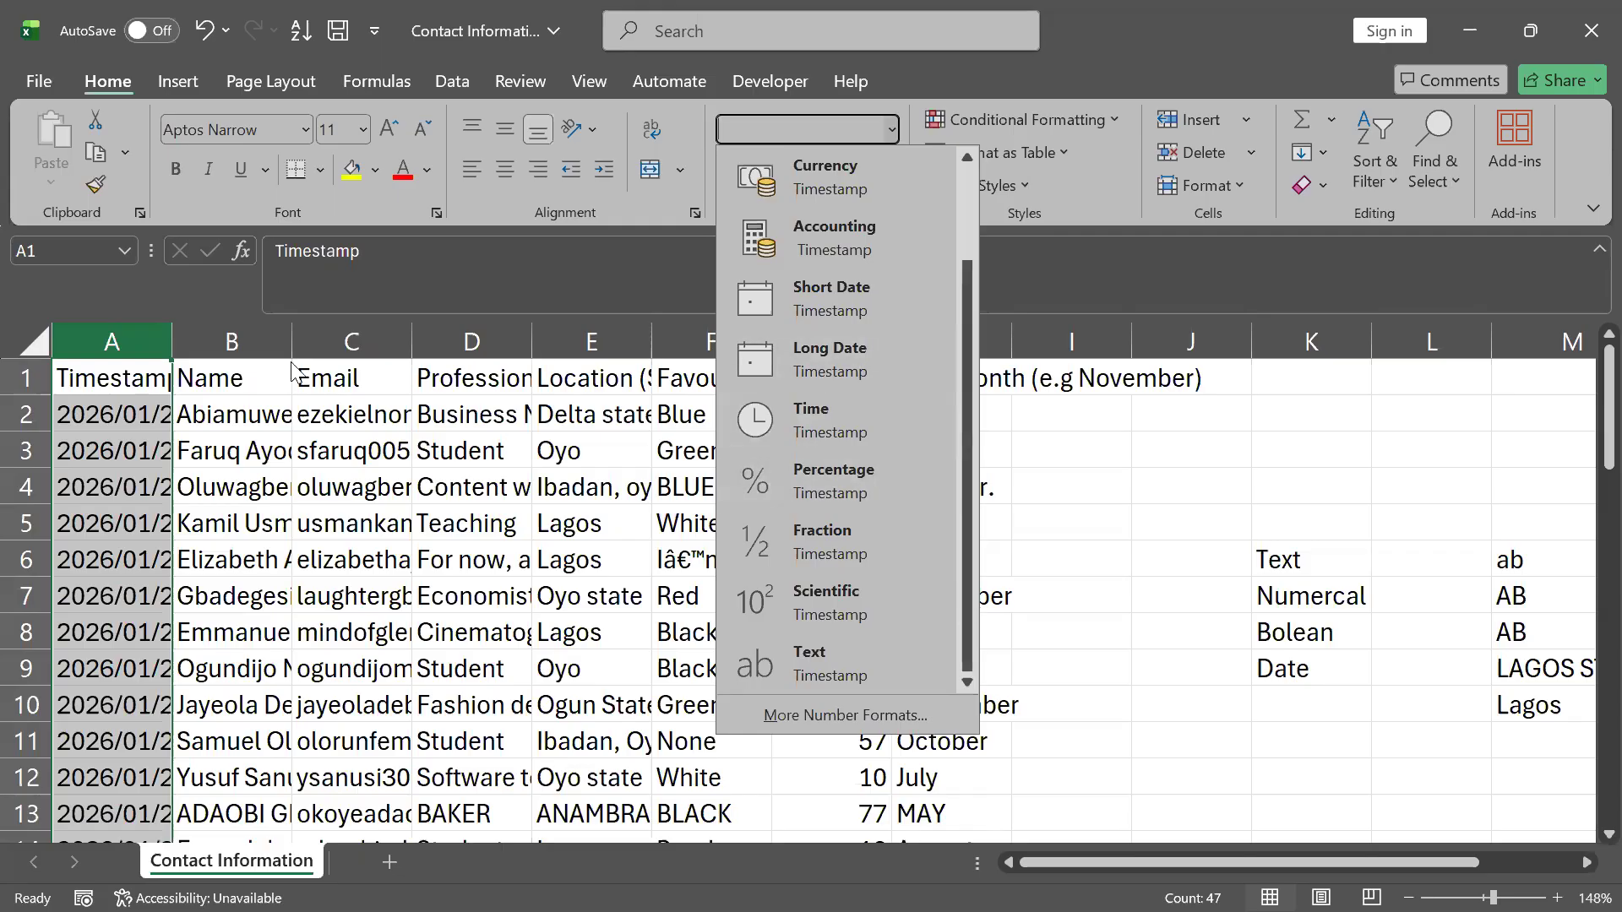
pyautogui.click(877, 285)
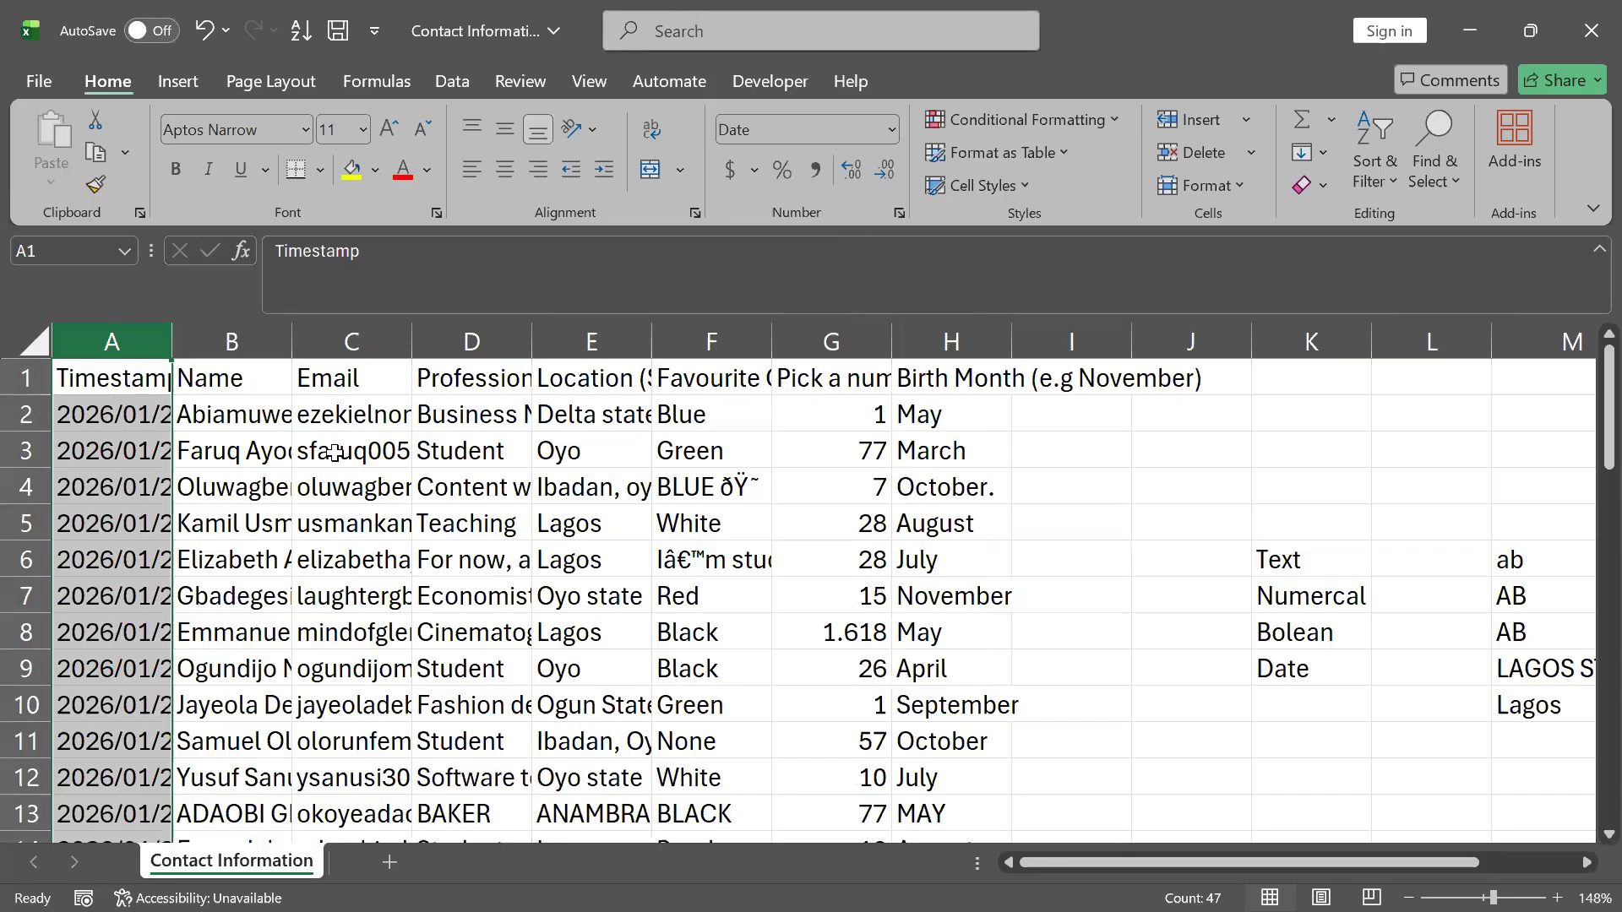
# - Check the contents of A3 and A2 after formatting, including the time portion, and review the Timestamp, Name and Profession headers
pyautogui.click(108, 450)
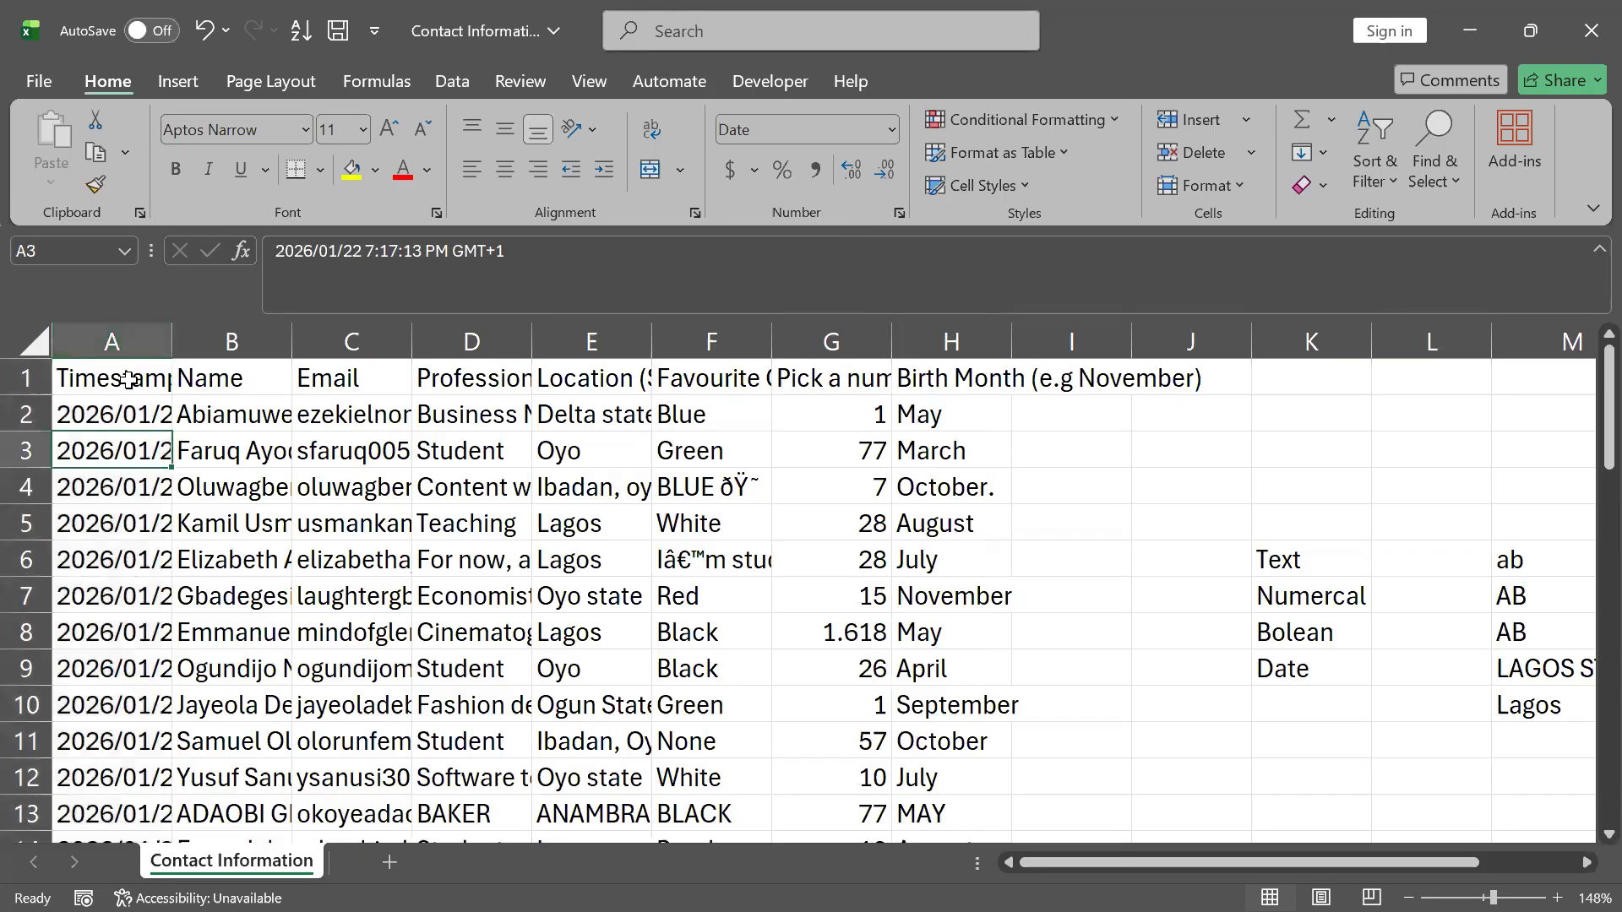
pyautogui.click(140, 416)
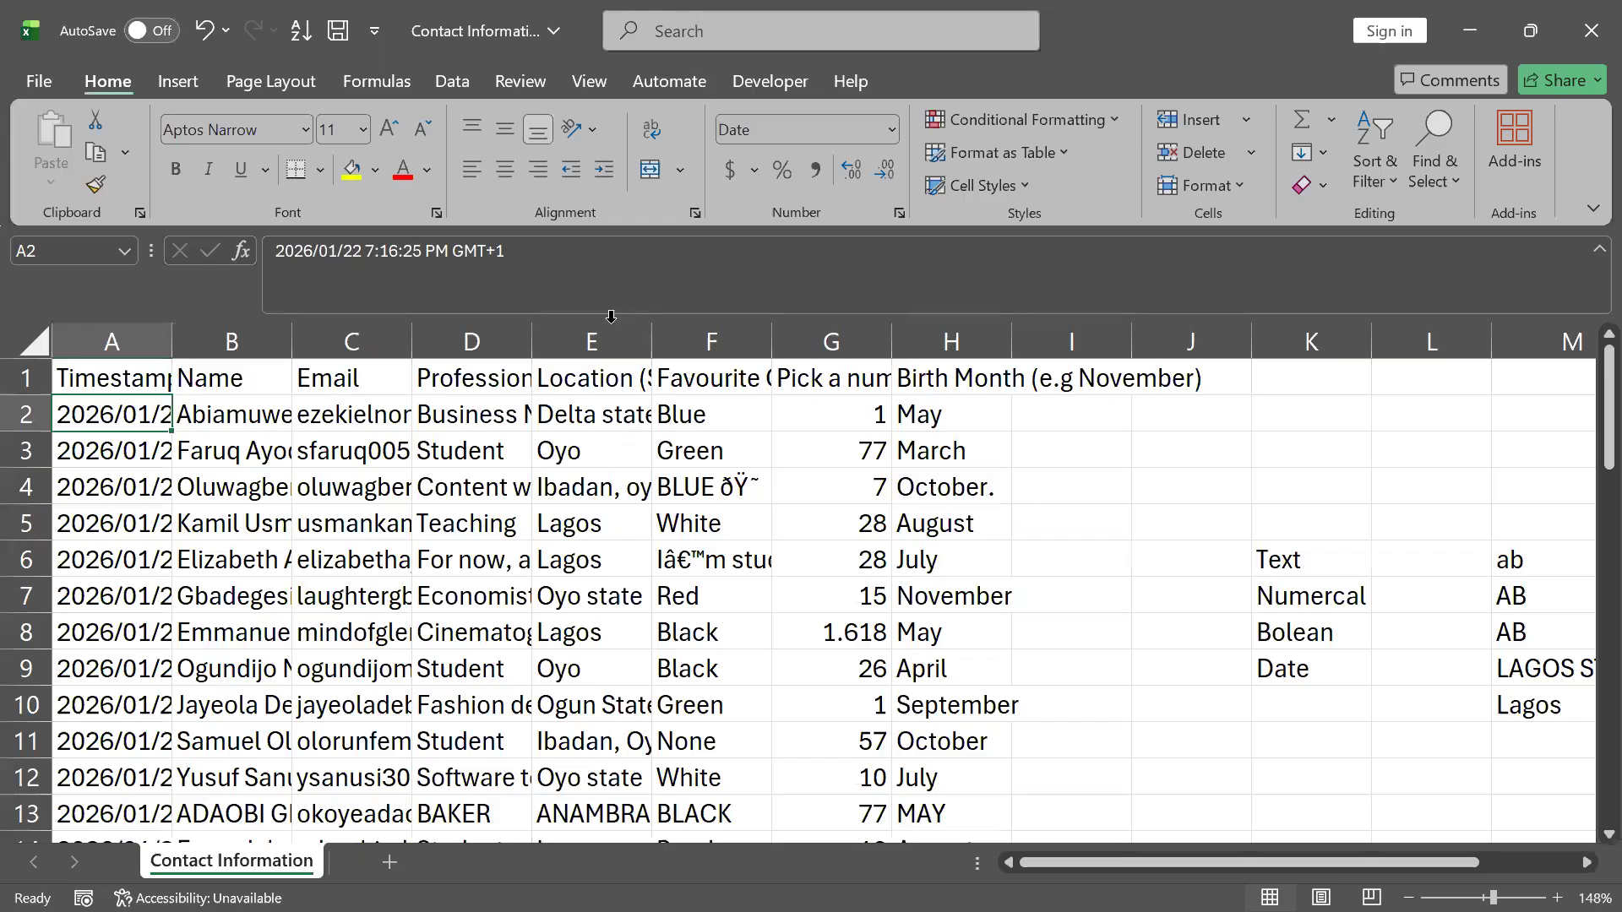
pyautogui.moveTo(517, 263); pyautogui.dragTo(364, 253)
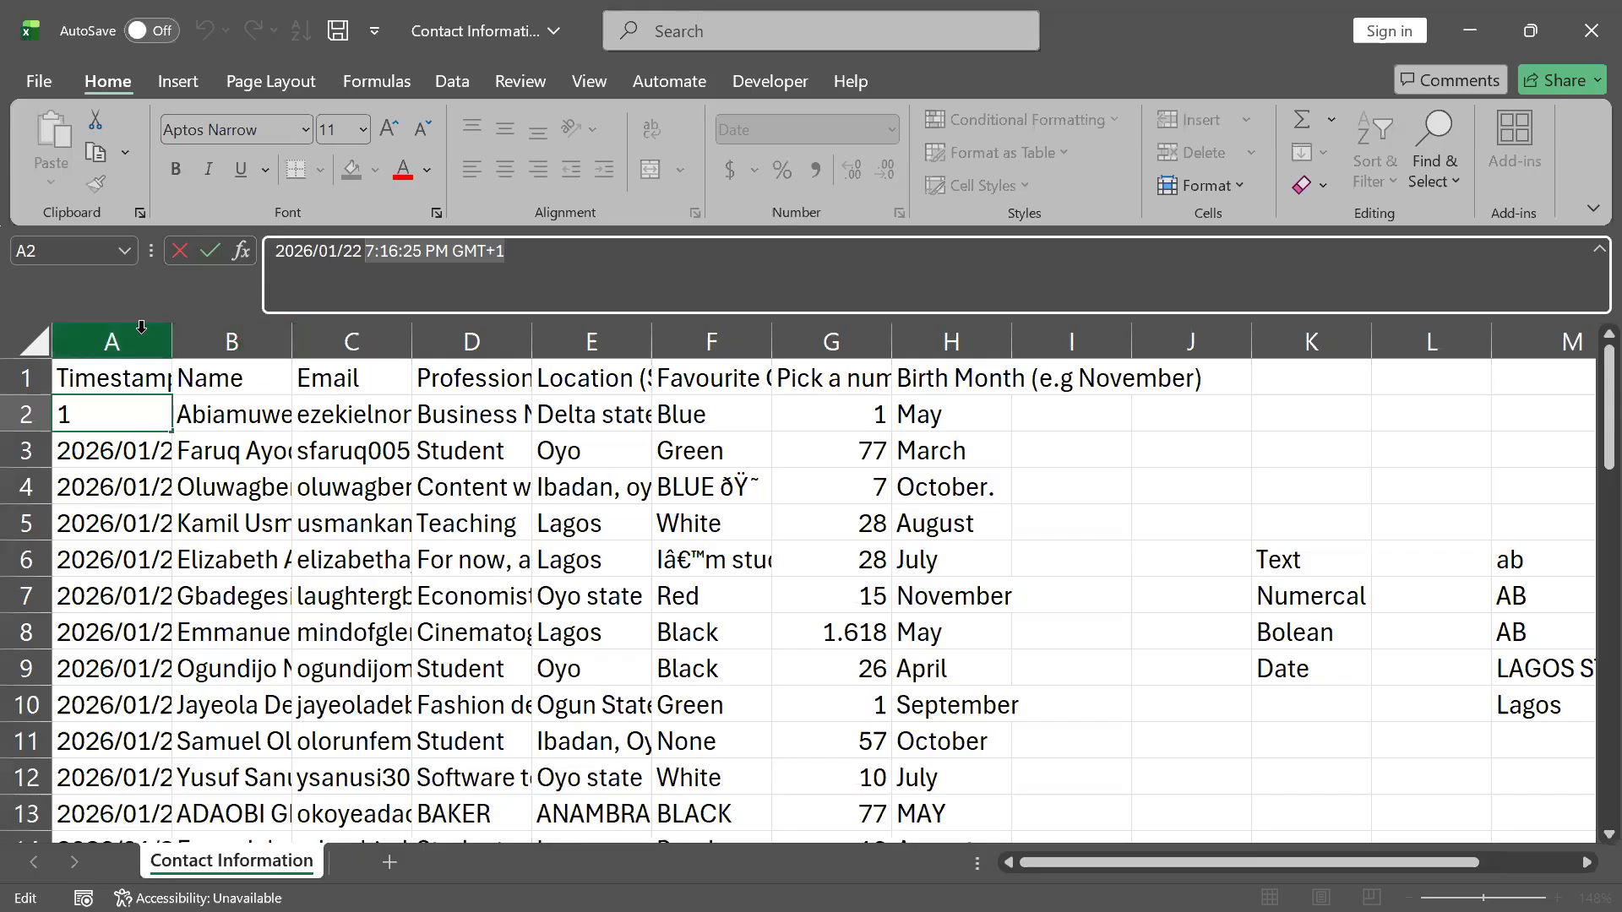
pyautogui.press('Escape')
pyautogui.click(110, 377)
pyautogui.click(228, 378)
pyautogui.click(448, 378)
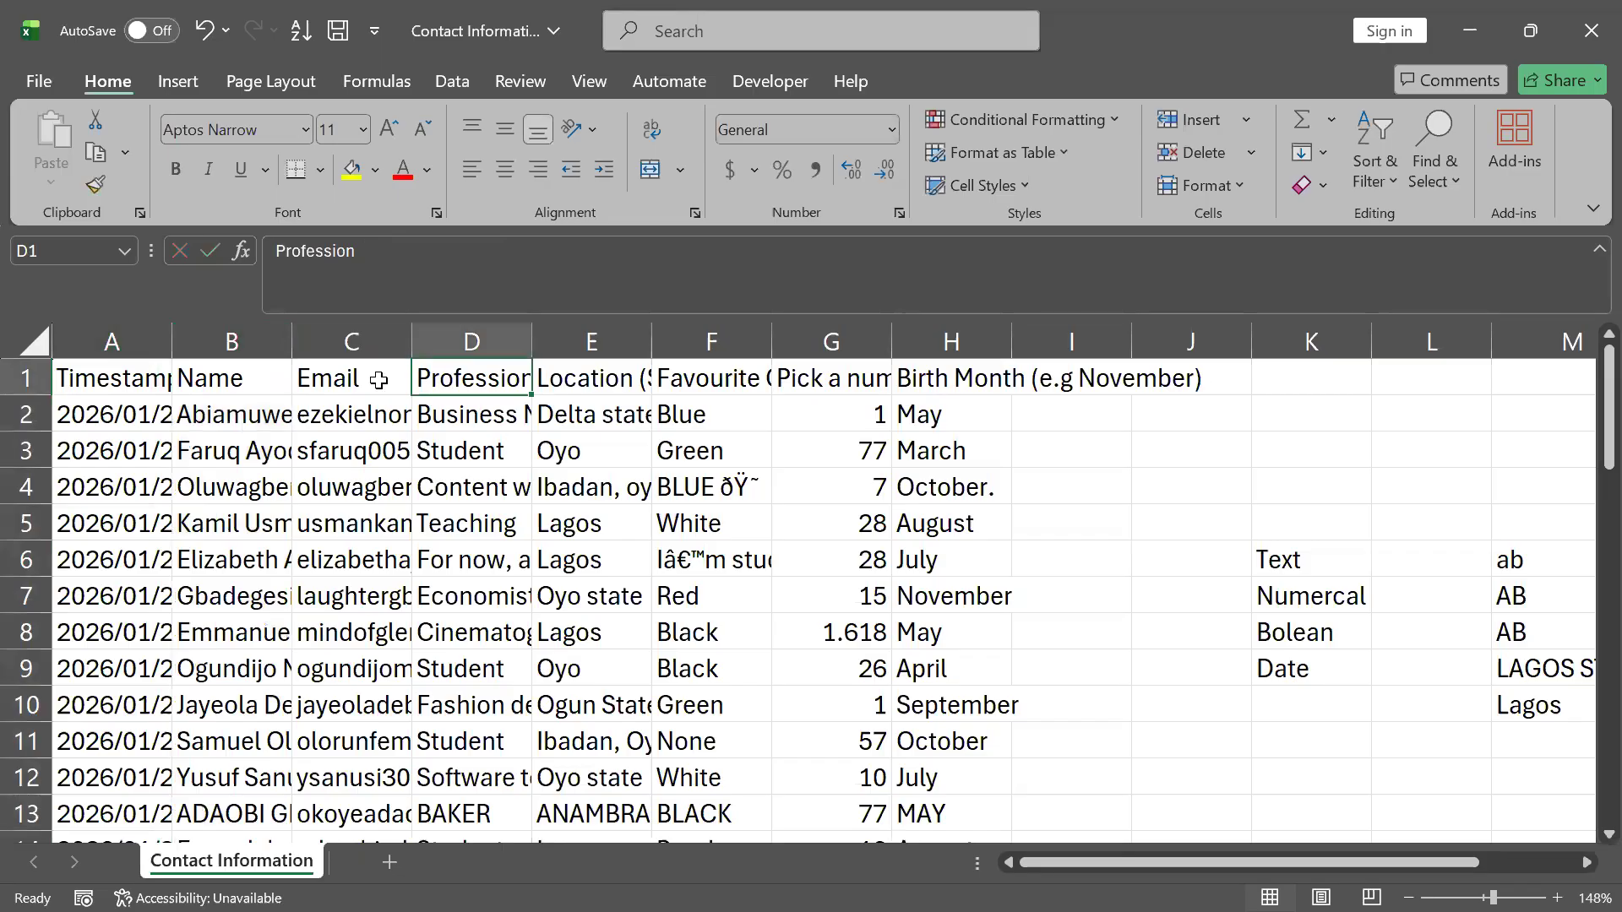
# - Insert a blank column between the Timestamp and Name columns
pyautogui.click(118, 334)
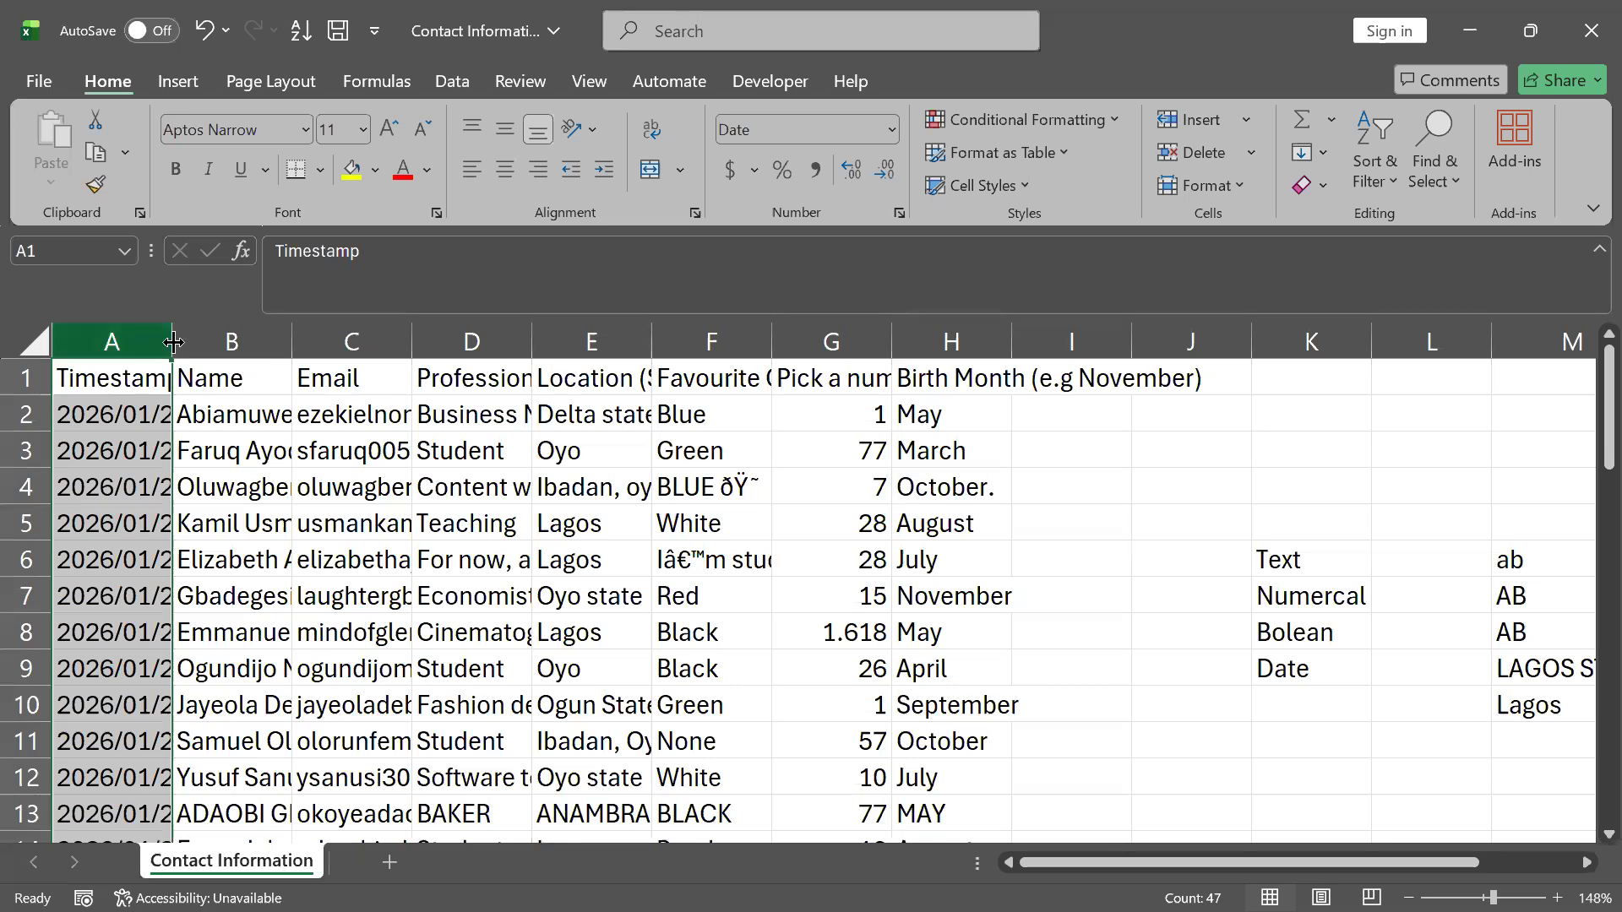
pyautogui.click(209, 338)
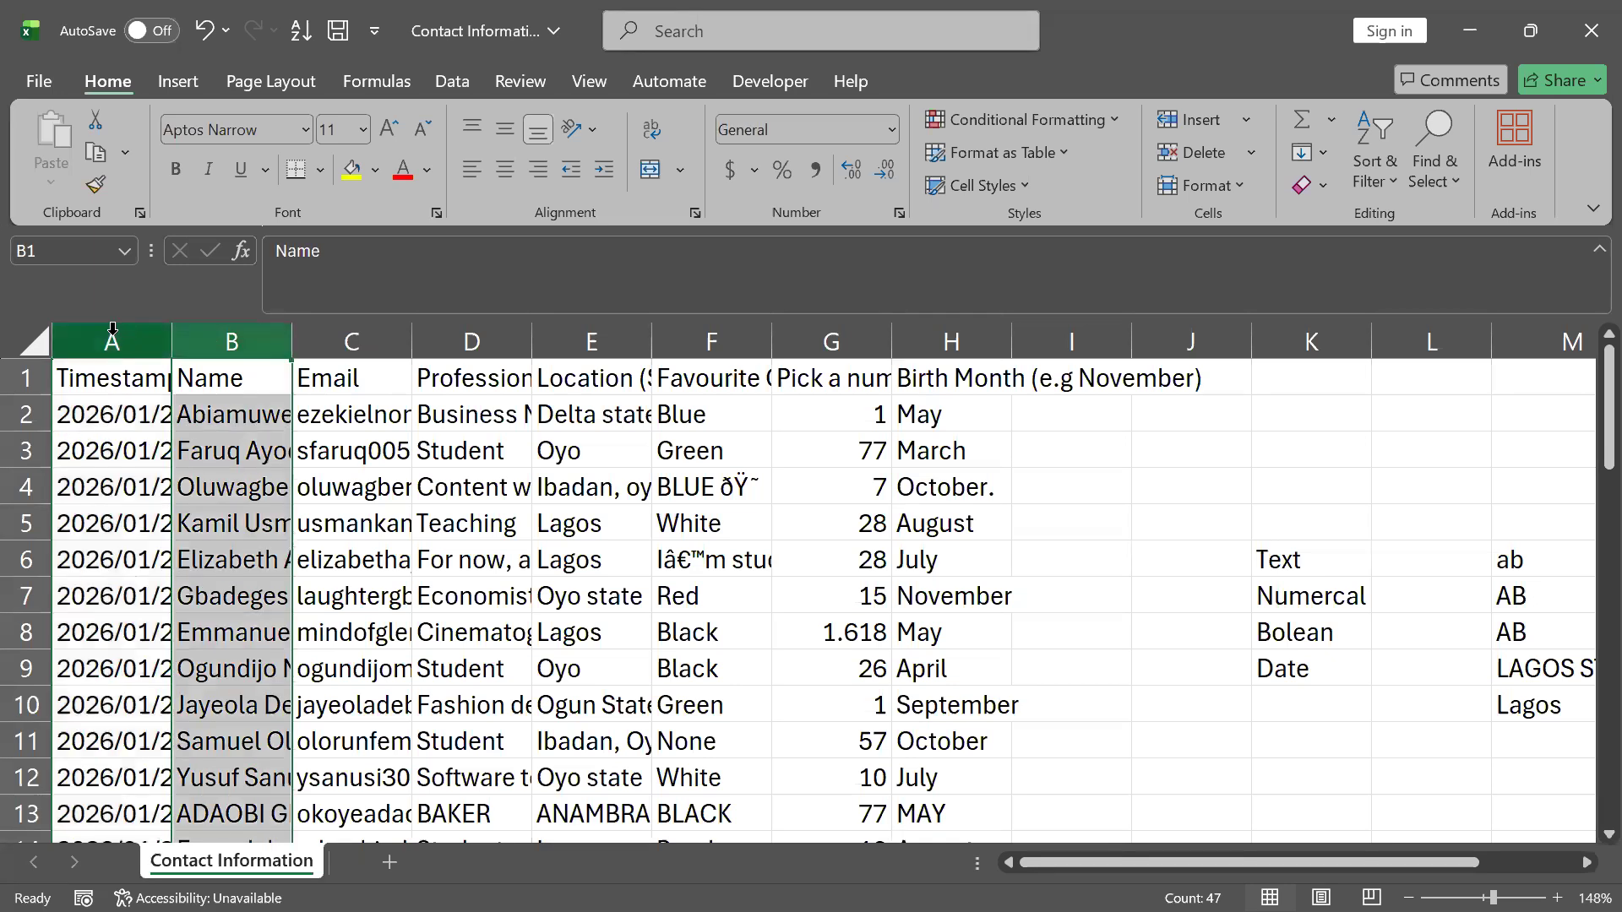
pyautogui.rightClick(264, 340)
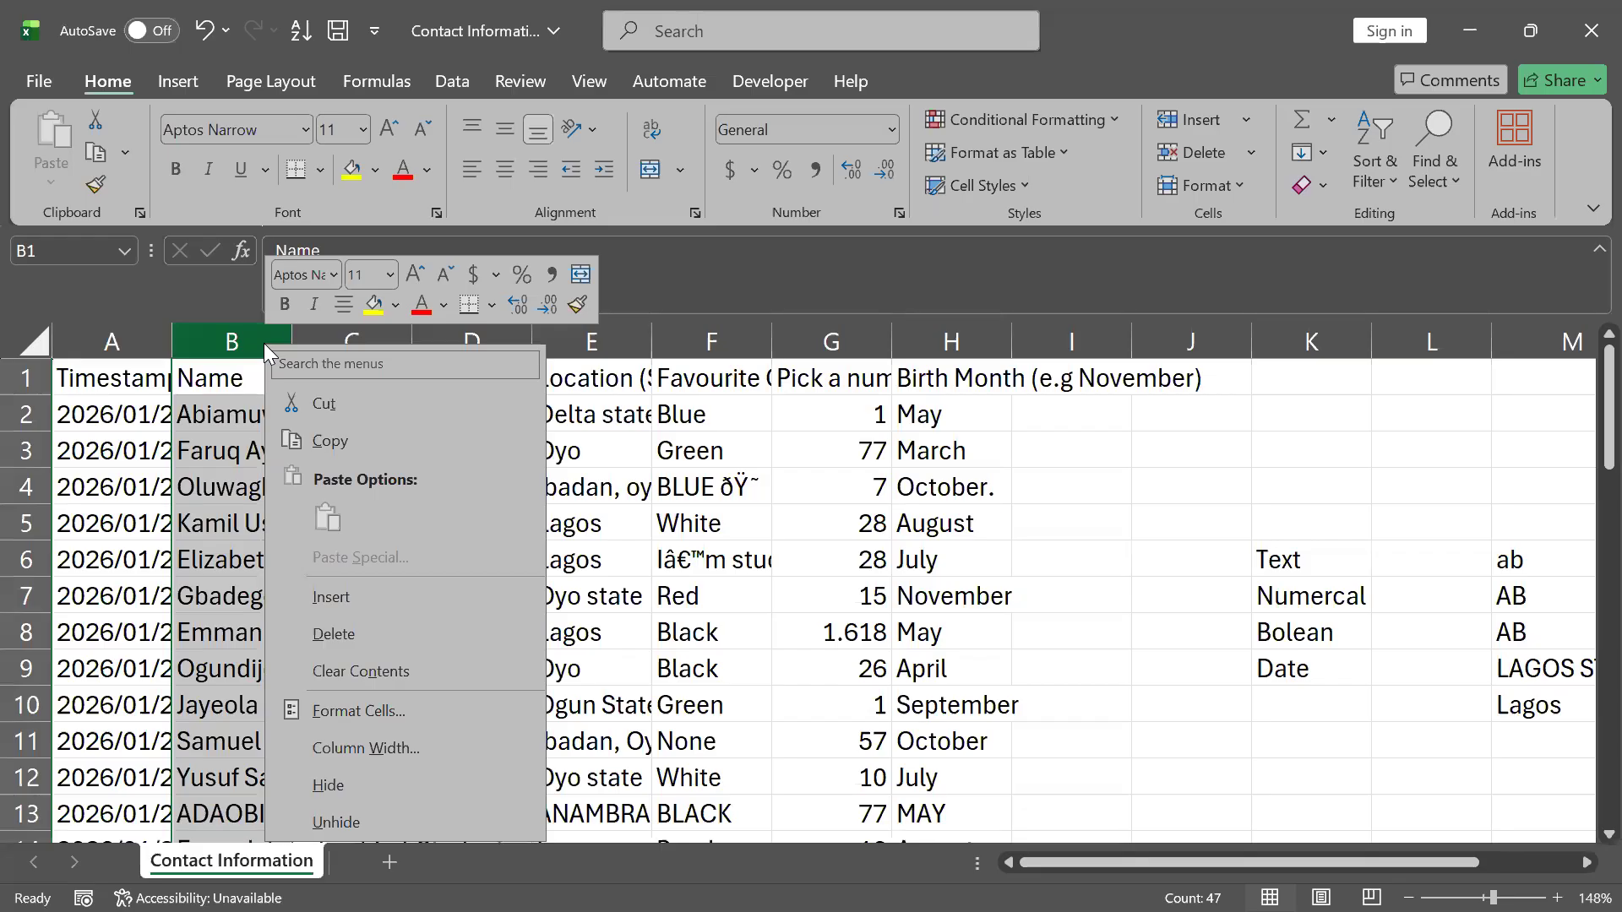
pyautogui.click(353, 597)
pyautogui.click(245, 404)
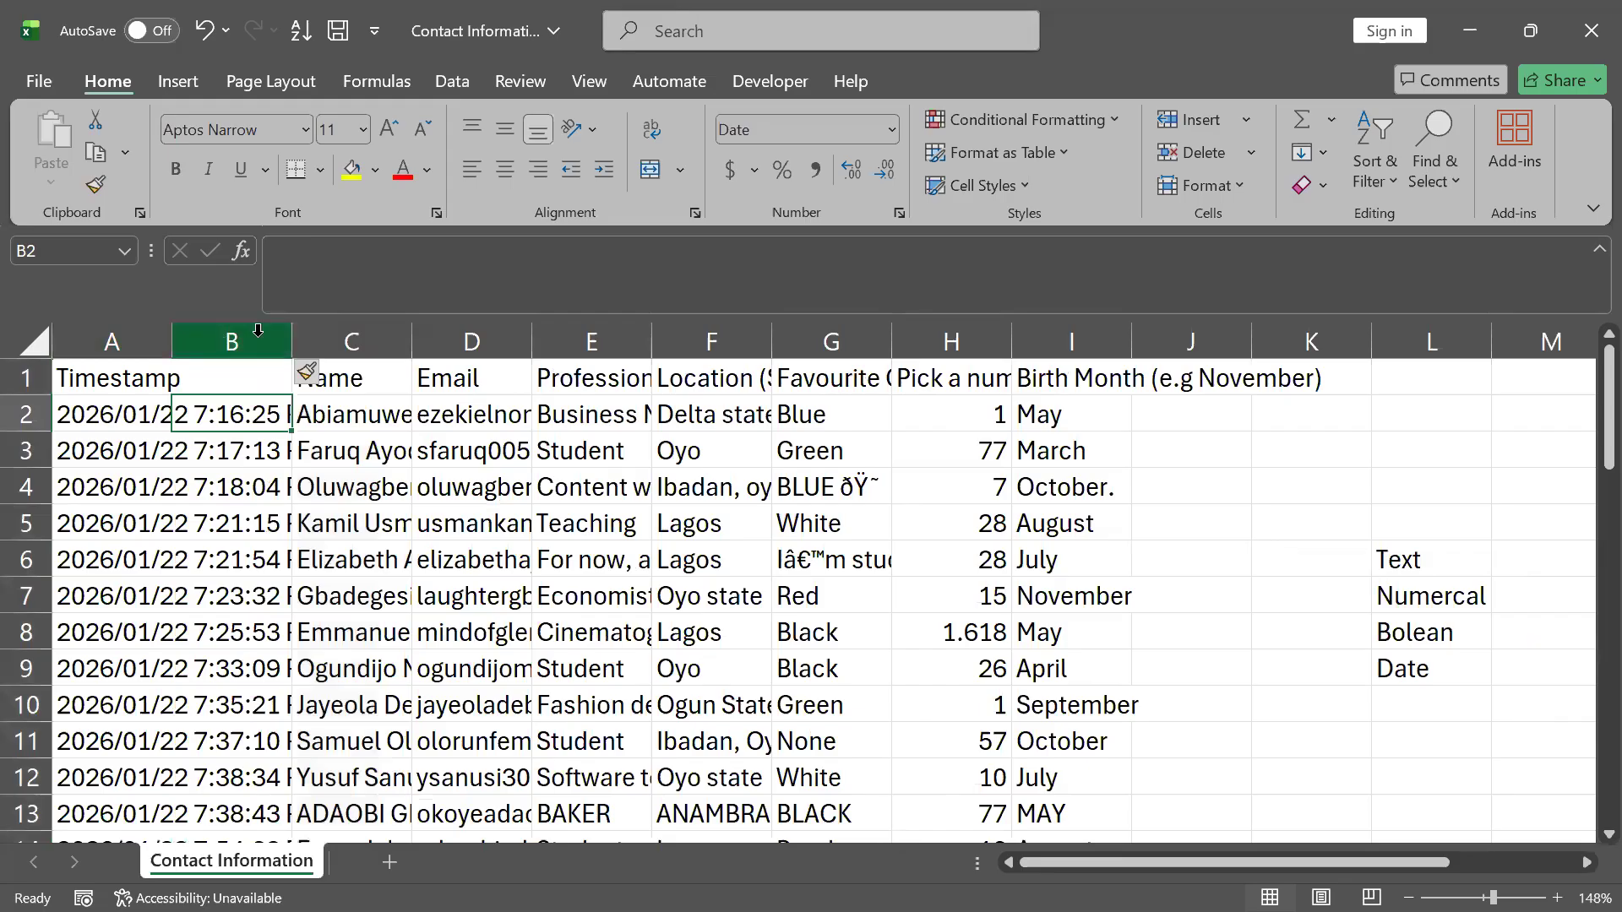
# - Insert a blank column between the Name and Email columns
pyautogui.click(394, 342)
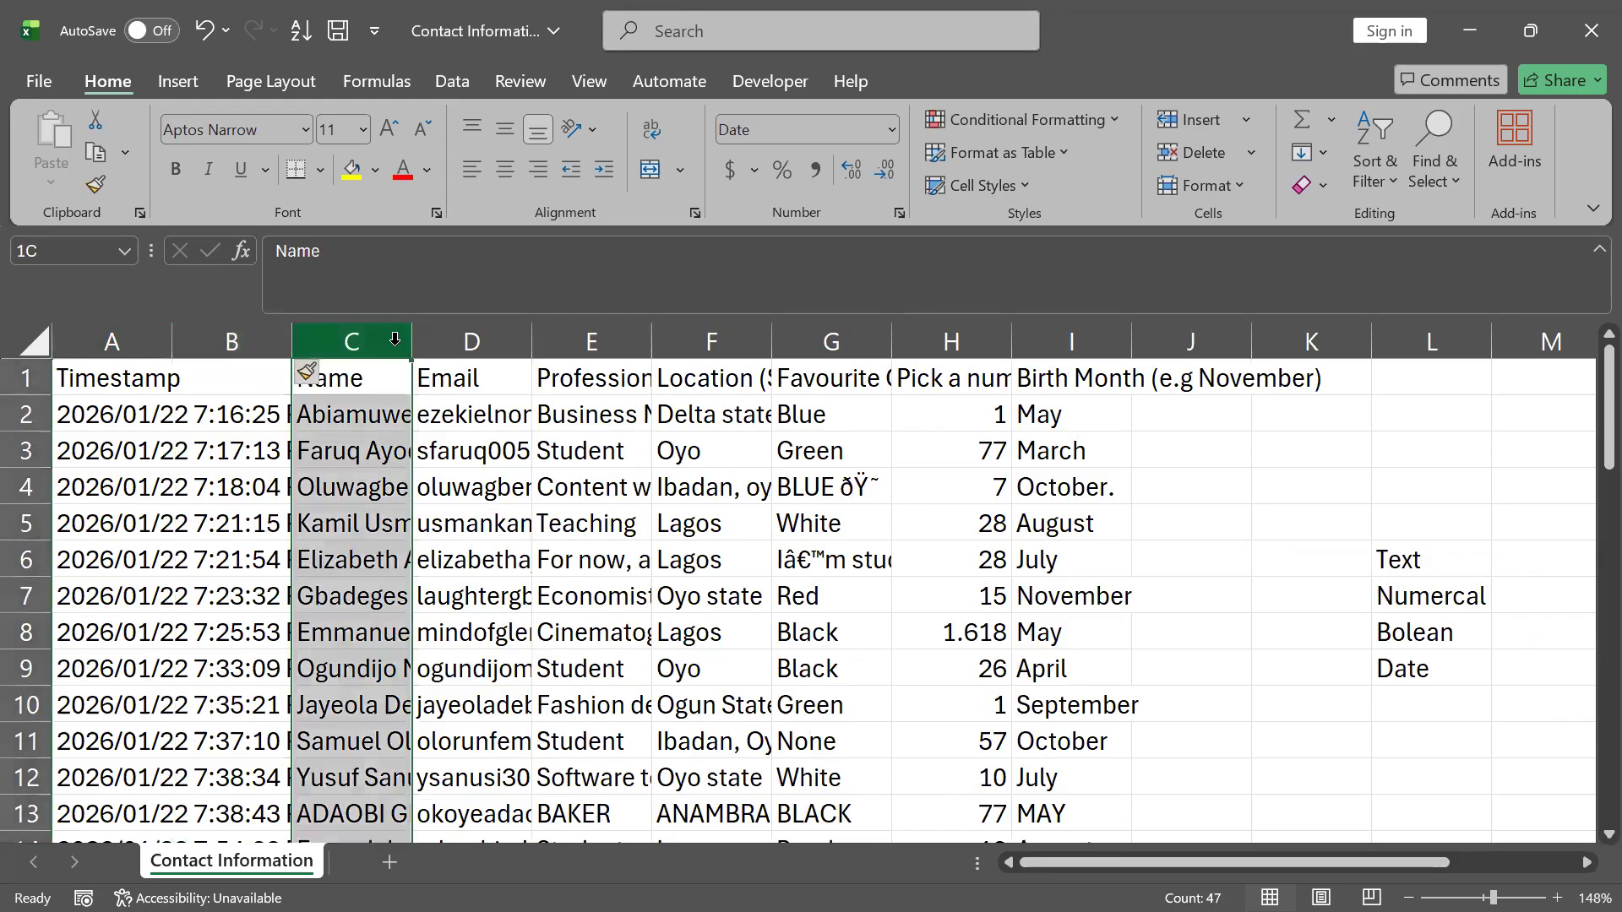
pyautogui.click(488, 330)
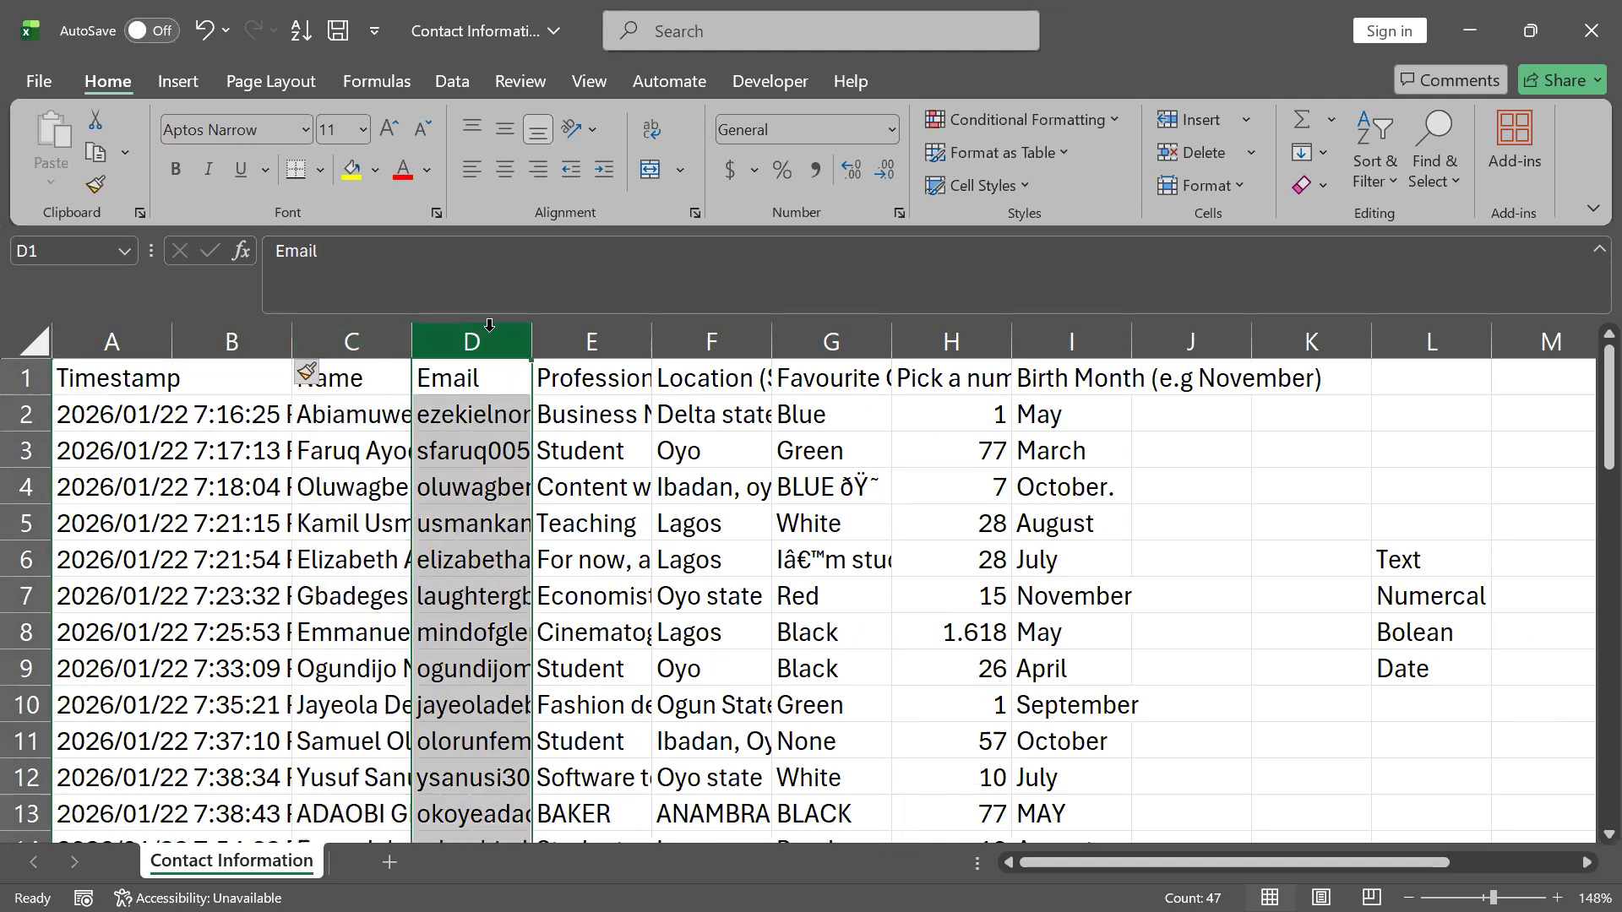
pyautogui.rightClick(491, 335)
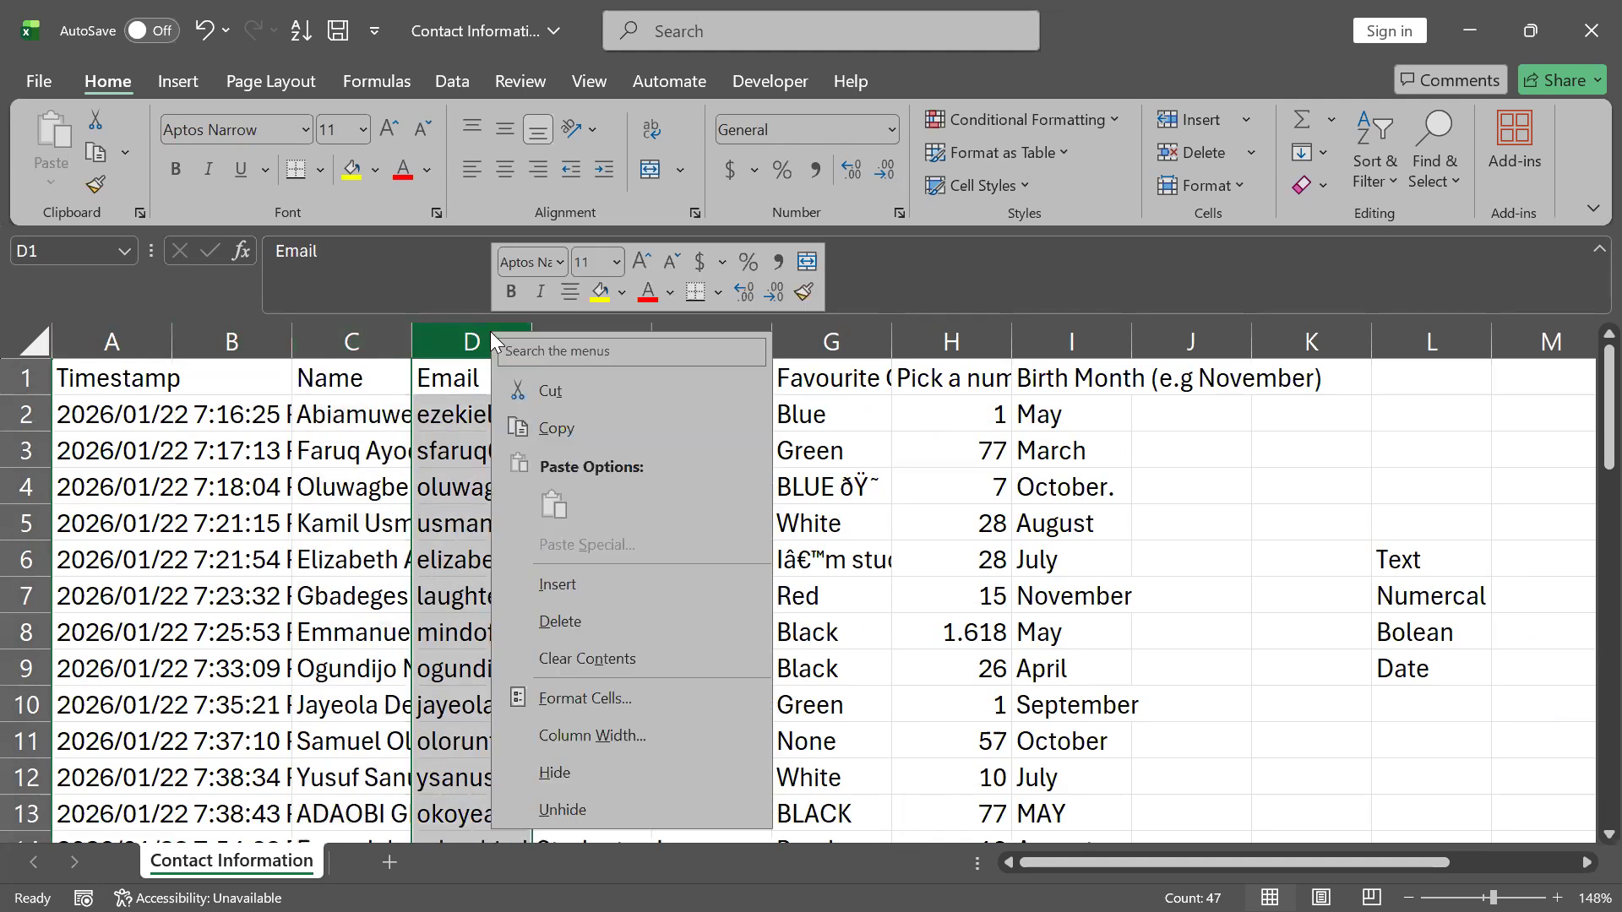
pyautogui.click(620, 580)
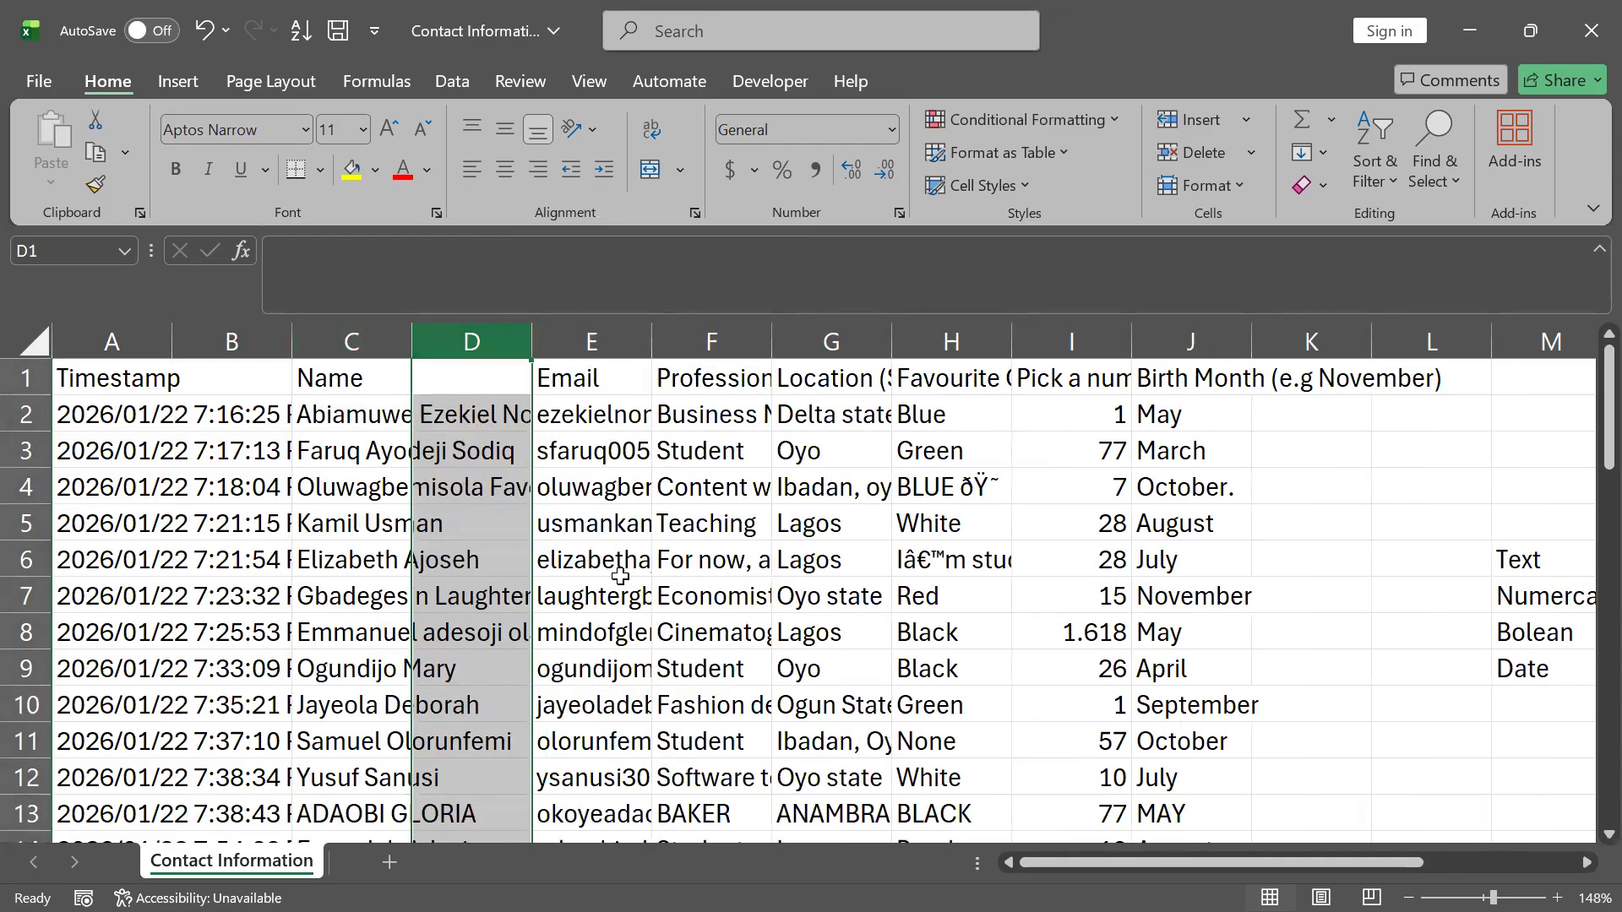
# - Insert a blank column between the Email and Profession columns
pyautogui.click(743, 341)
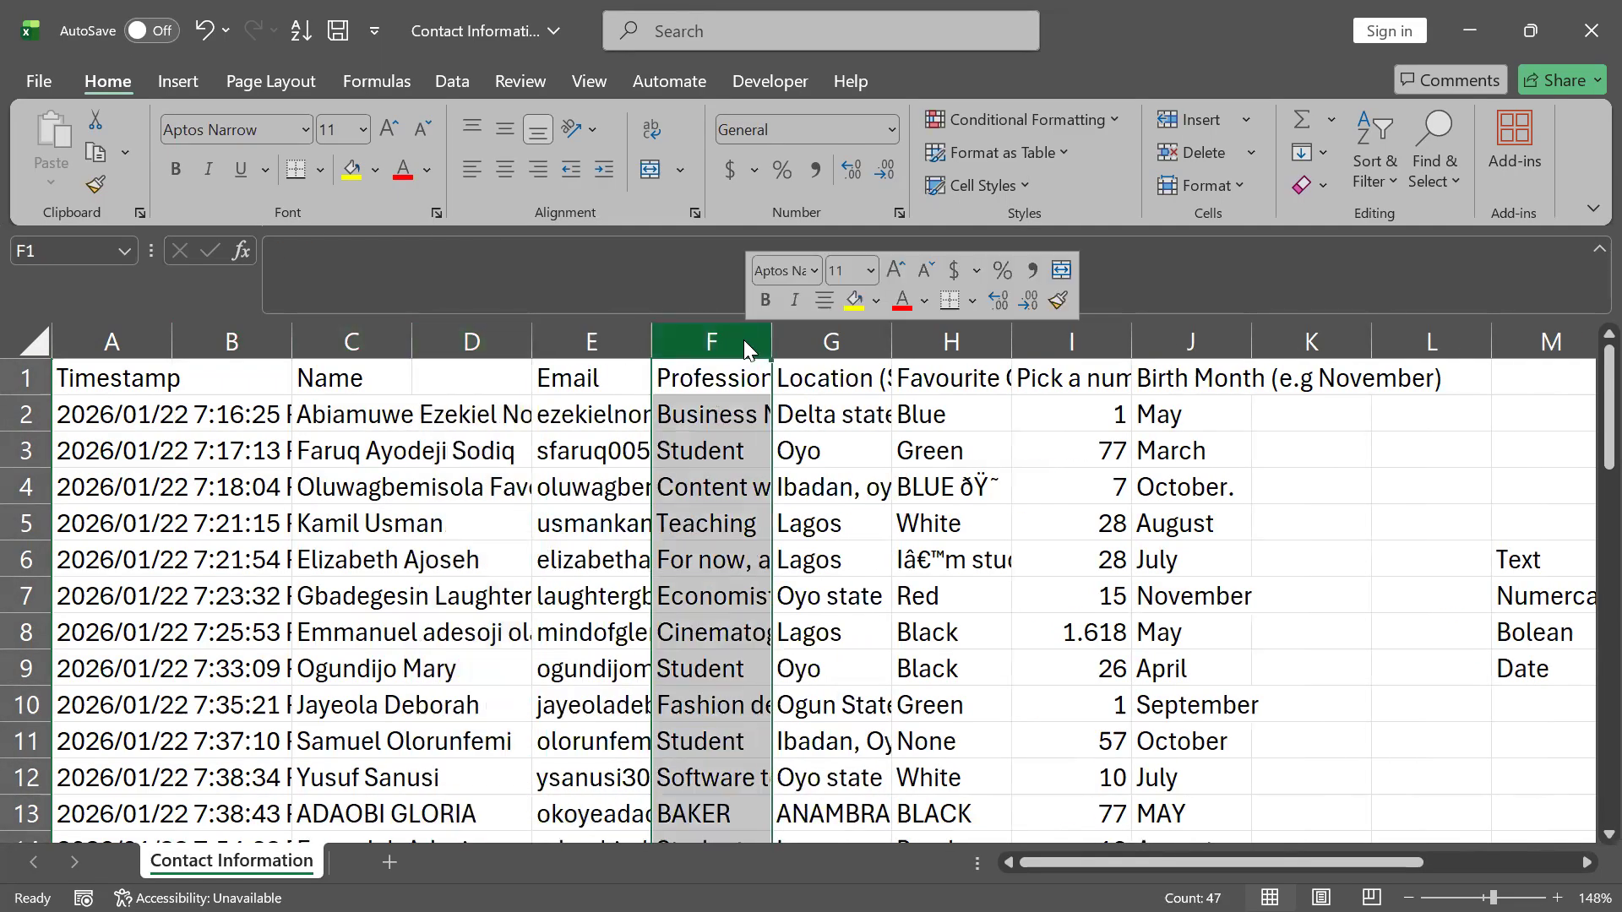
pyautogui.rightClick(744, 339)
pyautogui.click(832, 592)
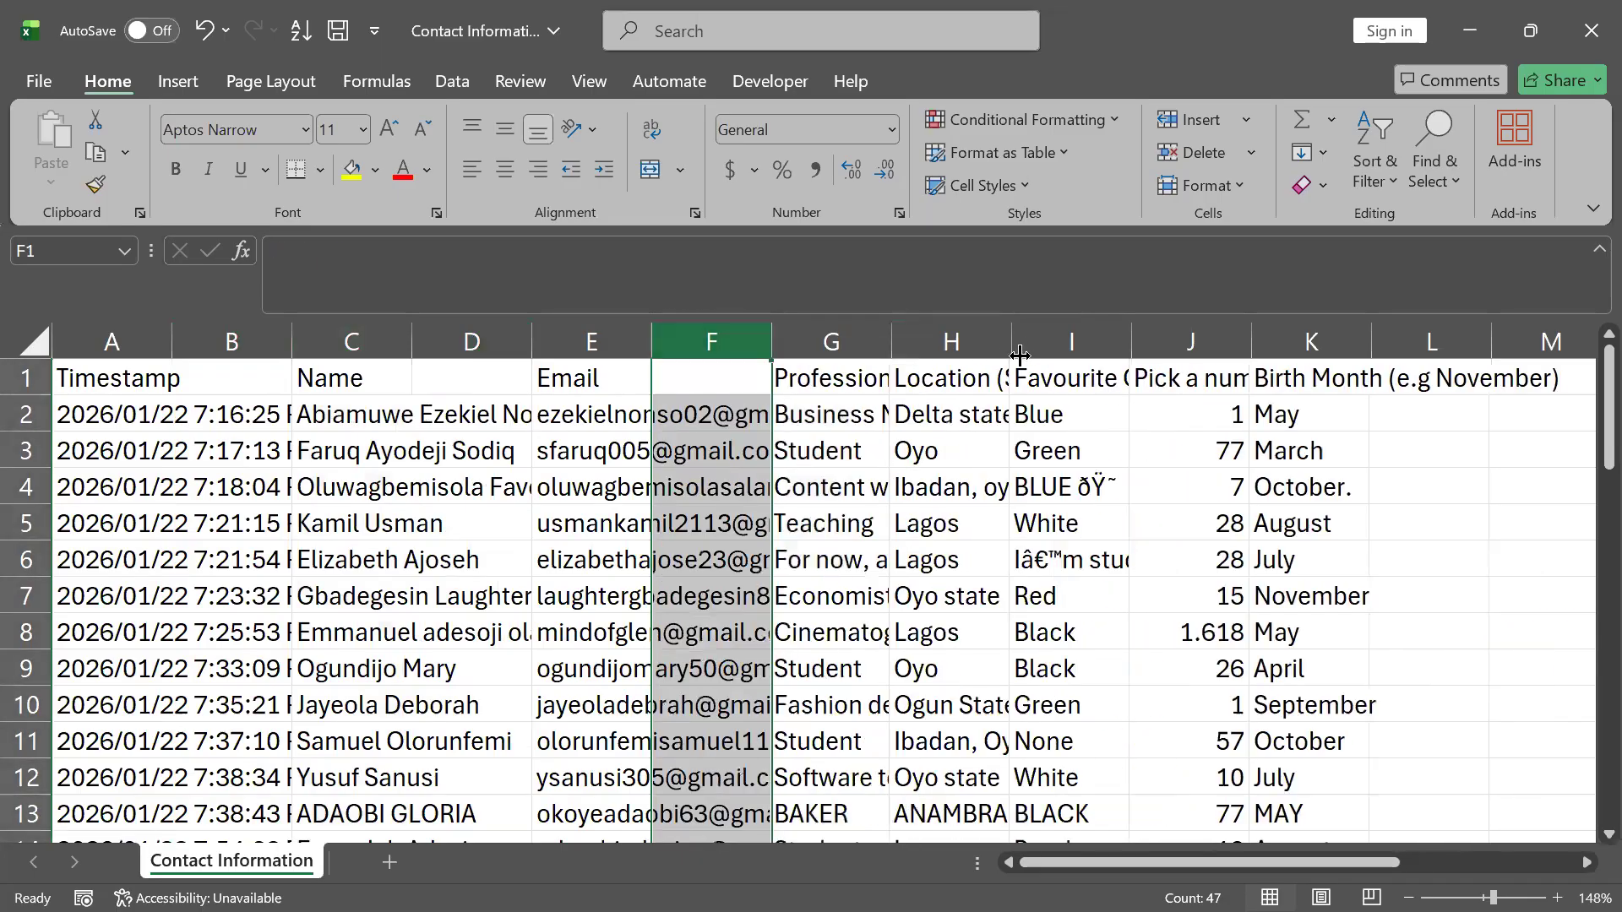
# - Insert a blank column between the Profession and Location (State) columns
pyautogui.click(975, 330)
pyautogui.rightClick(978, 337)
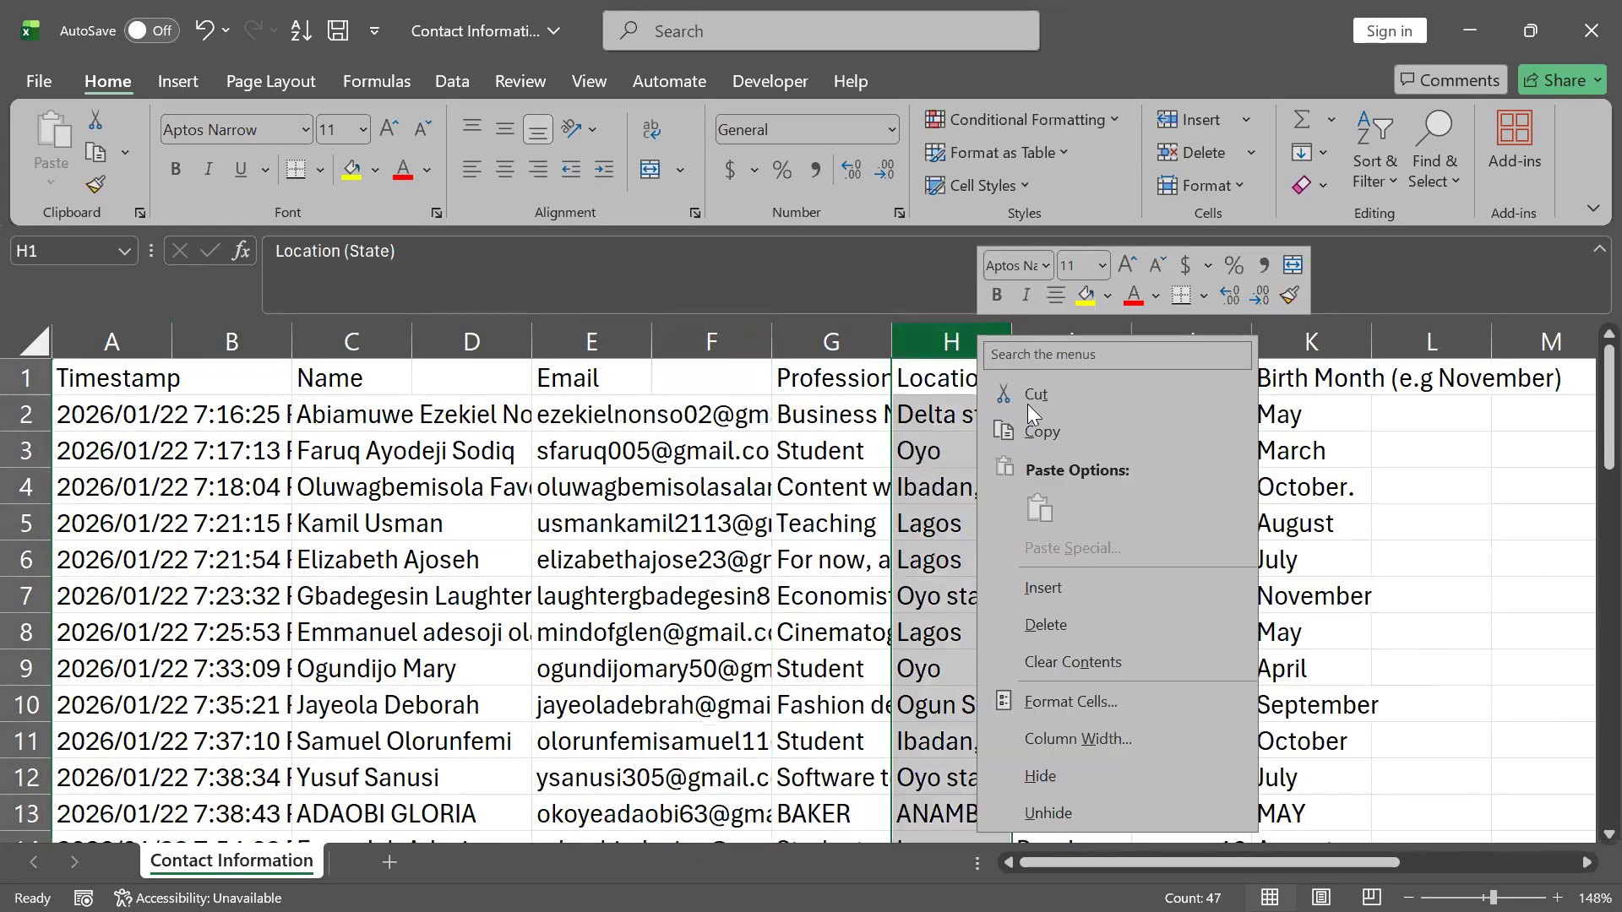
pyautogui.click(1061, 583)
# - Insert a blank column between the Location (State) and Favourite Colour columns
pyautogui.click(1187, 336)
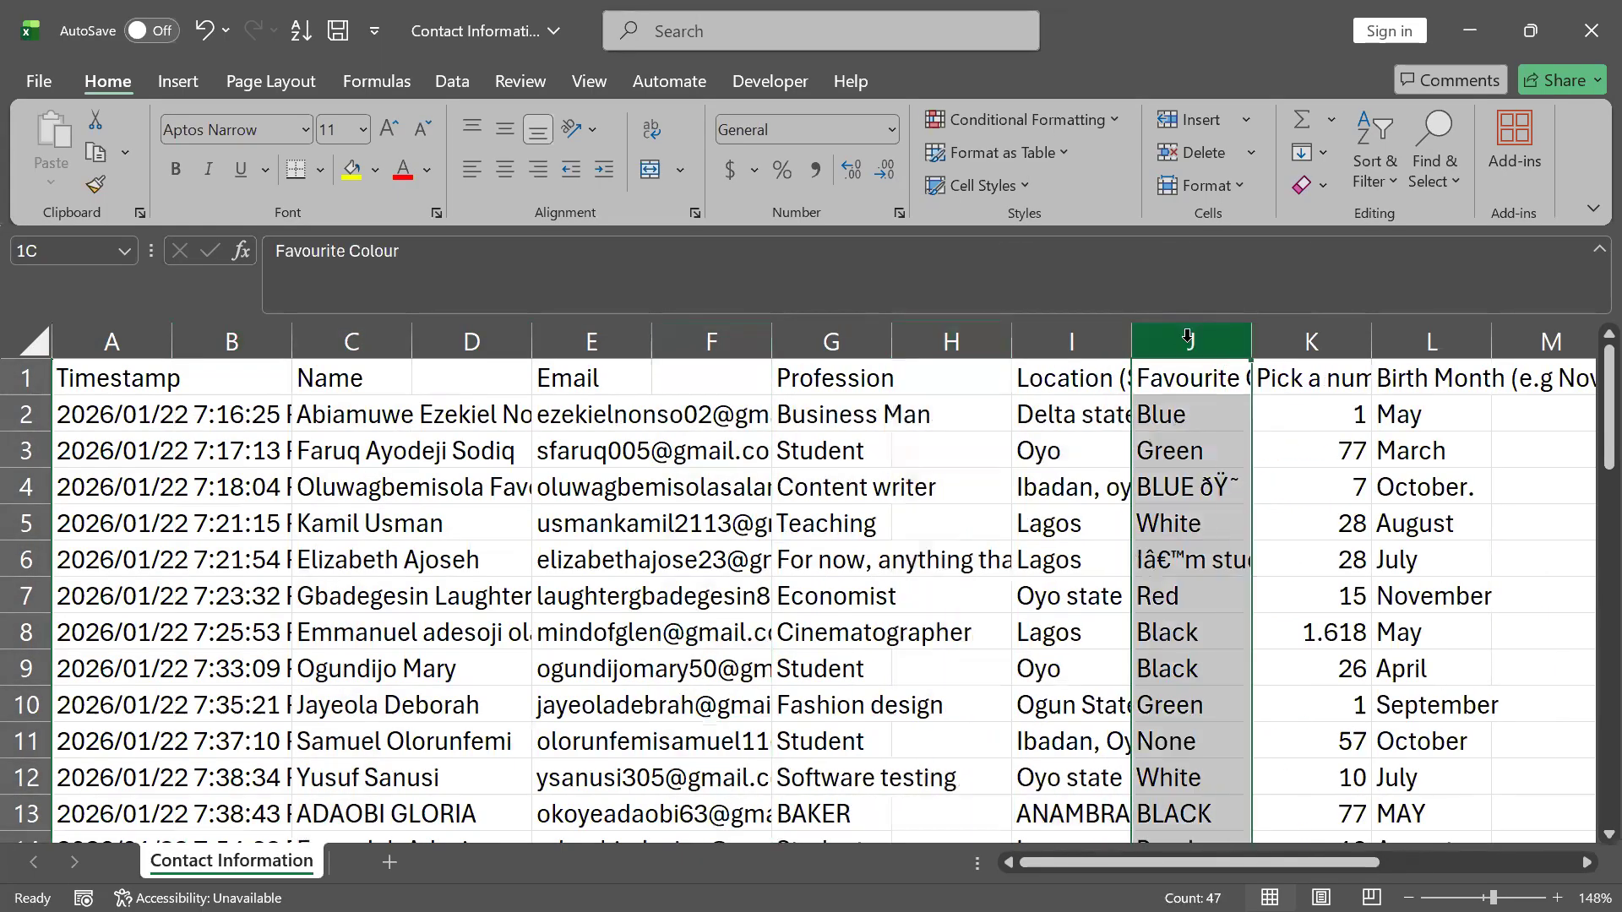
pyautogui.rightClick(1186, 336)
pyautogui.click(1271, 594)
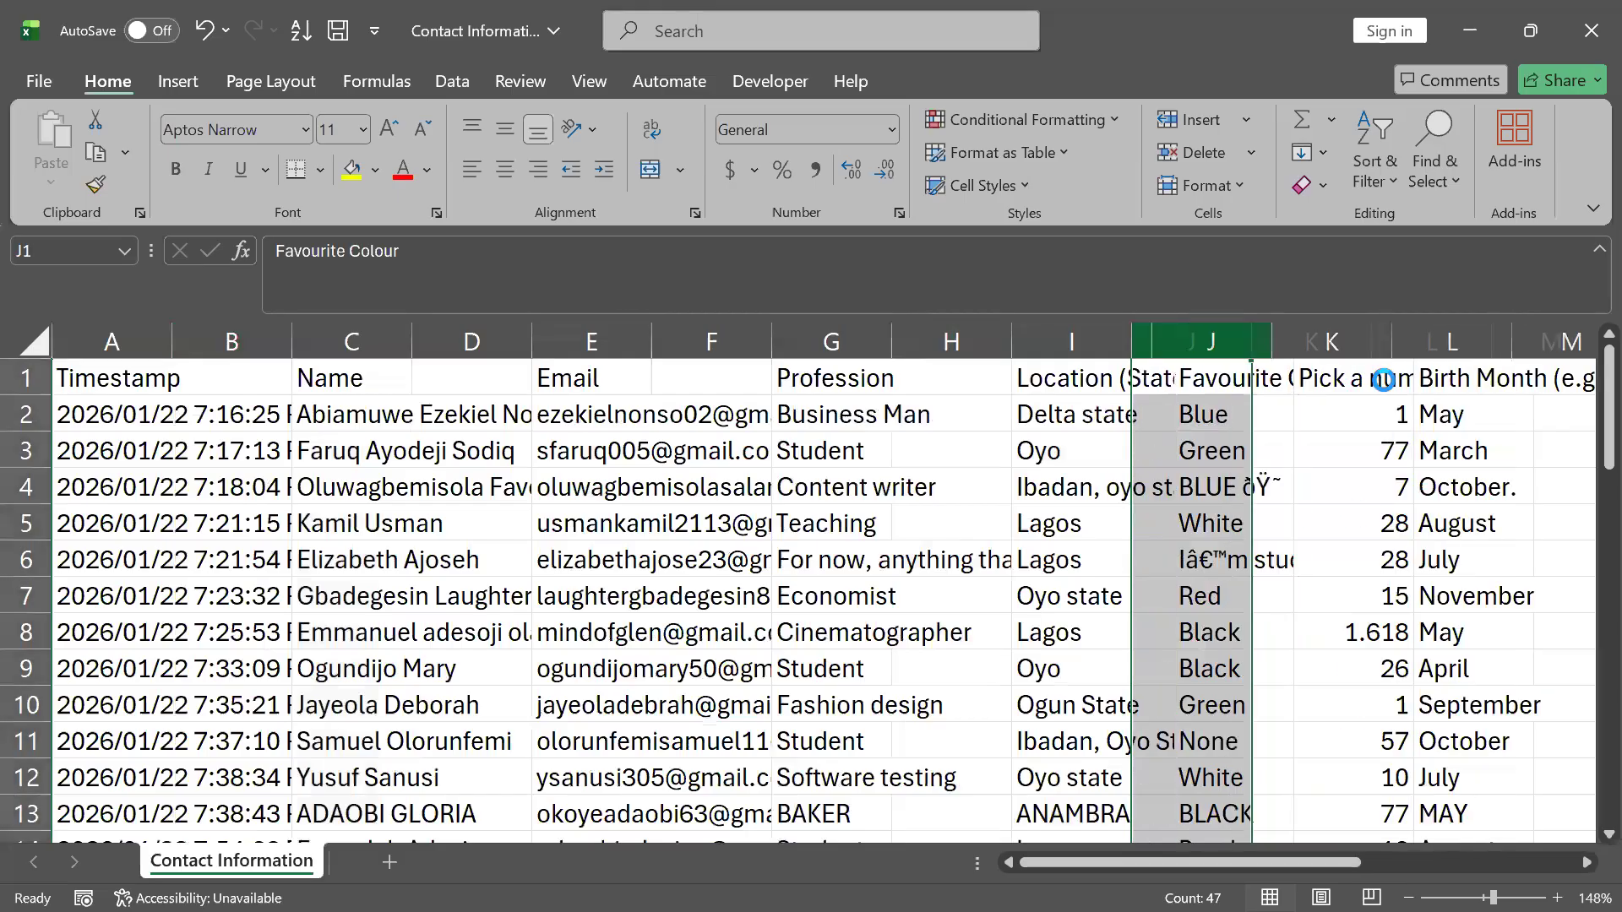
# - Insert a blank column between the Favourite Colour and Pick a number columns
pyautogui.click(1400, 338)
pyautogui.rightClick(1400, 338)
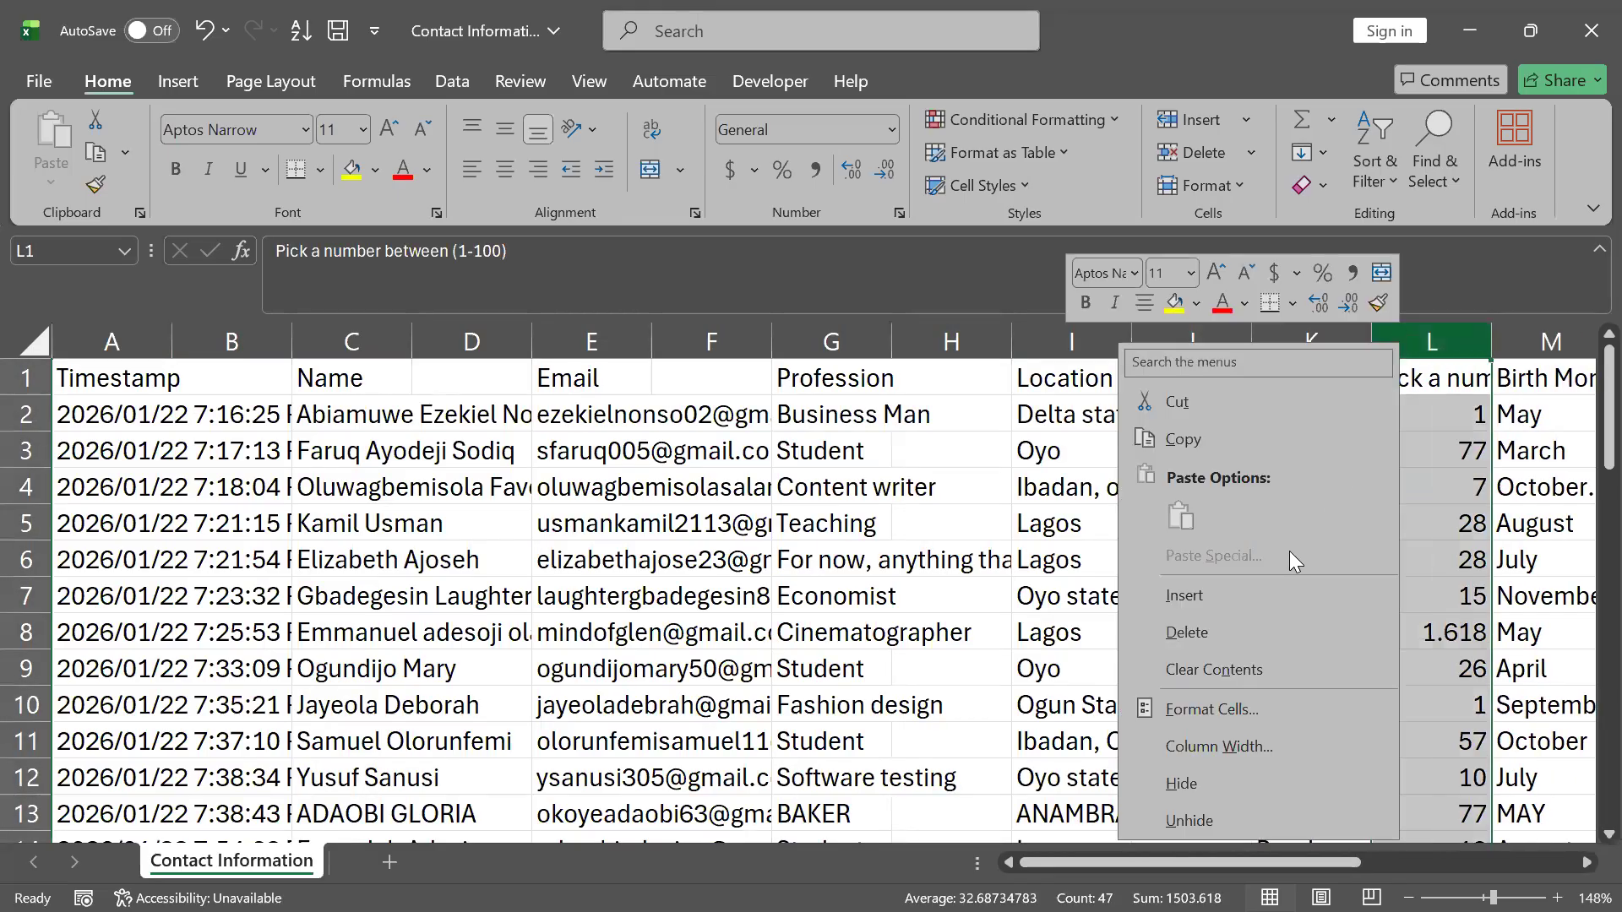
pyautogui.click(1289, 601)
# - Insert a blank column between the Pick a number and Birth Month columns
pyautogui.hscroll(3, 1254, 417)
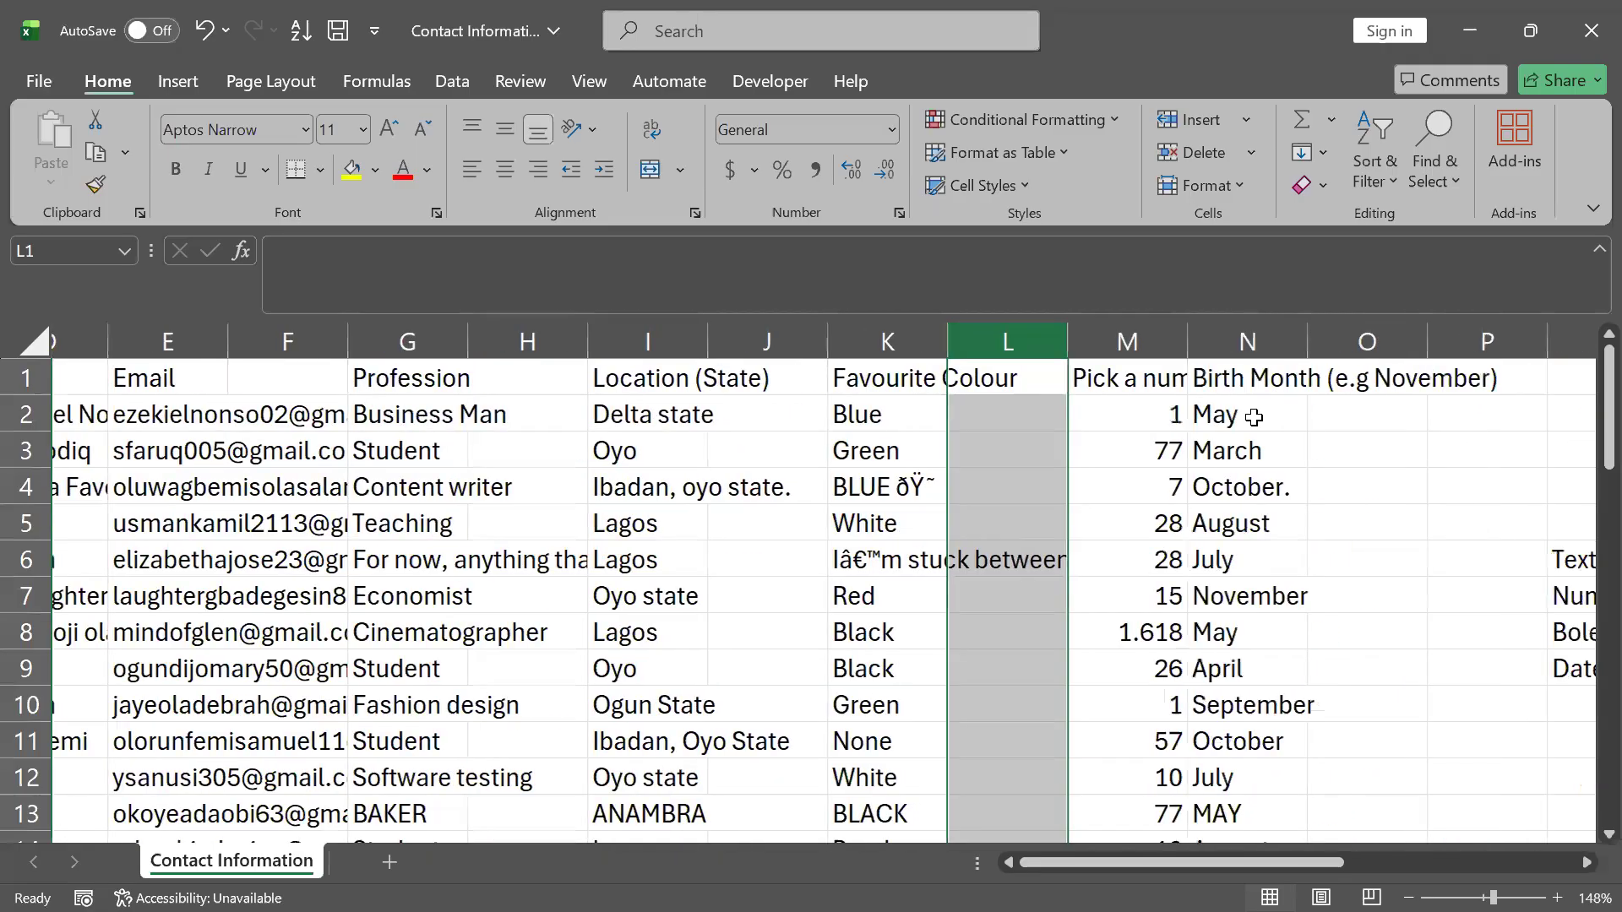
pyautogui.hscroll(1, 1254, 417)
pyautogui.click(1204, 342)
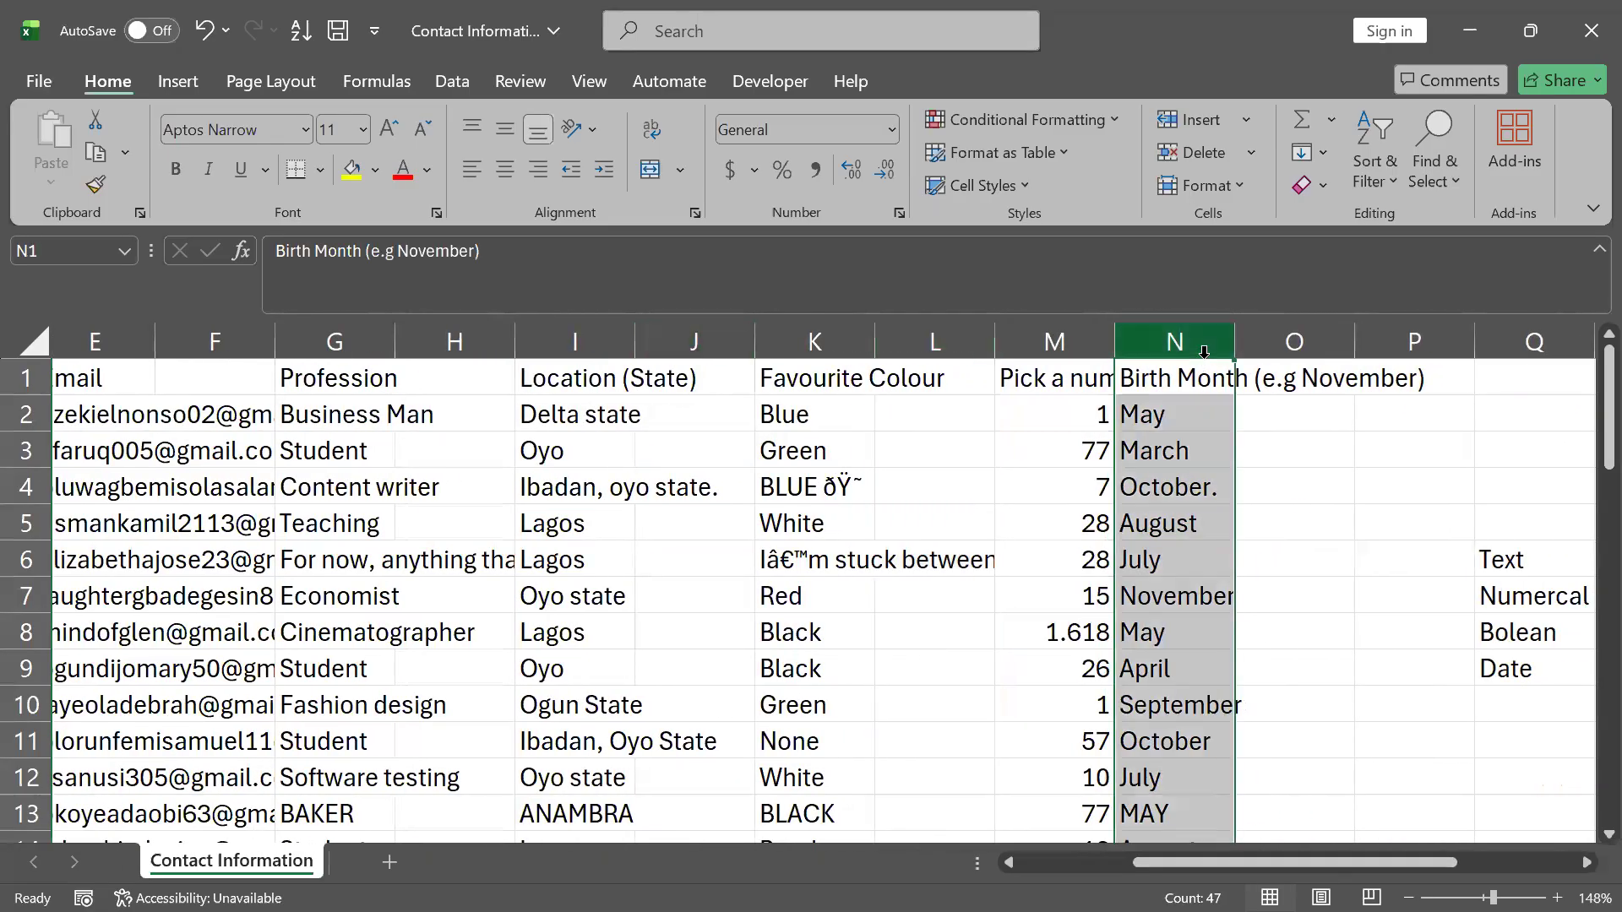
pyautogui.rightClick(1203, 351)
pyautogui.click(1272, 611)
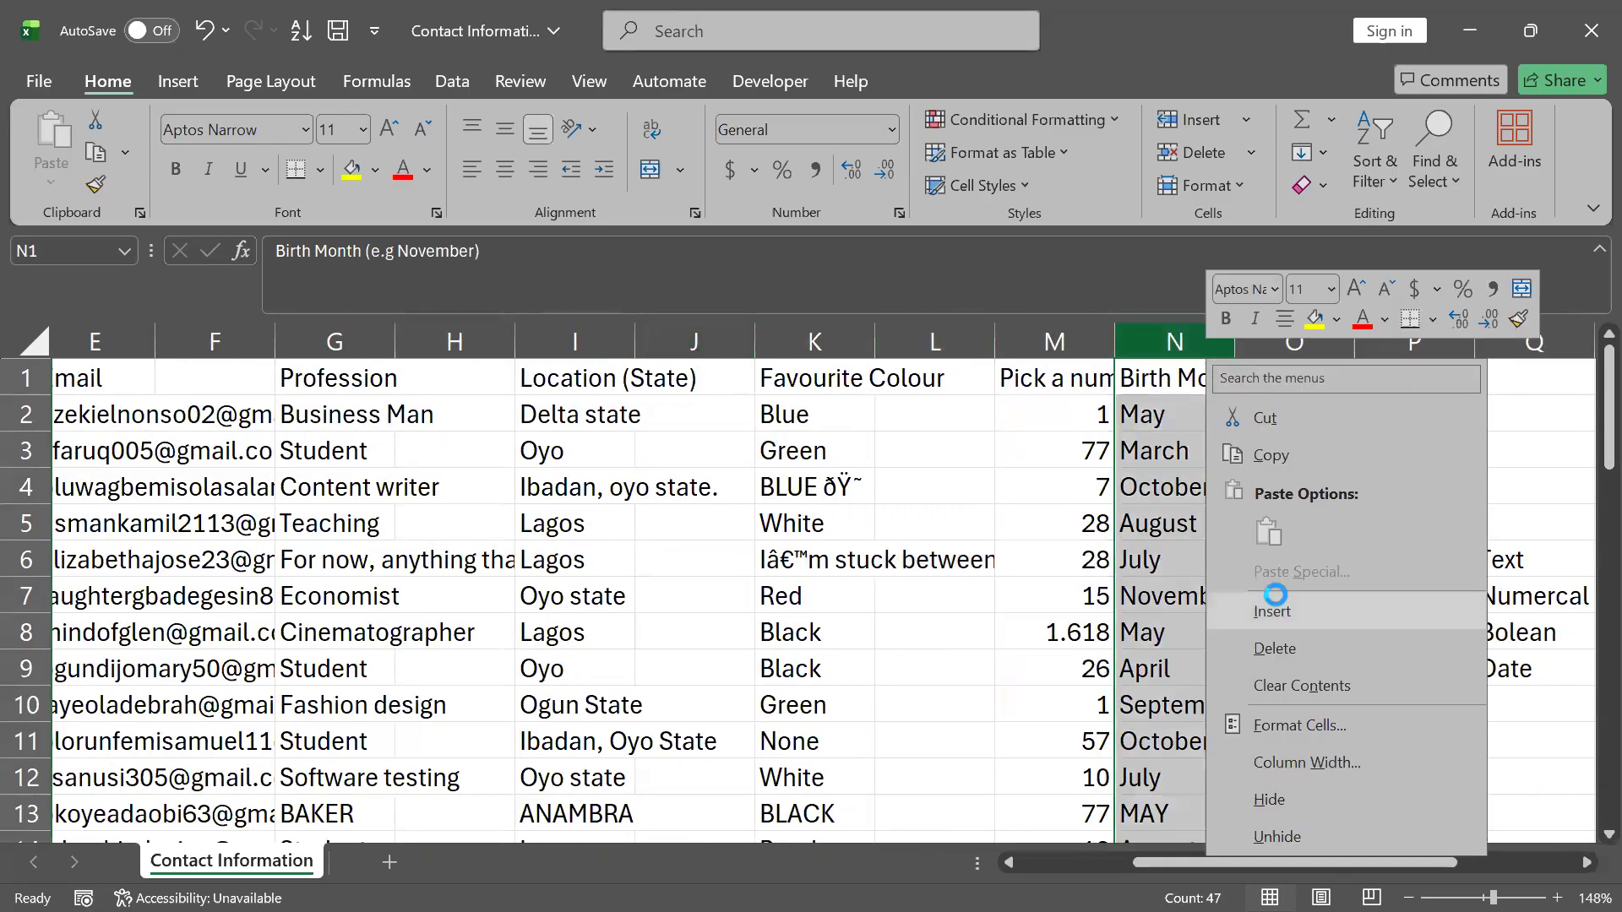
pyautogui.click(1378, 342)
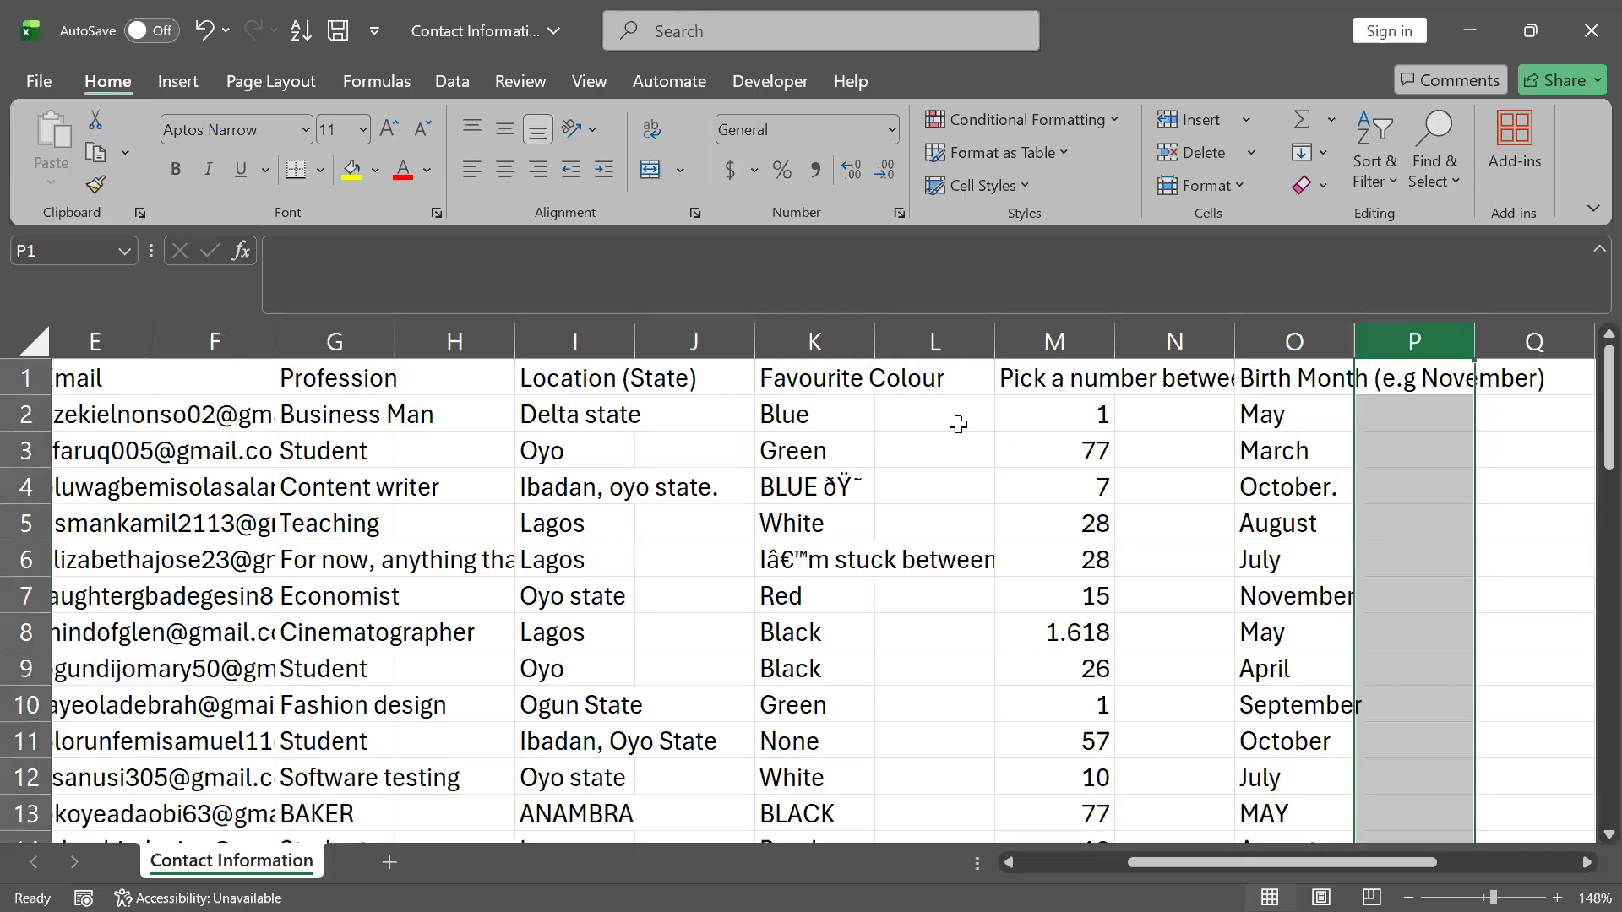
# - Review the inserted blank columns B and D and compare the contents of cells A2 and B2
pyautogui.hscroll(-4, 952, 424)
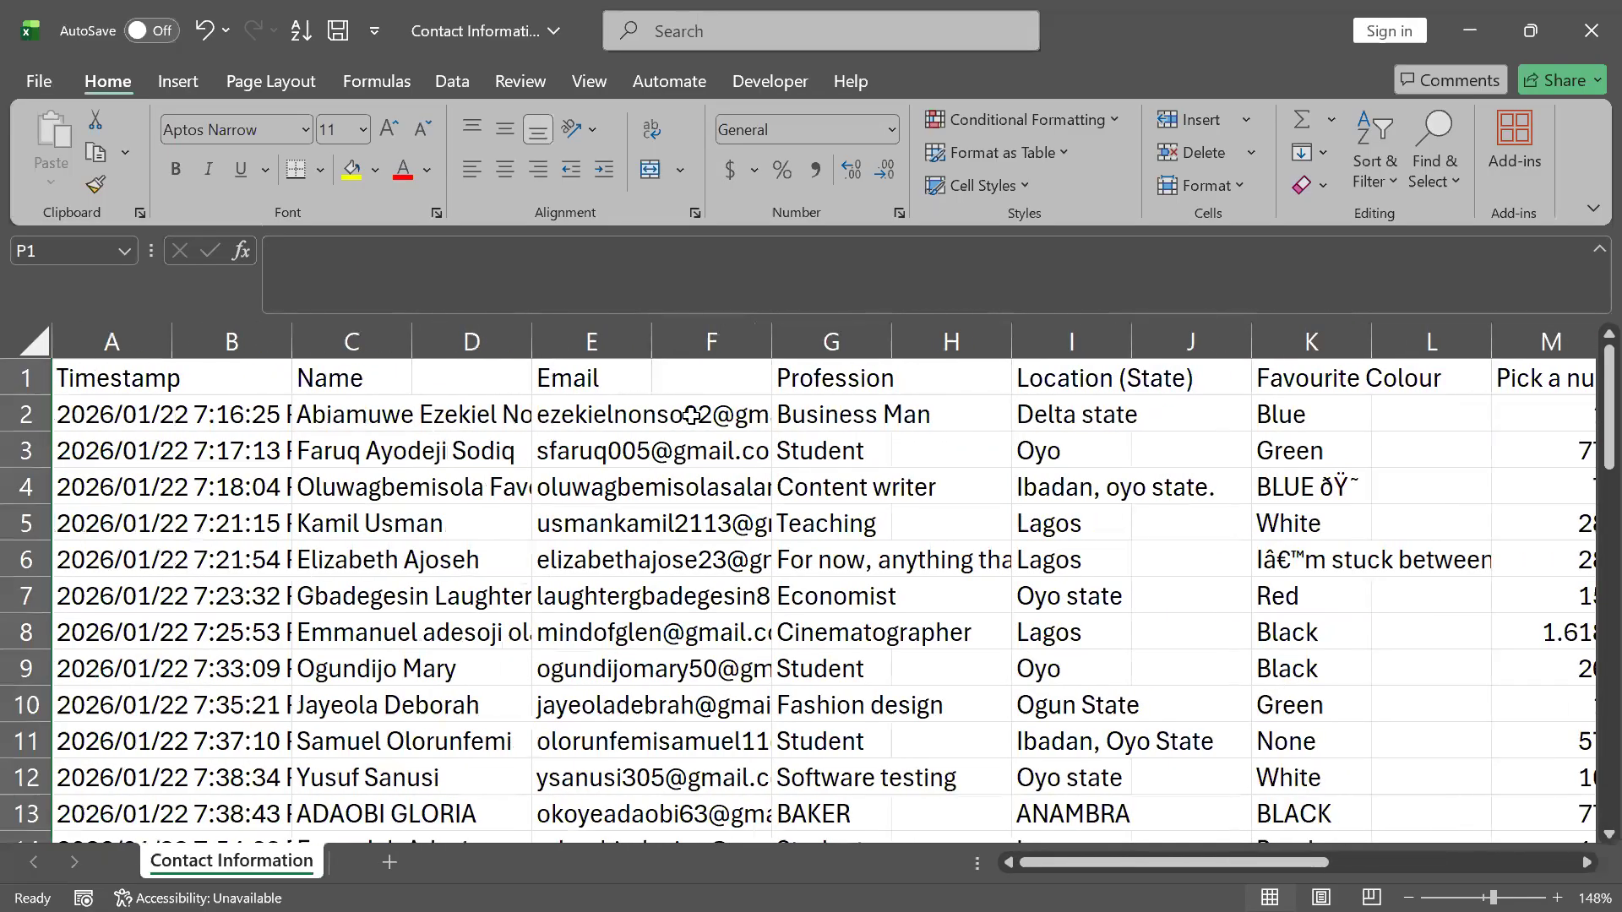
pyautogui.click(231, 338)
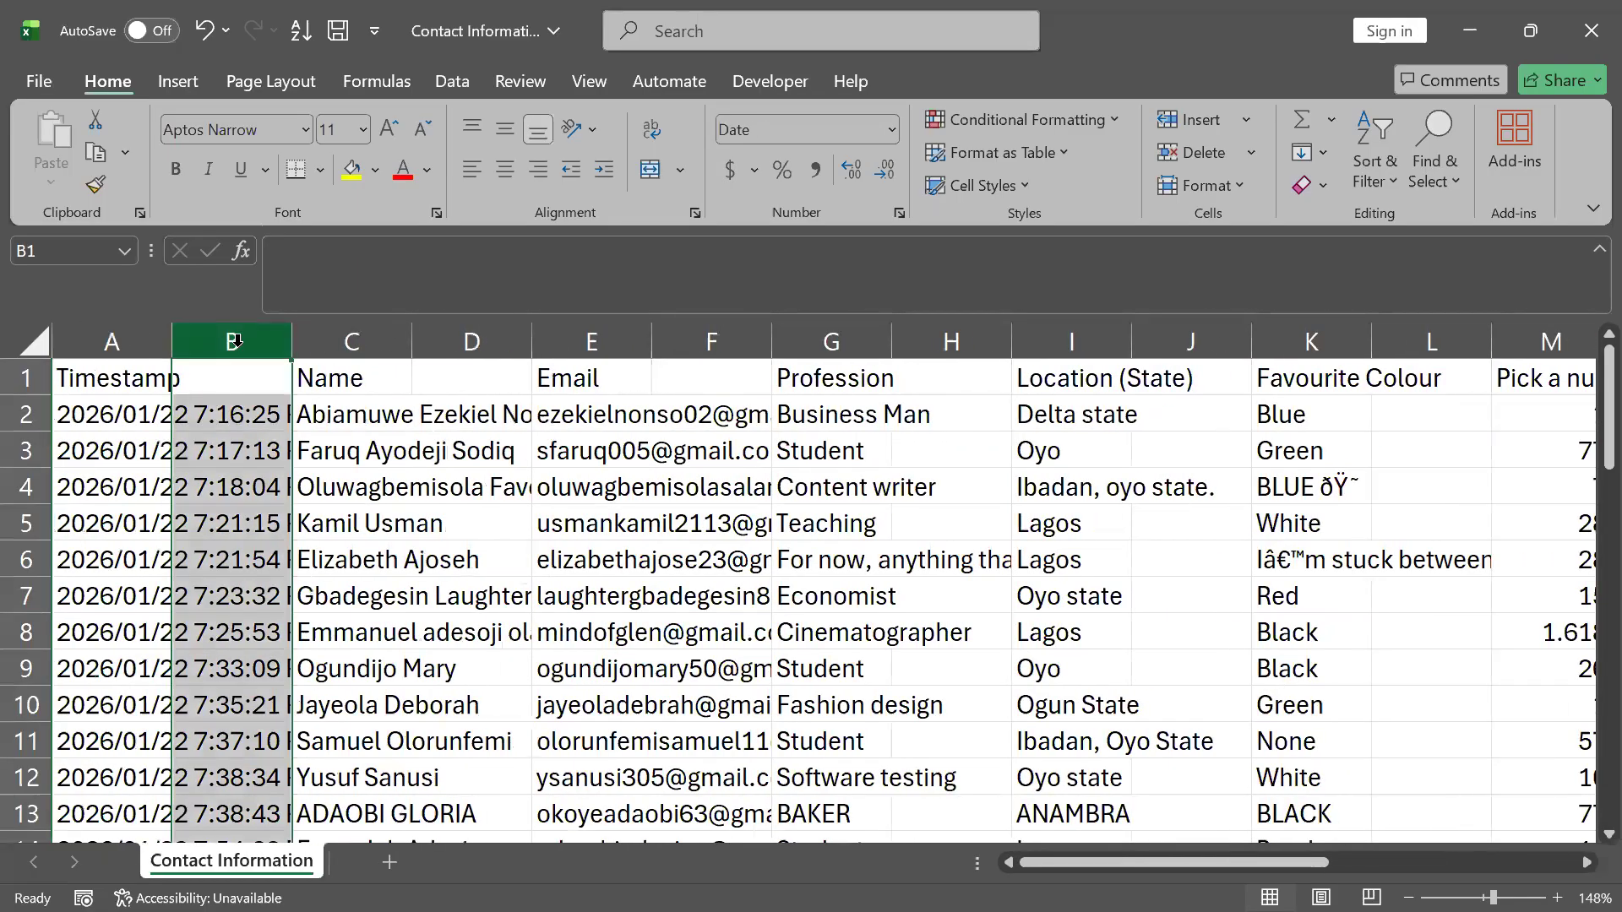
pyautogui.click(469, 340)
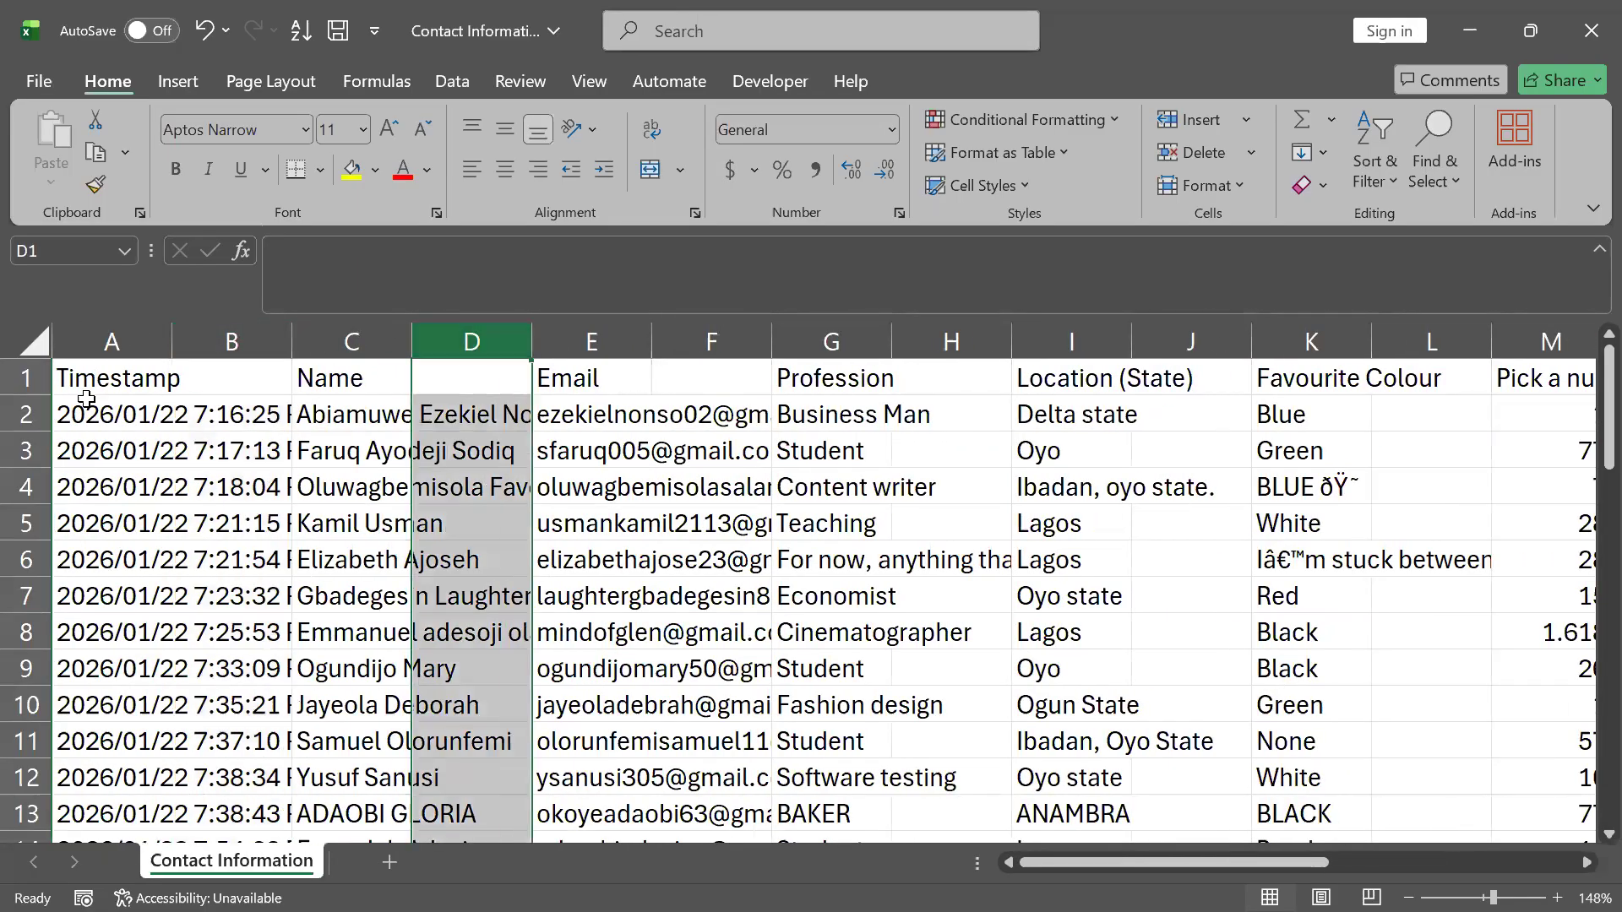
pyautogui.click(163, 413)
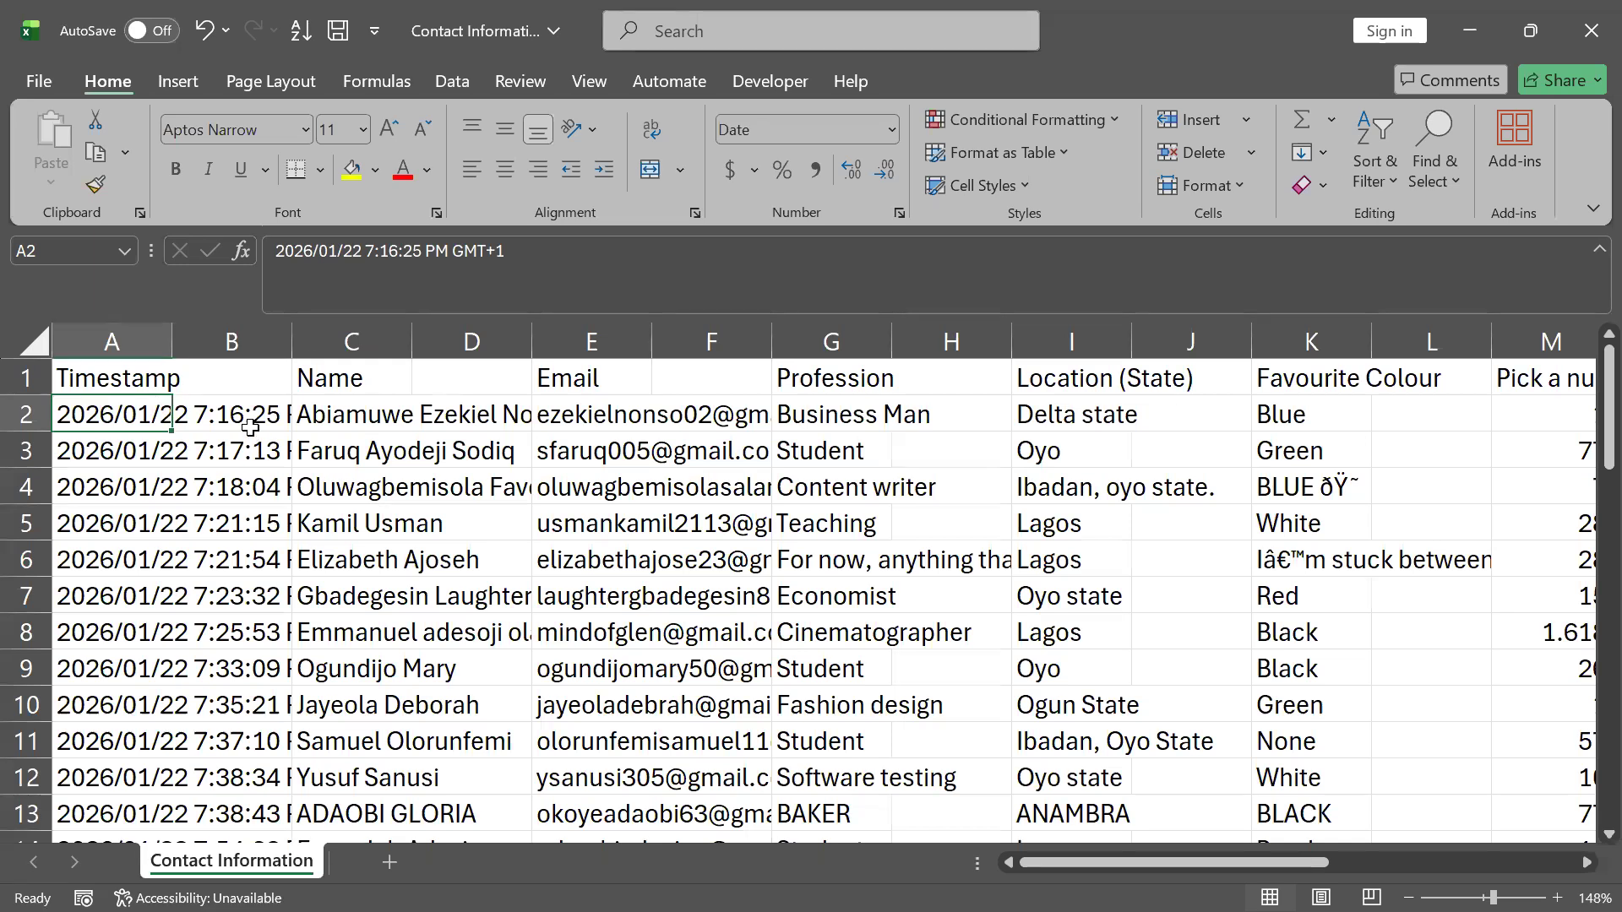
pyautogui.click(228, 405)
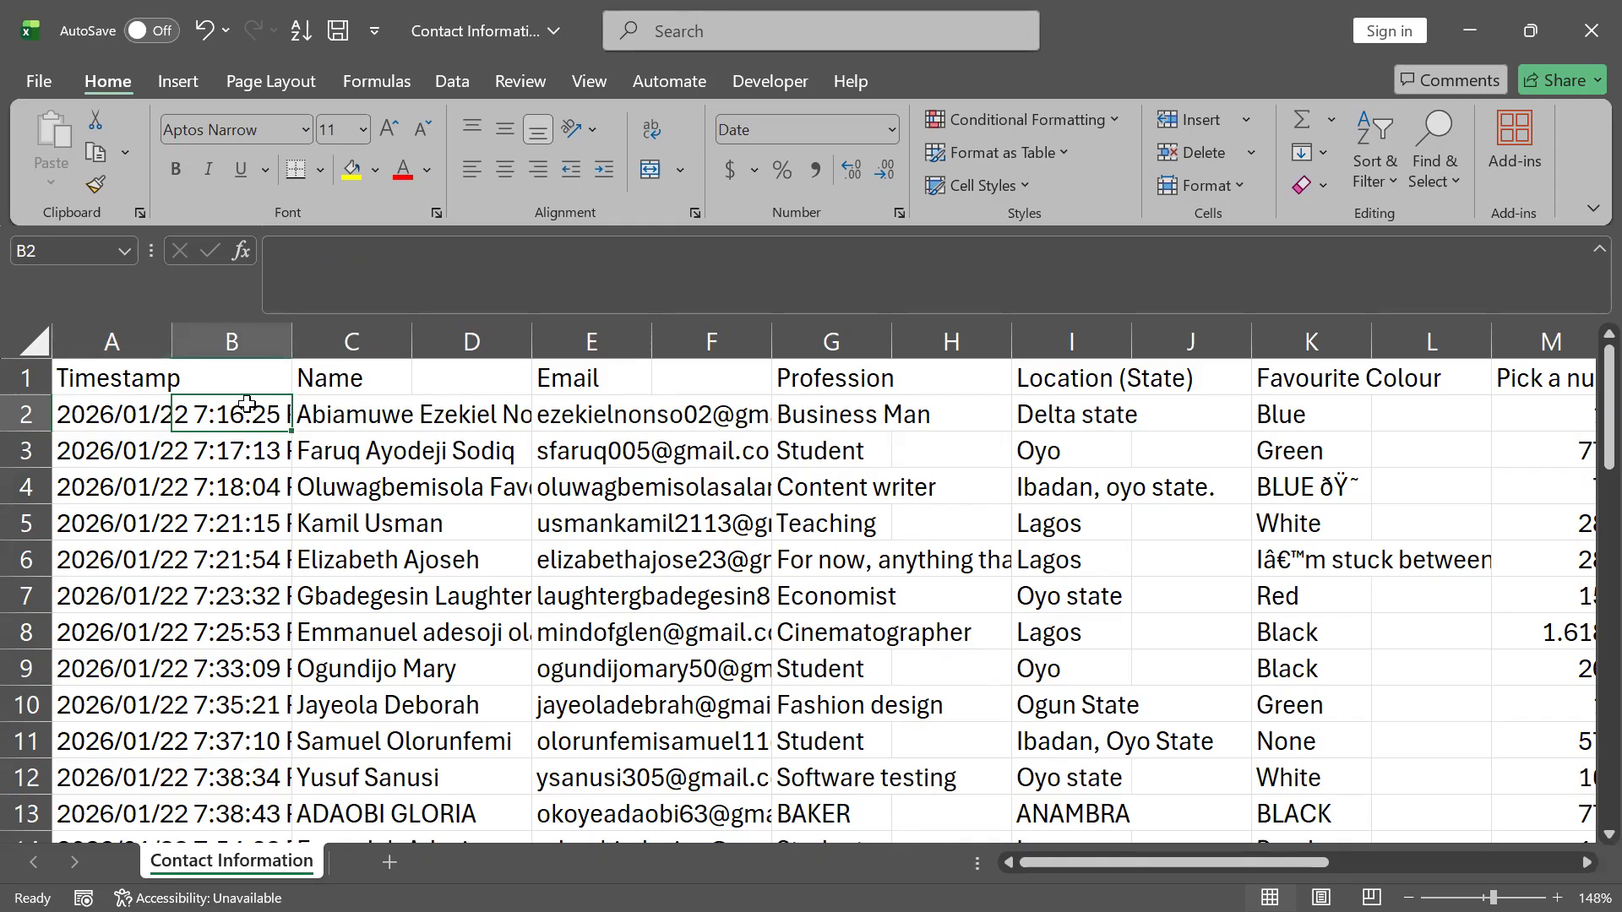
pyautogui.click(110, 404)
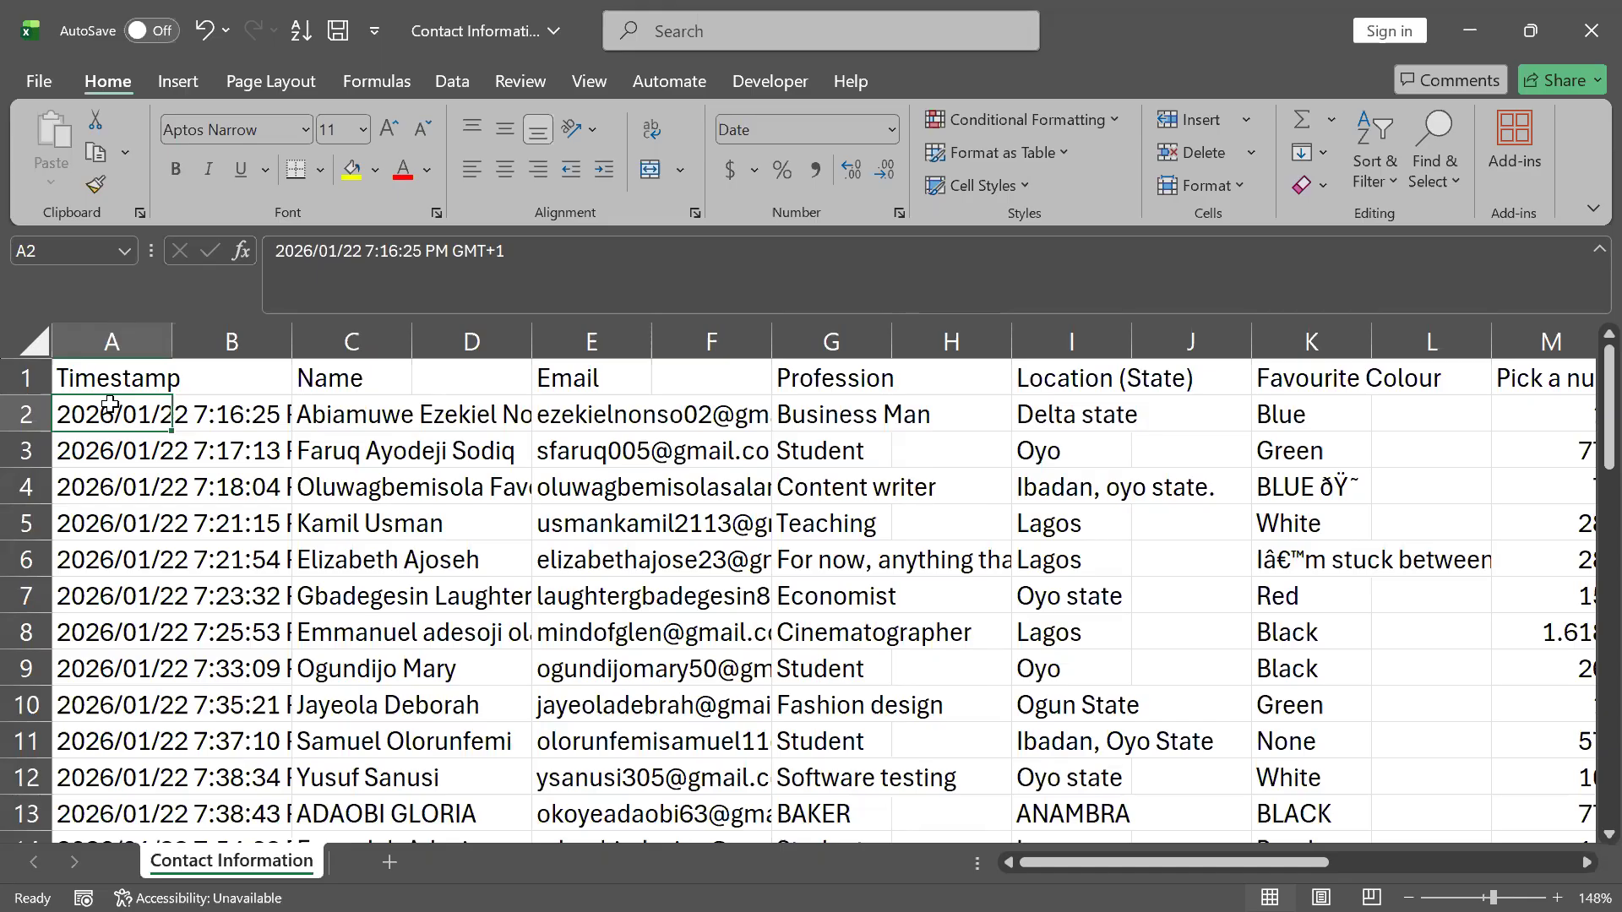
pyautogui.write('1')
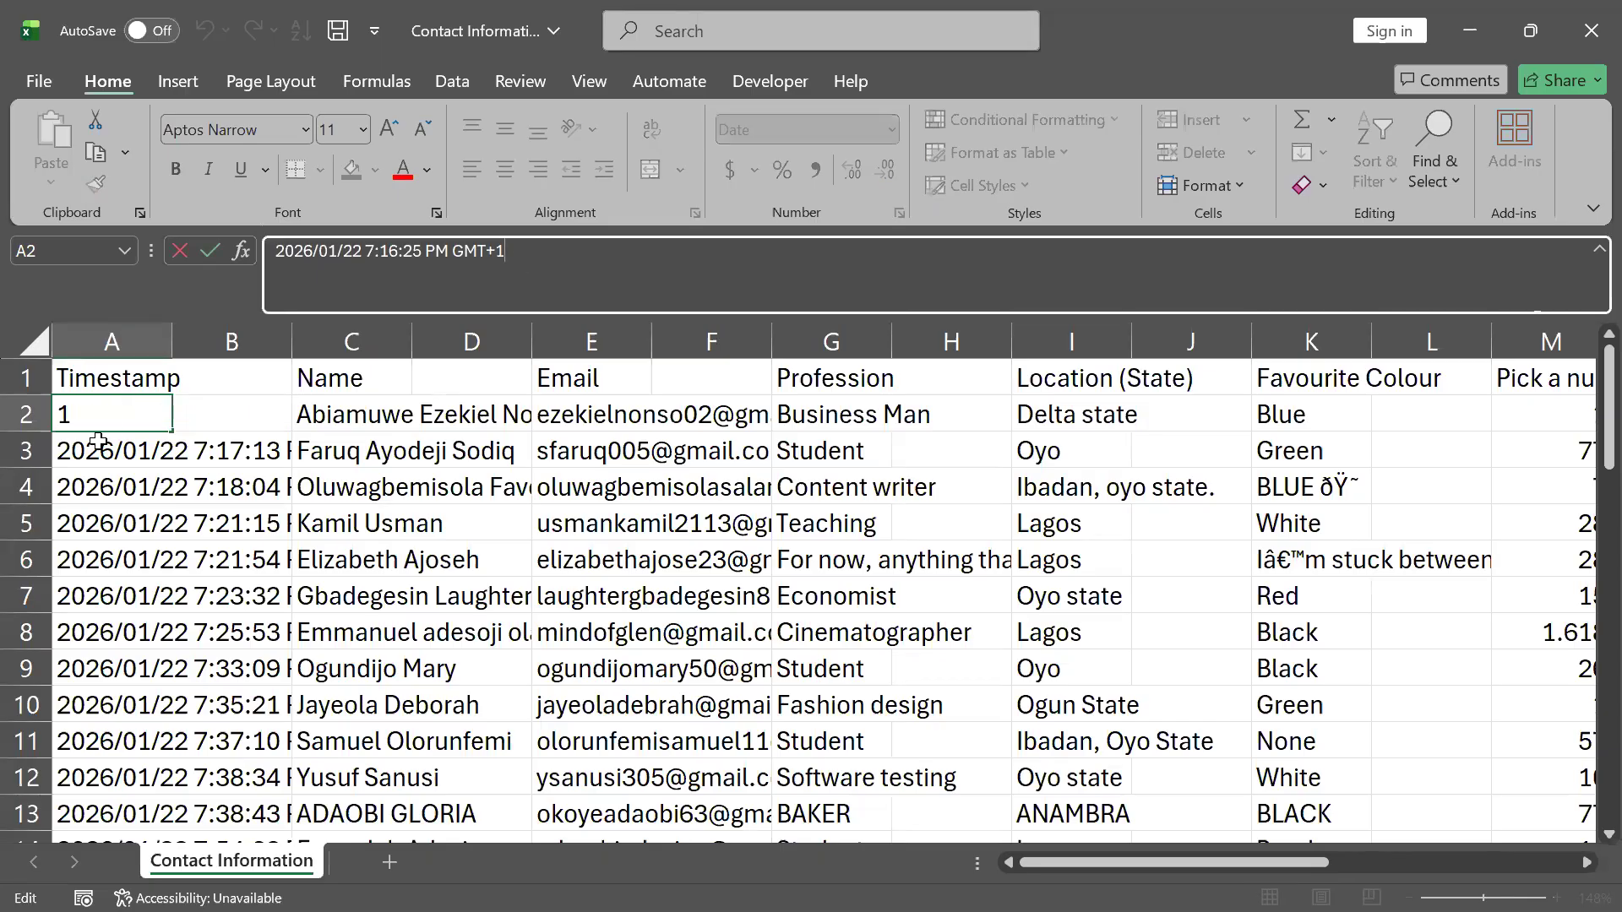
pyautogui.press('Escape')
pyautogui.click(224, 415)
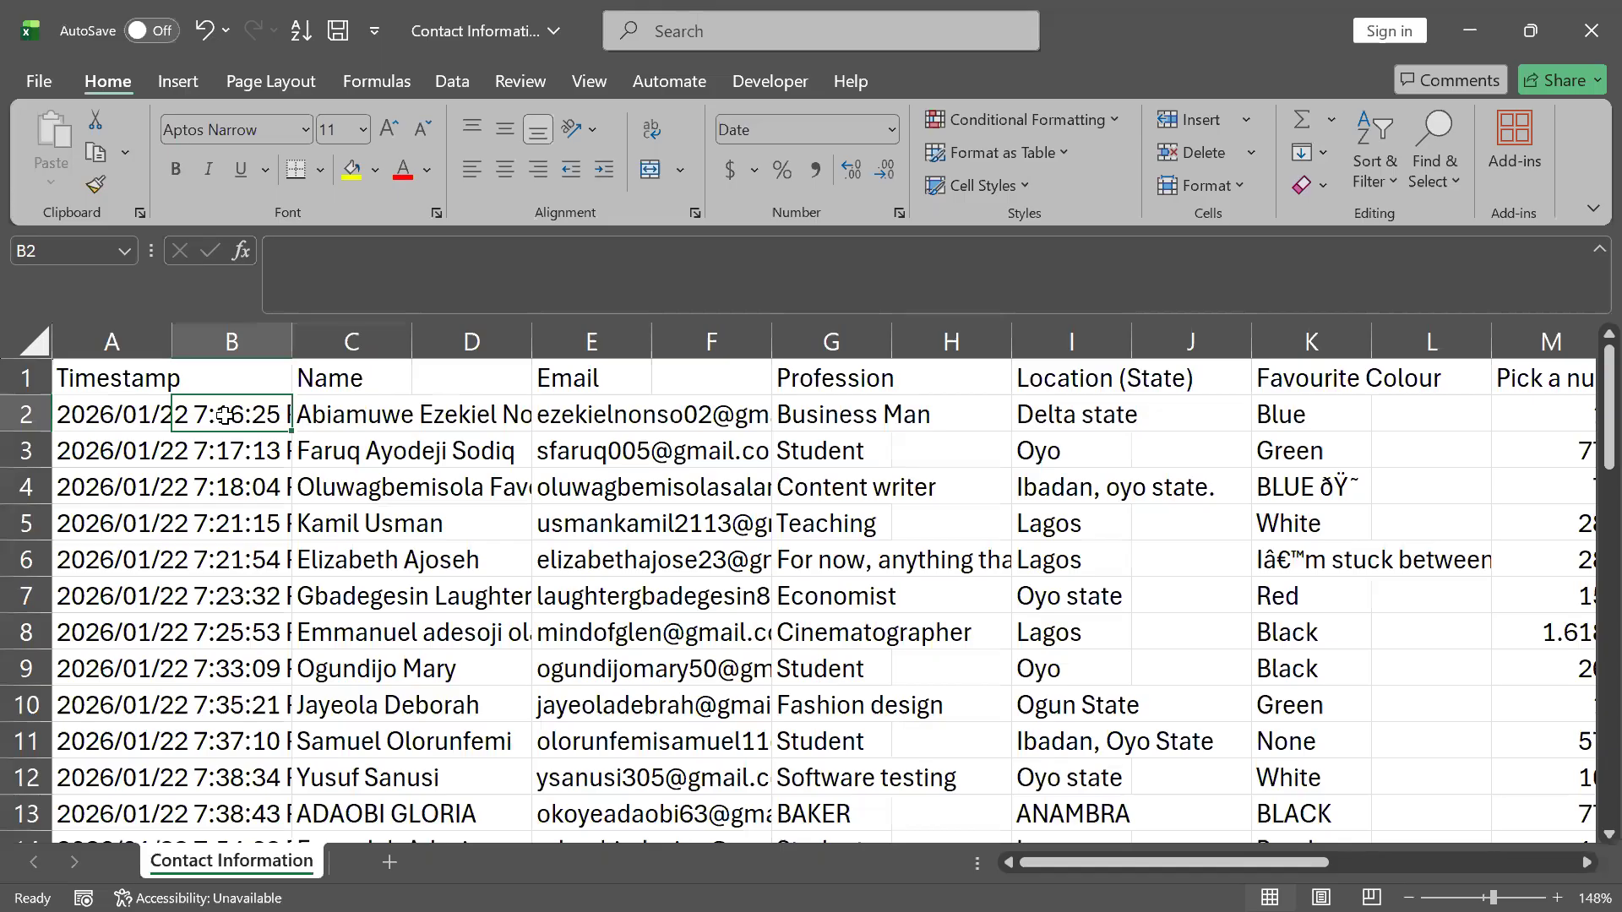
pyautogui.write('=')
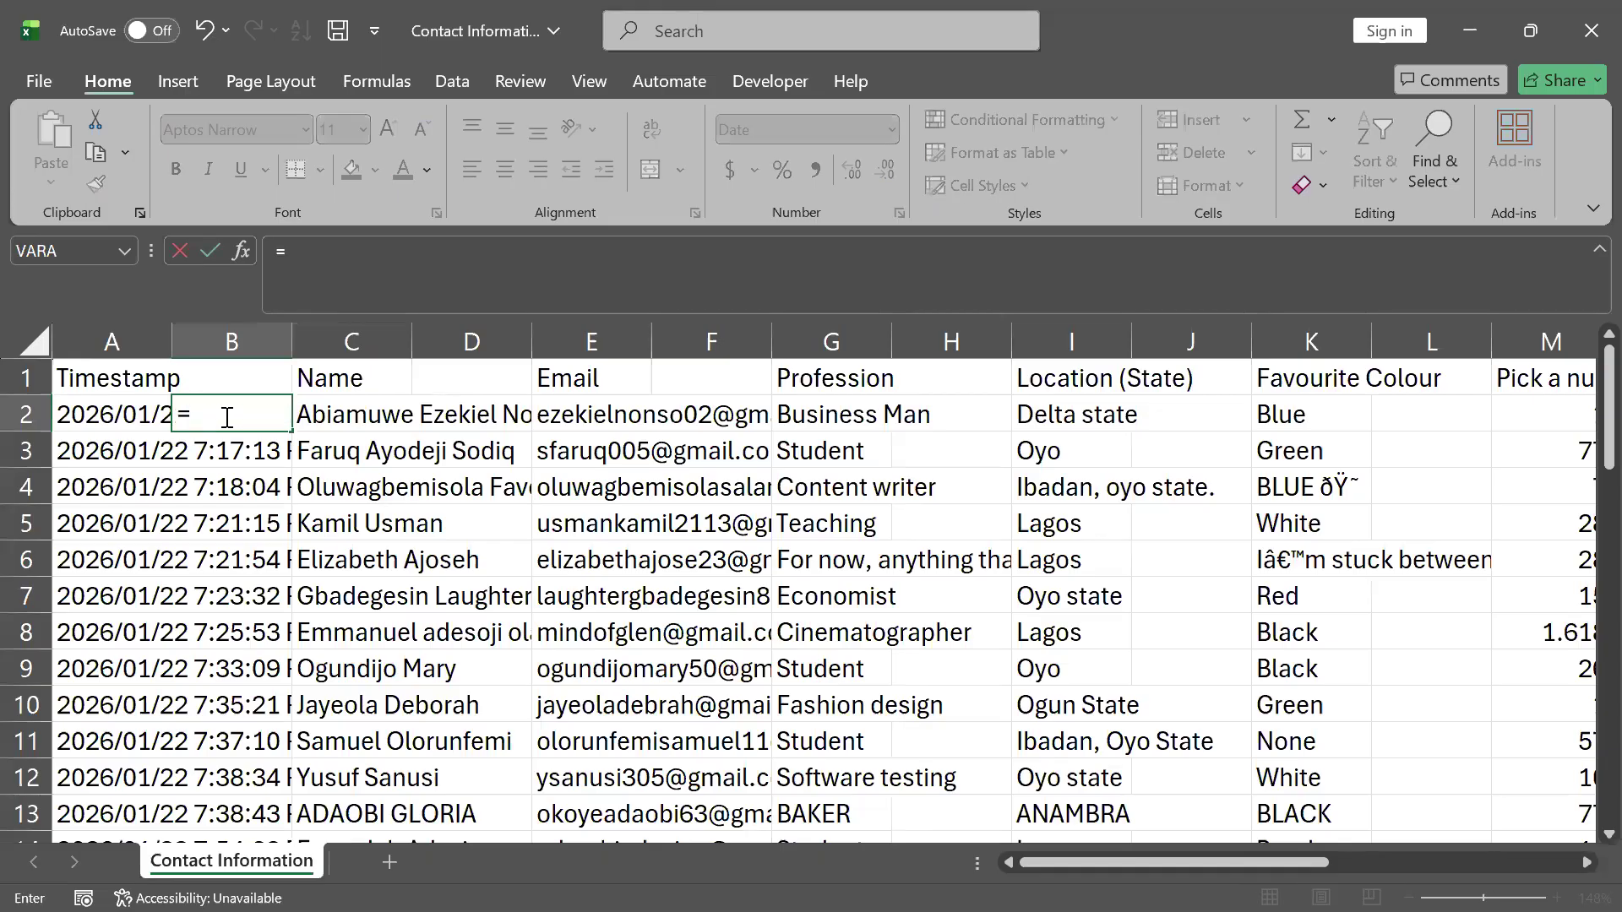
pyautogui.write('da')
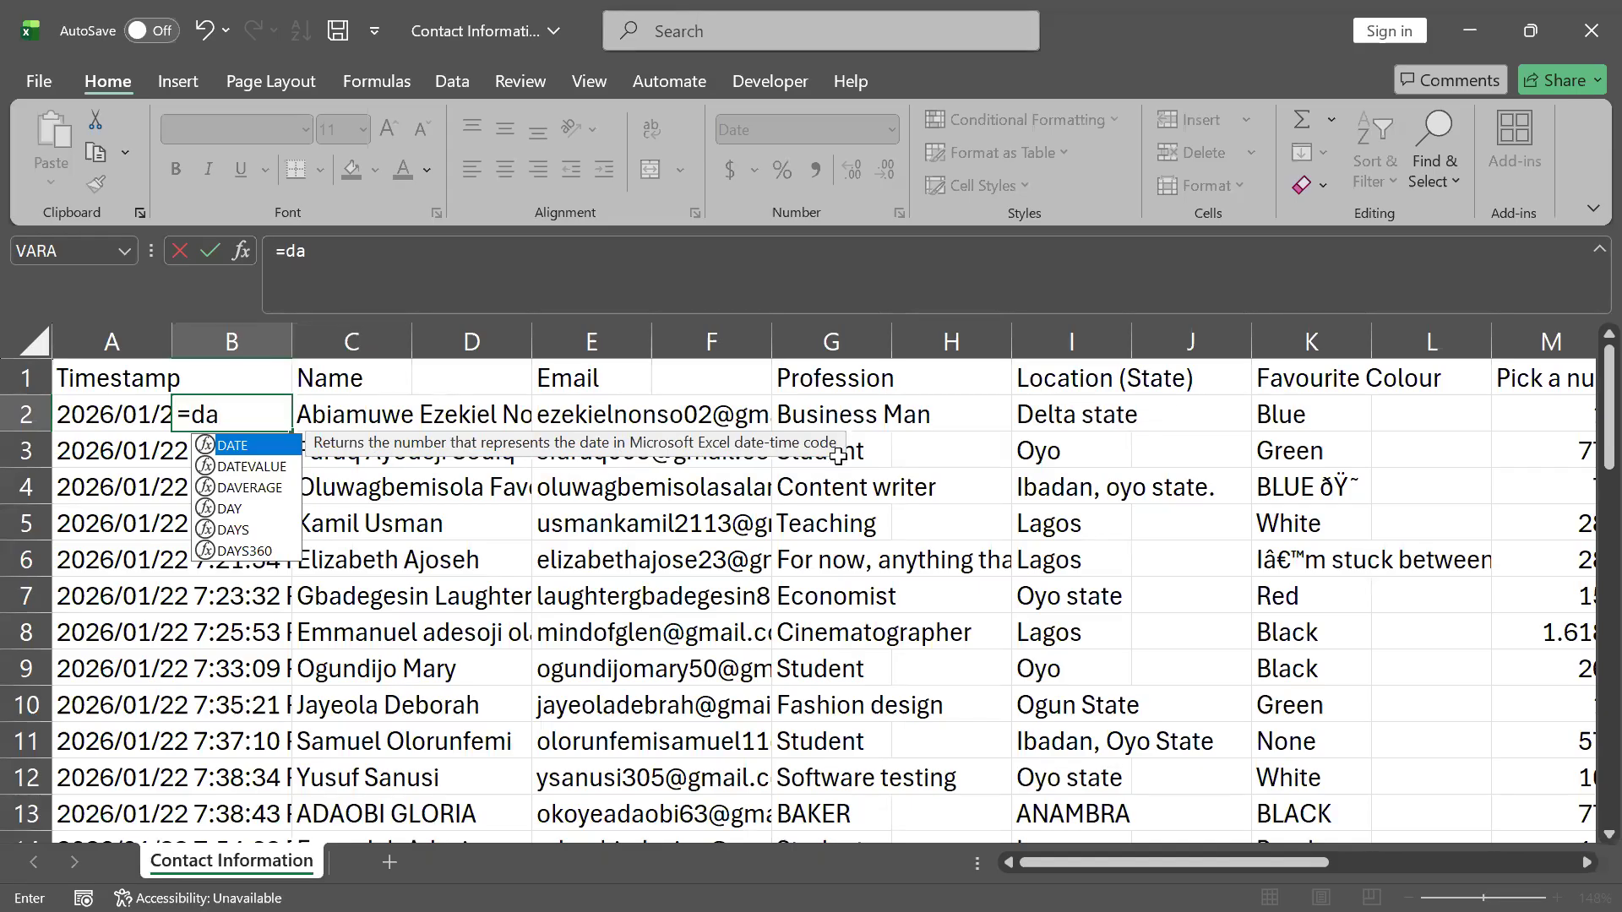
pyautogui.press('Tab')
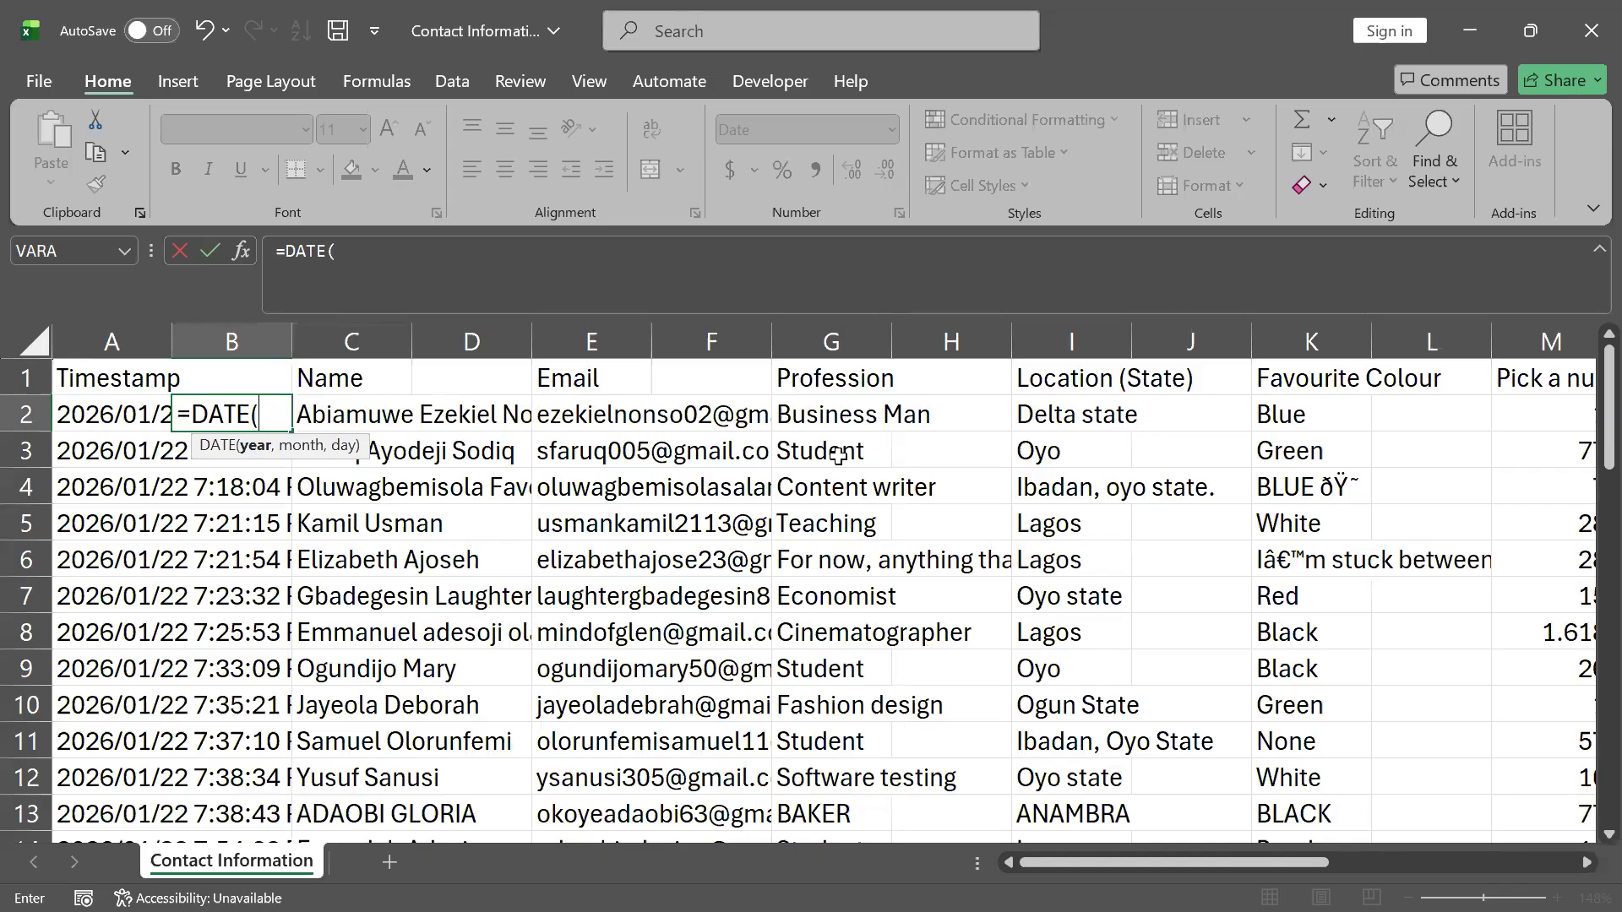
pyautogui.press('Escape')
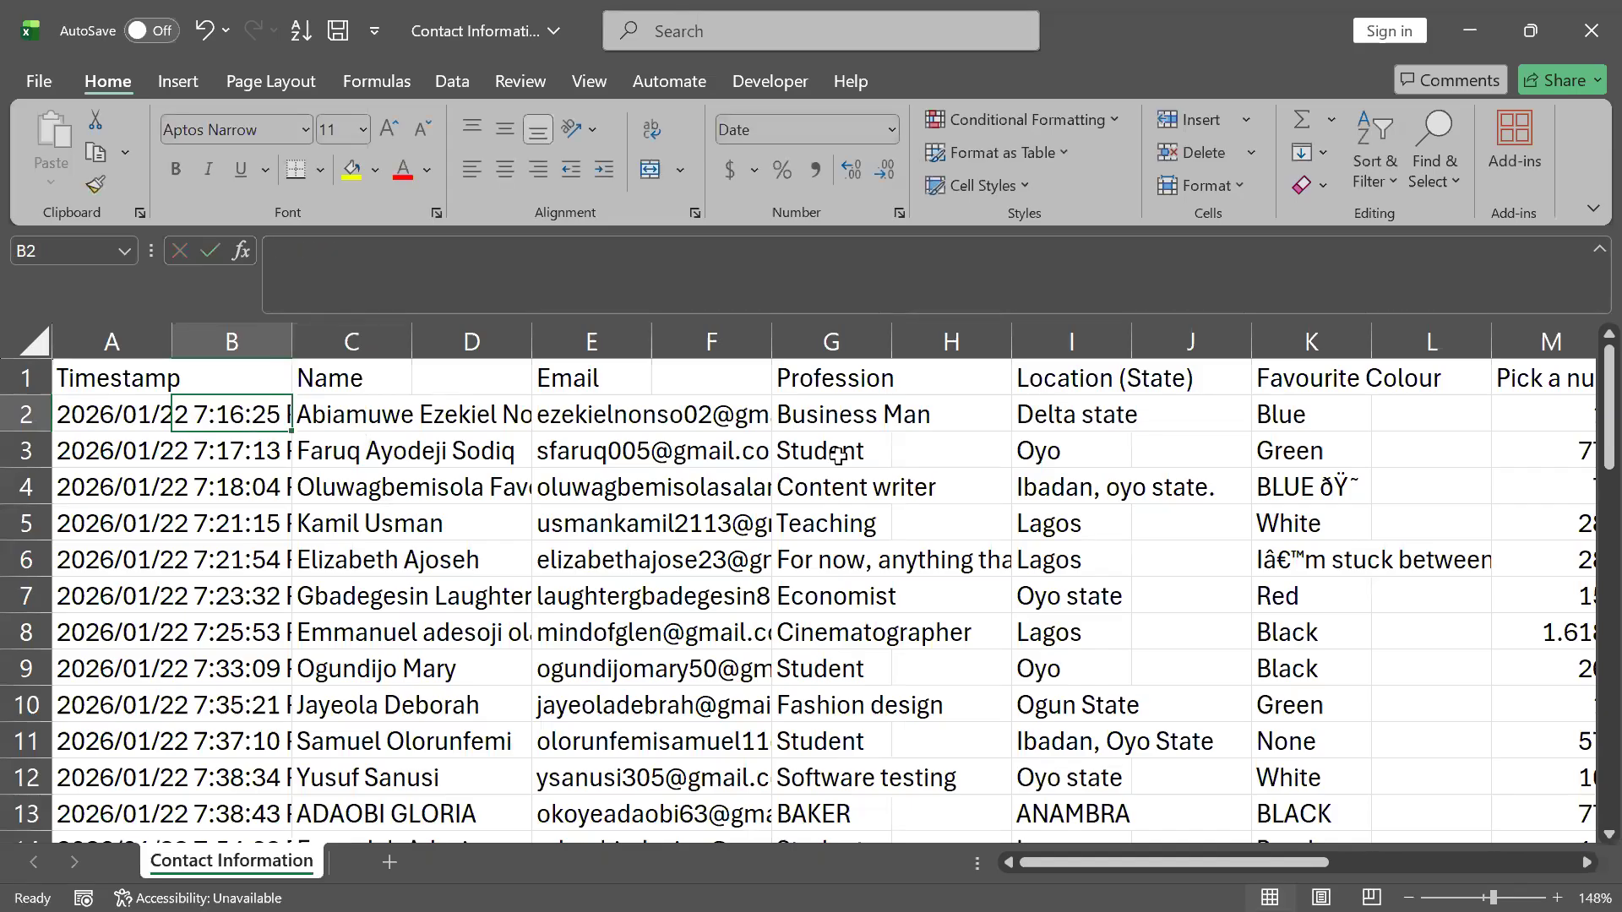
# - Select the Timestamp values from A2 to the last record and review the range
pyautogui.press('Left')
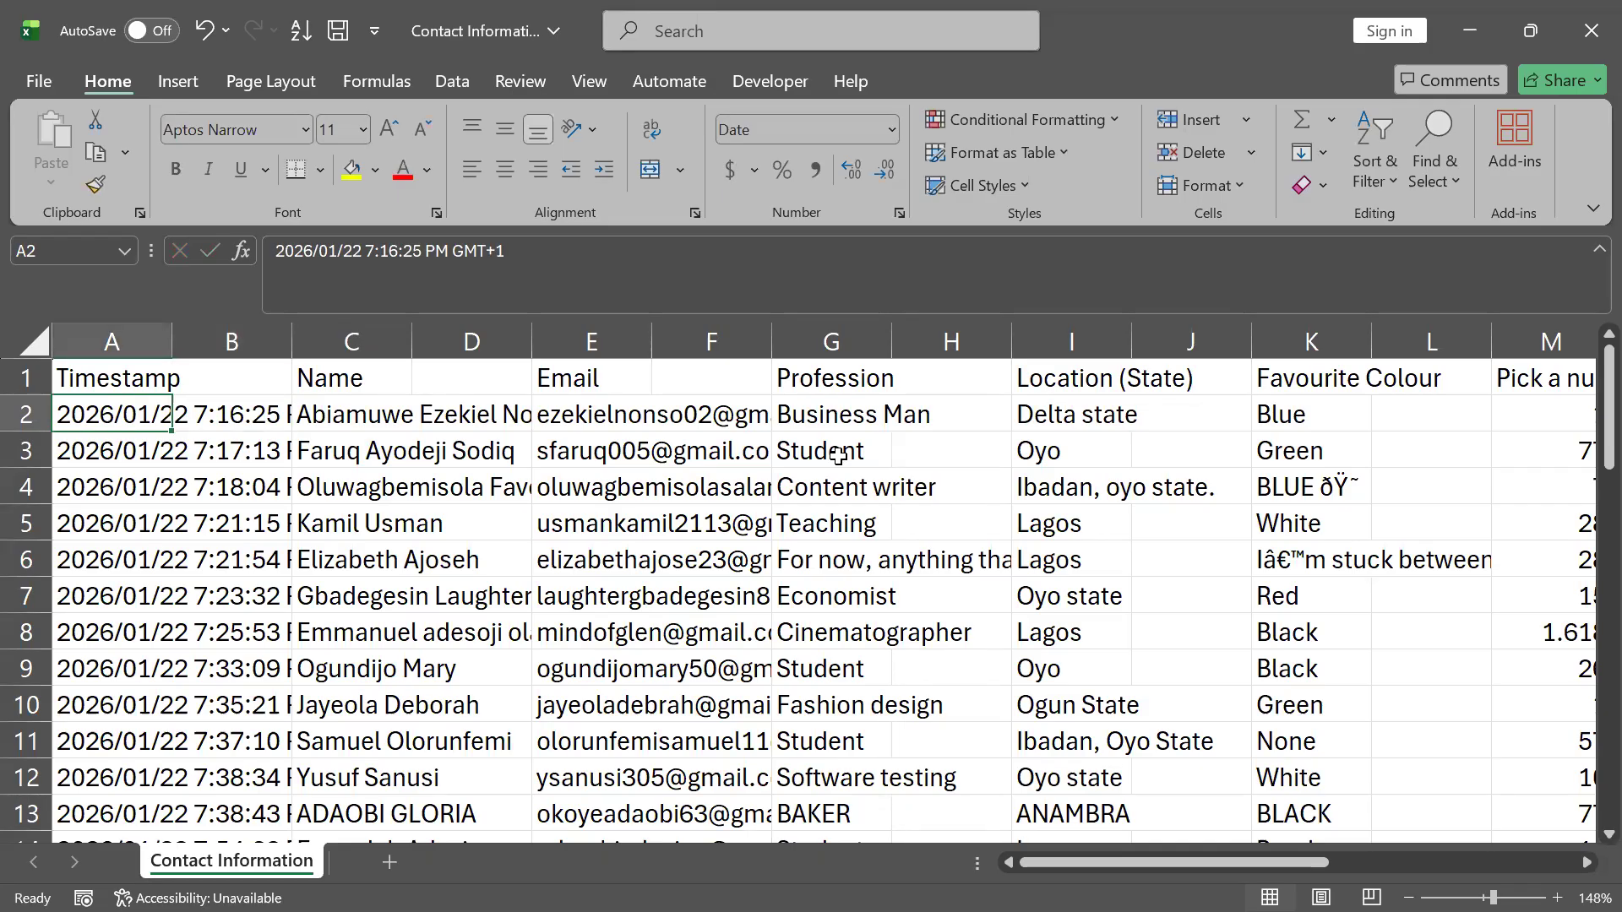
pyautogui.hotkey('ctrl', 'shift', 'Down')
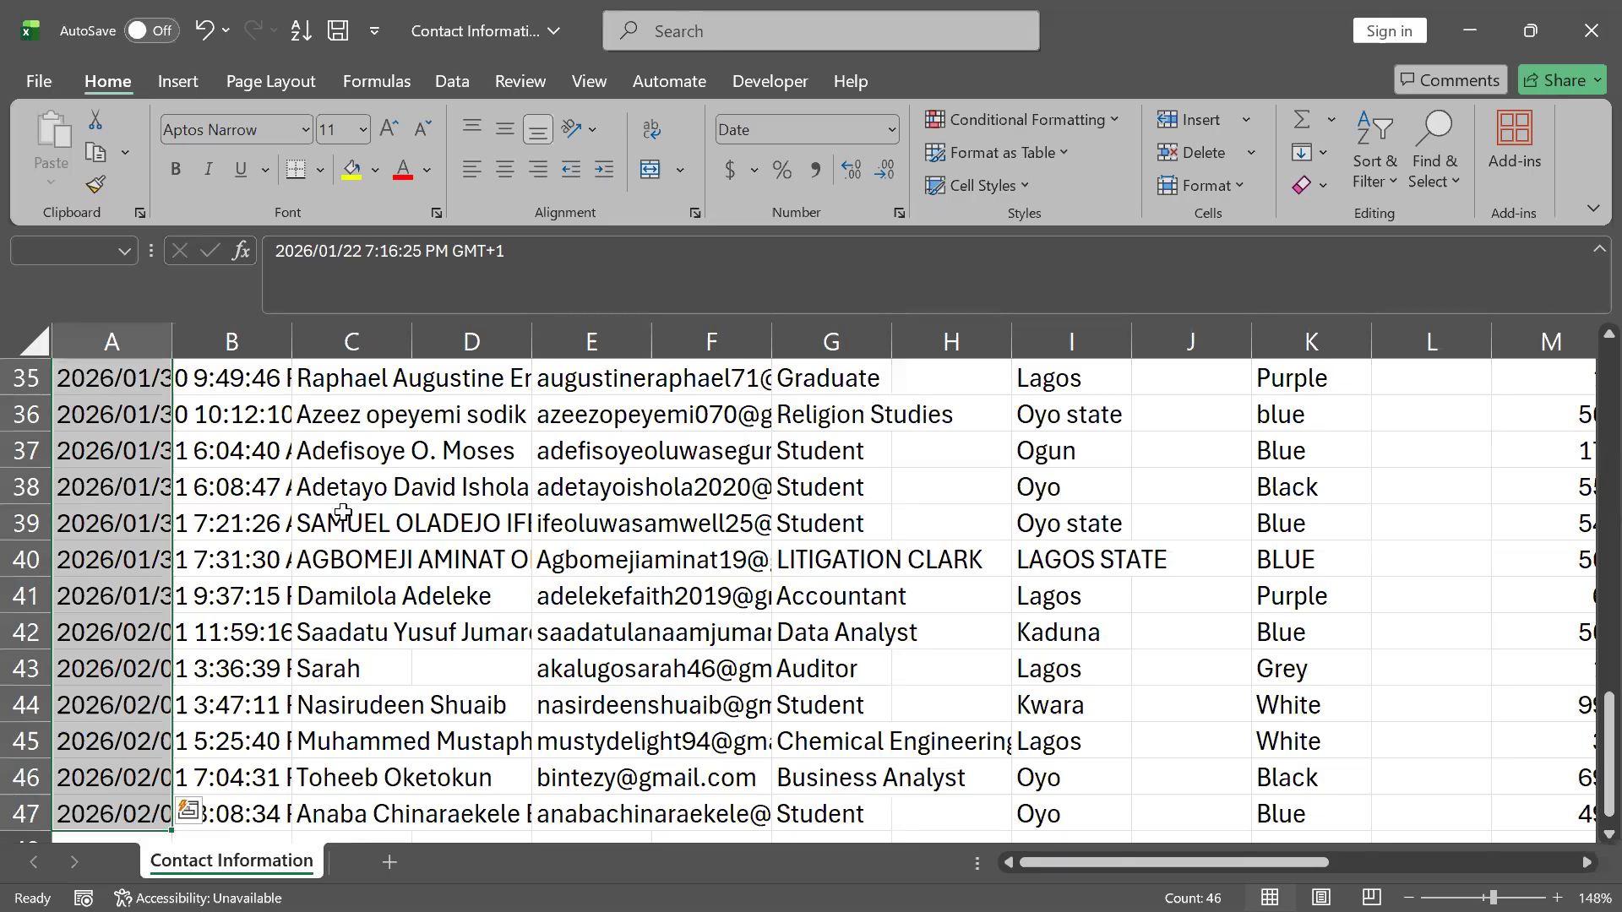
pyautogui.scroll(8, 397, 480)
pyautogui.scroll(4, 397, 480)
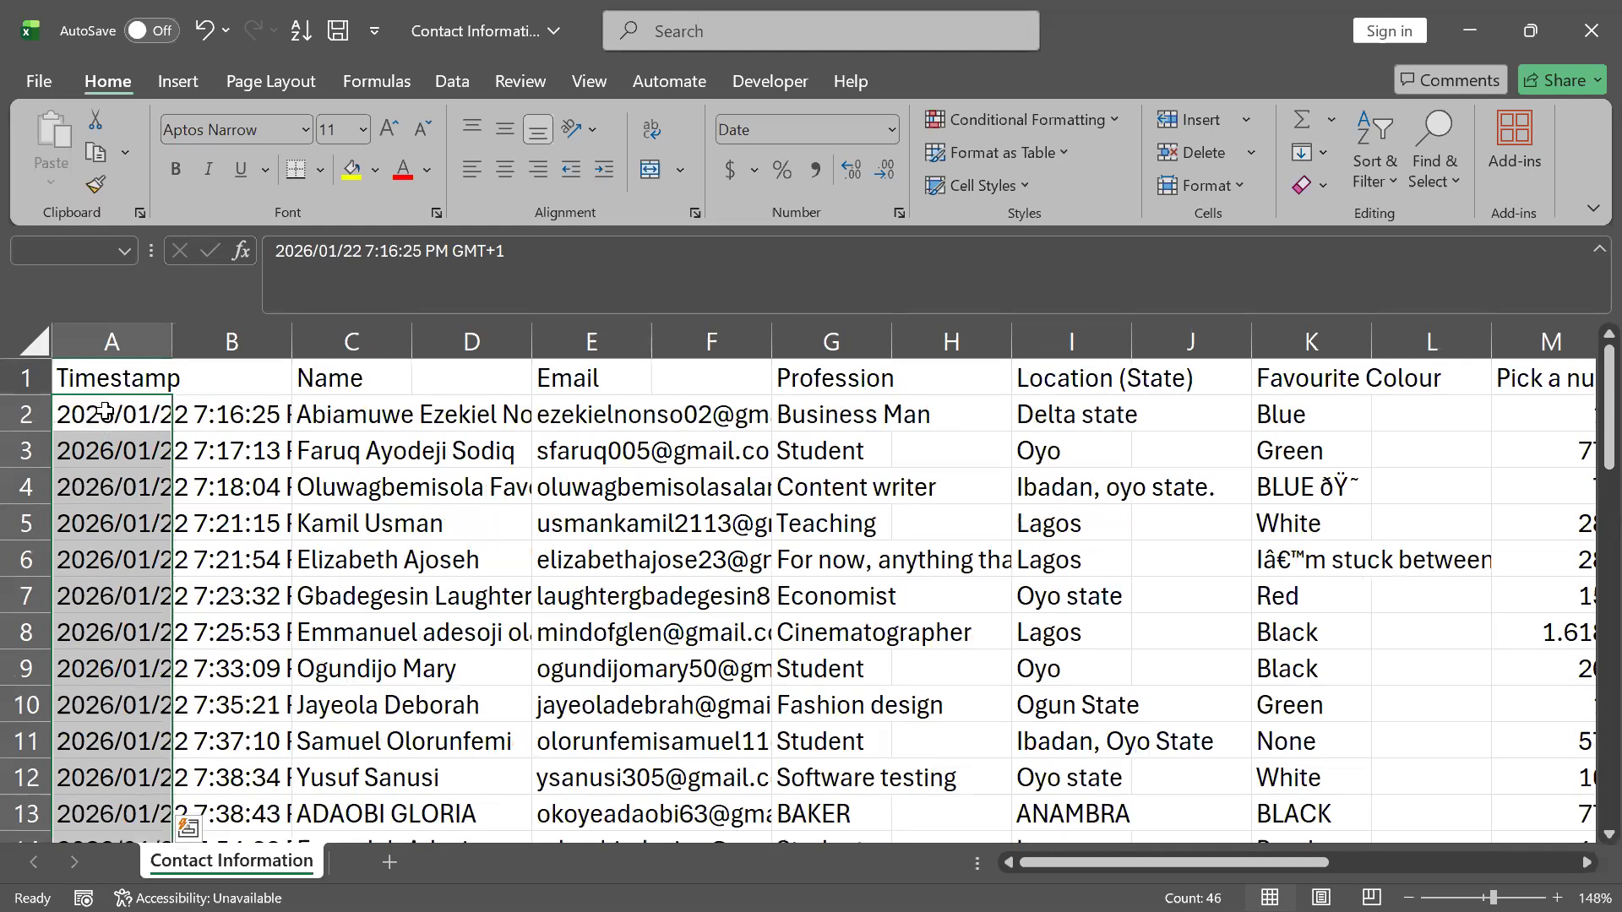
# - Try filling the A2 timestamp down the Timestamp column, and undo the fill
pyautogui.click(104, 409)
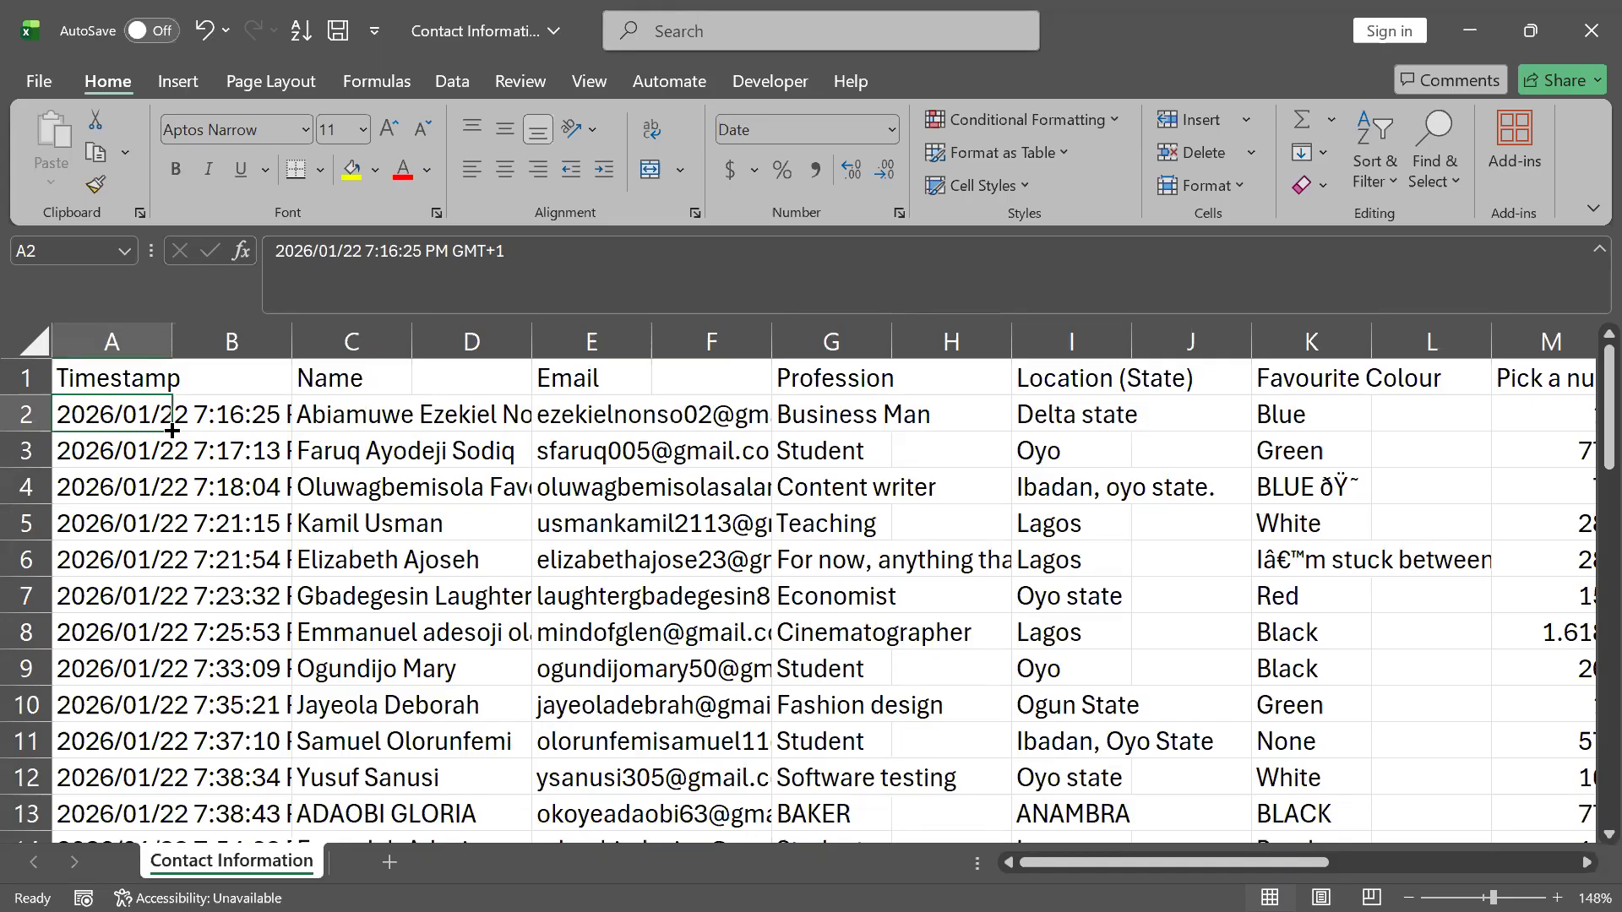
pyautogui.moveTo(171, 431); pyautogui.dragTo(150, 733)
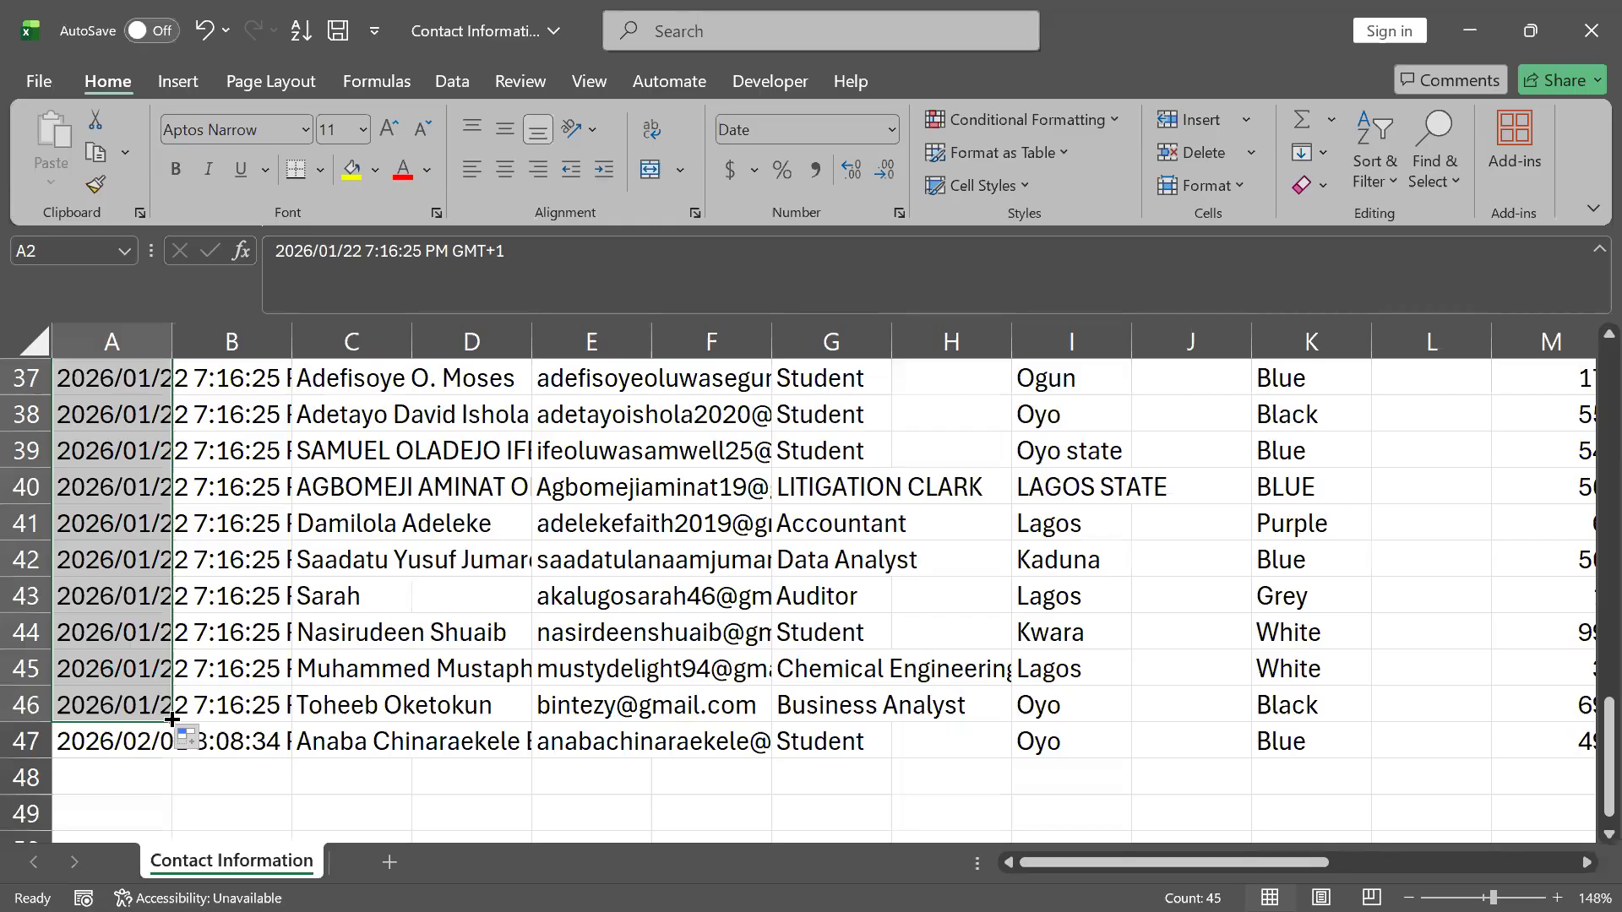
pyautogui.hotkey('ctrl', 'z')
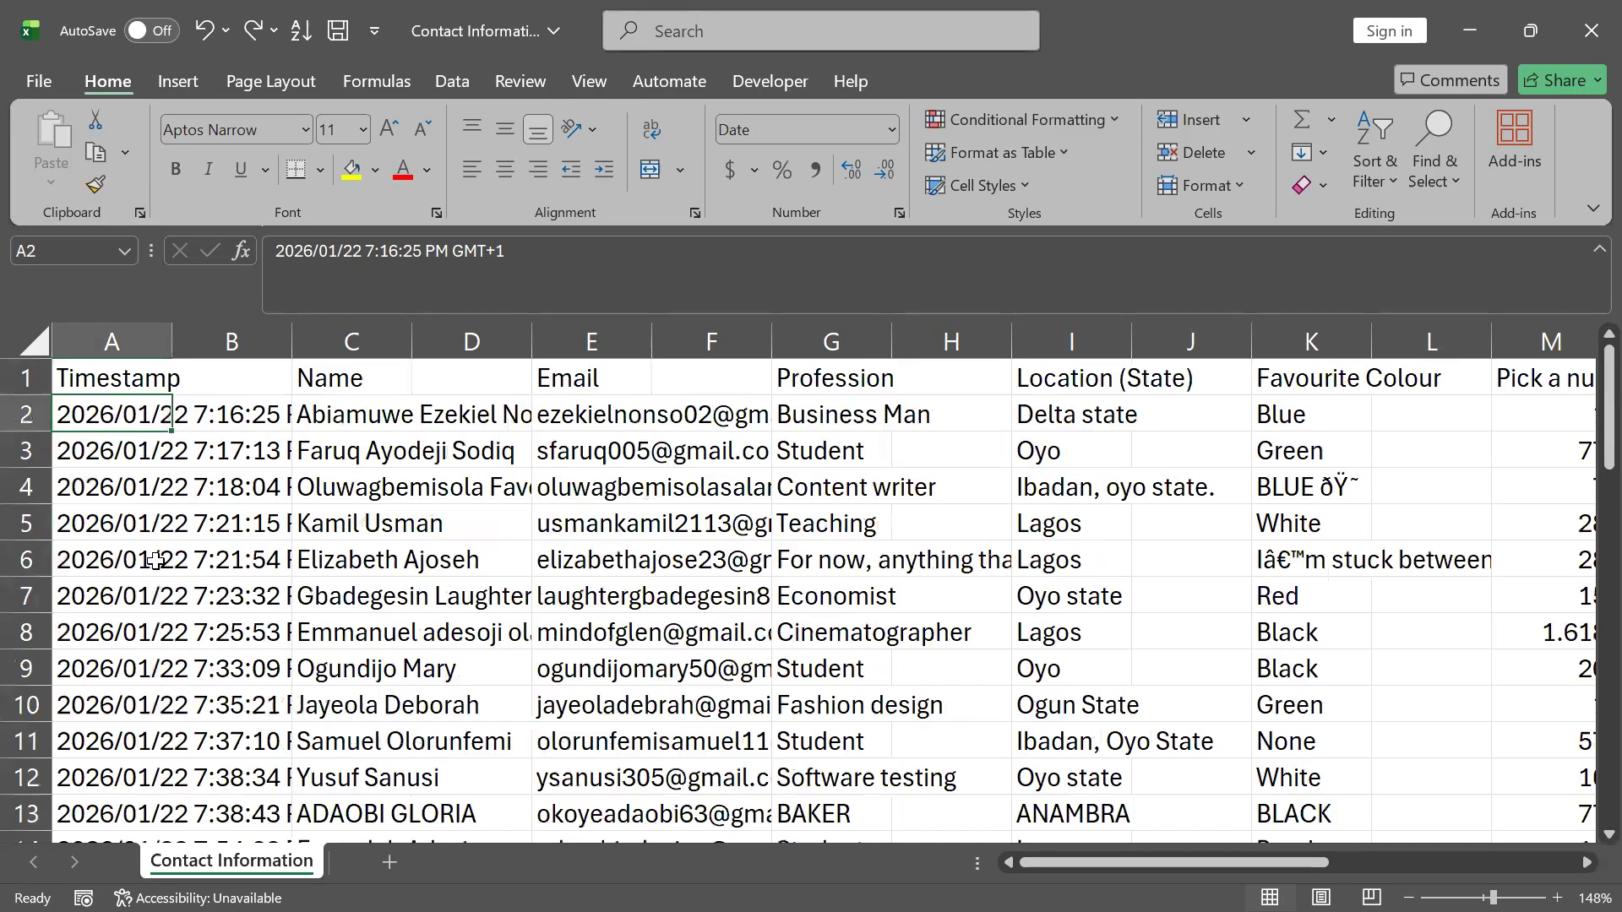
# - Select the timestamps in A2:A47 and open the full number format settings for them
pyautogui.moveTo(116, 414); pyautogui.dragTo(150, 784)
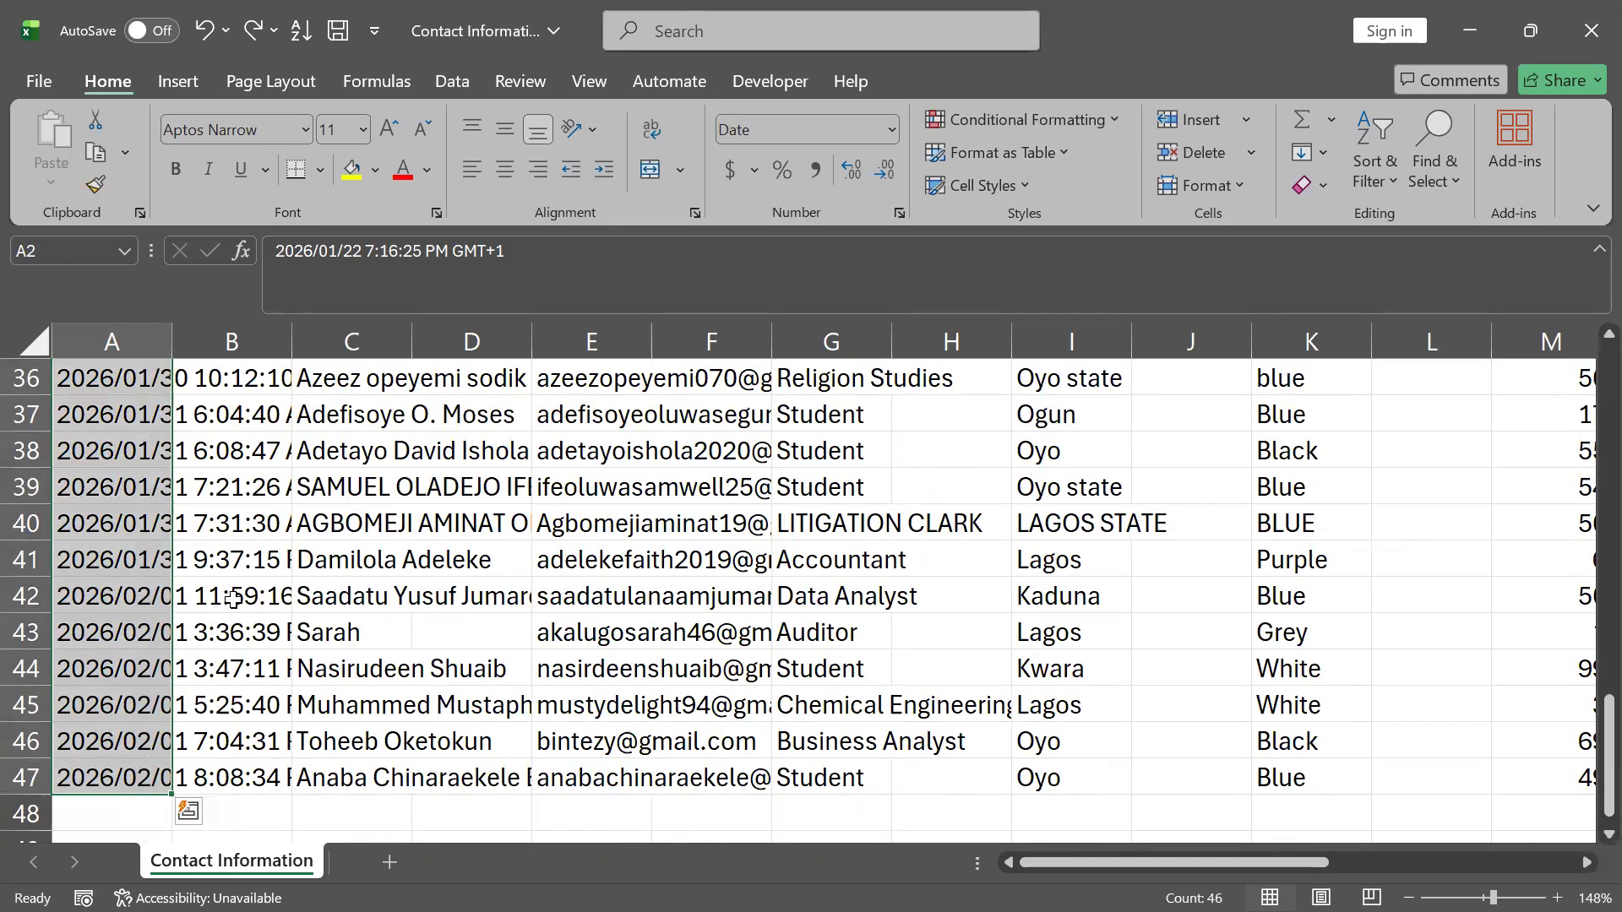
pyautogui.click(893, 130)
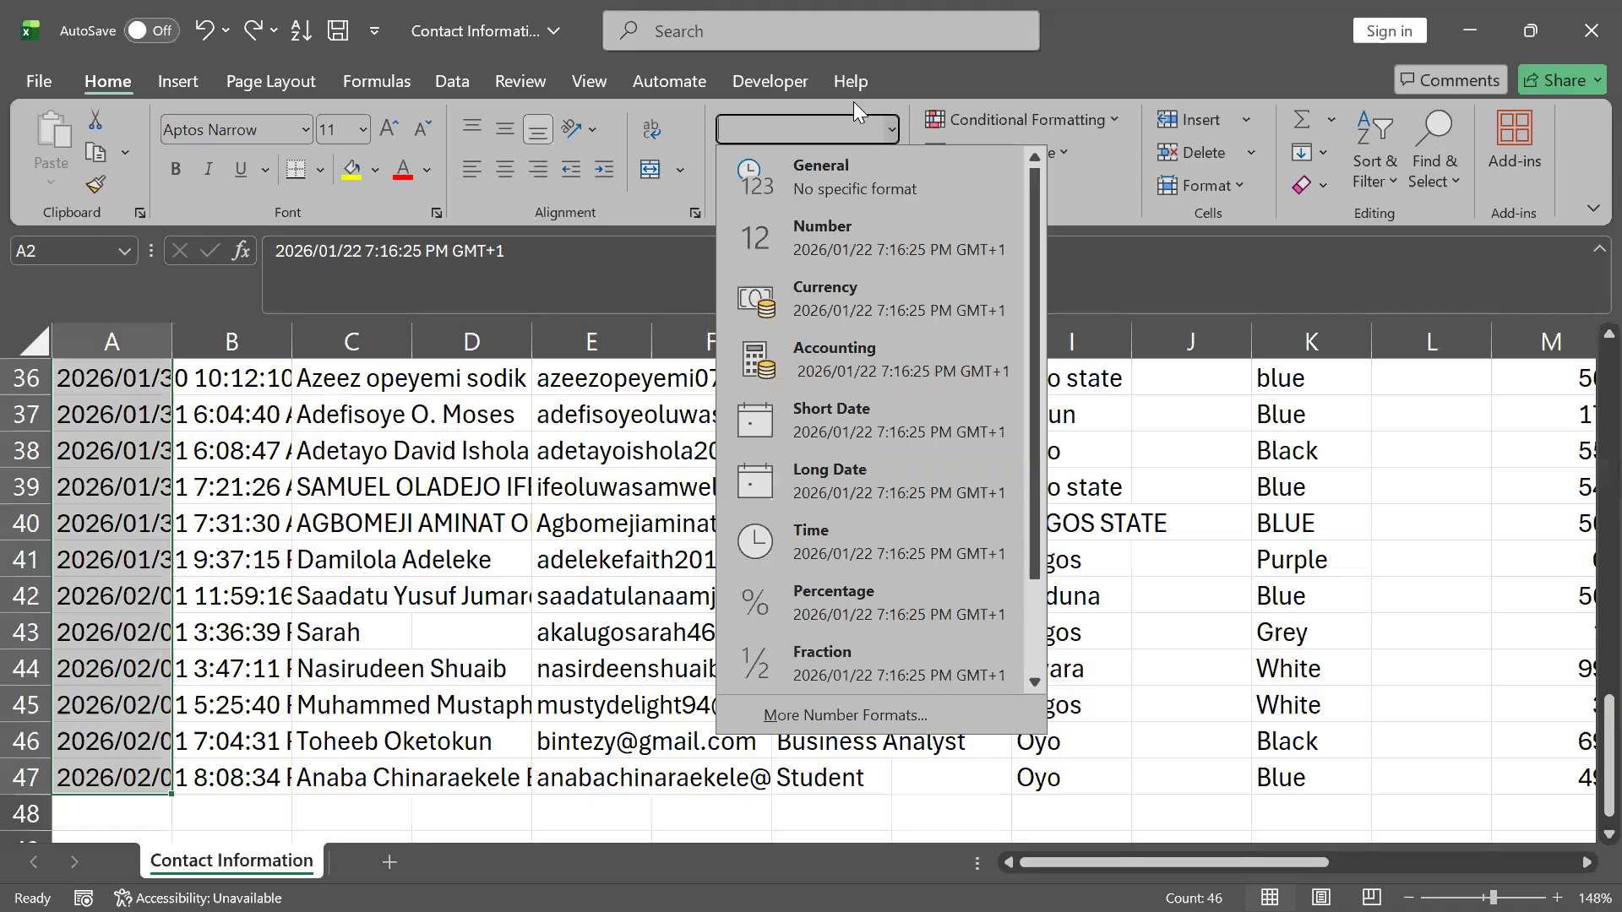
pyautogui.click(882, 128)
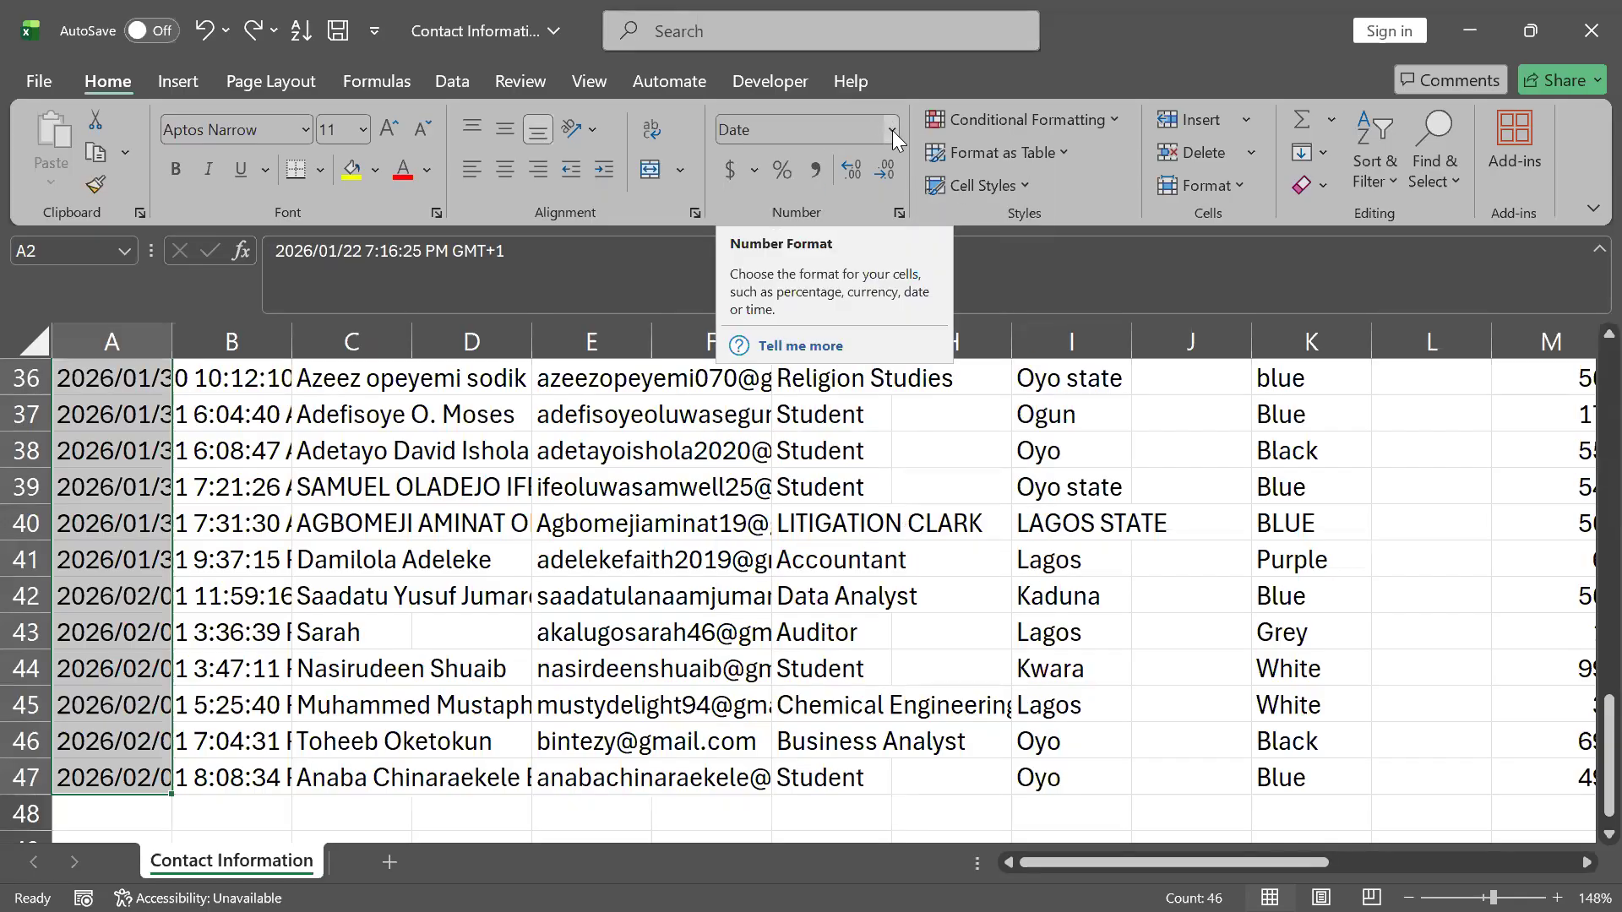
pyautogui.click(892, 130)
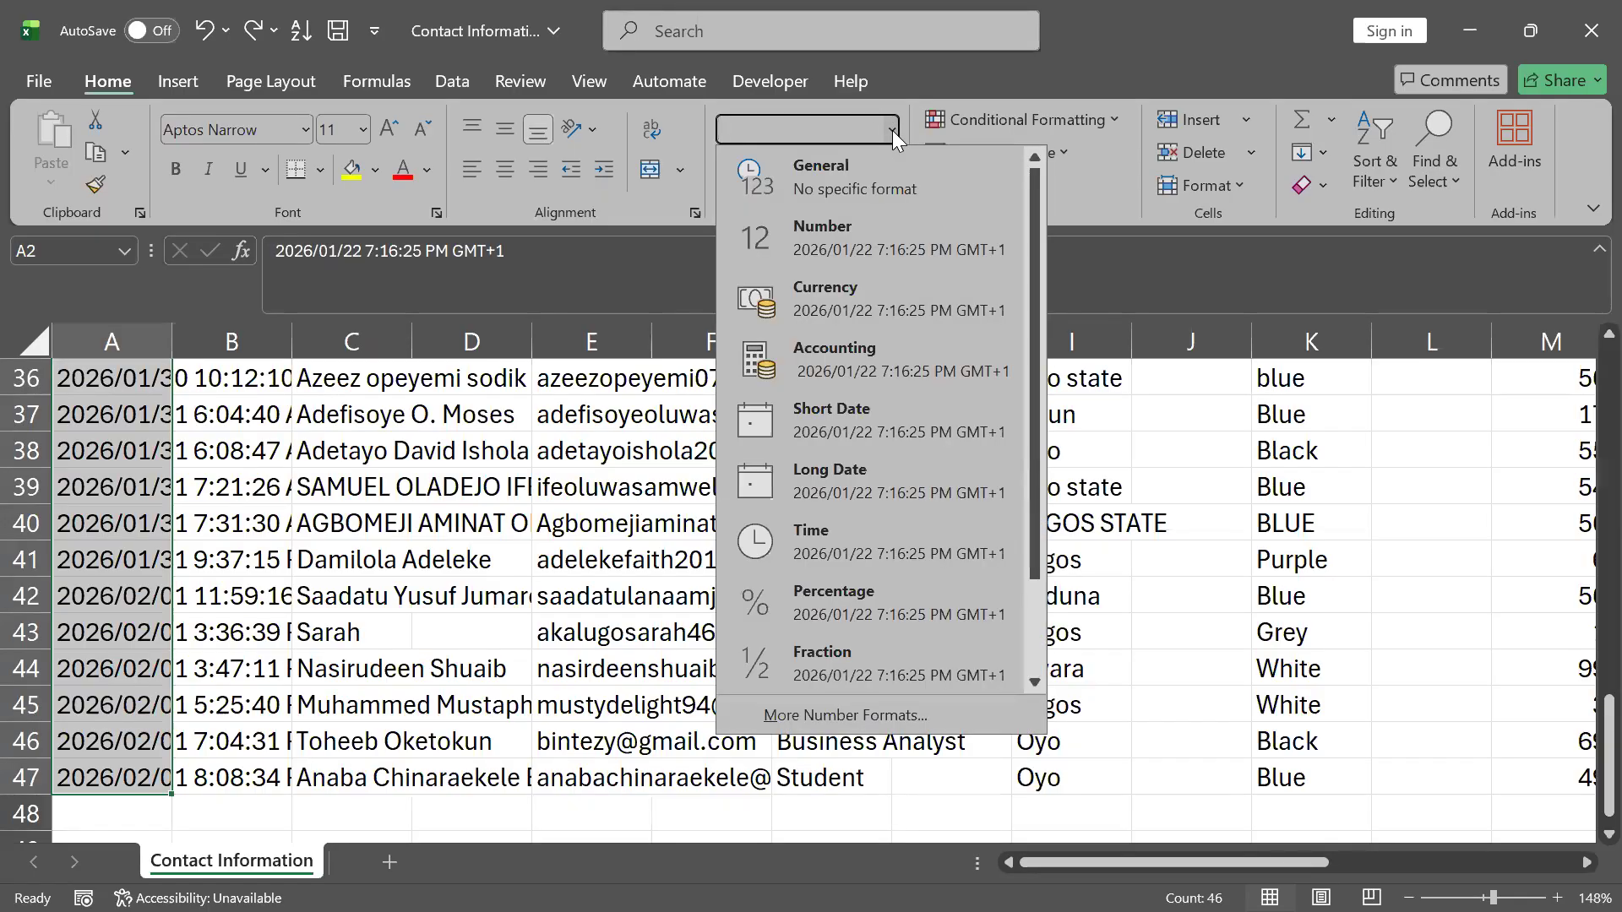
pyautogui.click(858, 715)
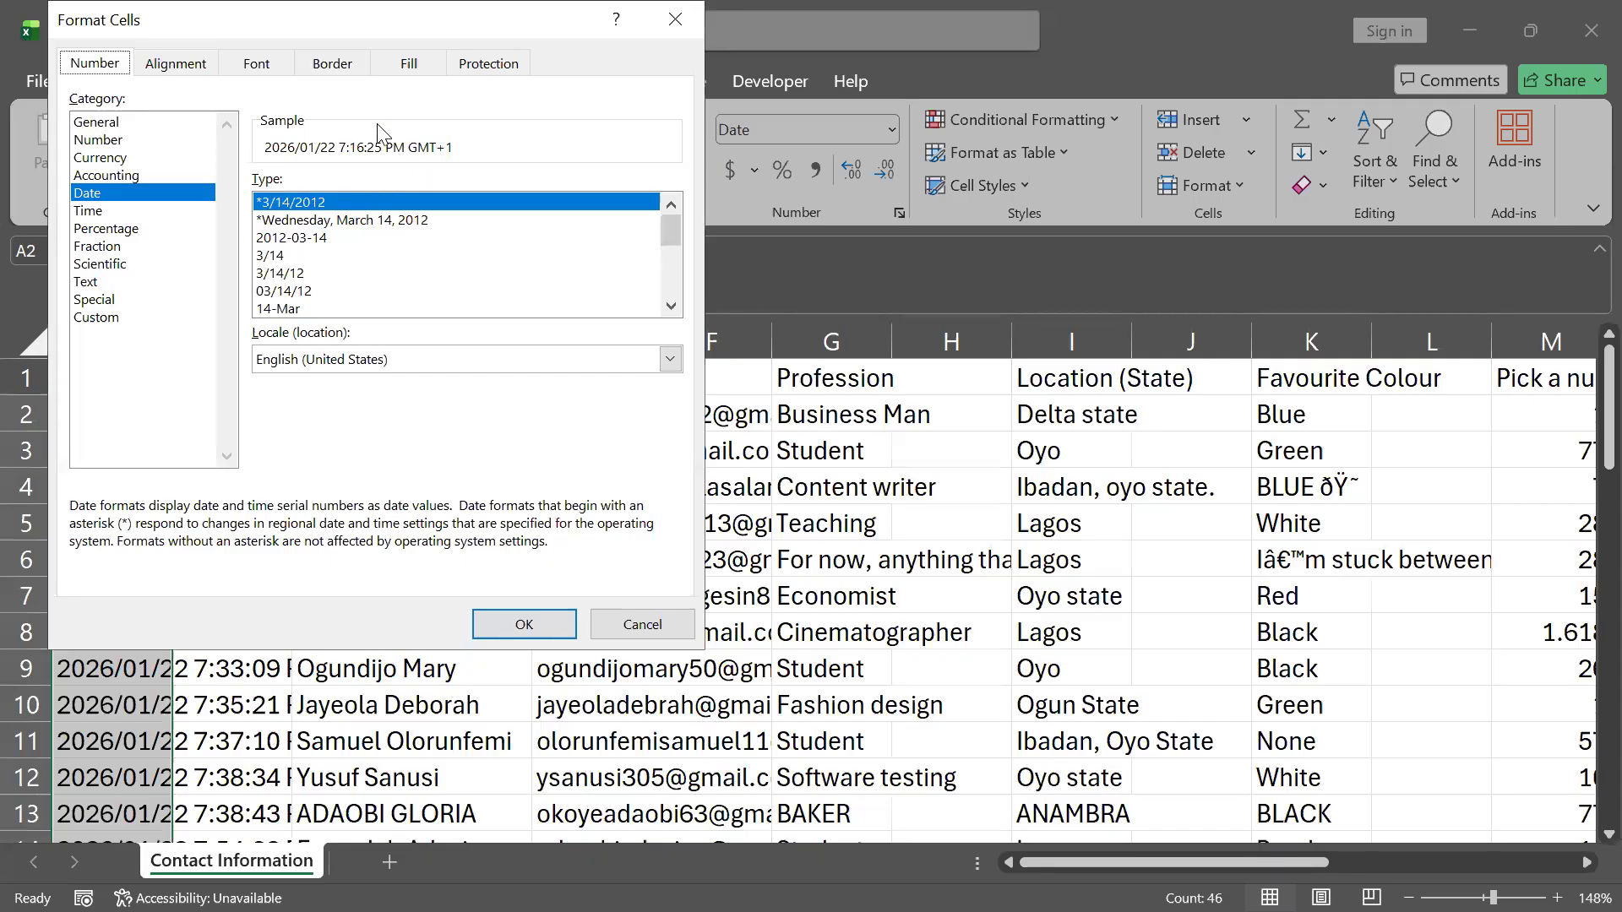
# - Try the 03/14/12 and 3/14/12 date types for the timestamps and check the available locale options
pyautogui.click(290, 292)
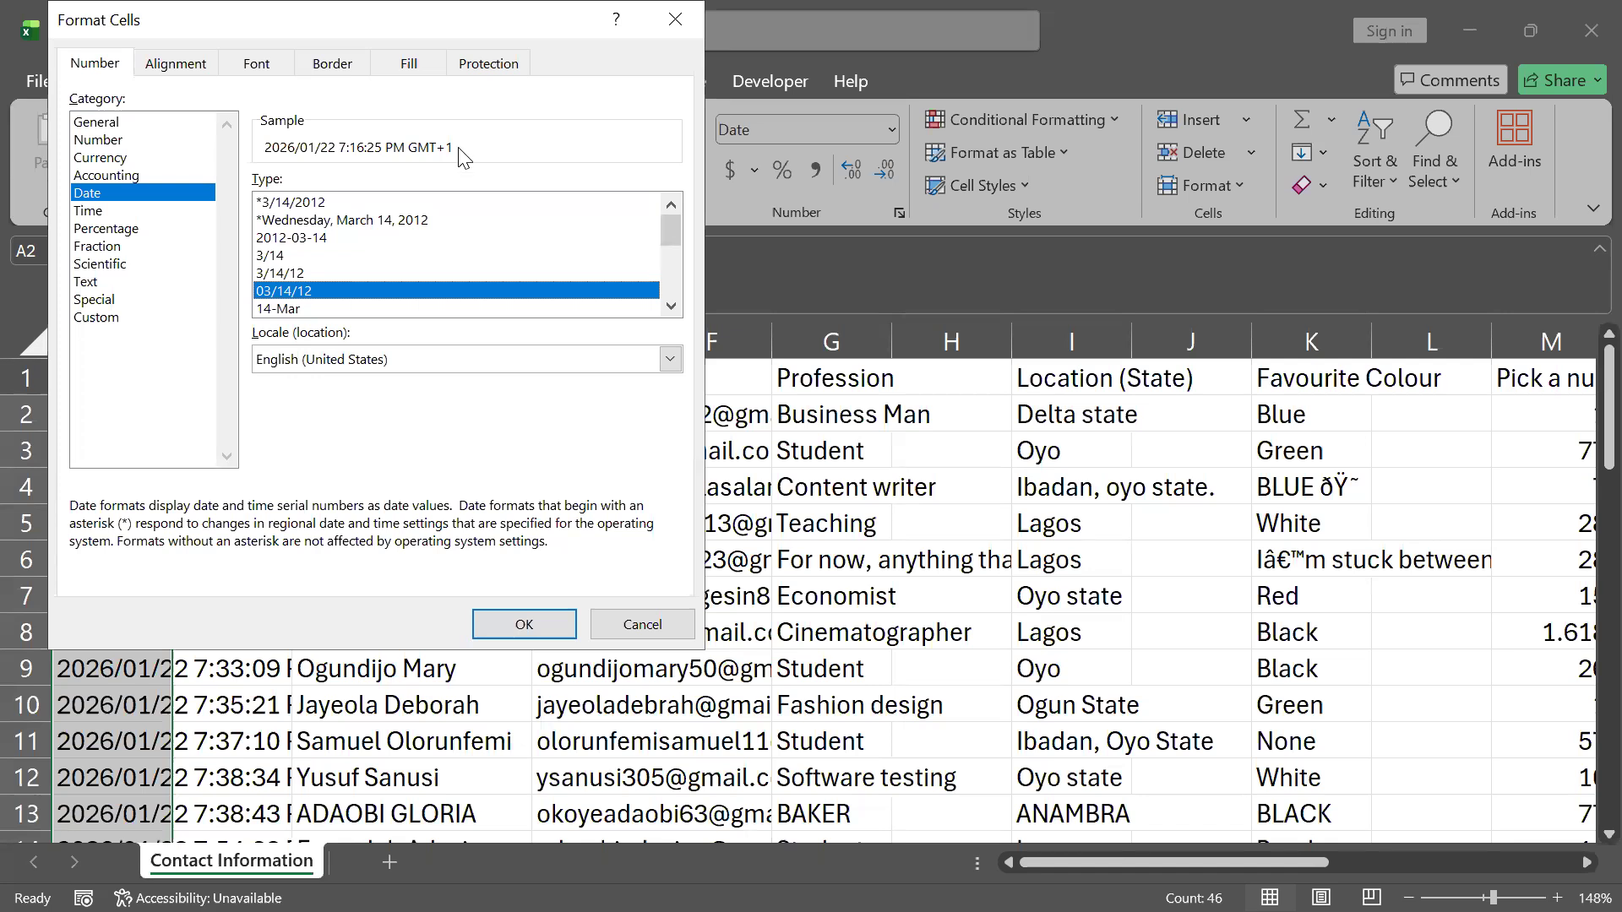
pyautogui.click(279, 273)
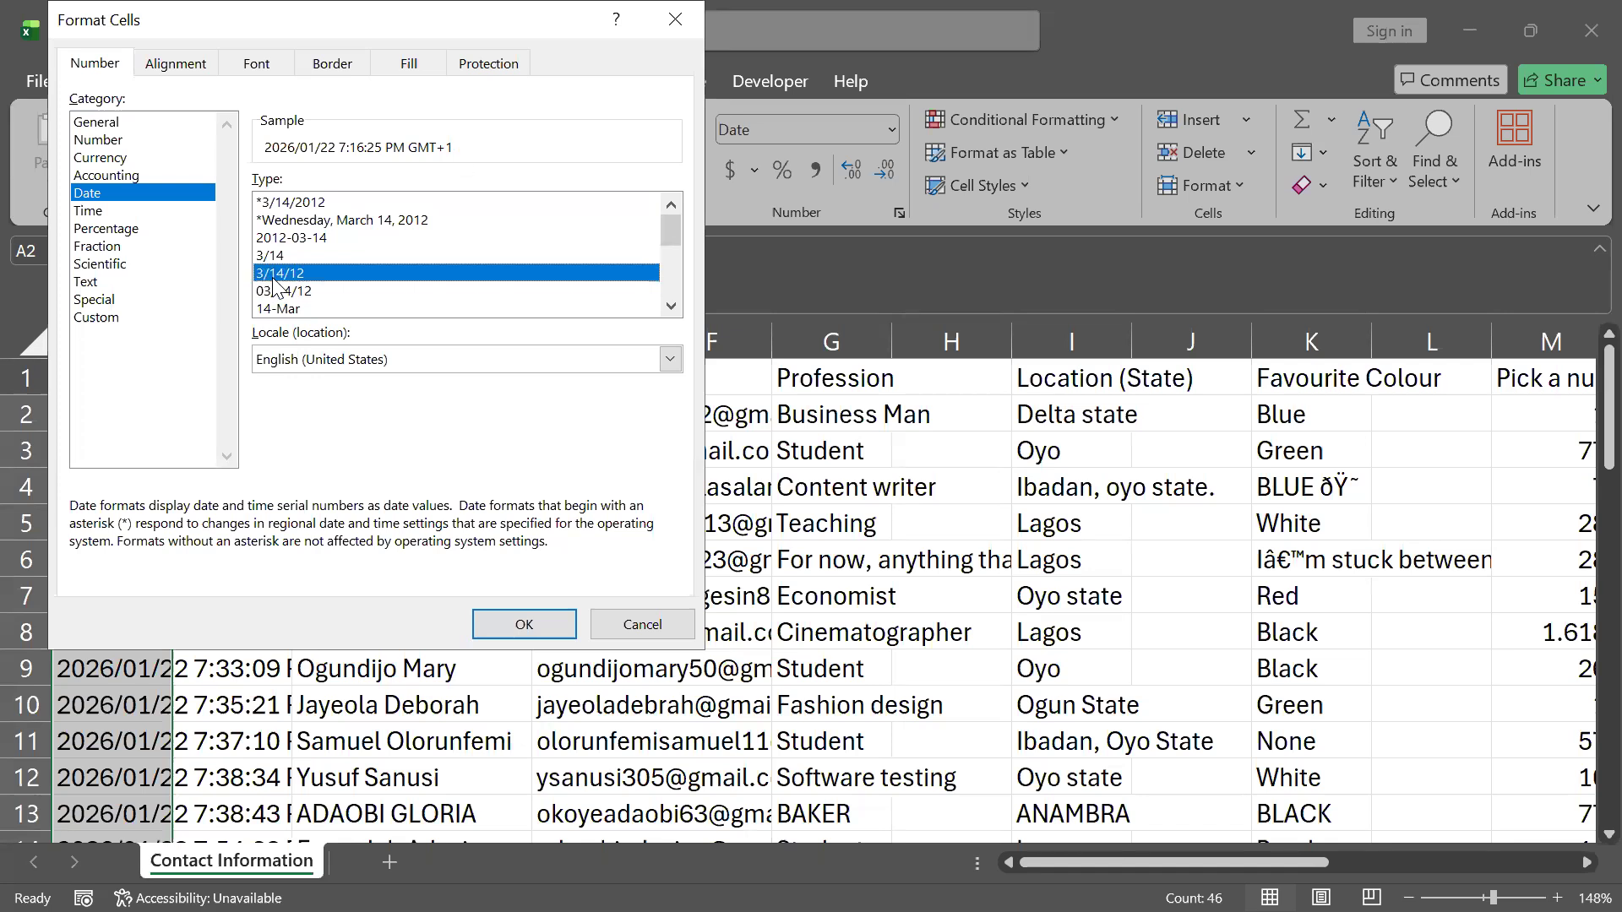
pyautogui.click(503, 365)
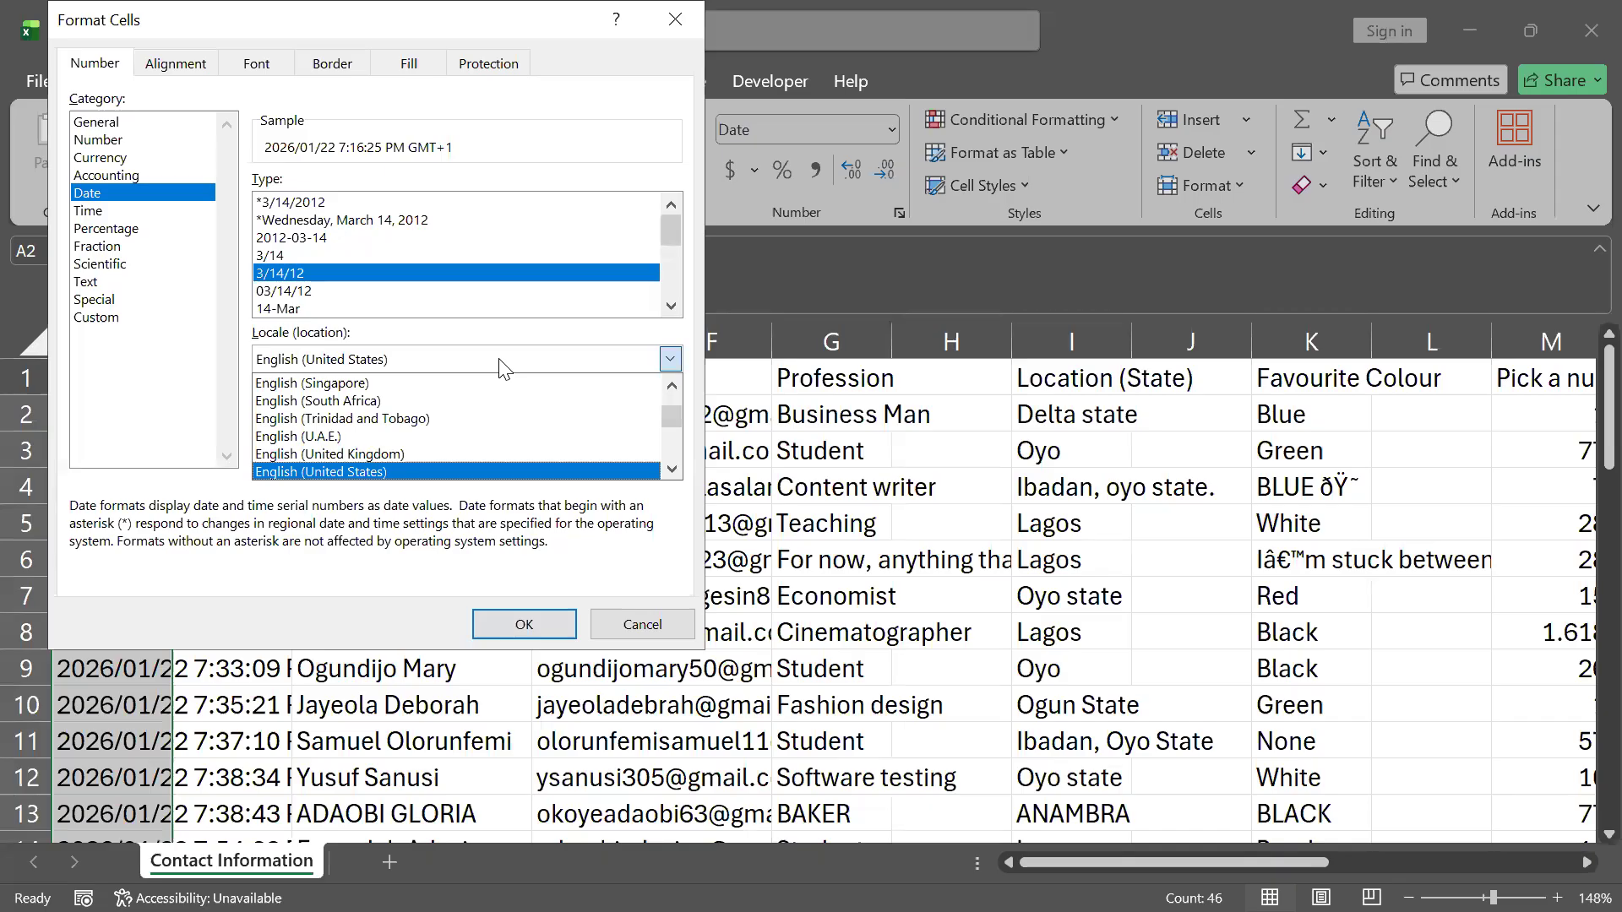
pyautogui.click(125, 336)
# - Apply the custom number format m/d/yyyy to the selected timestamps in A2:A47
pyautogui.click(103, 316)
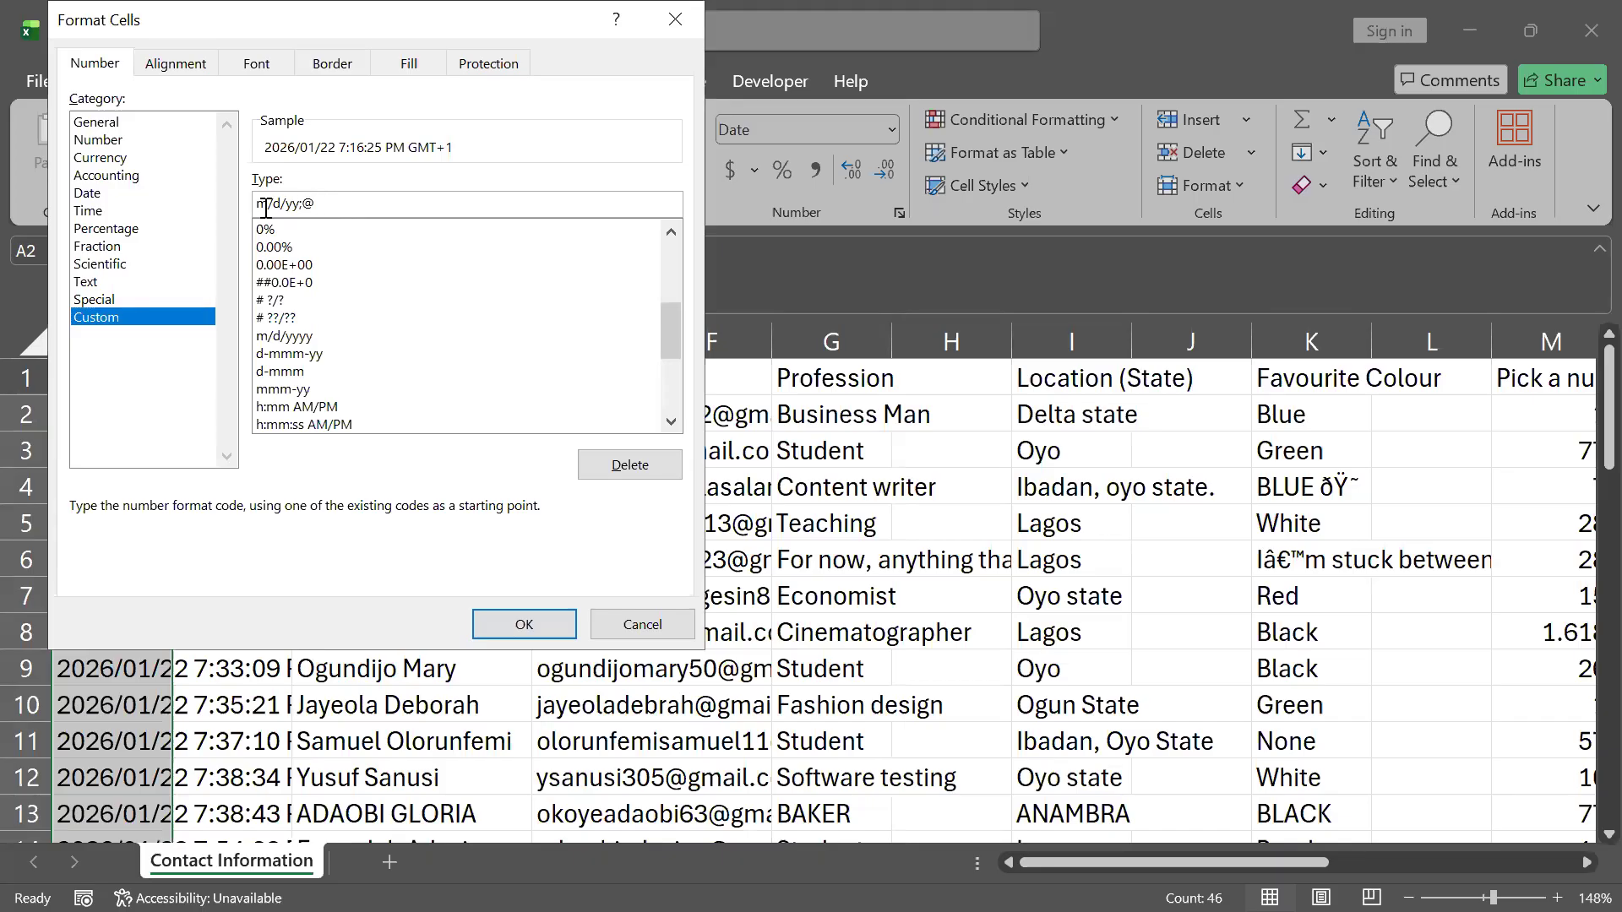
pyautogui.moveTo(255, 203)
pyautogui.mouseDown()
pyautogui.moveTo(288, 202)
pyautogui.moveTo(275, 202)
pyautogui.mouseUp()
pyautogui.click(315, 204)
pyautogui.moveTo(676, 328)
pyautogui.mouseDown()
pyautogui.moveTo(674, 389)
pyautogui.moveTo(681, 282)
pyautogui.moveTo(675, 333)
pyautogui.mouseUp()
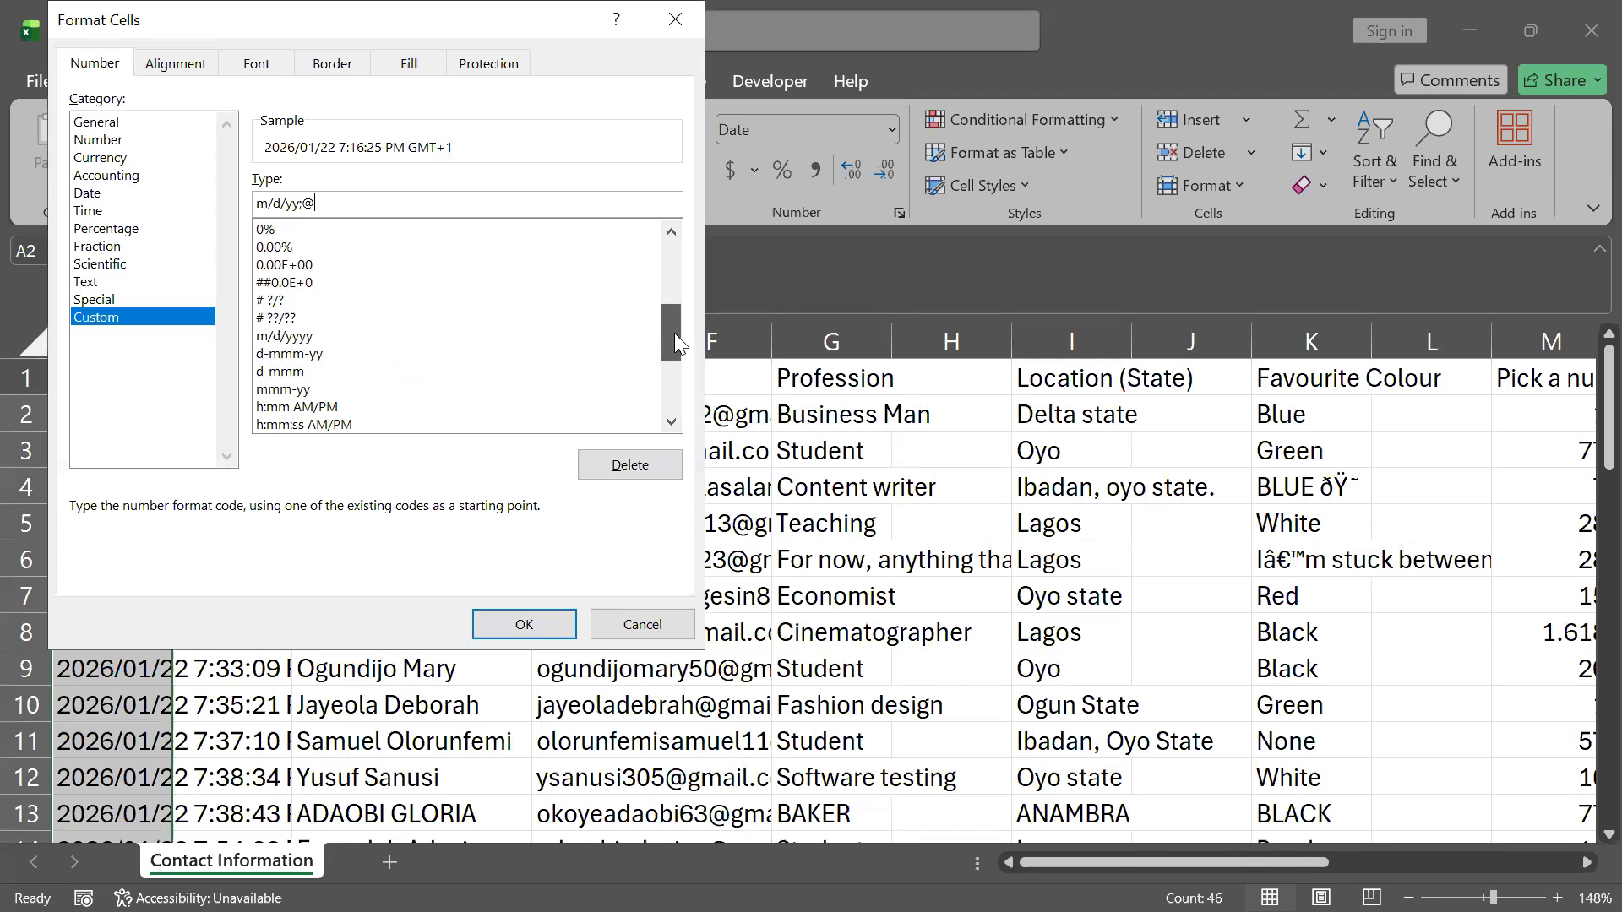
pyautogui.click(274, 337)
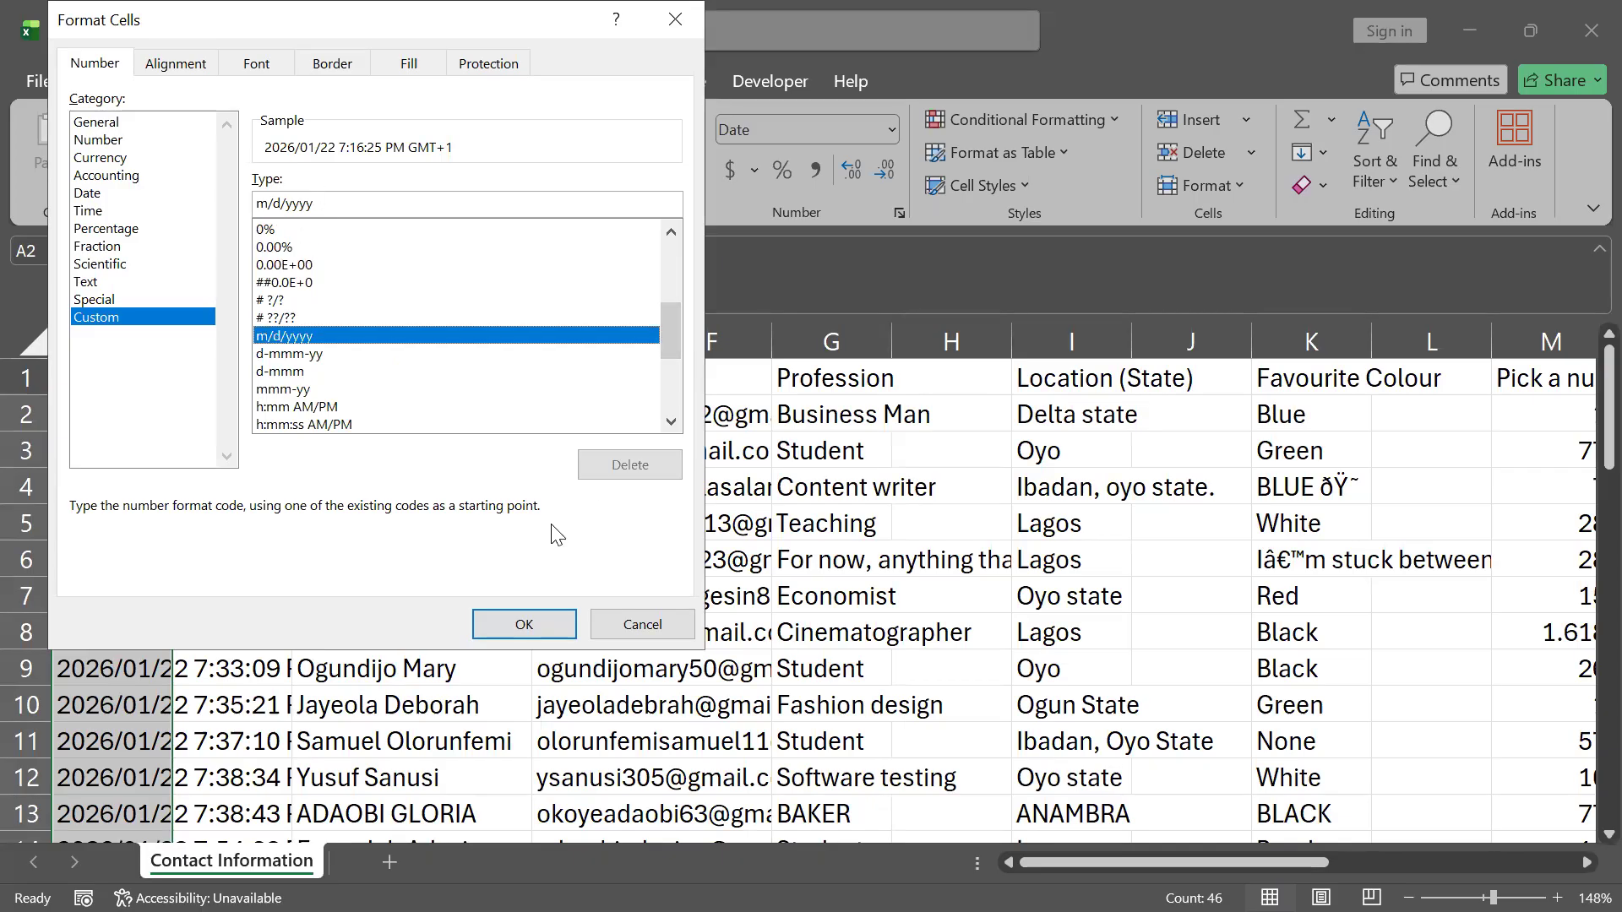
pyautogui.click(504, 621)
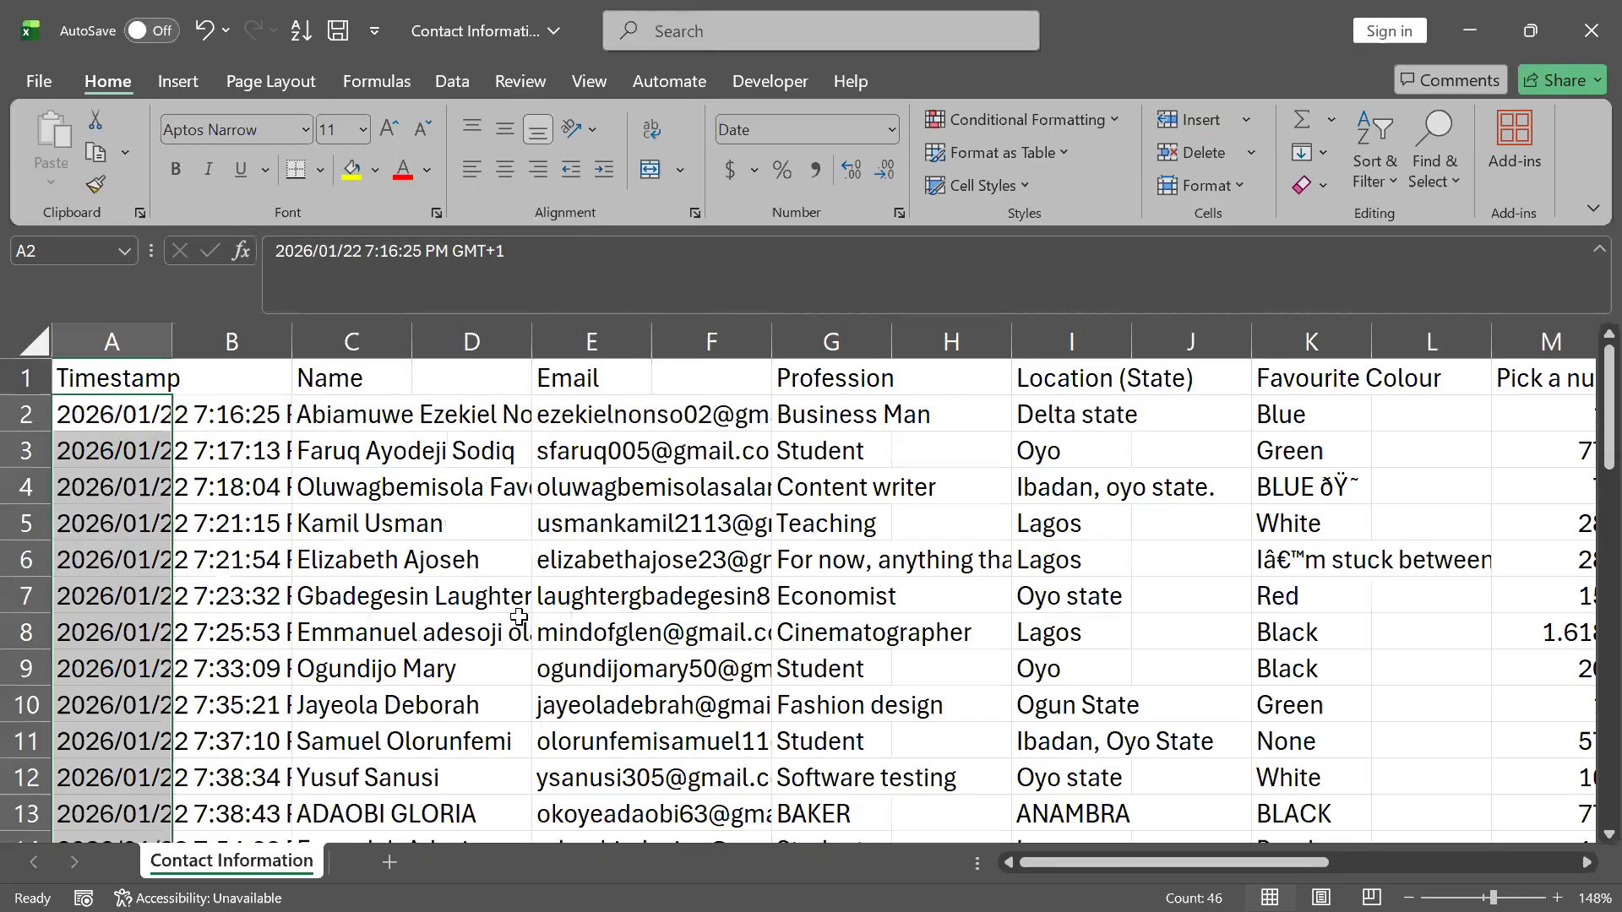
# - Compare the stored contents of A2 and B2 to see which cell holds the date and time text
pyautogui.click(244, 427)
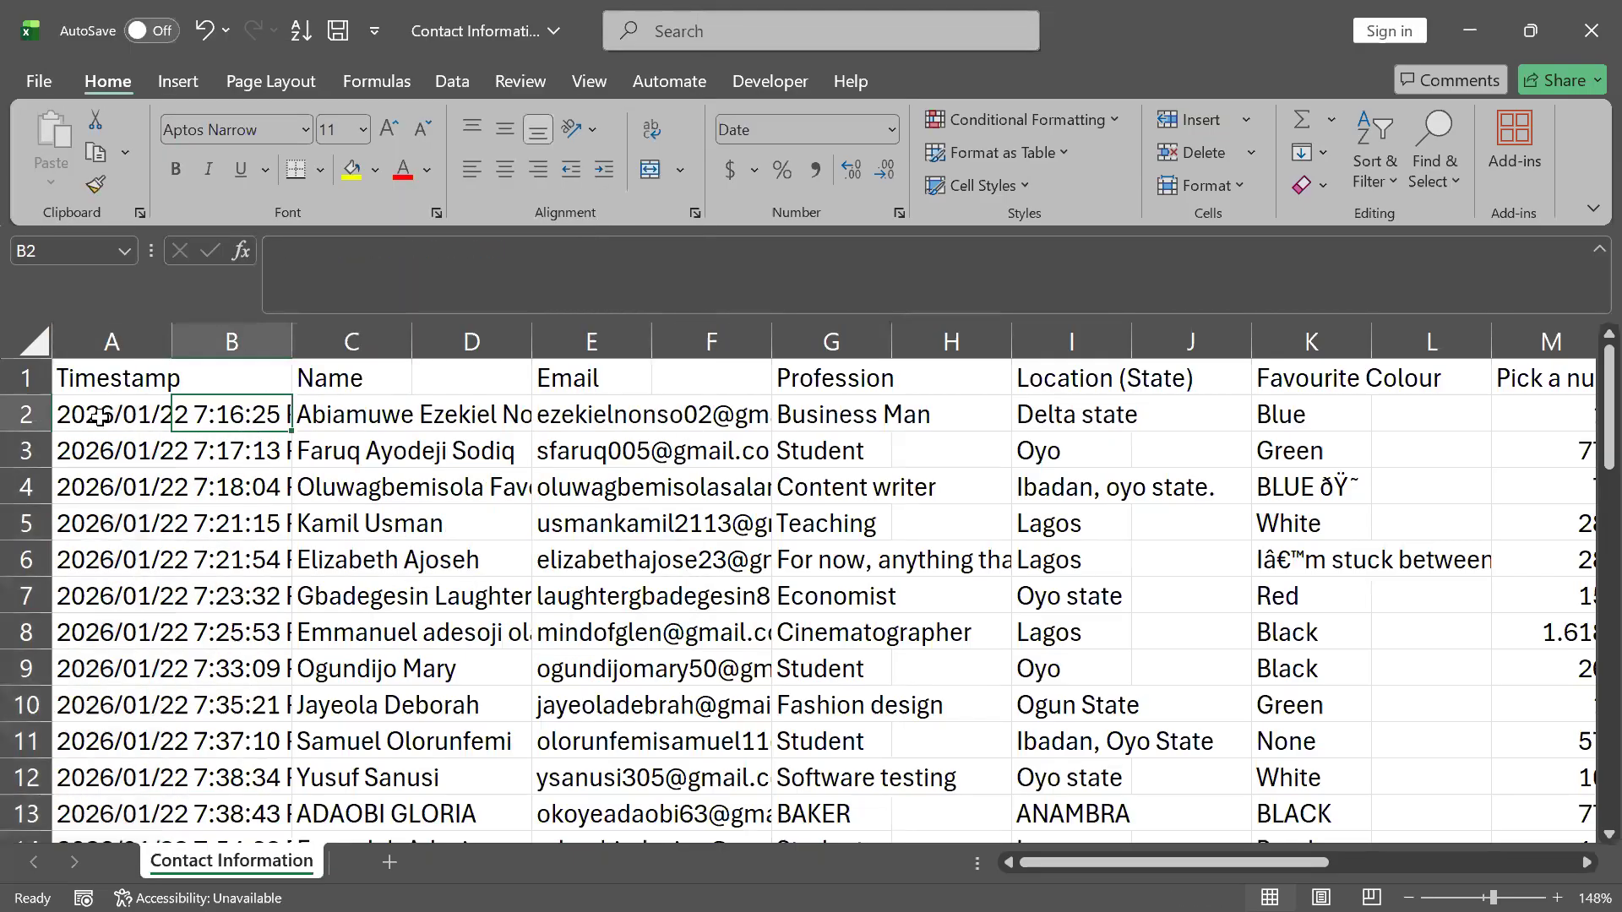
pyautogui.click(99, 418)
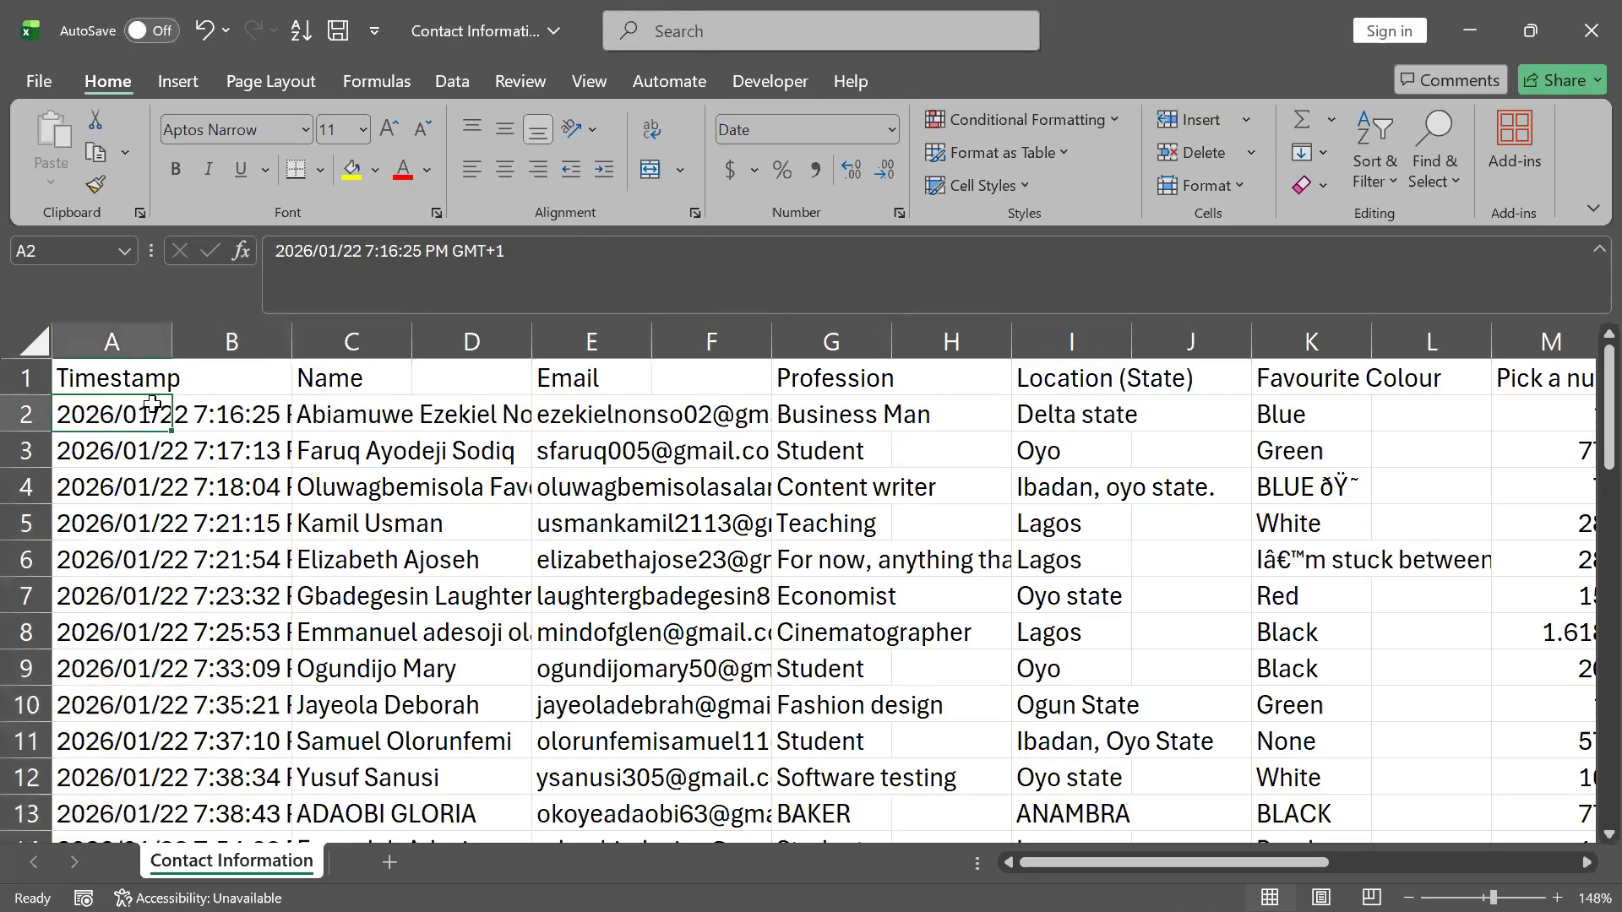
pyautogui.click(250, 400)
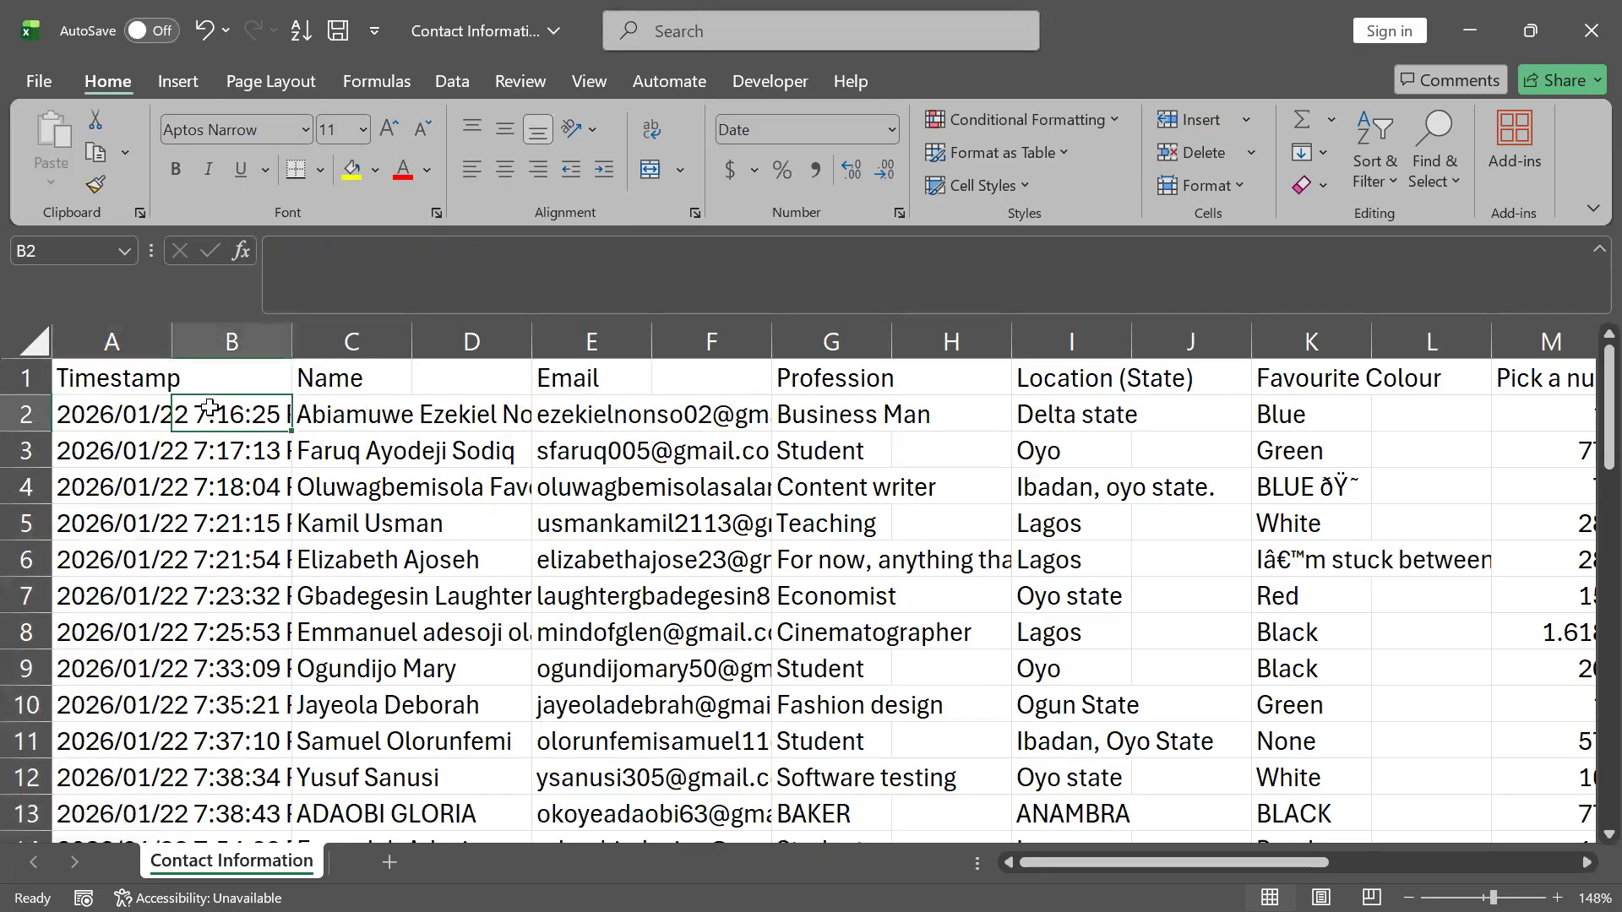
pyautogui.click(115, 398)
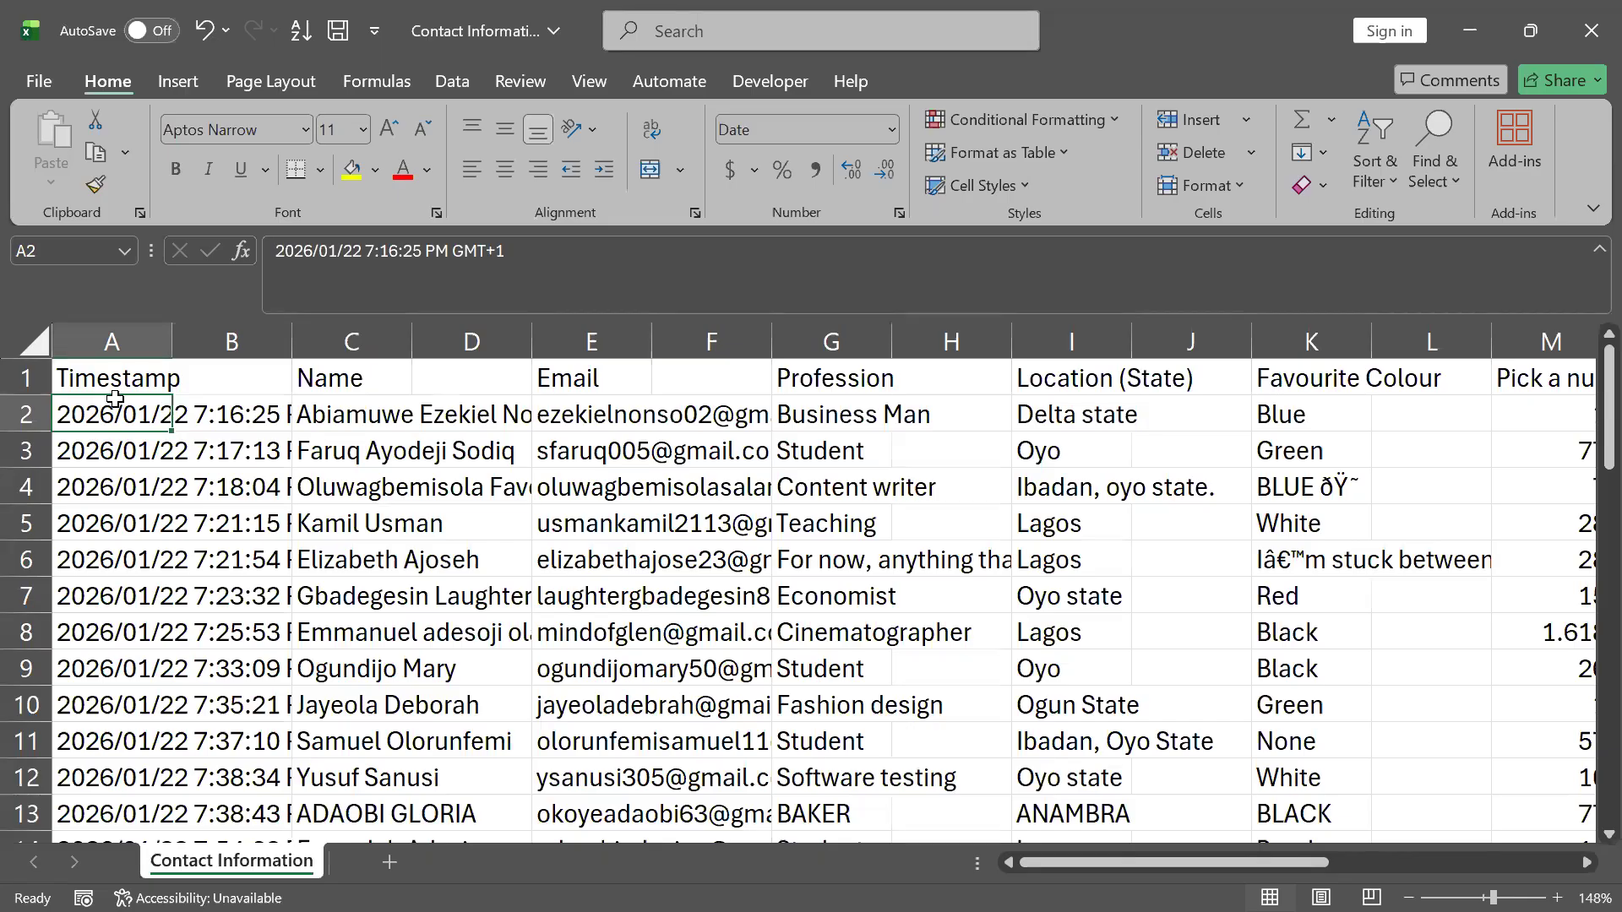
pyautogui.click(218, 409)
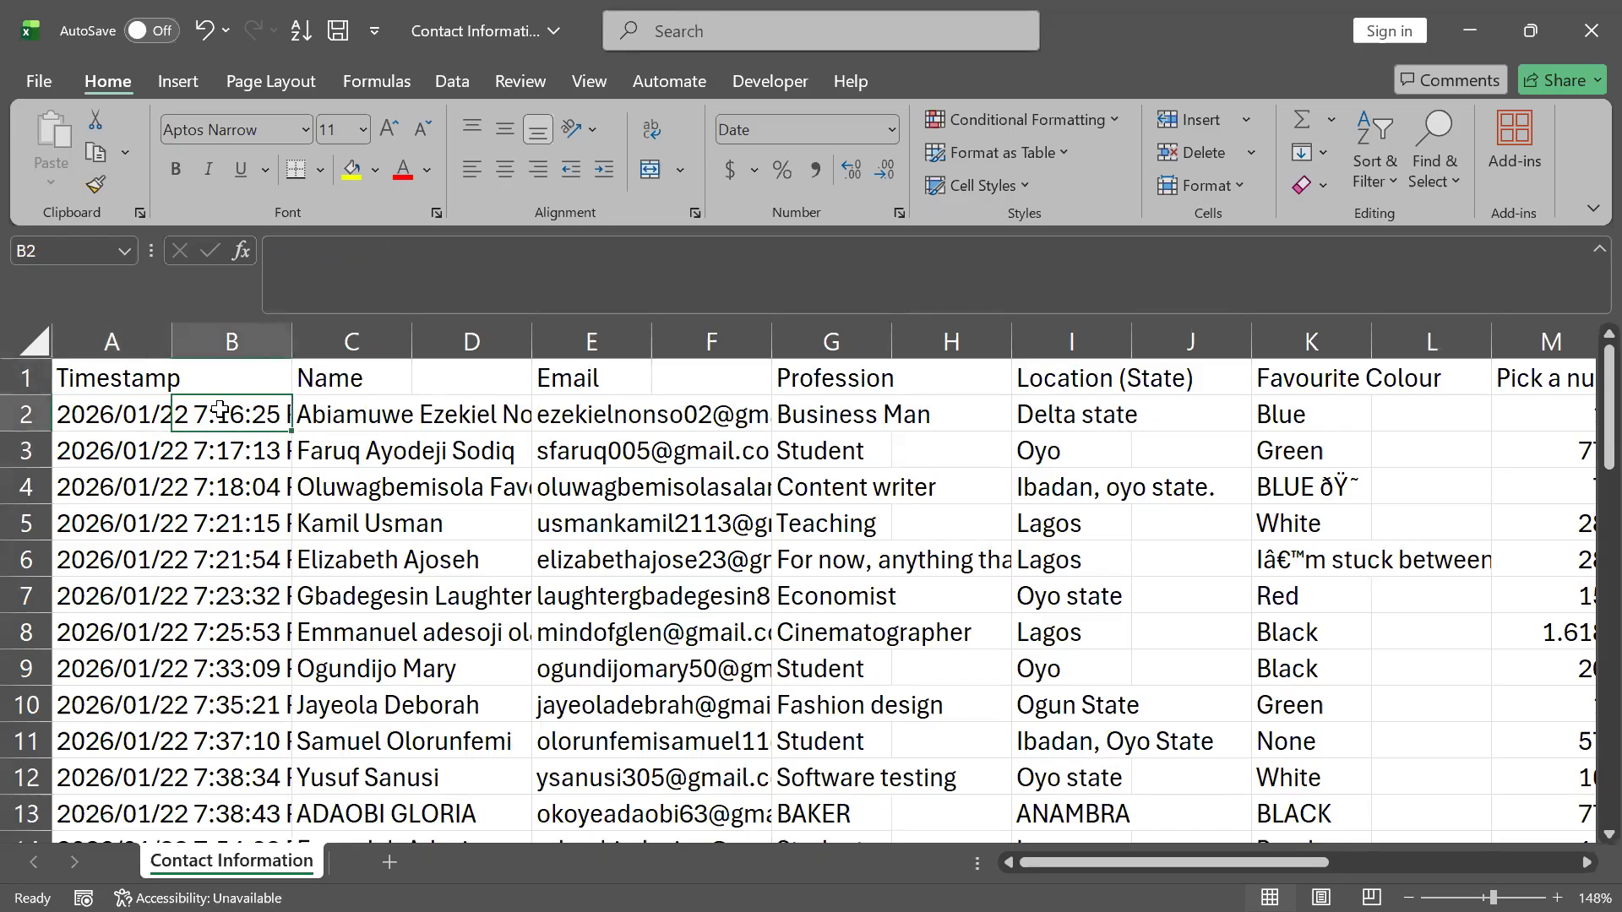
pyautogui.click(100, 407)
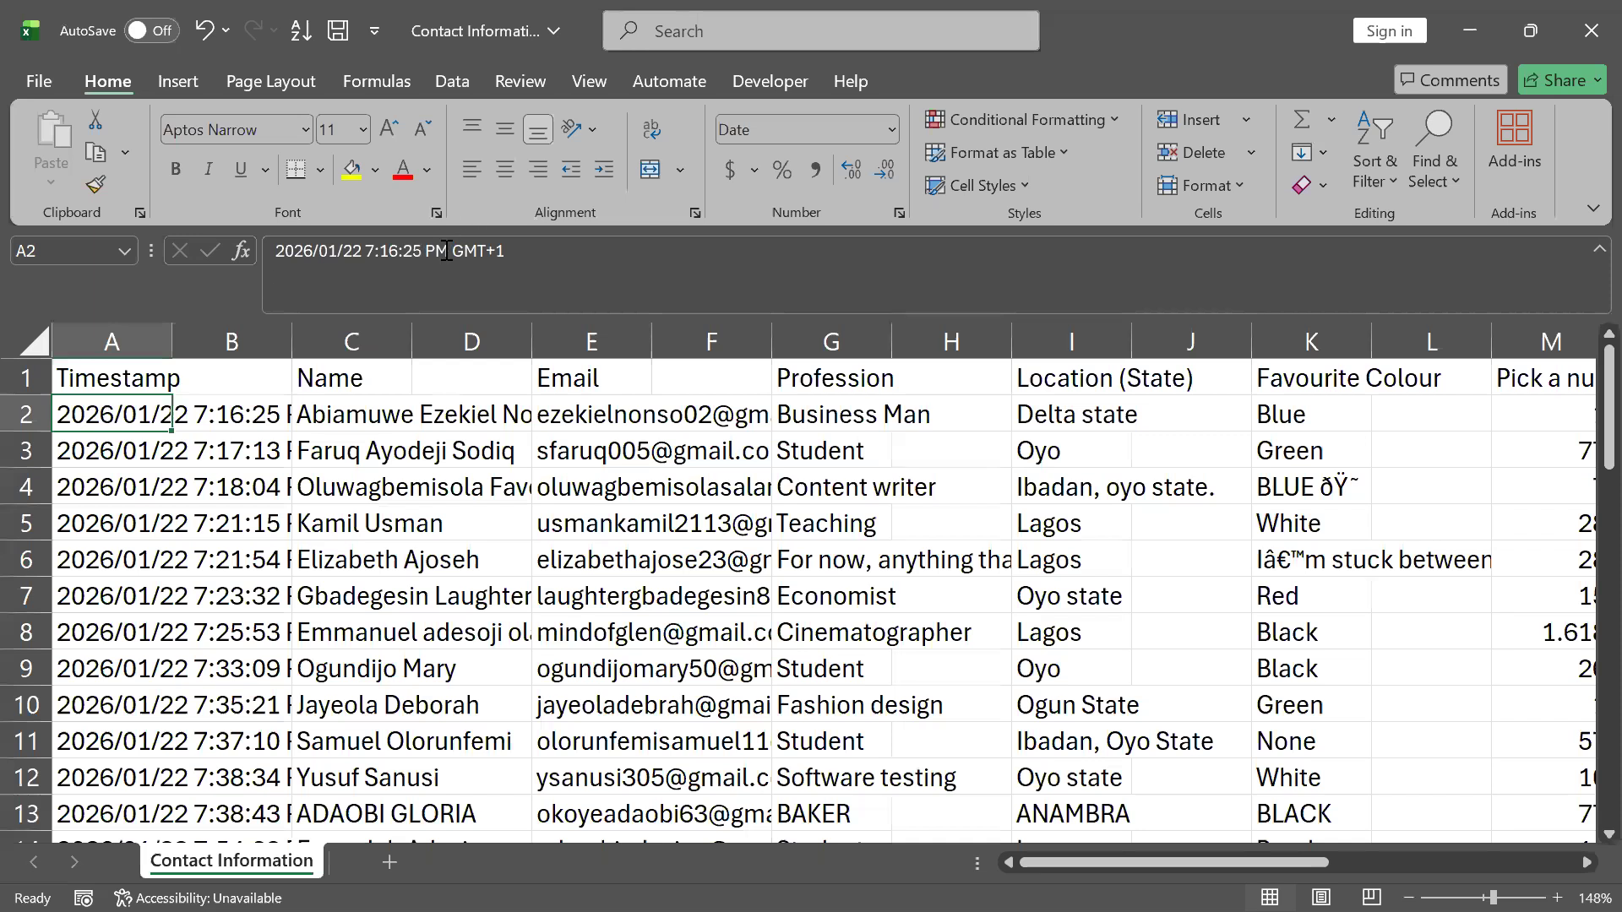
pyautogui.click(231, 454)
pyautogui.click(144, 418)
pyautogui.click(226, 417)
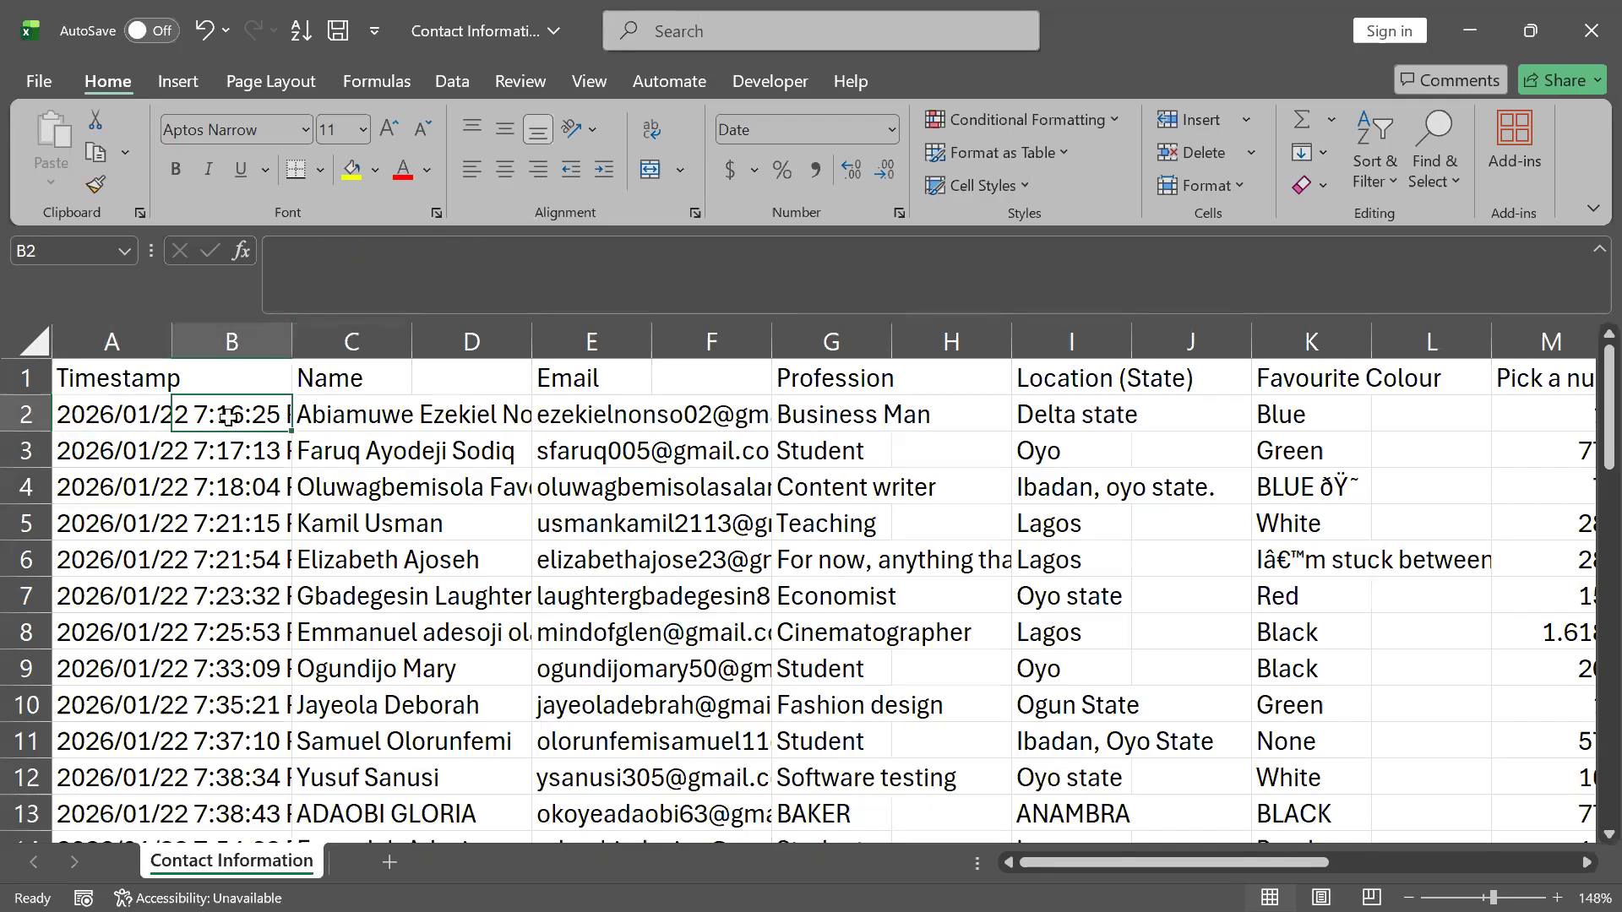
pyautogui.press('Left')
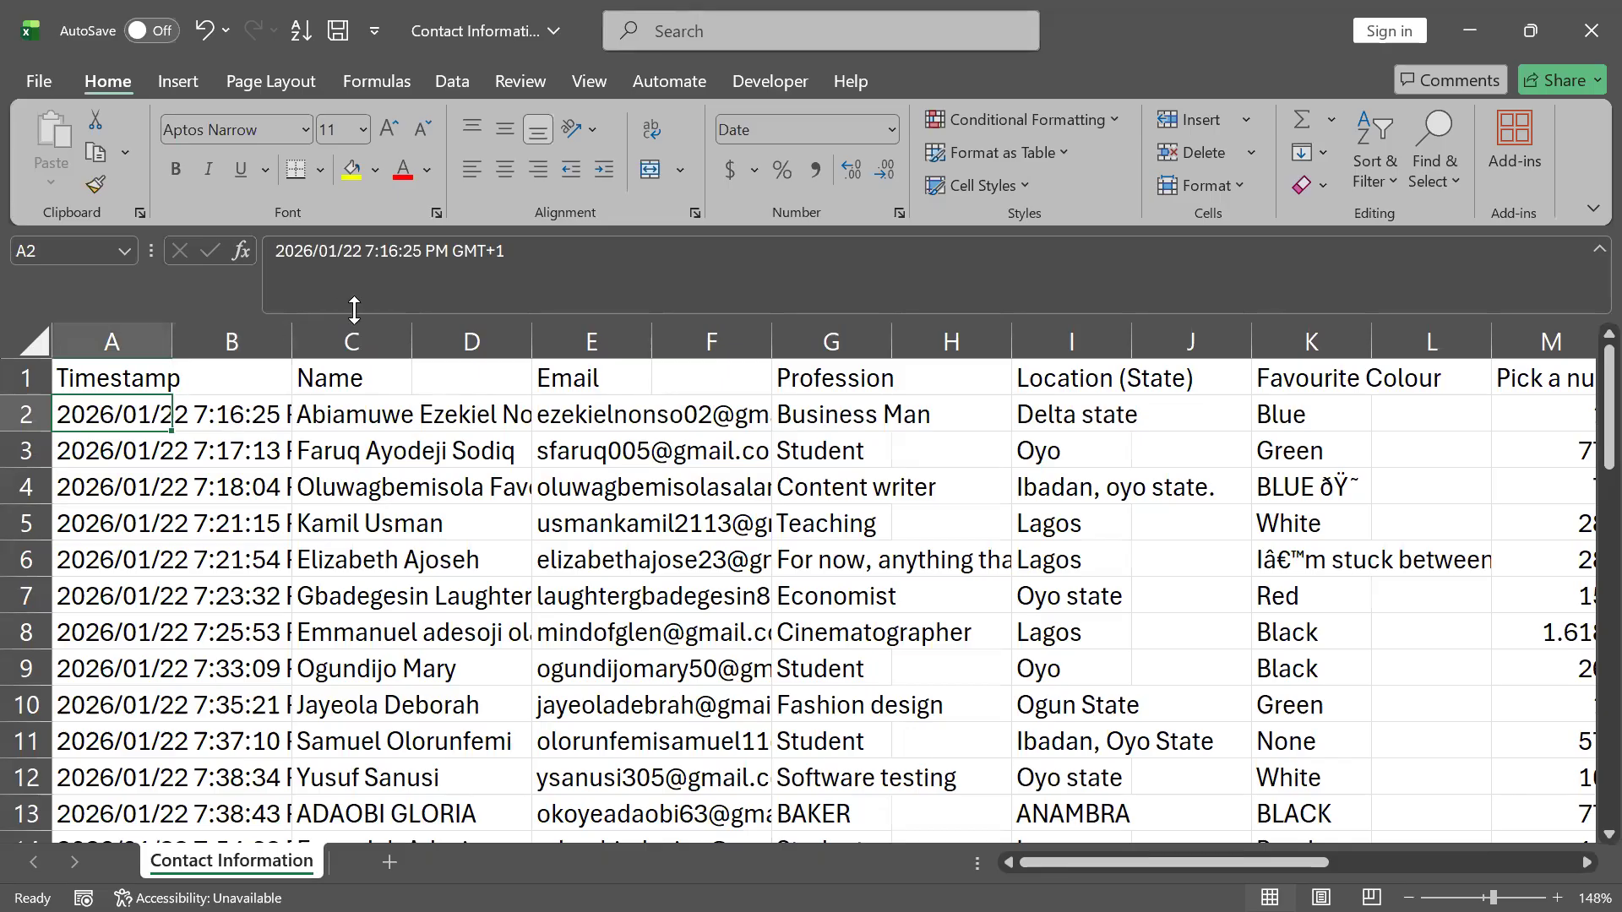
pyautogui.write('1')
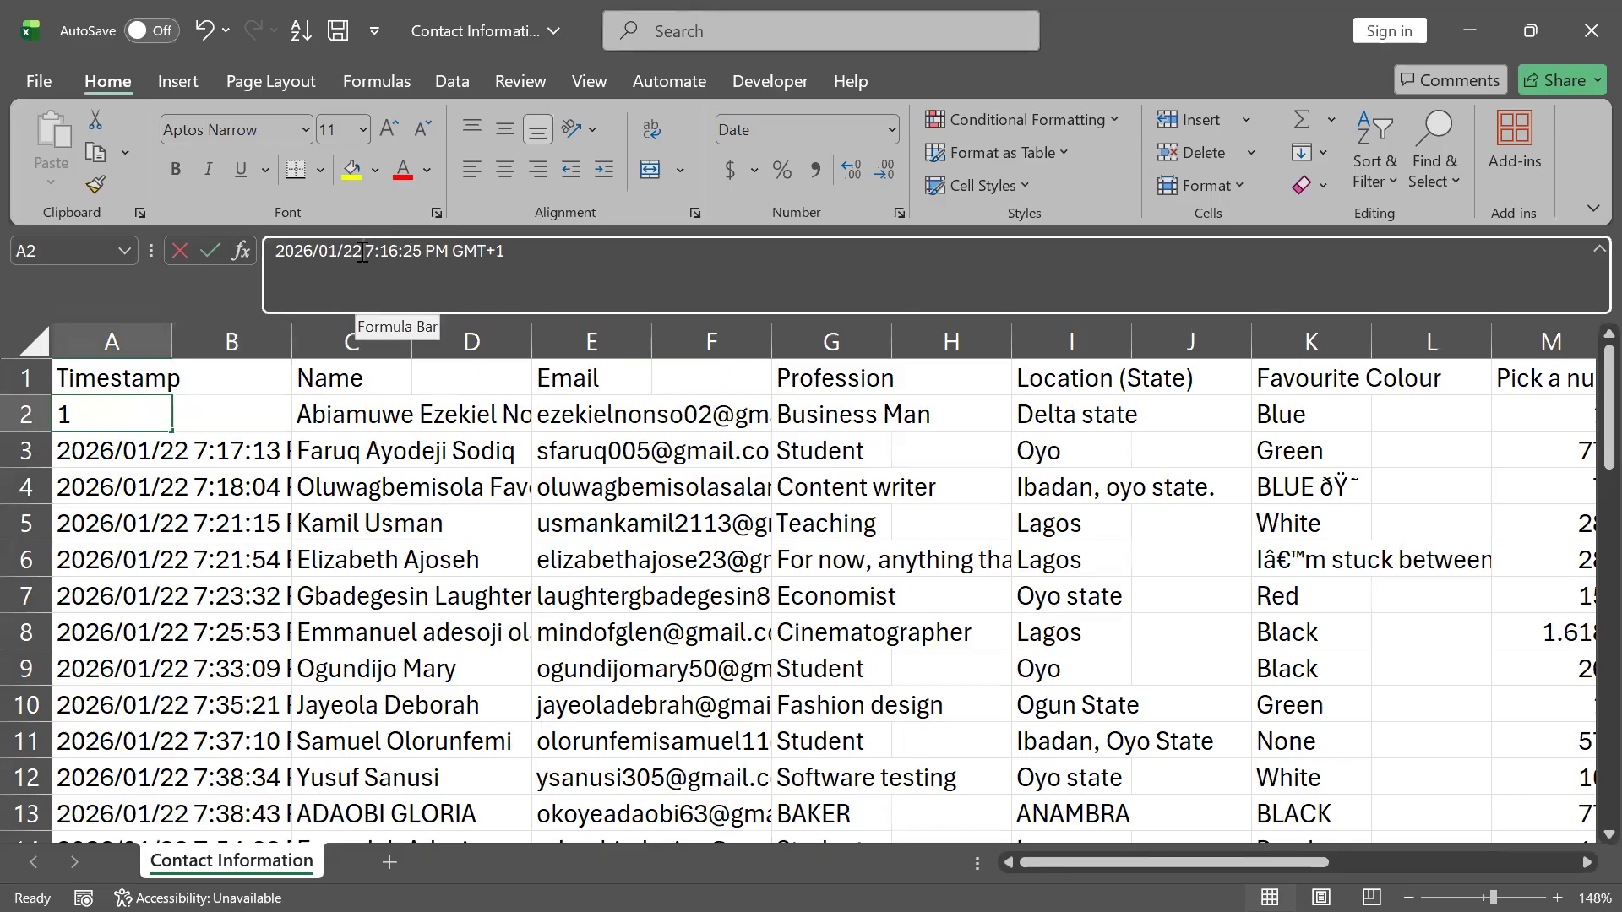
pyautogui.click(361, 251)
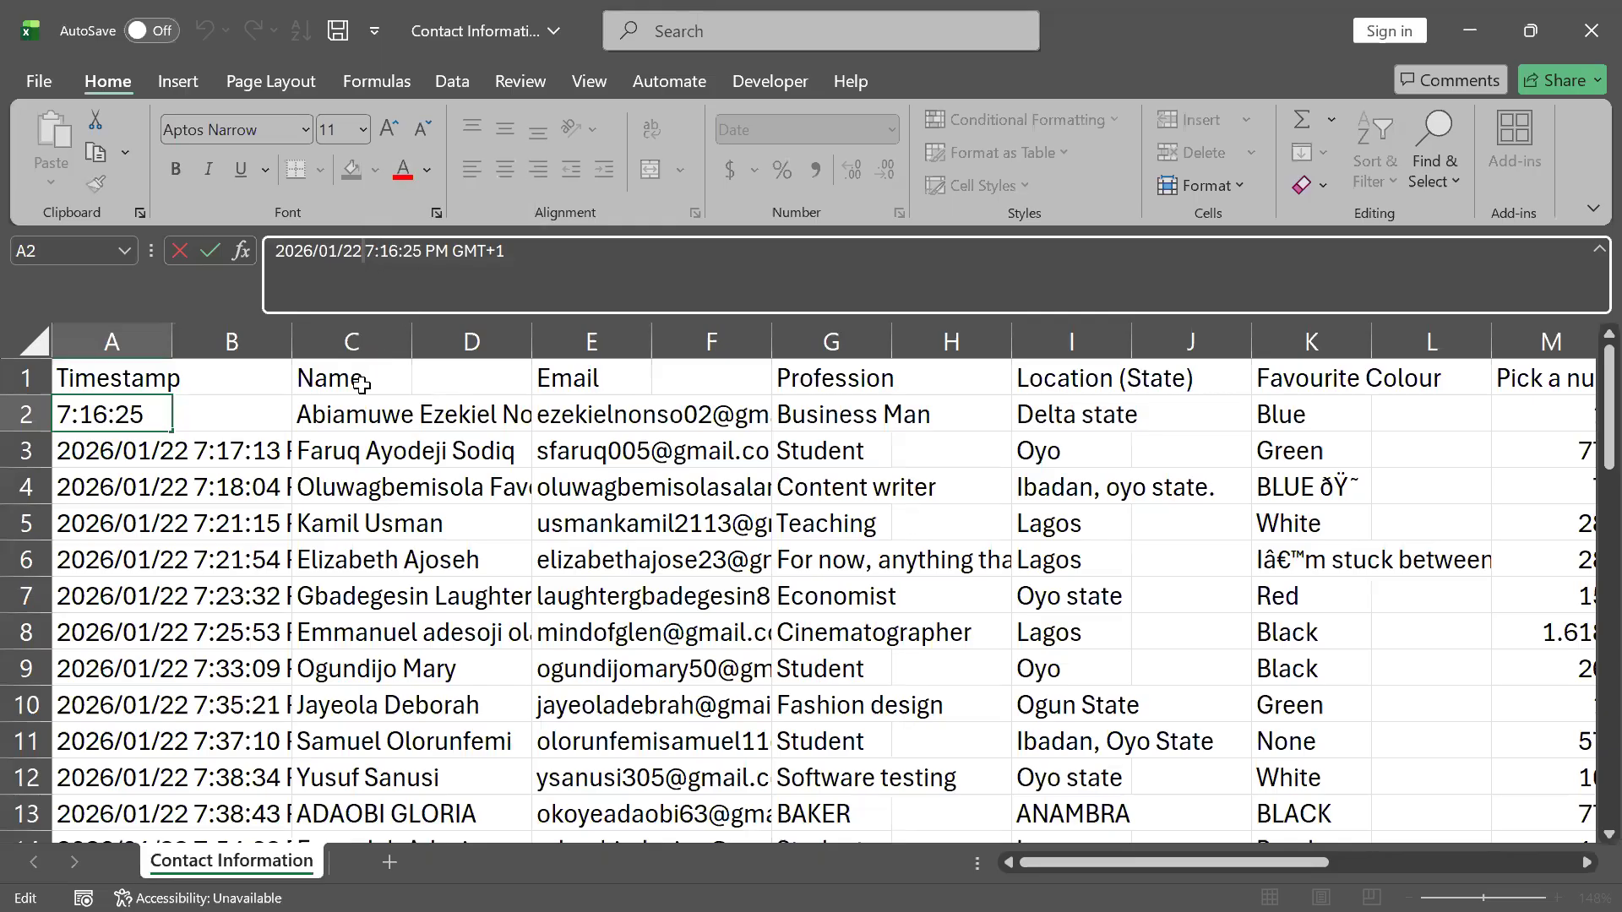
pyautogui.press('Escape')
pyautogui.click(227, 422)
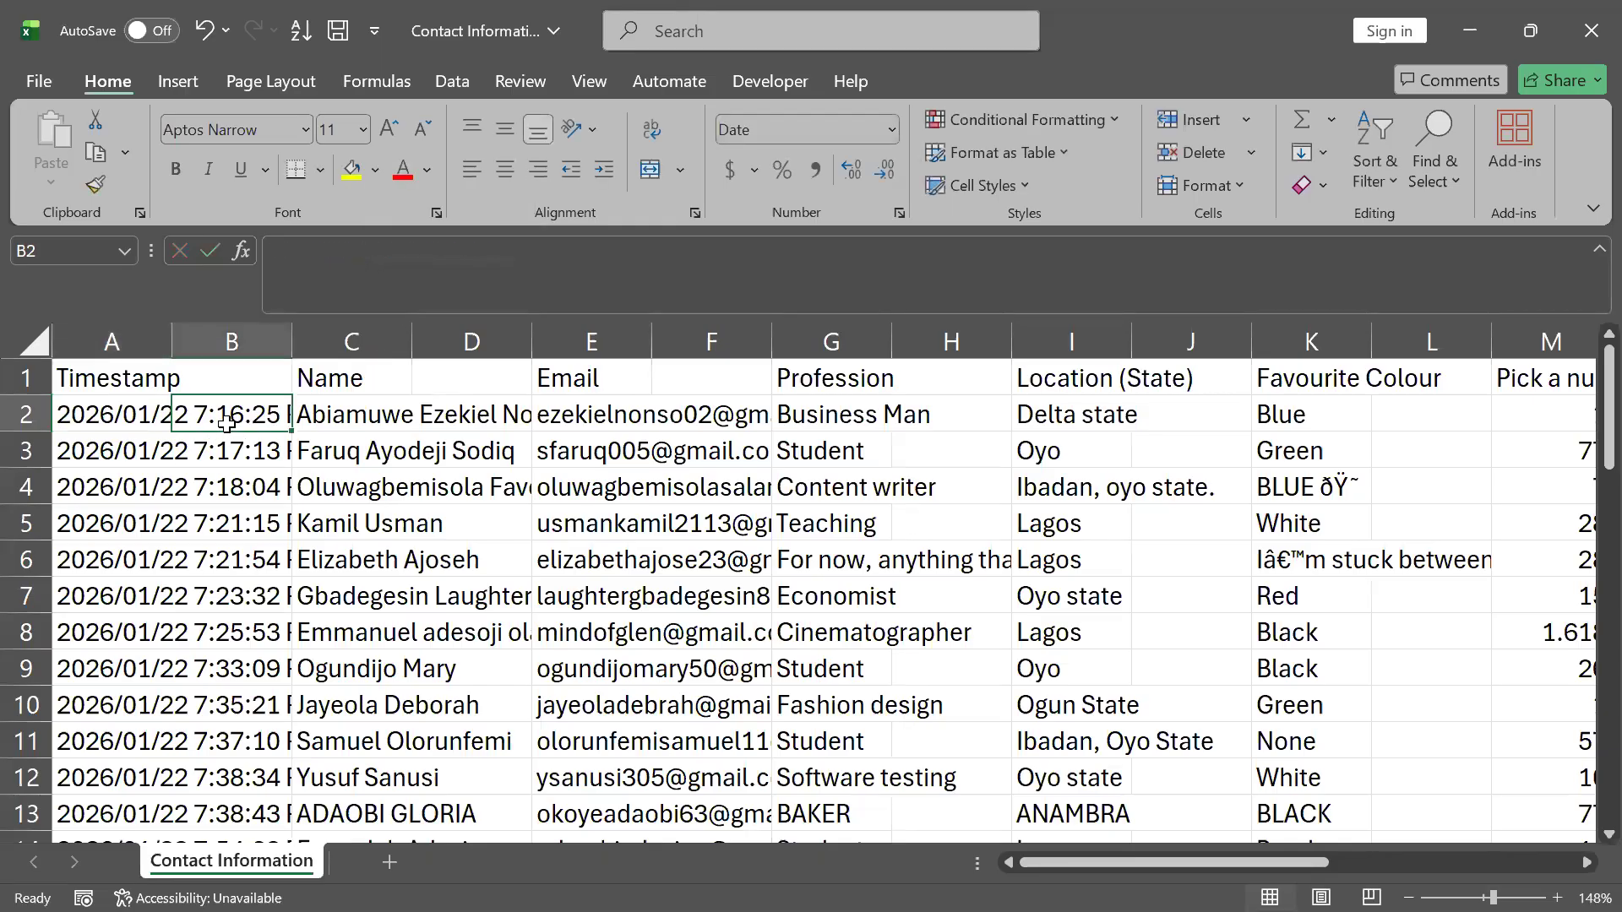
pyautogui.write('=')
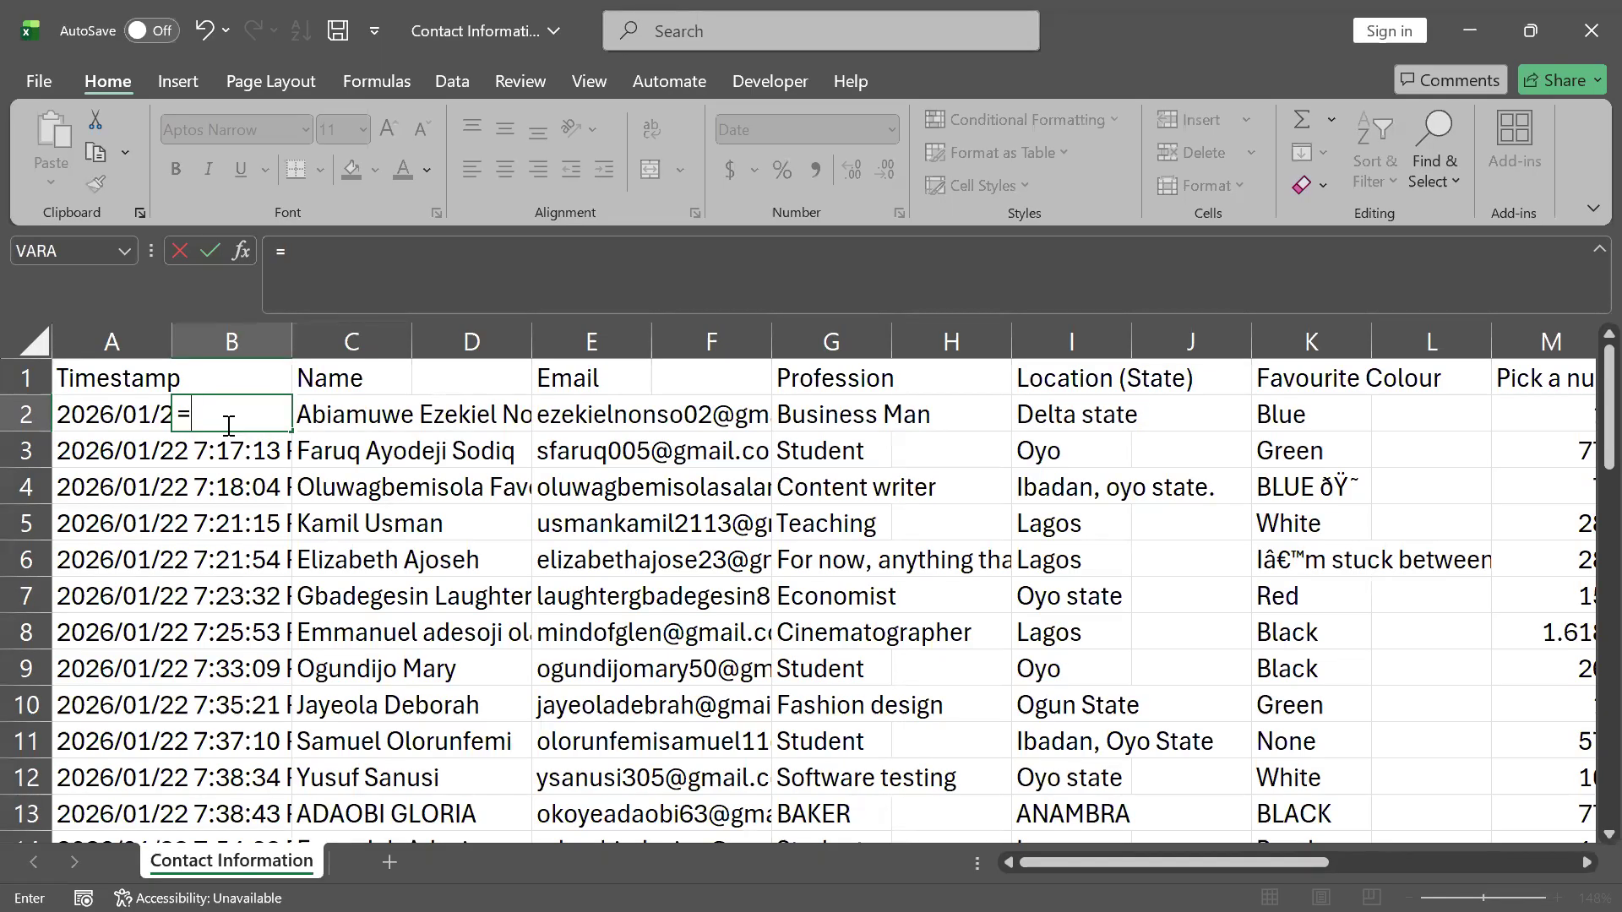
pyautogui.write('le')
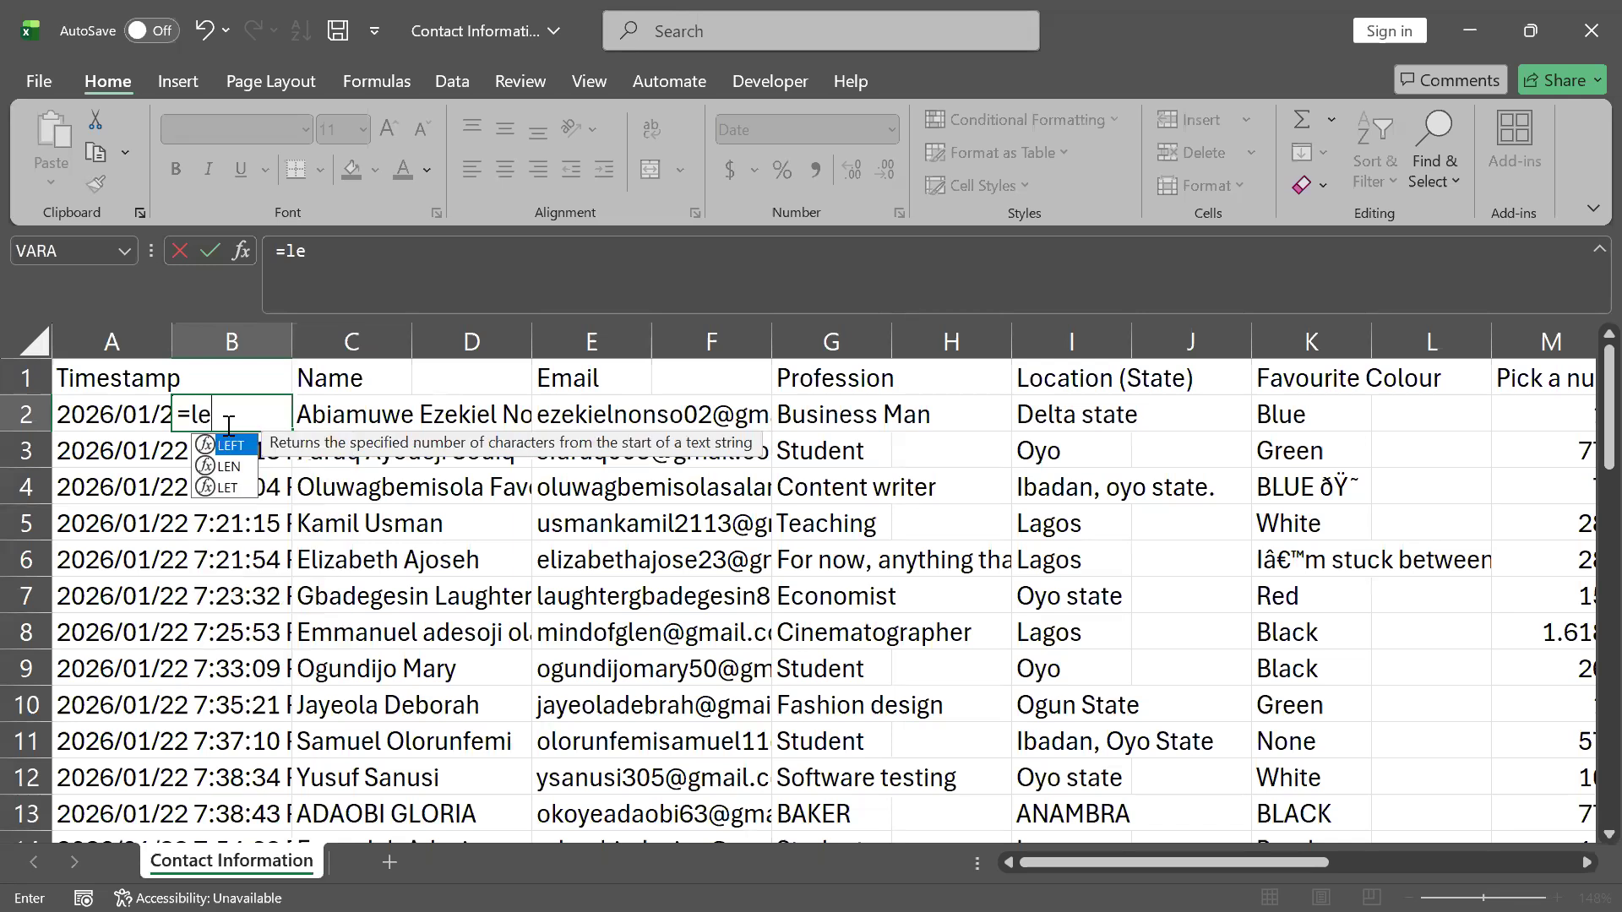
pyautogui.press('Tab')
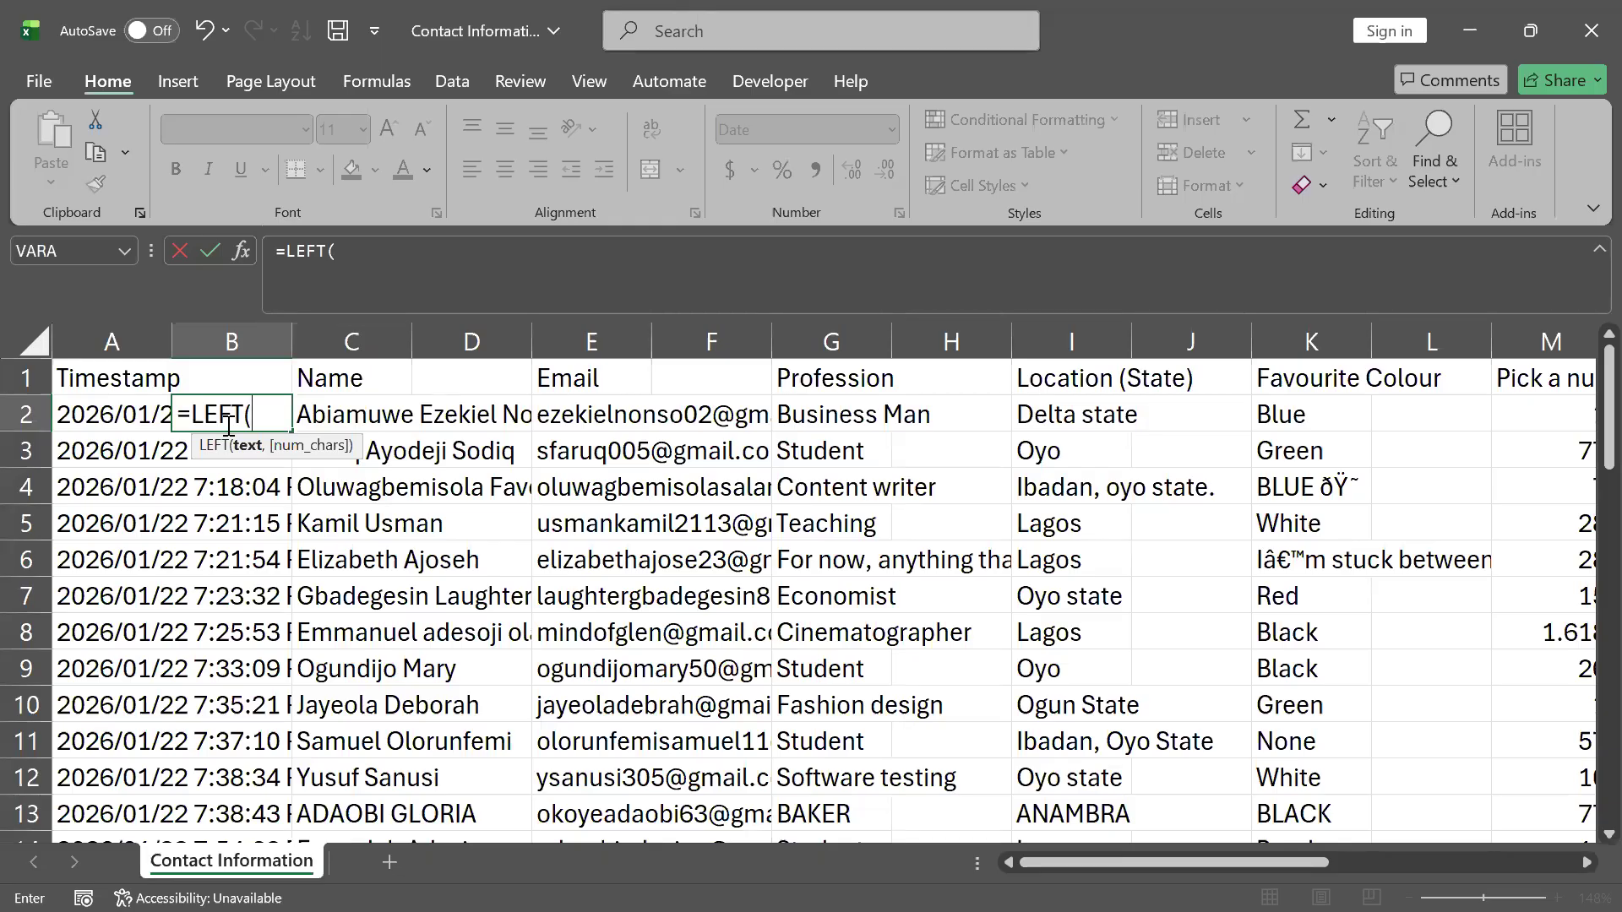
pyautogui.press('Escape')
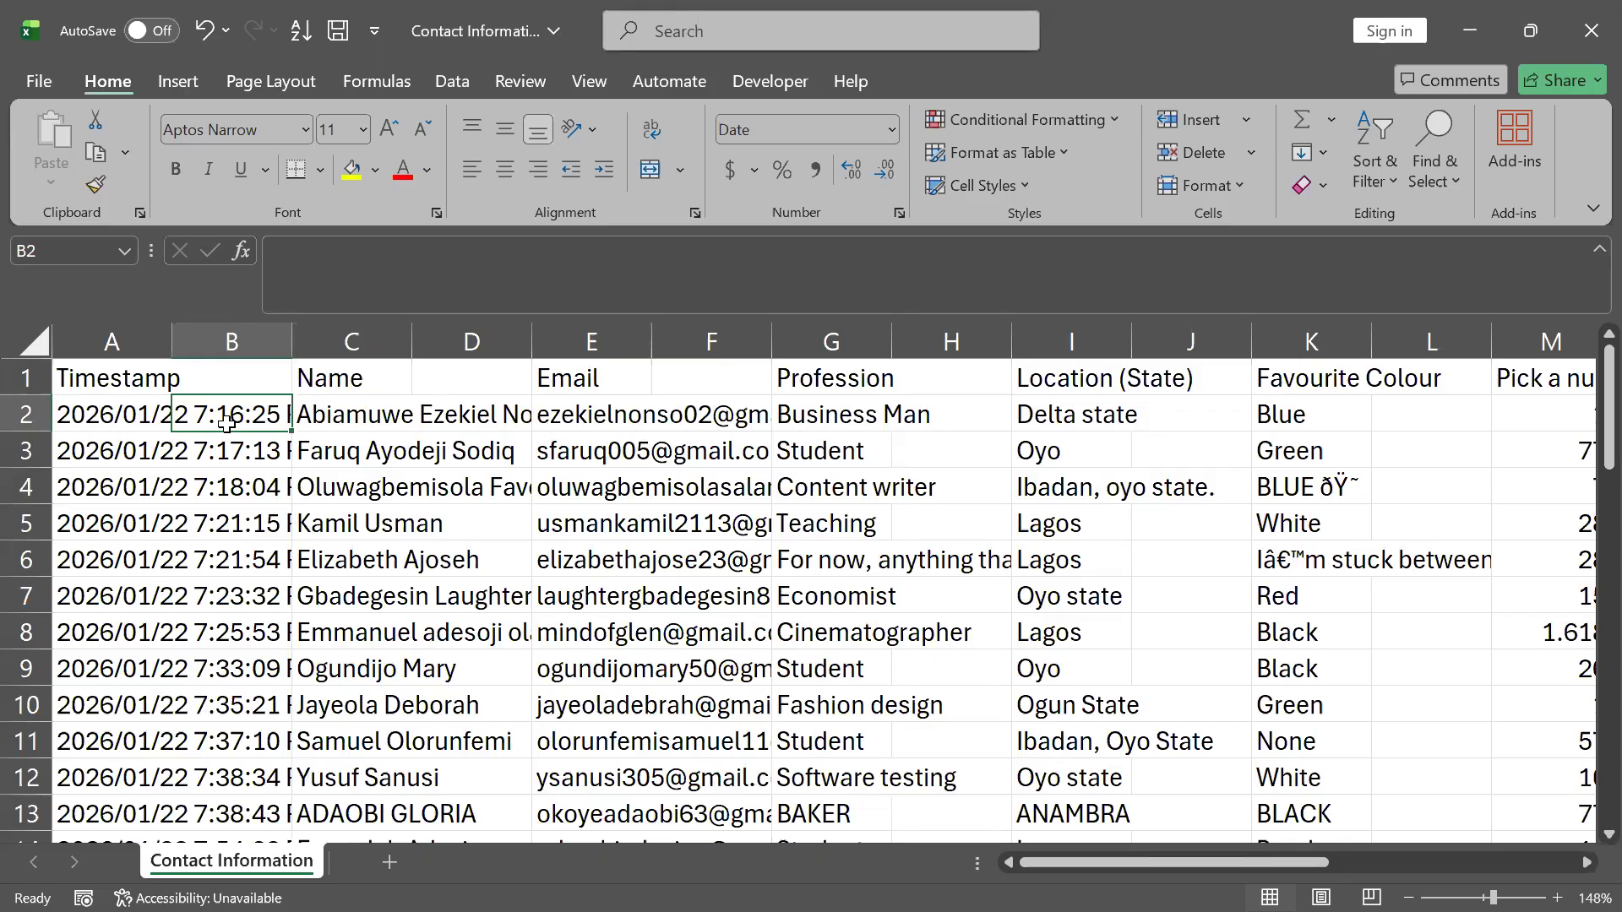
pyautogui.click(158, 420)
pyautogui.click(211, 424)
pyautogui.click(137, 428)
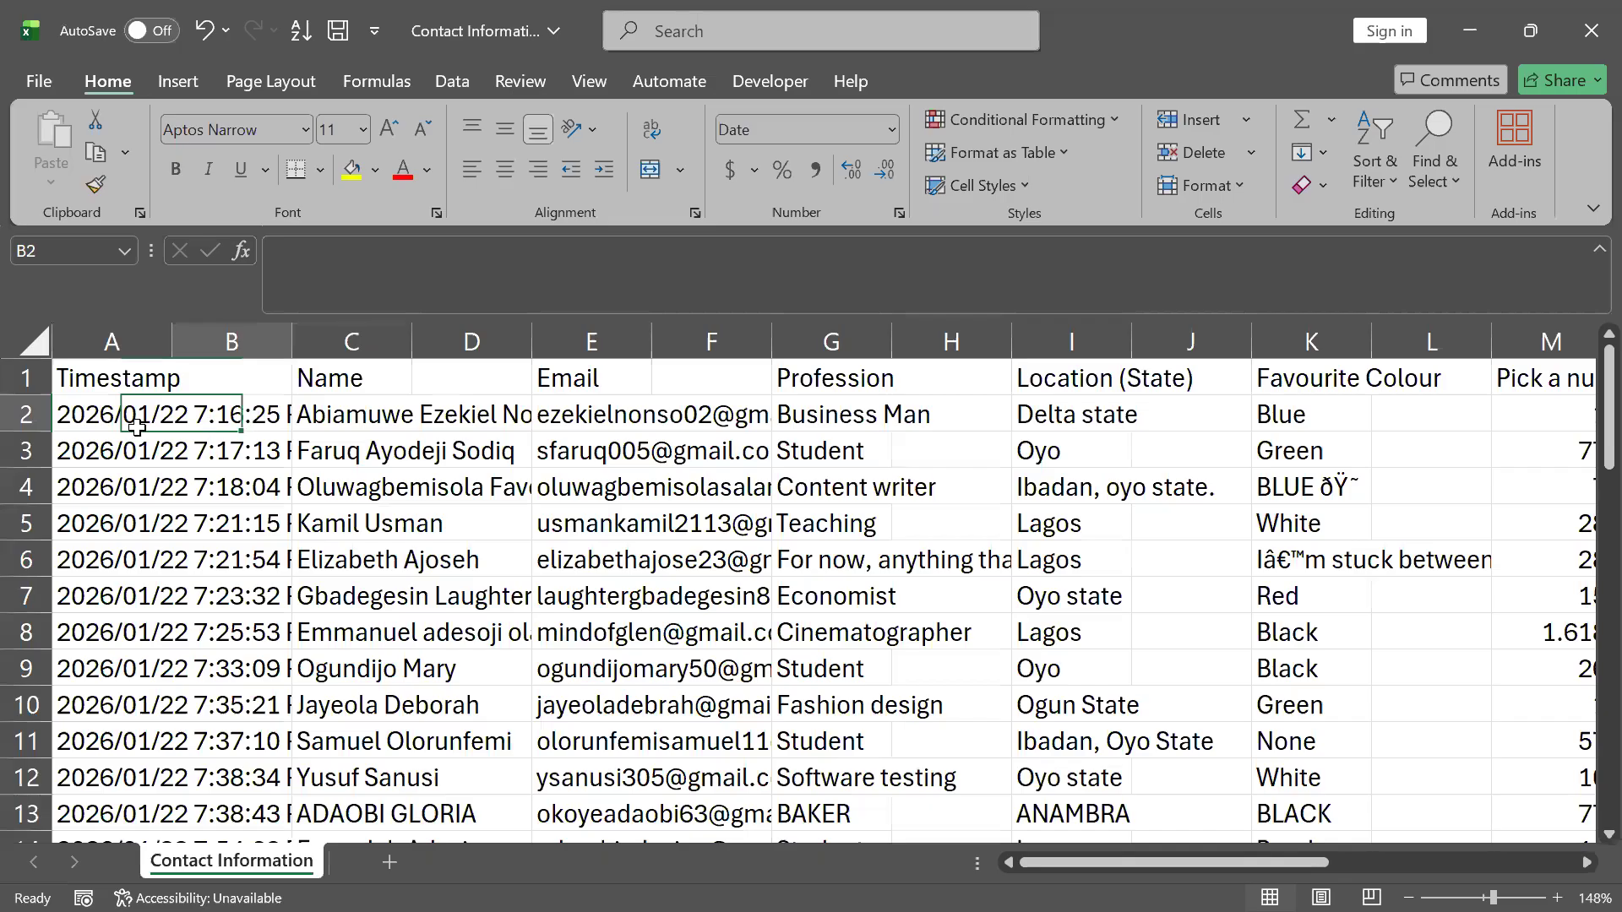
pyautogui.write('=')
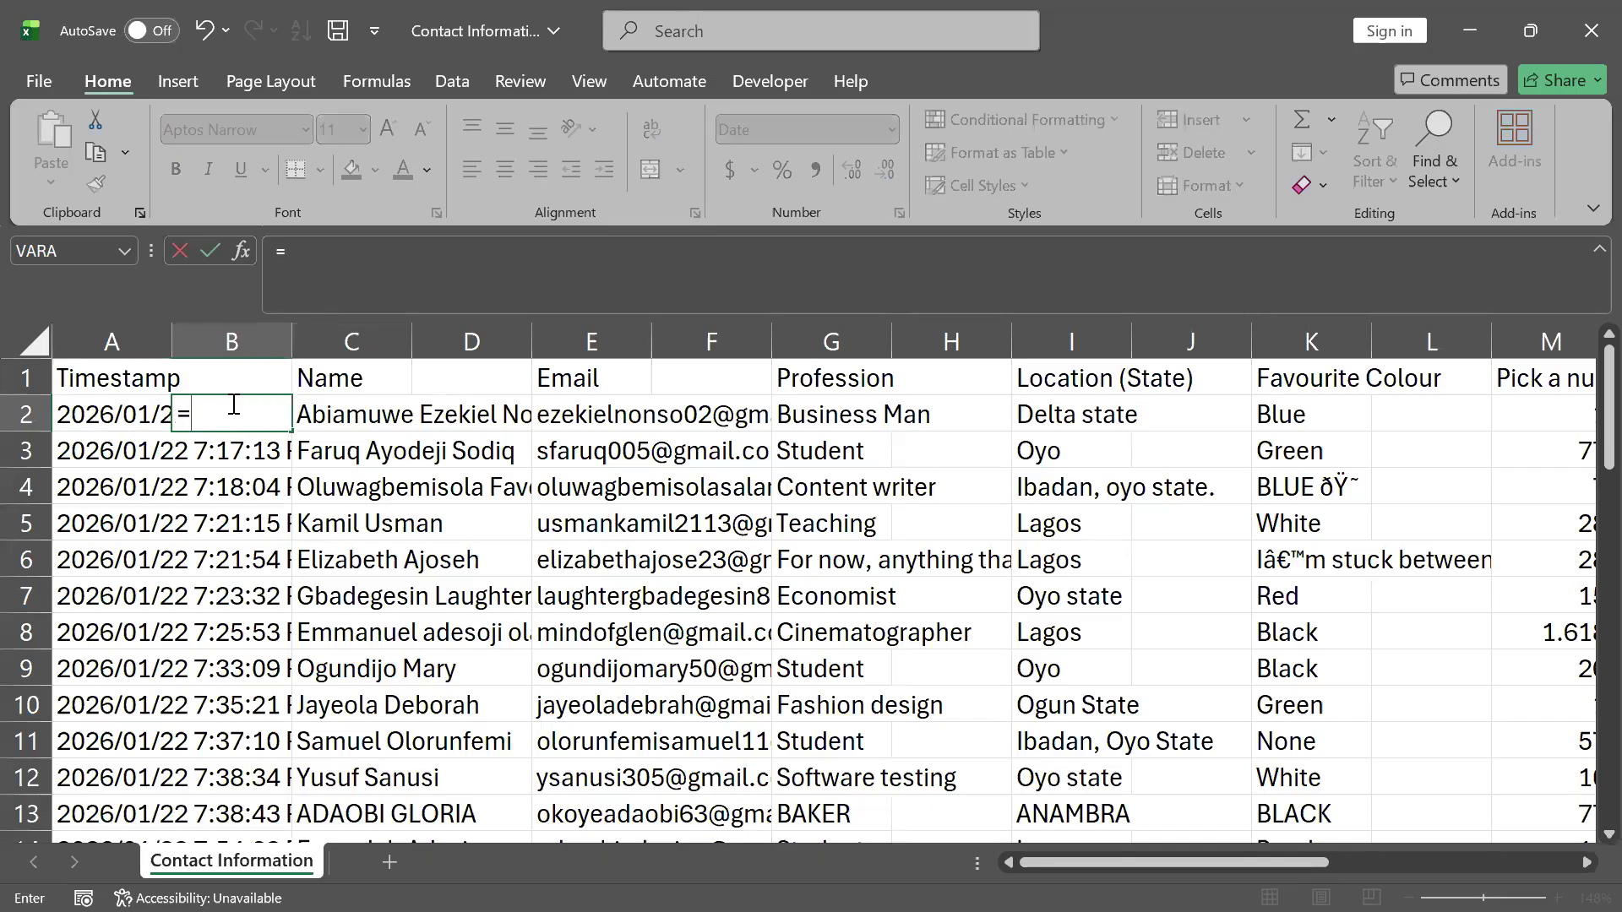
pyautogui.write('l')
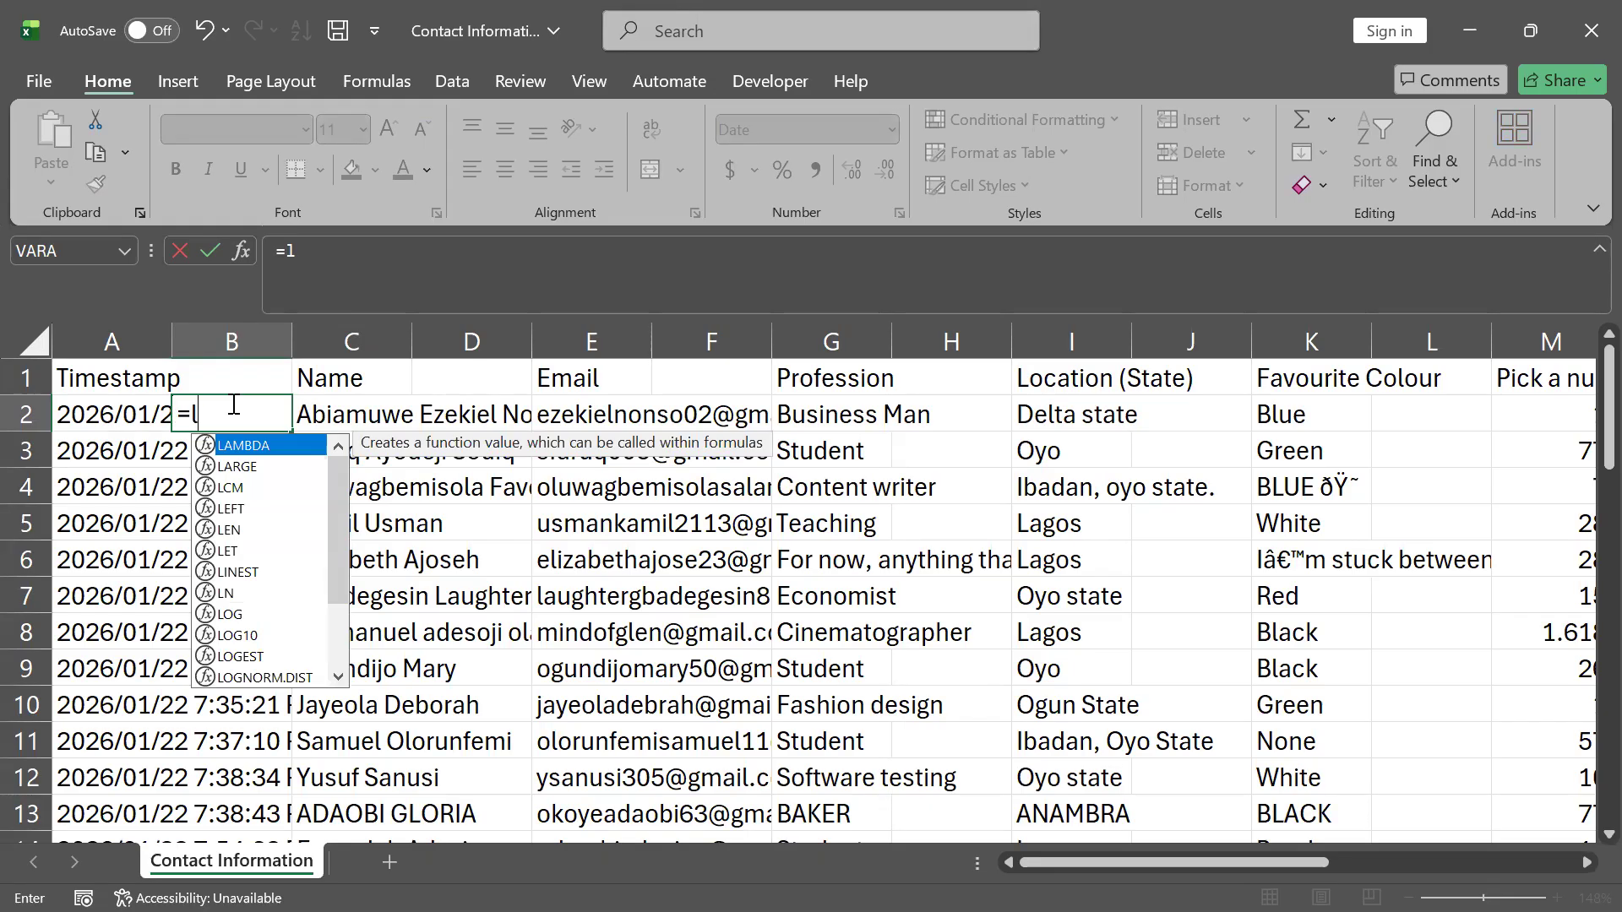
pyautogui.press('Down')
pyautogui.press('Down')
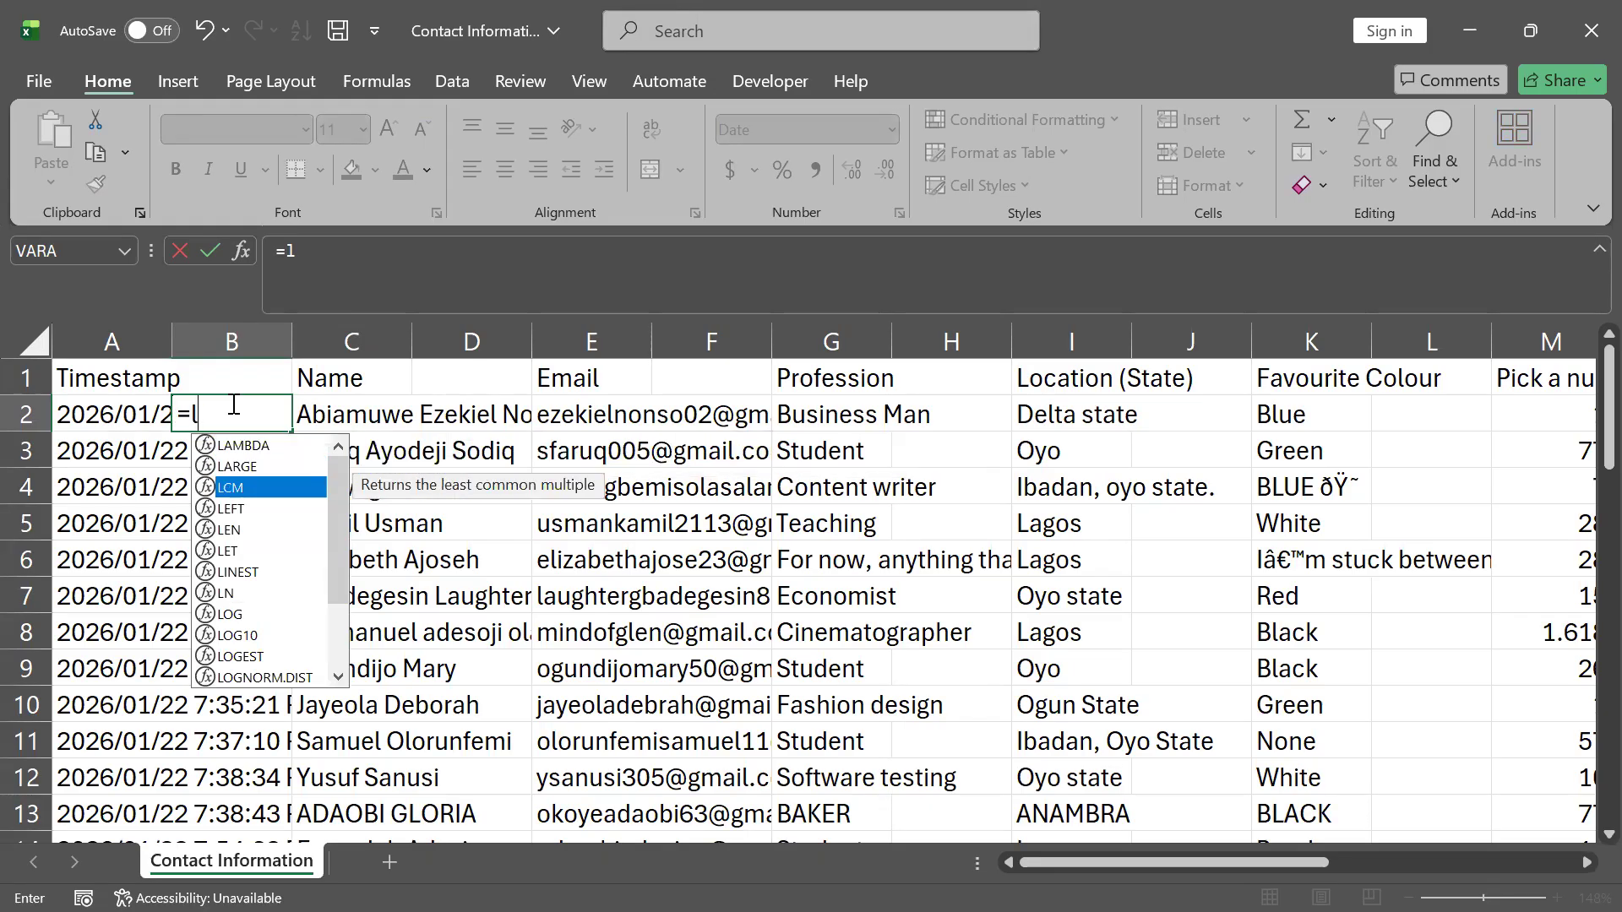
pyautogui.press('Down')
pyautogui.press('Escape')
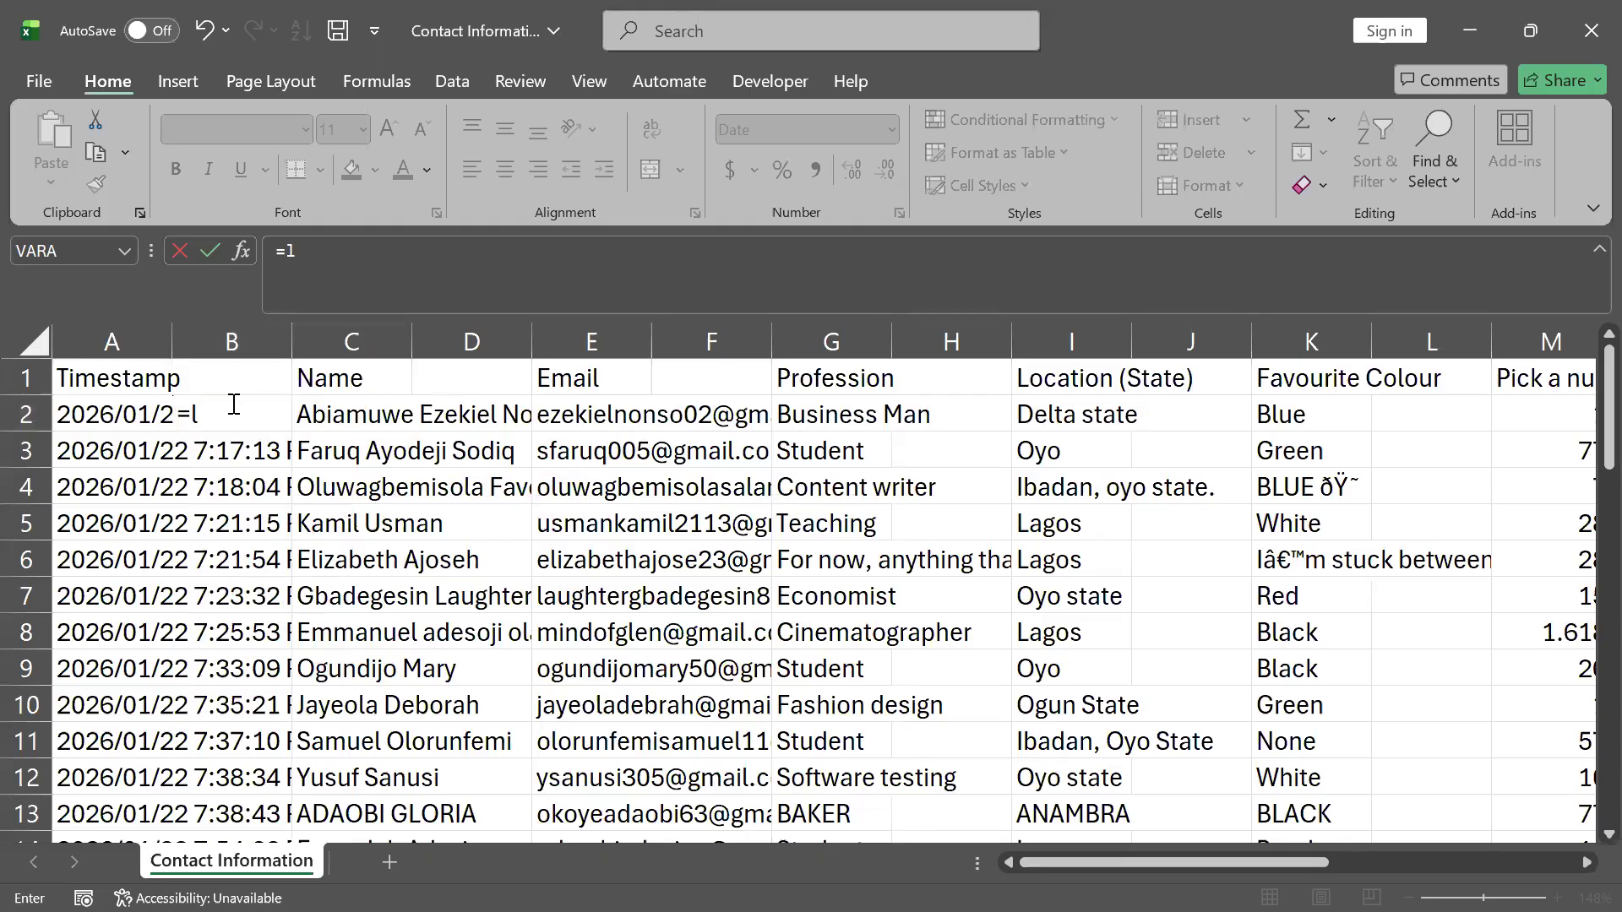
pyautogui.doubleClick(260, 495)
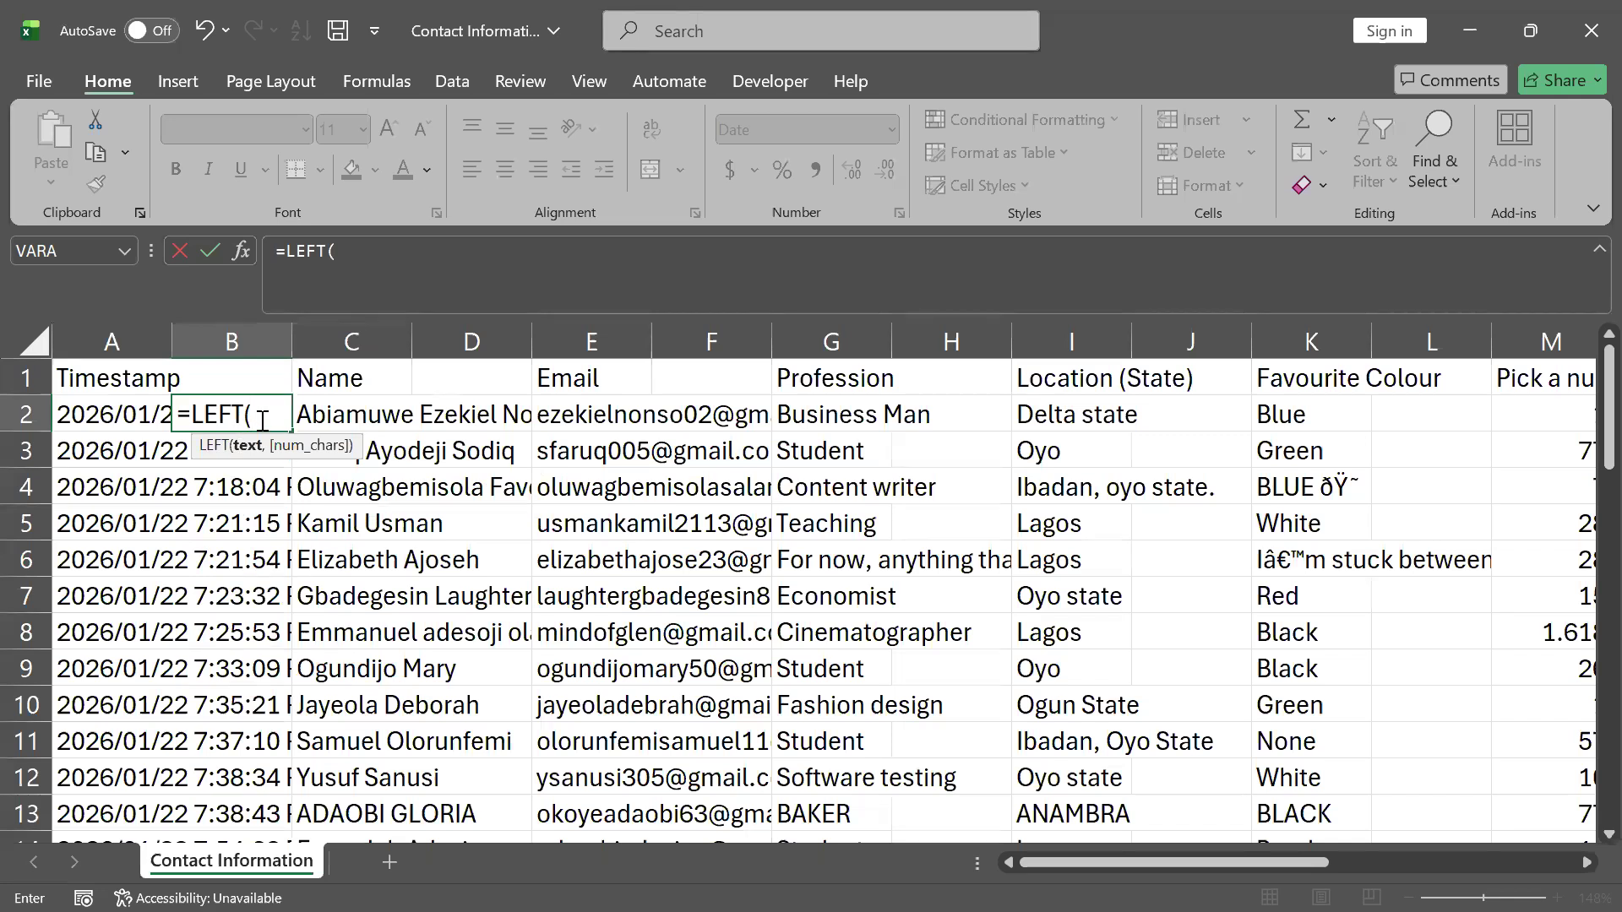
pyautogui.press('Escape')
pyautogui.press('Left')
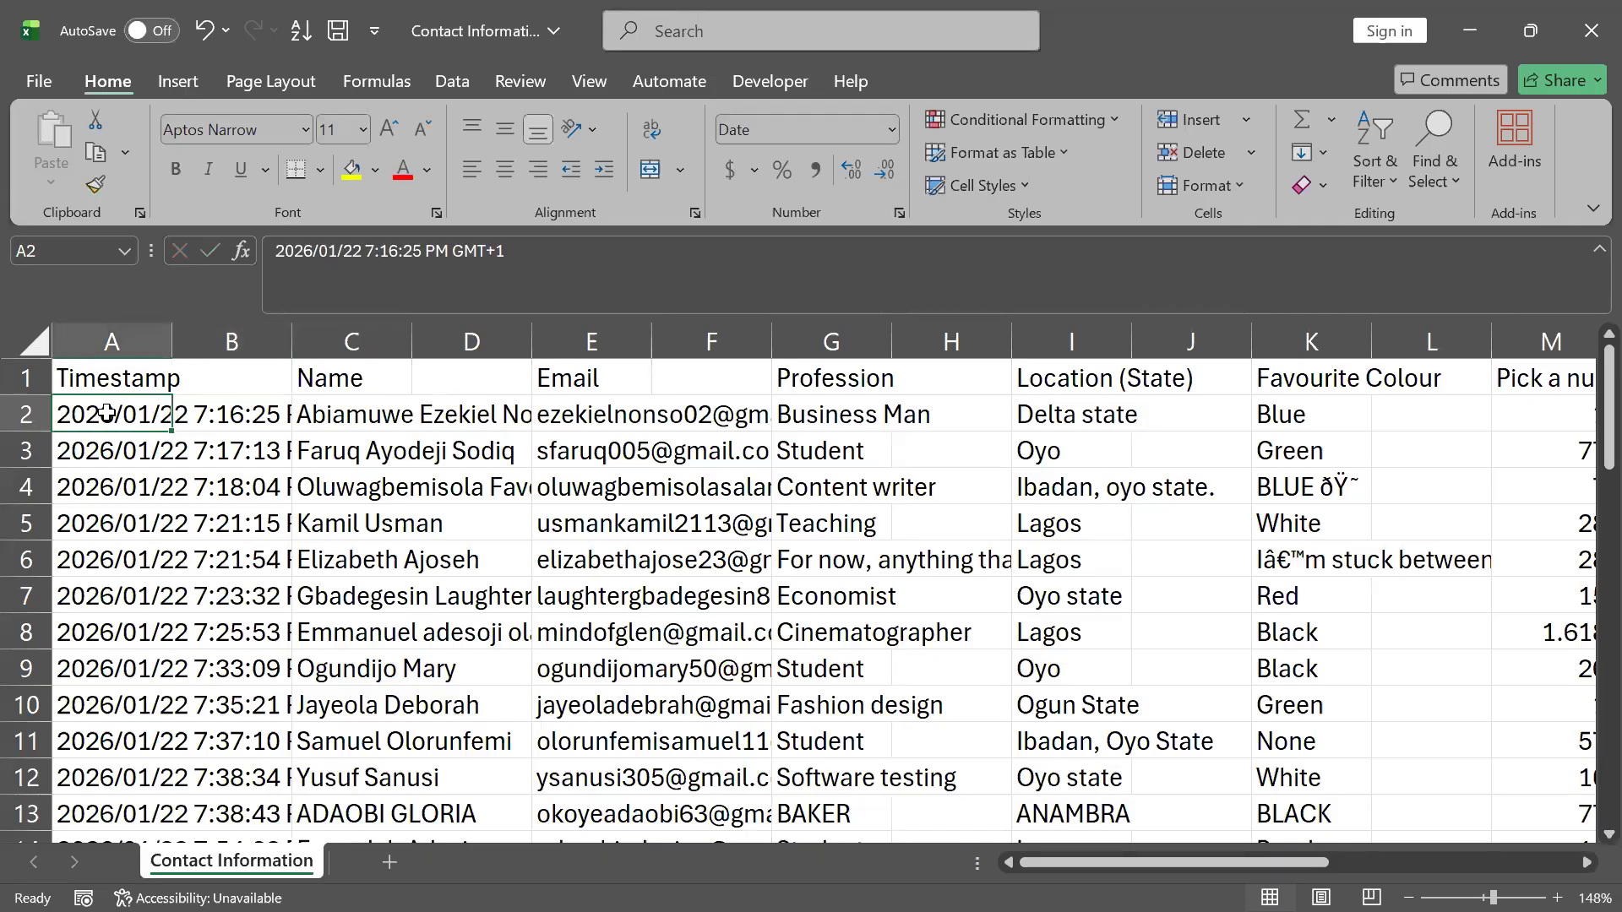
# - Try to convert the first timestamp to a date value by entering =DATEVALUE(A2) in cell B2
pyautogui.click(192, 407)
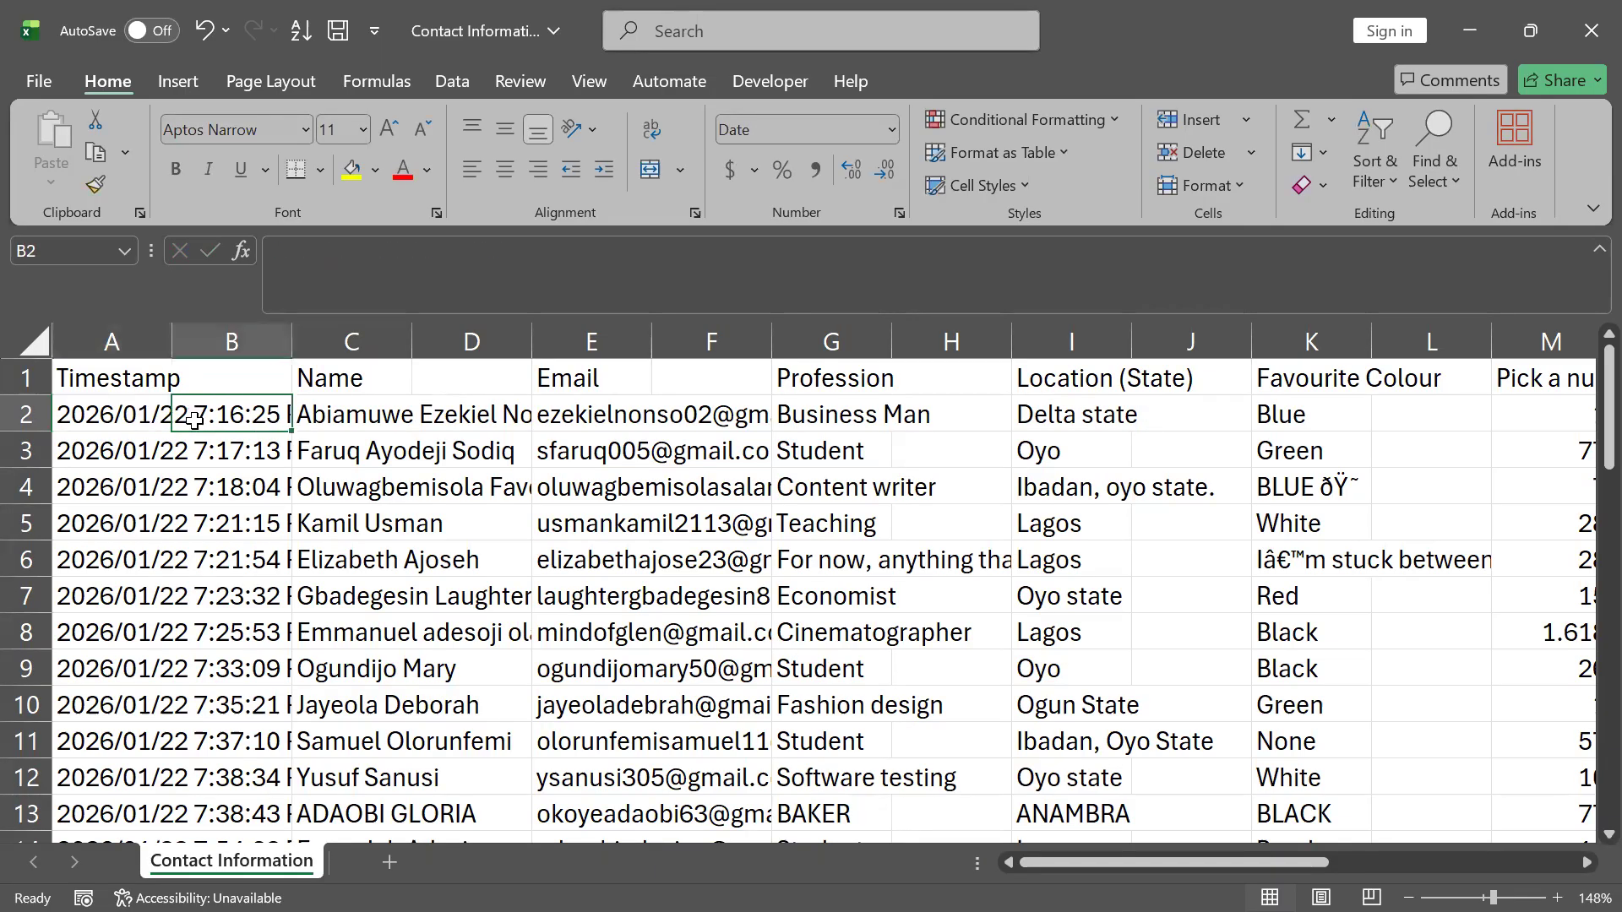
pyautogui.write('=')
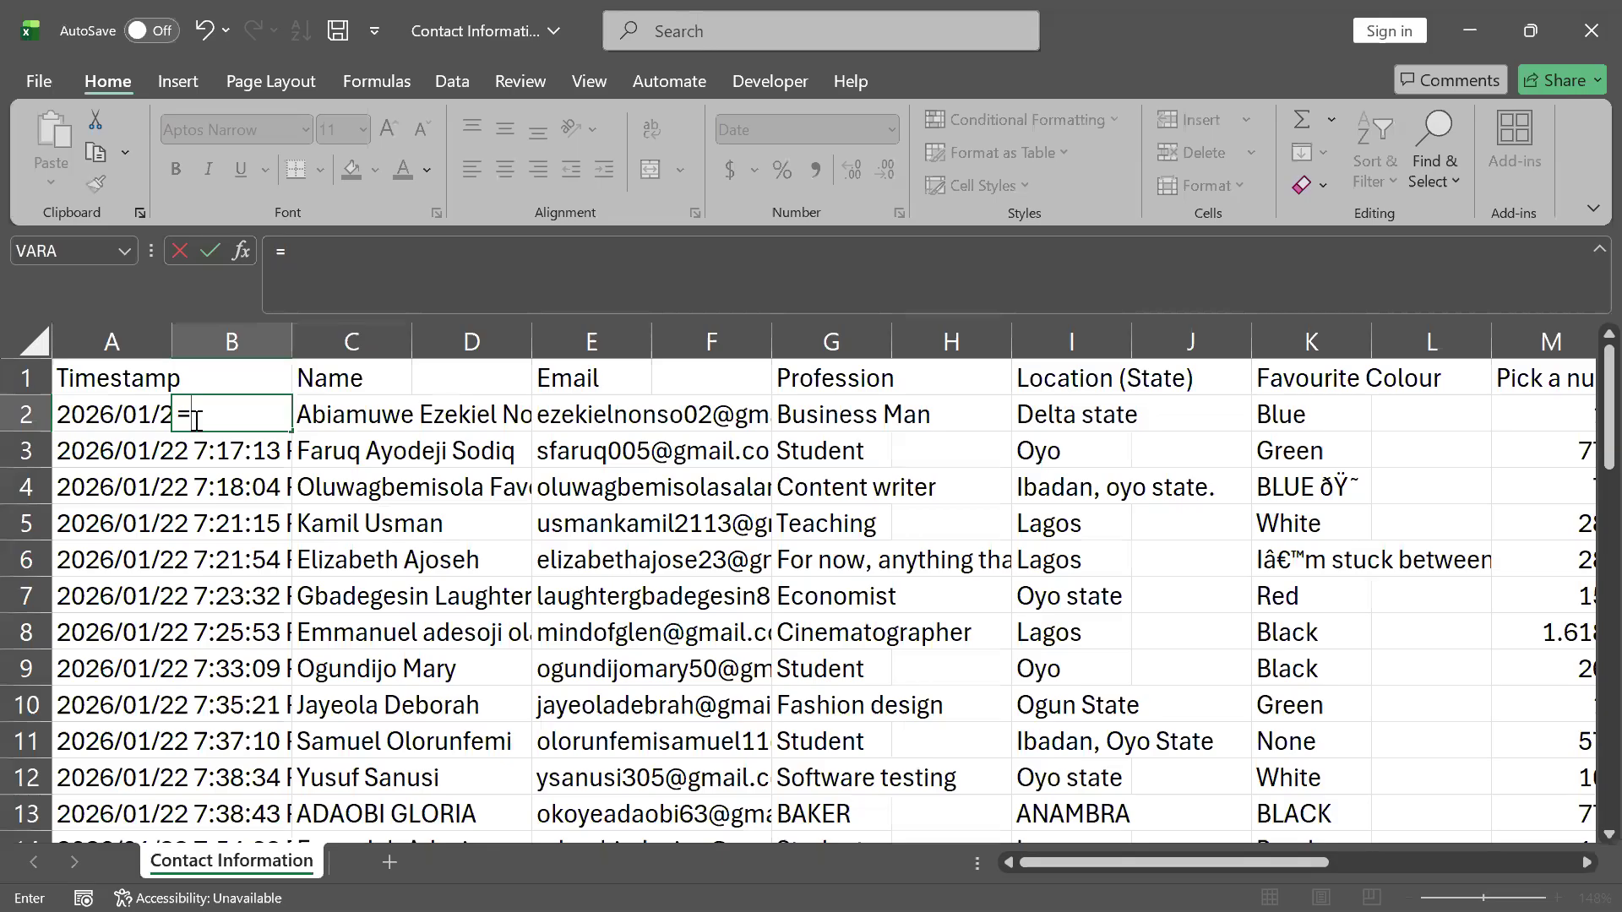
pyautogui.write('da')
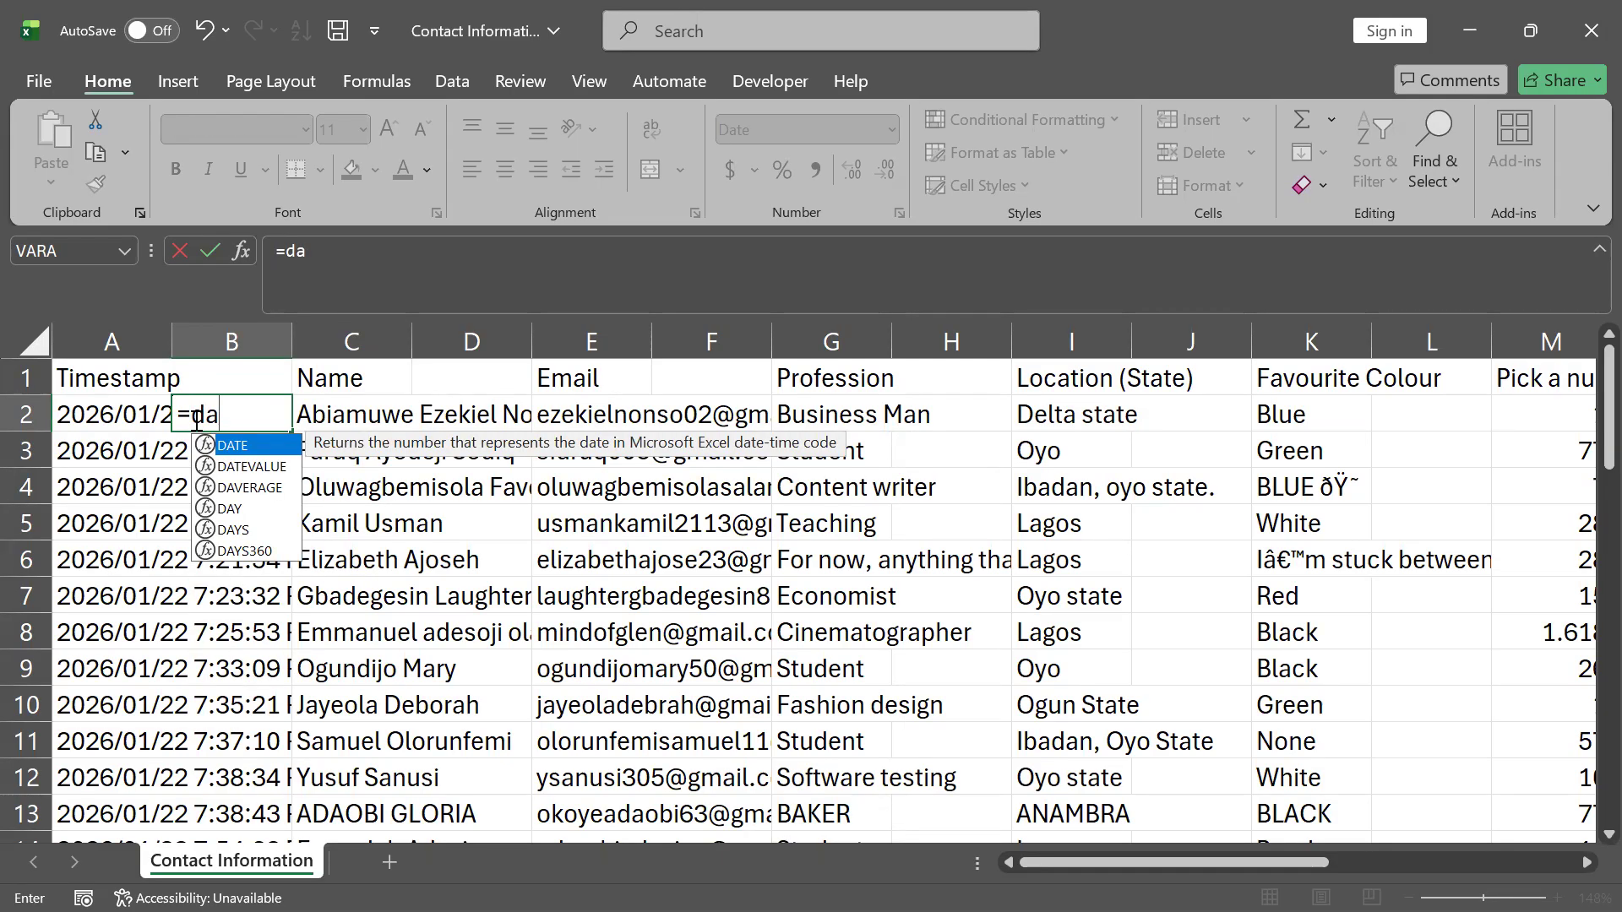
pyautogui.press('Down')
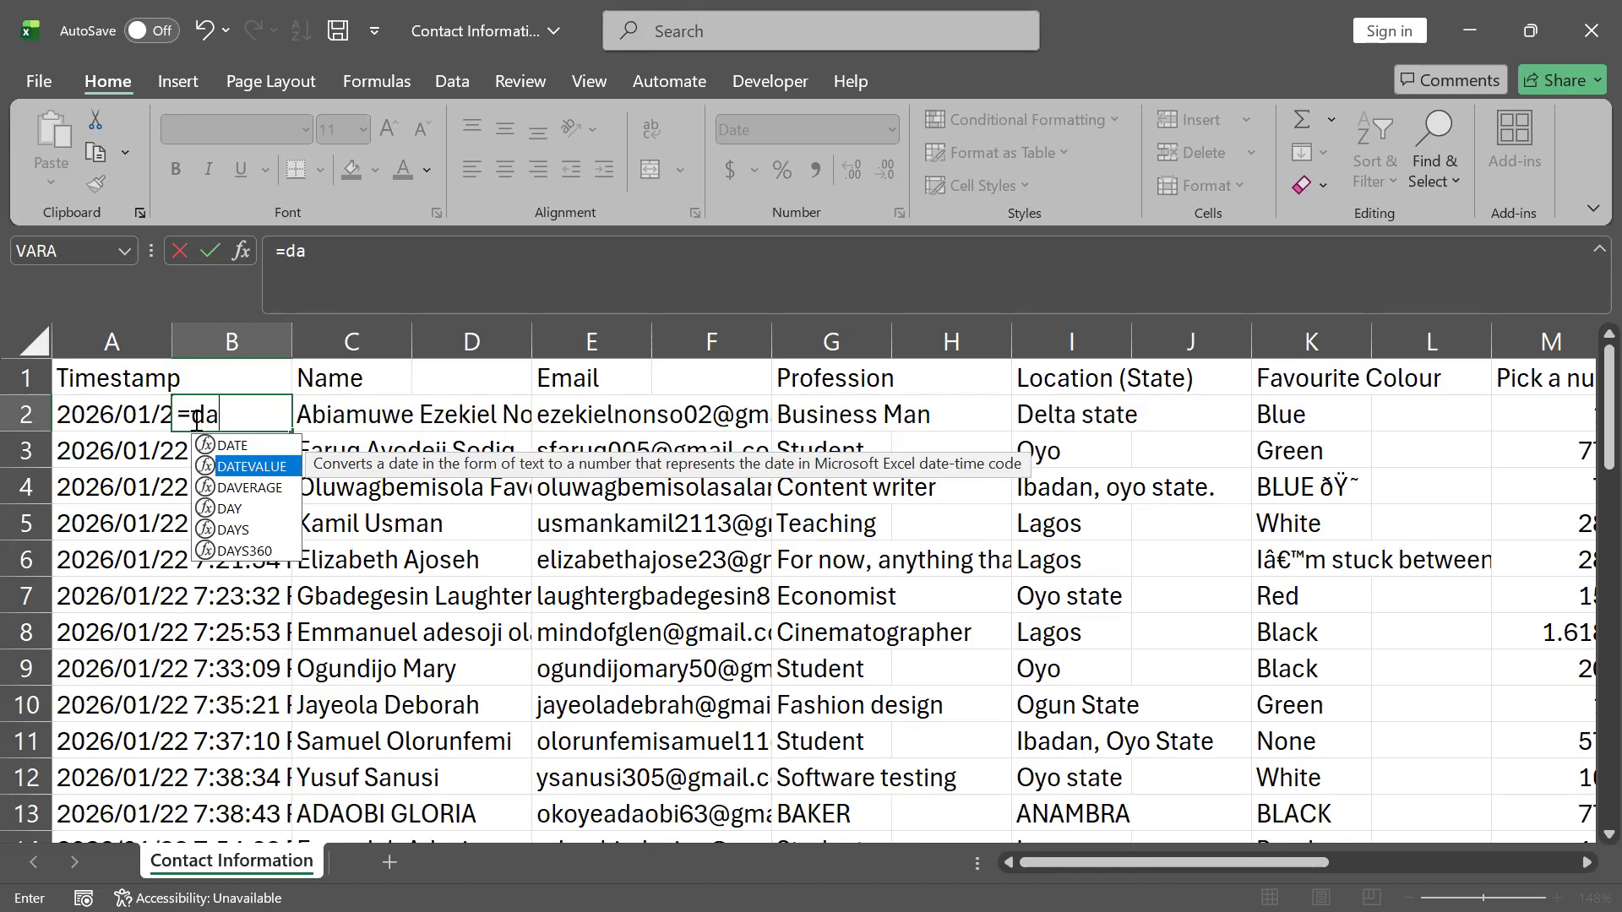
pyautogui.press('Tab')
pyautogui.press('Left')
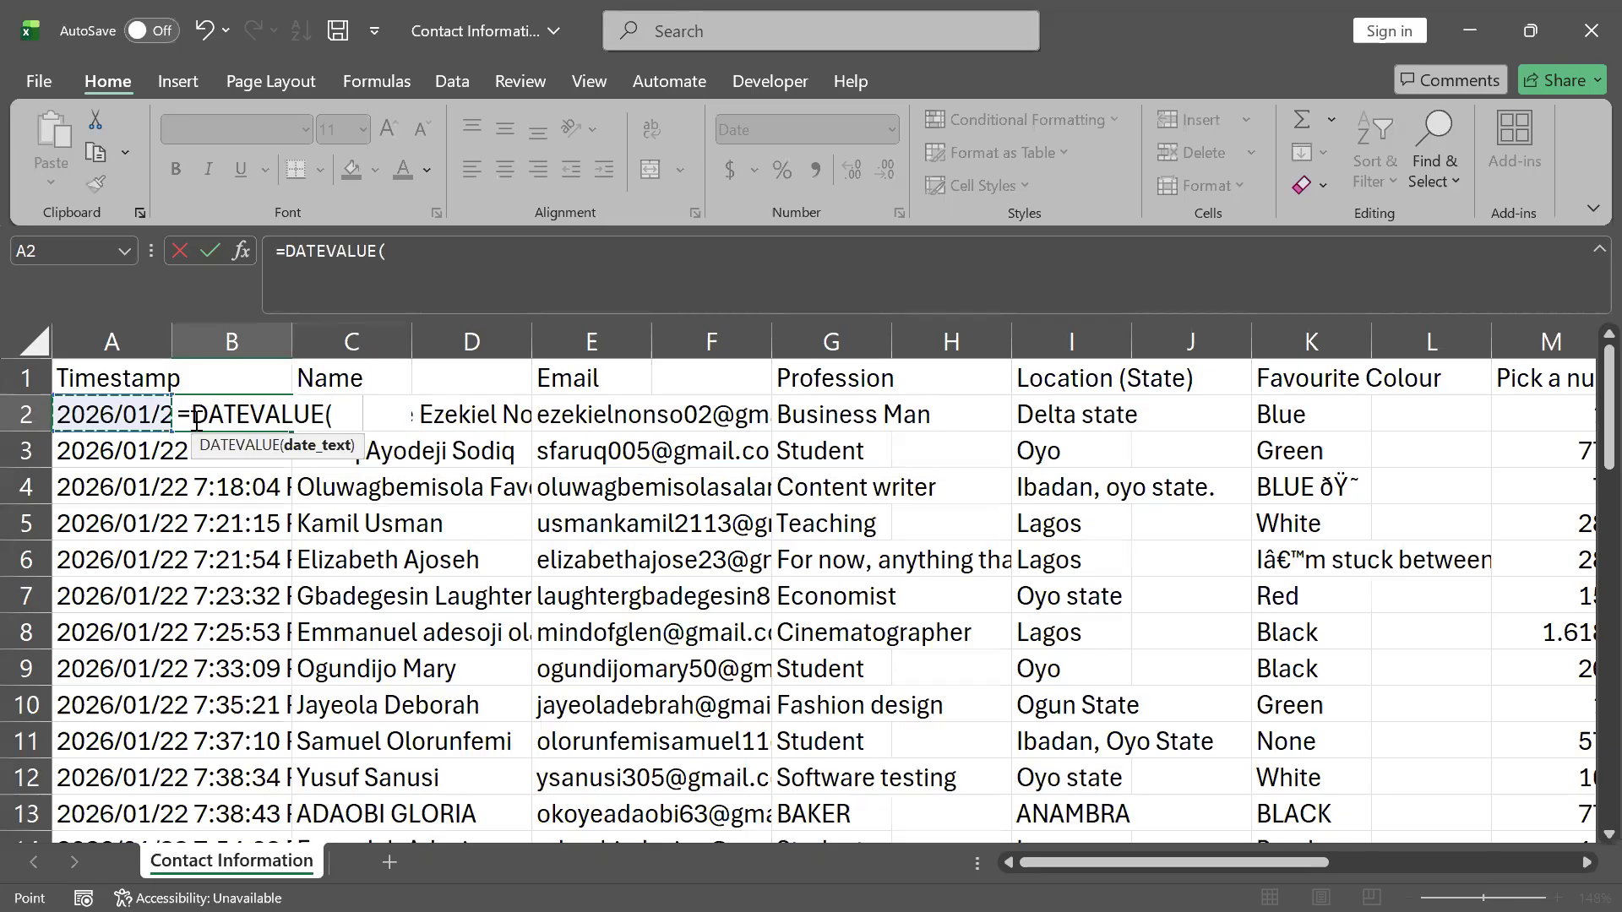
pyautogui.press('Return')
pyautogui.click(194, 420)
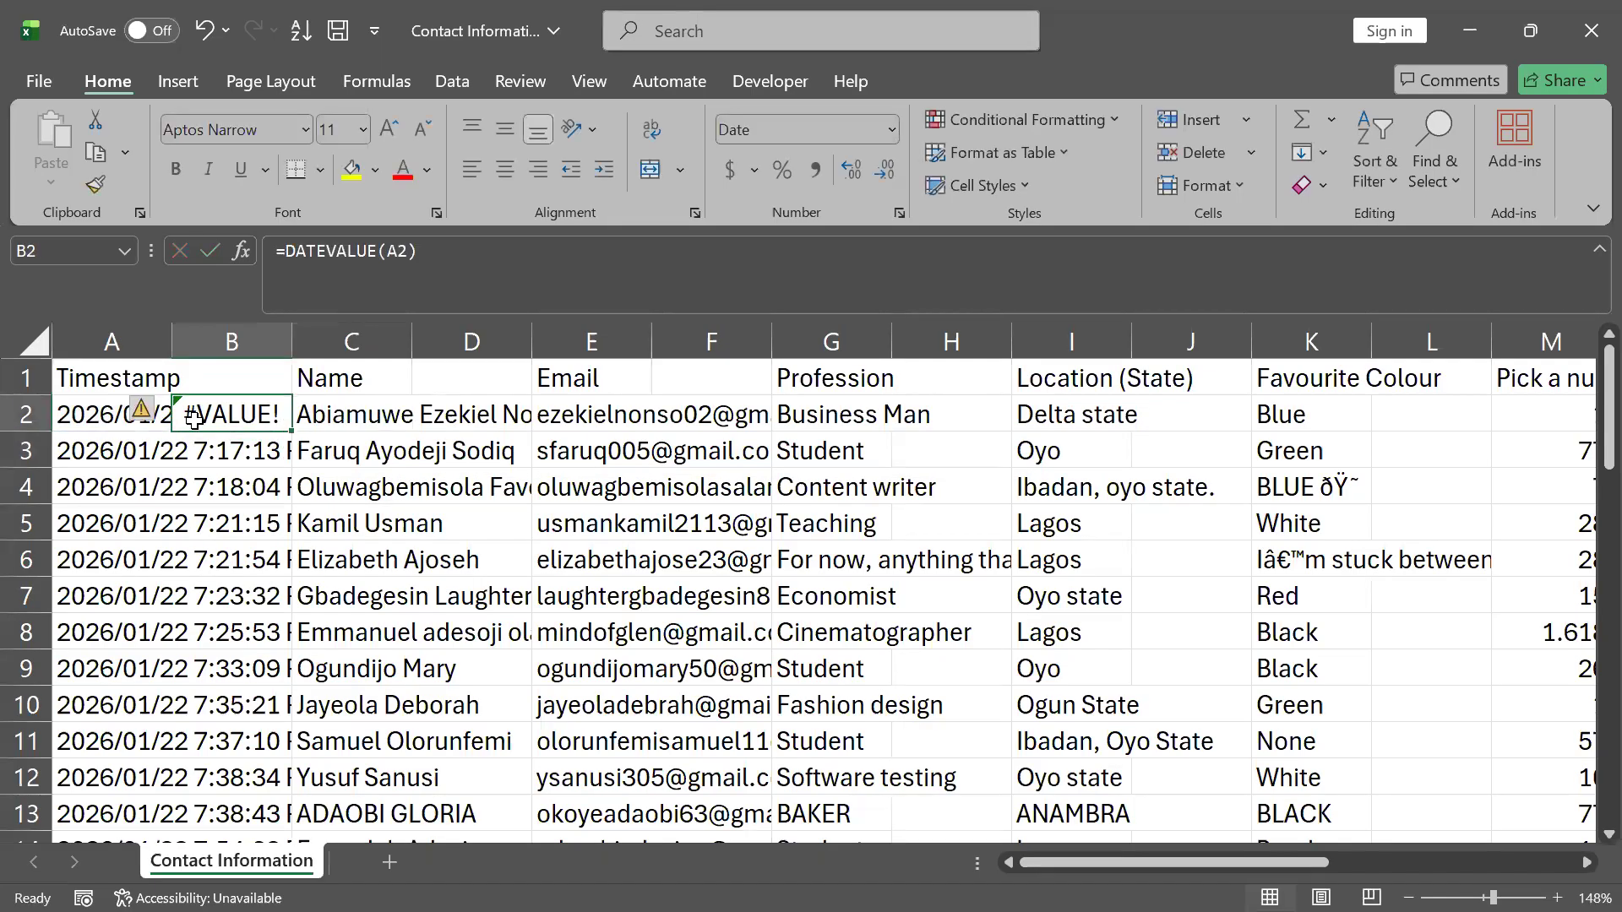
# - Clear the DATEVALUE formula from cell B2
pyautogui.press('Up')
pyautogui.press('Down')
pyautogui.press('Left')
pyautogui.press('Right')
pyautogui.press('Delete')
pyautogui.press('Right')
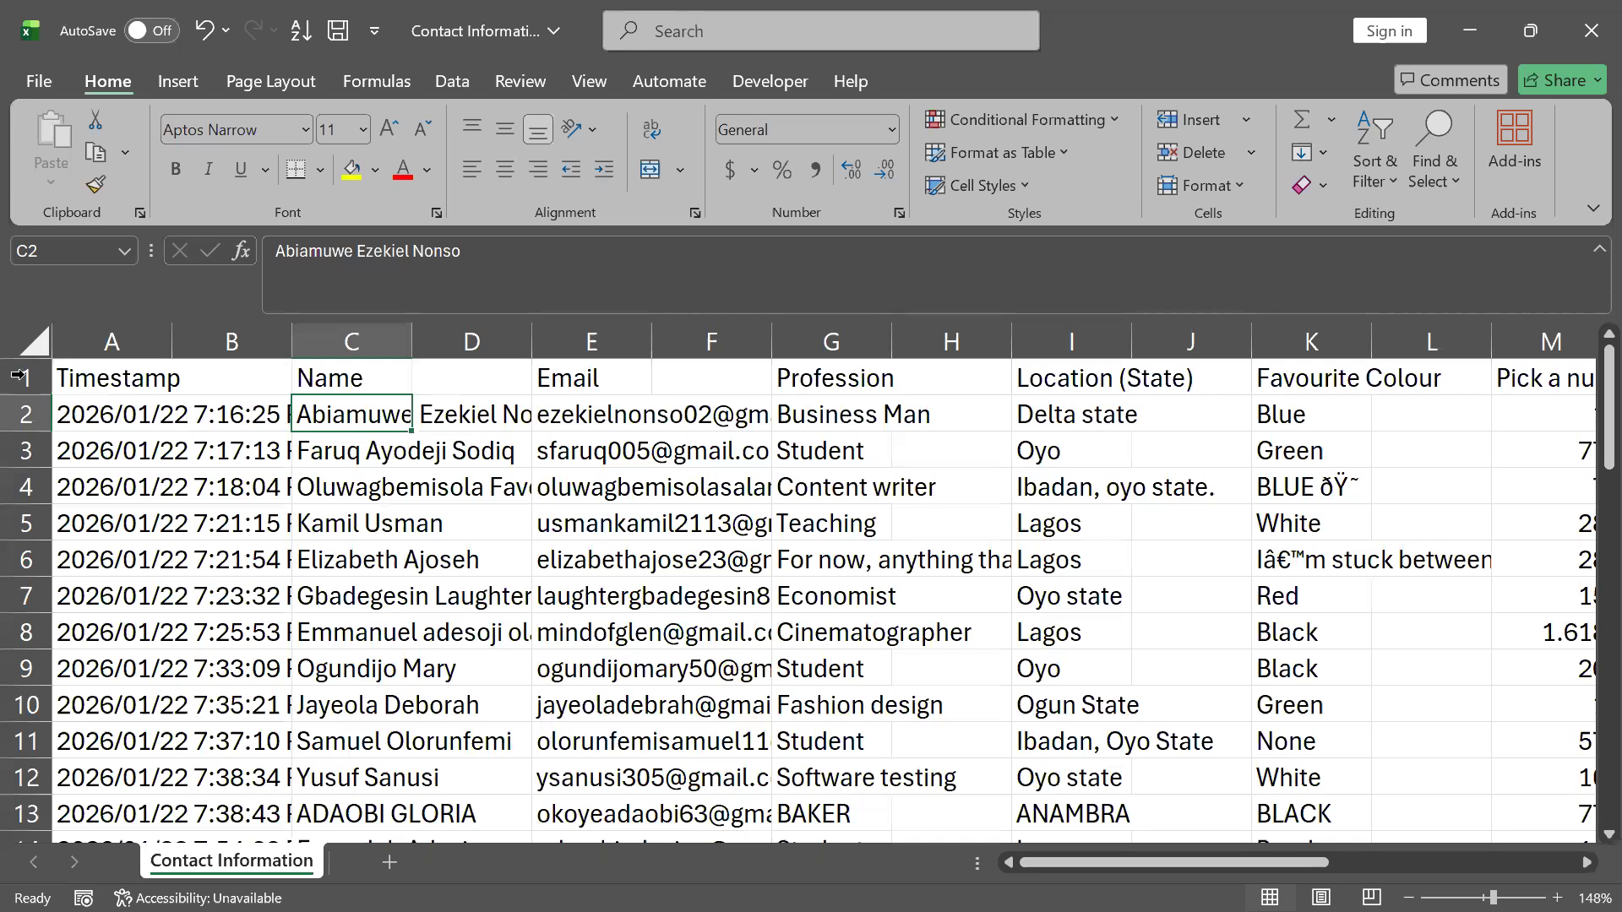
# - Examine the entries in the Name column for capitalization and check the blank column D beside it
pyautogui.click(376, 375)
pyautogui.click(372, 412)
pyautogui.moveTo(361, 422); pyautogui.dragTo(384, 744)
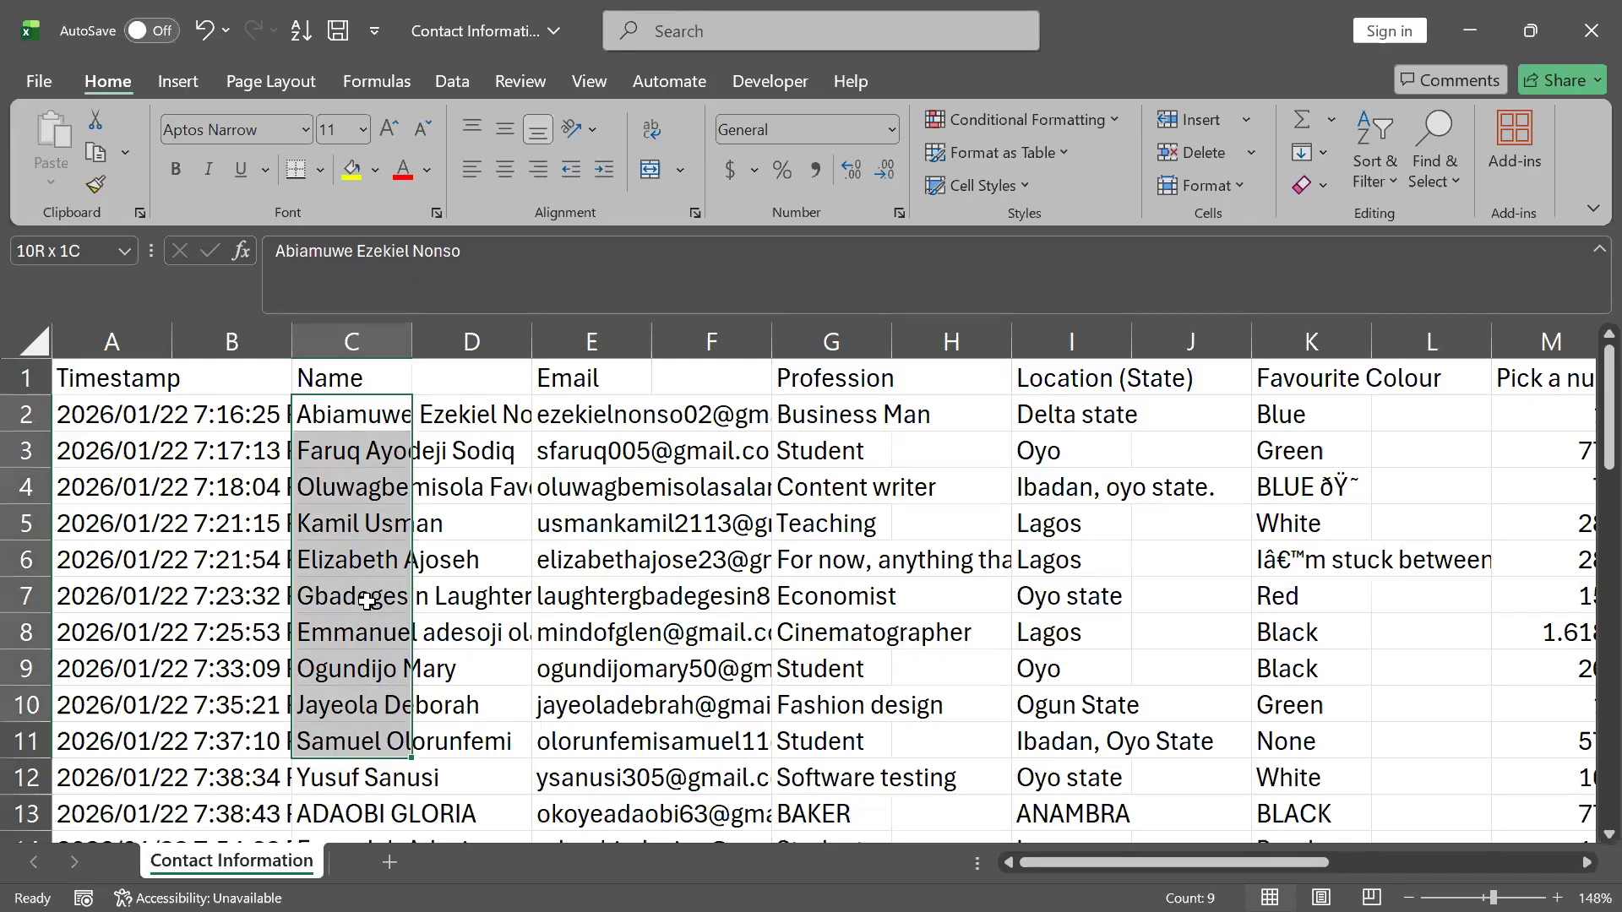
pyautogui.moveTo(367, 601); pyautogui.dragTo(365, 525)
pyautogui.click(388, 434)
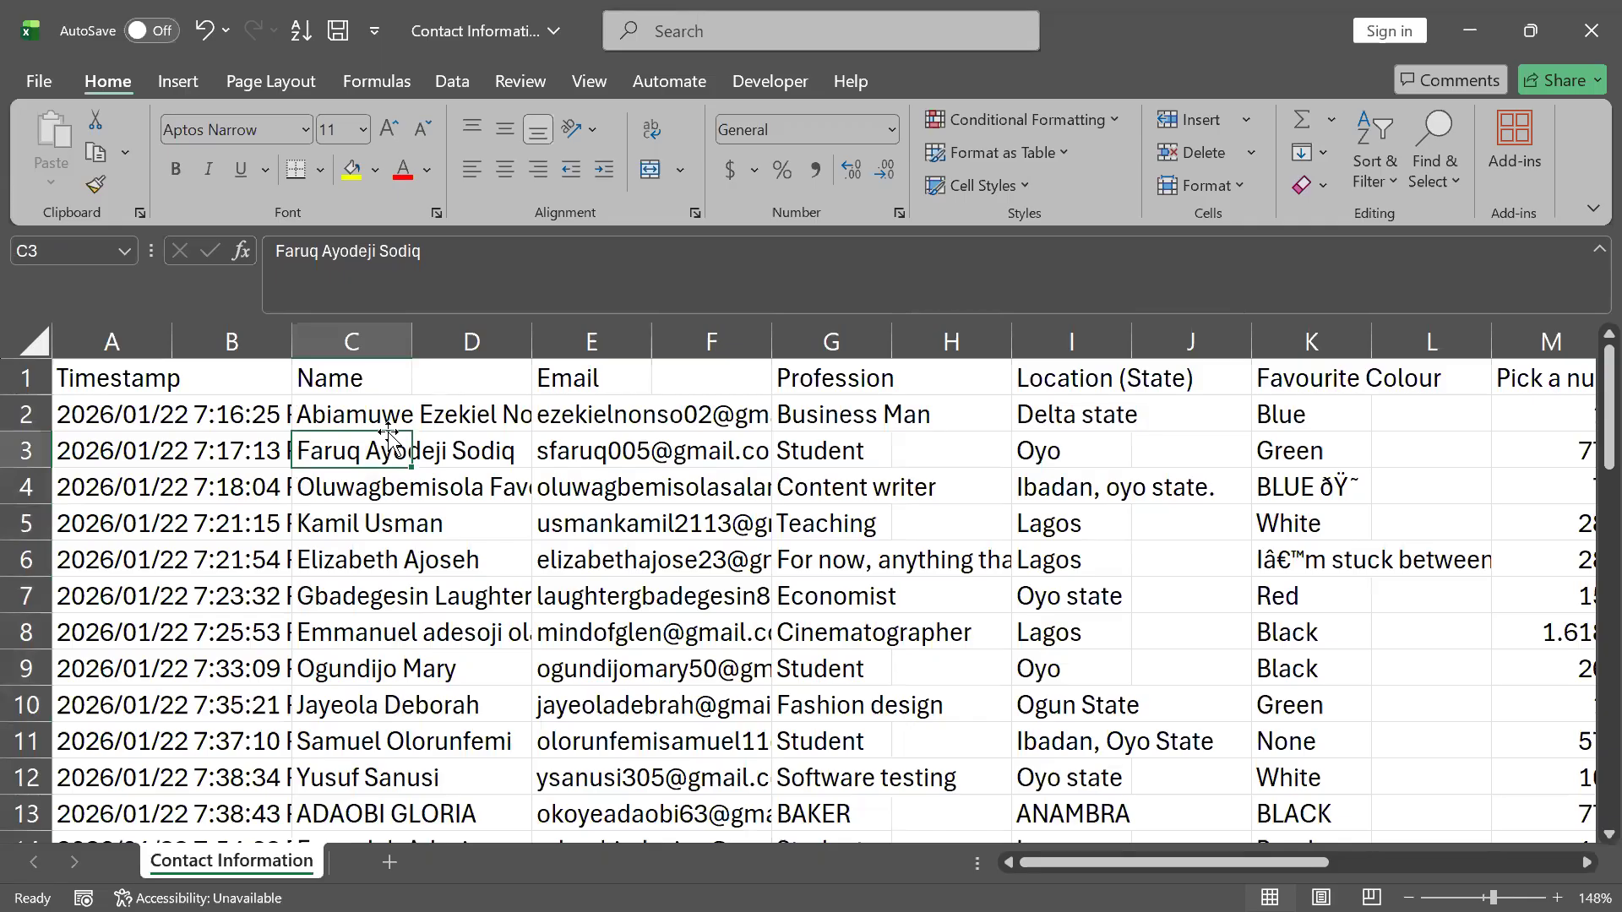
pyautogui.click(464, 416)
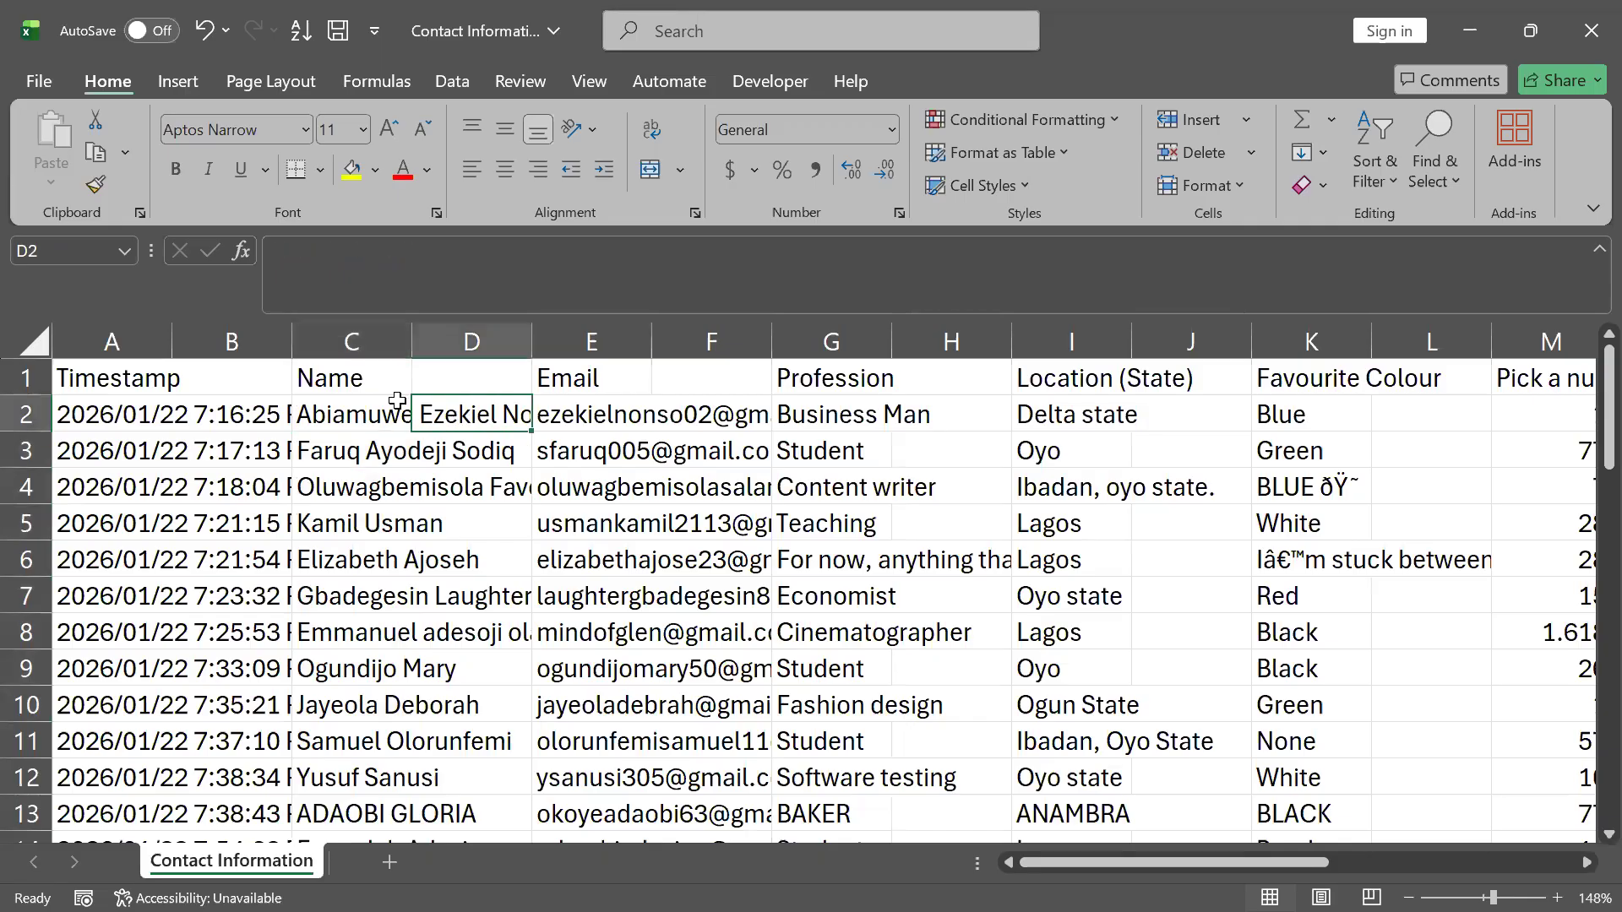
pyautogui.click(362, 413)
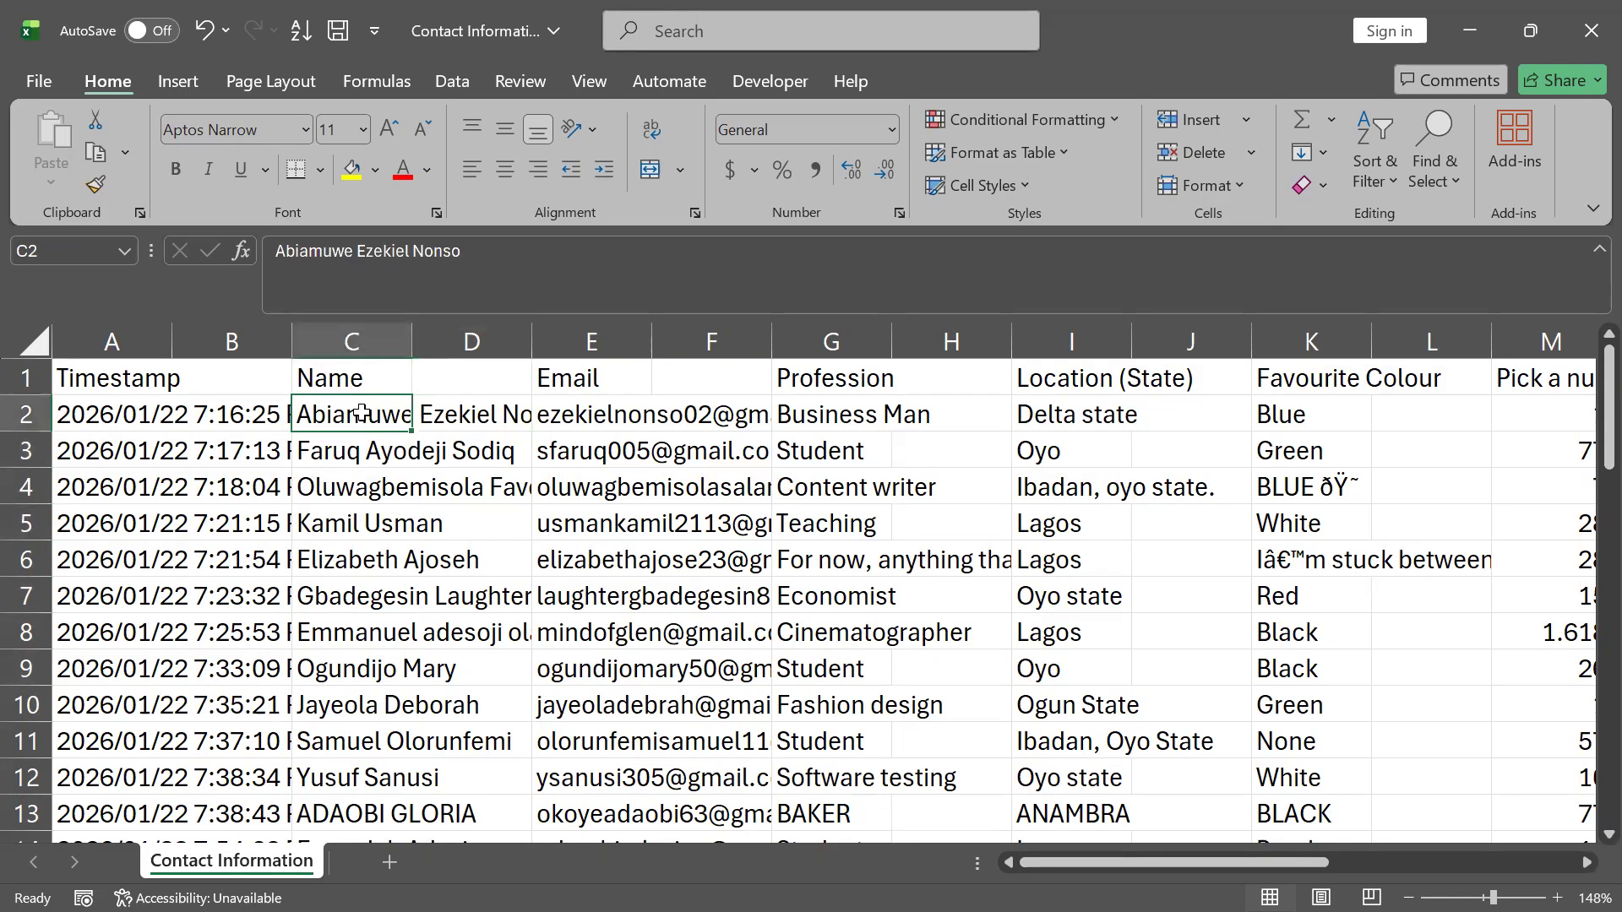
pyautogui.click(466, 425)
pyautogui.click(324, 406)
pyautogui.click(360, 371)
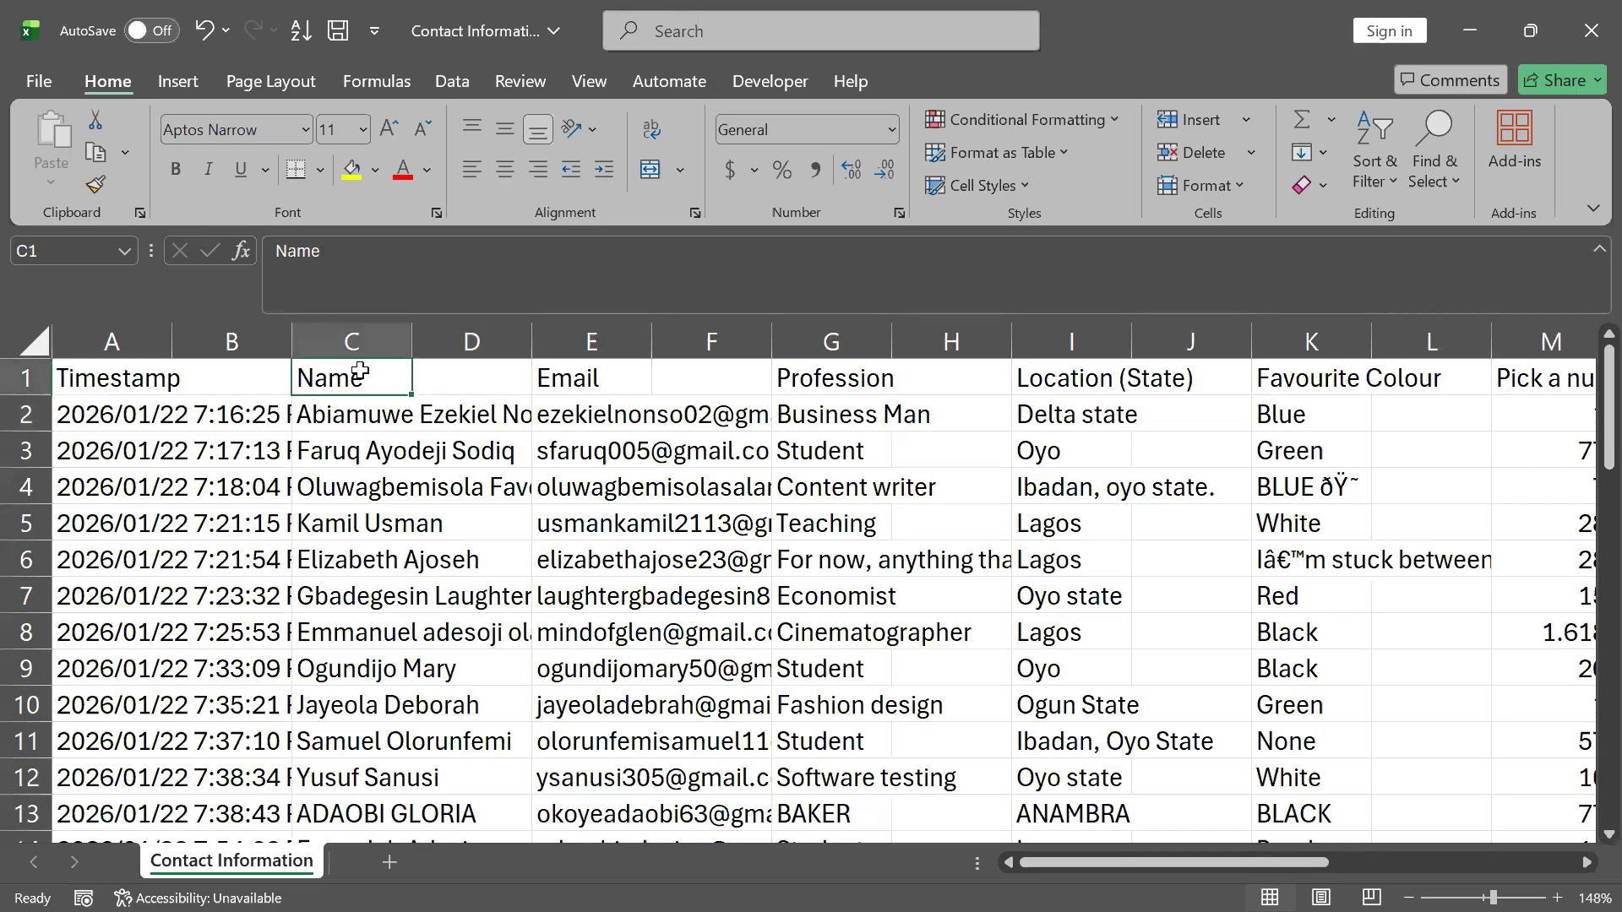
pyautogui.moveTo(354, 414); pyautogui.dragTo(372, 701)
pyautogui.click(452, 420)
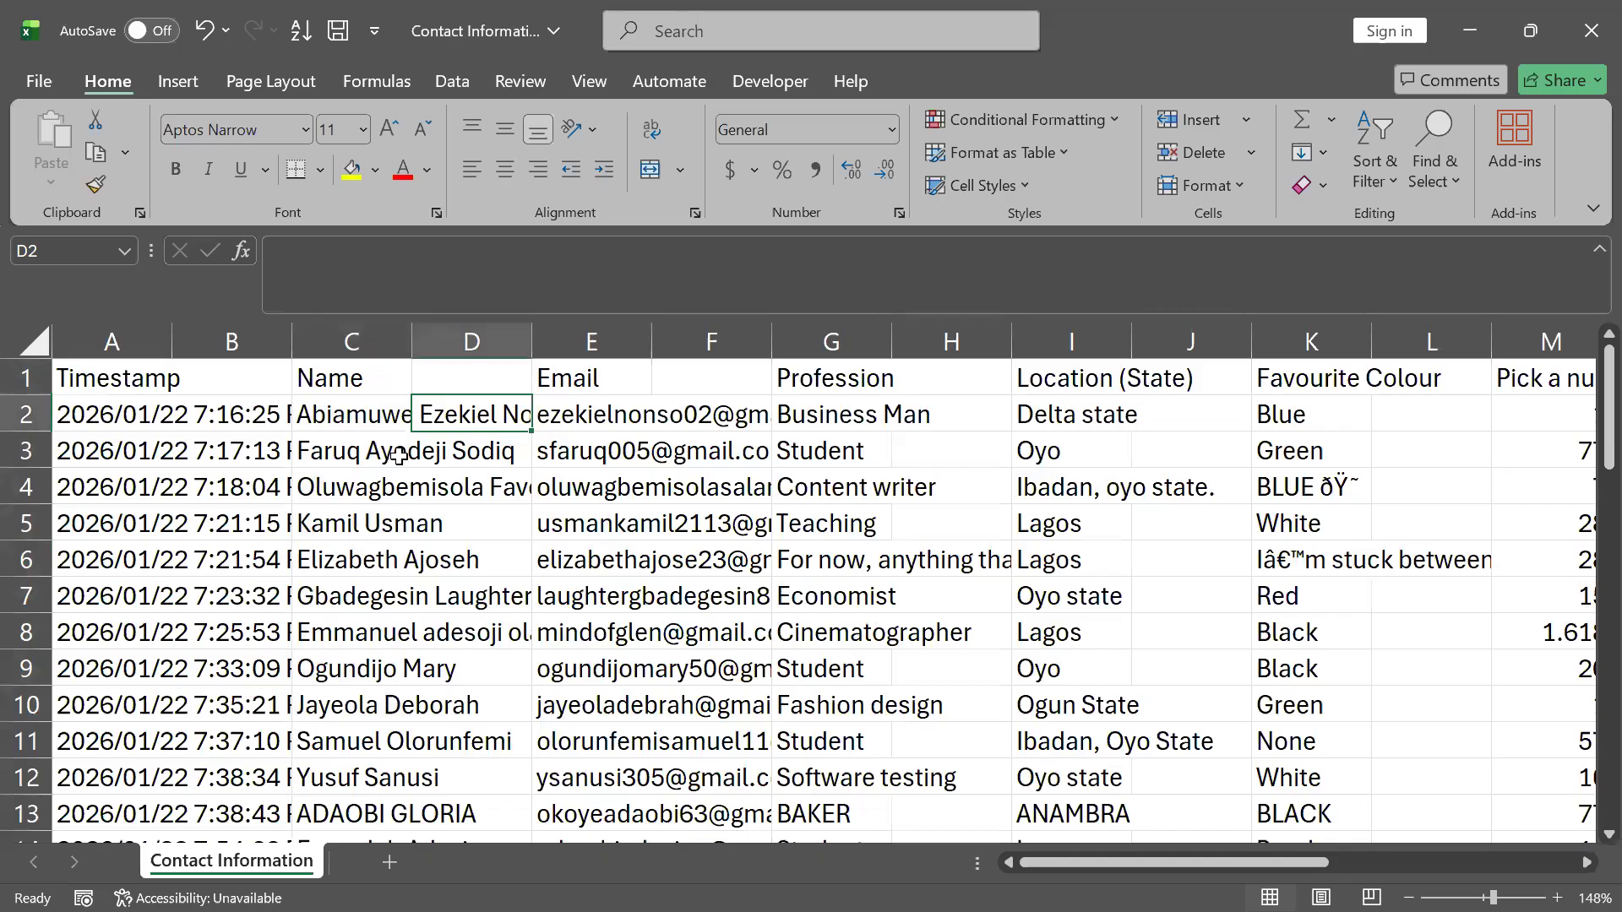
pyautogui.doubleClick(338, 413)
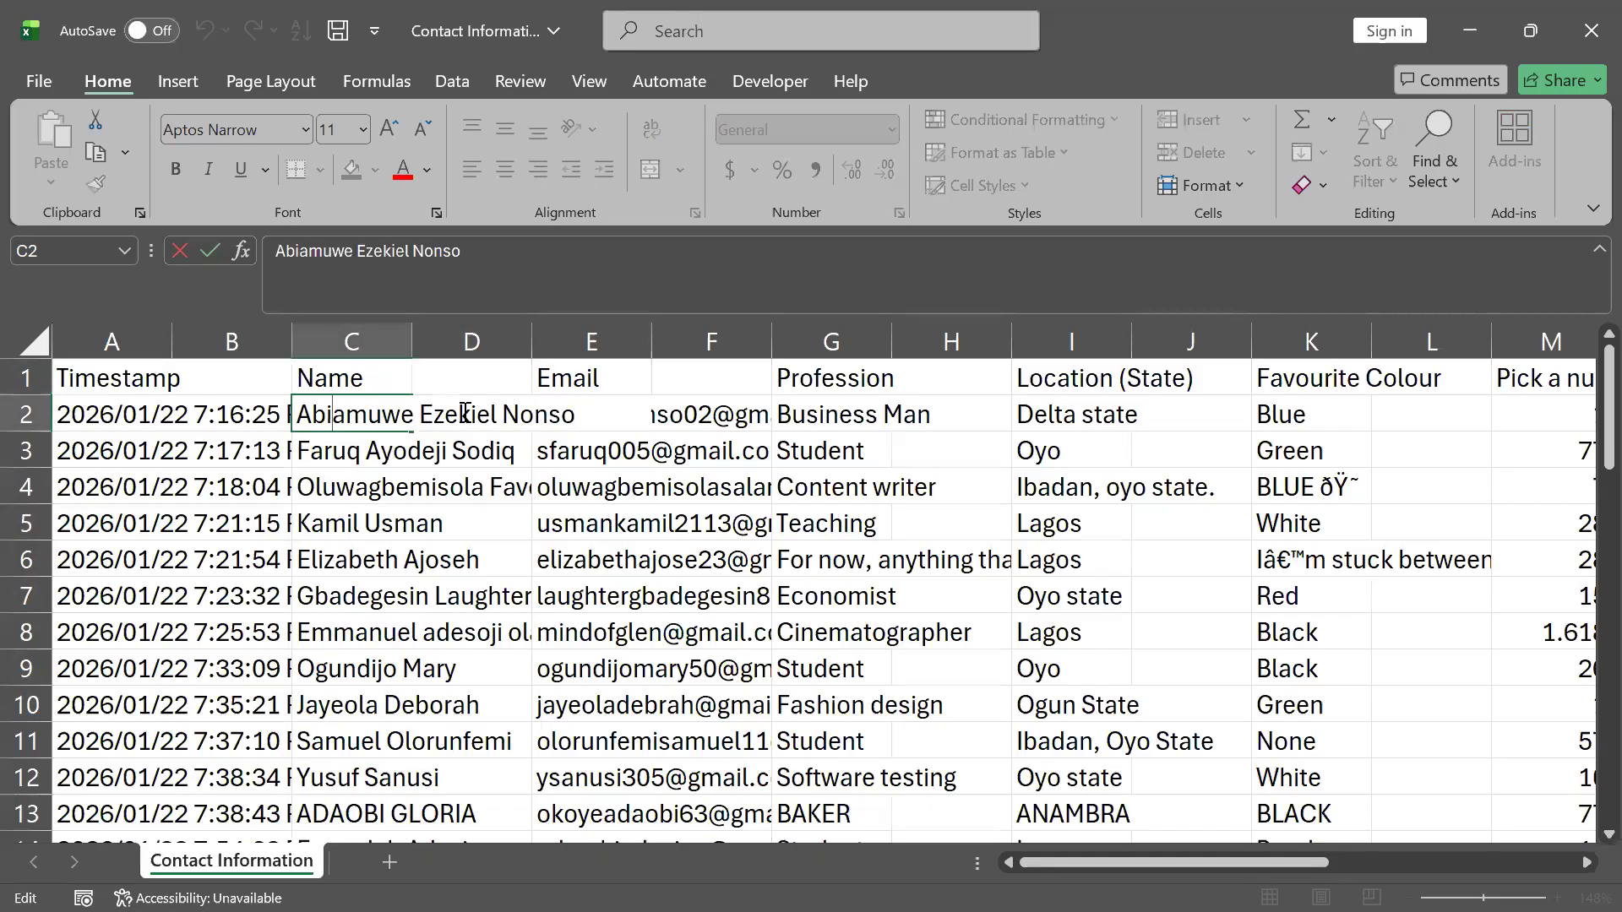
pyautogui.press('Escape')
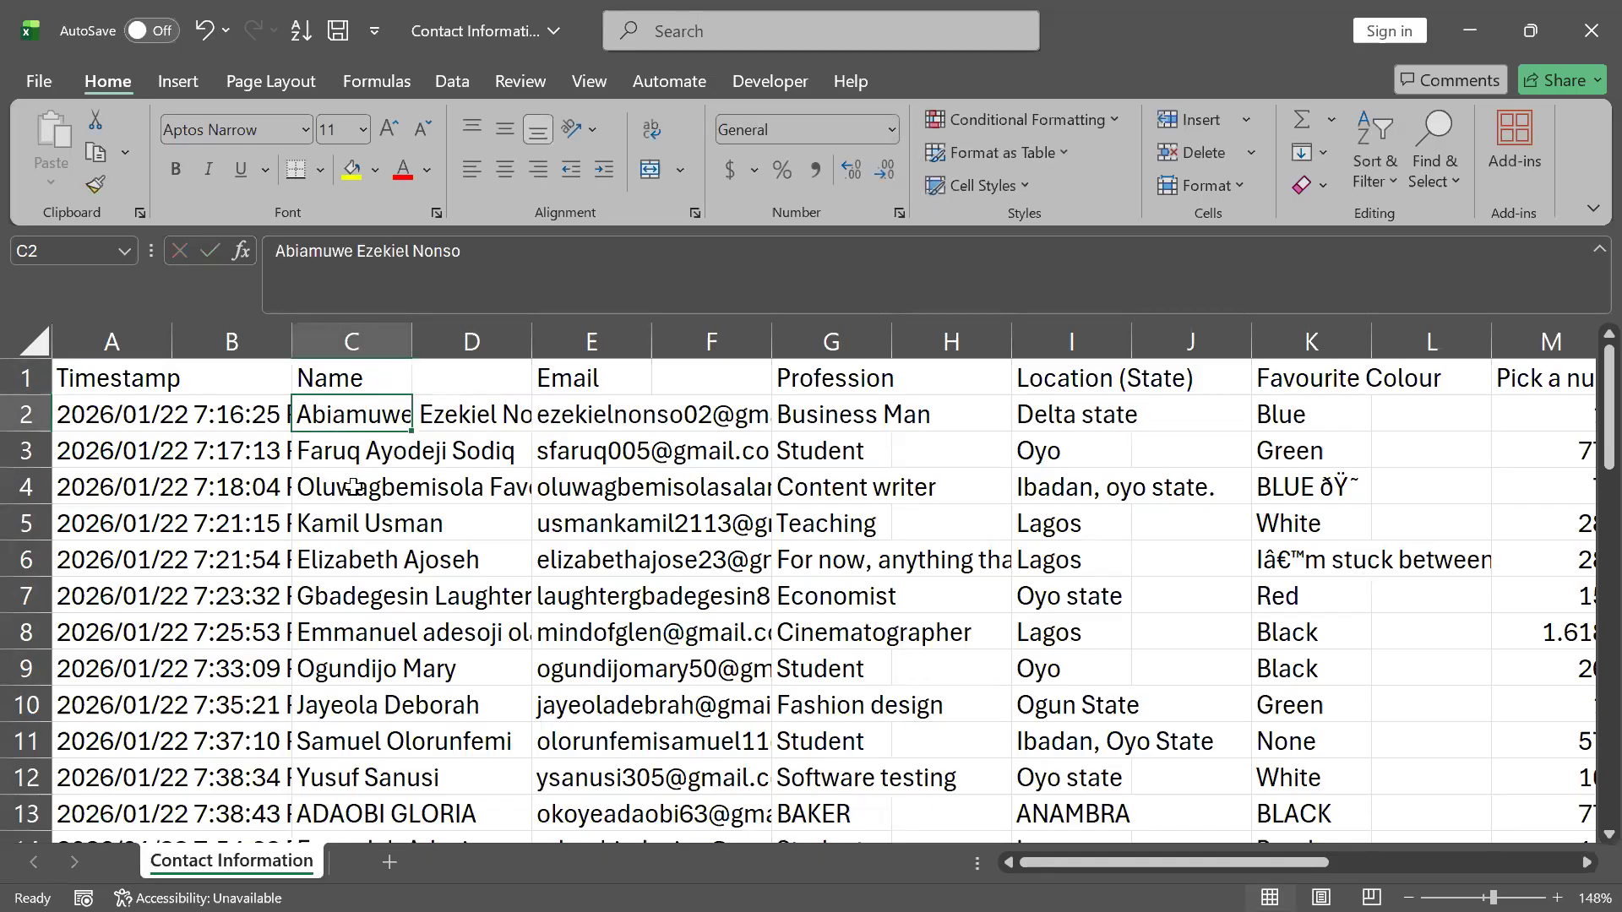
pyautogui.scroll(-3, 353, 487)
pyautogui.scroll(3, 354, 487)
# - Enter =PROPER(C2) in cell D2 to convert the first name entry to proper case
pyautogui.click(472, 419)
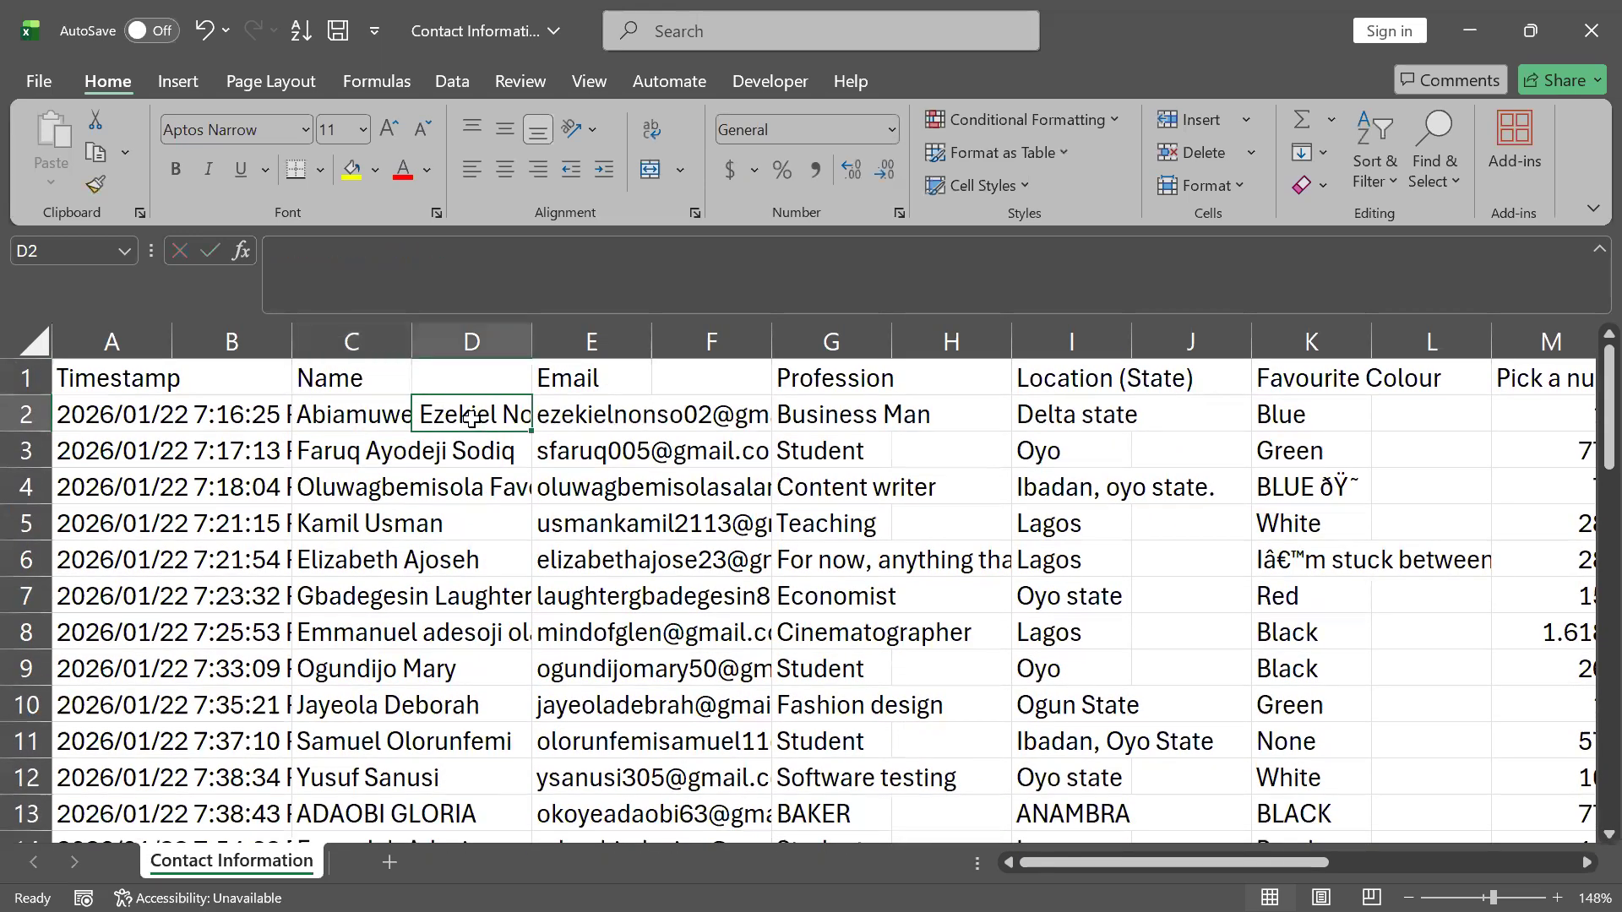
pyautogui.write('=')
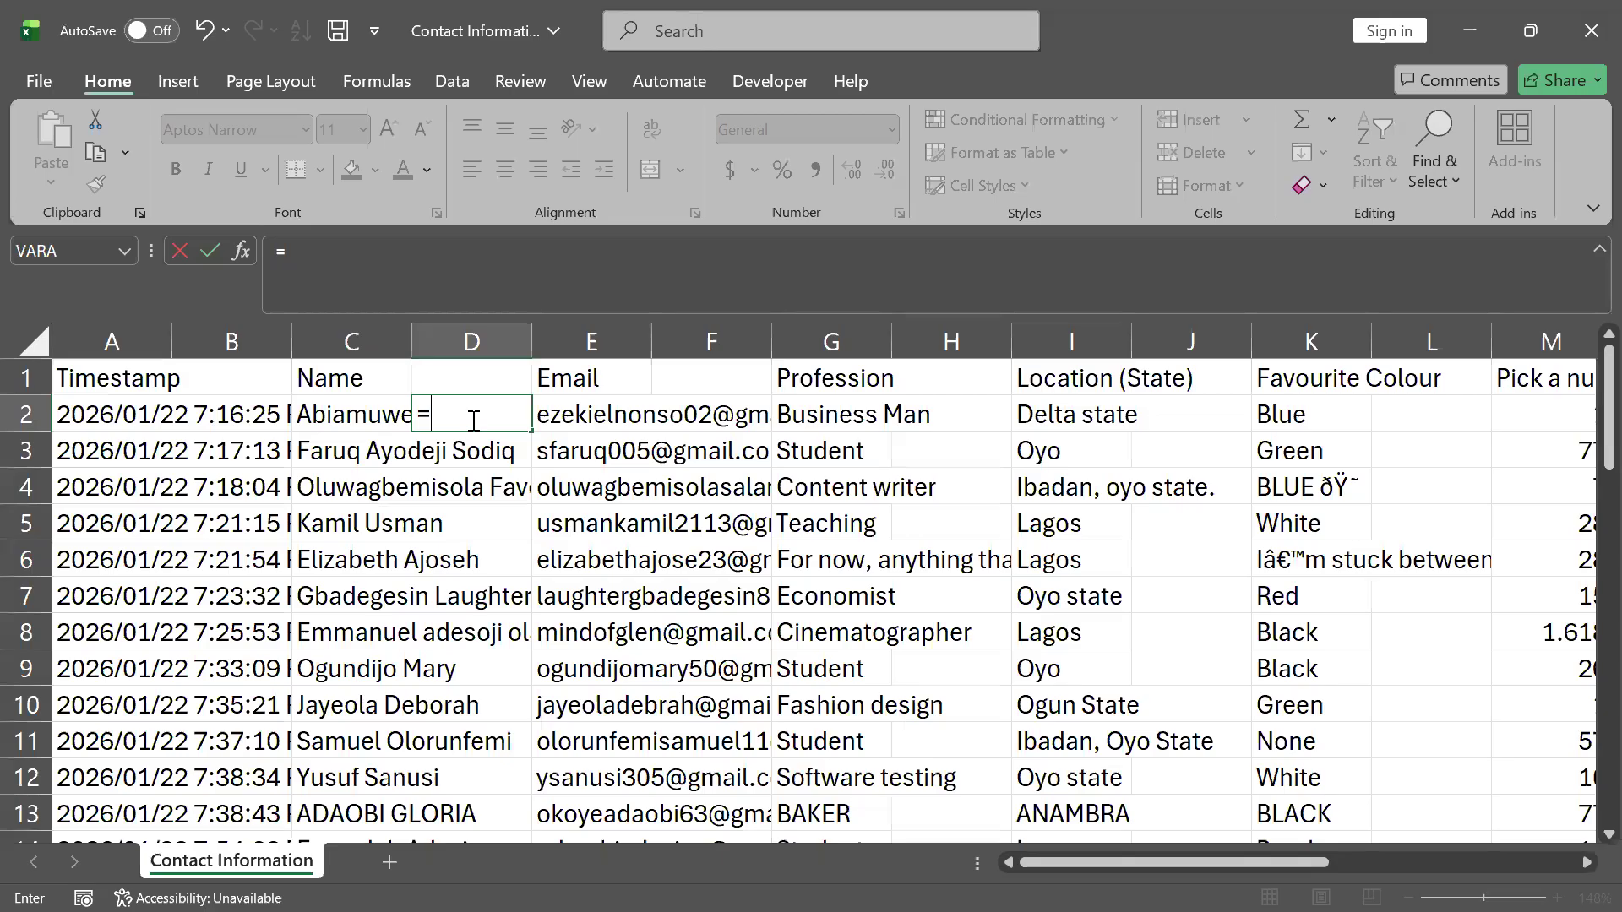
pyautogui.write('prop')
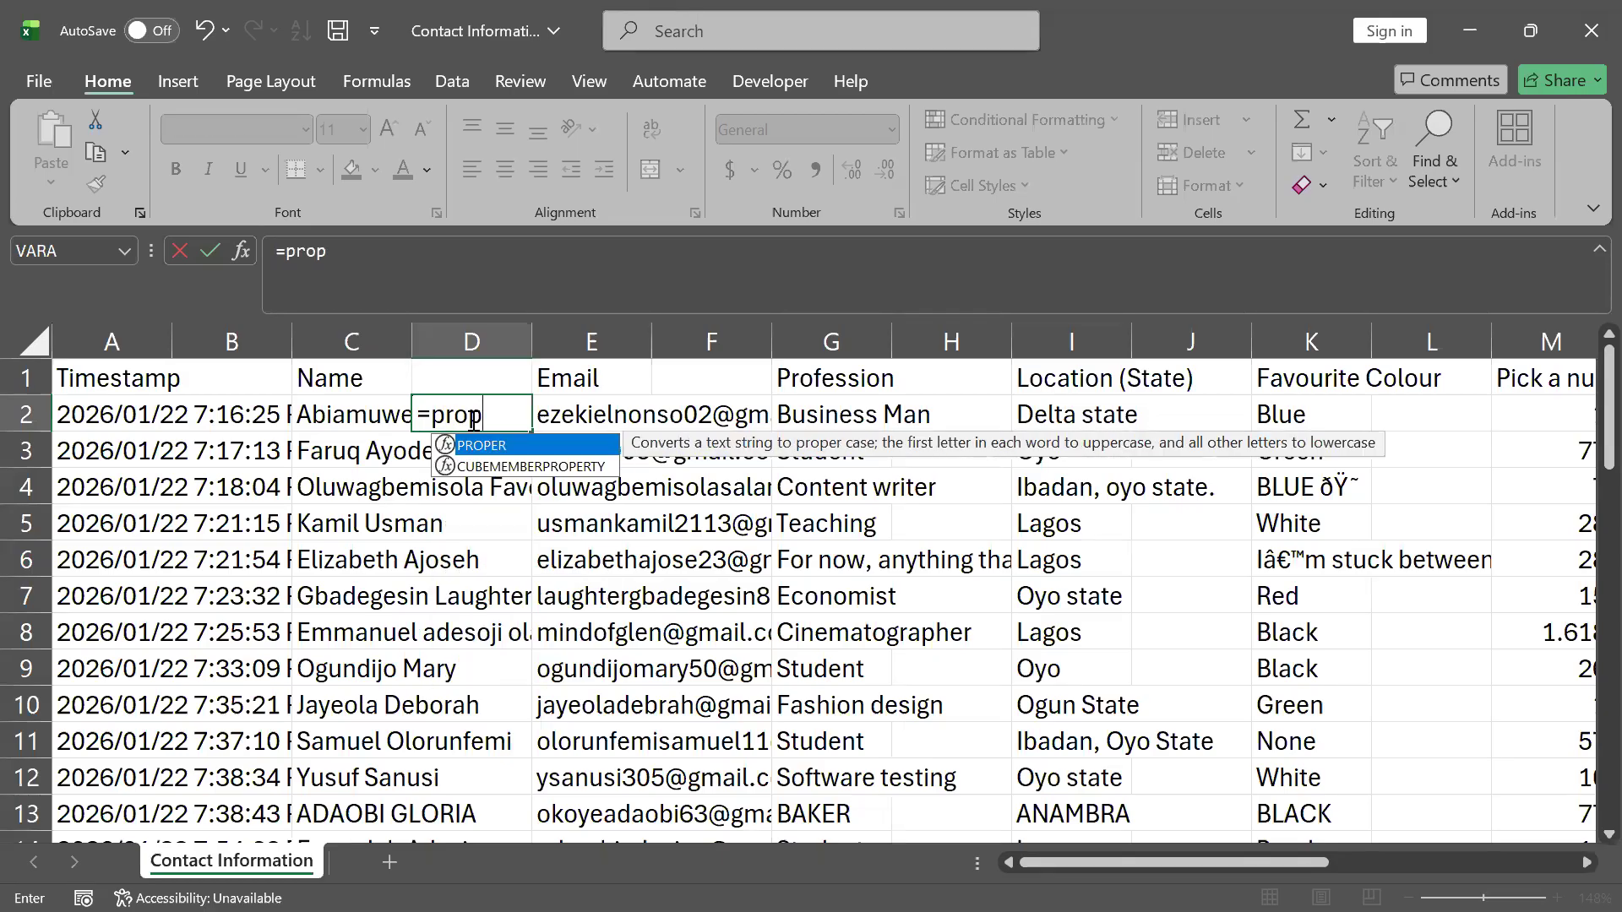
pyautogui.press('Tab')
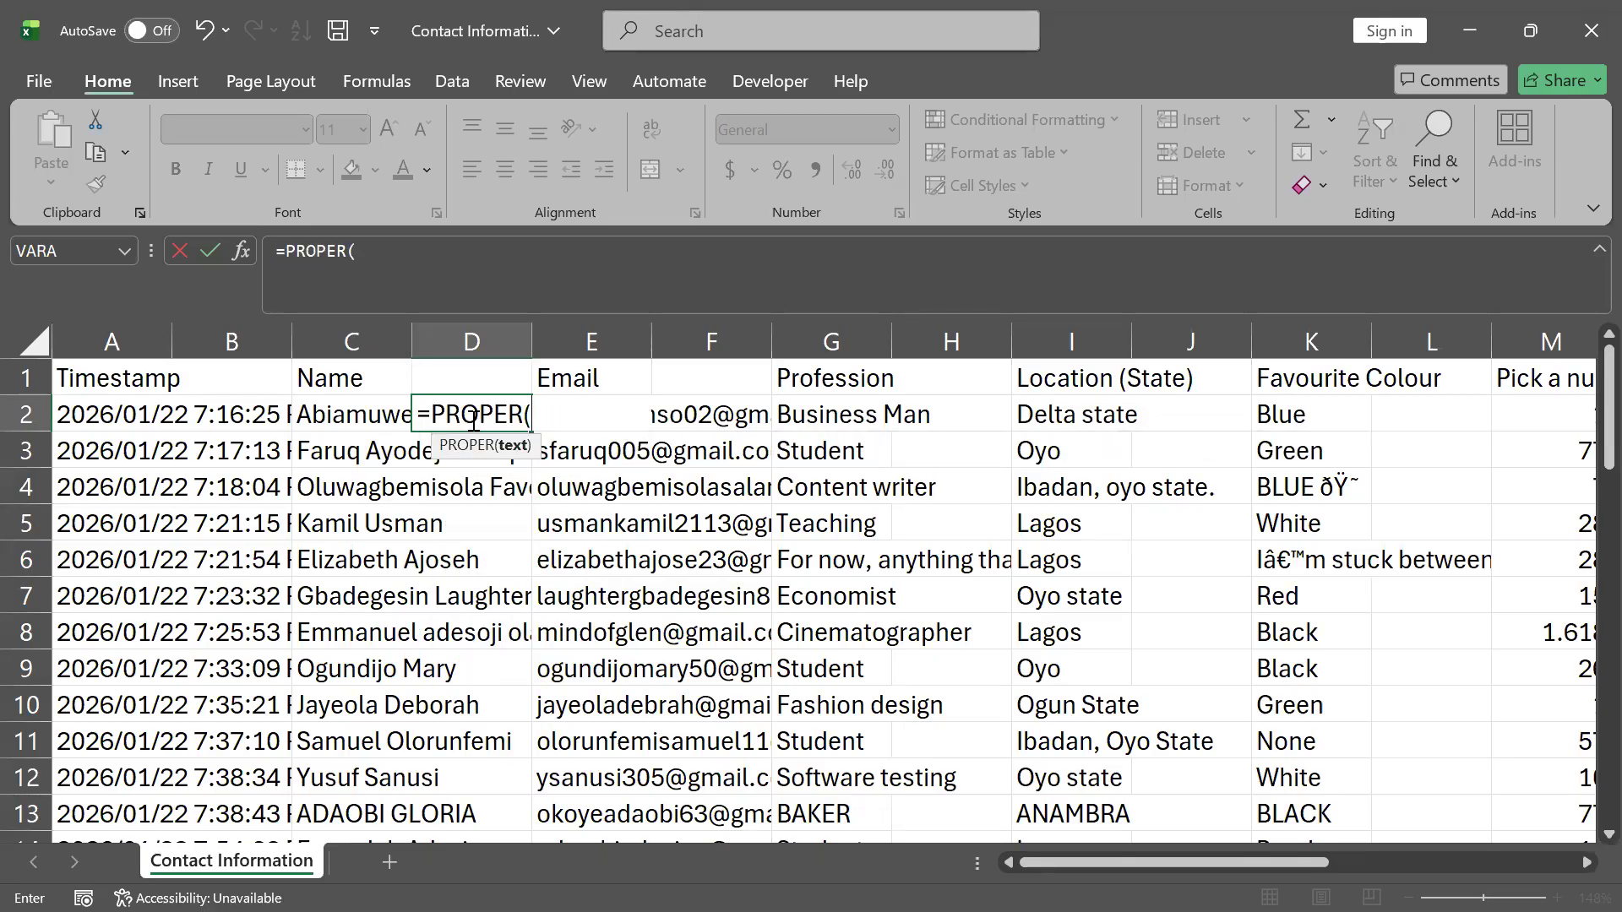
pyautogui.click(354, 414)
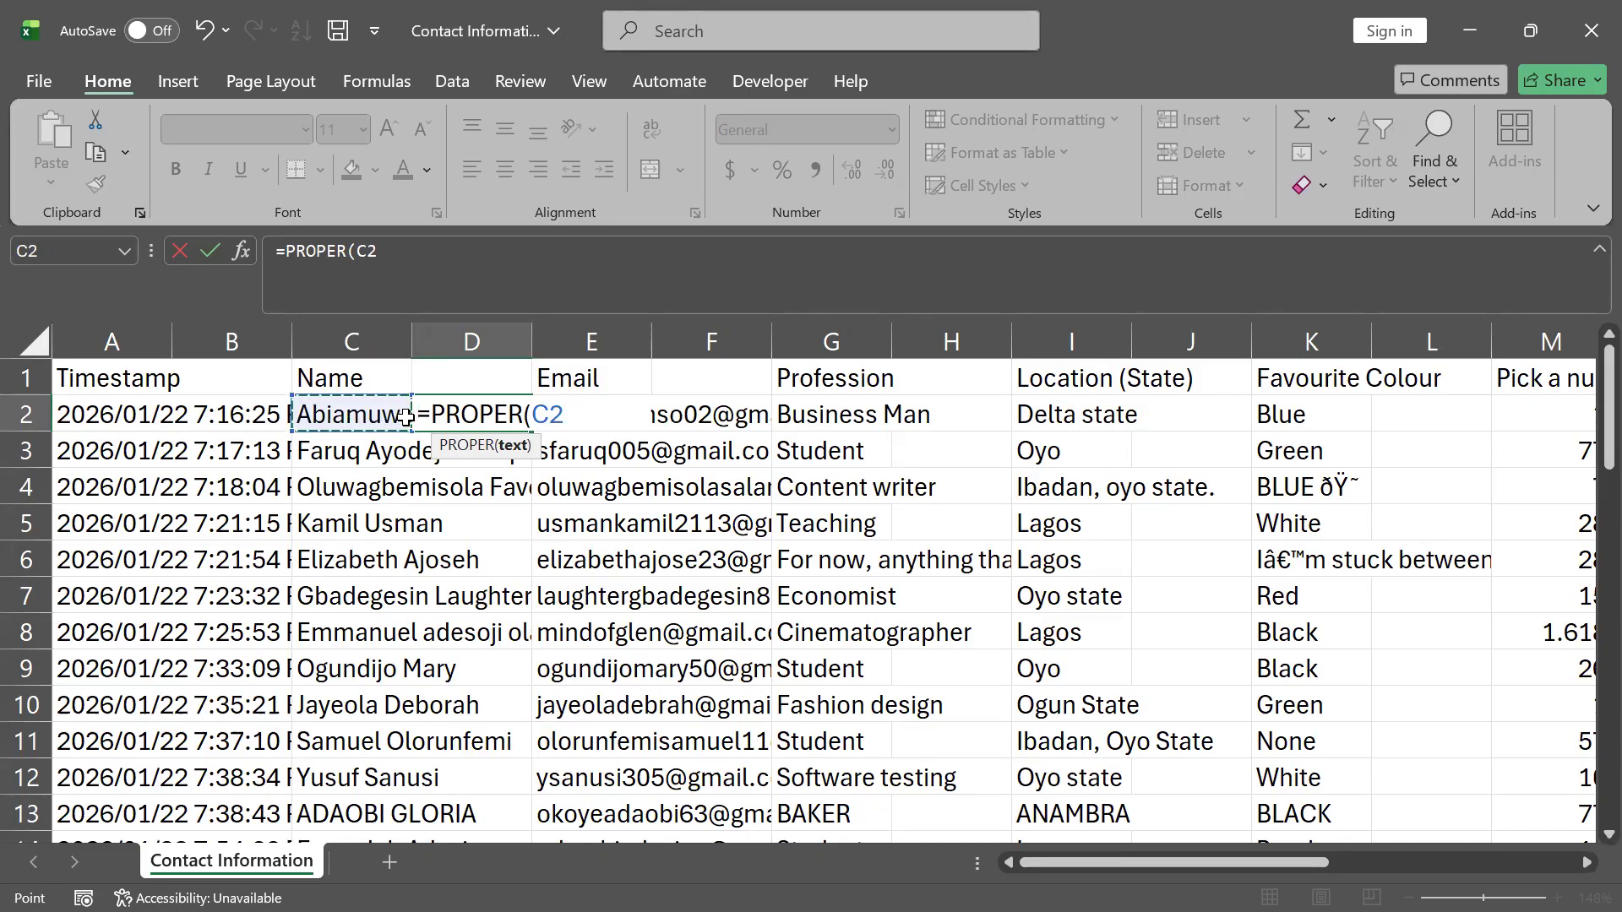
pyautogui.write(')')
pyautogui.press('Return')
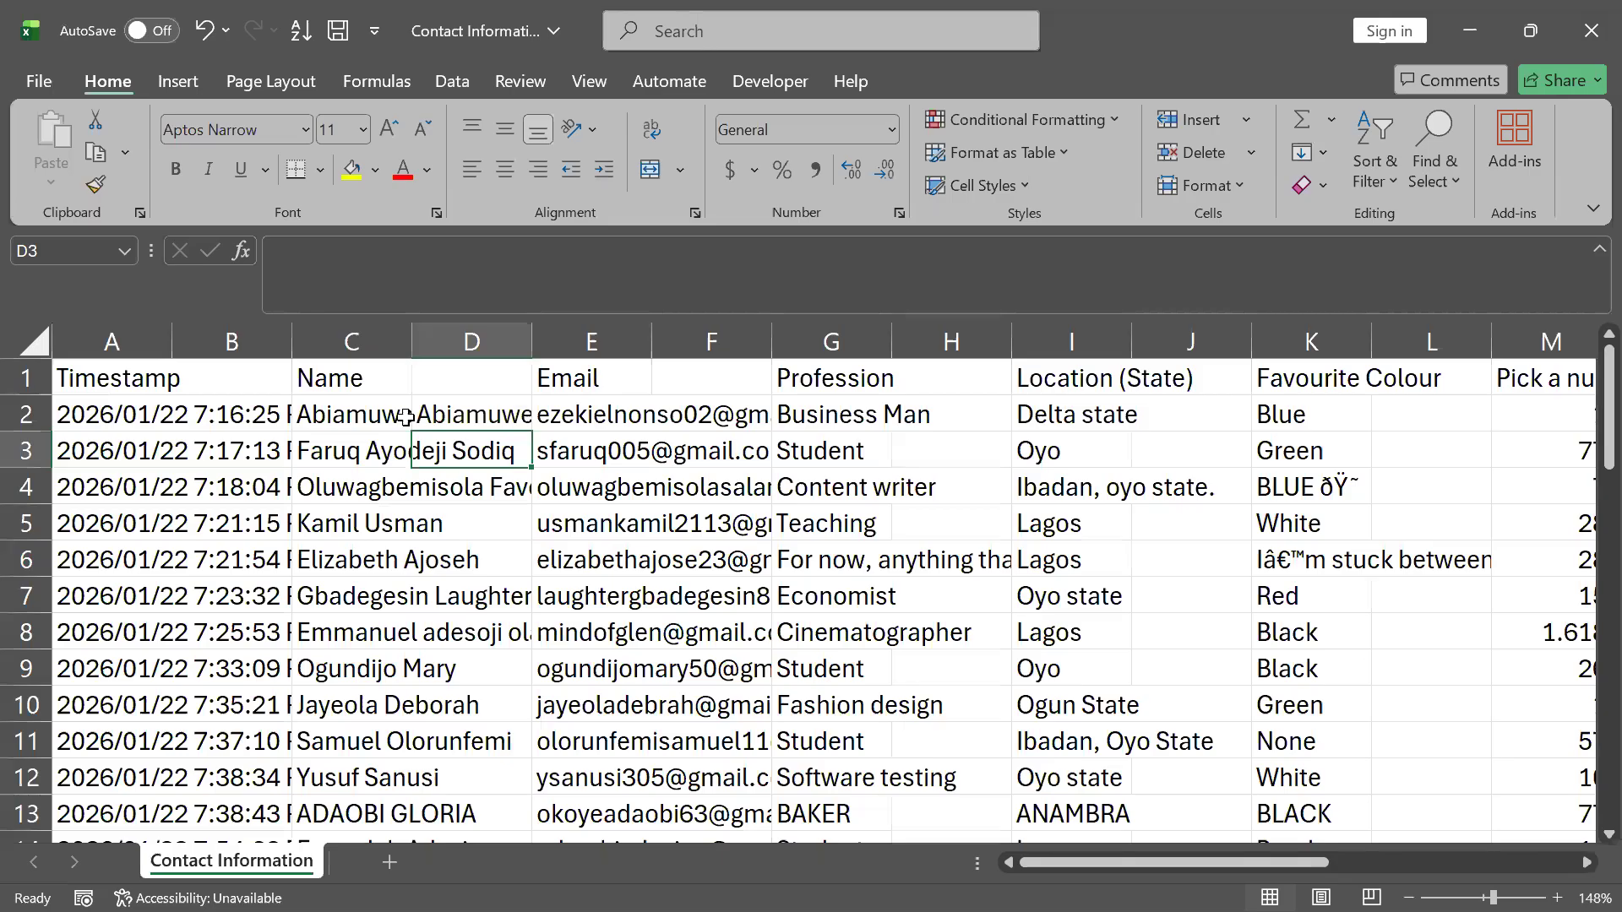
# - Compare the original name in C2 with the PROPER formula result in D2
pyautogui.click(431, 411)
pyautogui.click(335, 412)
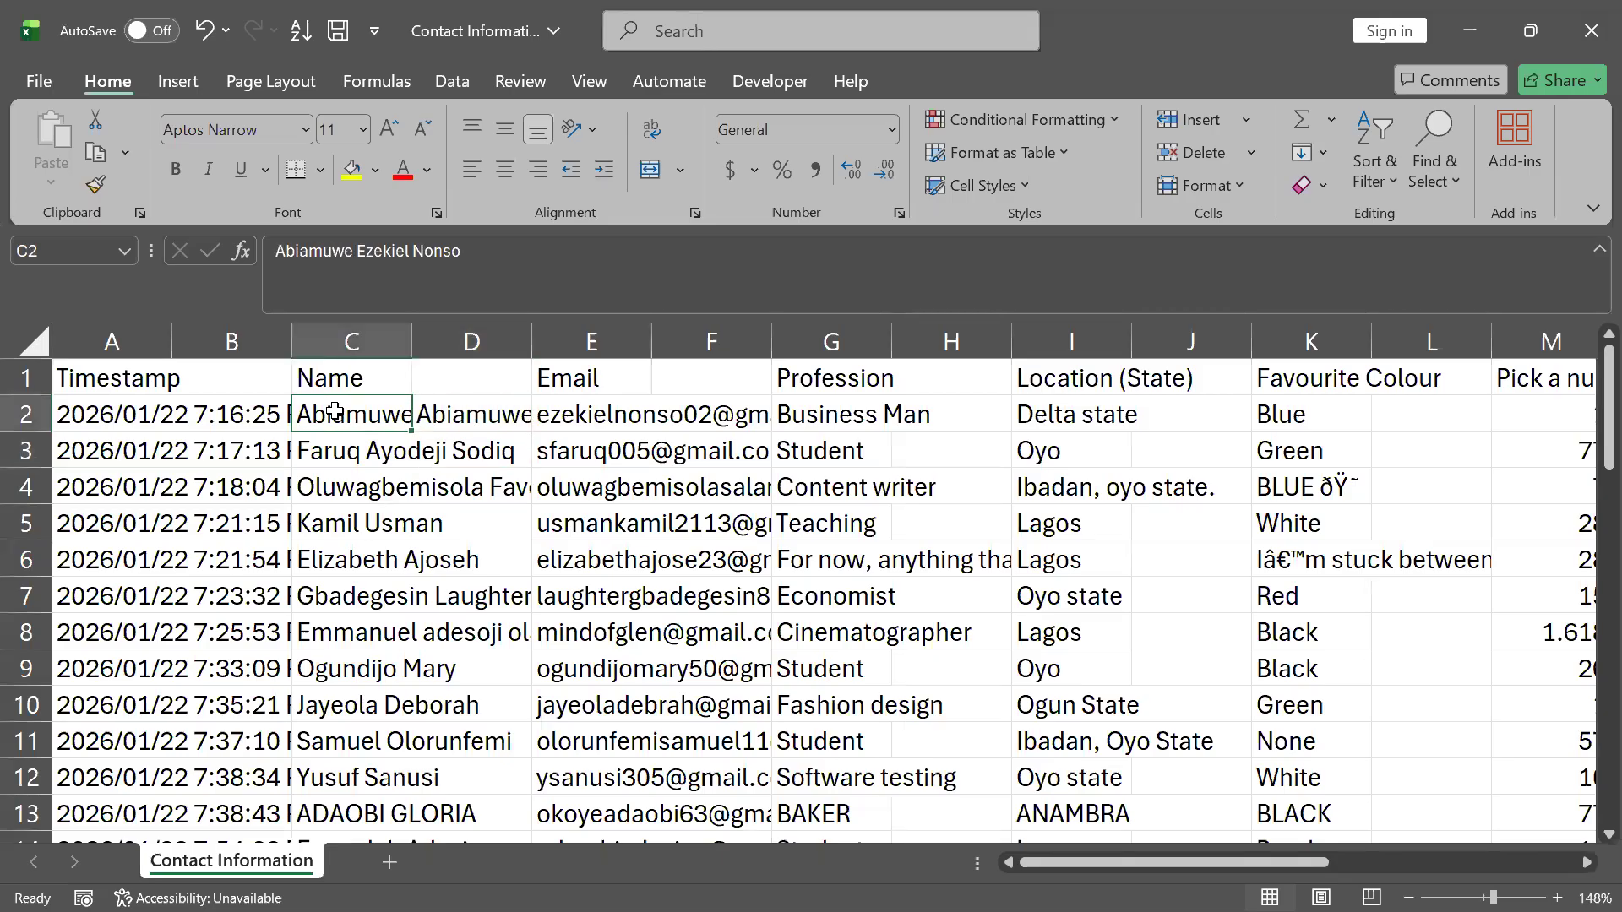
pyautogui.click(482, 441)
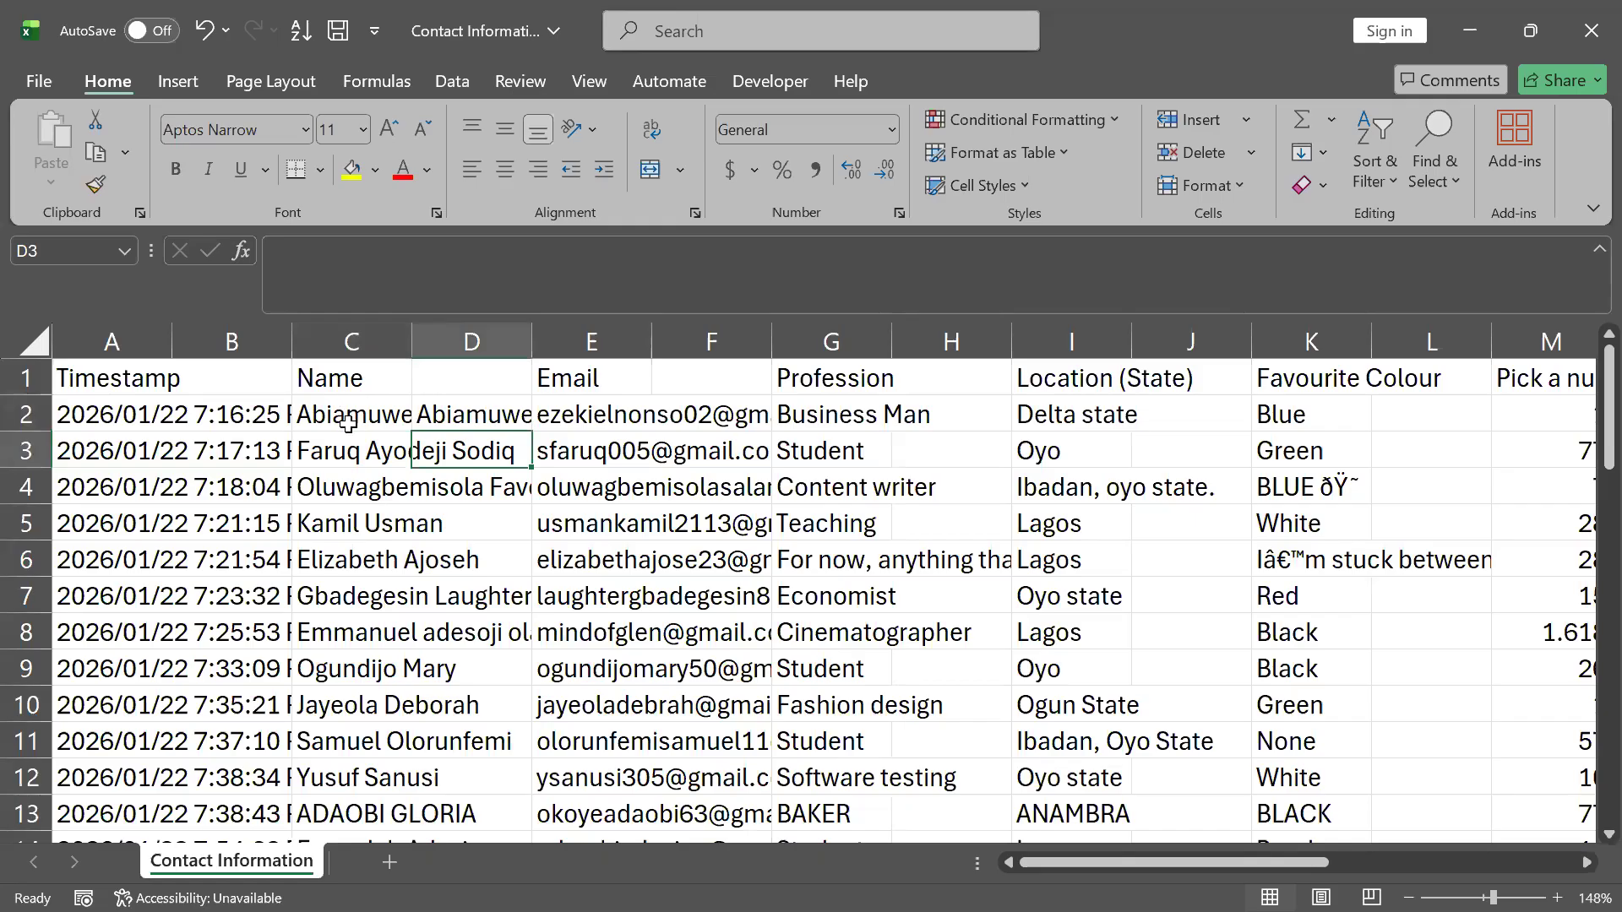
pyautogui.scroll(-1, 379, 663)
pyautogui.scroll(1, 379, 662)
pyautogui.click(348, 411)
pyautogui.click(462, 410)
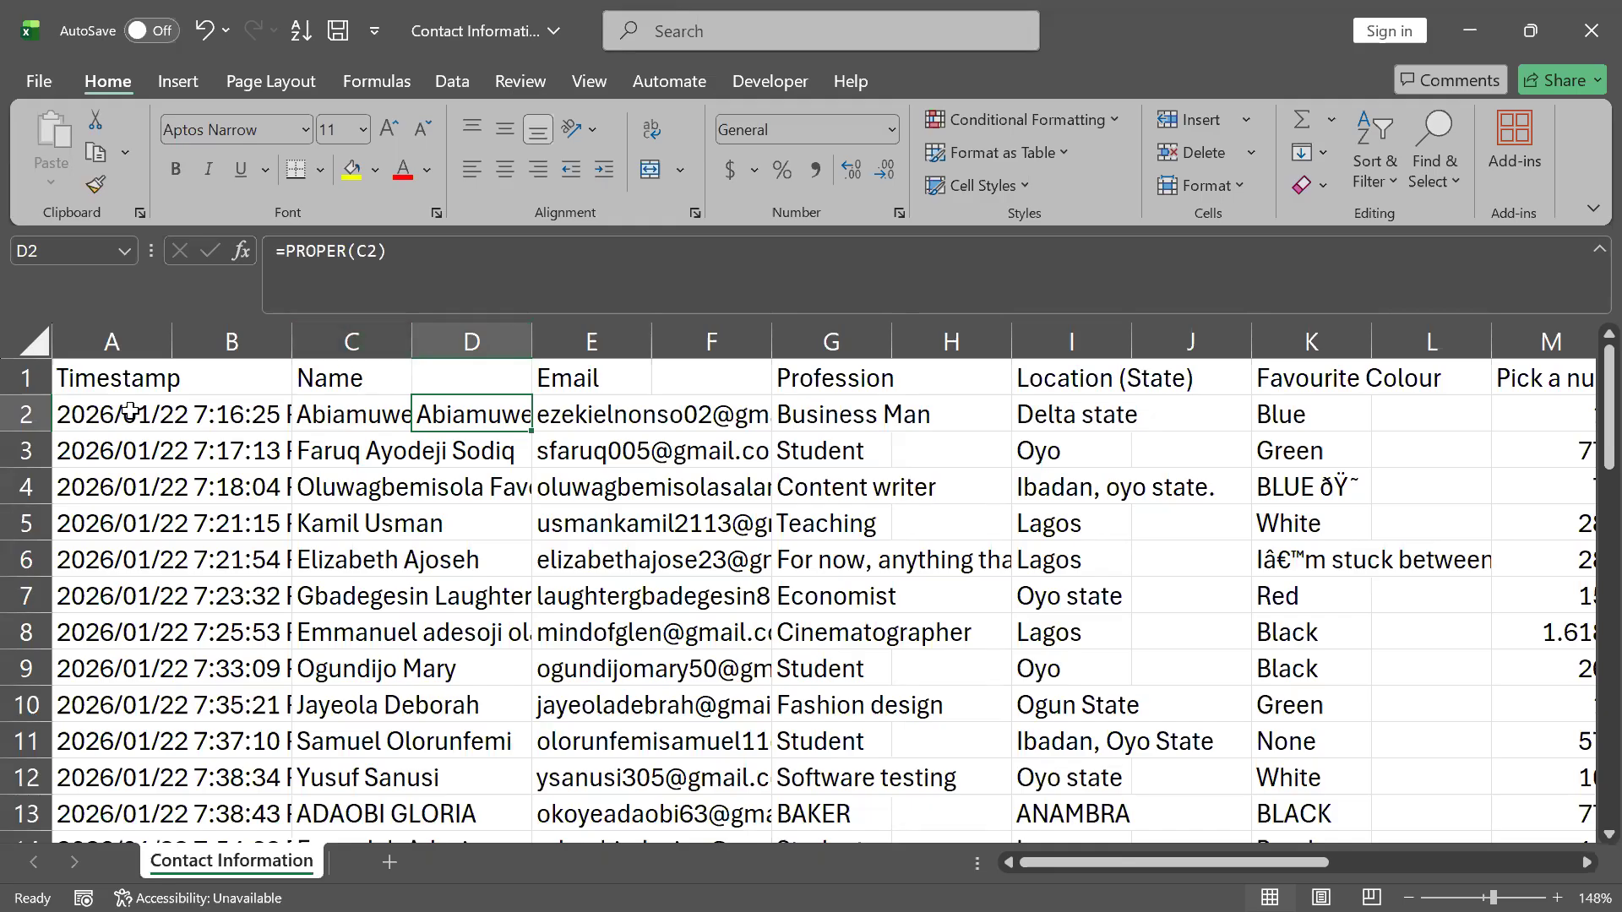
# - Fill the PROPER formula from D2 down column D through the last data row, D47
pyautogui.scroll(-2, 361, 678)
pyautogui.scroll(2, 362, 679)
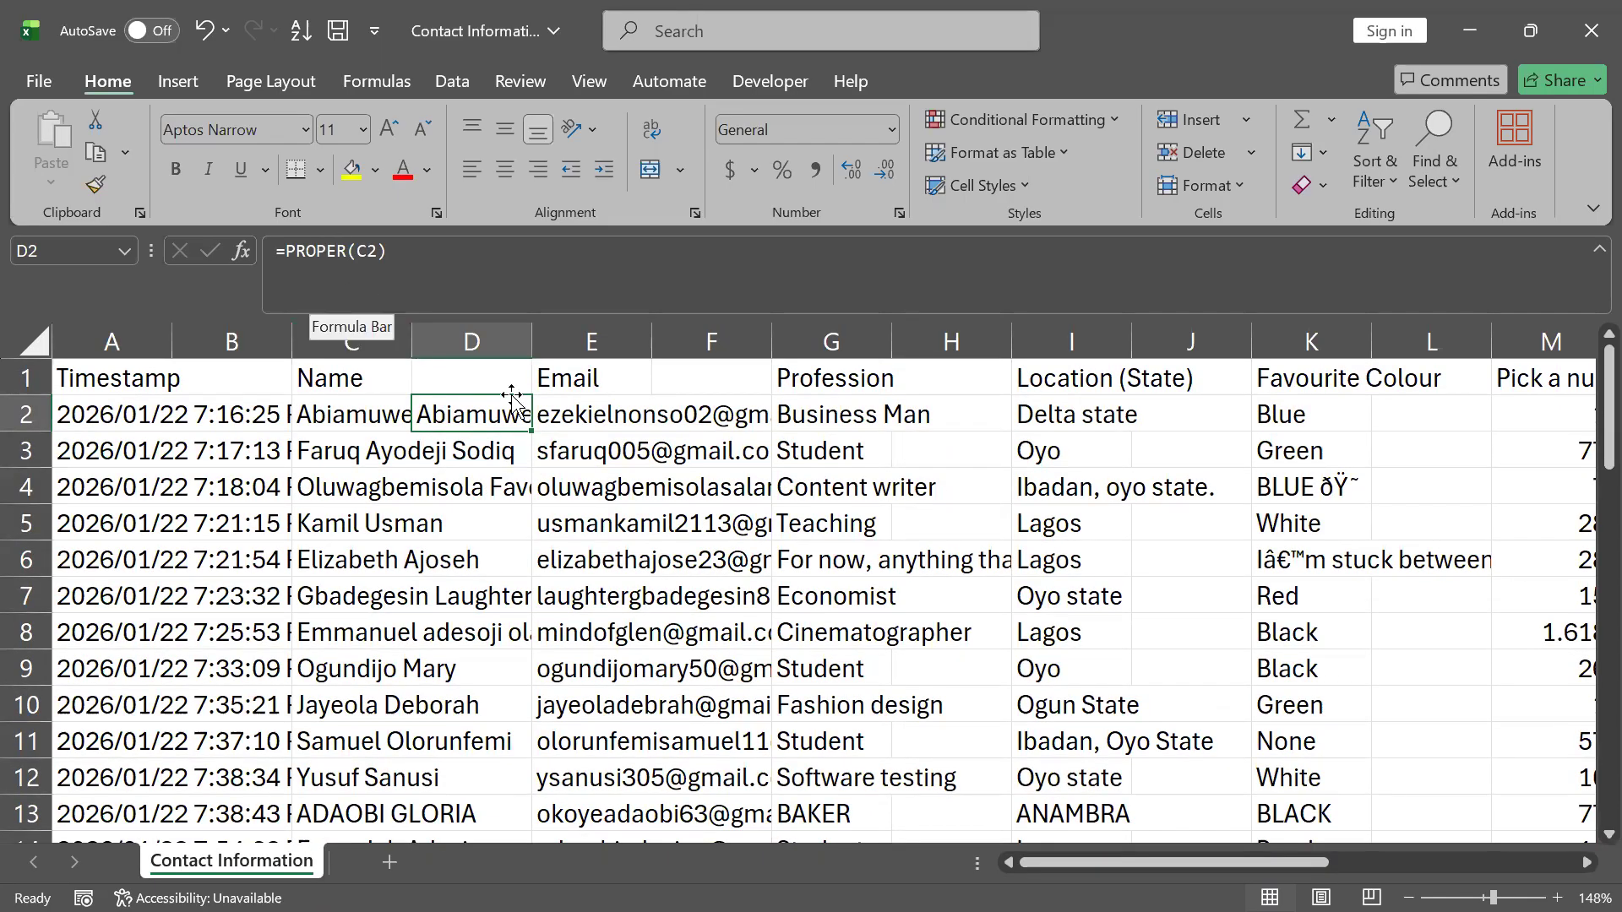
pyautogui.moveTo(531, 430)
pyautogui.mouseDown()
pyautogui.moveTo(439, 453)
pyautogui.moveTo(468, 688)
pyautogui.moveTo(515, 785)
pyautogui.moveTo(509, 837)
pyautogui.moveTo(498, 245)
pyautogui.moveTo(512, 301)
pyautogui.moveTo(498, 299)
pyautogui.moveTo(521, 321)
pyautogui.moveTo(485, 282)
pyautogui.moveTo(471, 333)
pyautogui.moveTo(524, 419)
pyautogui.mouseUp()
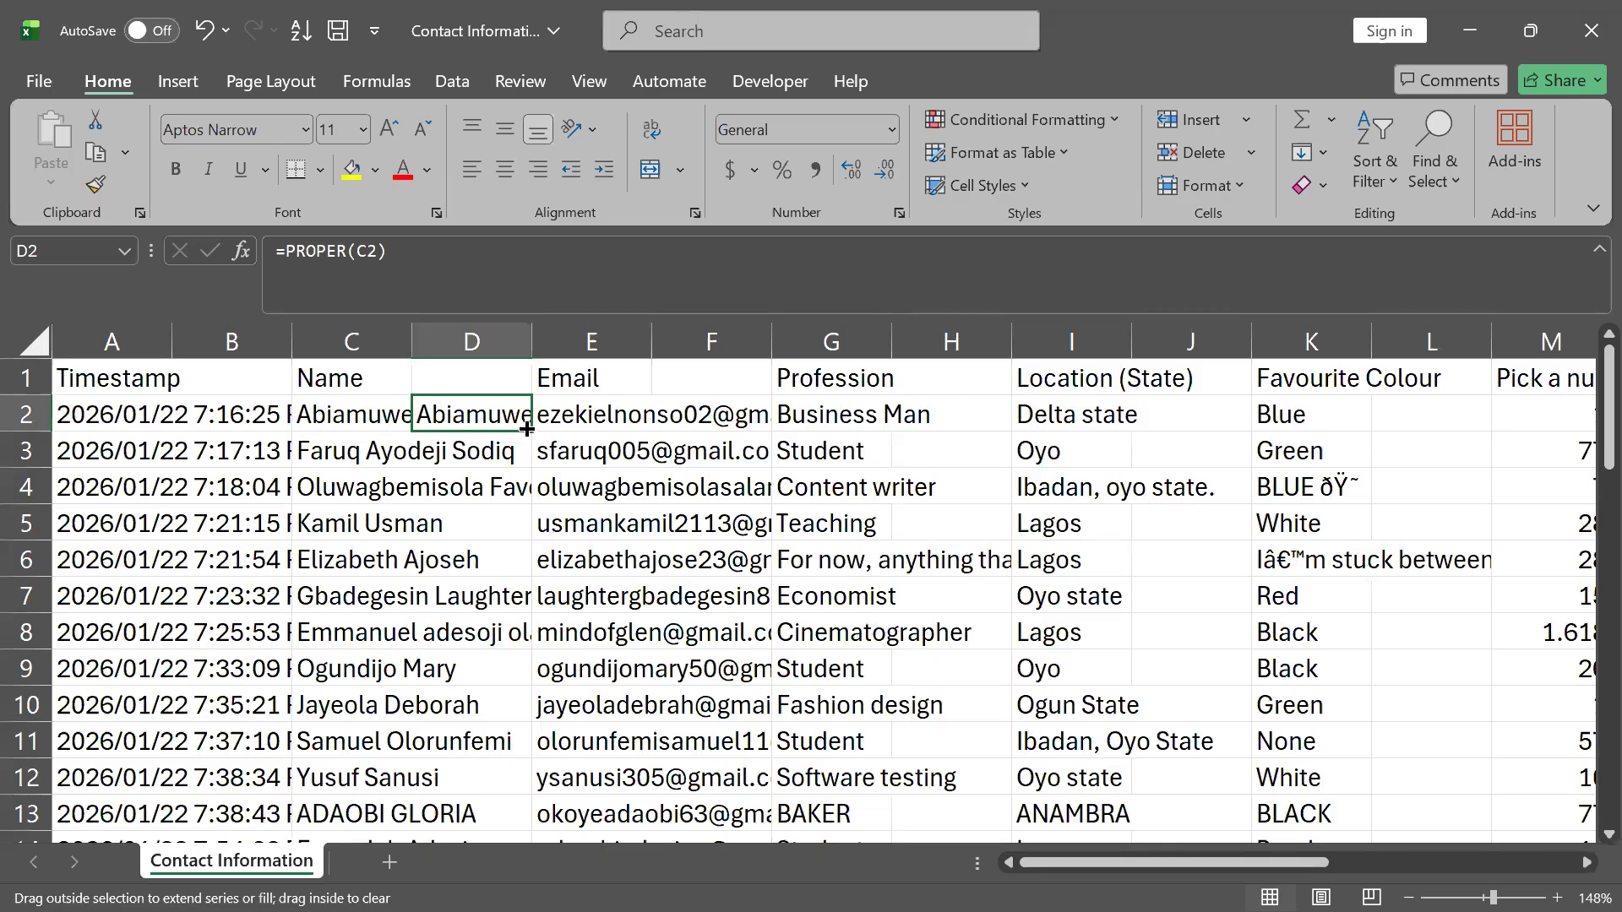
pyautogui.moveTo(530, 431); pyautogui.dragTo(527, 781)
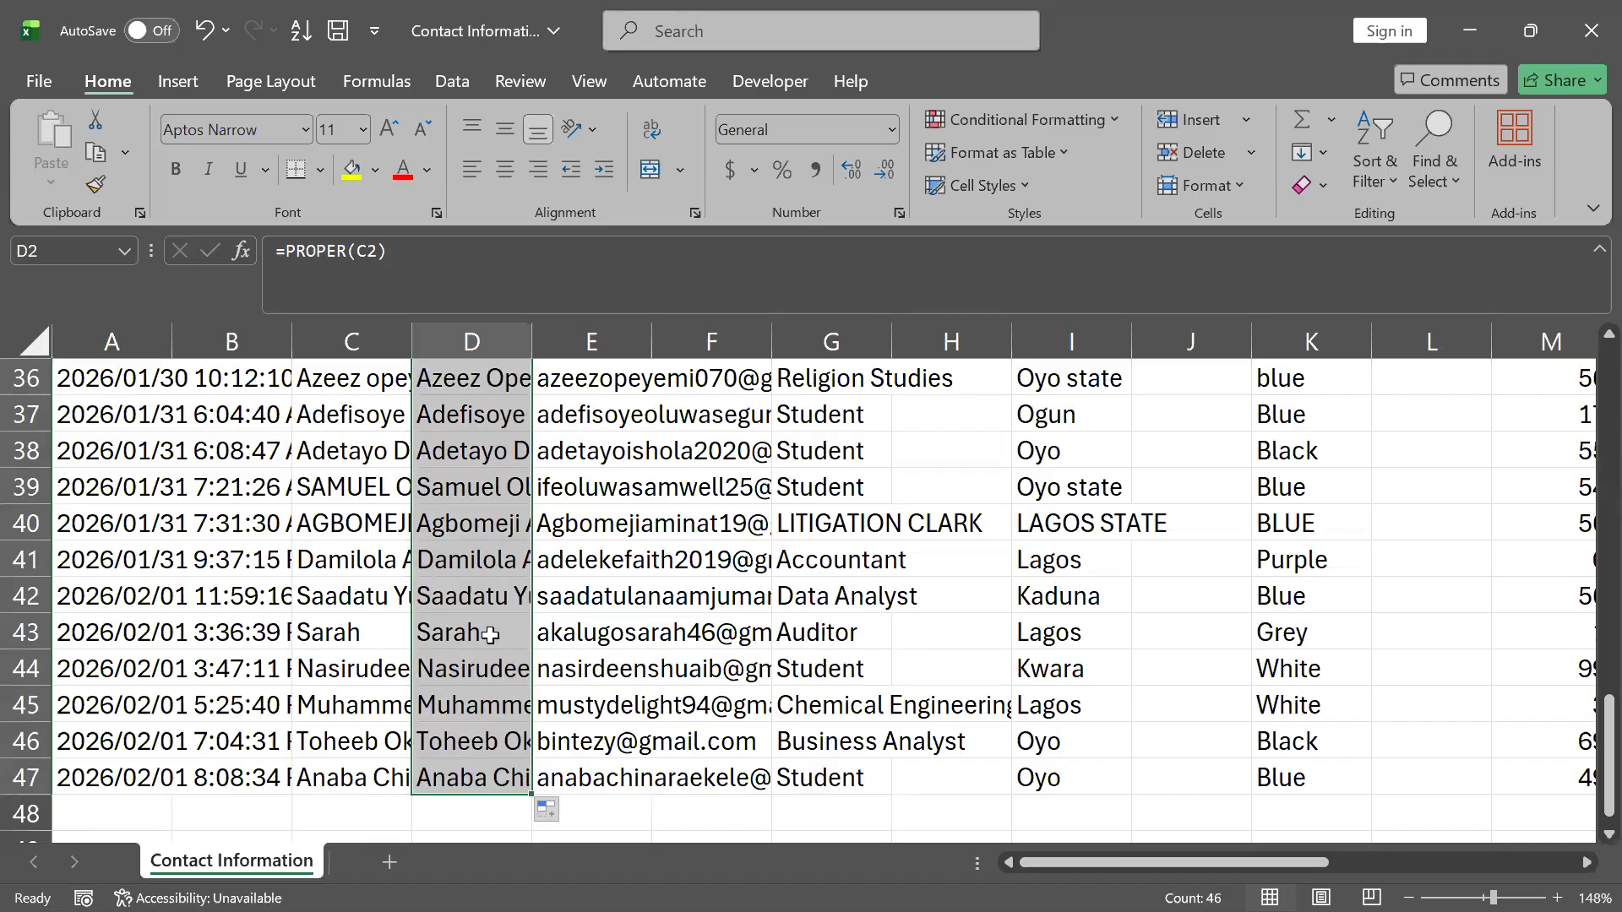
pyautogui.click(439, 773)
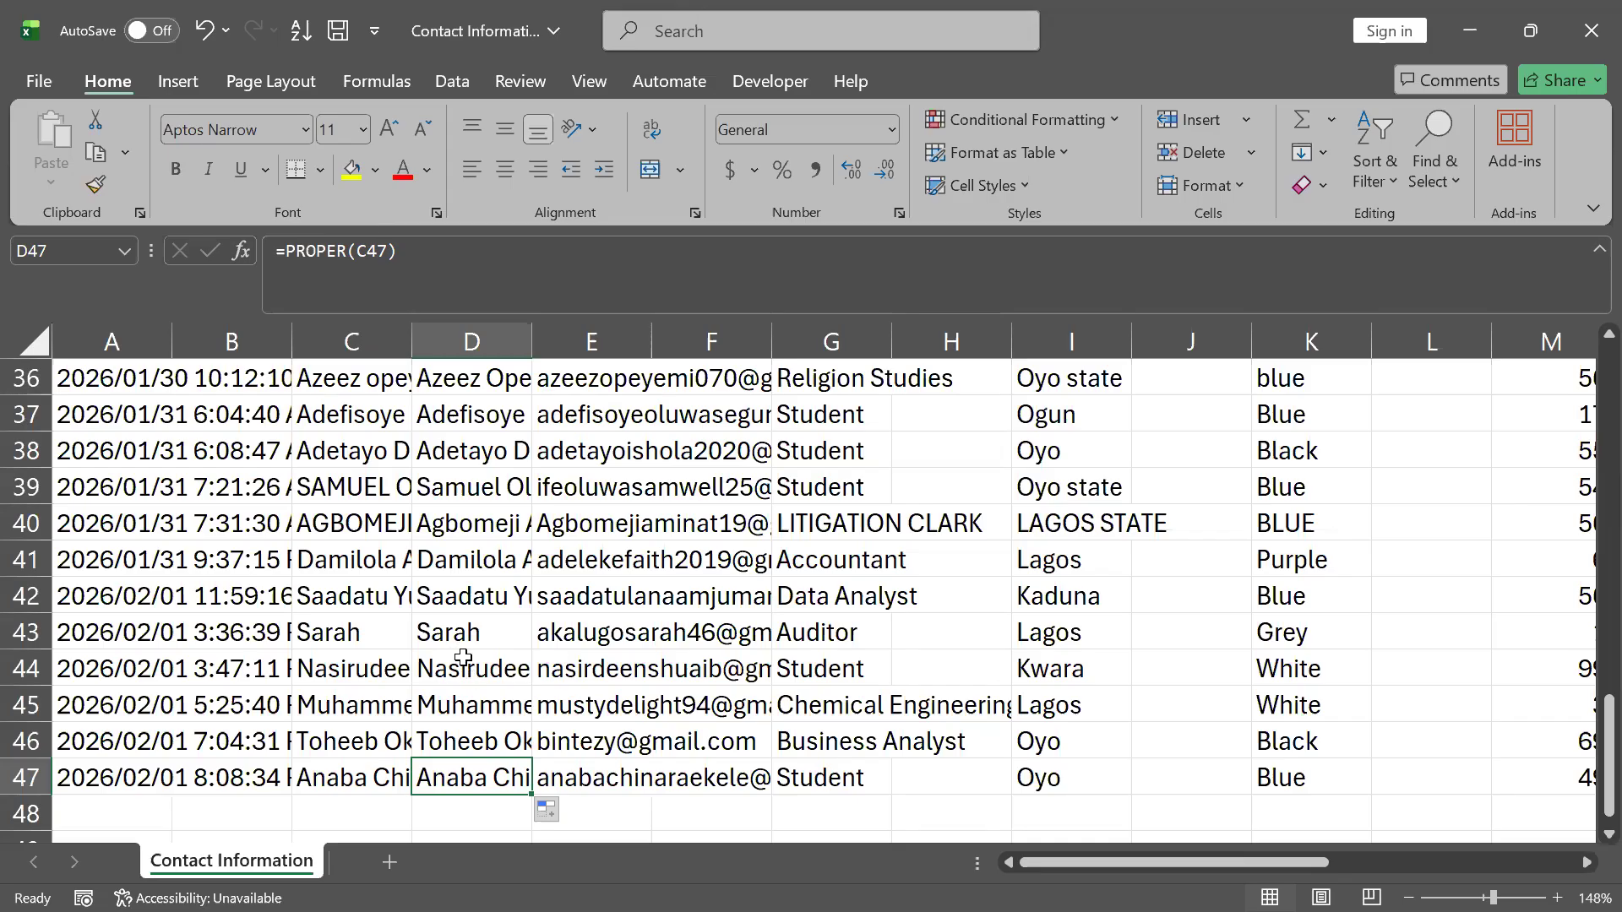
# - Compare the uppercase name in C39 with its converted version in D39 and widen column D to show more of each name
pyautogui.scroll(2, 472, 668)
pyautogui.click(367, 592)
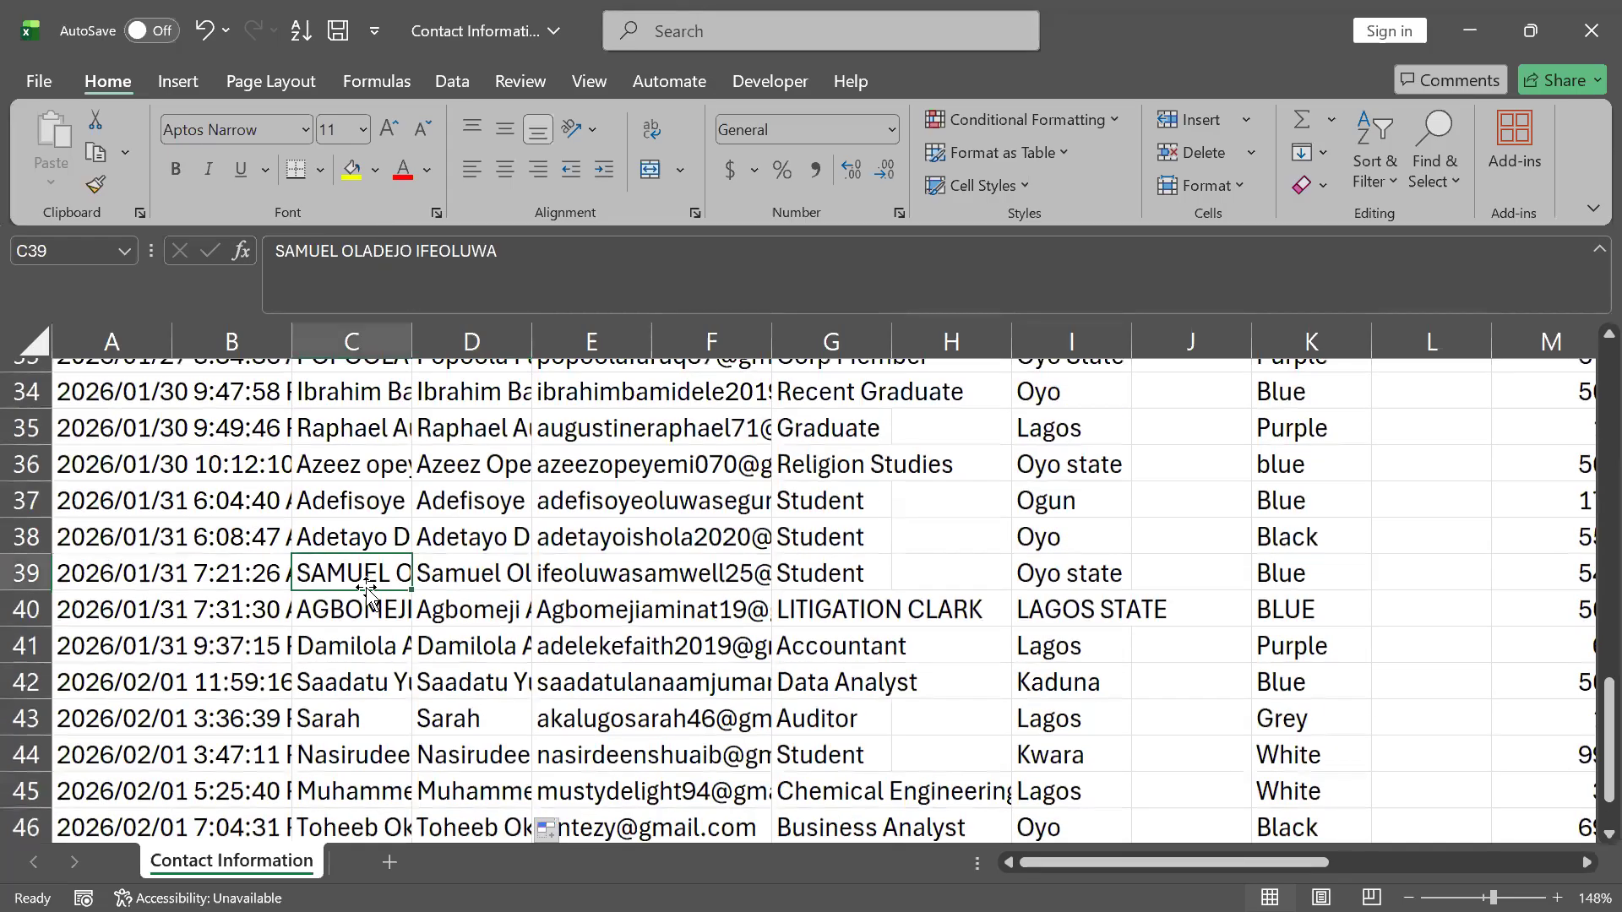
pyautogui.click(429, 575)
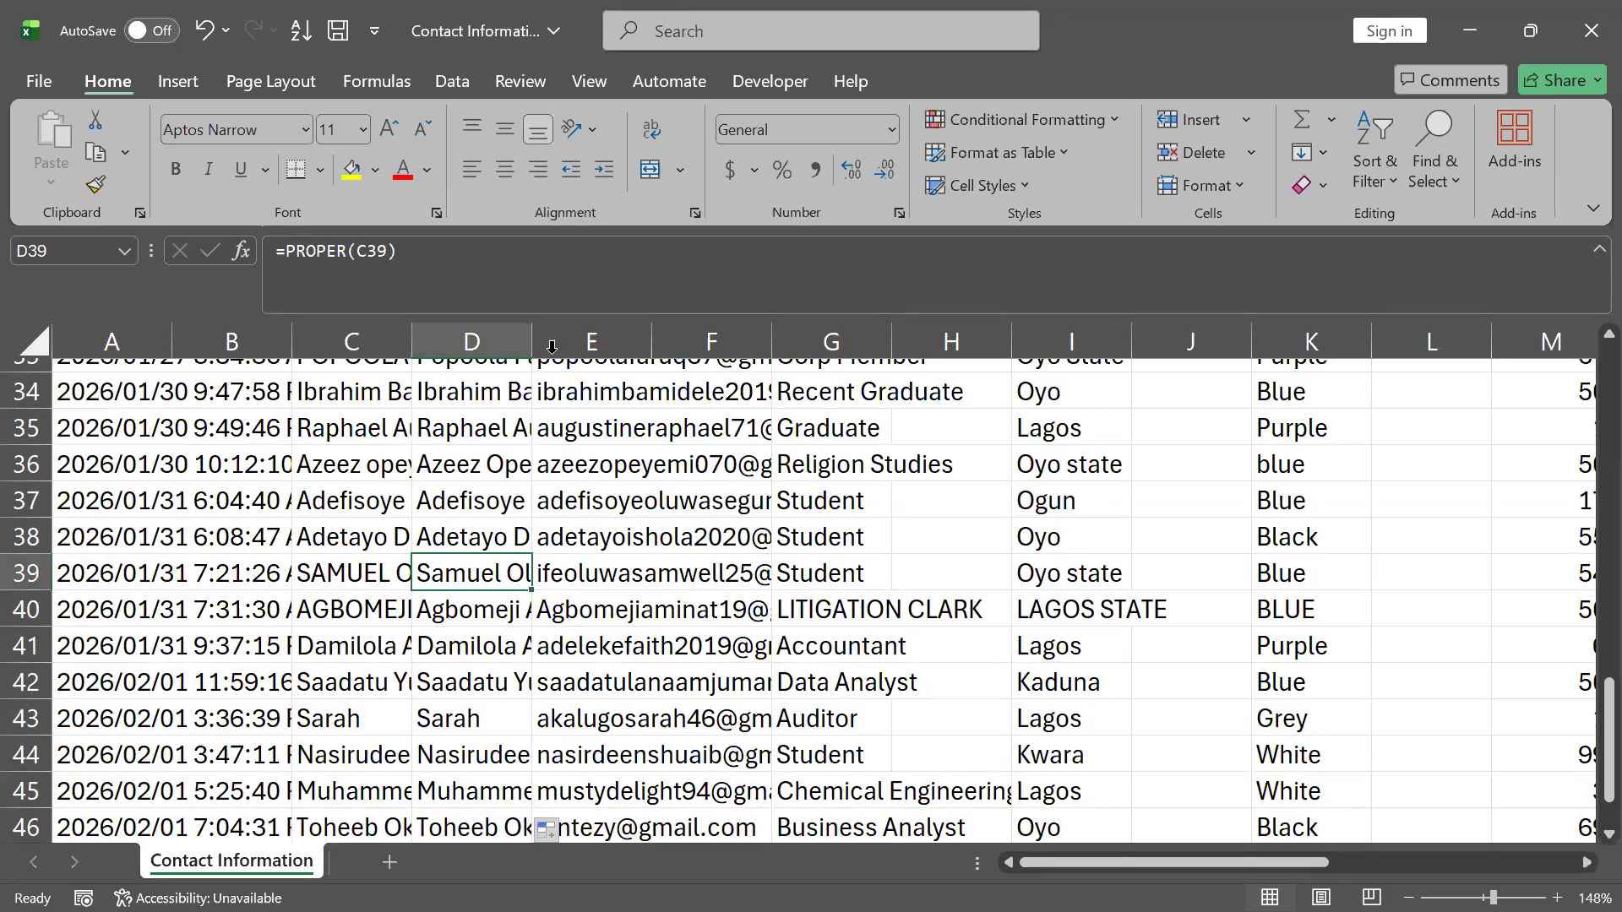
pyautogui.moveTo(529, 340); pyautogui.dragTo(606, 340)
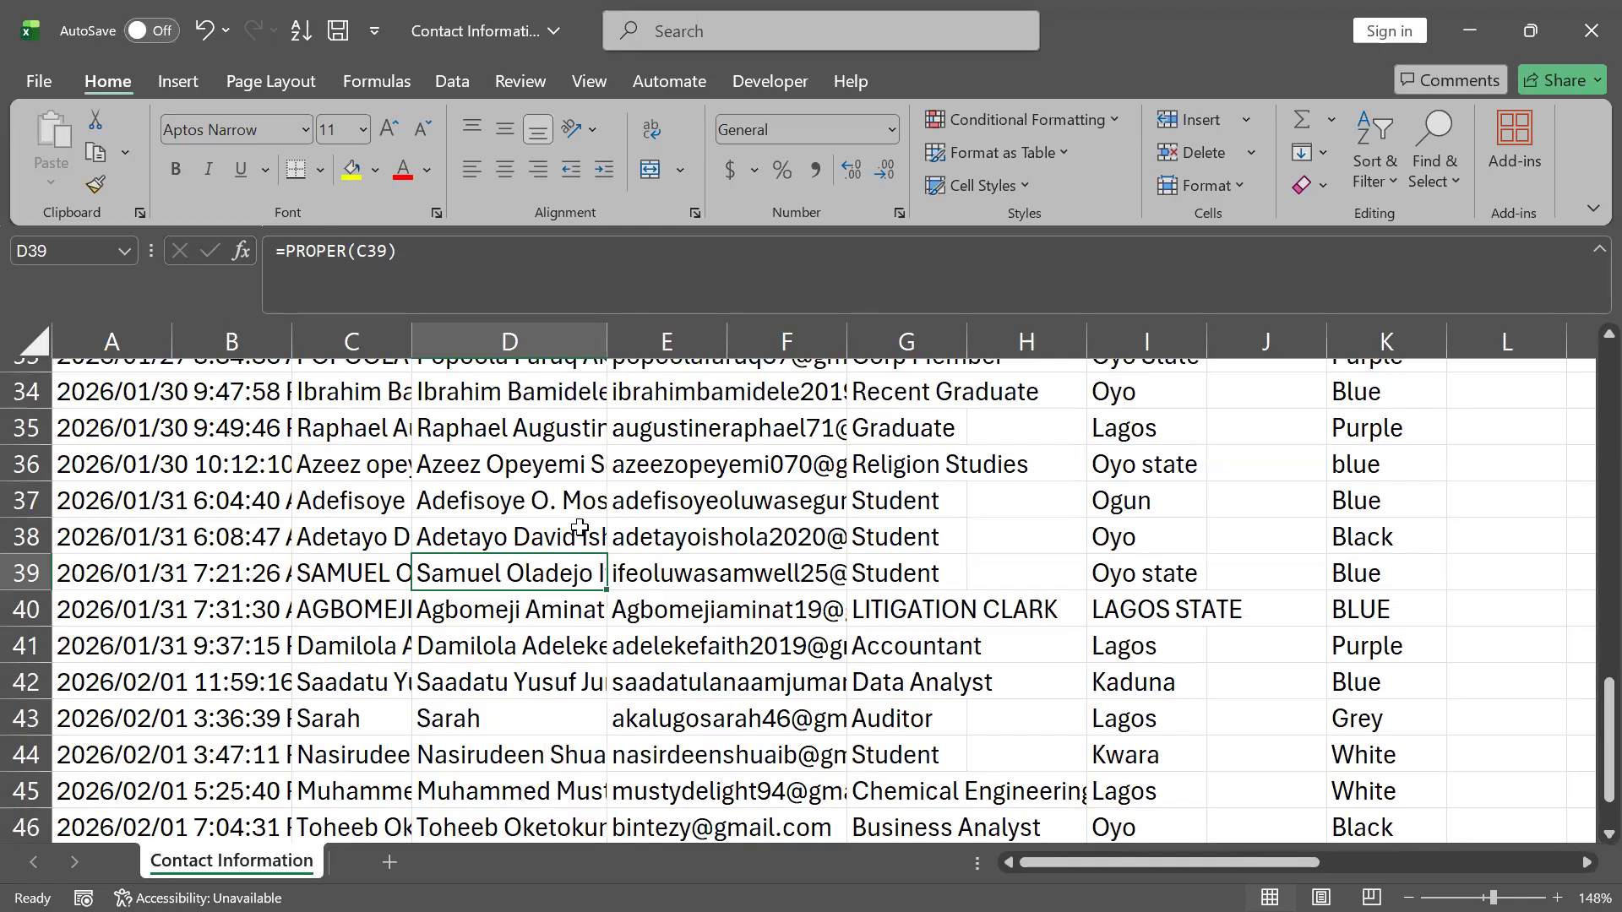
# - Review the PROPER results in column D against the original names in column C, from row 33 up to row 2
pyautogui.scroll(3, 580, 527)
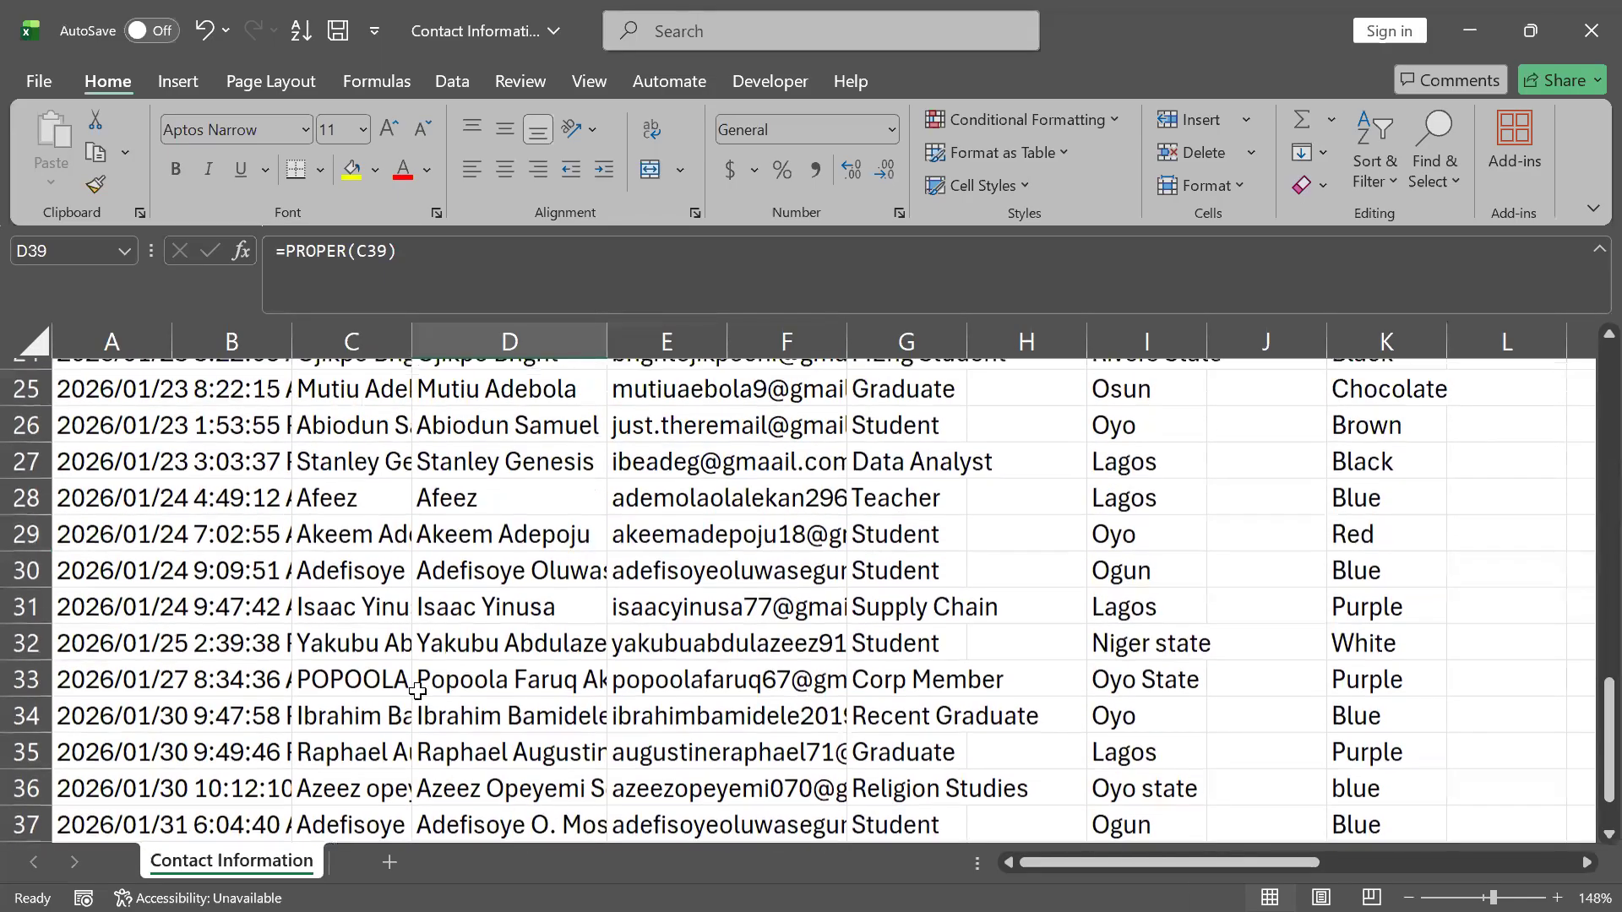
pyautogui.click(348, 682)
pyautogui.click(487, 705)
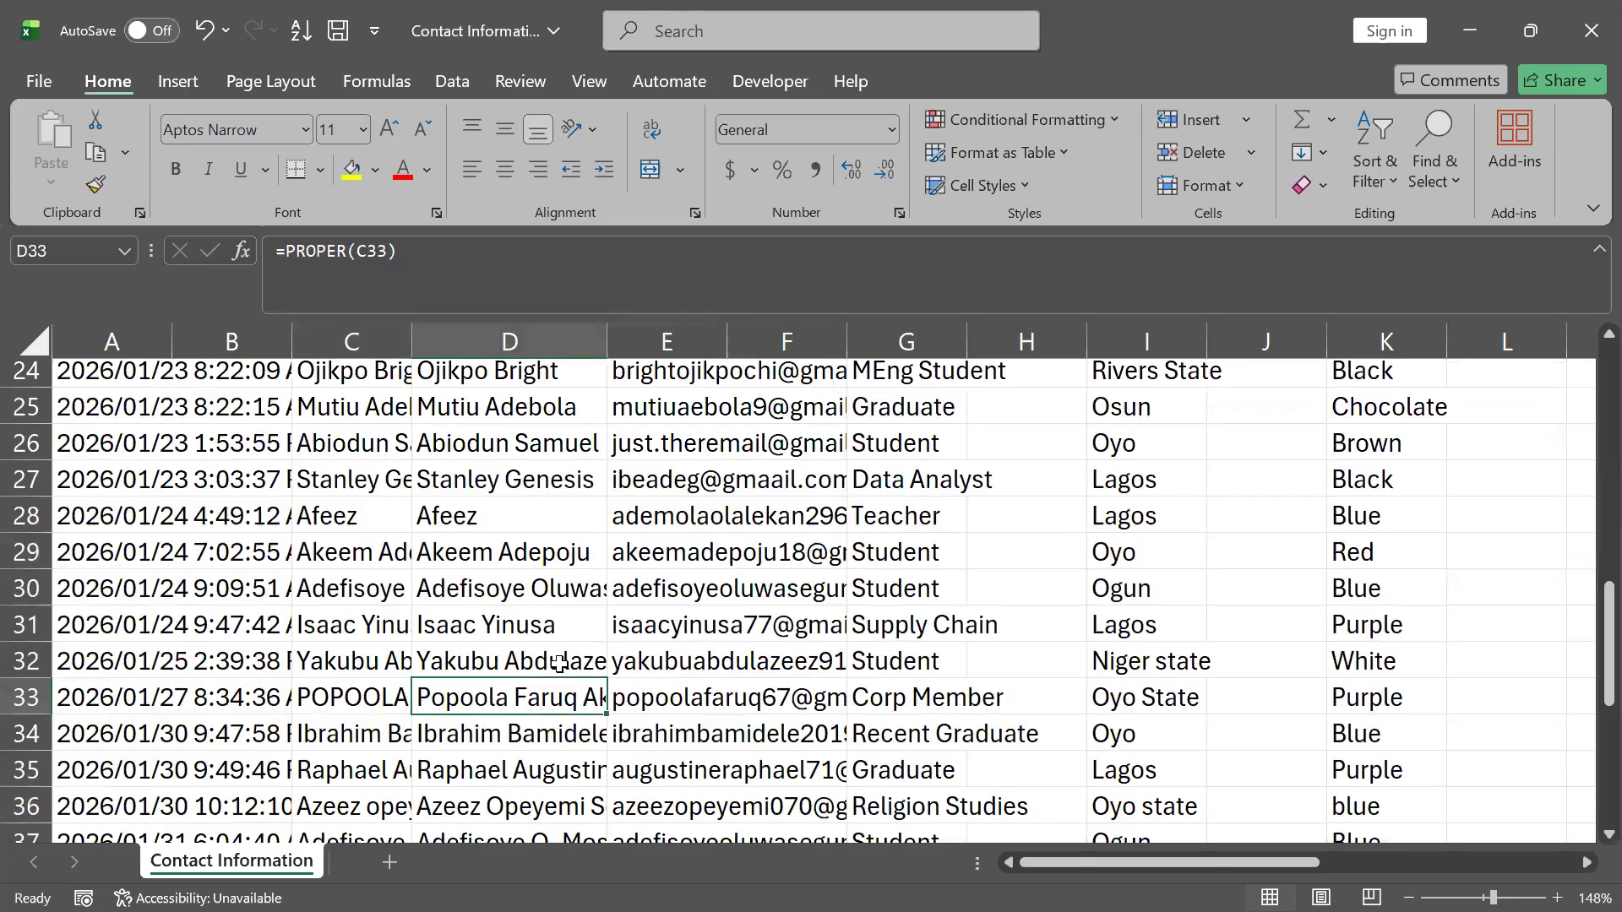
pyautogui.scroll(1, 527, 662)
pyautogui.click(517, 629)
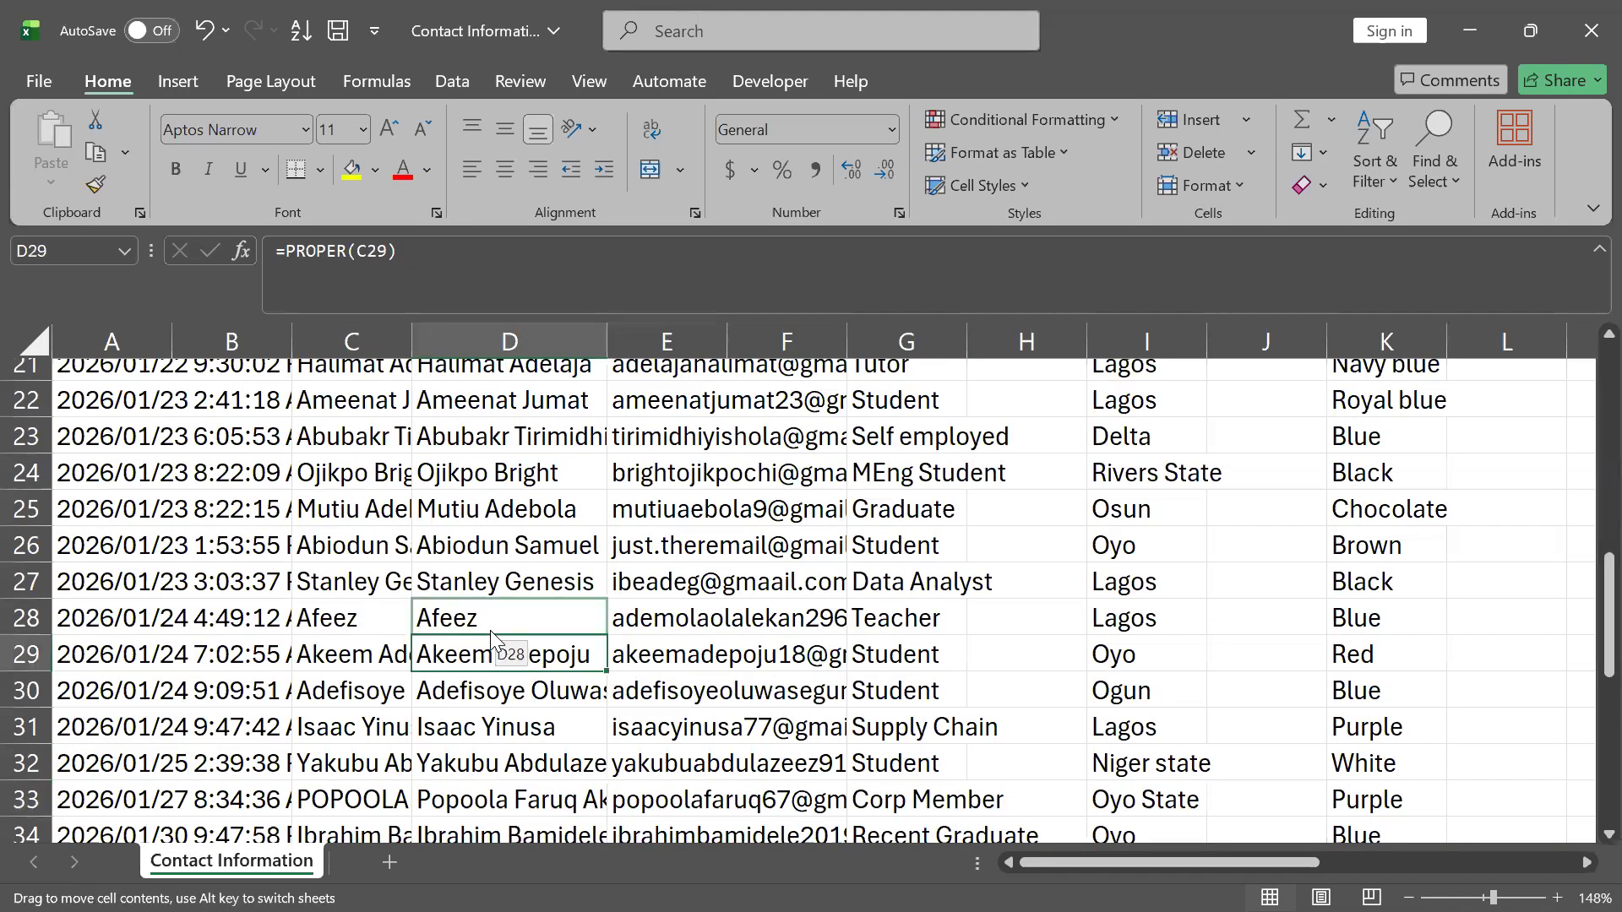
pyautogui.moveTo(522, 643); pyautogui.dragTo(524, 655)
pyautogui.click(970, 531)
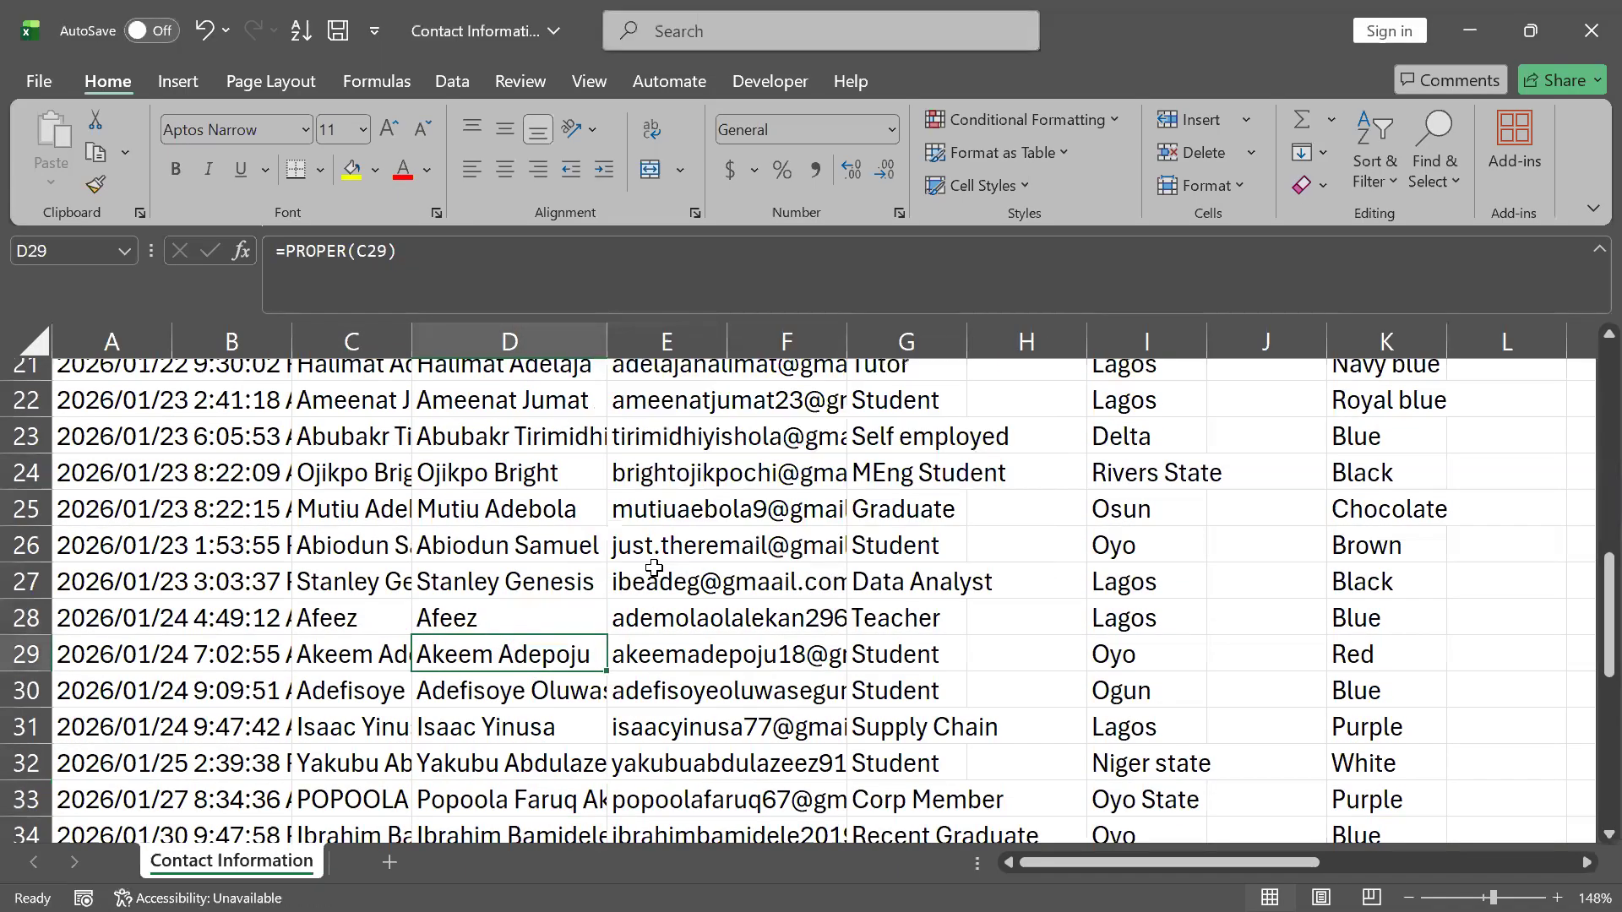
pyautogui.scroll(7, 589, 581)
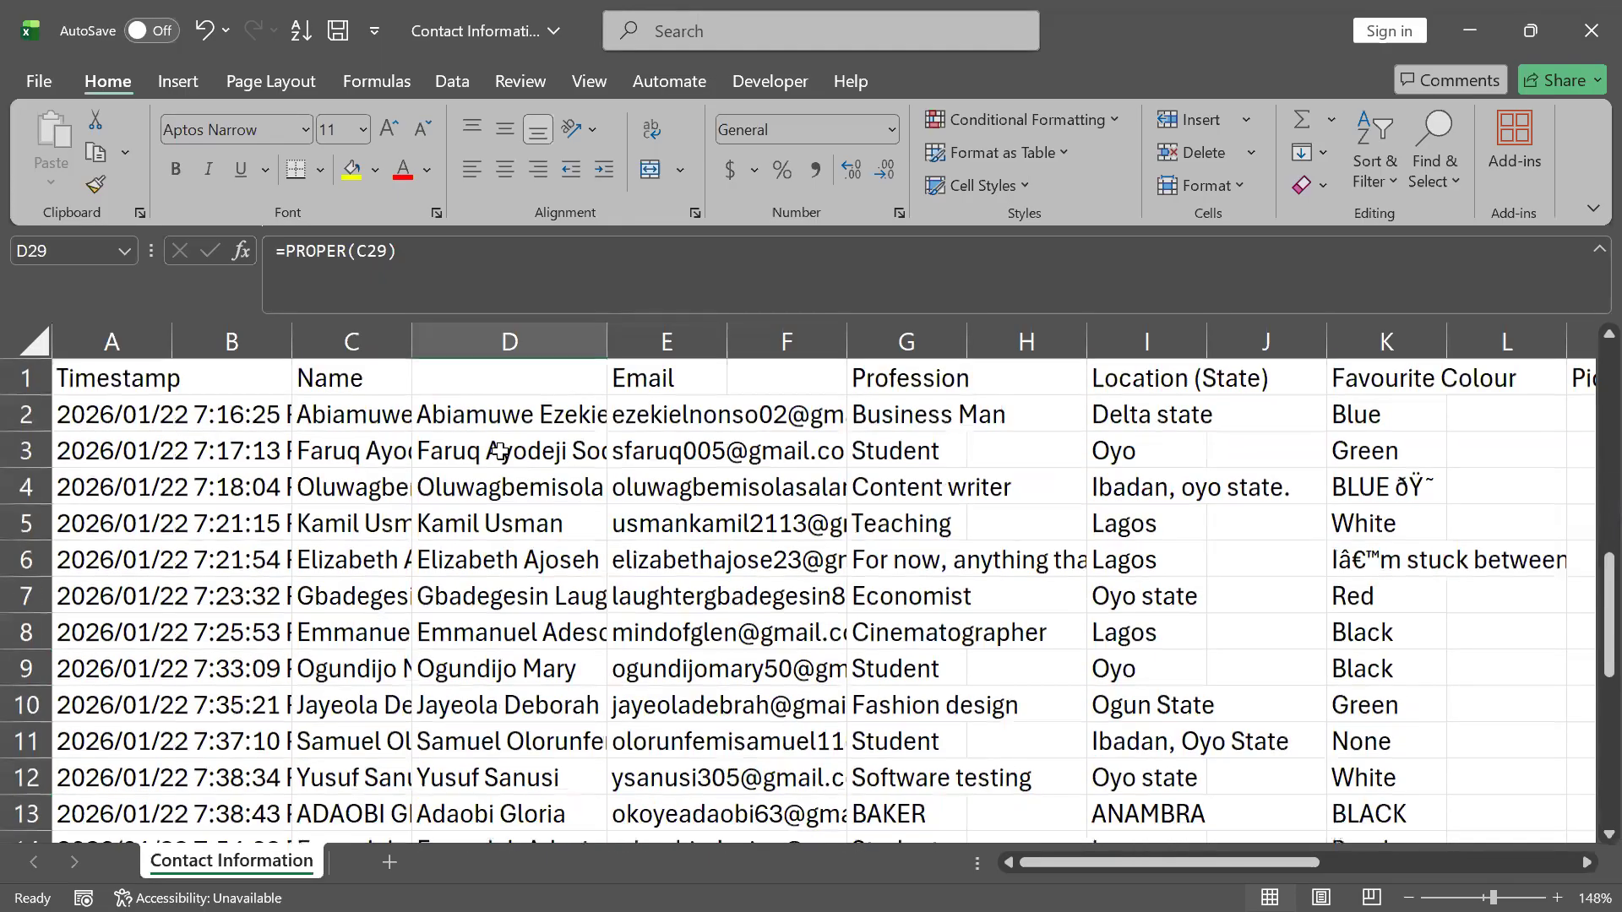
pyautogui.click(475, 419)
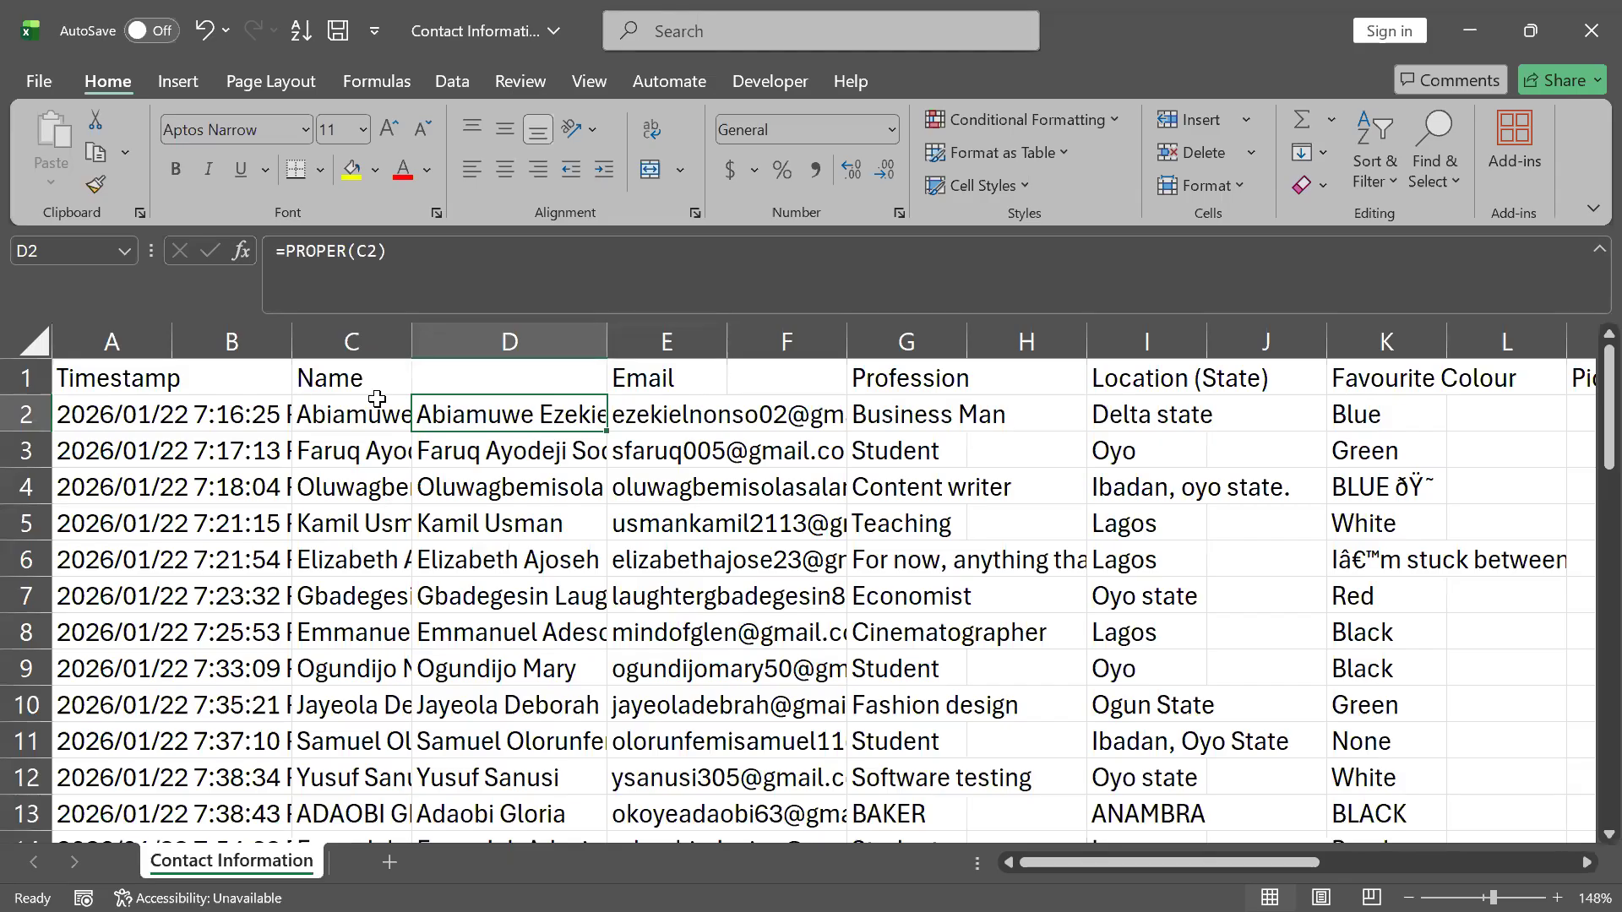
pyautogui.click(348, 396)
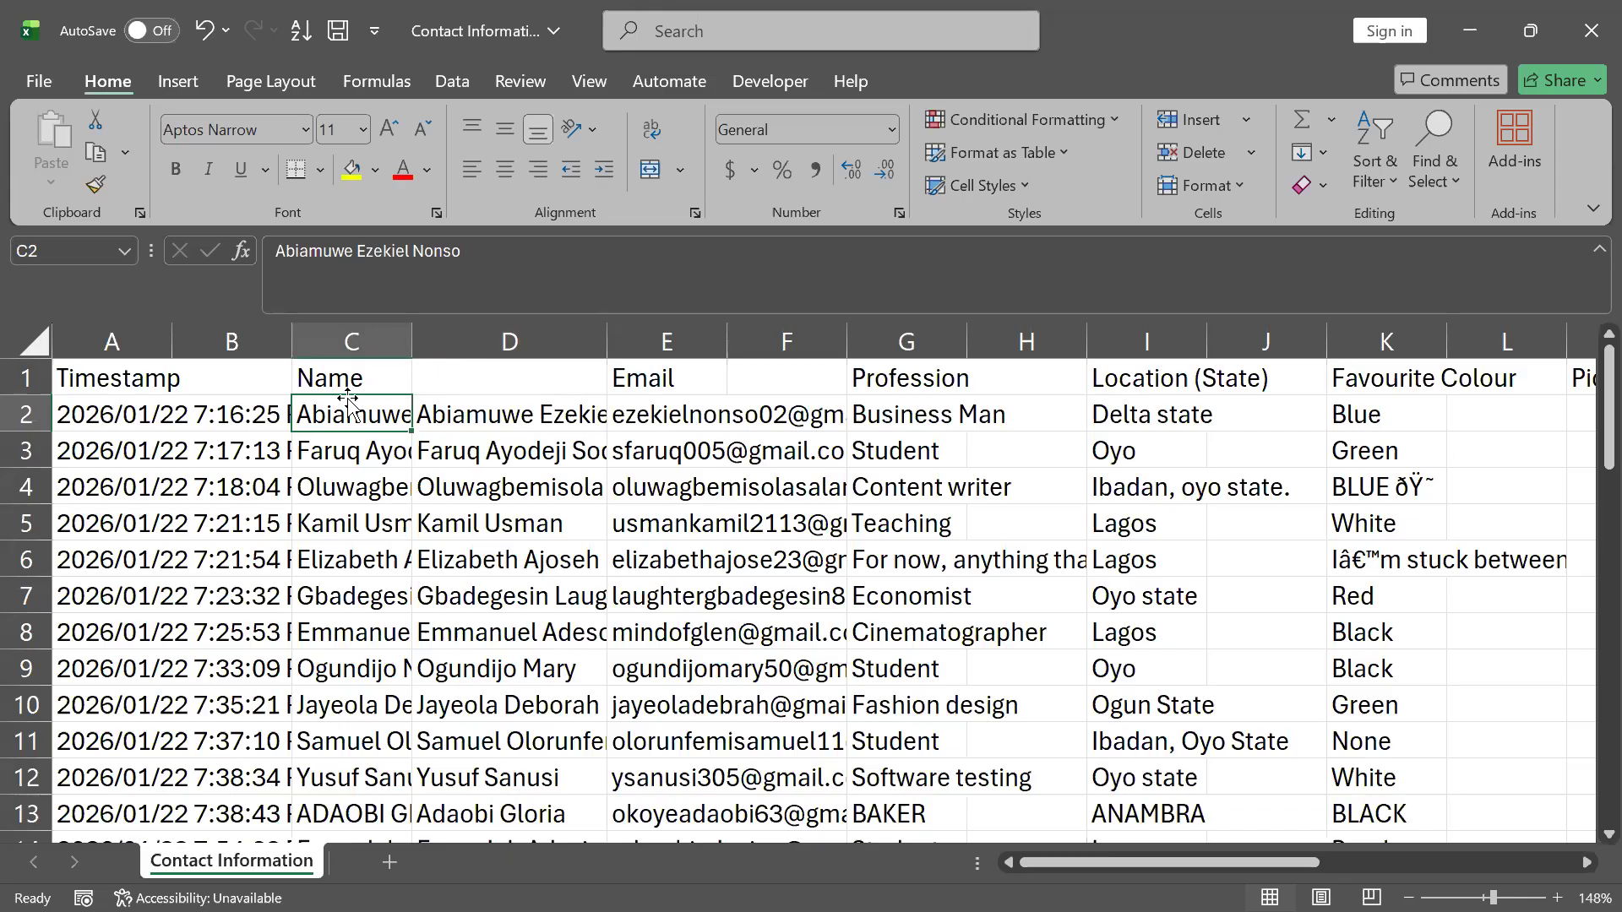
pyautogui.click(463, 412)
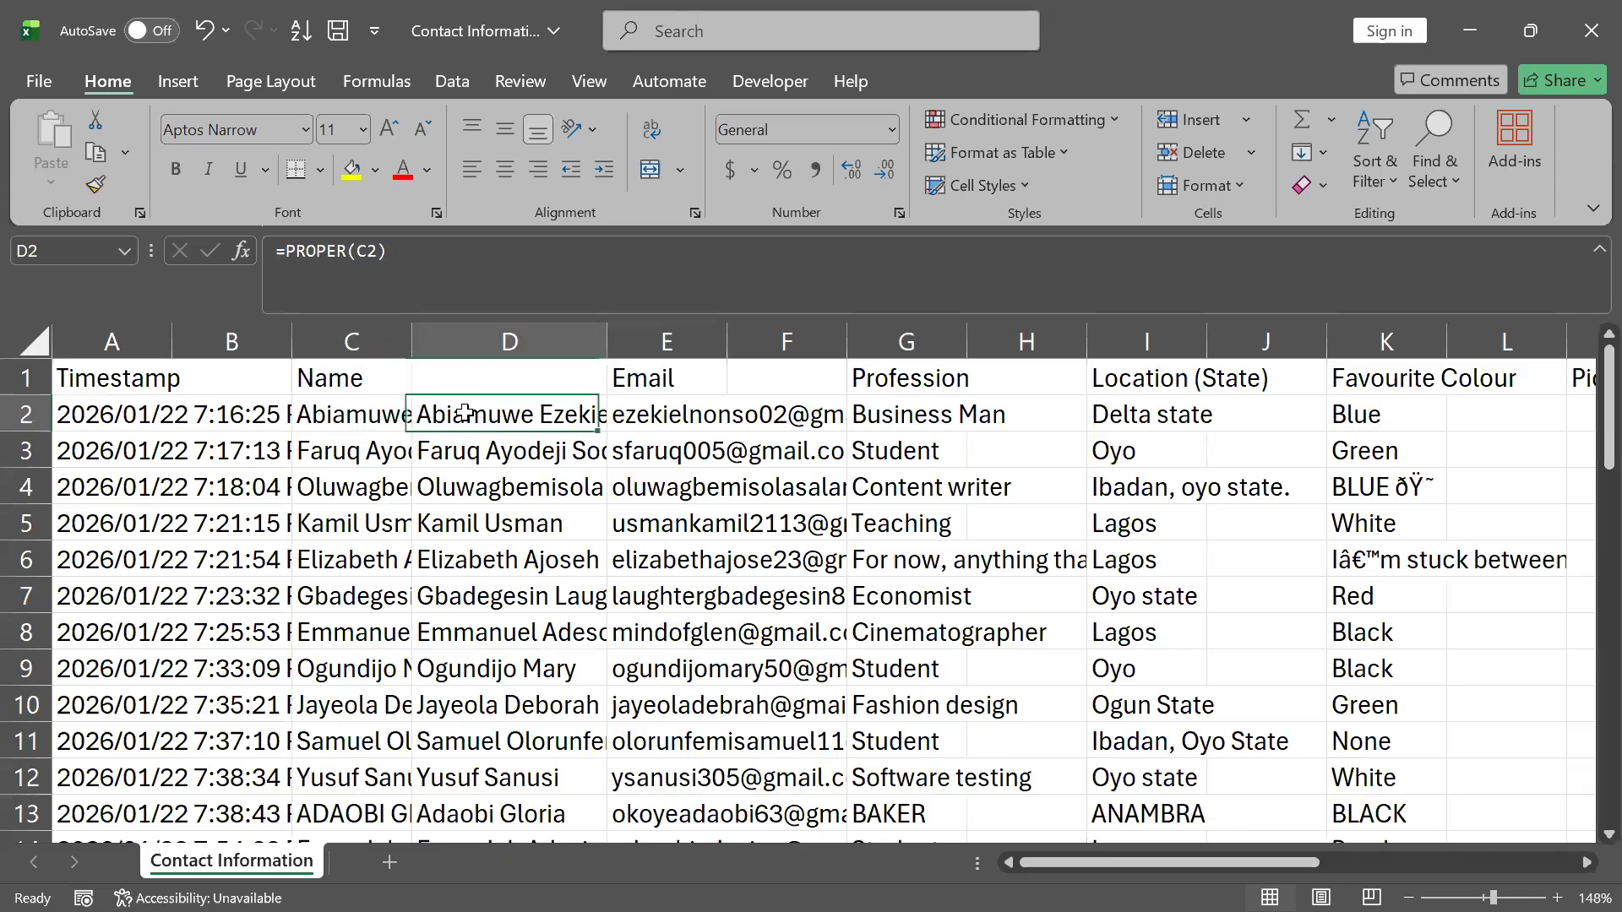
# - Check the blank column F beside the Email column, using the name helper cell D2 as a reference
pyautogui.hscroll(2, 577, 425)
pyautogui.hscroll(1, 577, 425)
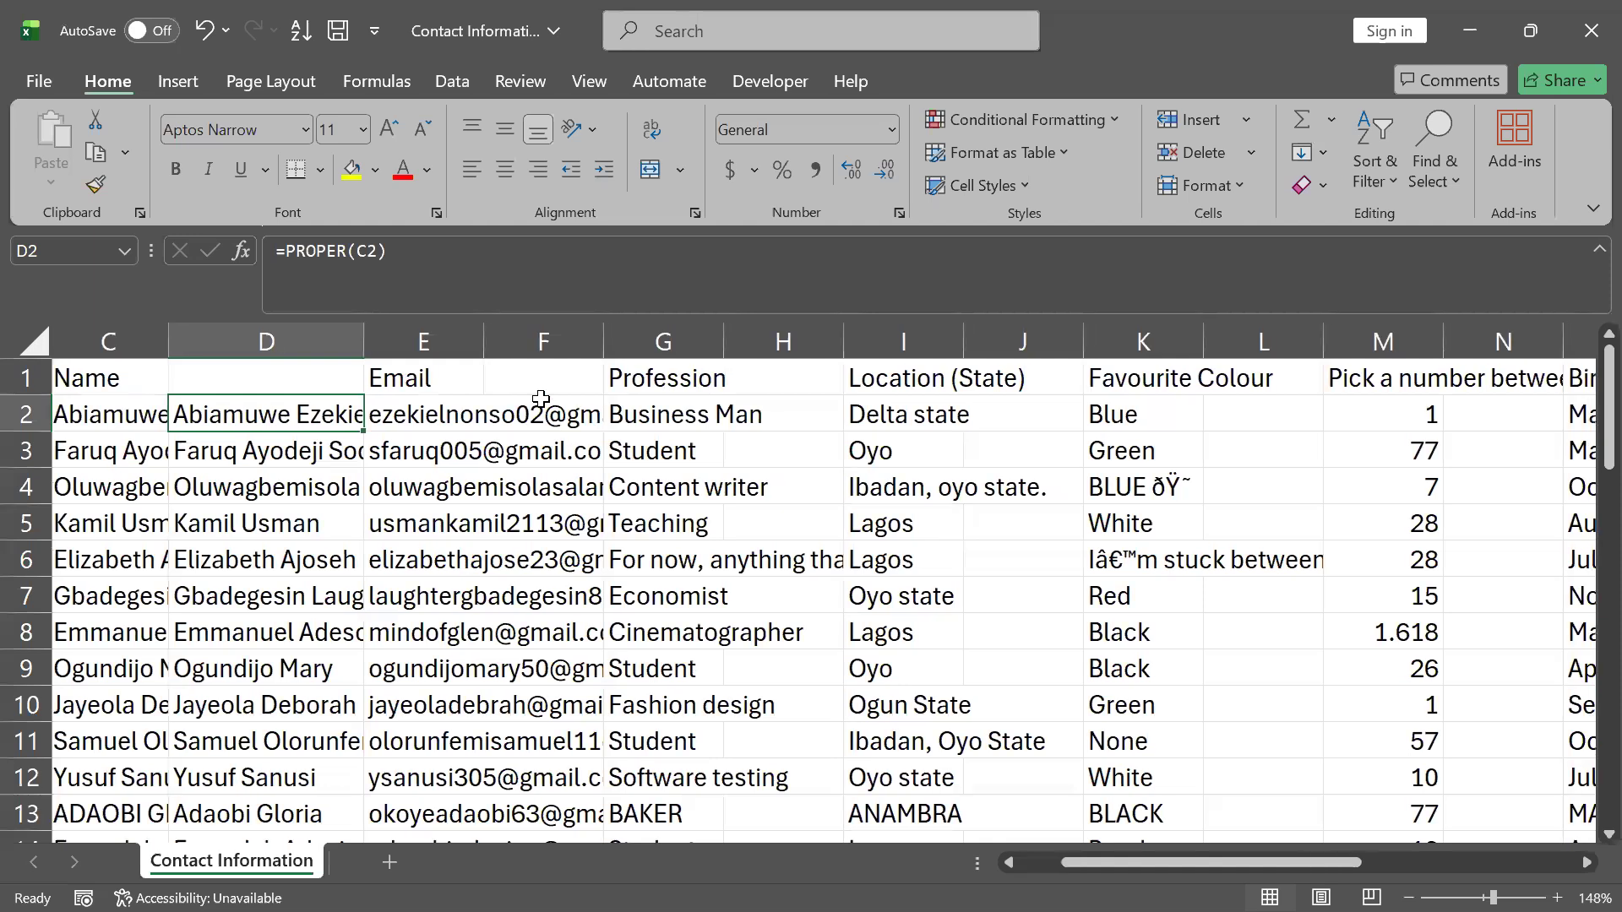
pyautogui.click(541, 398)
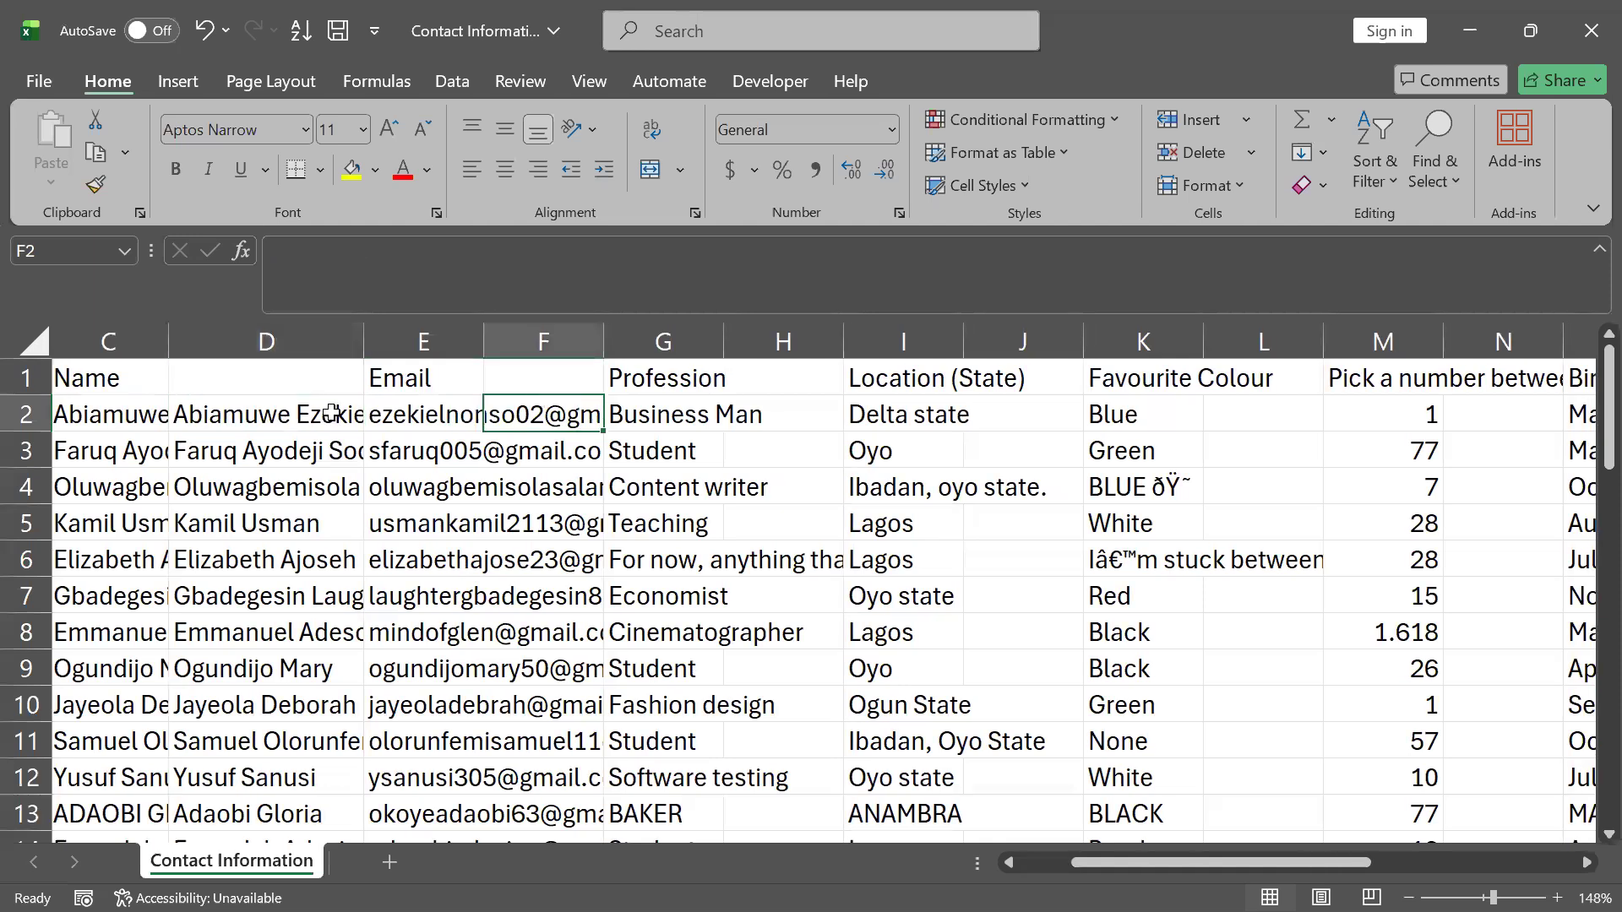
pyautogui.click(215, 408)
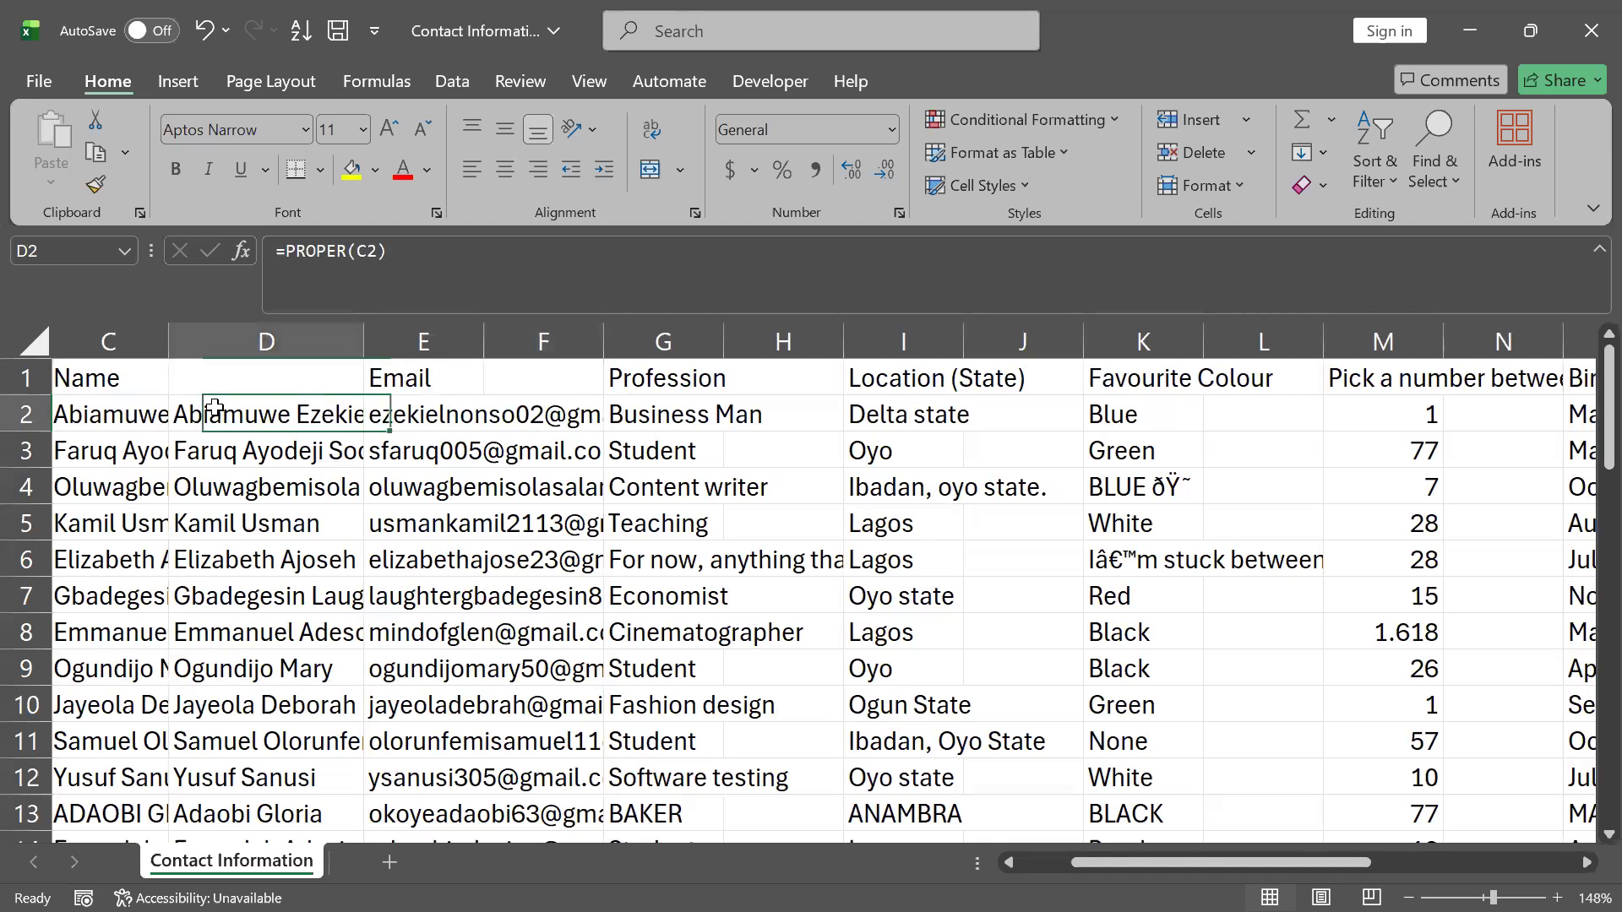
pyautogui.click(540, 409)
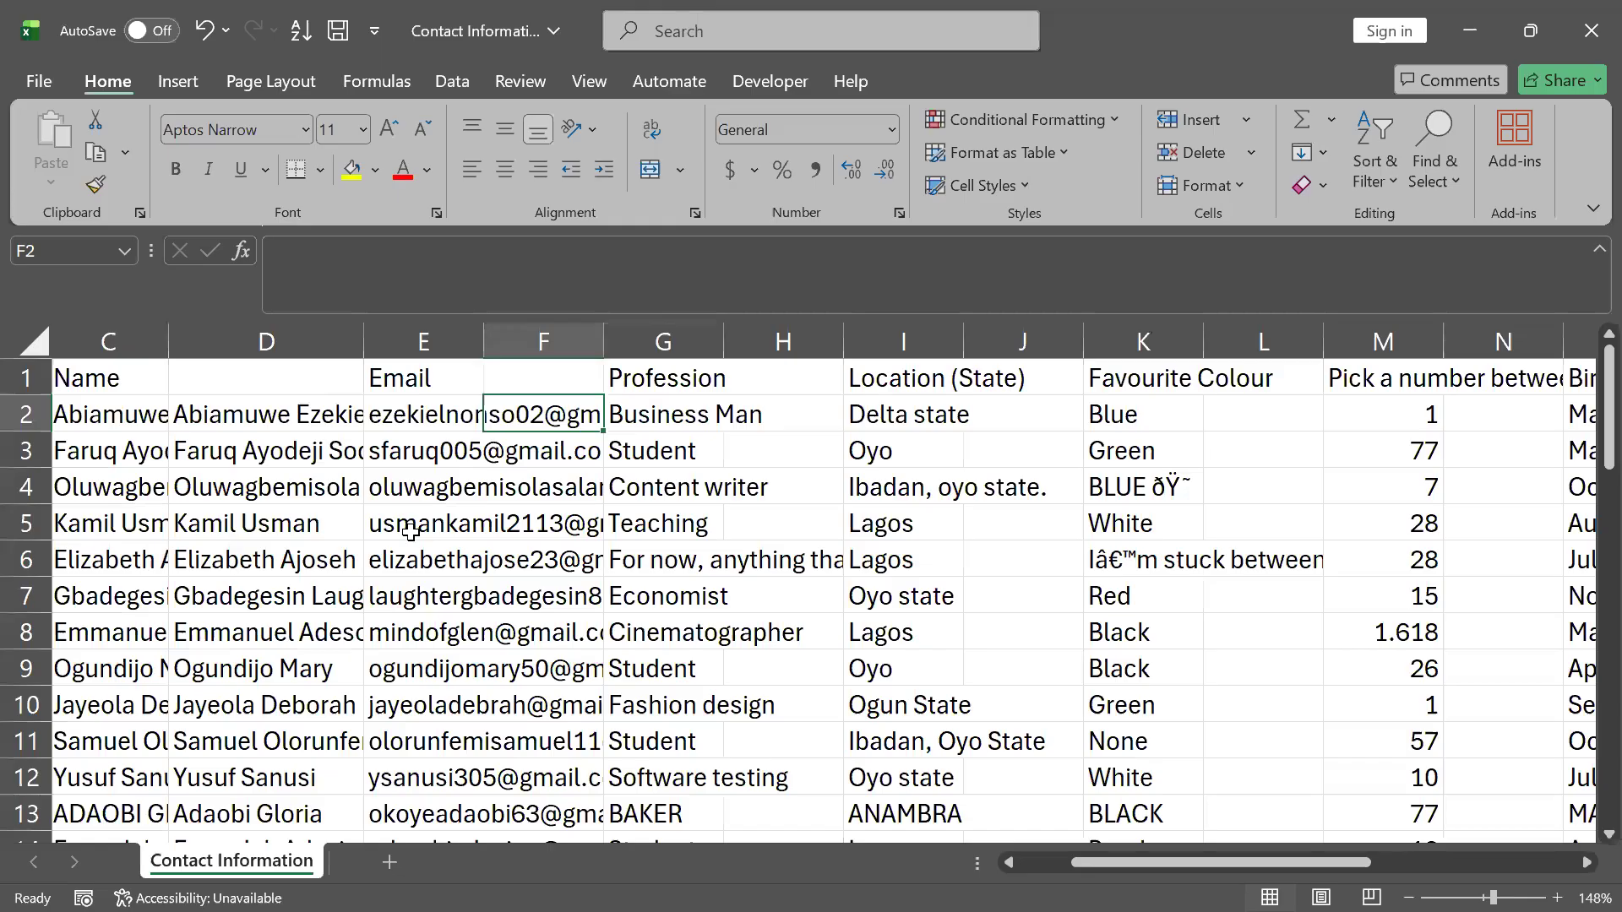
# - Examine the Email column down to row 47 for addresses with capital letters, including cells E20 and E40
pyautogui.scroll(-6, 411, 531)
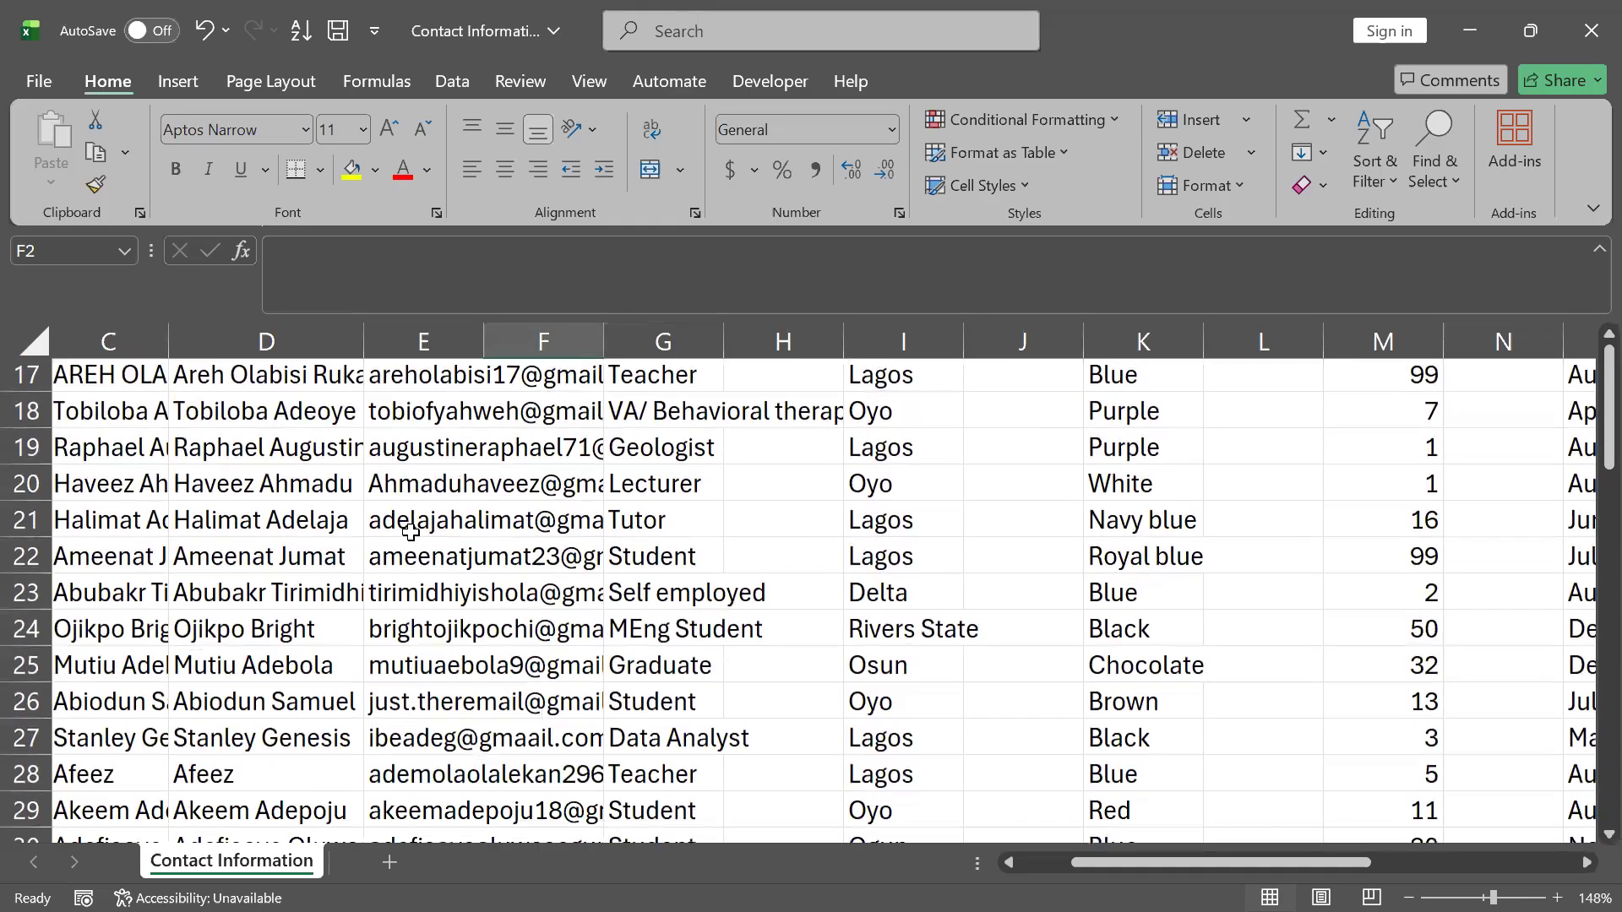
pyautogui.click(411, 462)
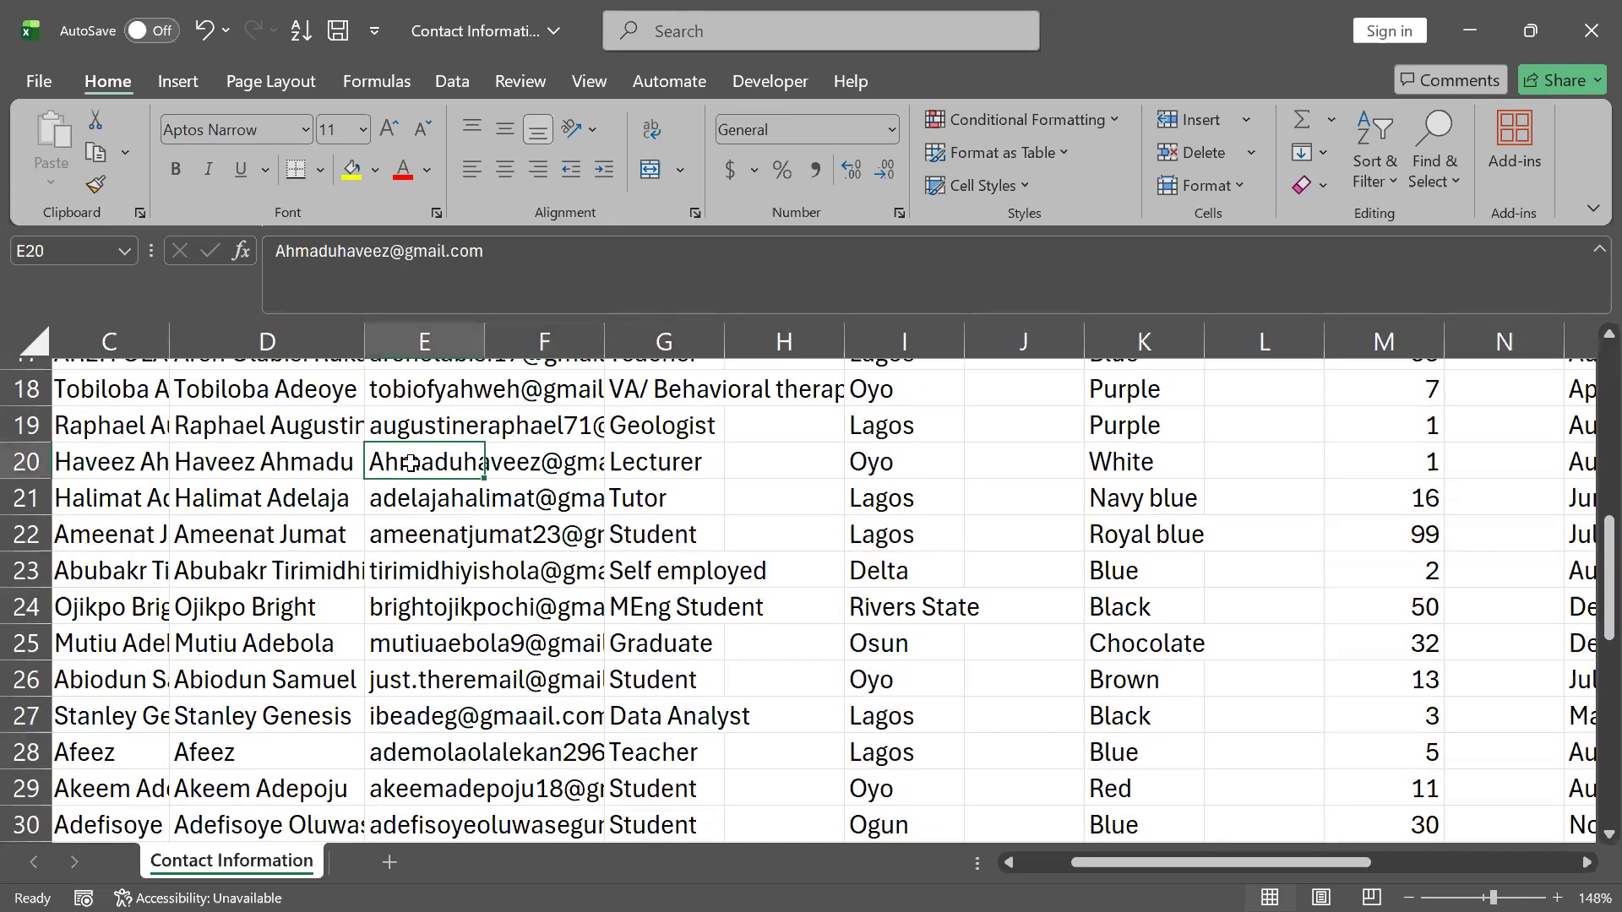
pyautogui.scroll(-4, 440, 671)
pyautogui.scroll(-2, 442, 669)
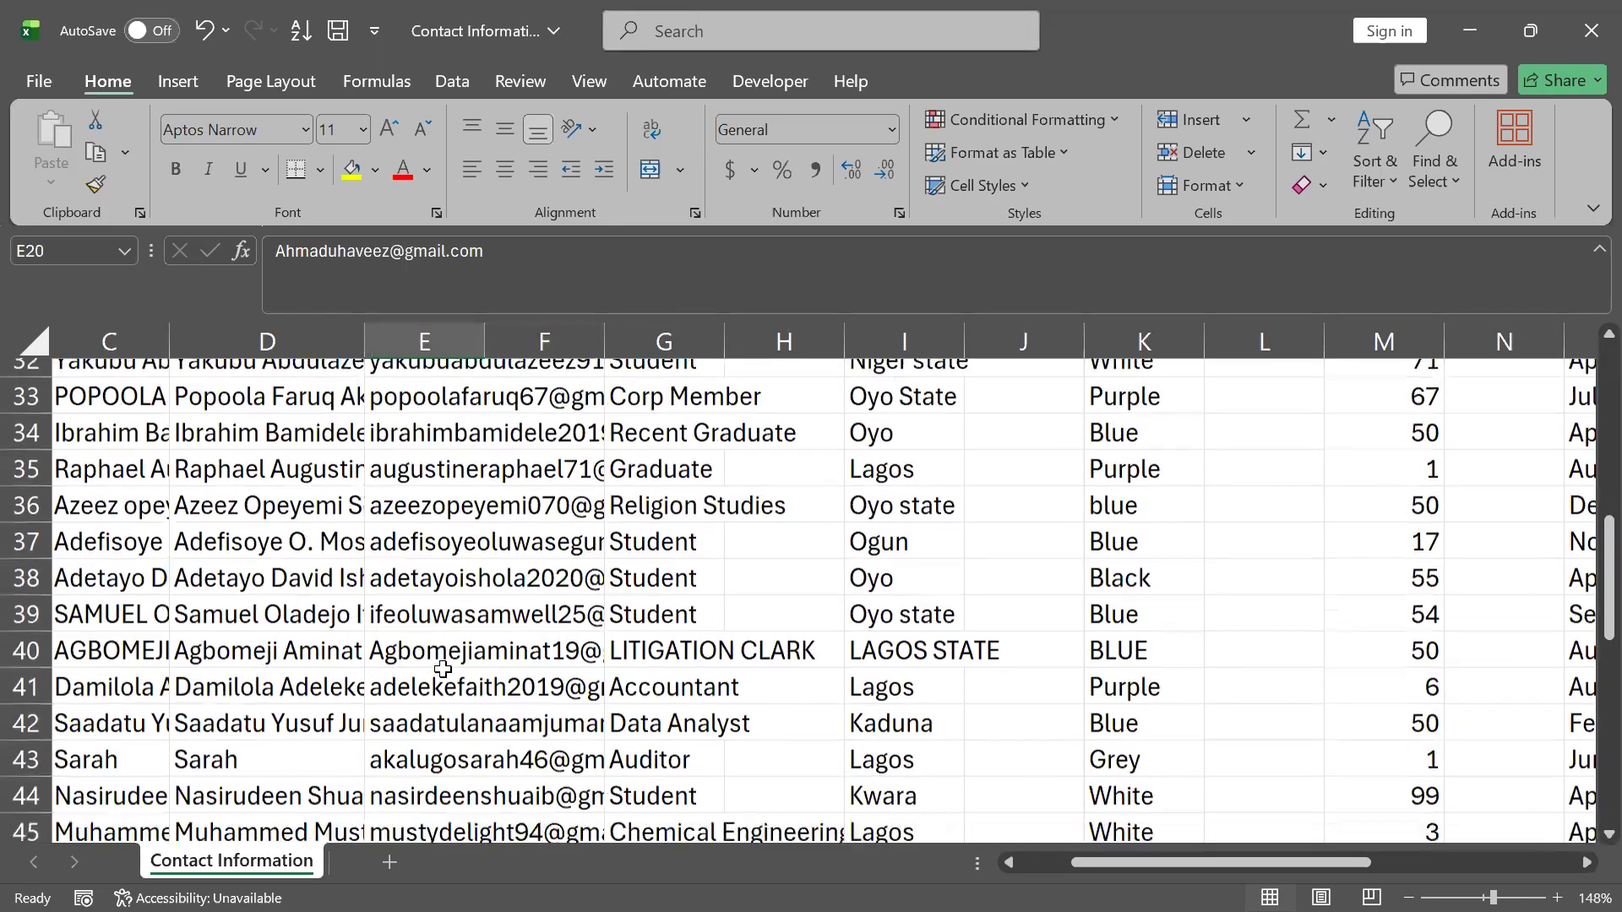
pyautogui.click(409, 647)
pyautogui.click(456, 613)
pyautogui.scroll(-1, 499, 653)
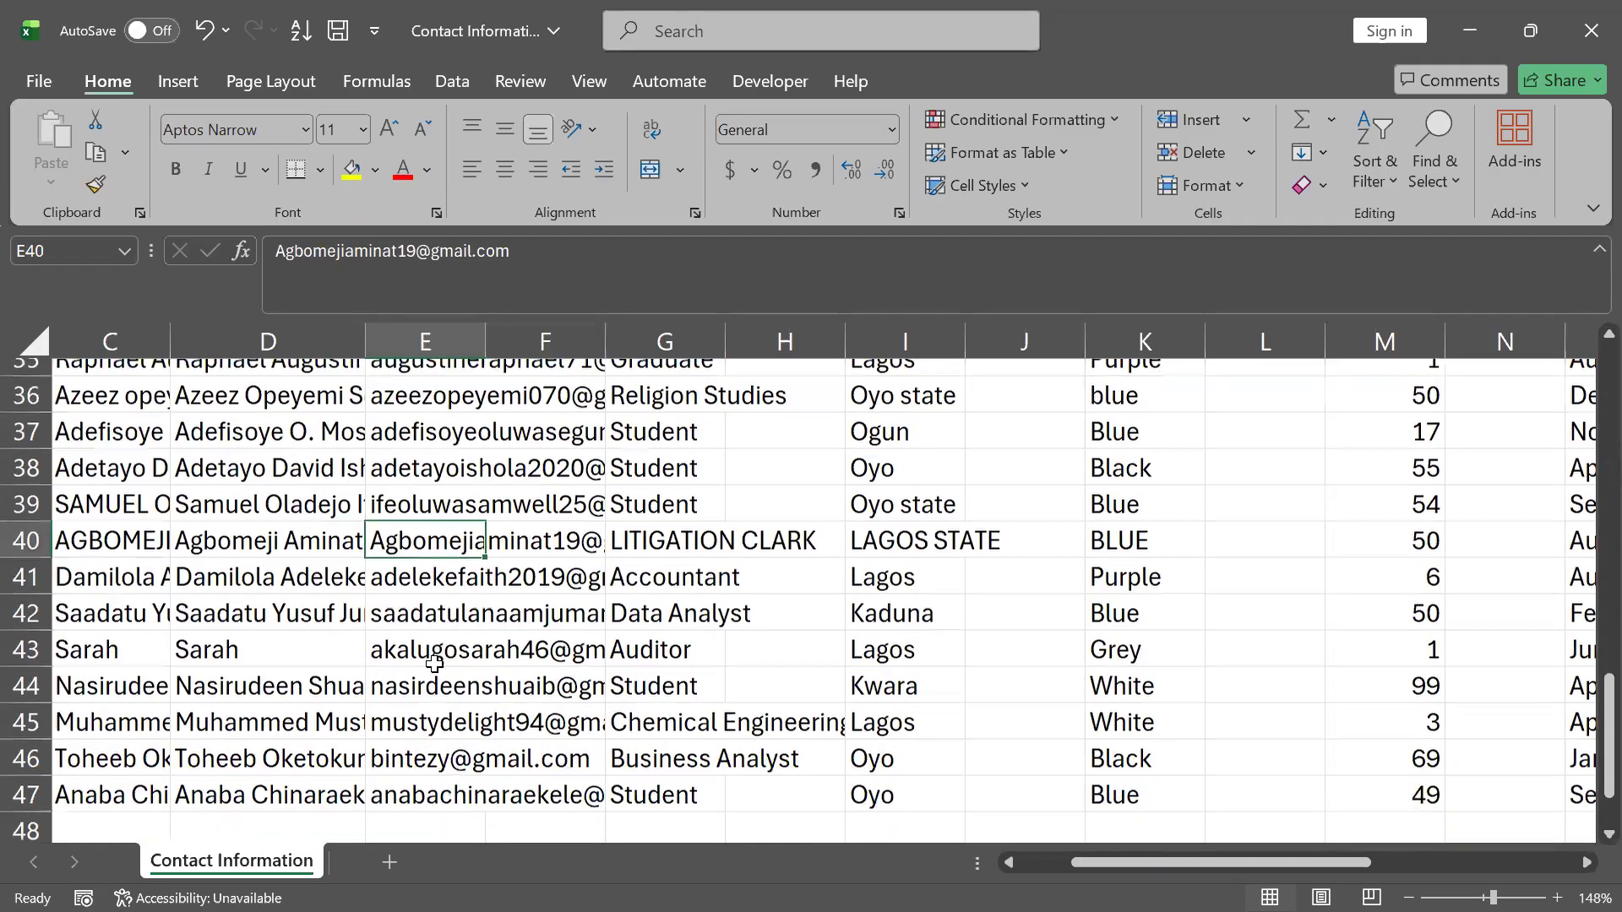
pyautogui.click(441, 770)
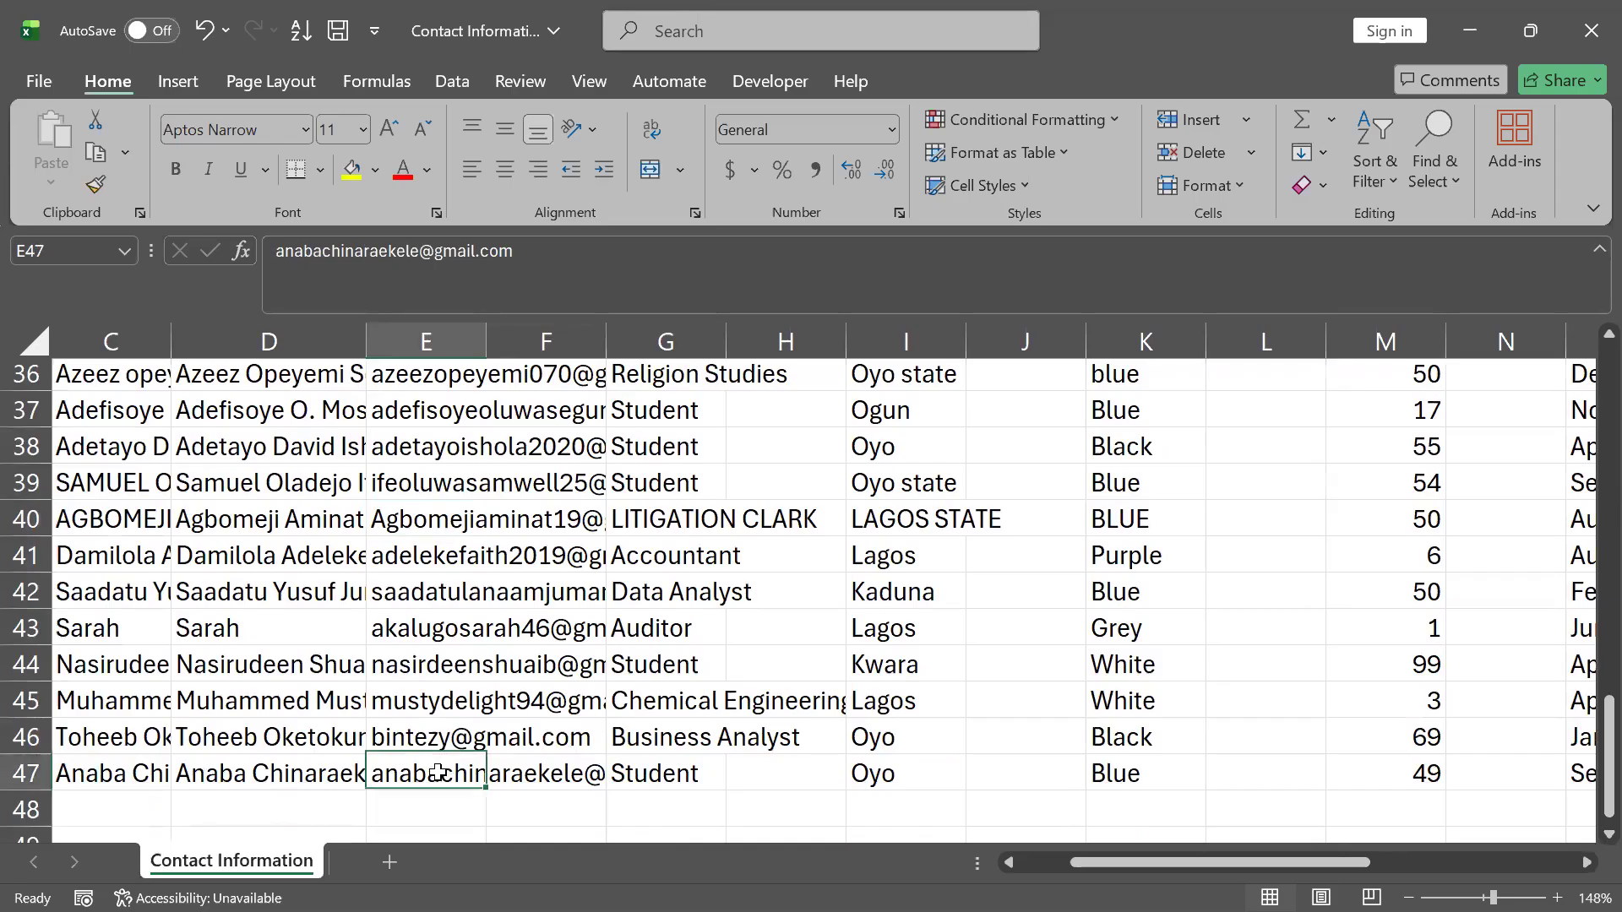
pyautogui.scroll(1, 405, 606)
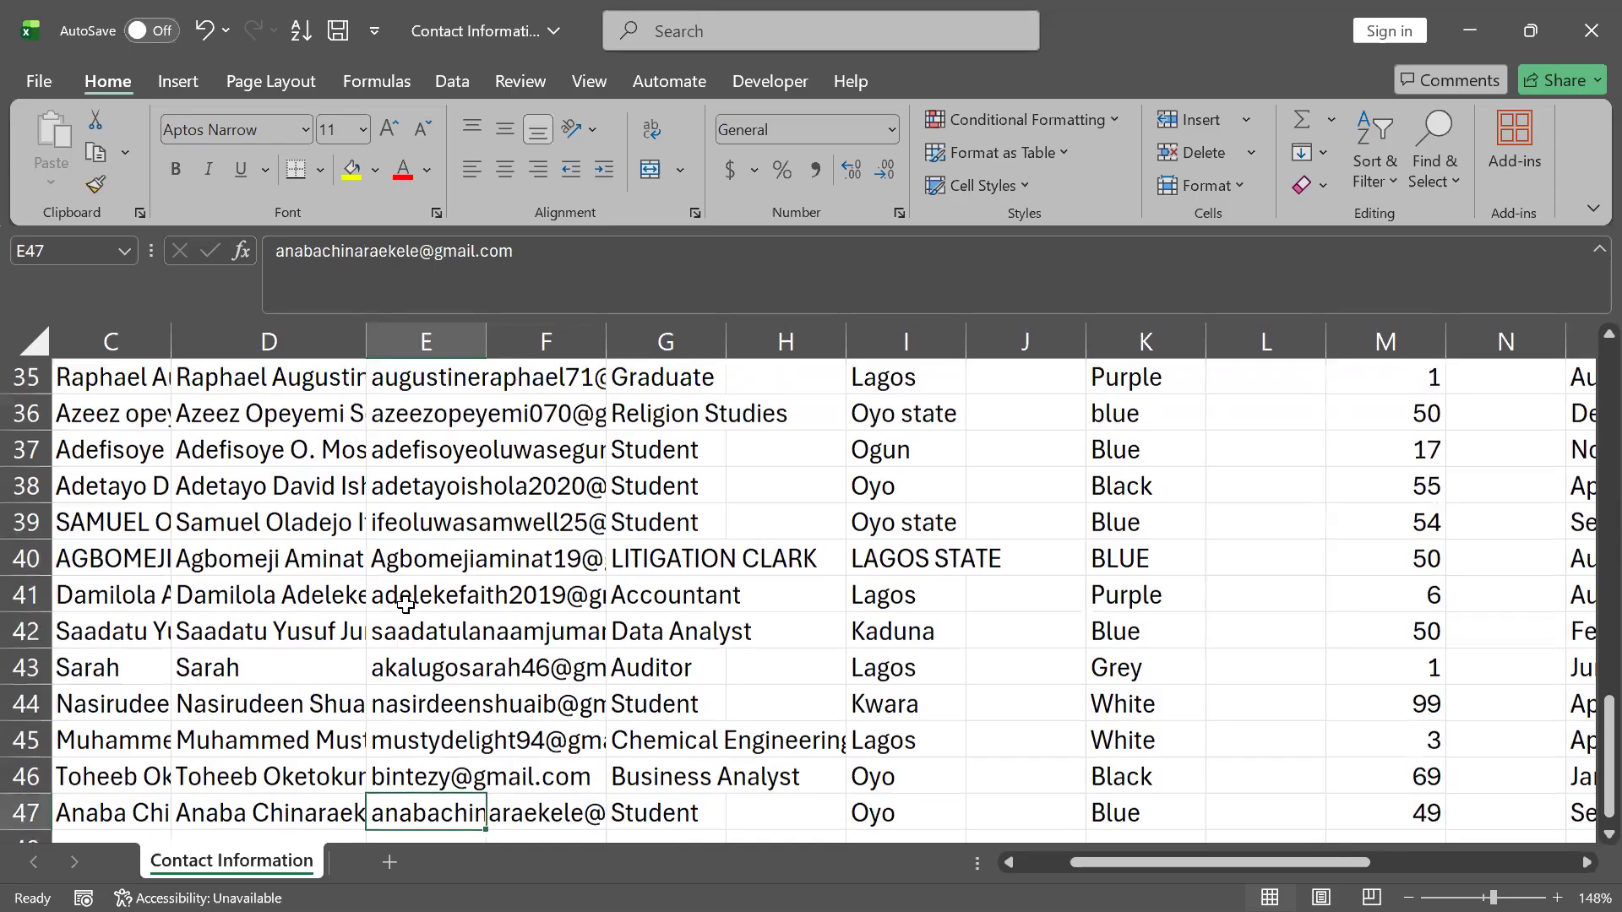
pyautogui.click(385, 597)
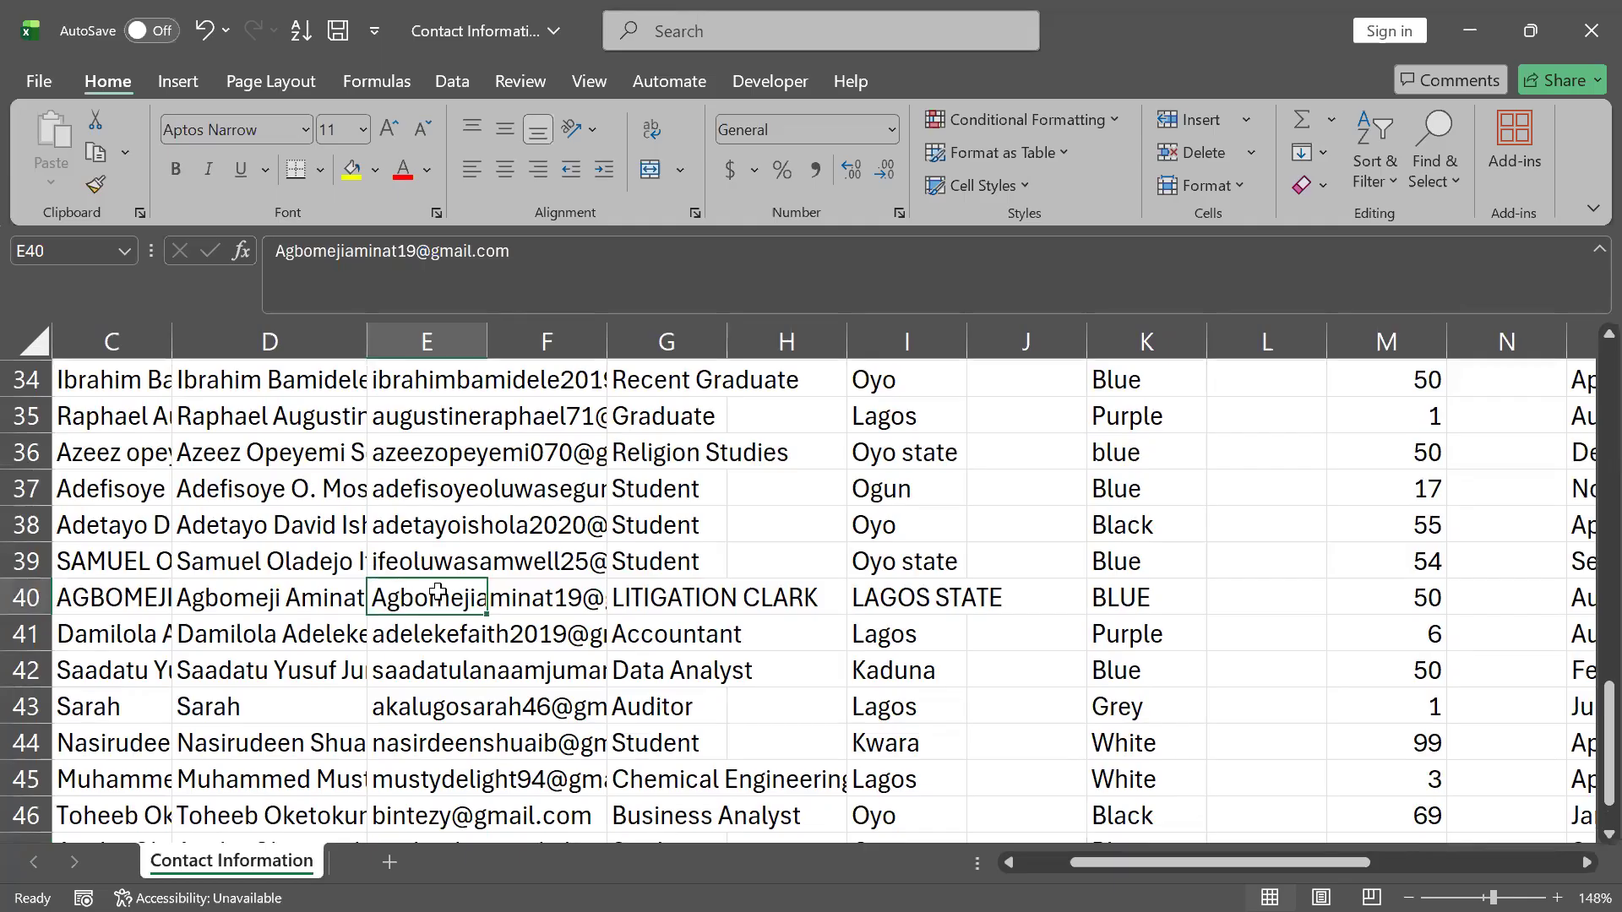
pyautogui.scroll(11, 437, 591)
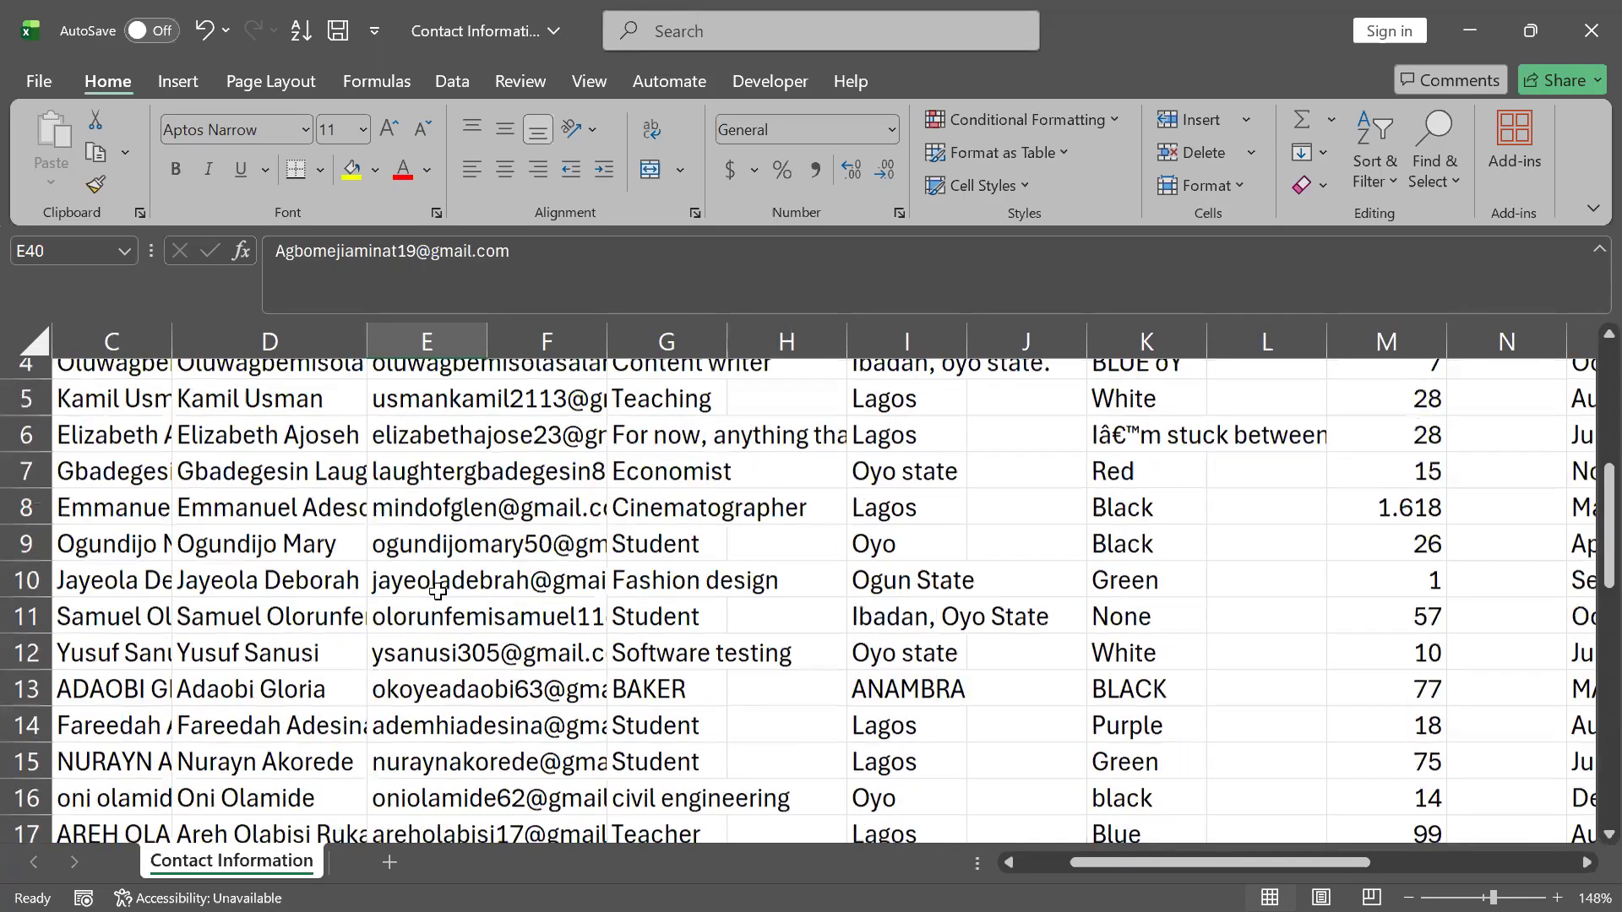
pyautogui.scroll(1, 437, 592)
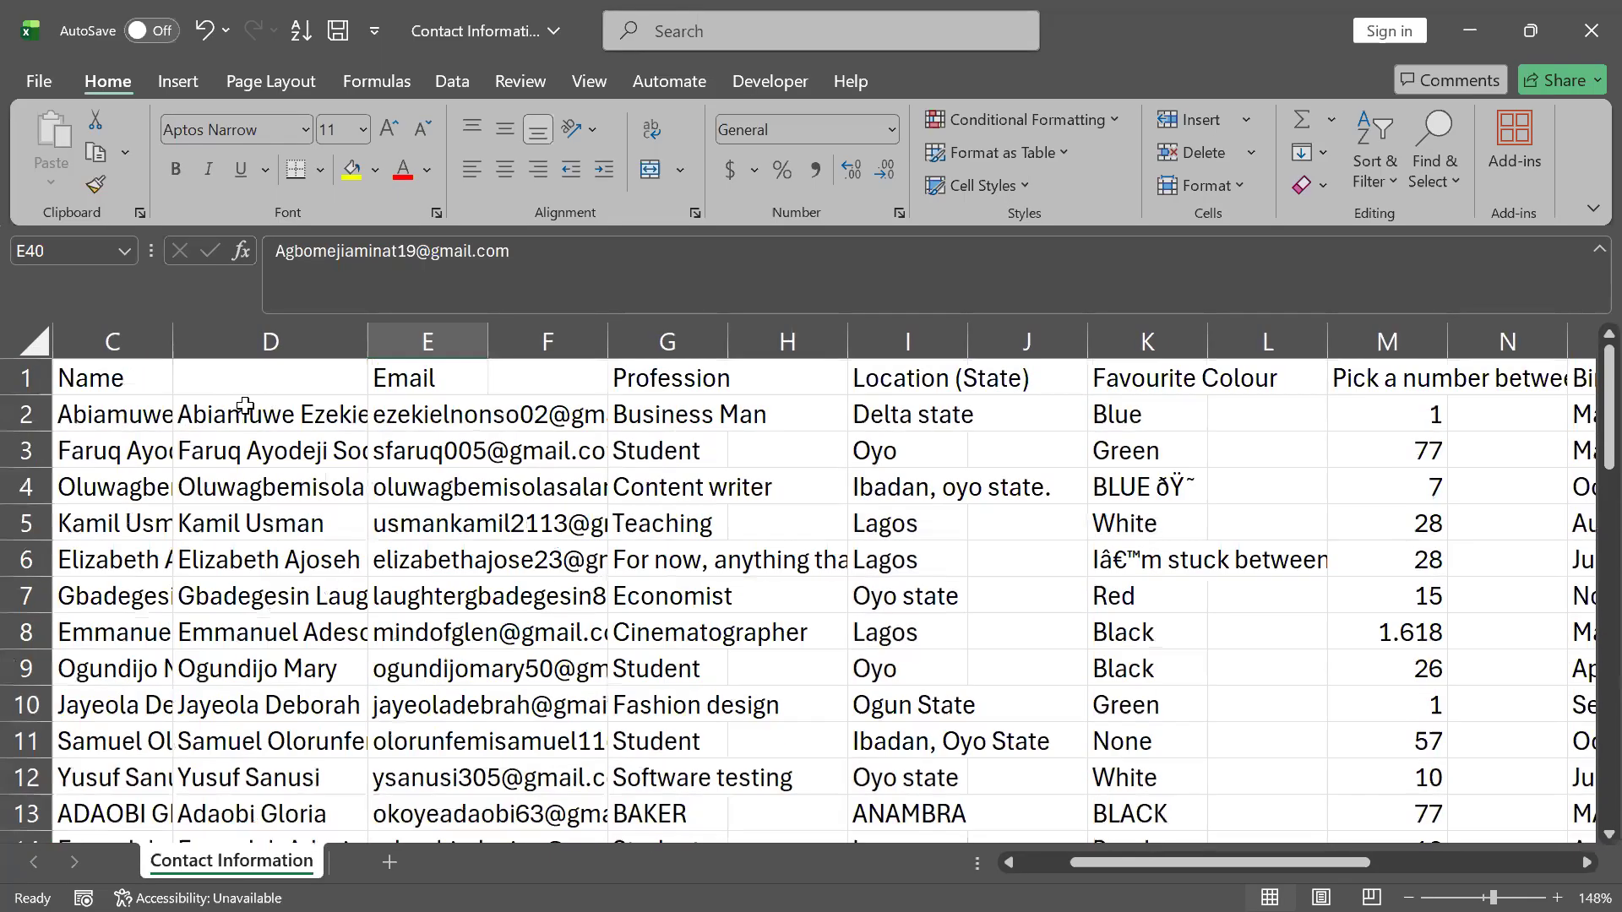
# - Start a PROPER formula in cell F2 that references the first email entry in E2
pyautogui.click(571, 415)
pyautogui.write('=')
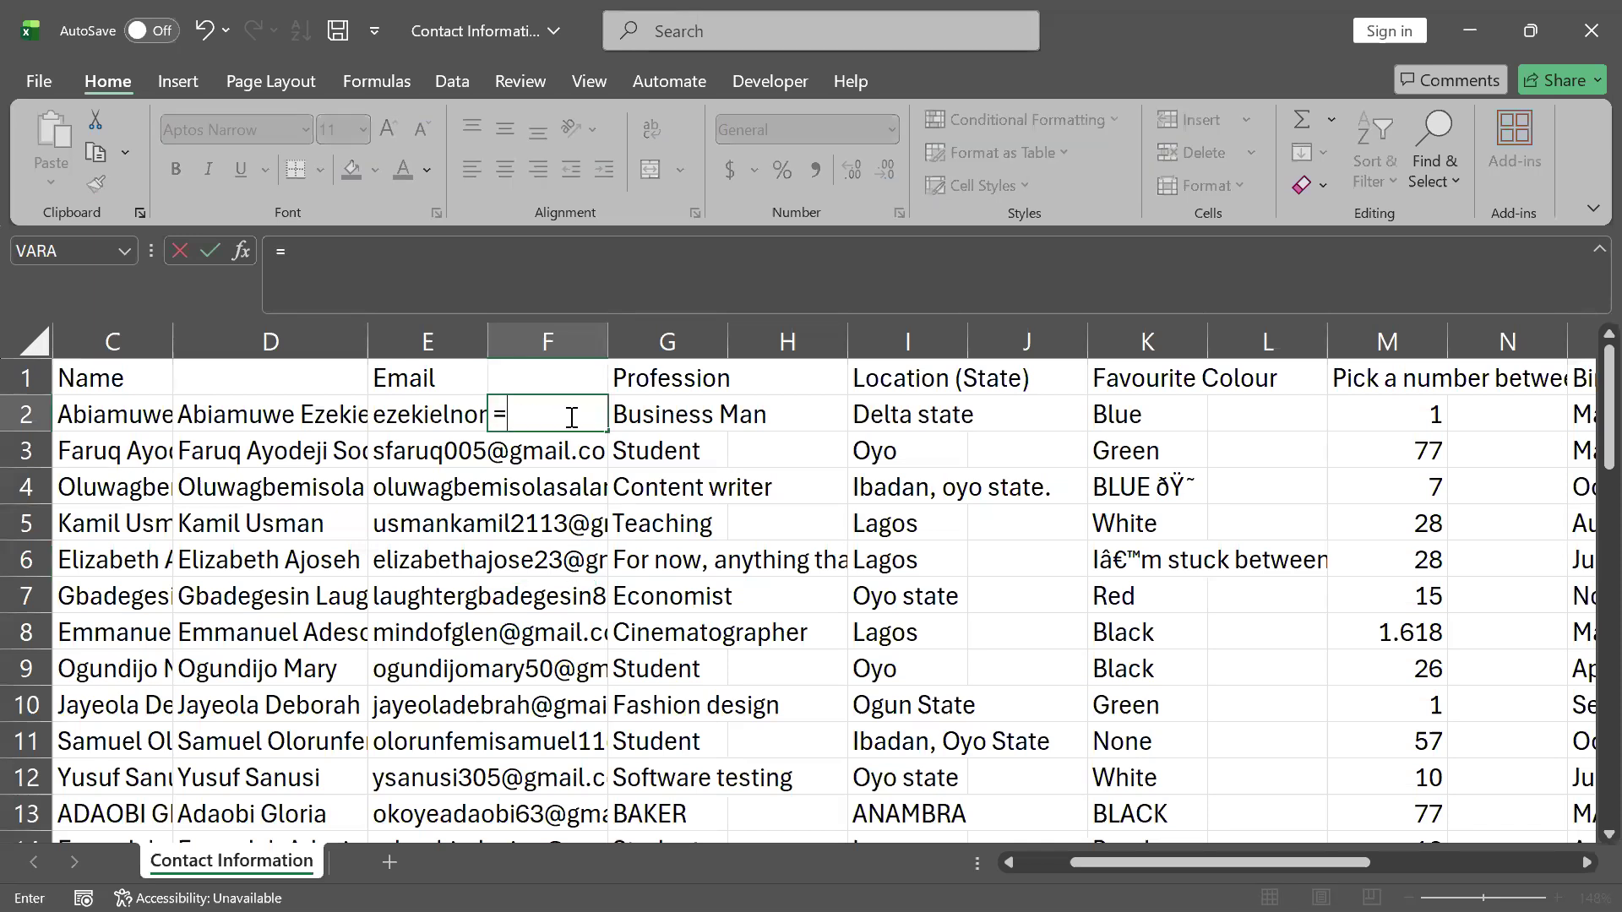
pyautogui.write('prop')
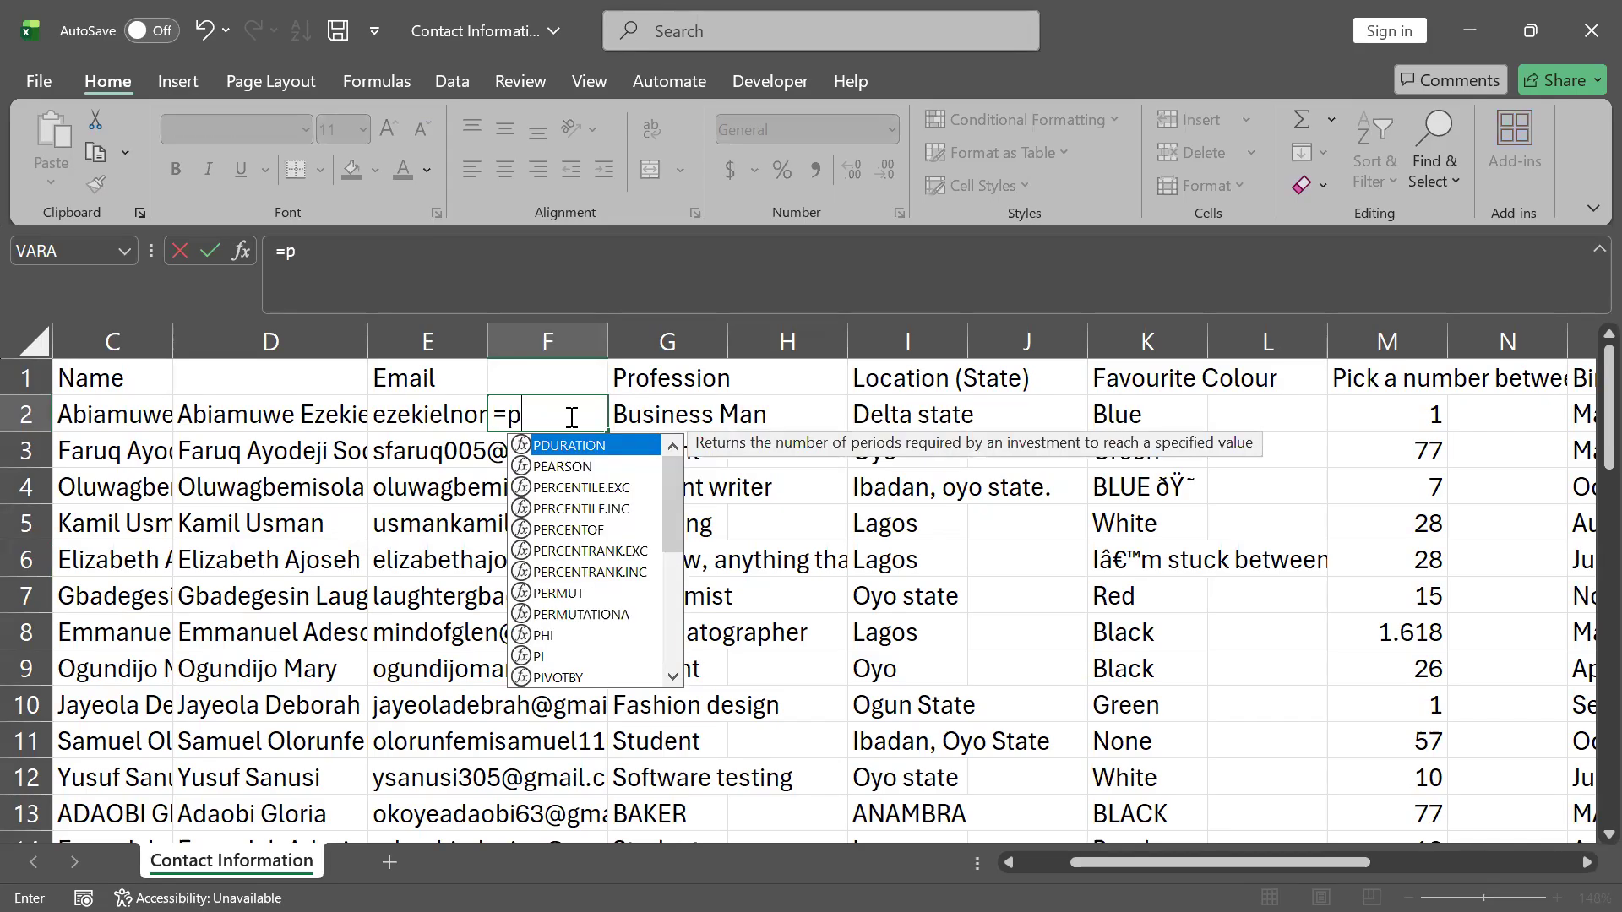
pyautogui.press('Tab')
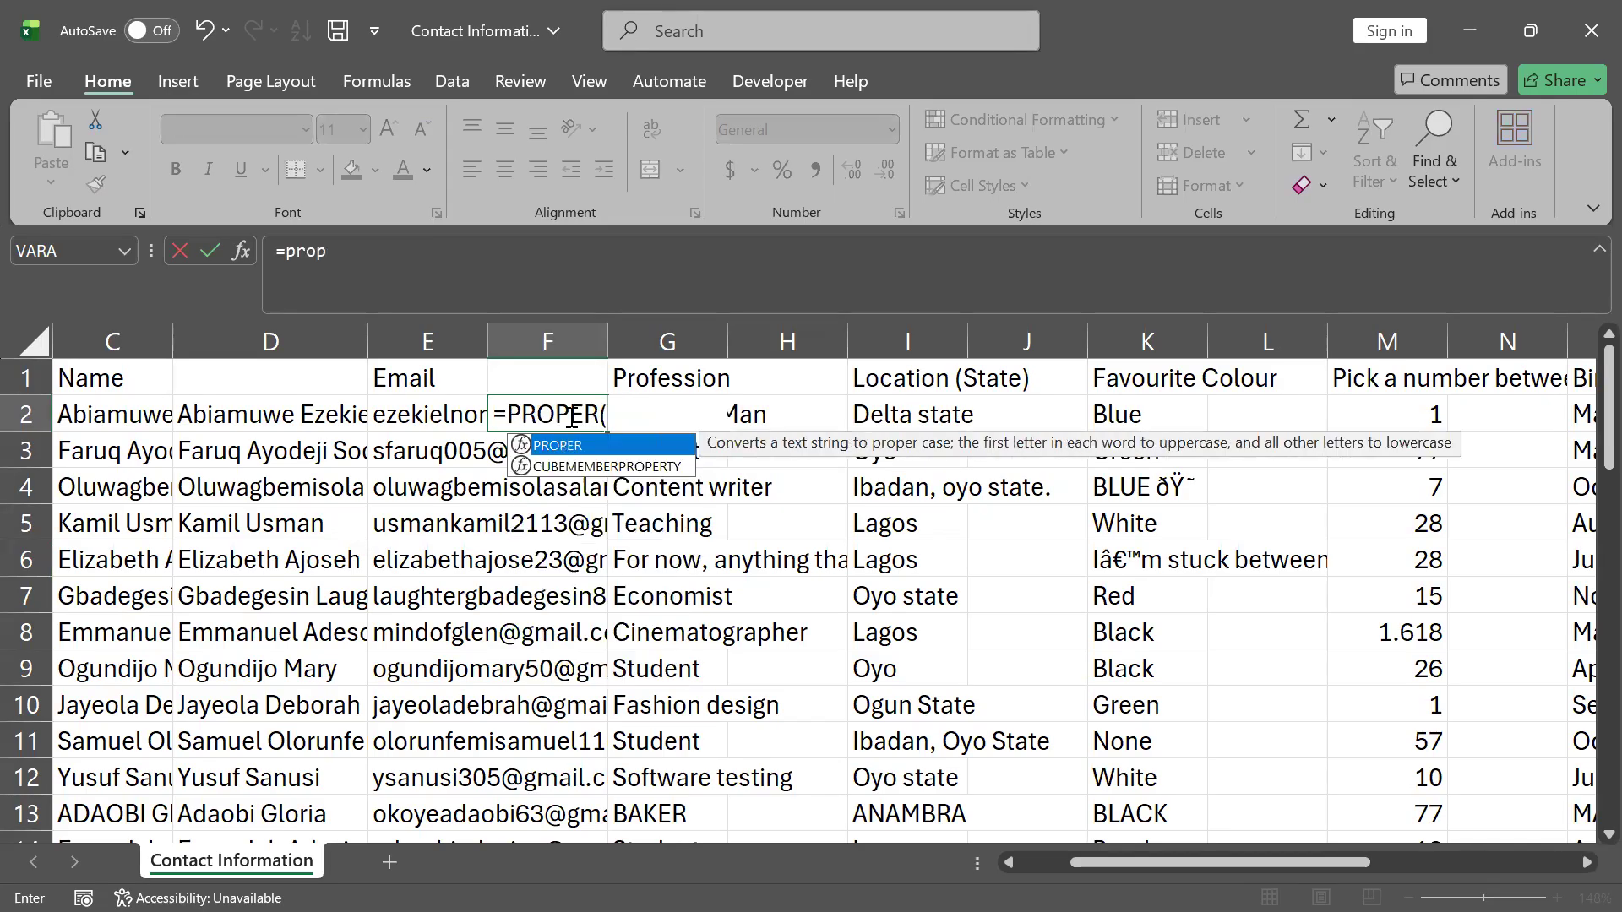
pyautogui.click(454, 418)
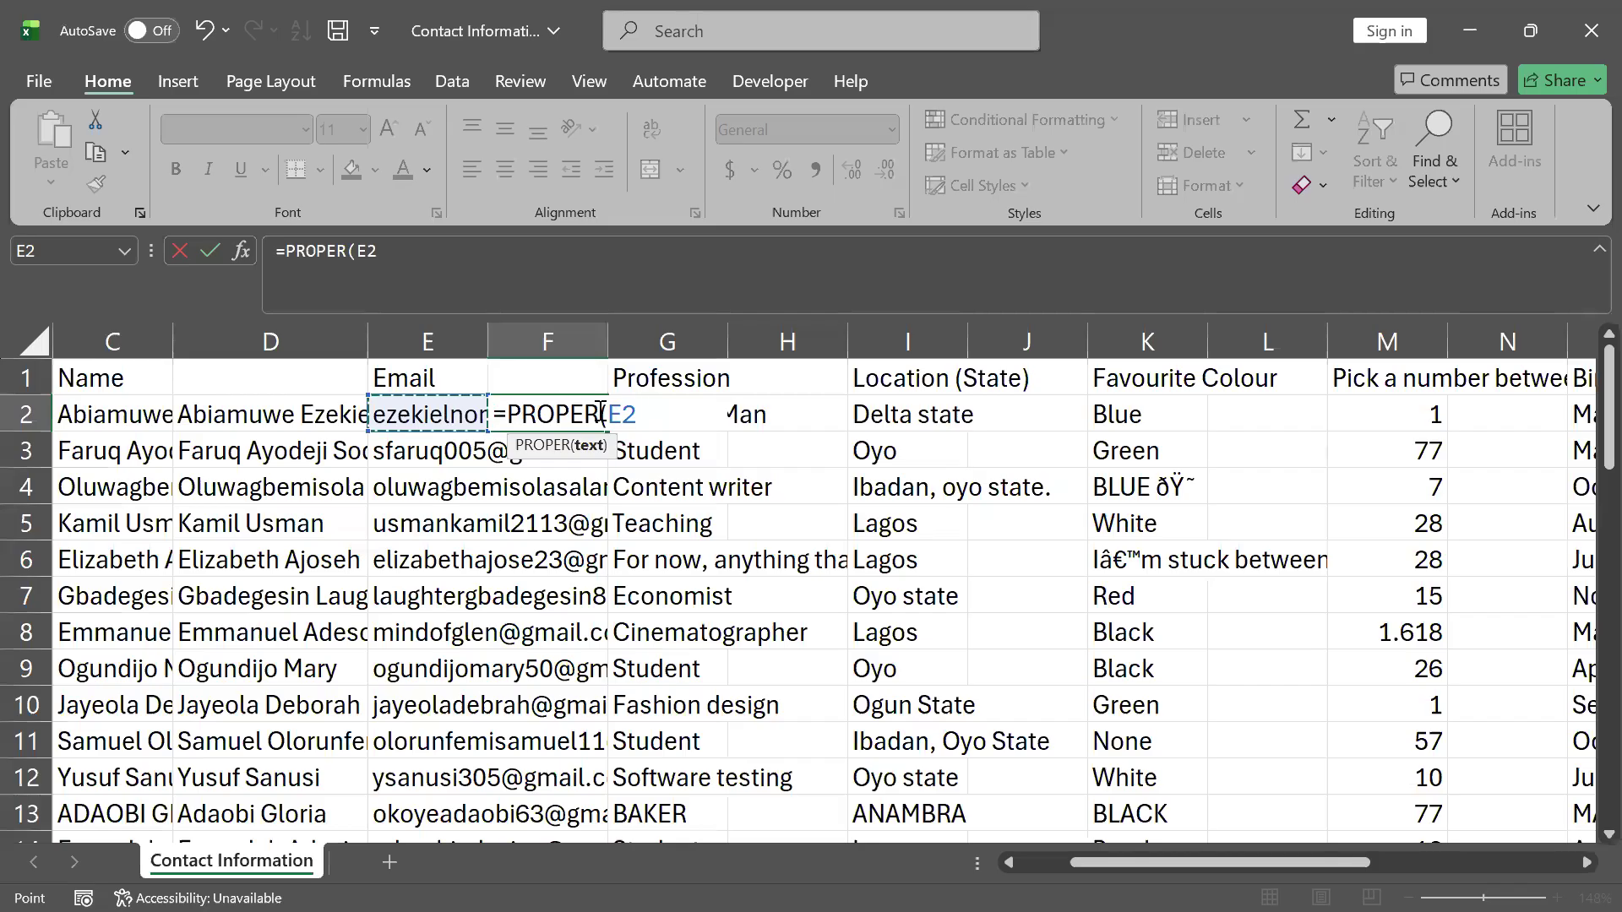
# - Replace PROPER with LOWER in F2 so the formula is =LOWER(E2), and enter it
pyautogui.doubleClick(532, 415)
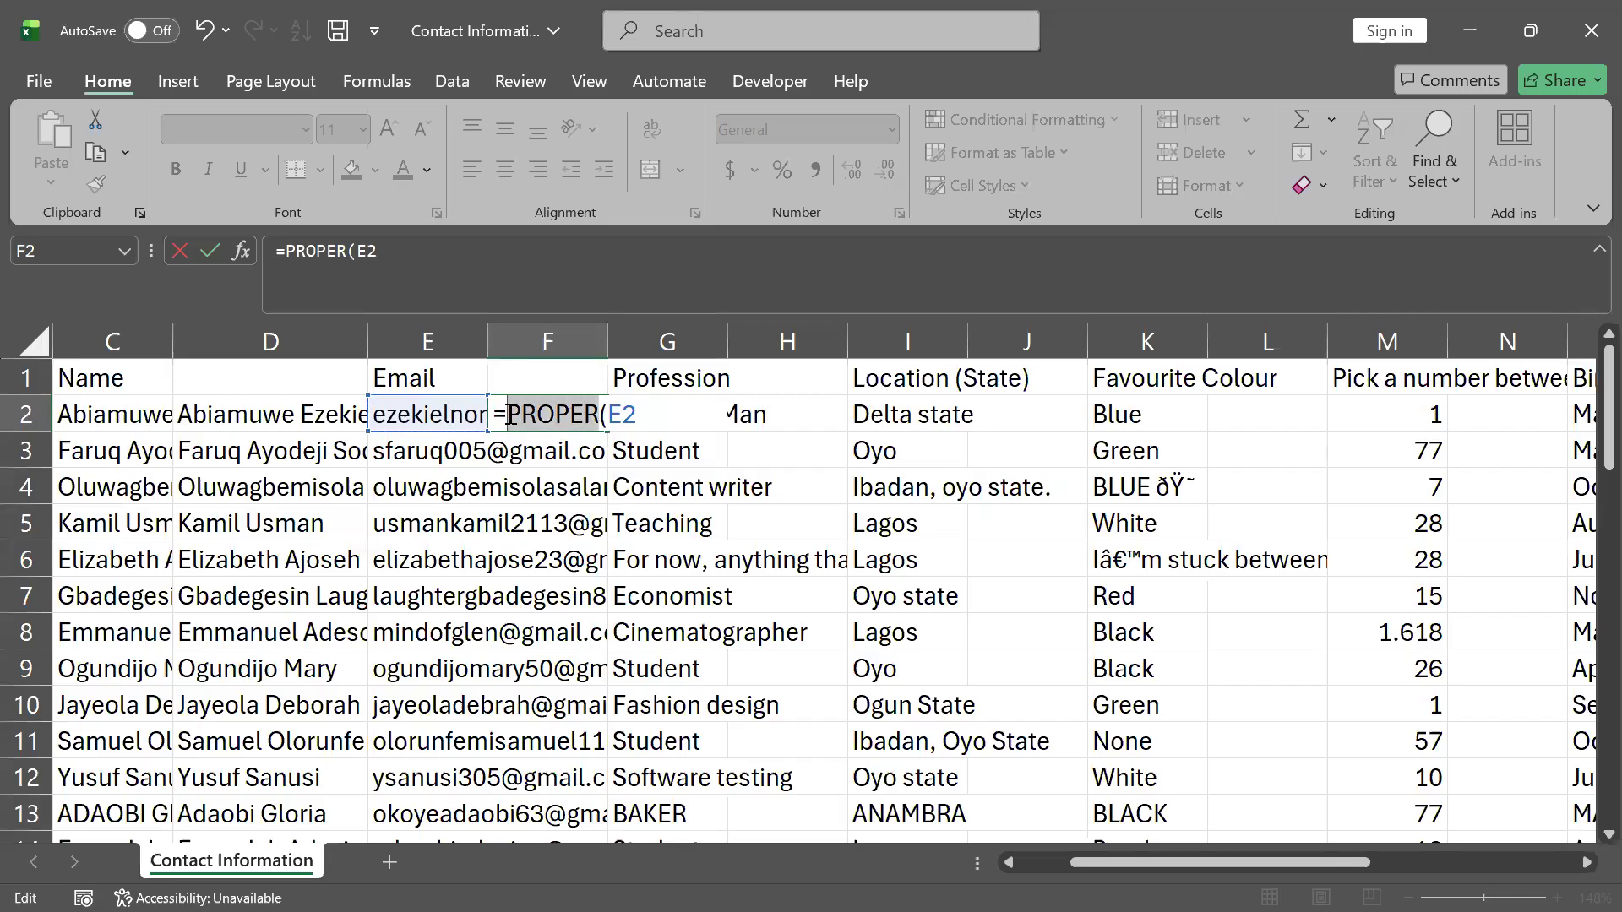
pyautogui.press('BackSpace')
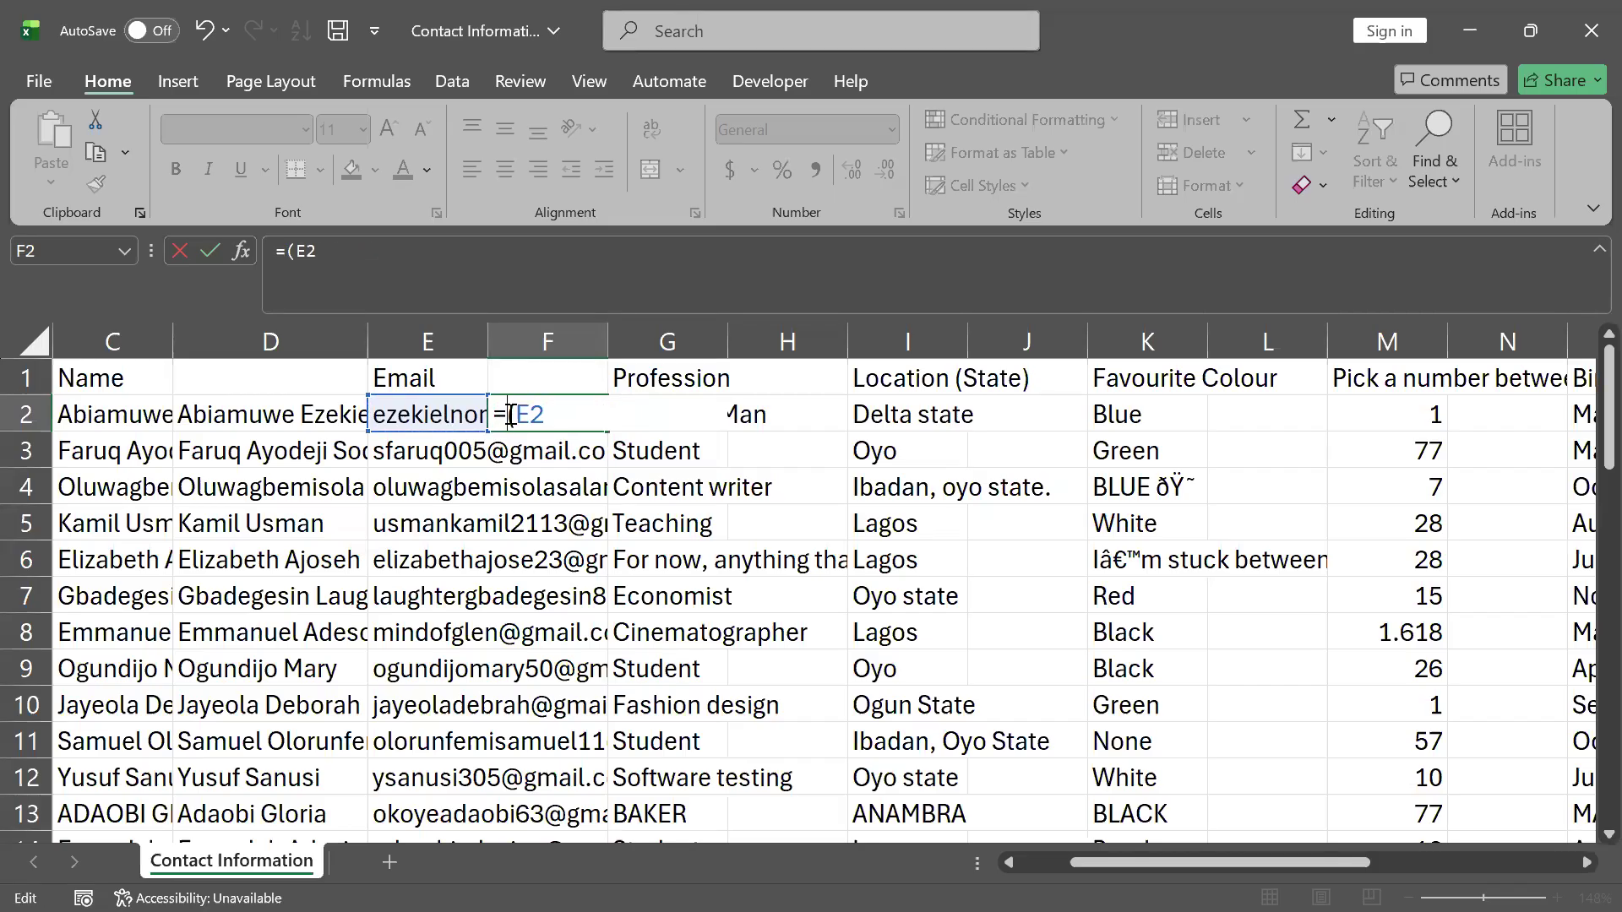
pyautogui.write('low')
pyautogui.write('er')
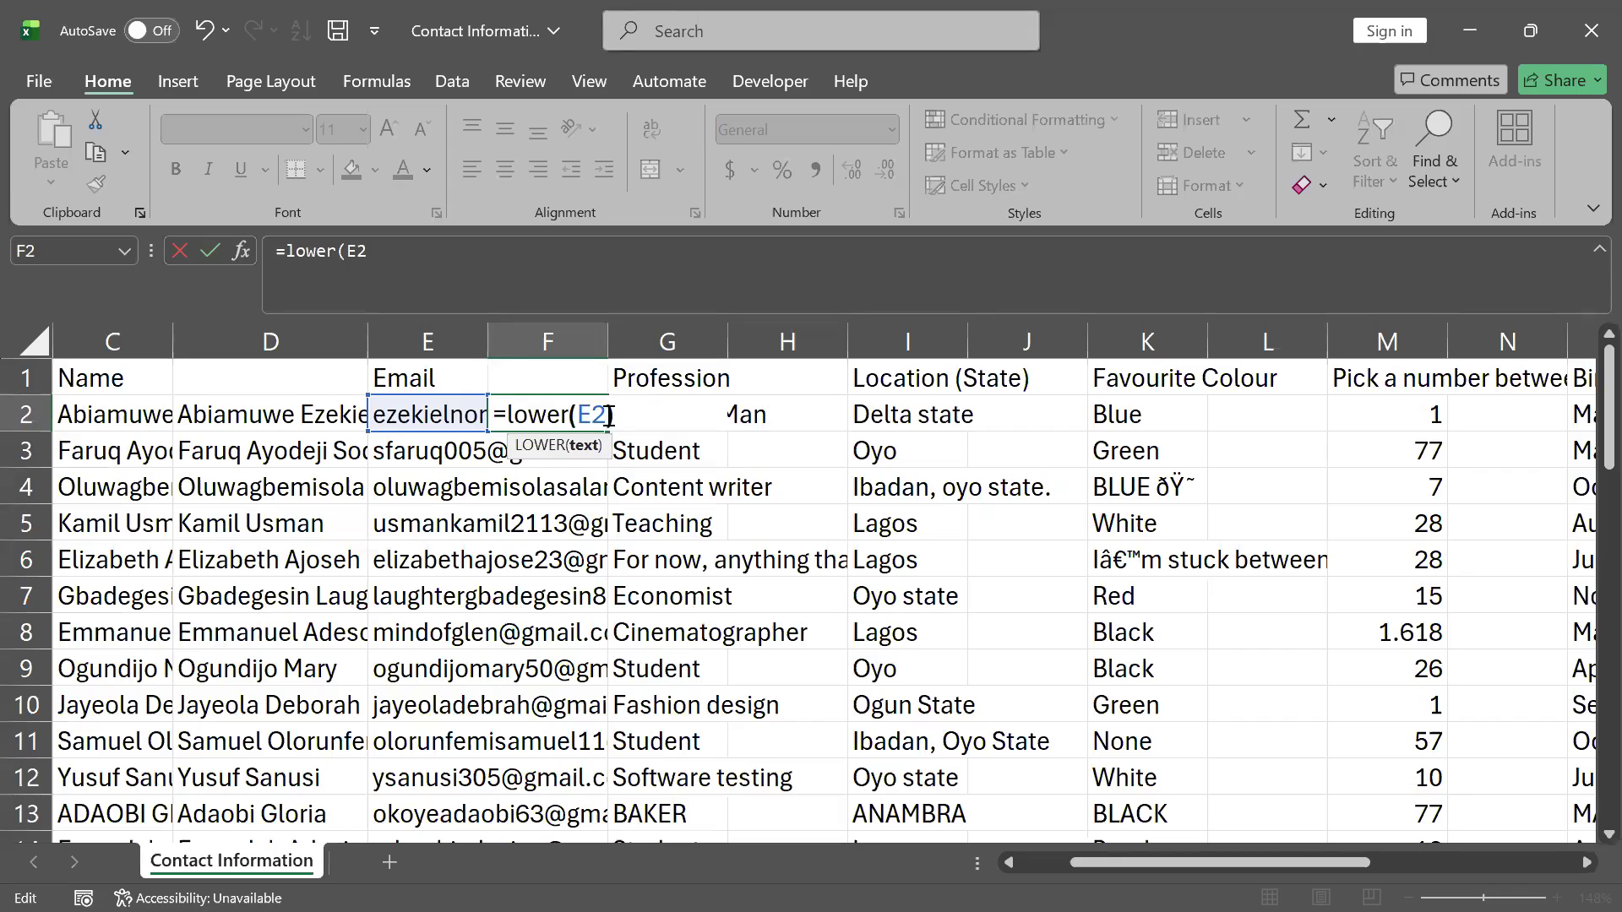
pyautogui.press('Return')
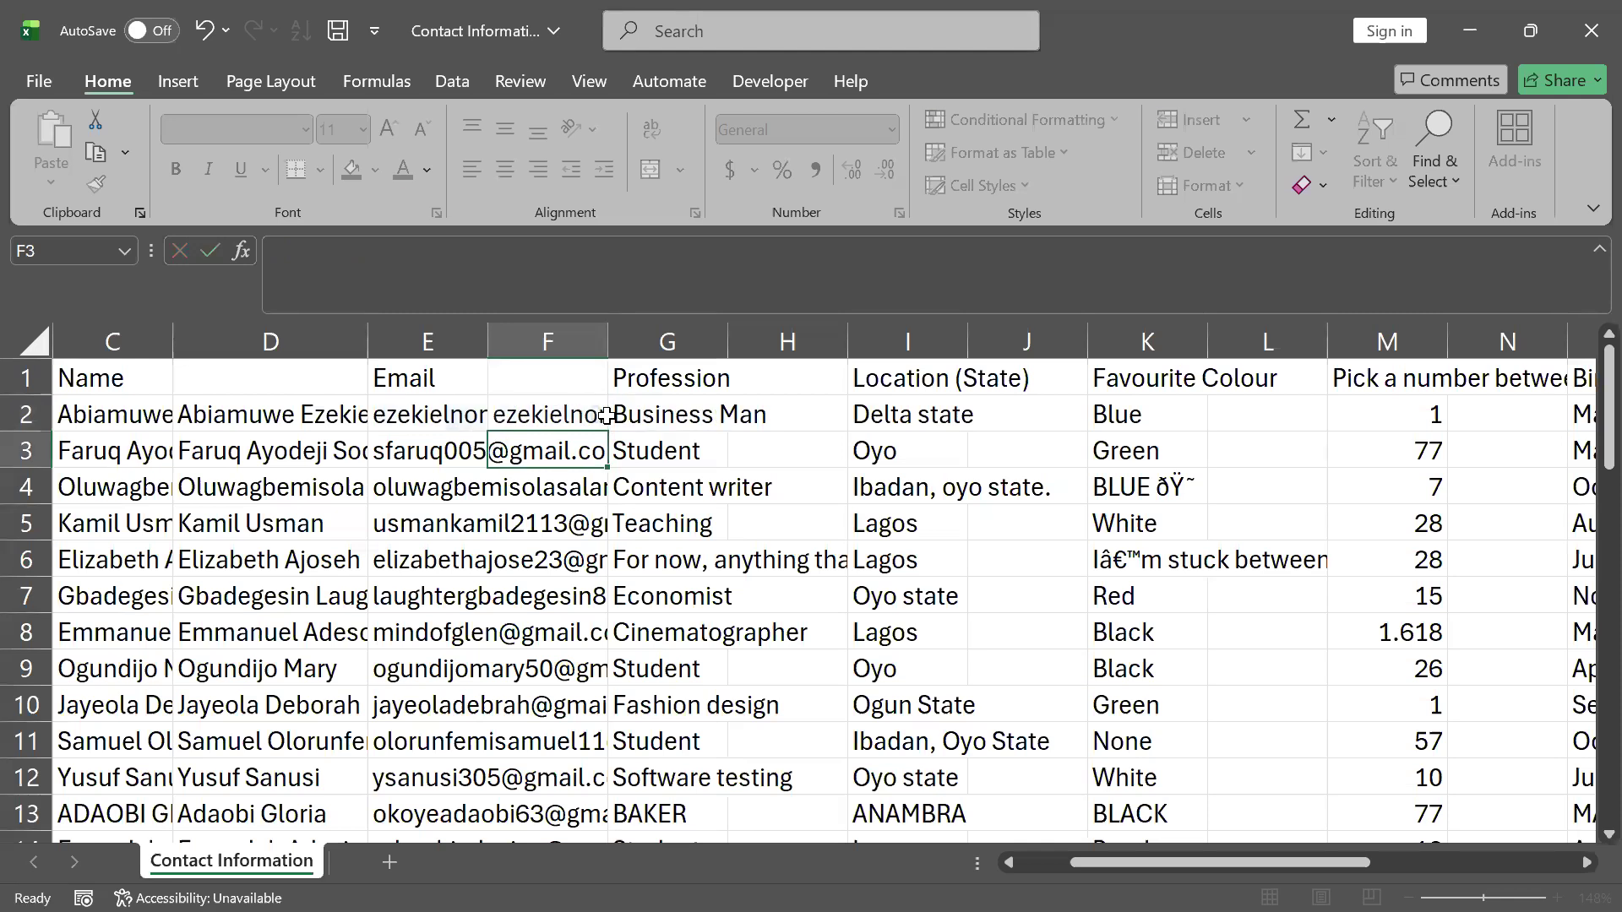
# - Fill the LOWER formula from F2 down column F to the last email record in row 47
pyautogui.click(582, 412)
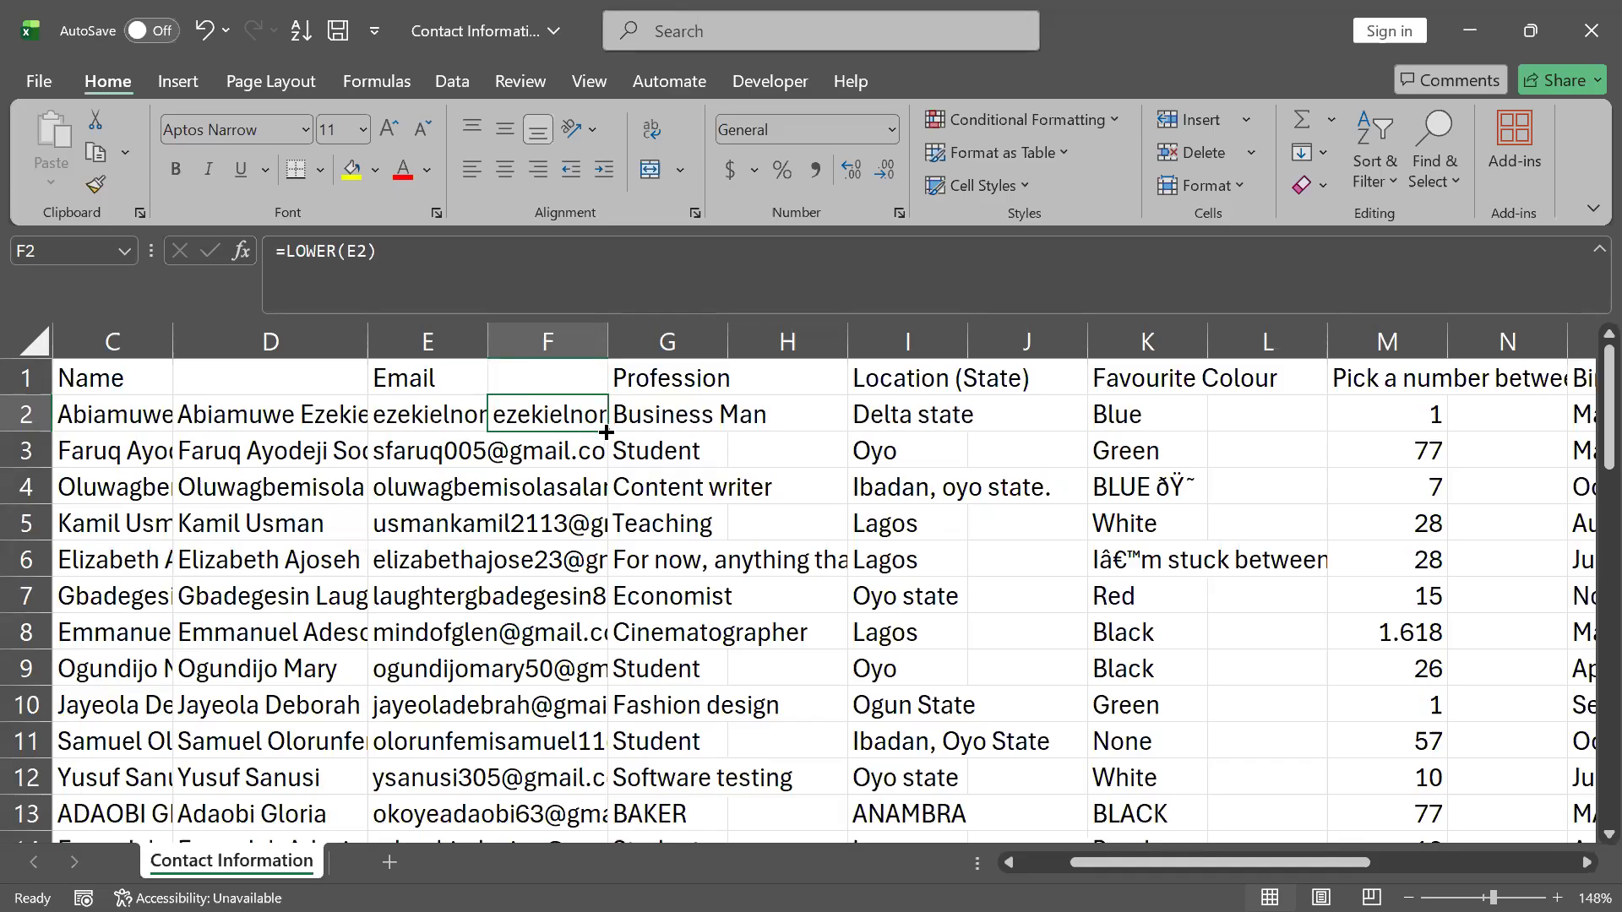
pyautogui.doubleClick(606, 433)
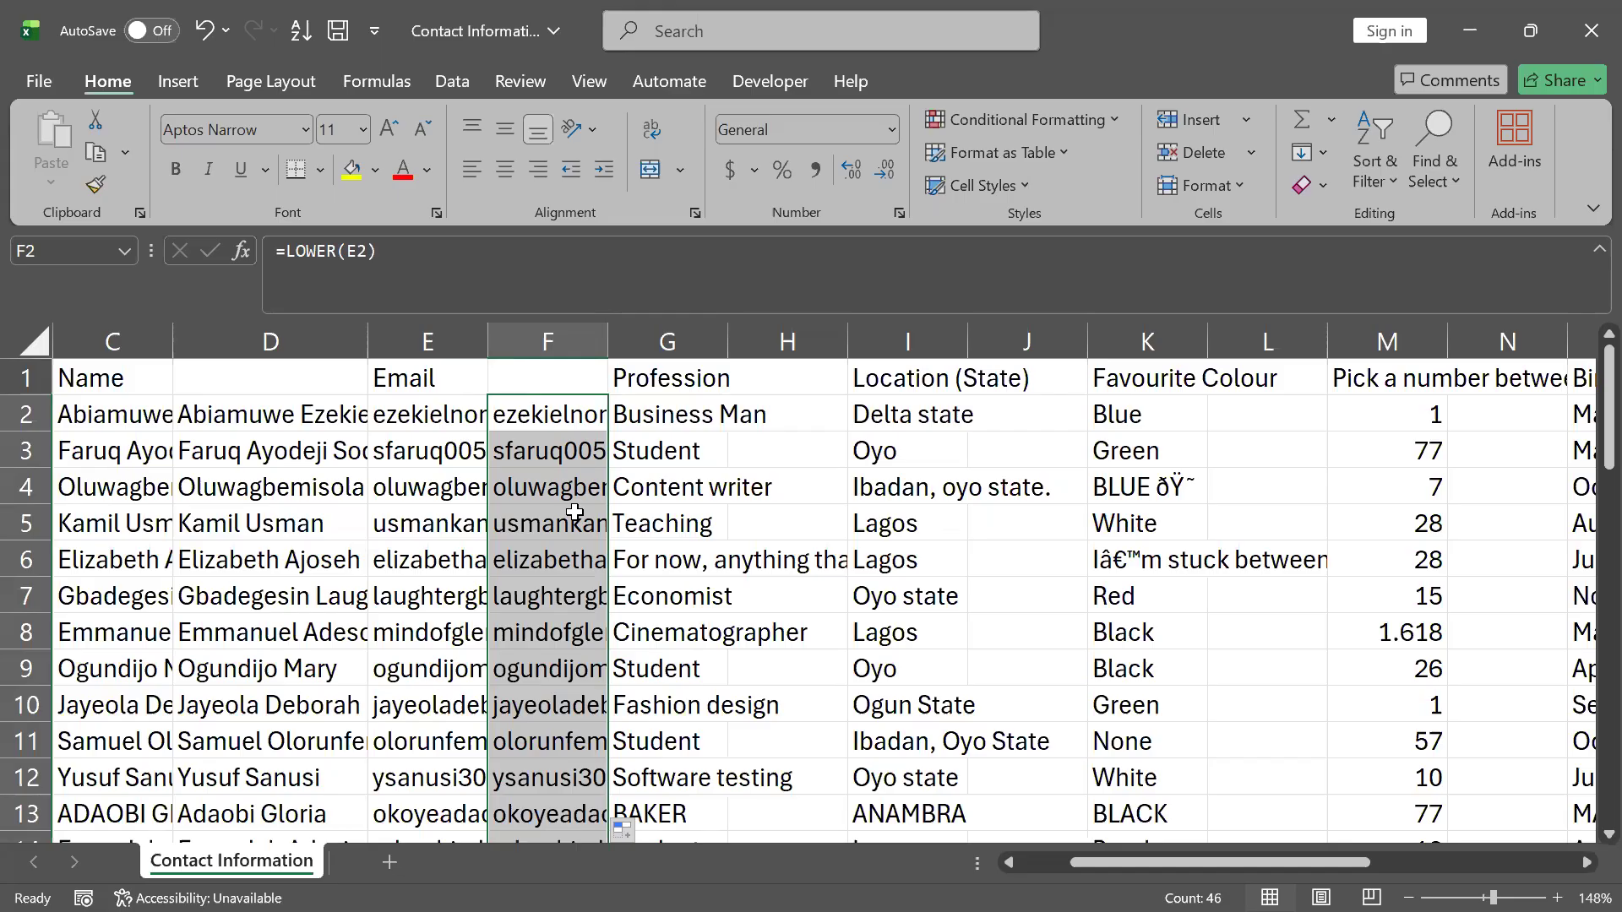
pyautogui.click(575, 408)
pyautogui.moveTo(608, 430)
pyautogui.mouseDown()
pyautogui.moveTo(608, 841)
pyautogui.moveTo(562, 541)
pyautogui.moveTo(592, 632)
pyautogui.moveTo(592, 744)
pyautogui.moveTo(592, 712)
pyautogui.mouseUp()
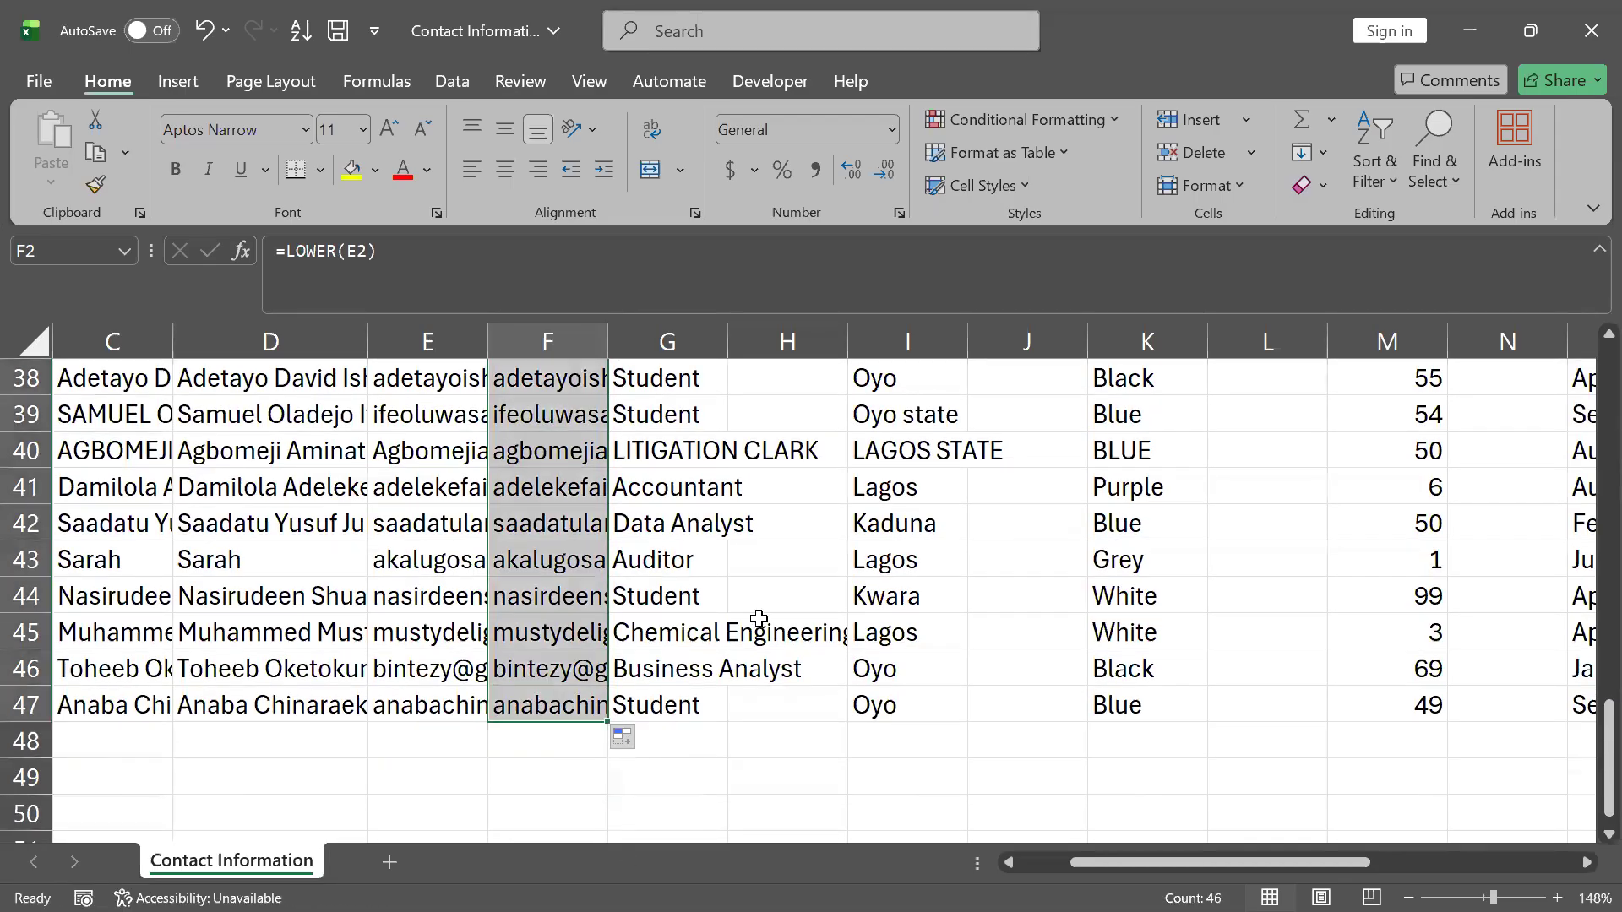
pyautogui.scroll(-13, 759, 618)
pyautogui.scroll(20, 758, 619)
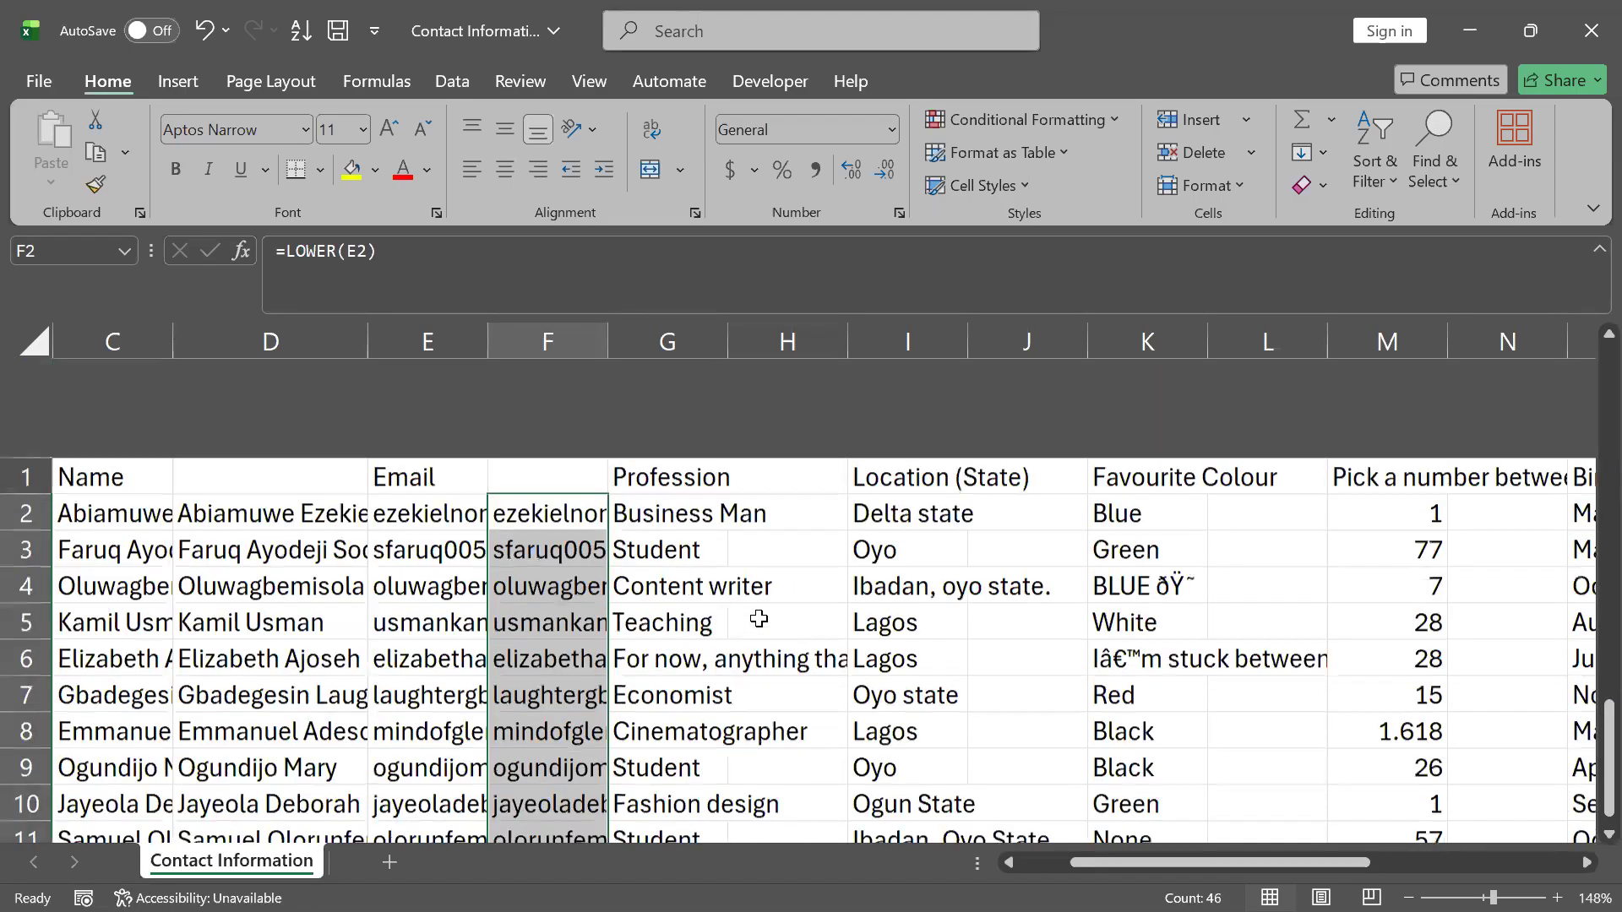
pyautogui.click(543, 423)
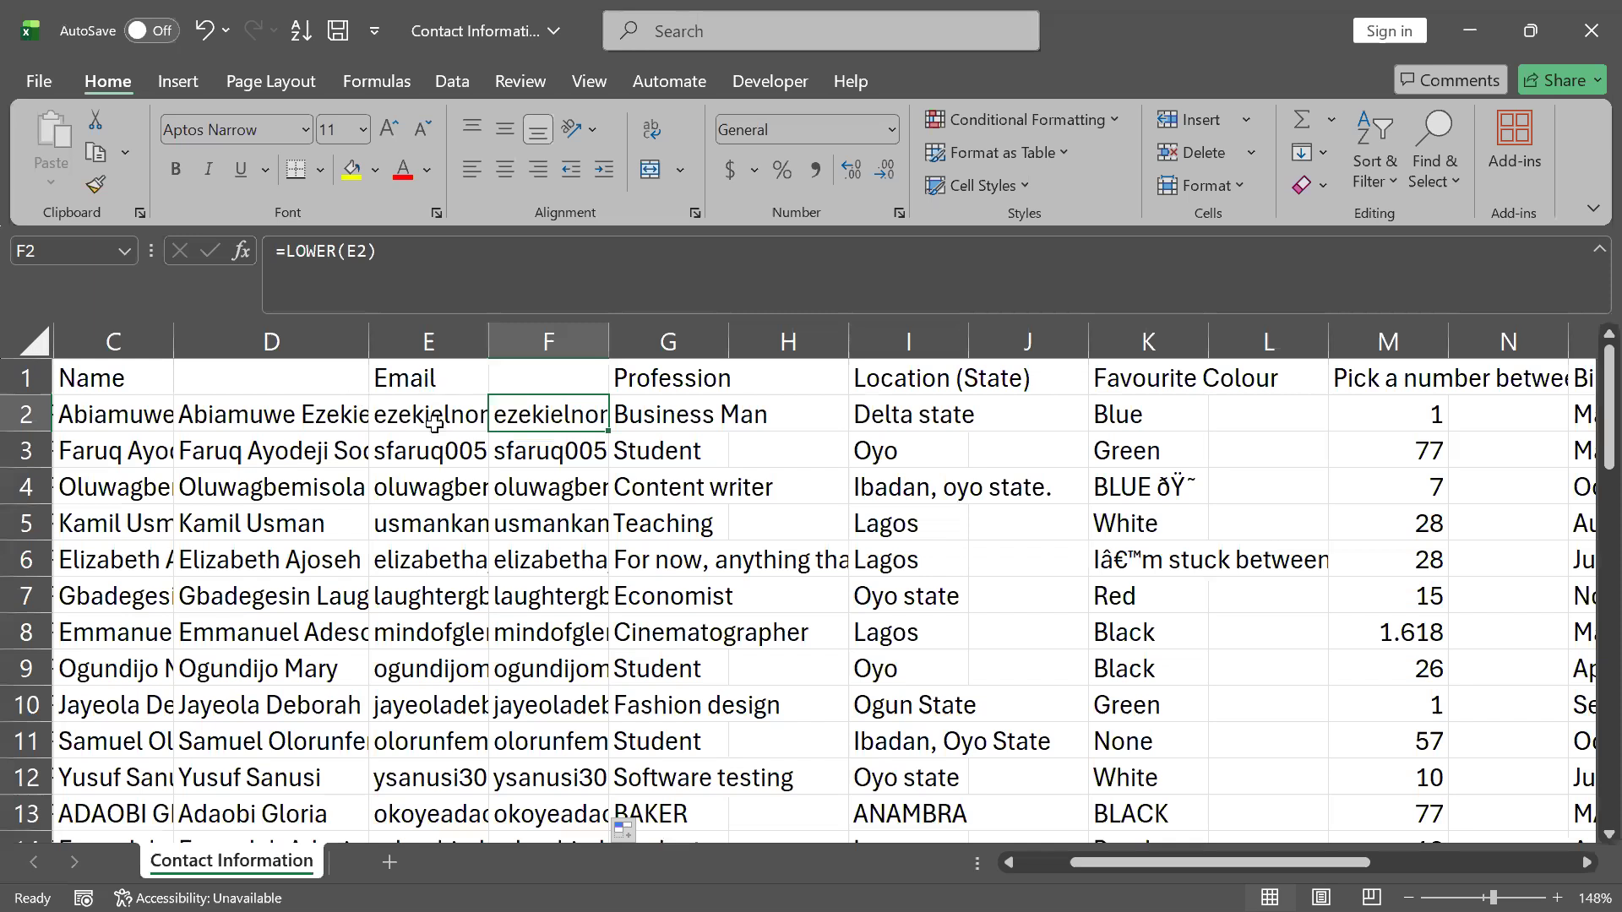
pyautogui.doubleClick(606, 431)
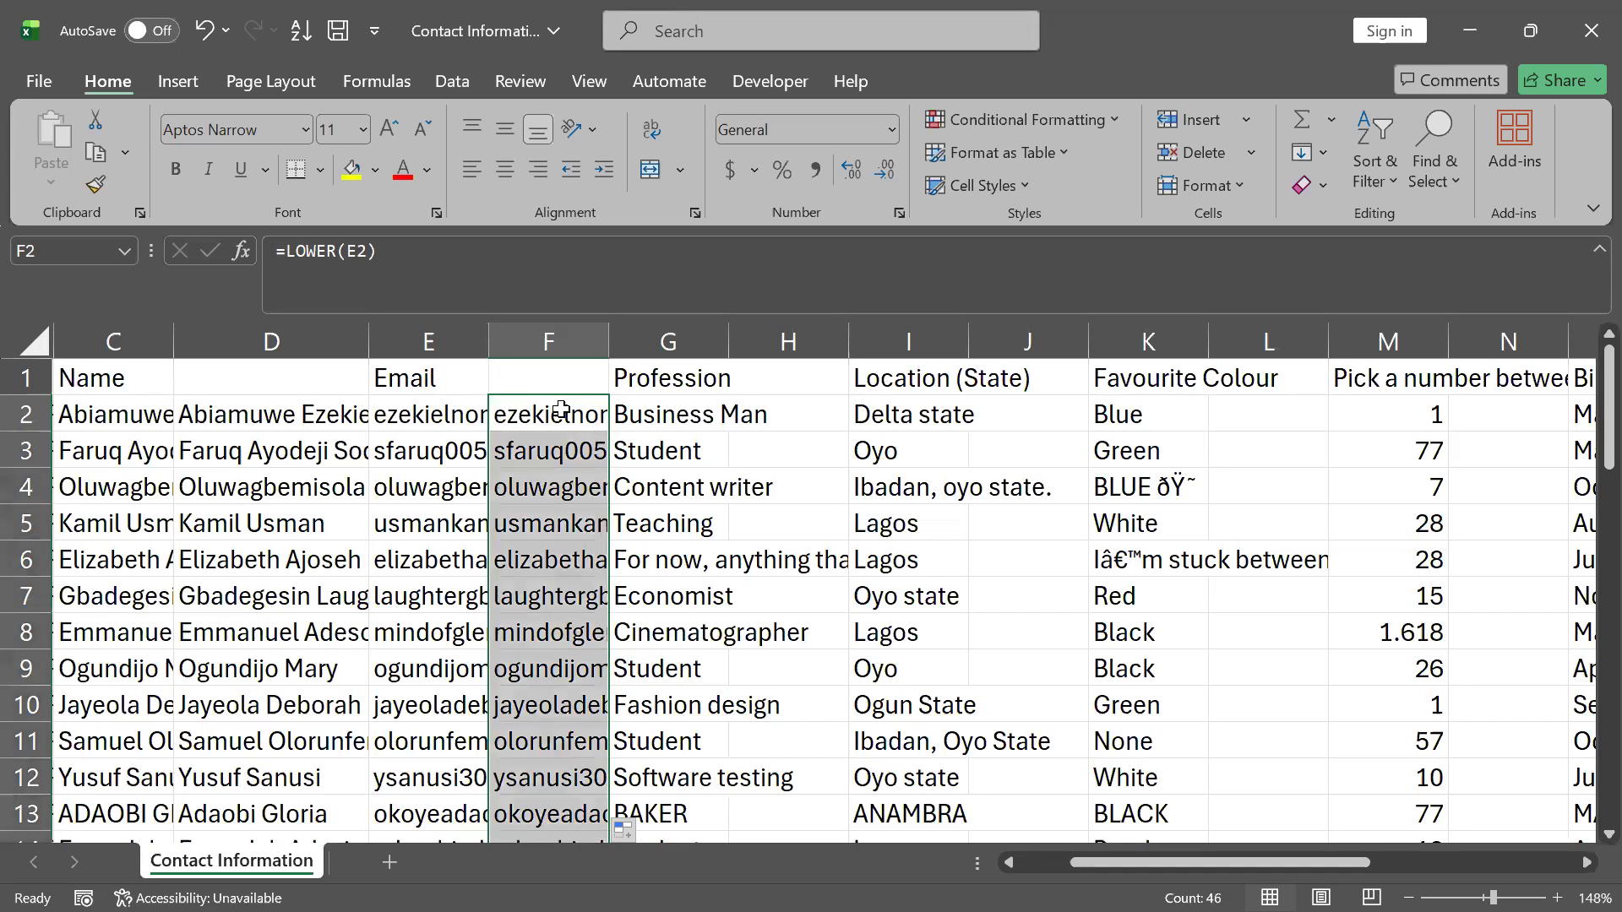
# - Compare the lowercase results in column F with the original emails in column E, especially E20 and F20
pyautogui.scroll(-1, 614, 640)
pyautogui.scroll(-4, 614, 639)
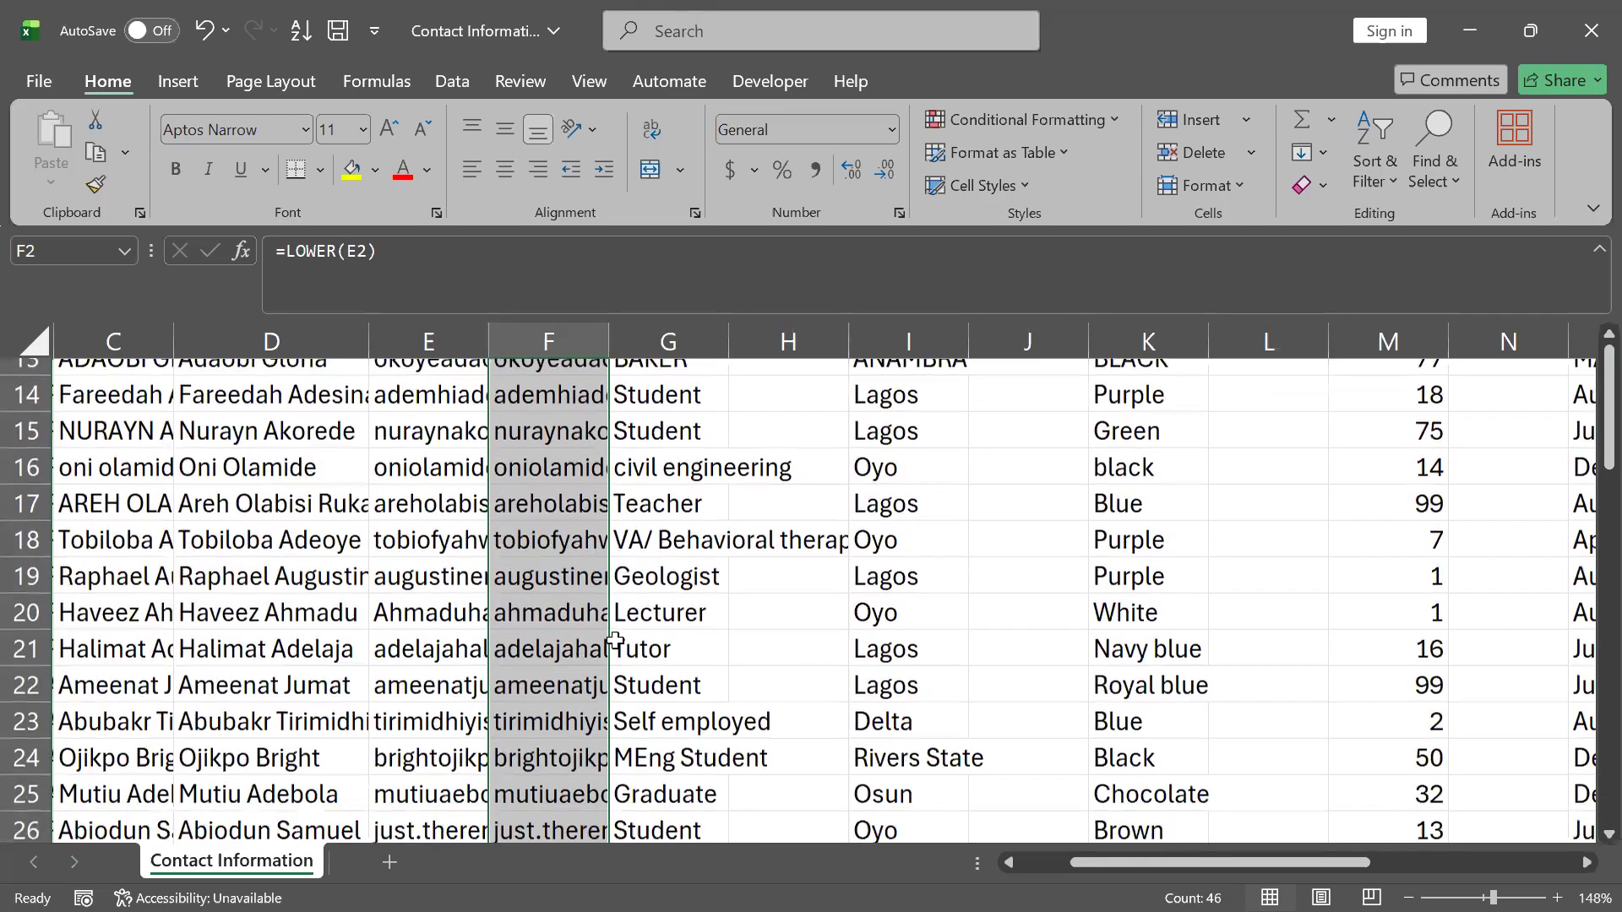
pyautogui.click(522, 555)
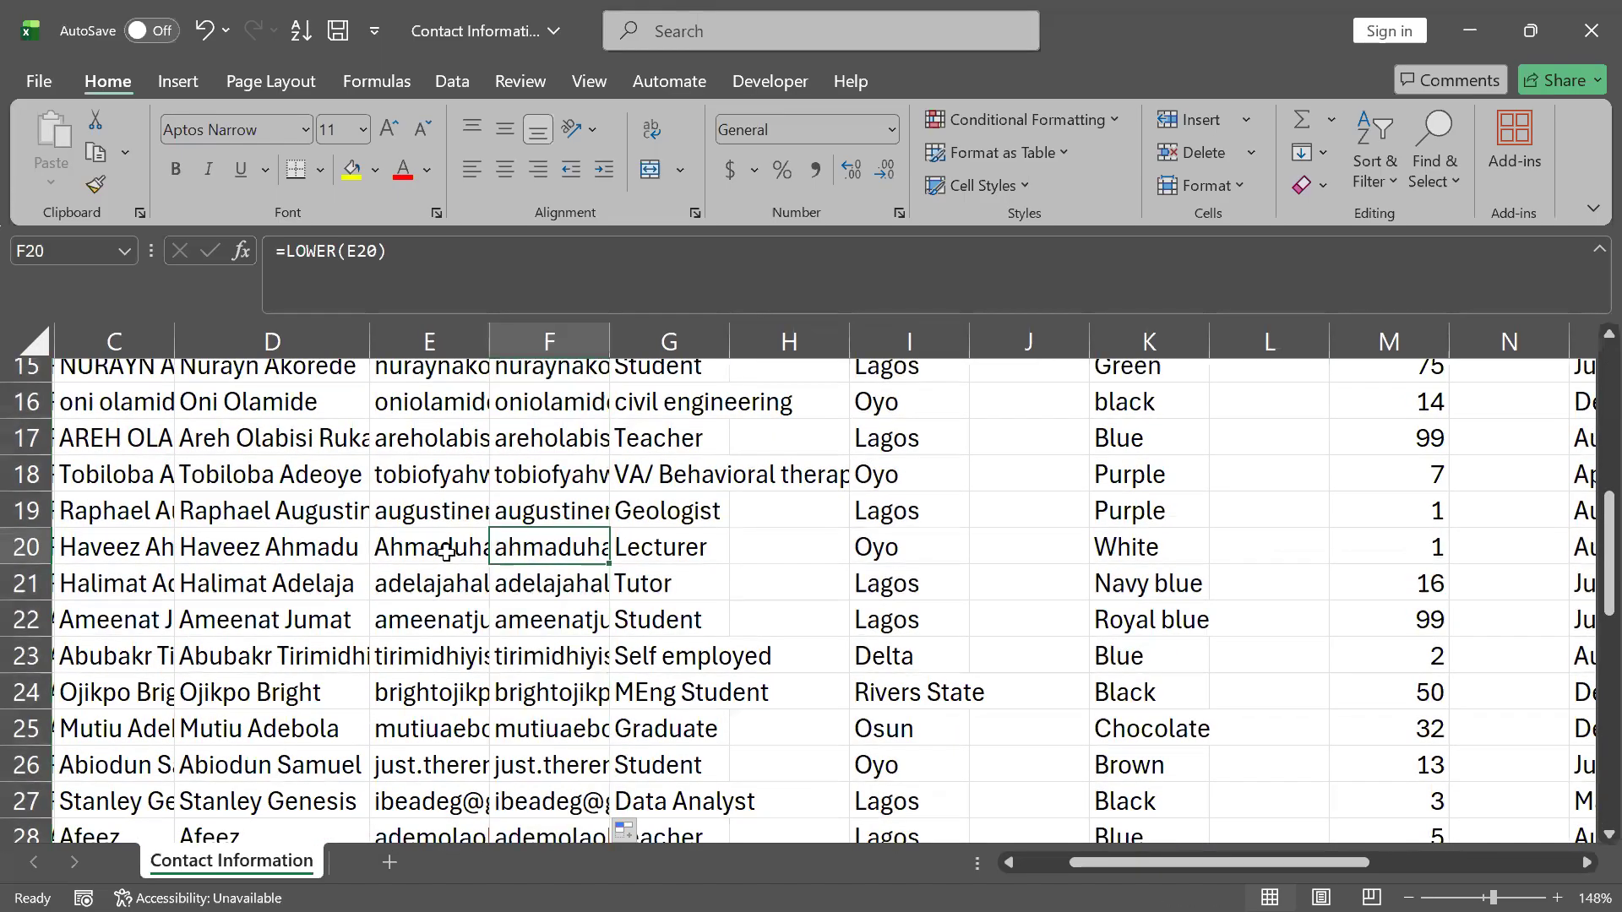
pyautogui.click(393, 549)
pyautogui.click(522, 550)
pyautogui.scroll(-3, 557, 545)
pyautogui.scroll(1, 600, 550)
pyautogui.scroll(8, 600, 551)
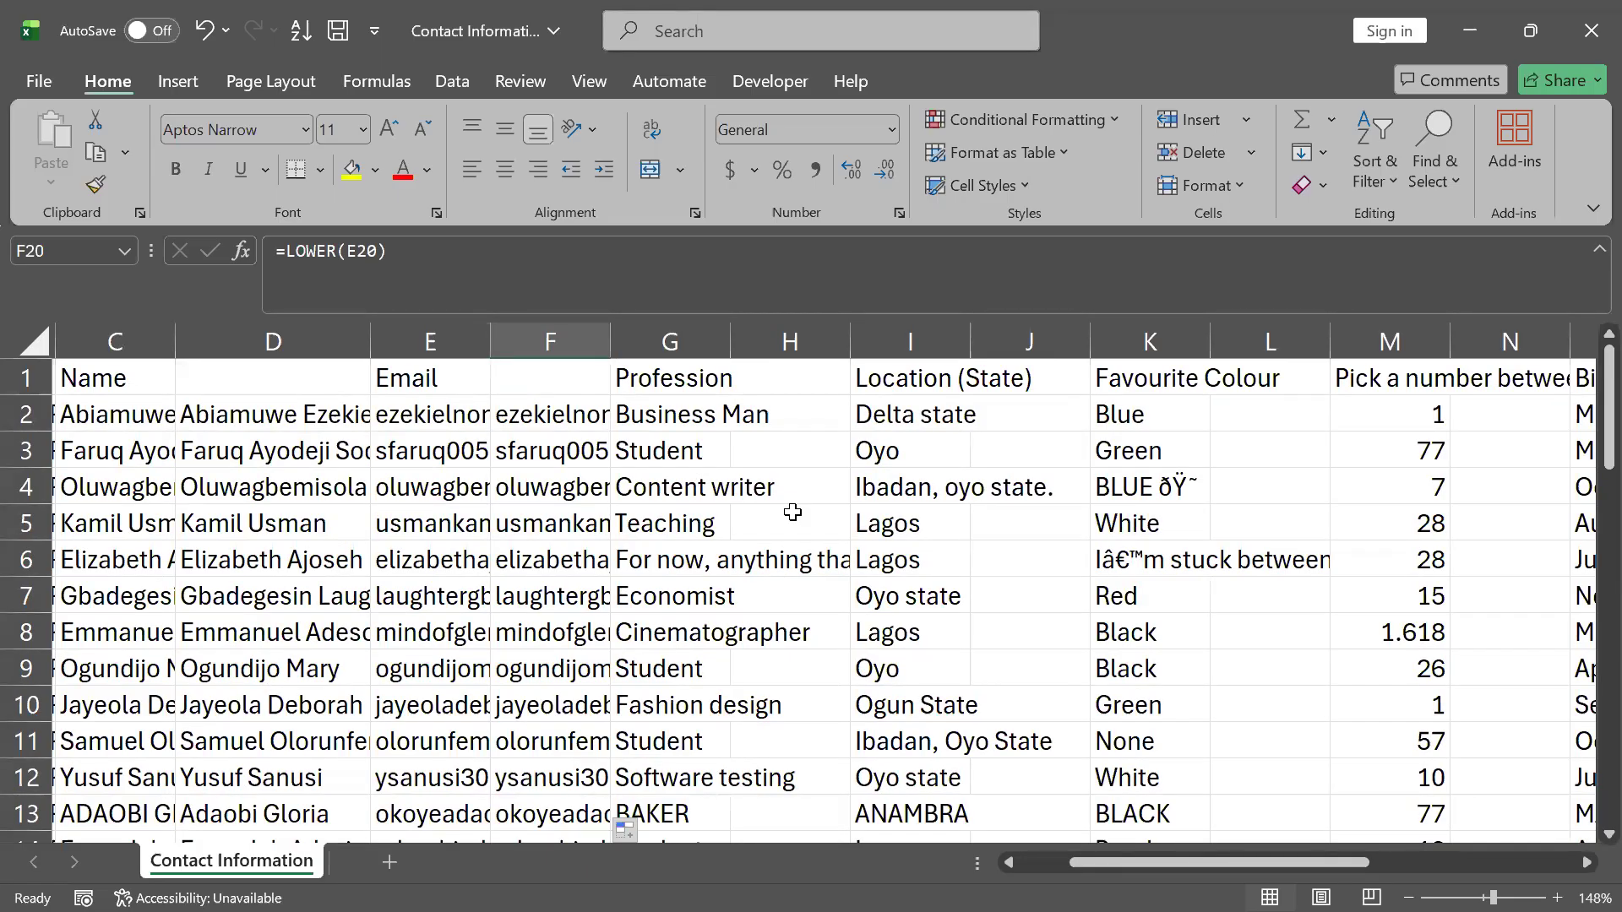
# - Inspect the garbled characters at the start of the Favourite Colour entry in K6, without editing it
pyautogui.click(1124, 557)
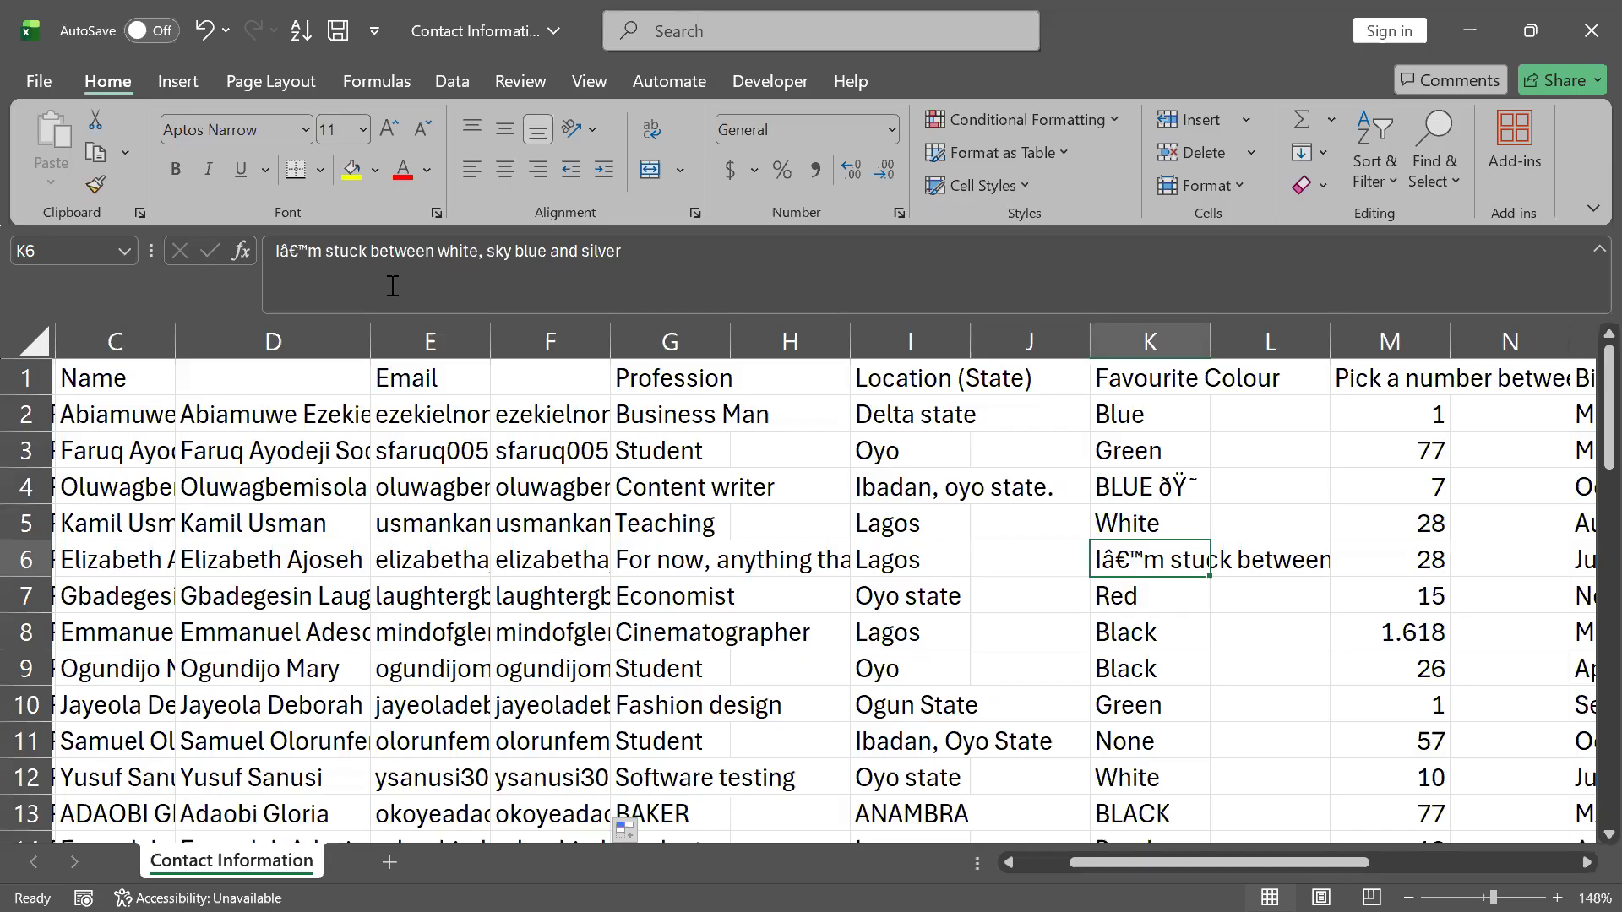
pyautogui.moveTo(308, 251); pyautogui.dragTo(282, 252)
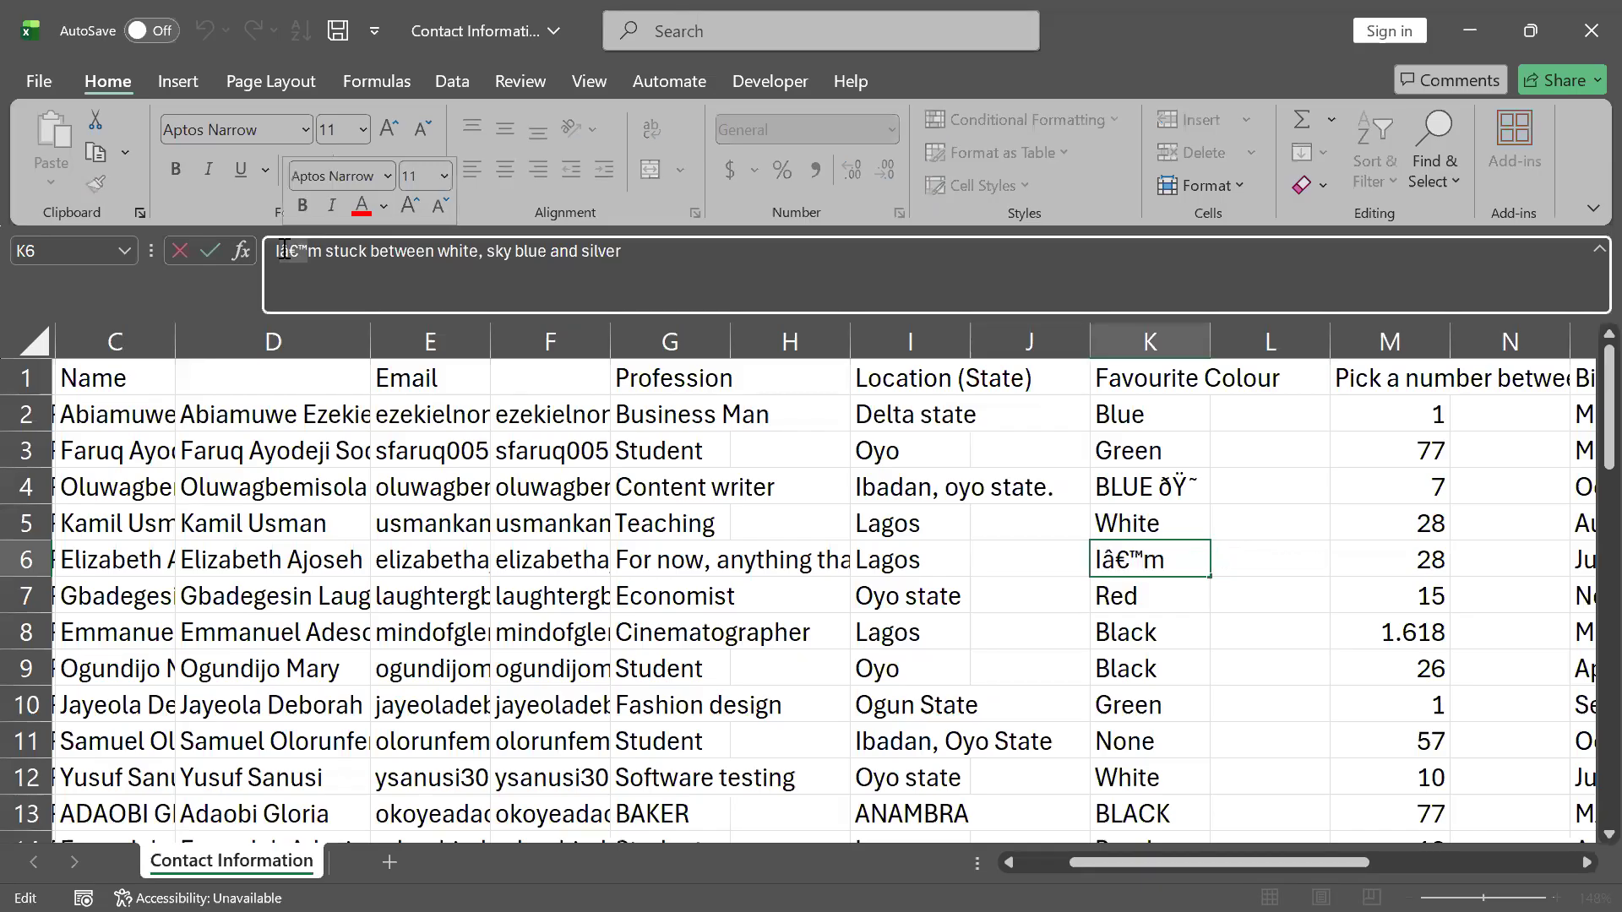
pyautogui.click(982, 486)
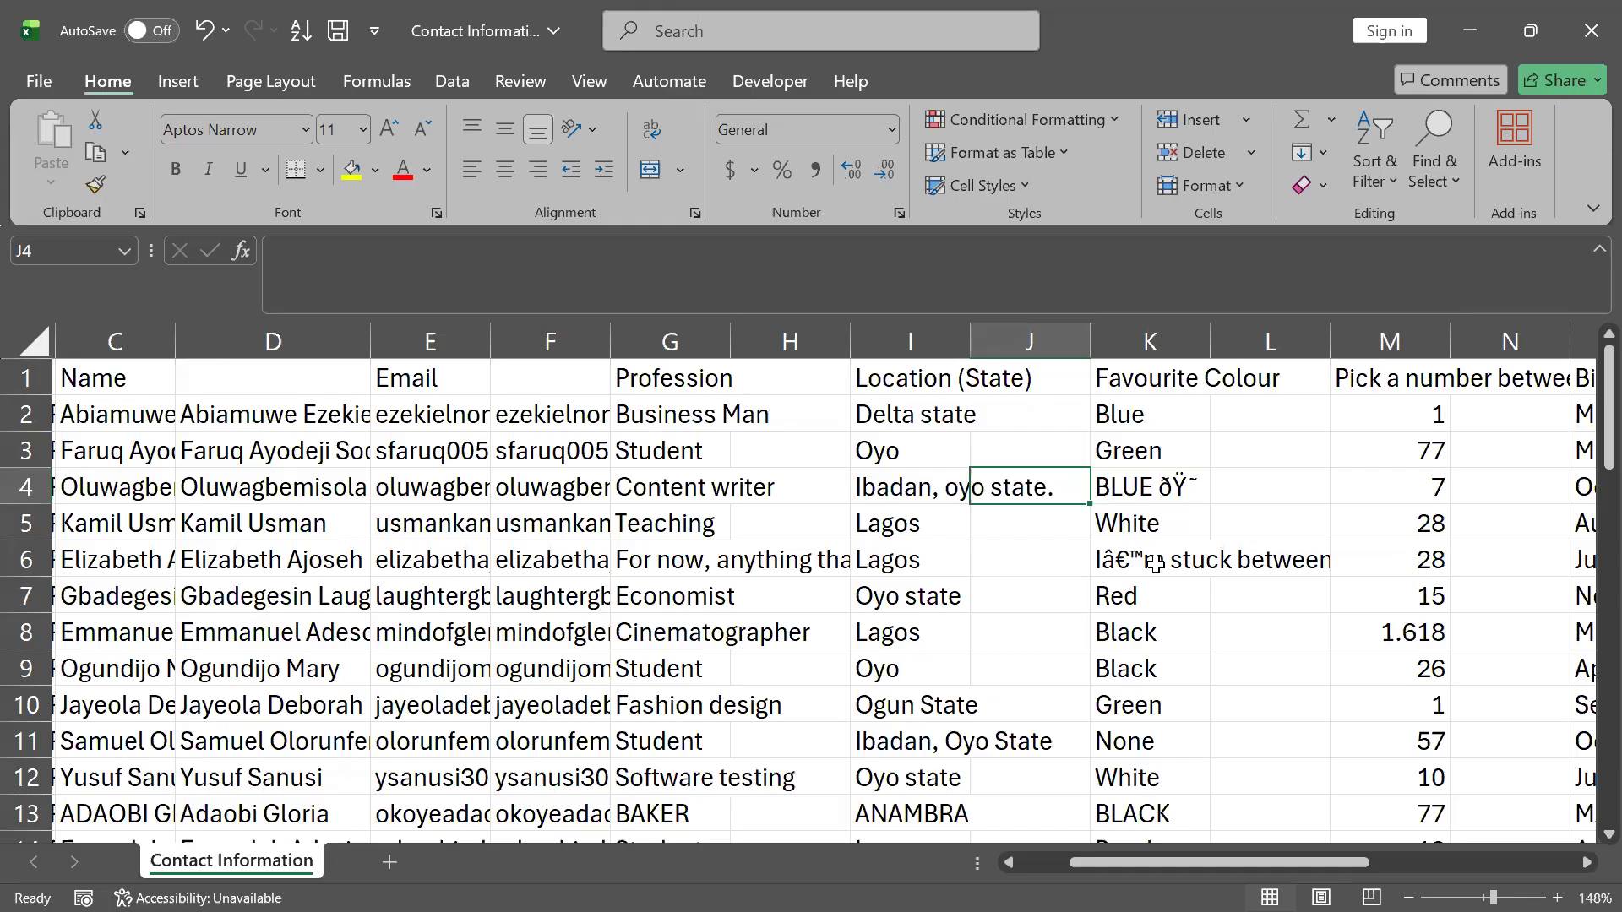
# - Compare the Favourite Colour entry in K4 with K2 and examine the colours from K7 down for inconsistent spellings and case
pyautogui.click(1183, 494)
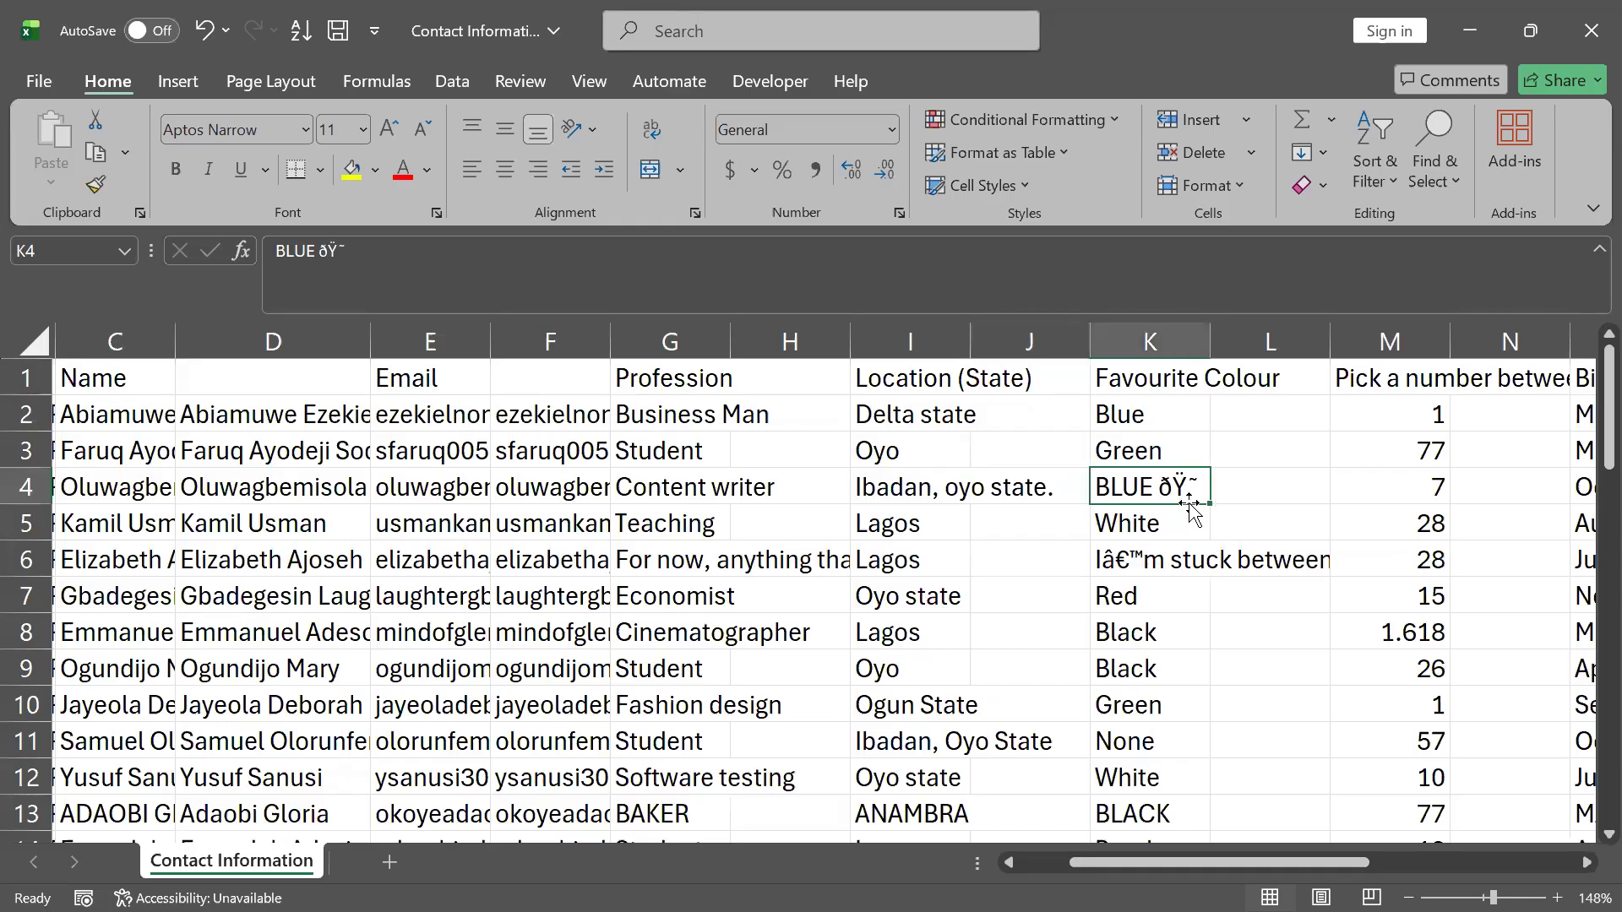
pyautogui.click(1123, 401)
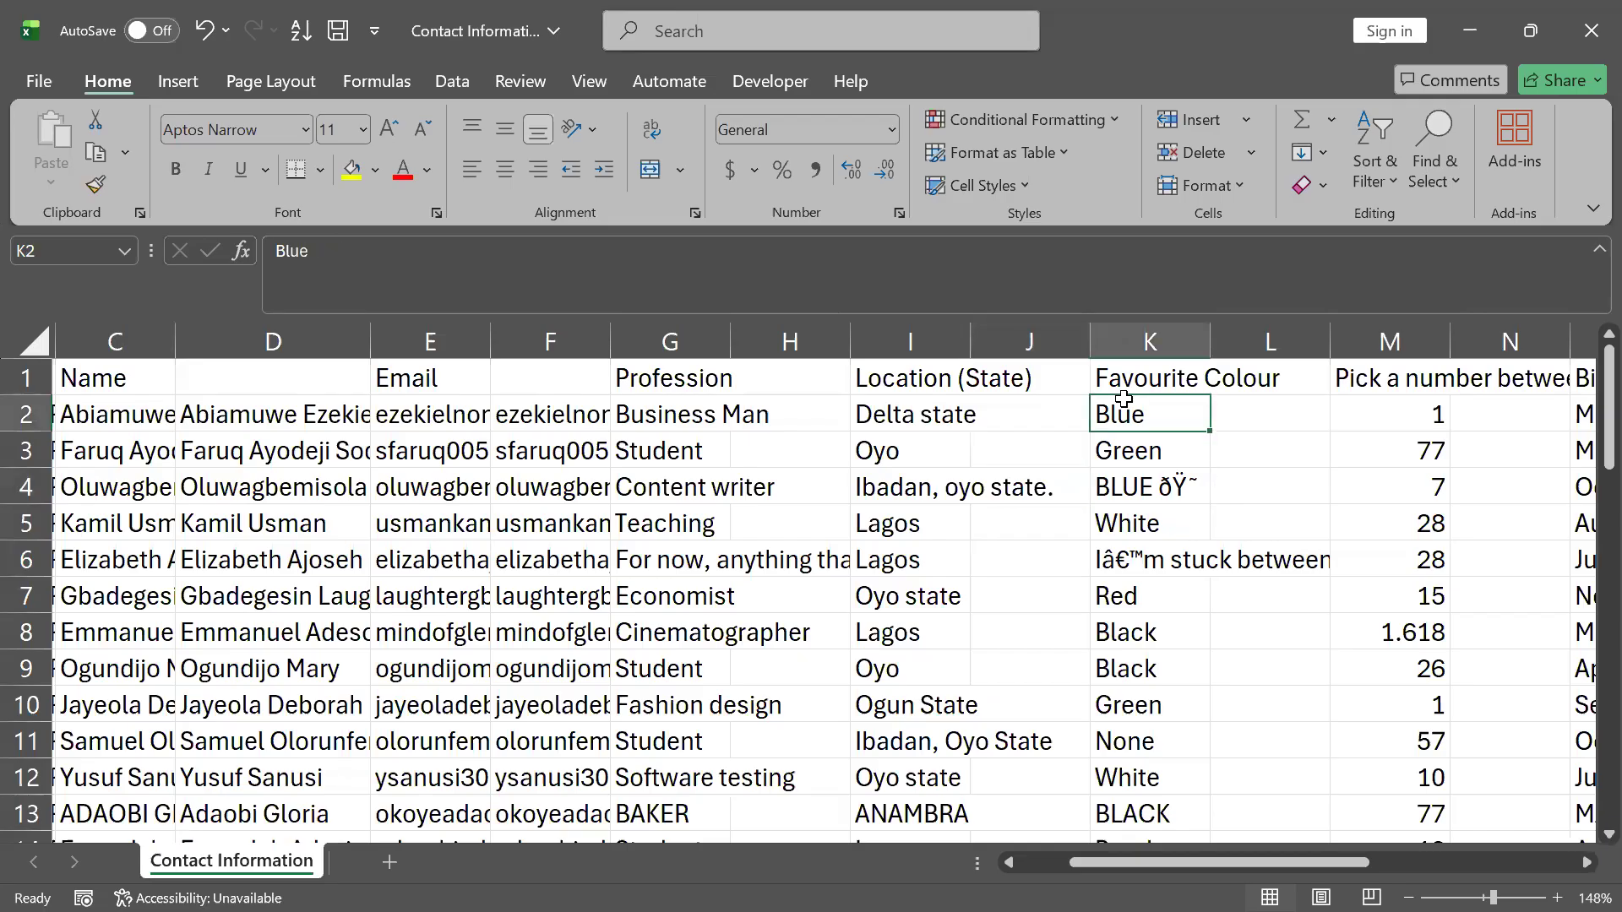
pyautogui.click(1124, 480)
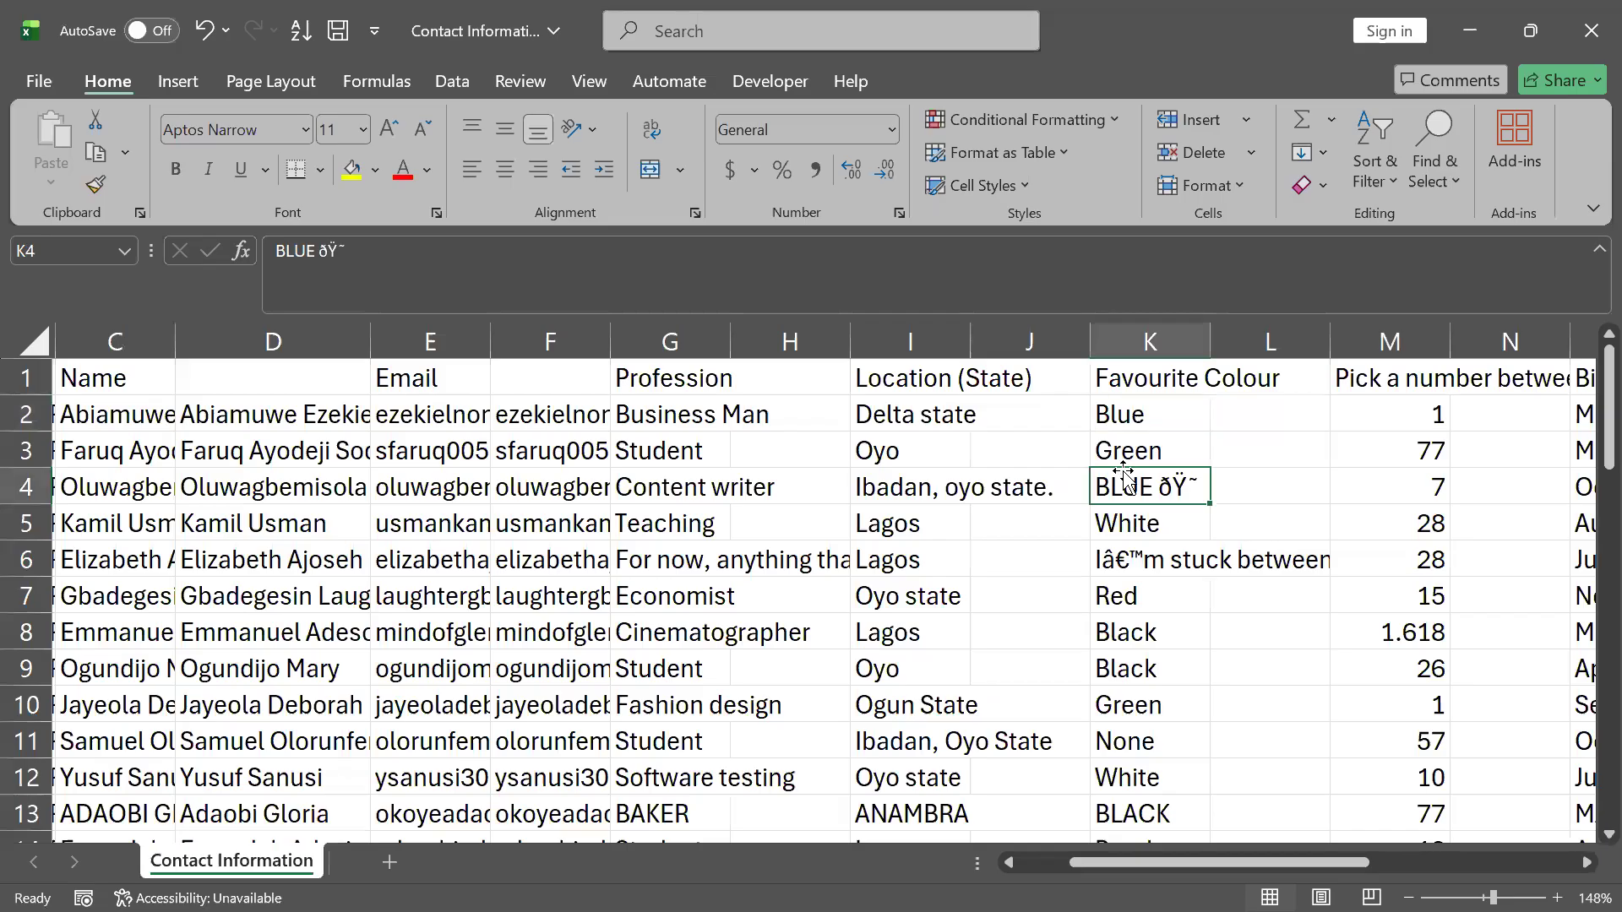
pyautogui.click(1162, 414)
pyautogui.click(1154, 472)
pyautogui.click(1115, 404)
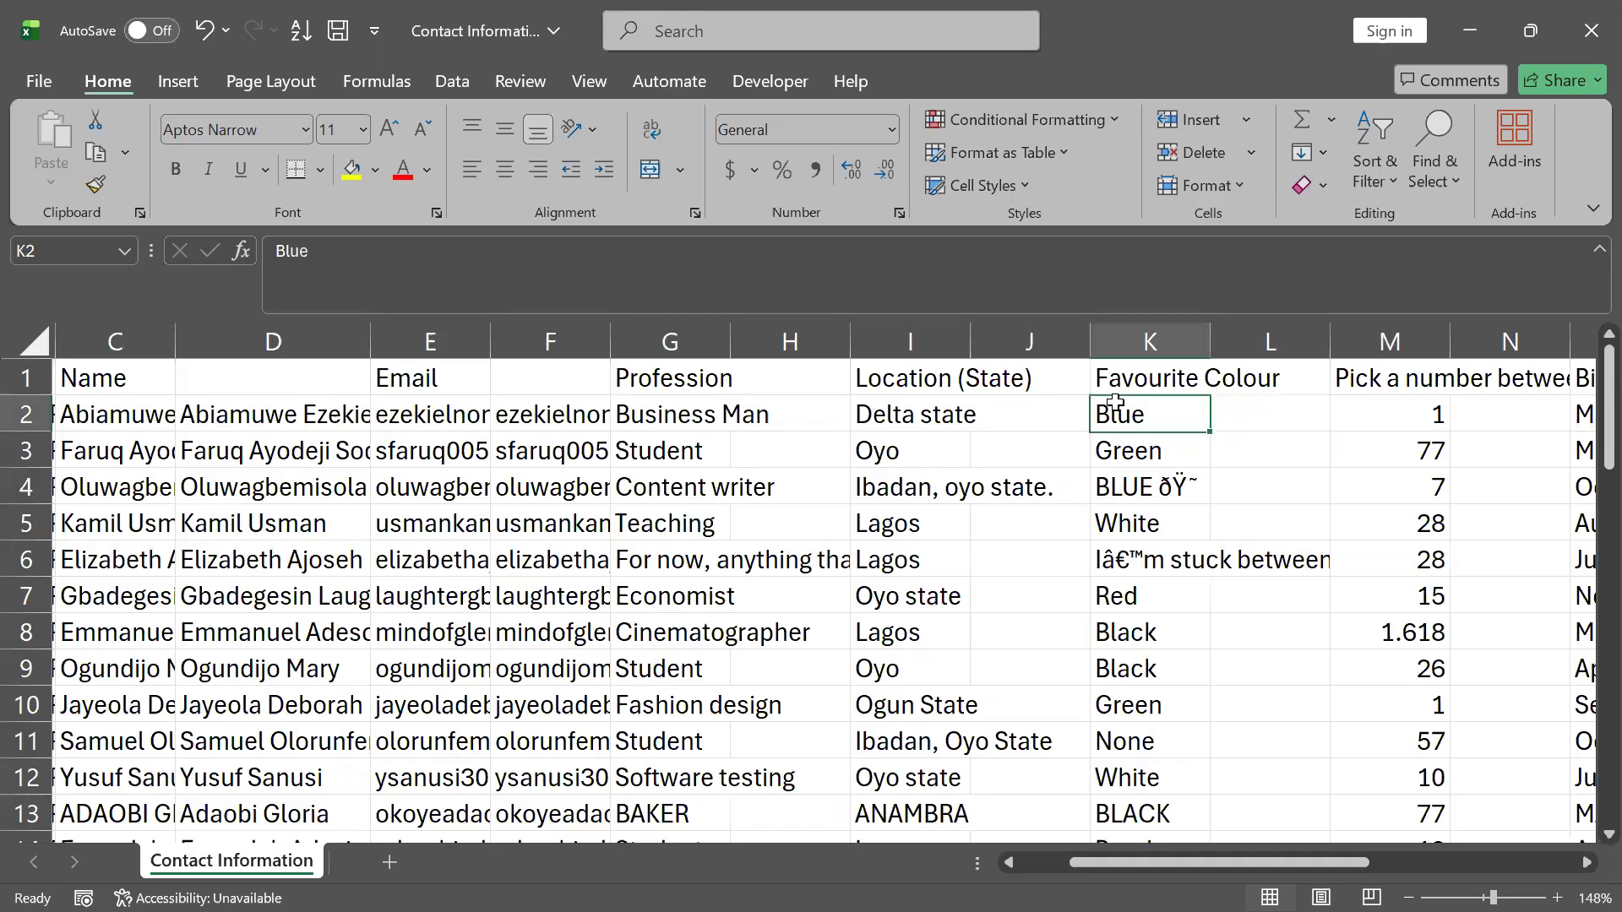
pyautogui.click(1137, 495)
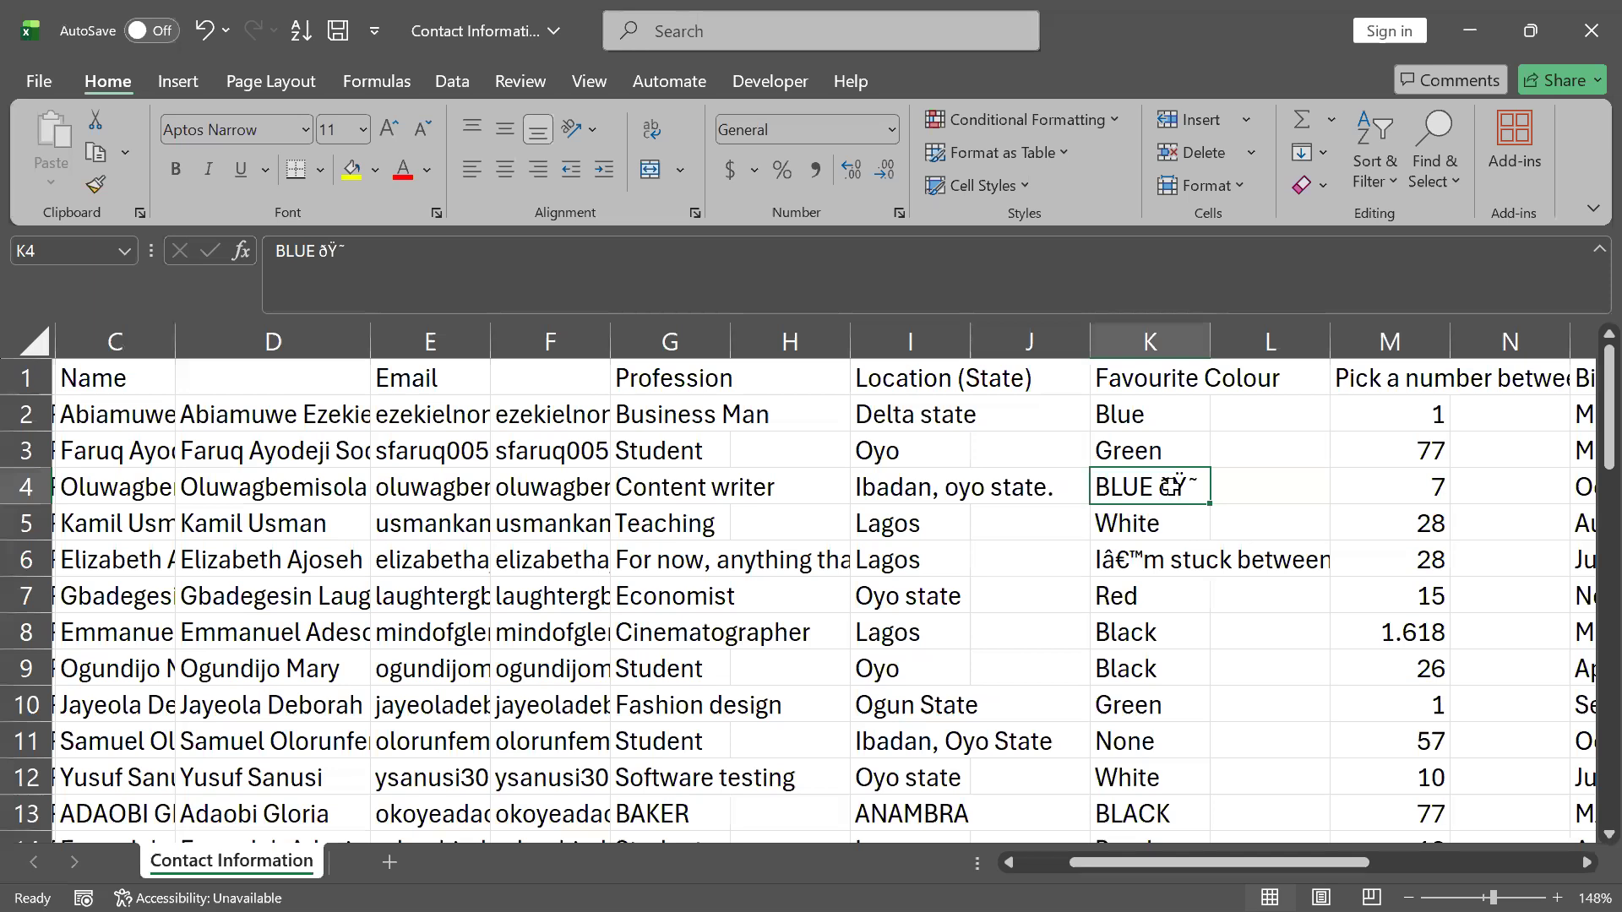
pyautogui.moveTo(1132, 596); pyautogui.dragTo(1149, 817)
pyautogui.click(1138, 605)
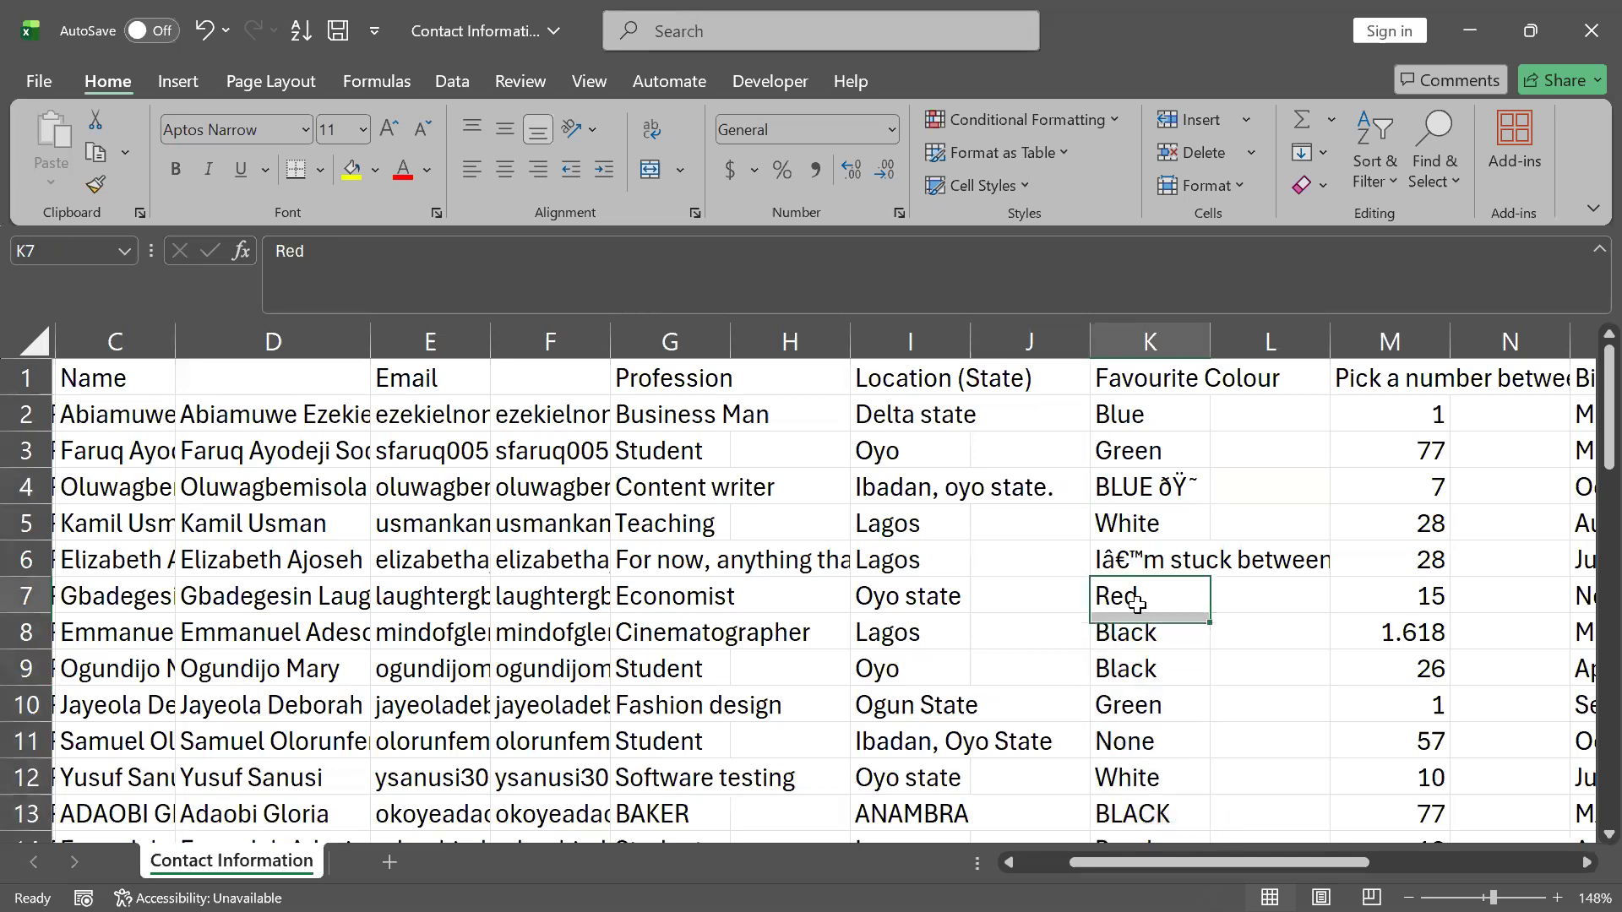
pyautogui.click(1170, 652)
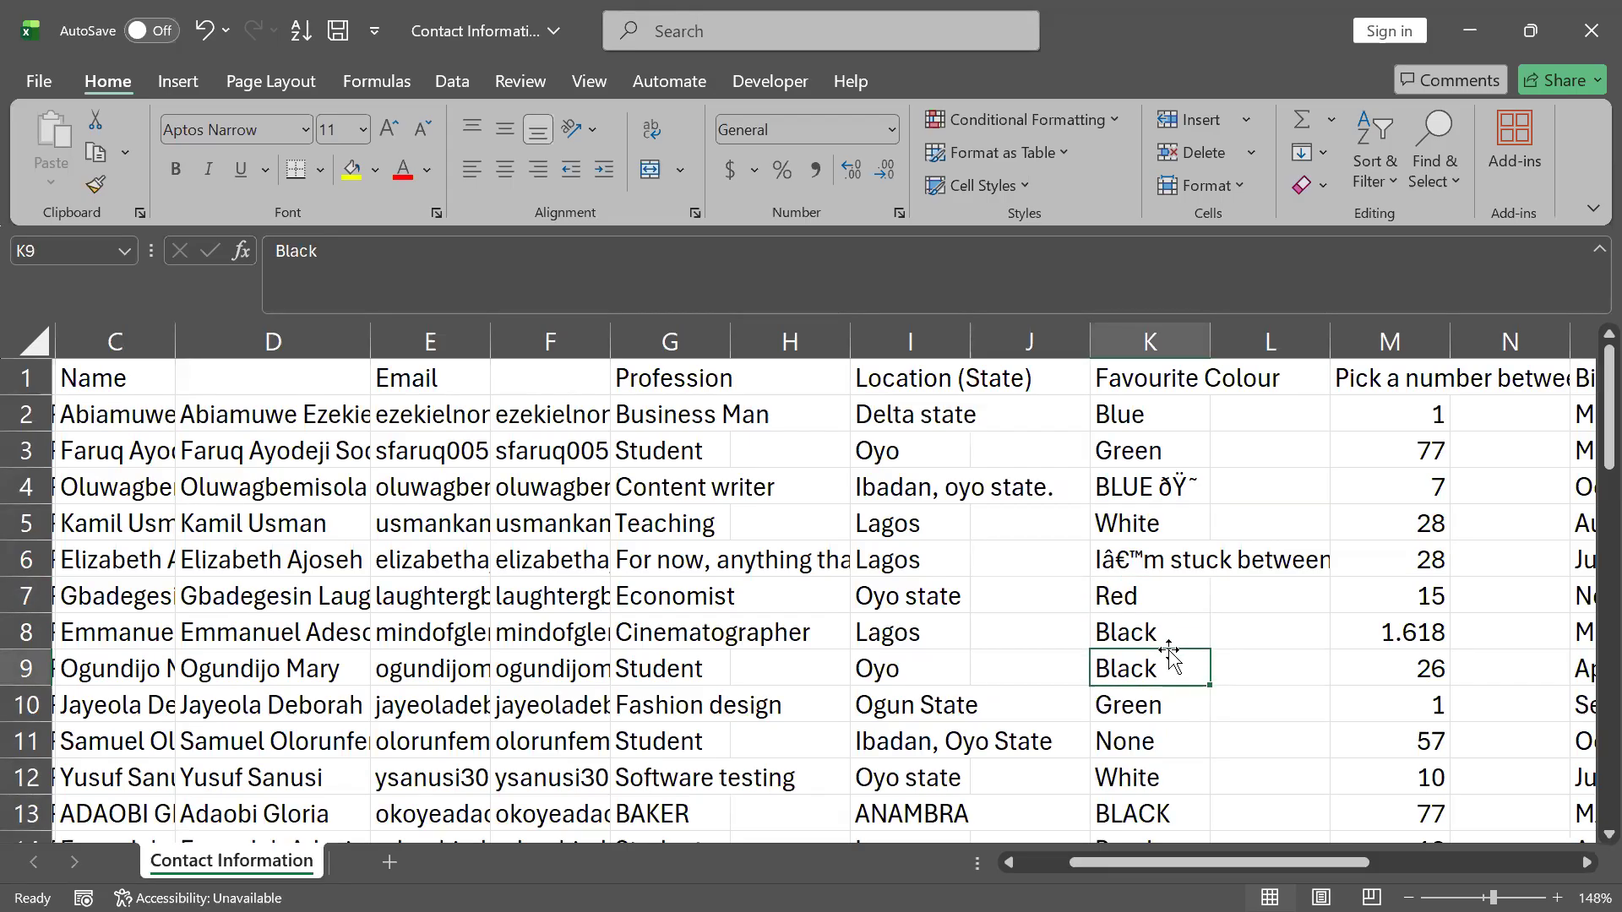
# - Enter the heading Duplcate in the blank scratch cell S12
pyautogui.hscroll(6, 1169, 652)
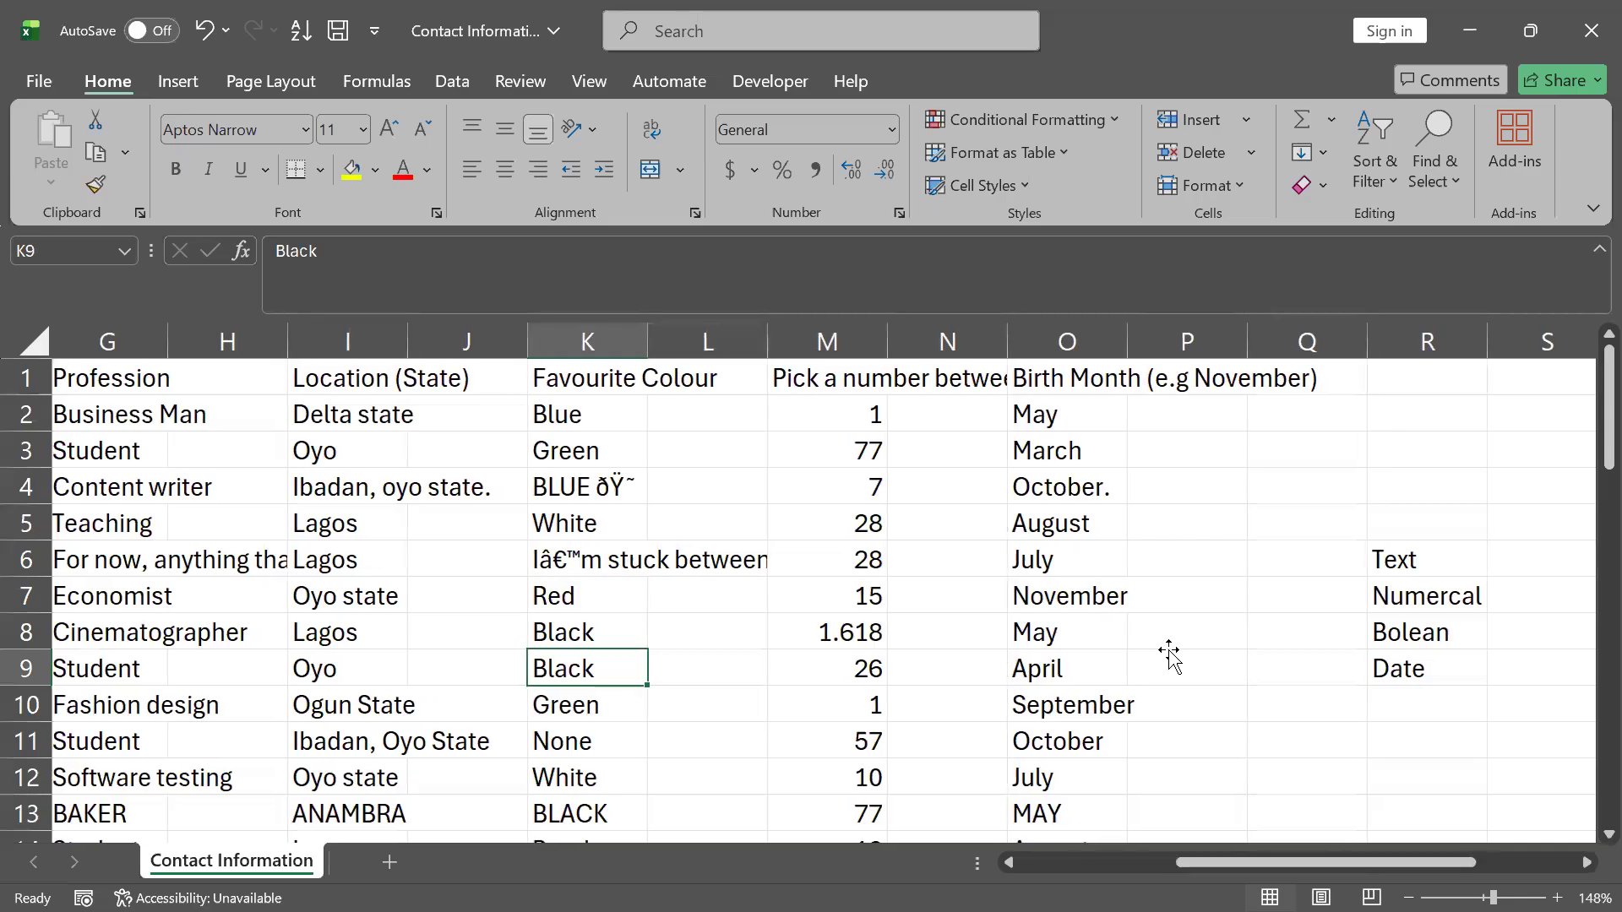
pyautogui.hscroll(2, 1169, 653)
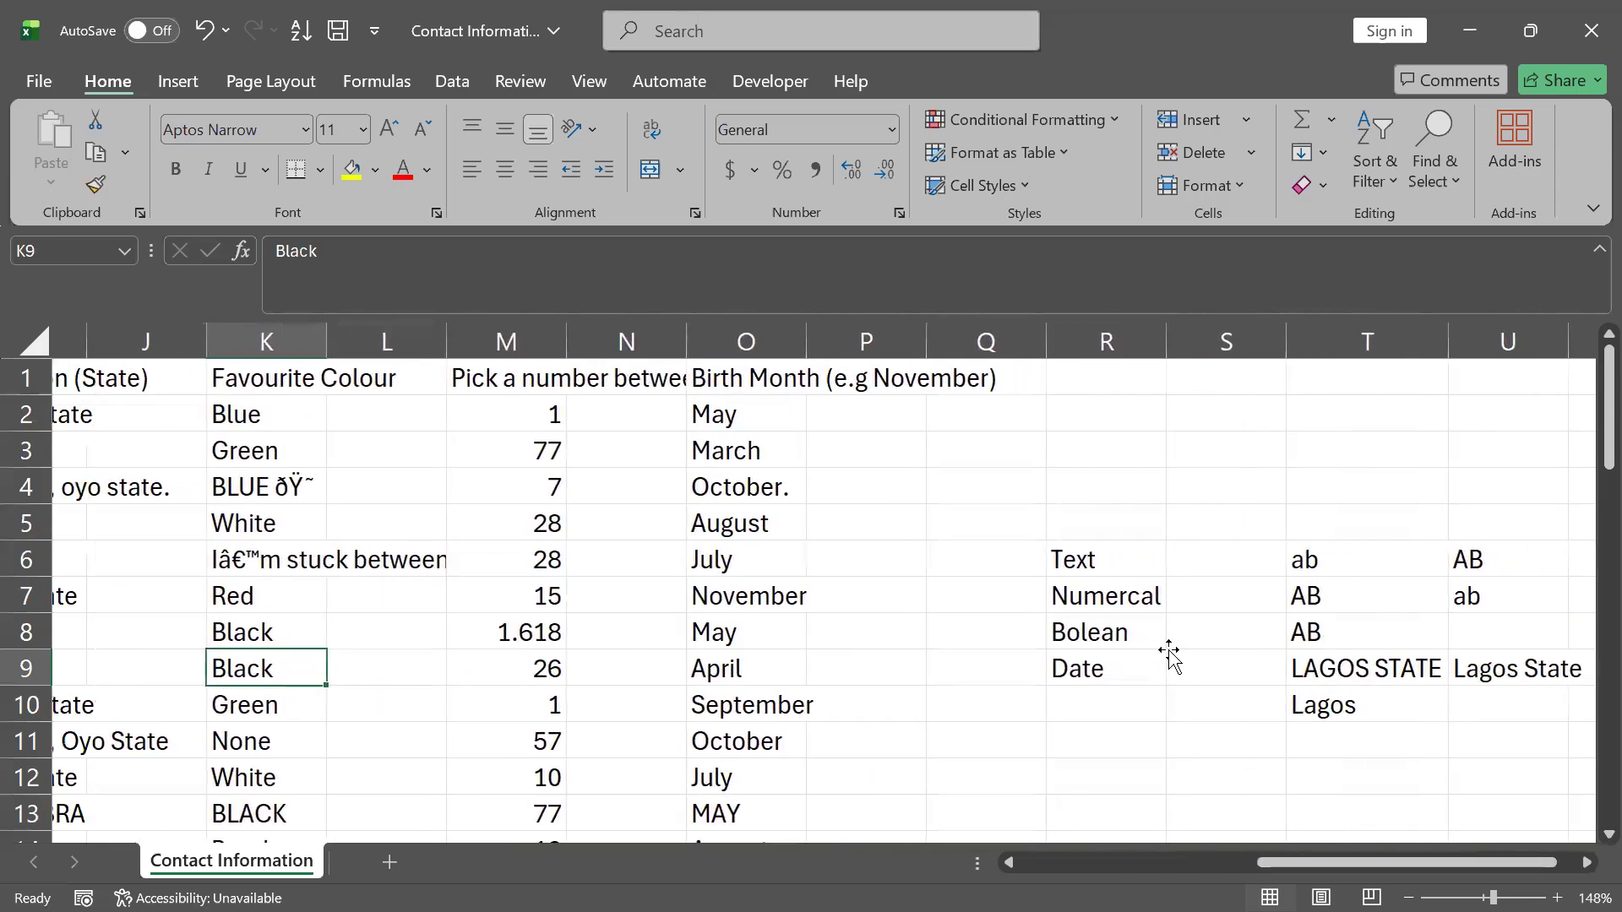
pyautogui.scroll(-3, 1132, 529)
pyautogui.hscroll(1, 1133, 528)
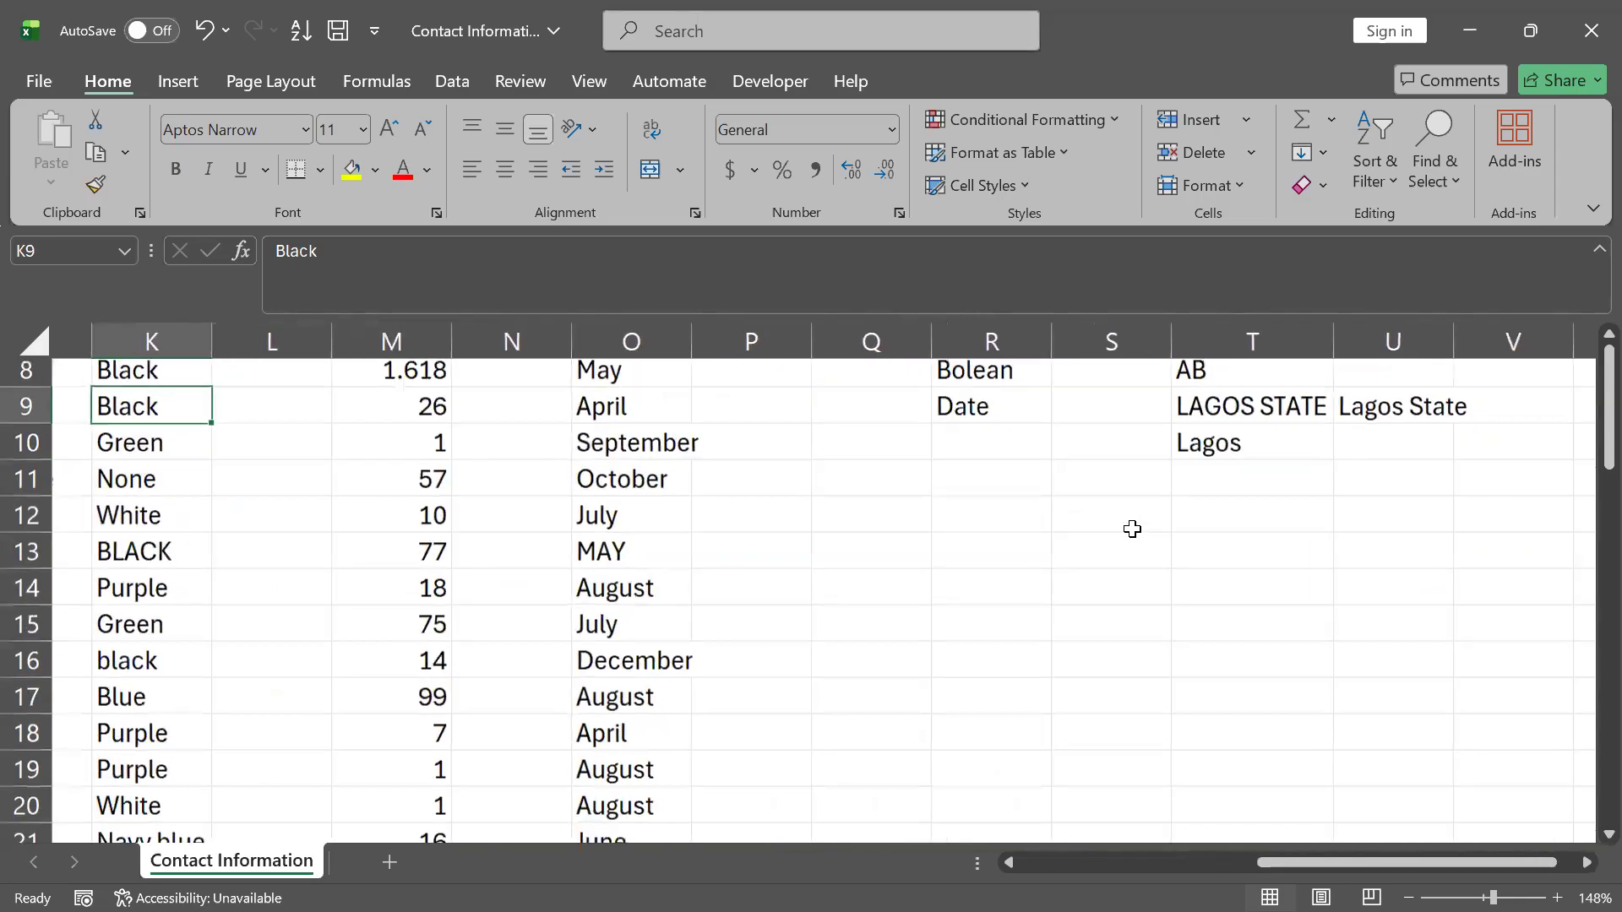
pyautogui.click(1031, 510)
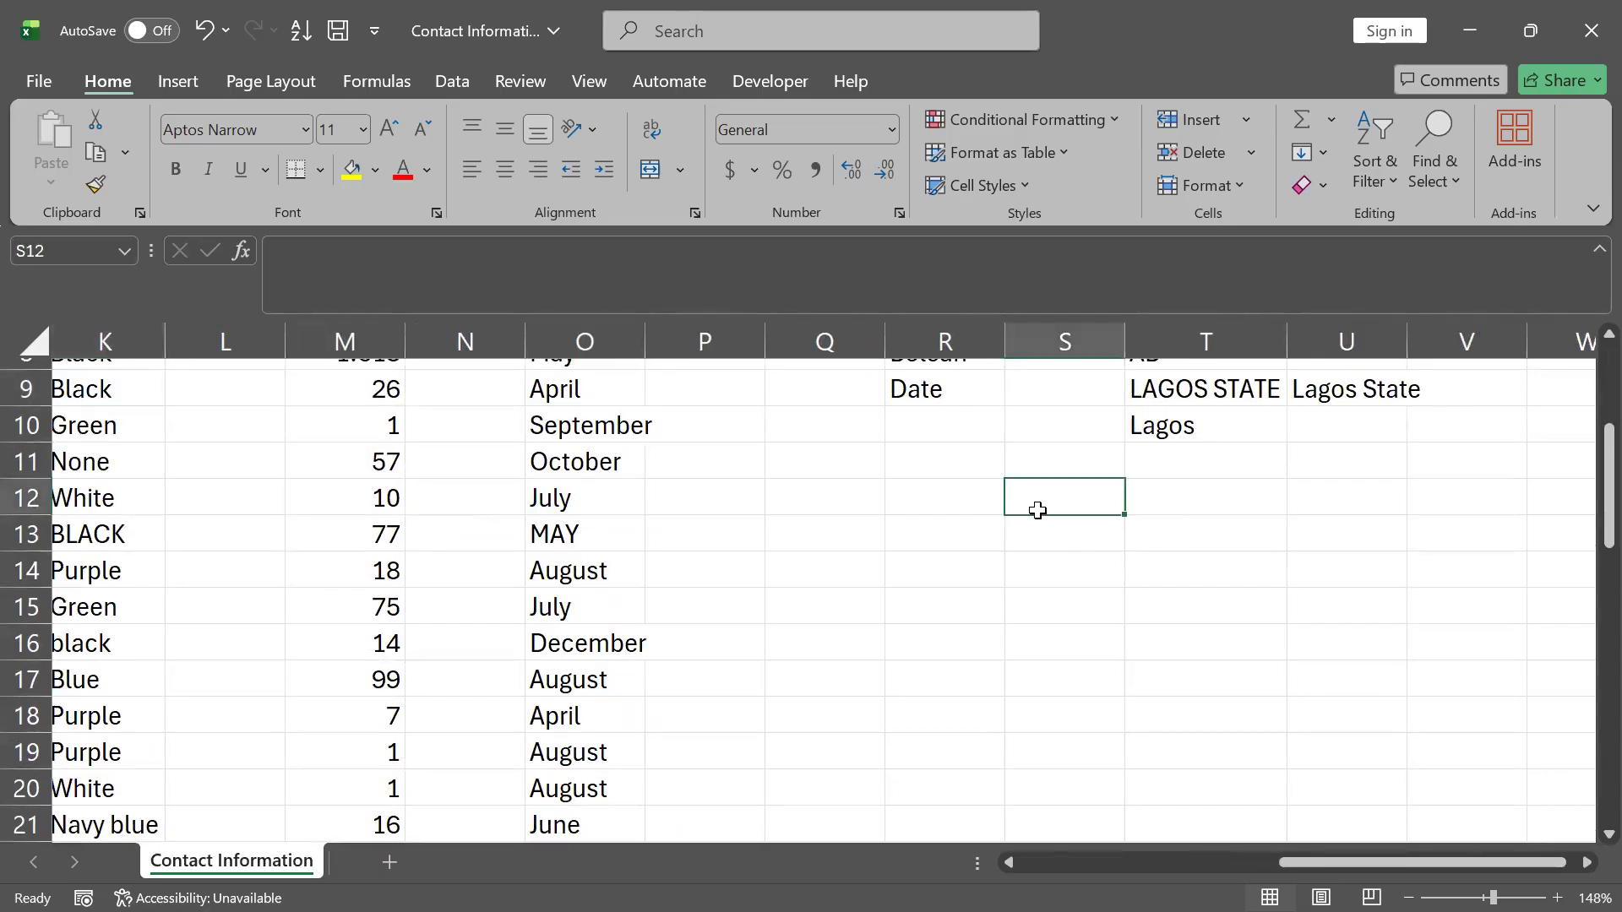
pyautogui.hscroll(1, 1037, 510)
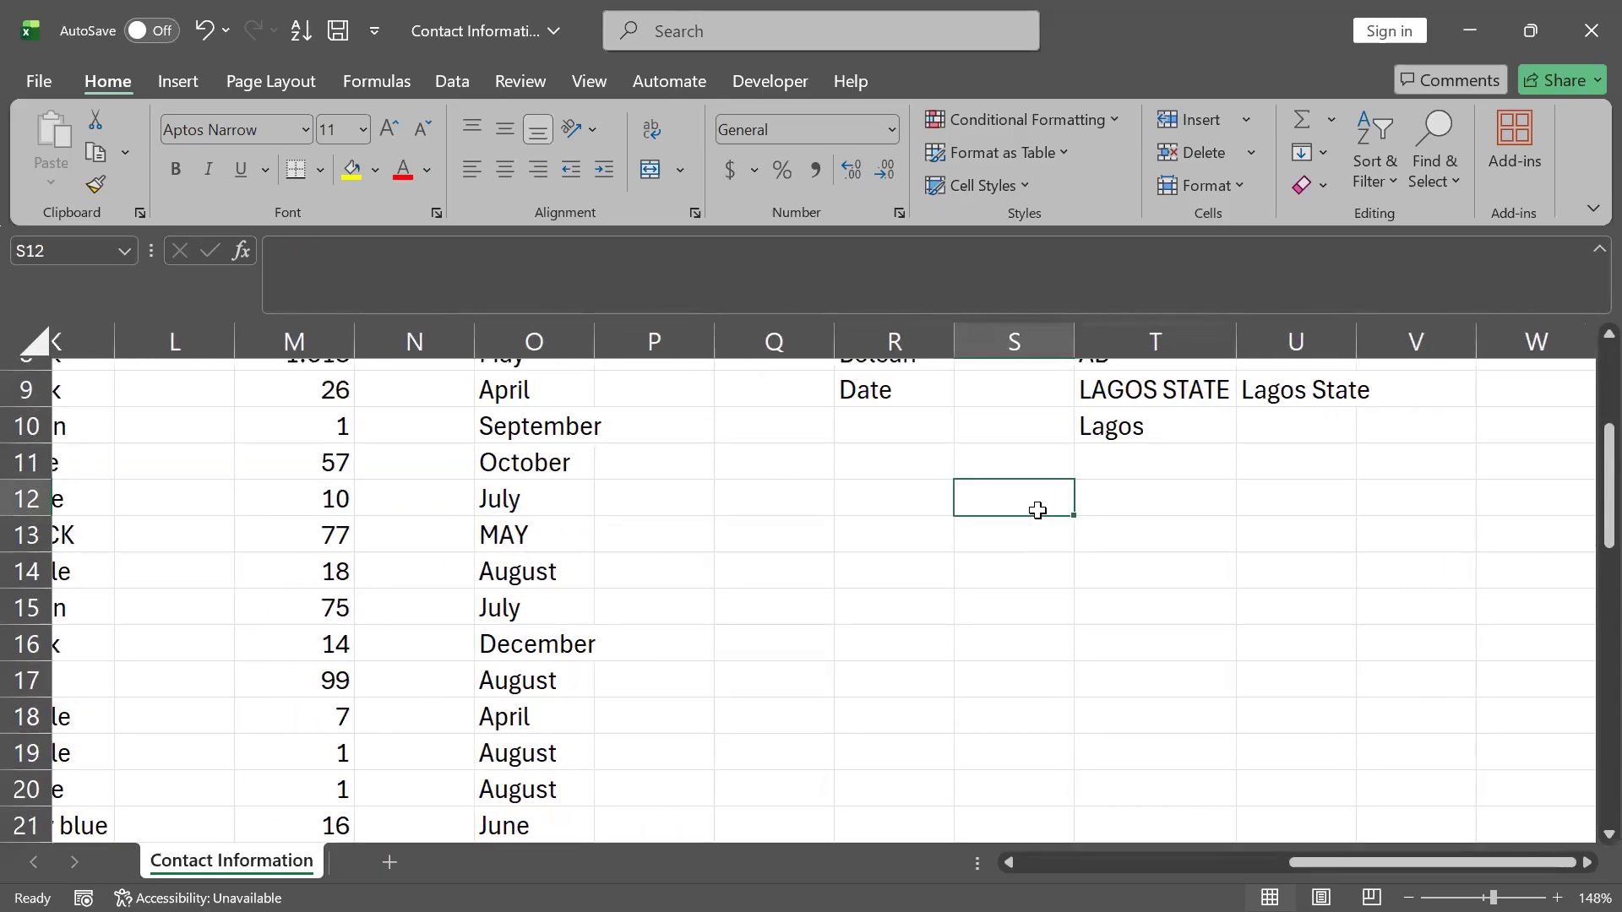
pyautogui.write('DUp')
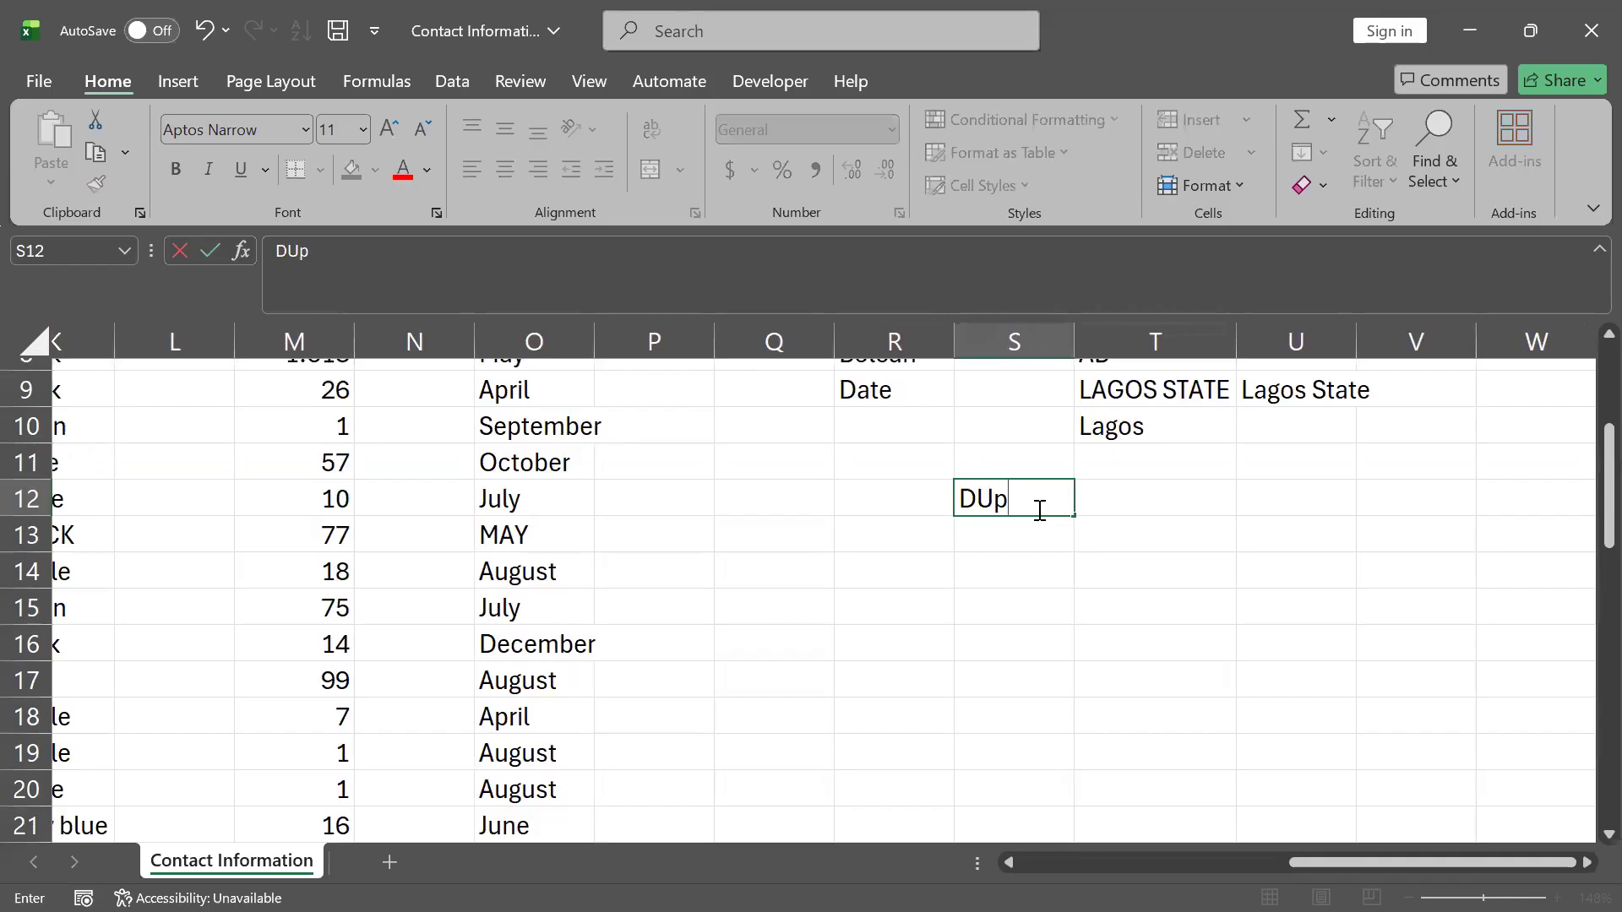
pyautogui.write('lcate')
pyautogui.press('Return')
# - Try to check the spelling of the heading in S12
pyautogui.click(1037, 510)
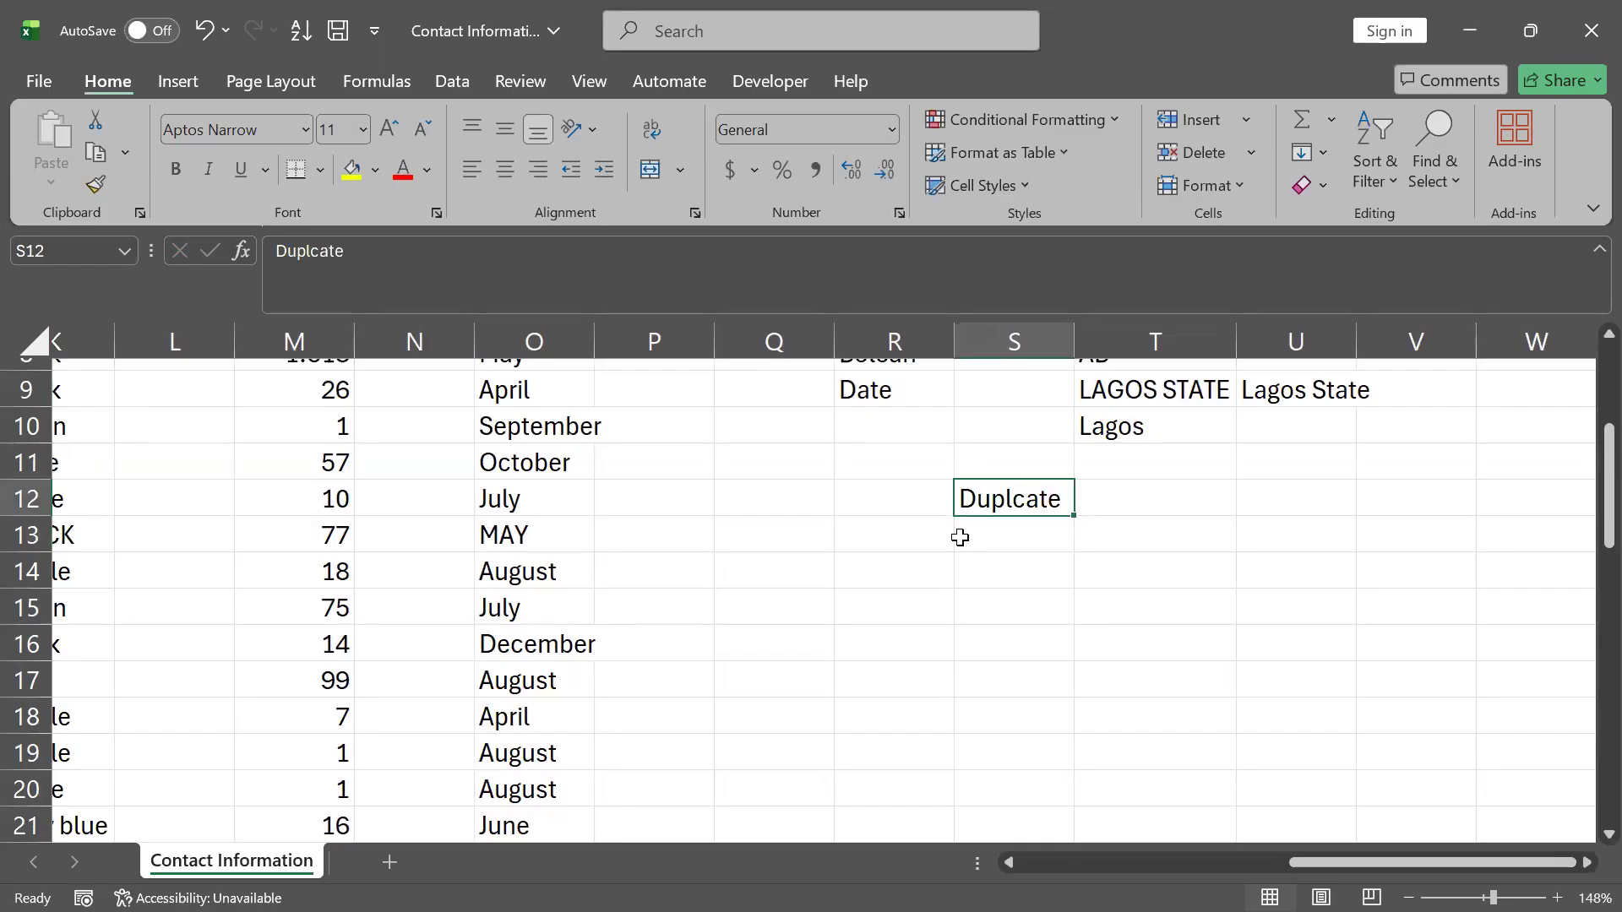
pyautogui.press('F7')
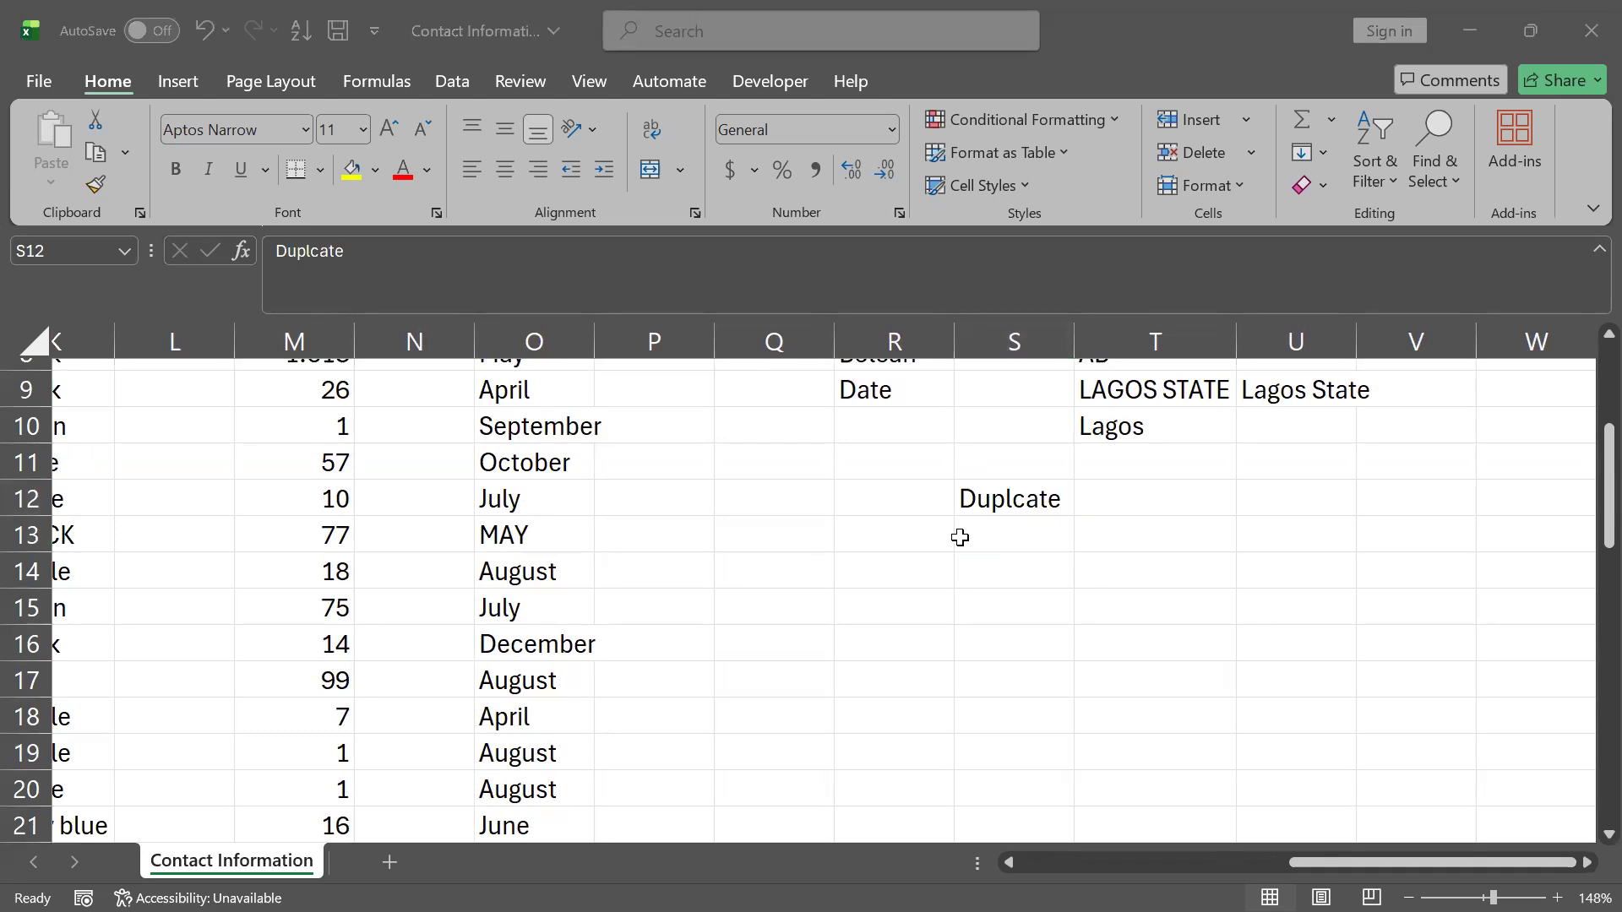
pyautogui.click(1281, 464)
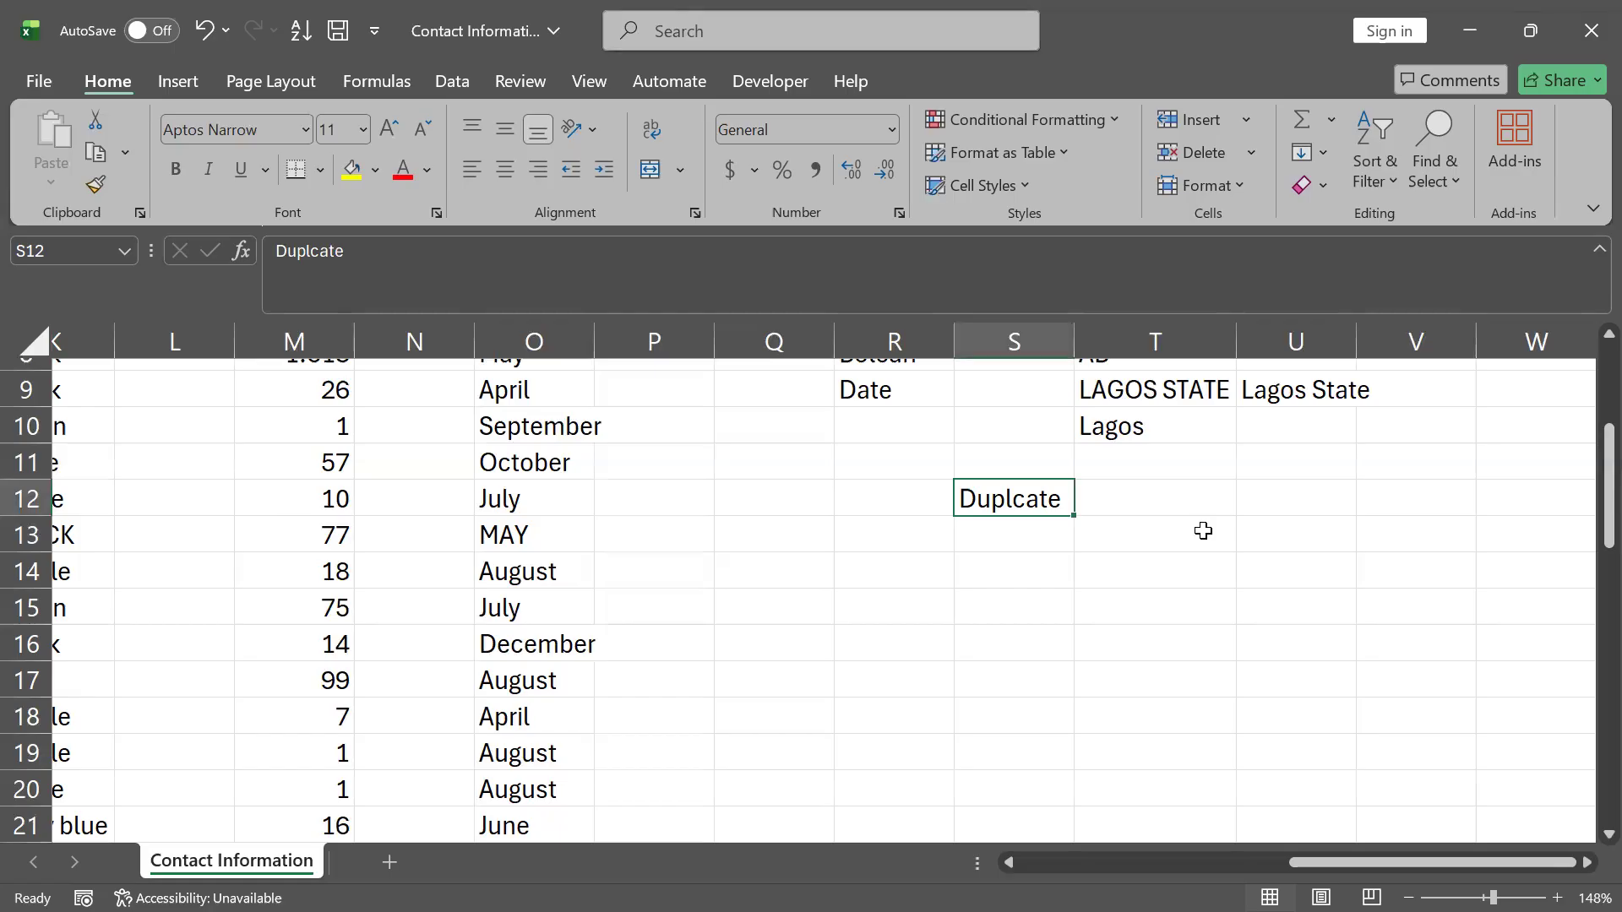
# - Enter Blue in both S13 and S14 below the heading as sample duplicate values
pyautogui.click(985, 558)
pyautogui.click(974, 536)
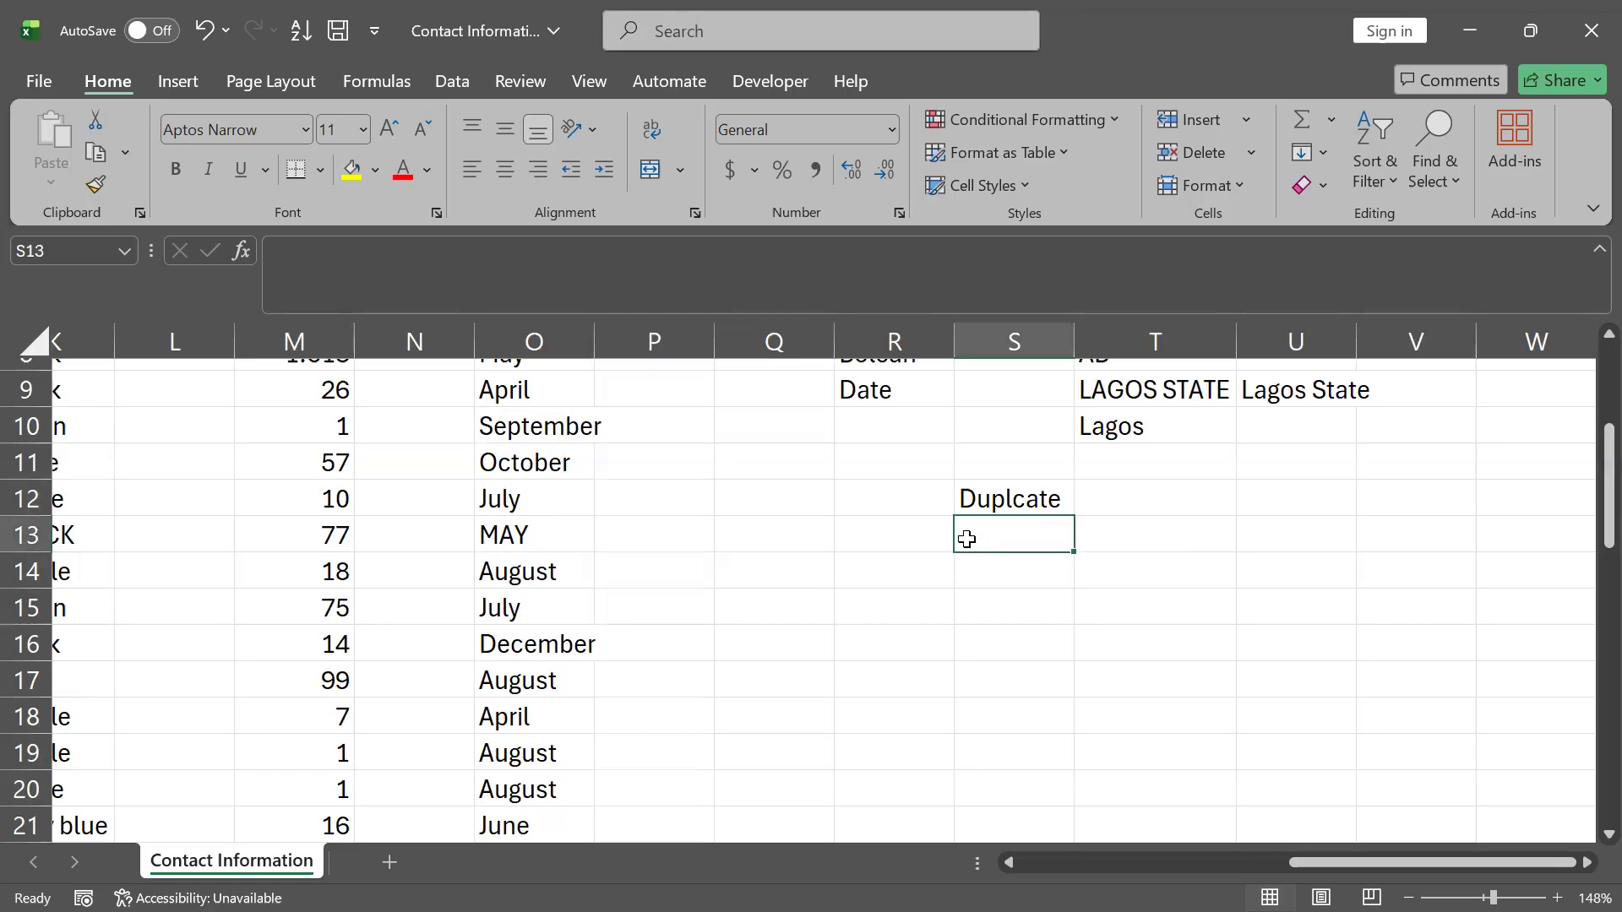
pyautogui.write('Blue')
pyautogui.press('Return')
pyautogui.write('Blue')
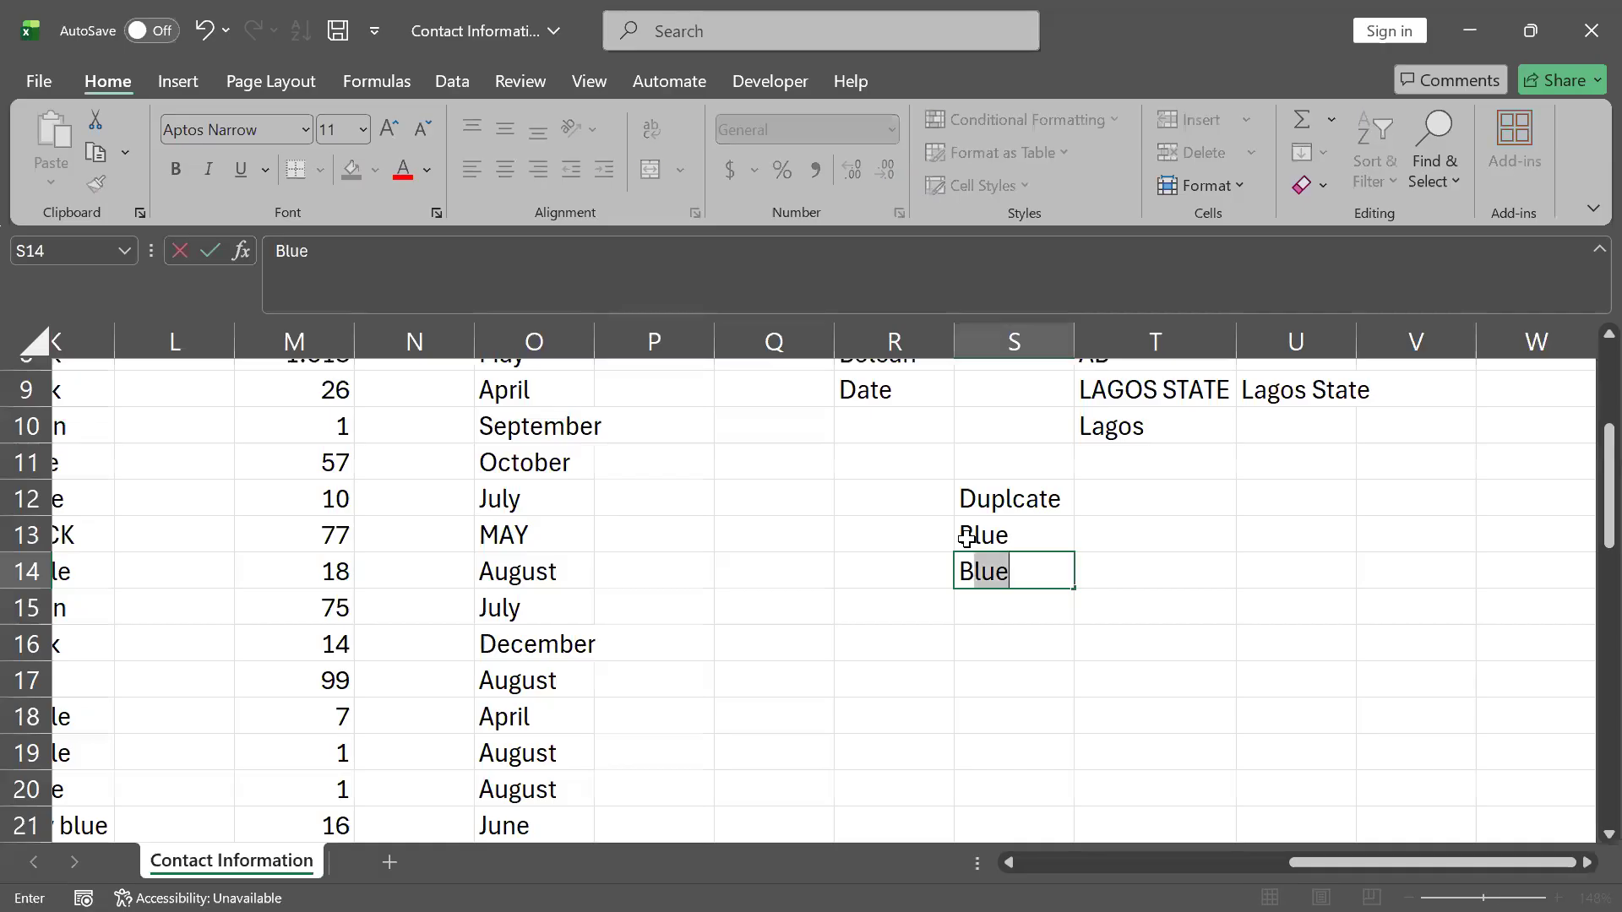
pyautogui.press('Return')
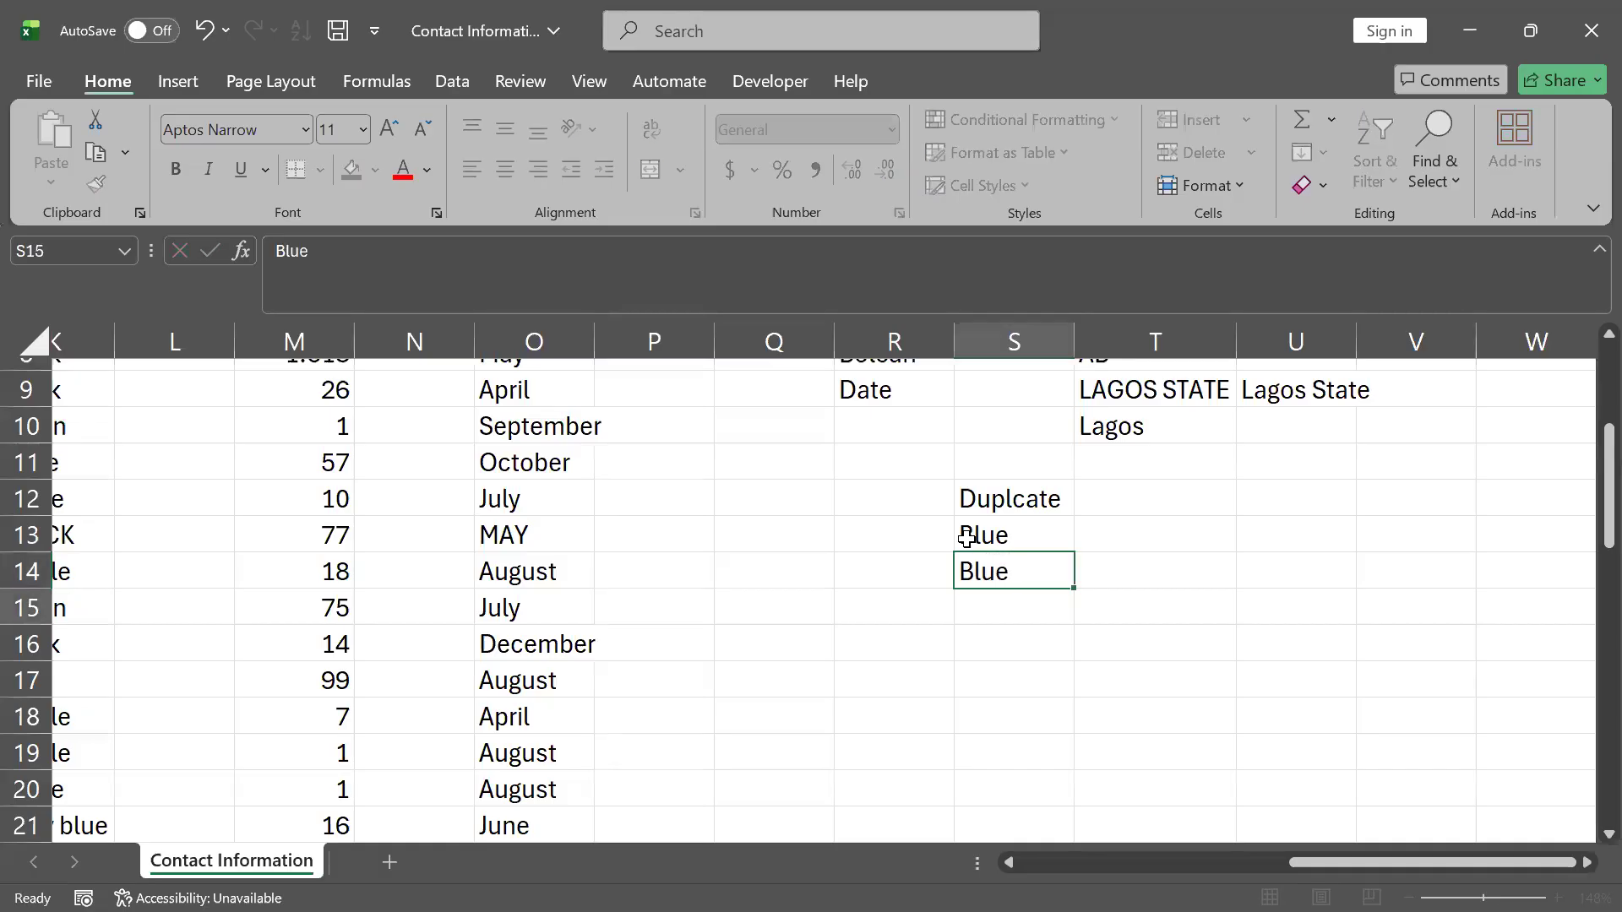
# - Compare the sample entries in S13 and S14 under the scratch heading to check whether they match
pyautogui.press('Up')
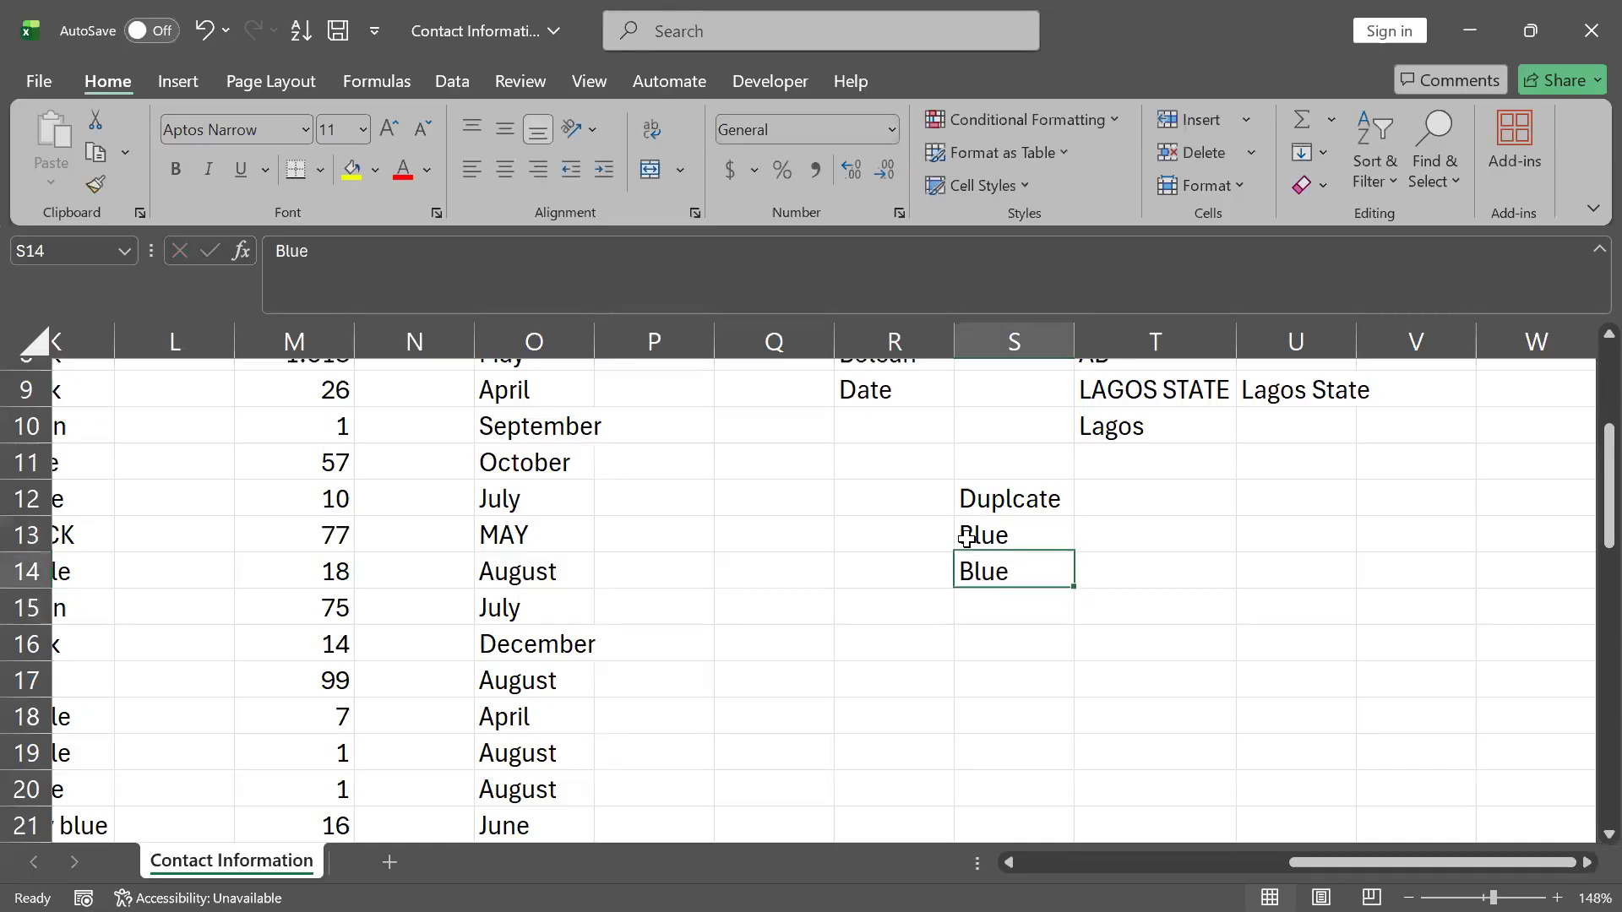
pyautogui.moveTo(984, 534); pyautogui.dragTo(996, 577)
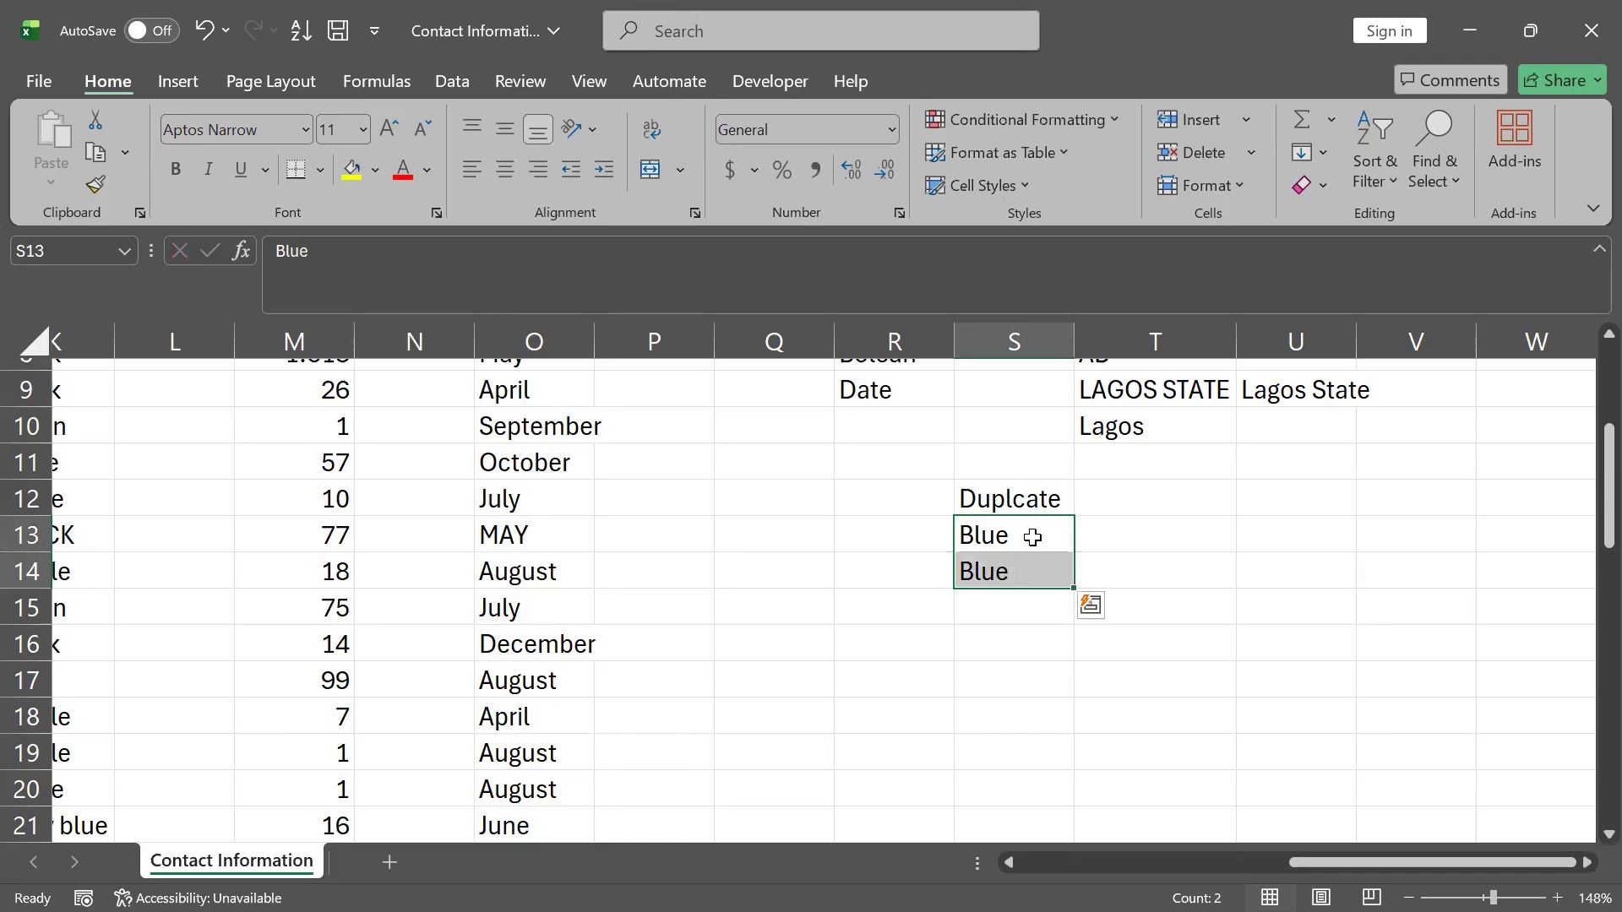
pyautogui.click(985, 530)
pyautogui.click(1000, 570)
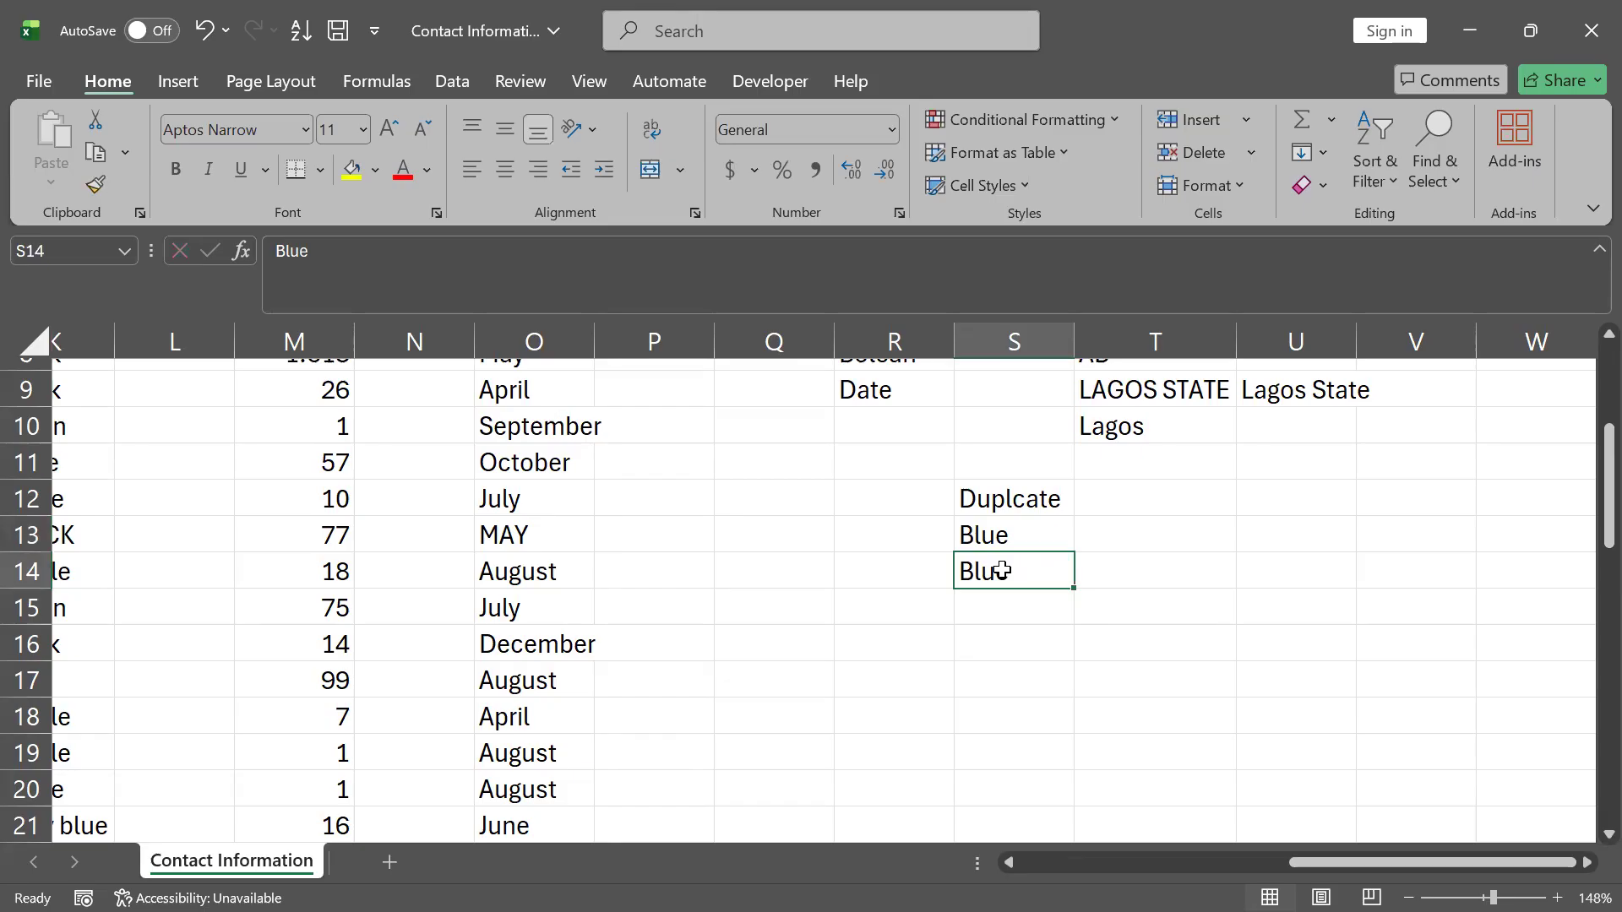
pyautogui.click(1000, 528)
pyautogui.moveTo(1012, 567); pyautogui.dragTo(1012, 567)
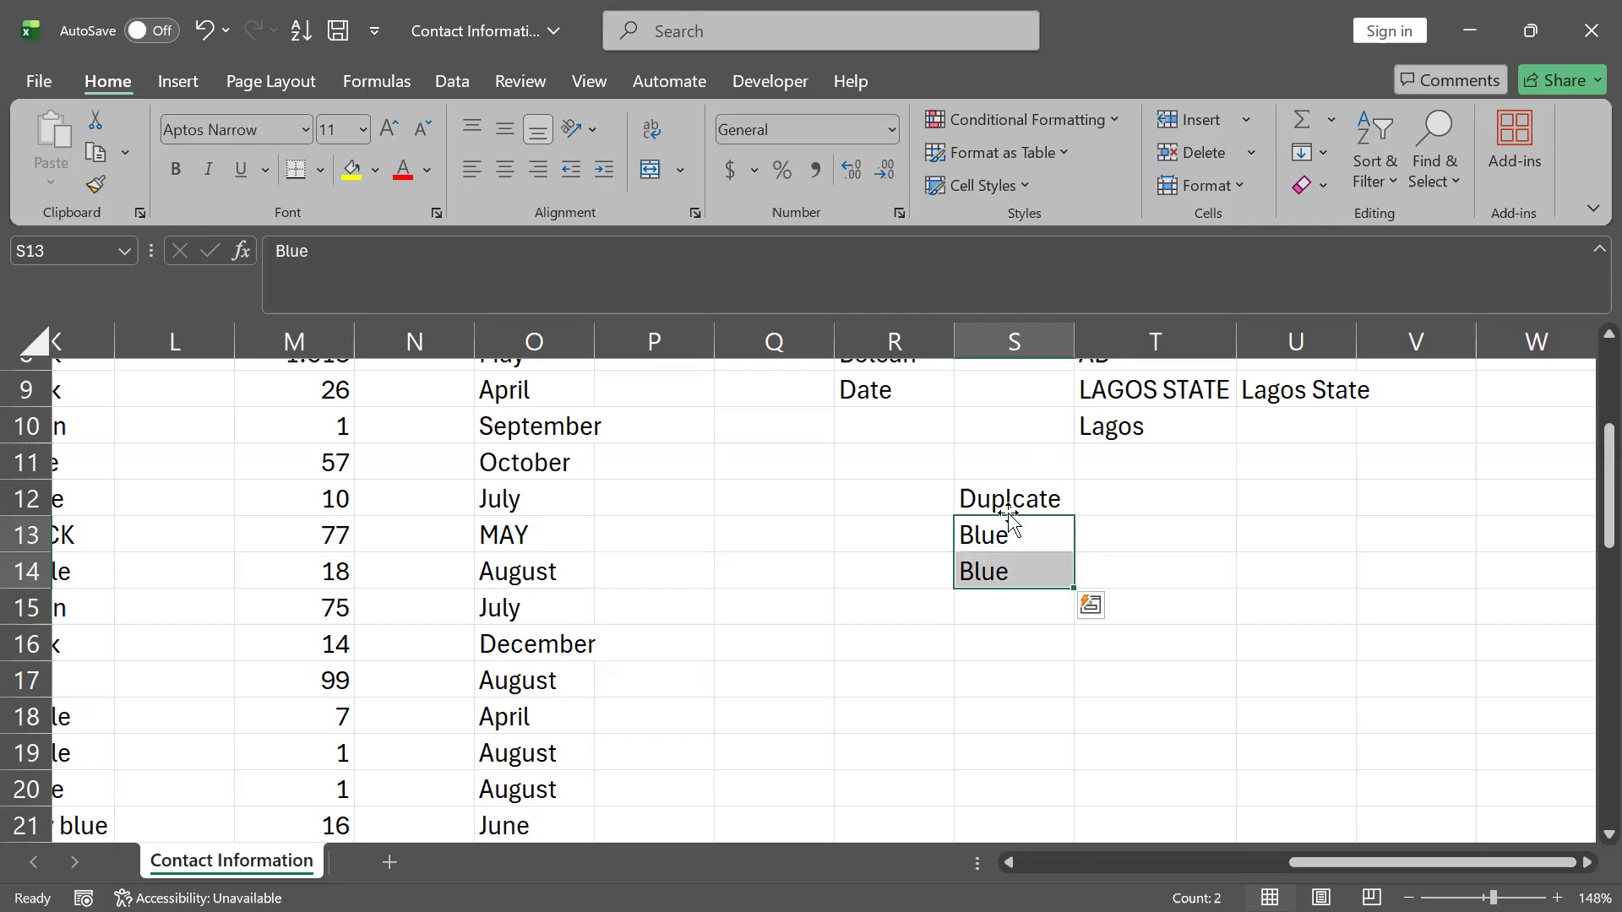
# - Enter the sample numbers 1, 2, 2, 3 and 4 down the blank cells Q15 to Q19
pyautogui.click(800, 607)
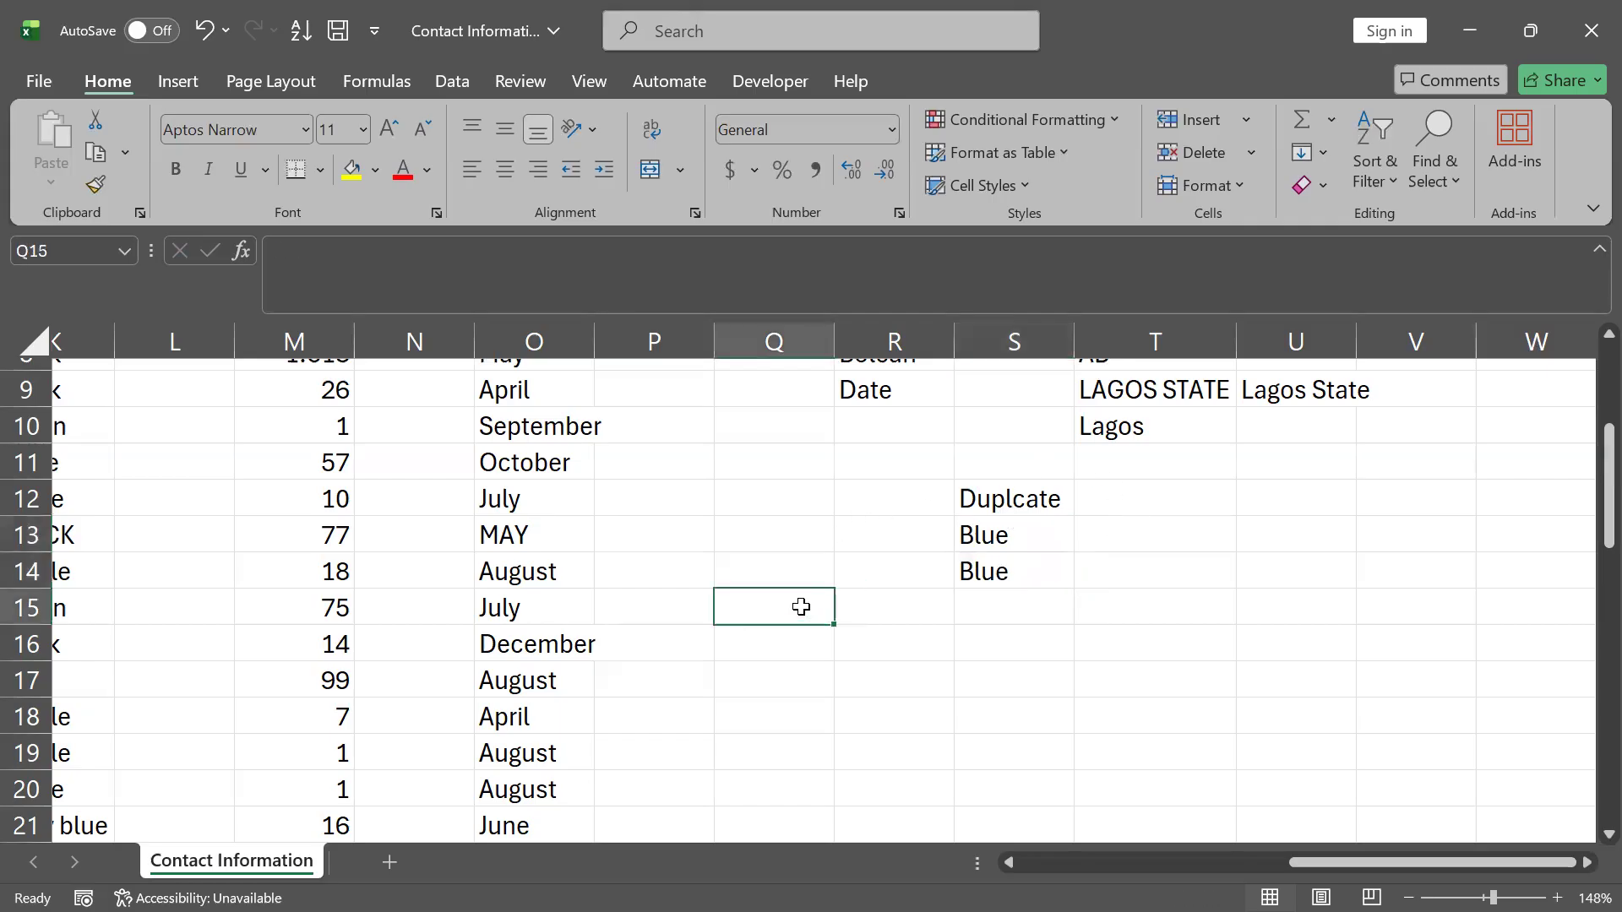
pyautogui.write('1')
pyautogui.press('Return')
pyautogui.write('2')
pyautogui.press('Return')
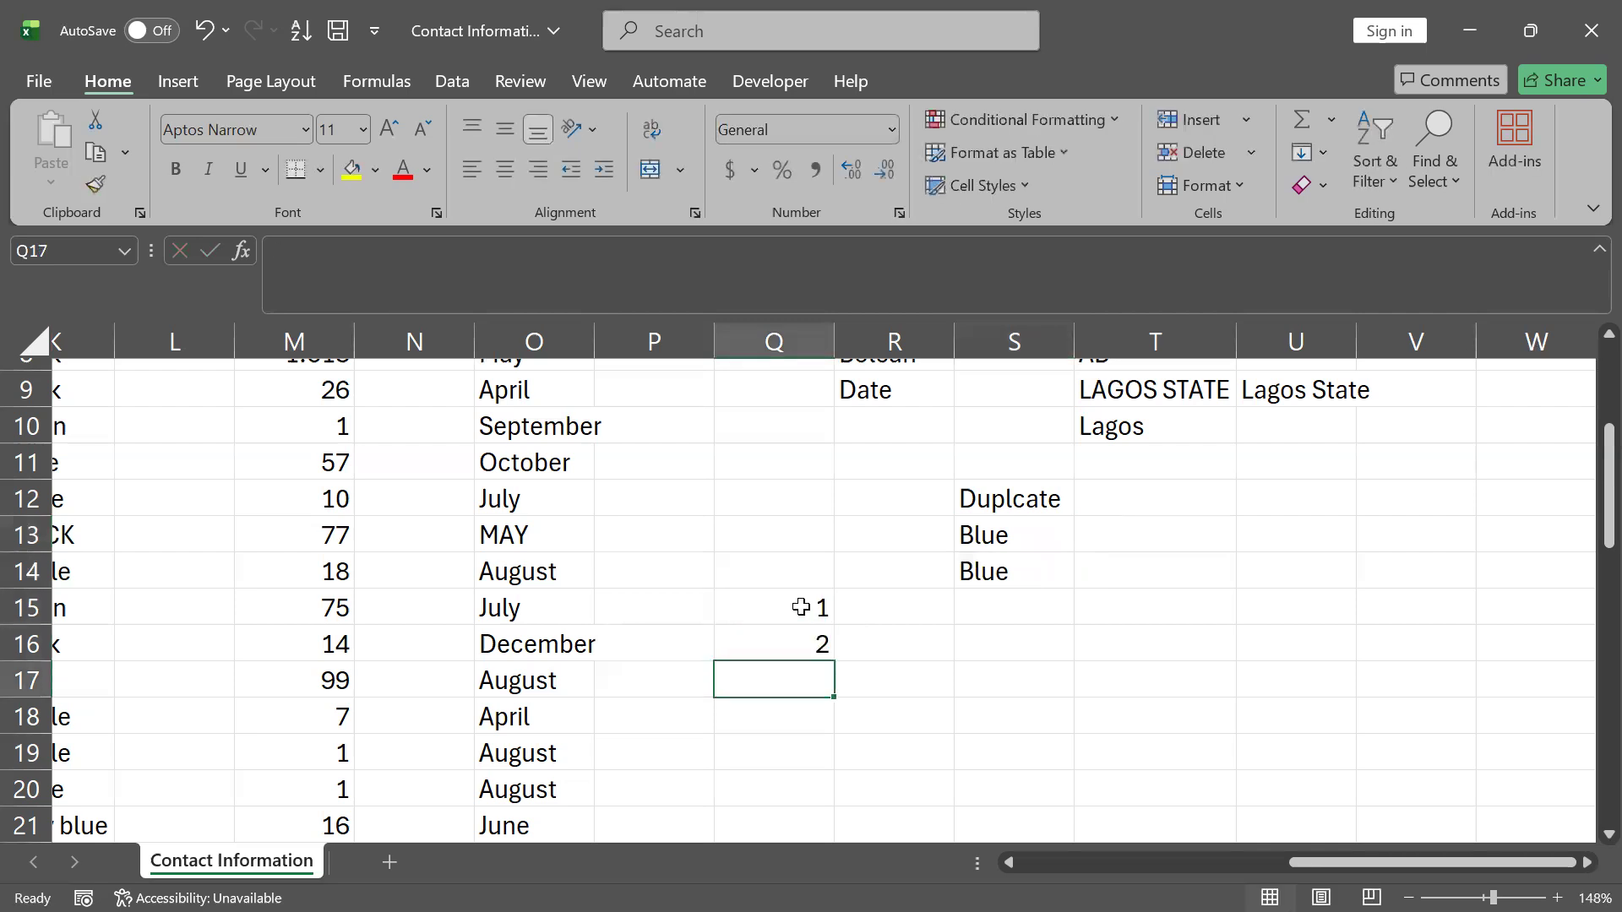
pyautogui.write('2')
pyautogui.press('Return')
pyautogui.write('3')
pyautogui.press('Return')
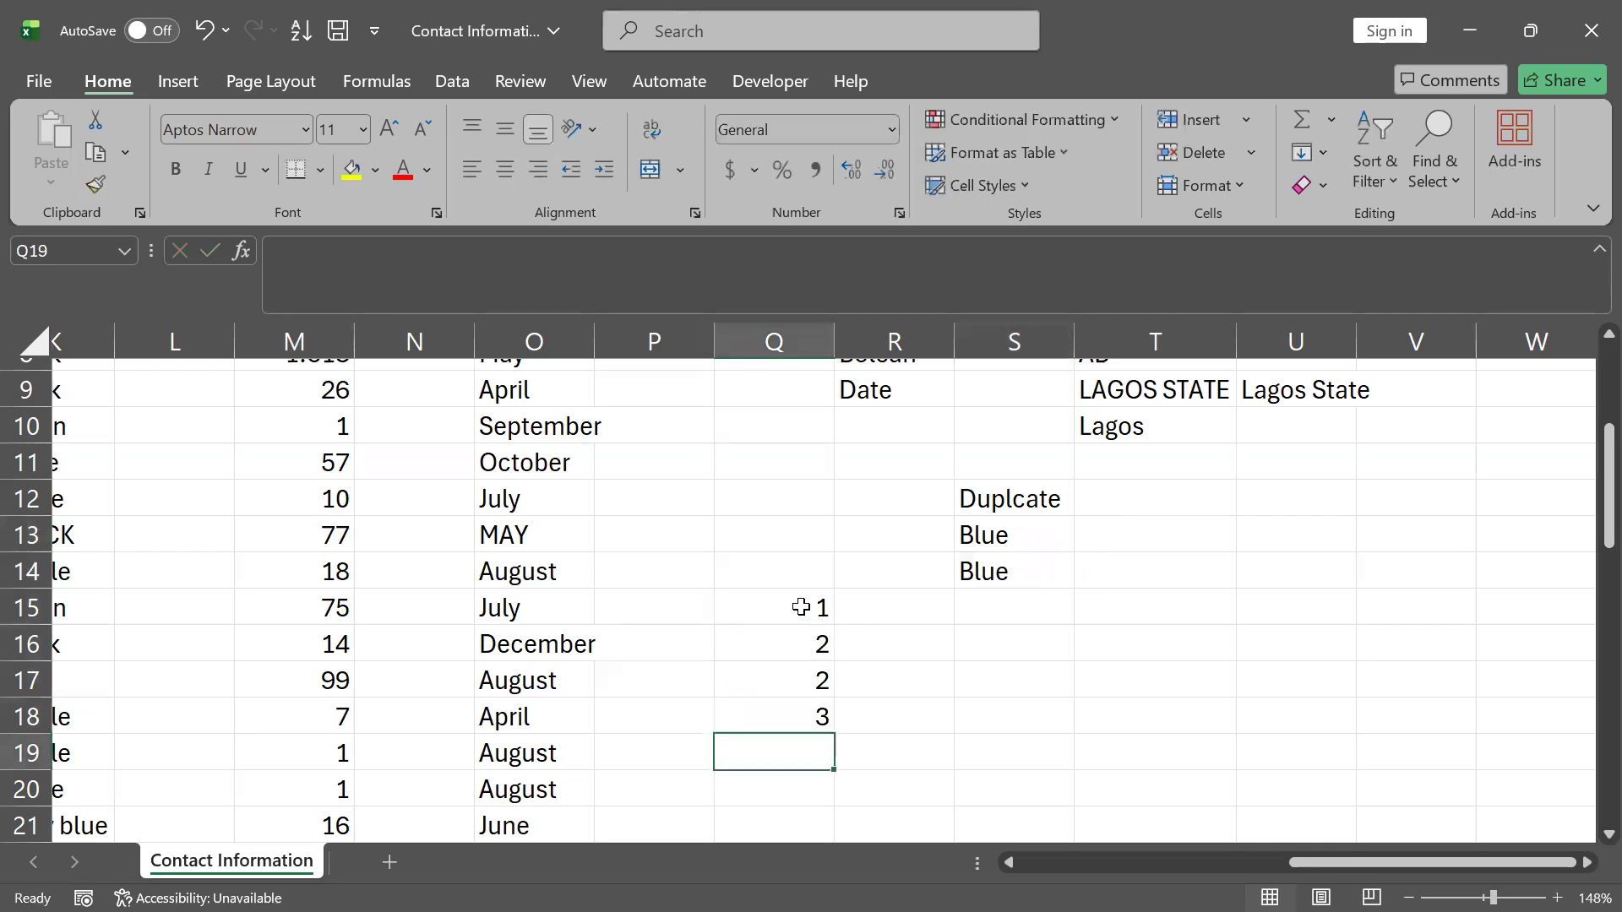
pyautogui.write('4')
pyautogui.press('Up')
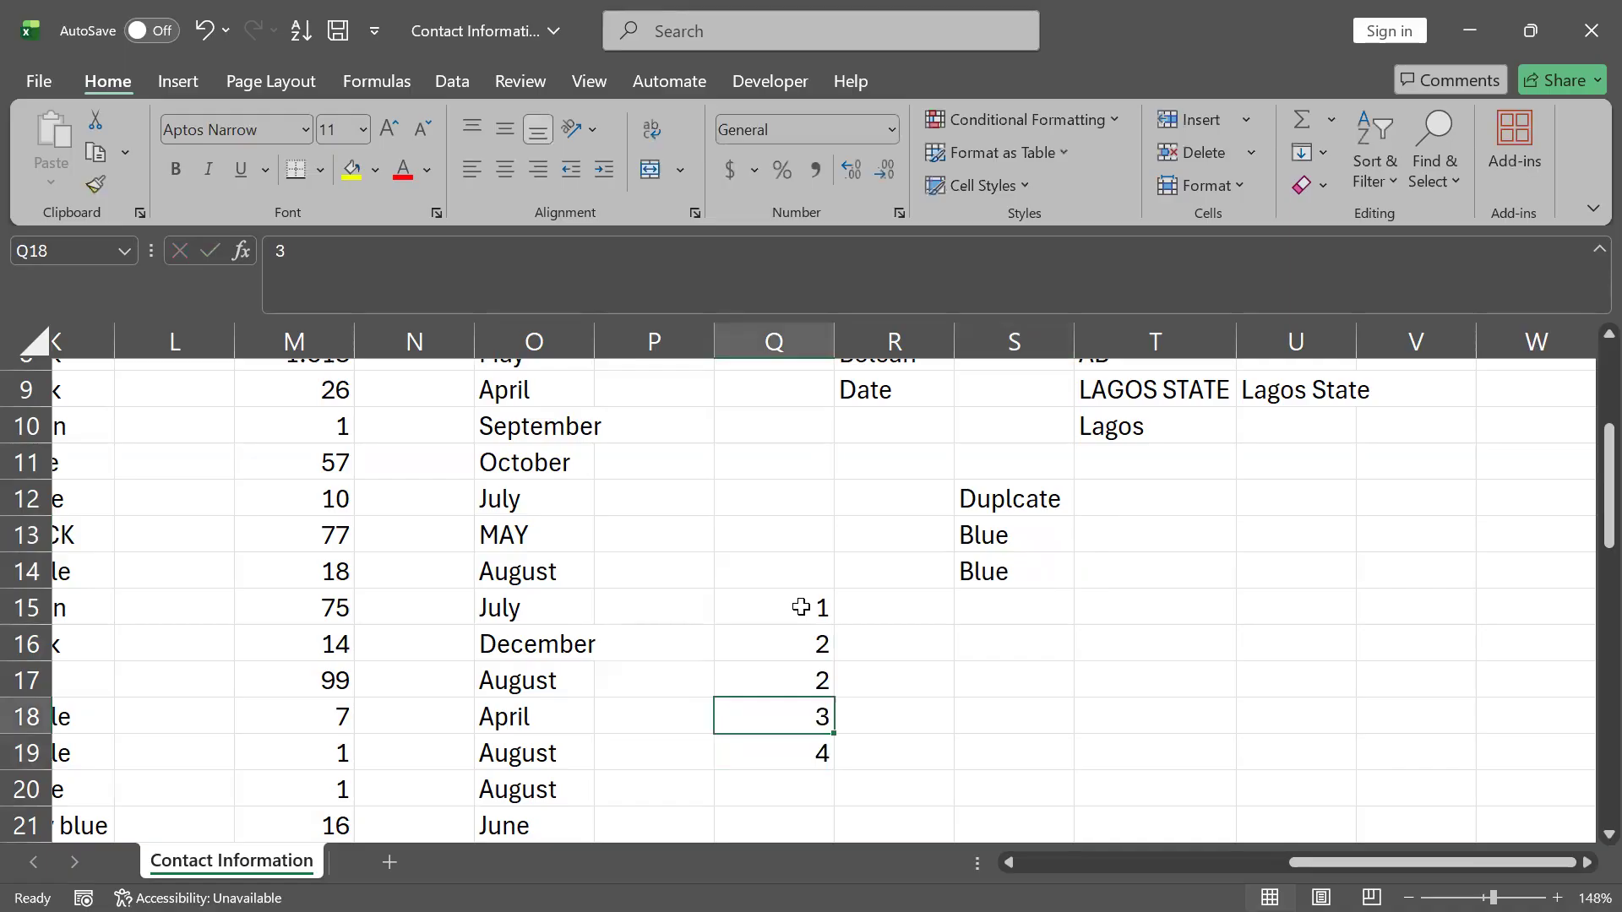
# - Remove the duplicate values from the number list in Q15:Q19, treating column Q as data without headers
pyautogui.moveTo(801, 644); pyautogui.dragTo(789, 677)
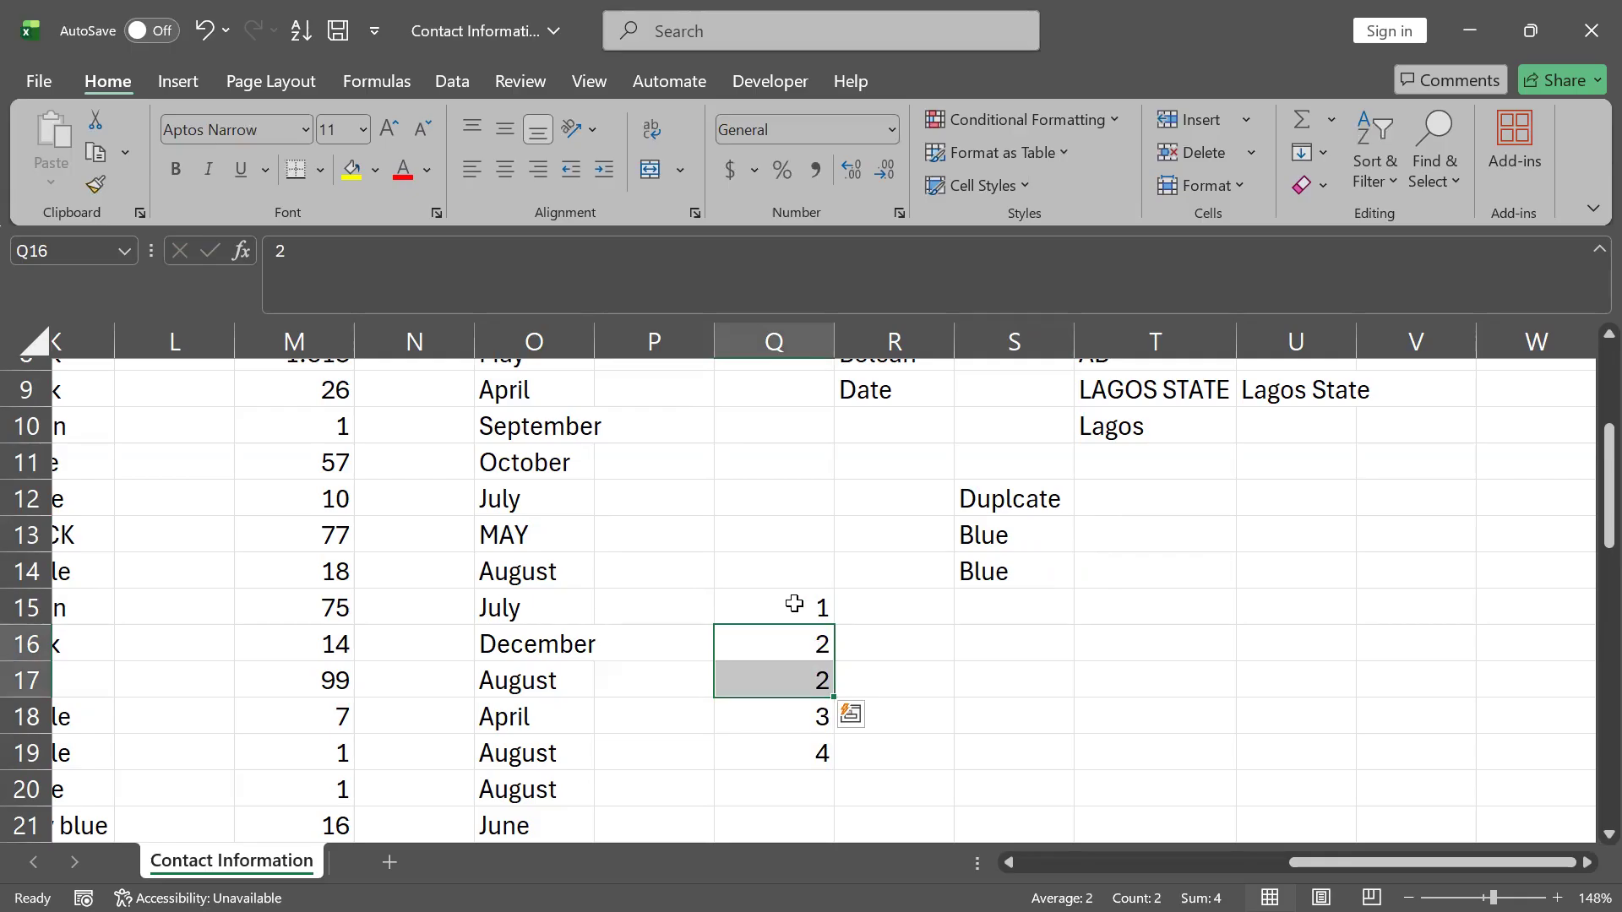
pyautogui.moveTo(803, 608); pyautogui.dragTo(824, 767)
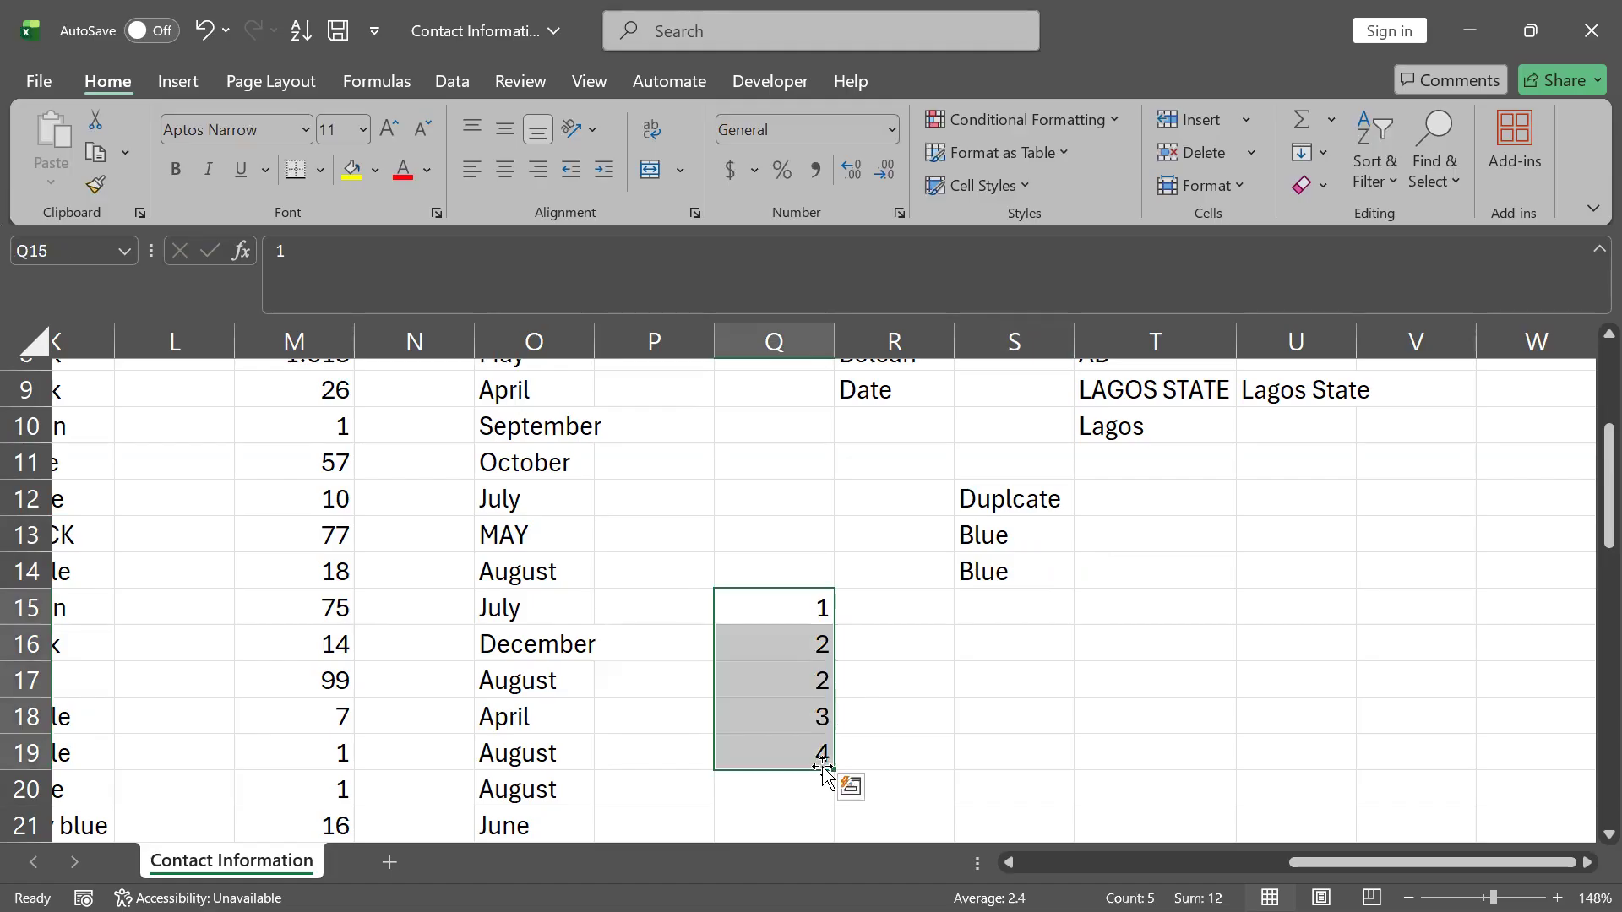
pyautogui.moveTo(771, 608); pyautogui.dragTo(793, 749)
pyautogui.click(452, 81)
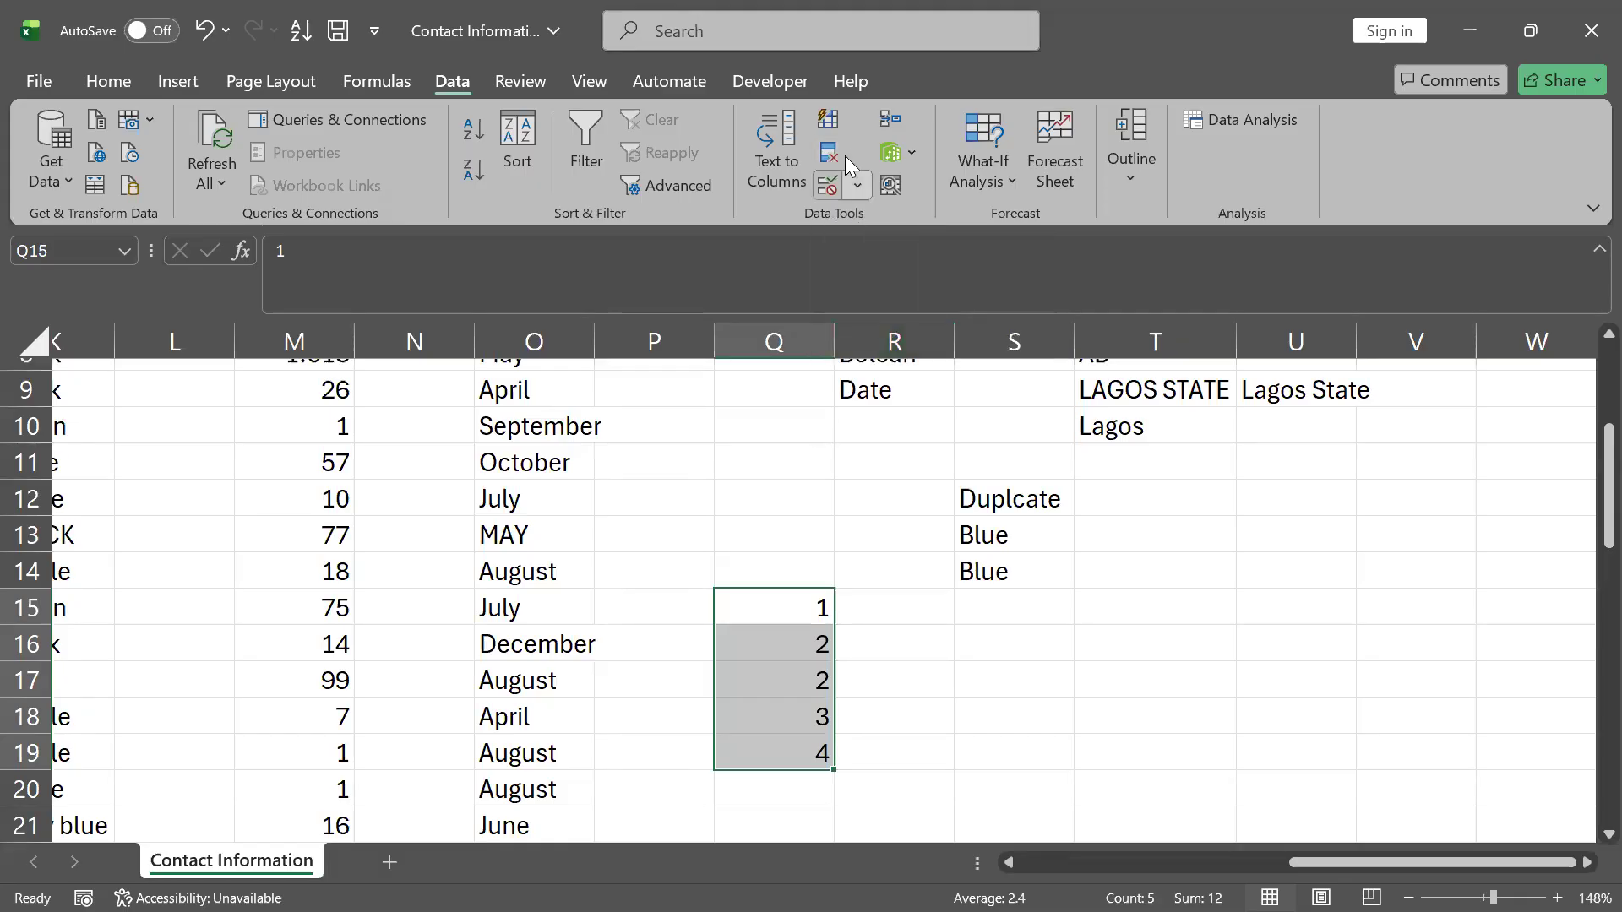
pyautogui.click(828, 153)
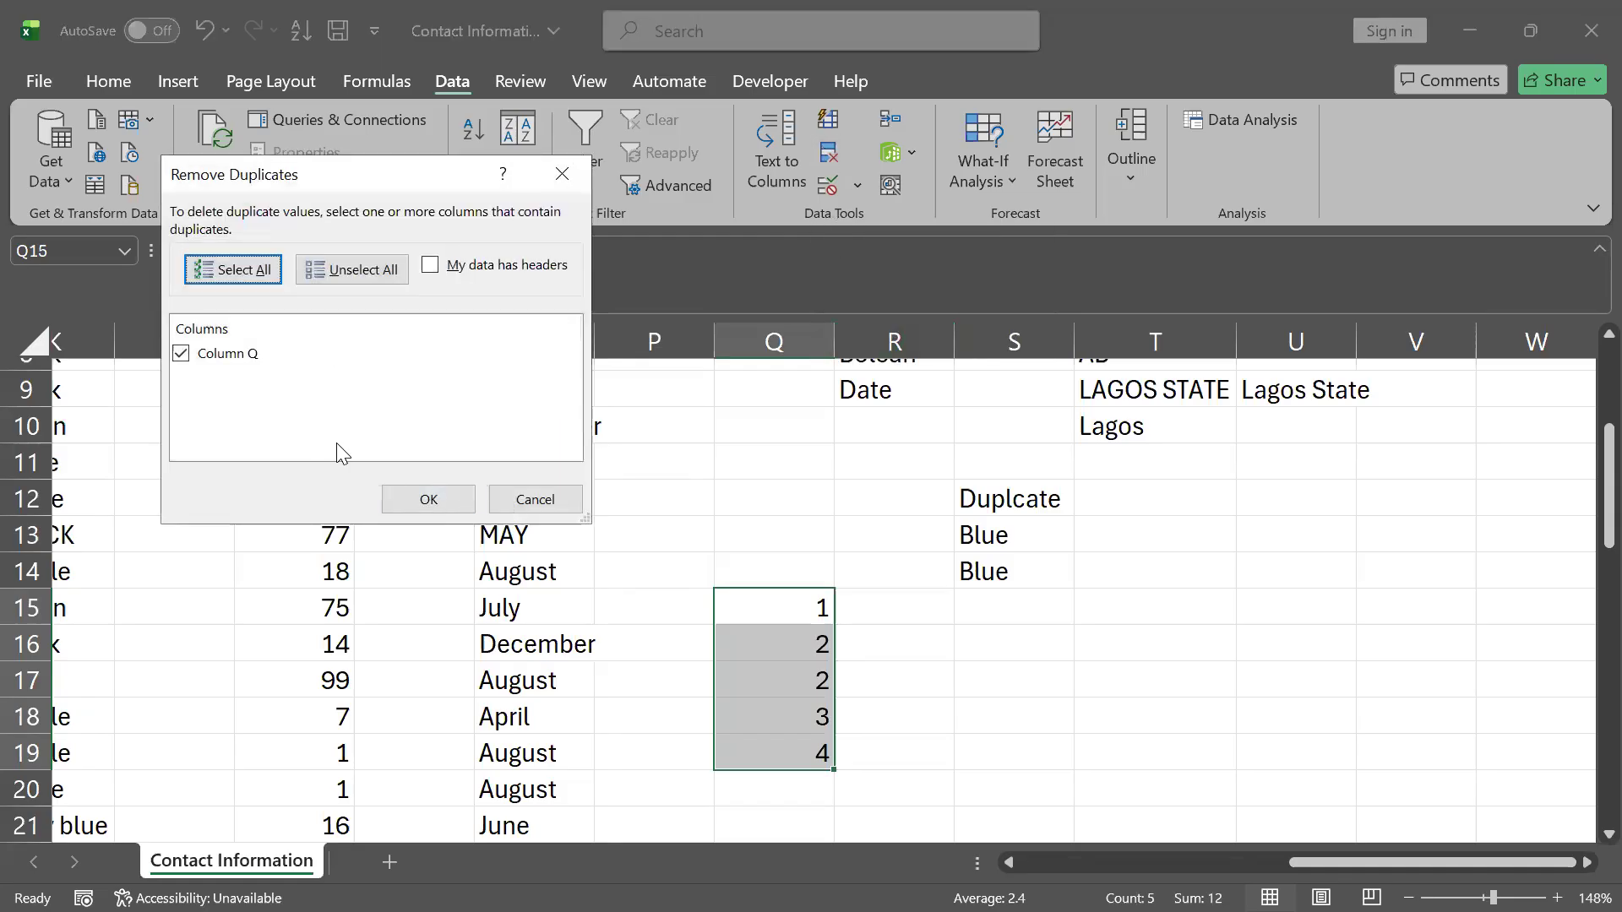
pyautogui.click(438, 495)
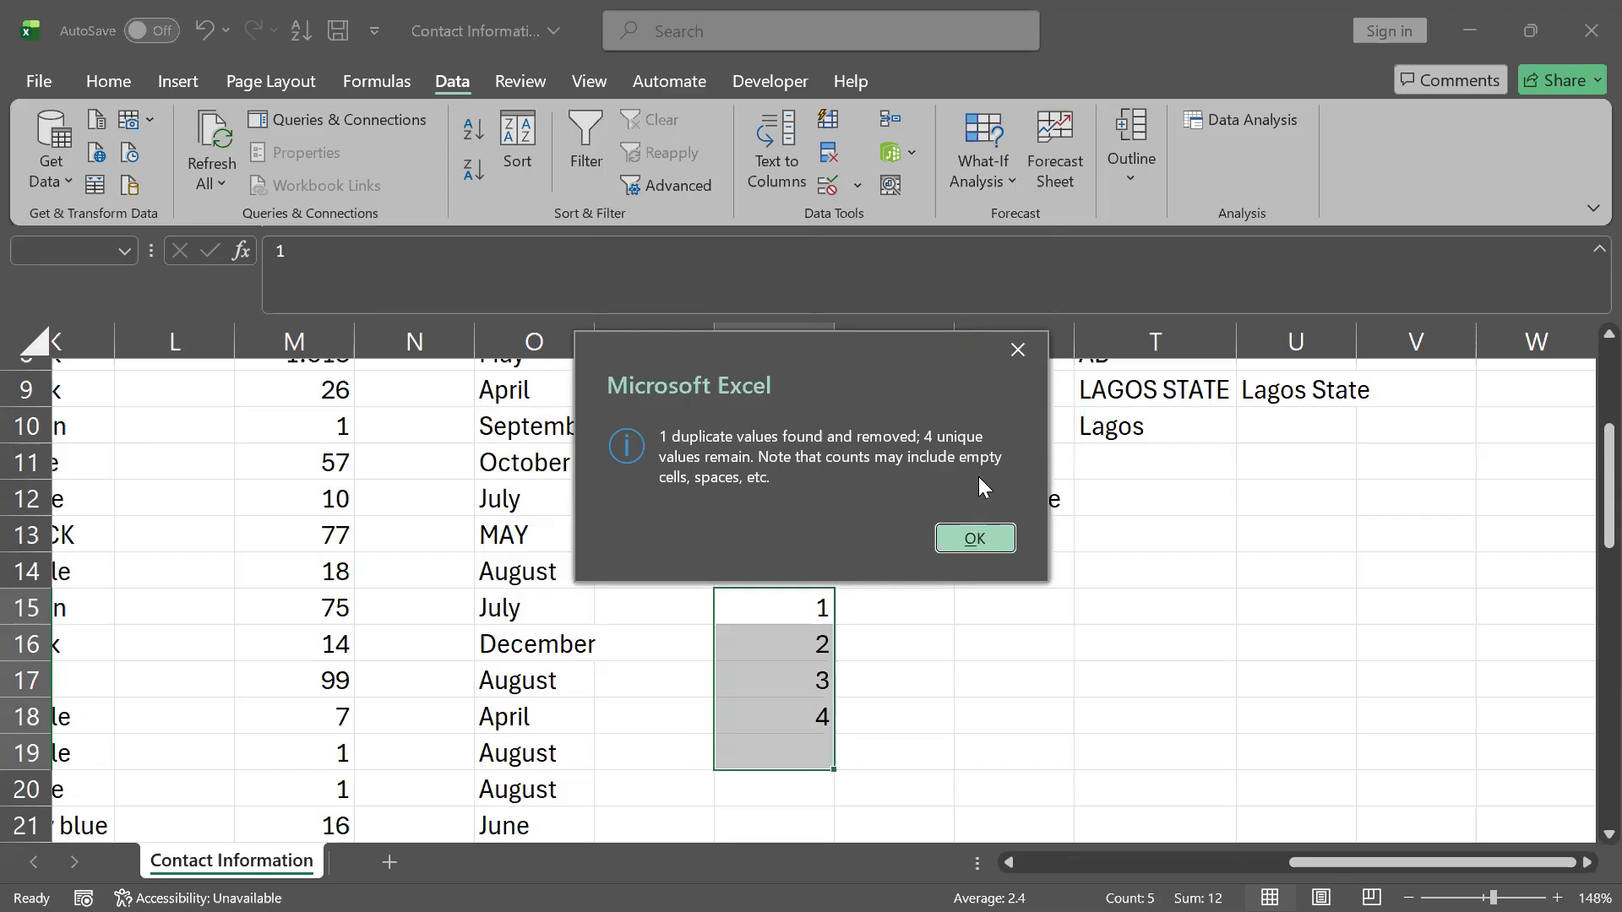
pyautogui.click(986, 540)
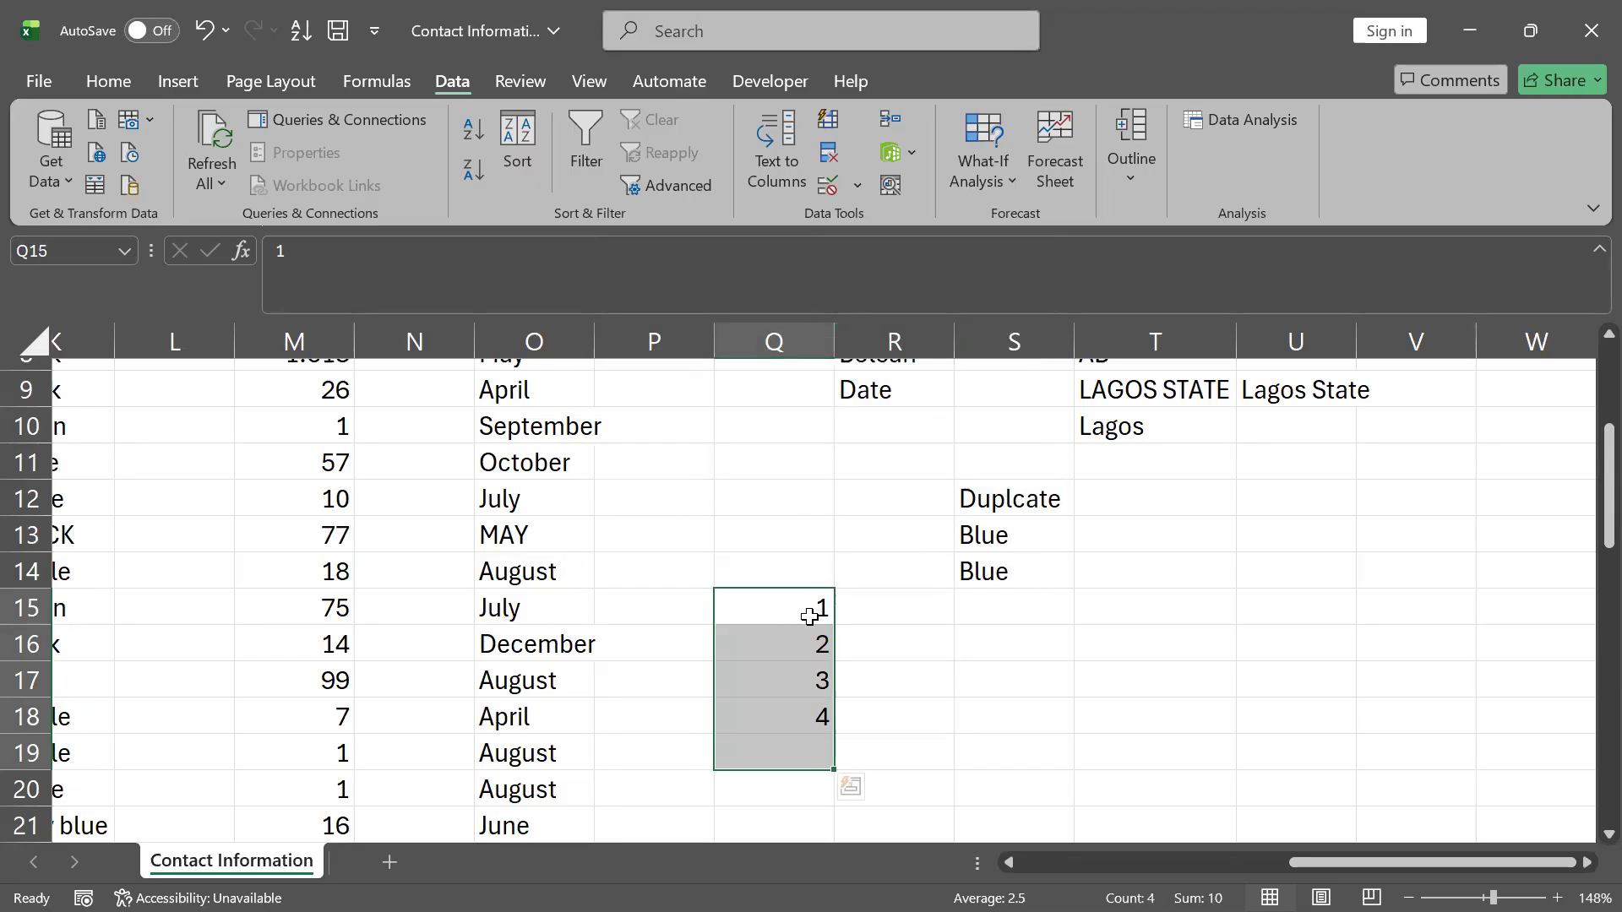
pyautogui.click(791, 644)
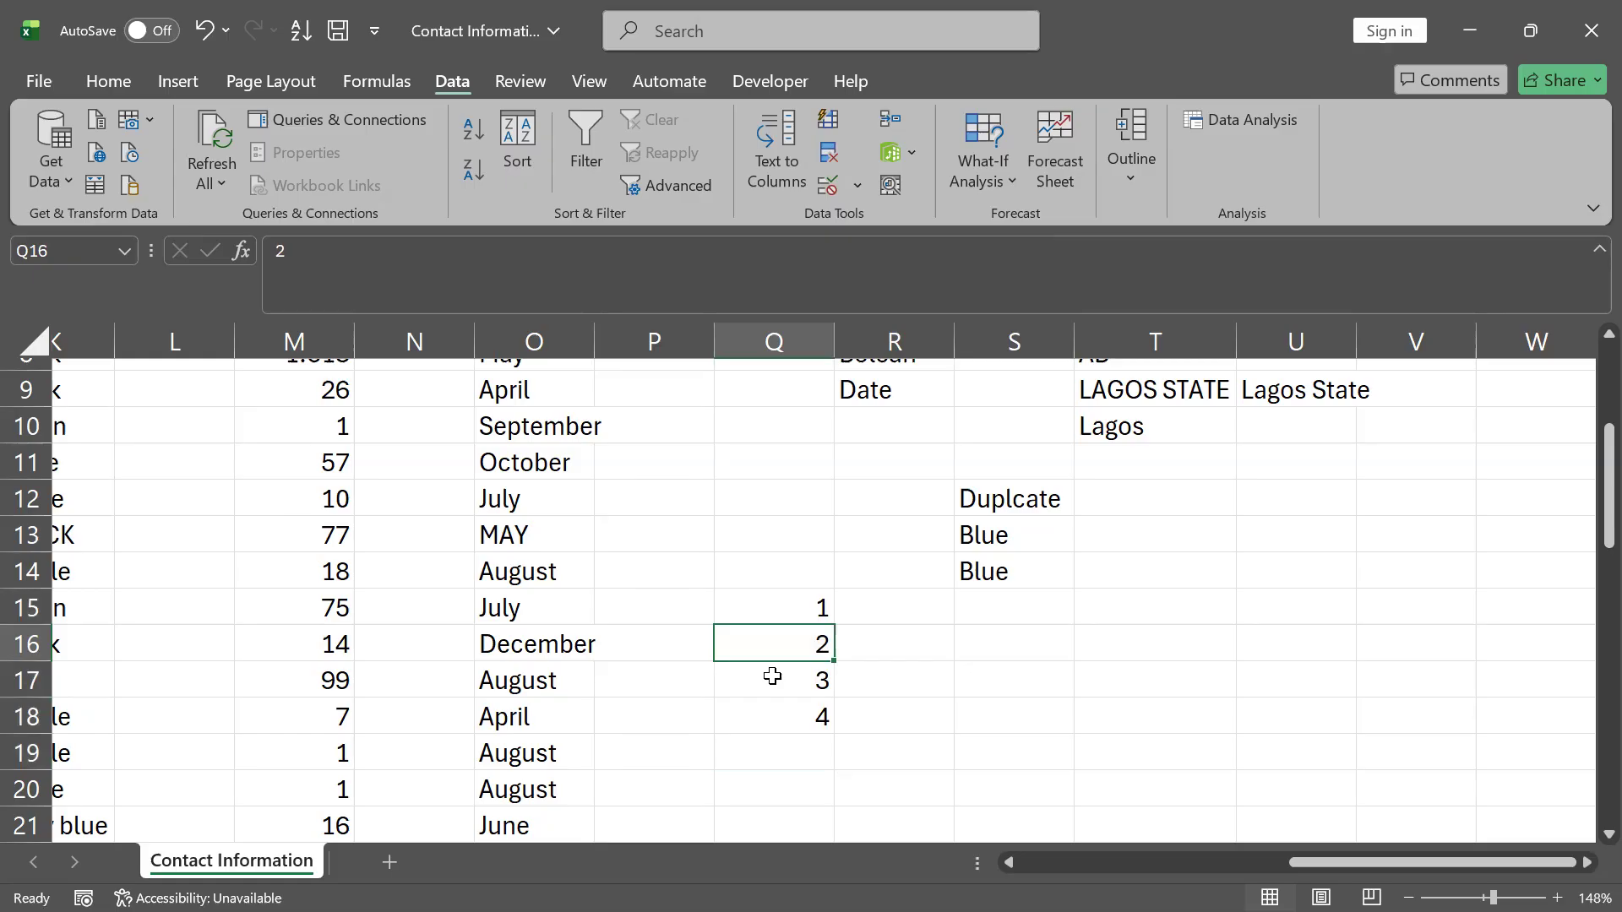
# - Try to remove duplicates from the two Blue entries in S13:S14, treating column S as data without headers
pyautogui.click(985, 536)
pyautogui.keyDown('shift'); pyautogui.click(1024, 574); pyautogui.keyUp('shift')
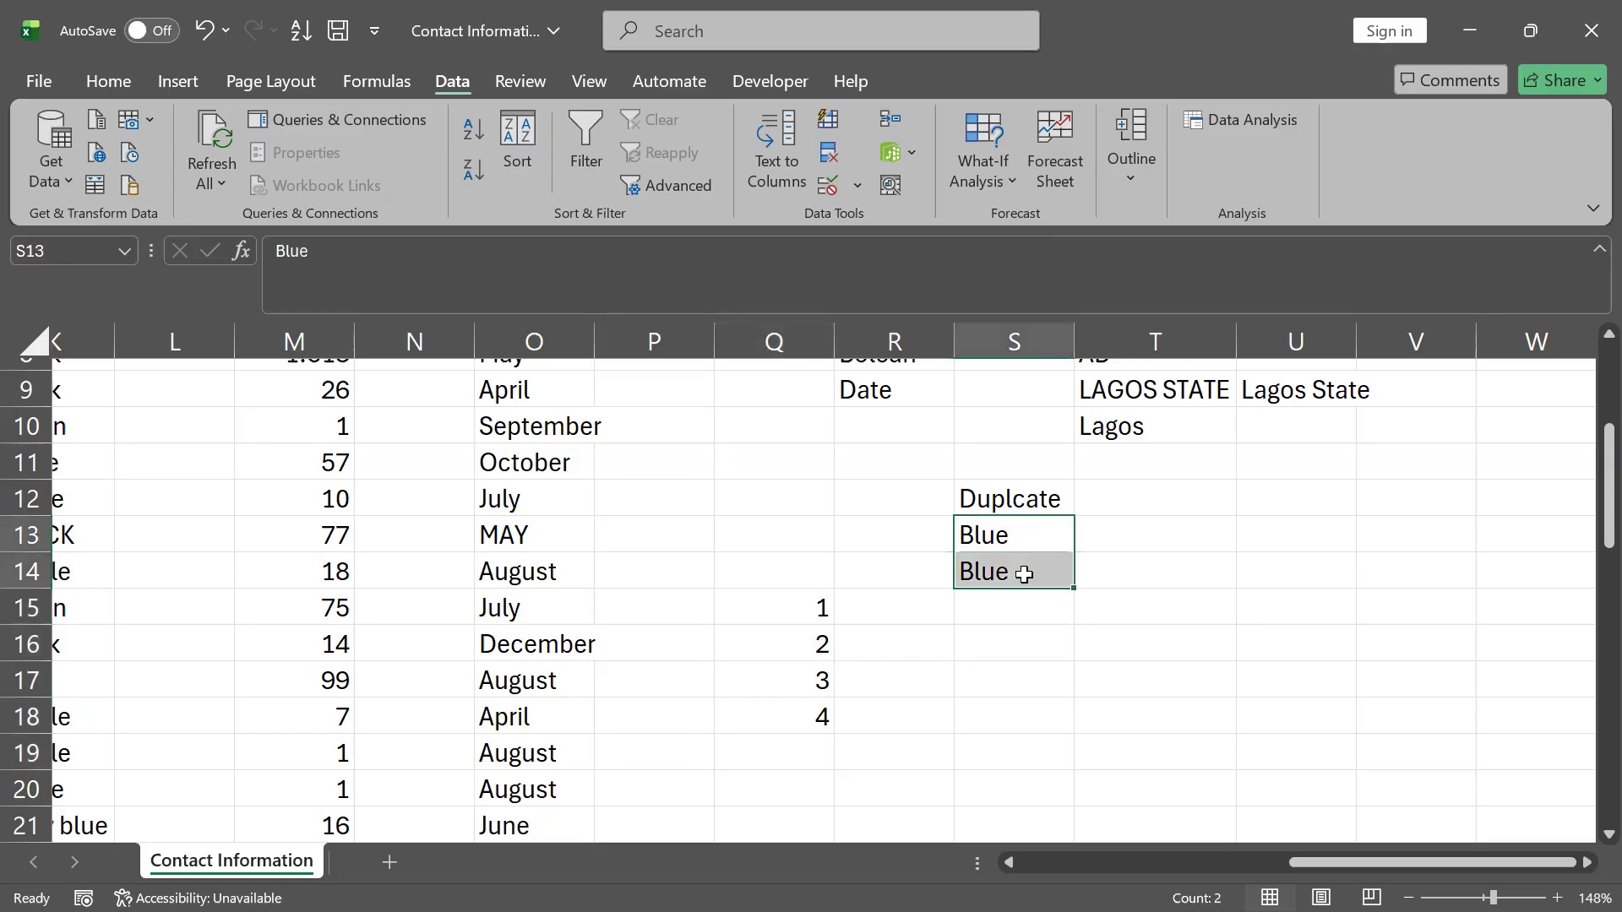
pyautogui.click(885, 522)
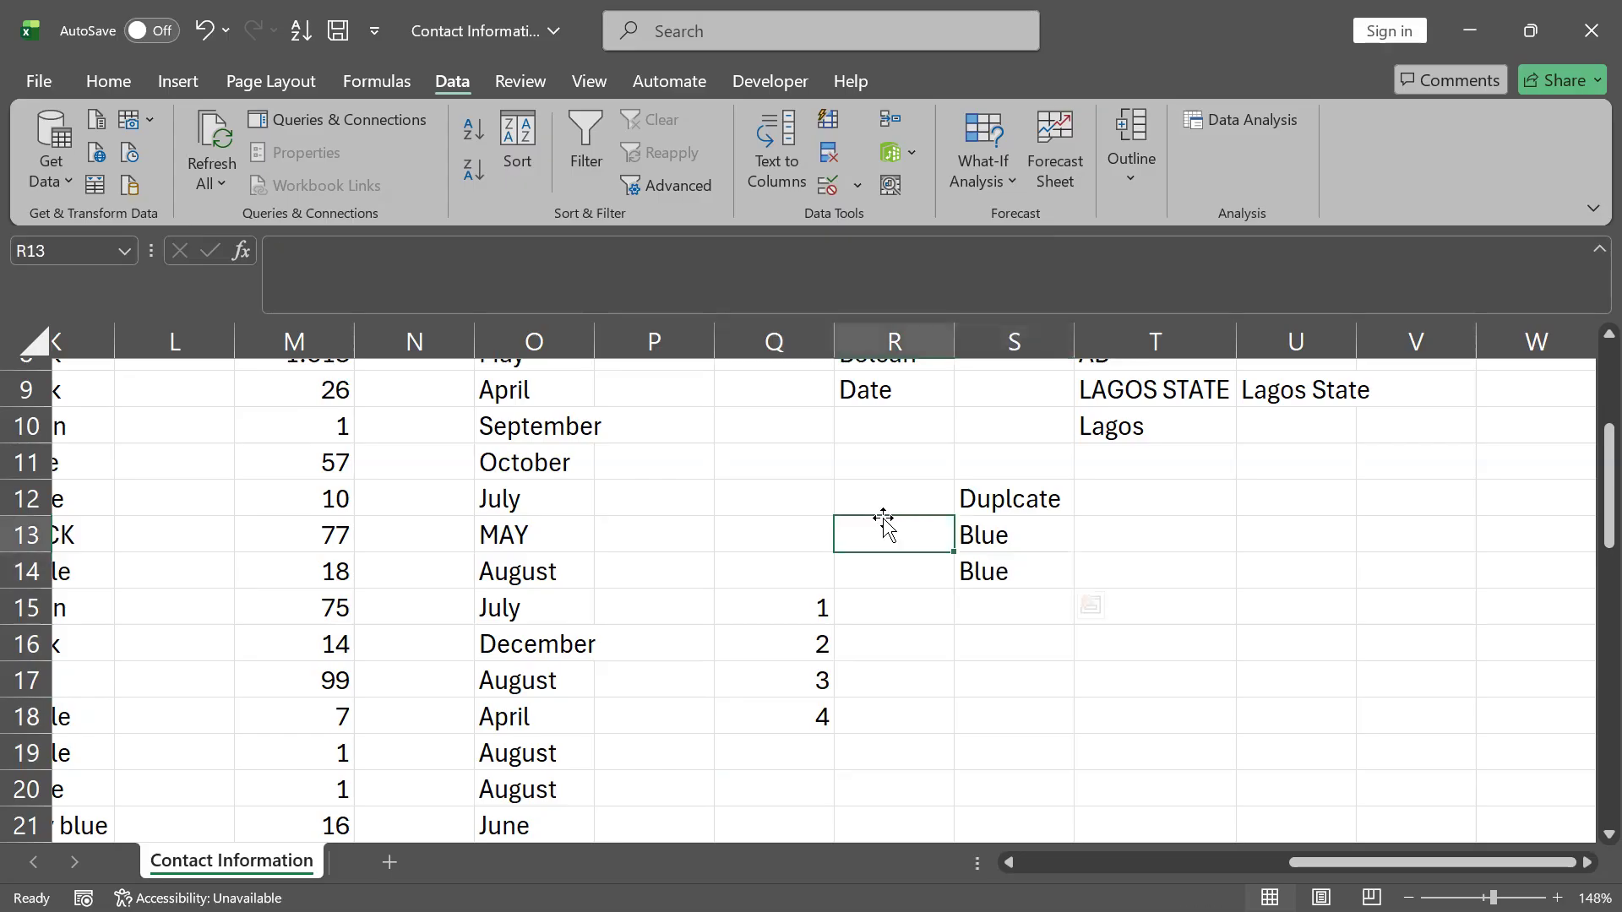
pyautogui.click(997, 531)
pyautogui.moveTo(786, 606); pyautogui.dragTo(789, 718)
pyautogui.moveTo(1000, 531); pyautogui.dragTo(1000, 566)
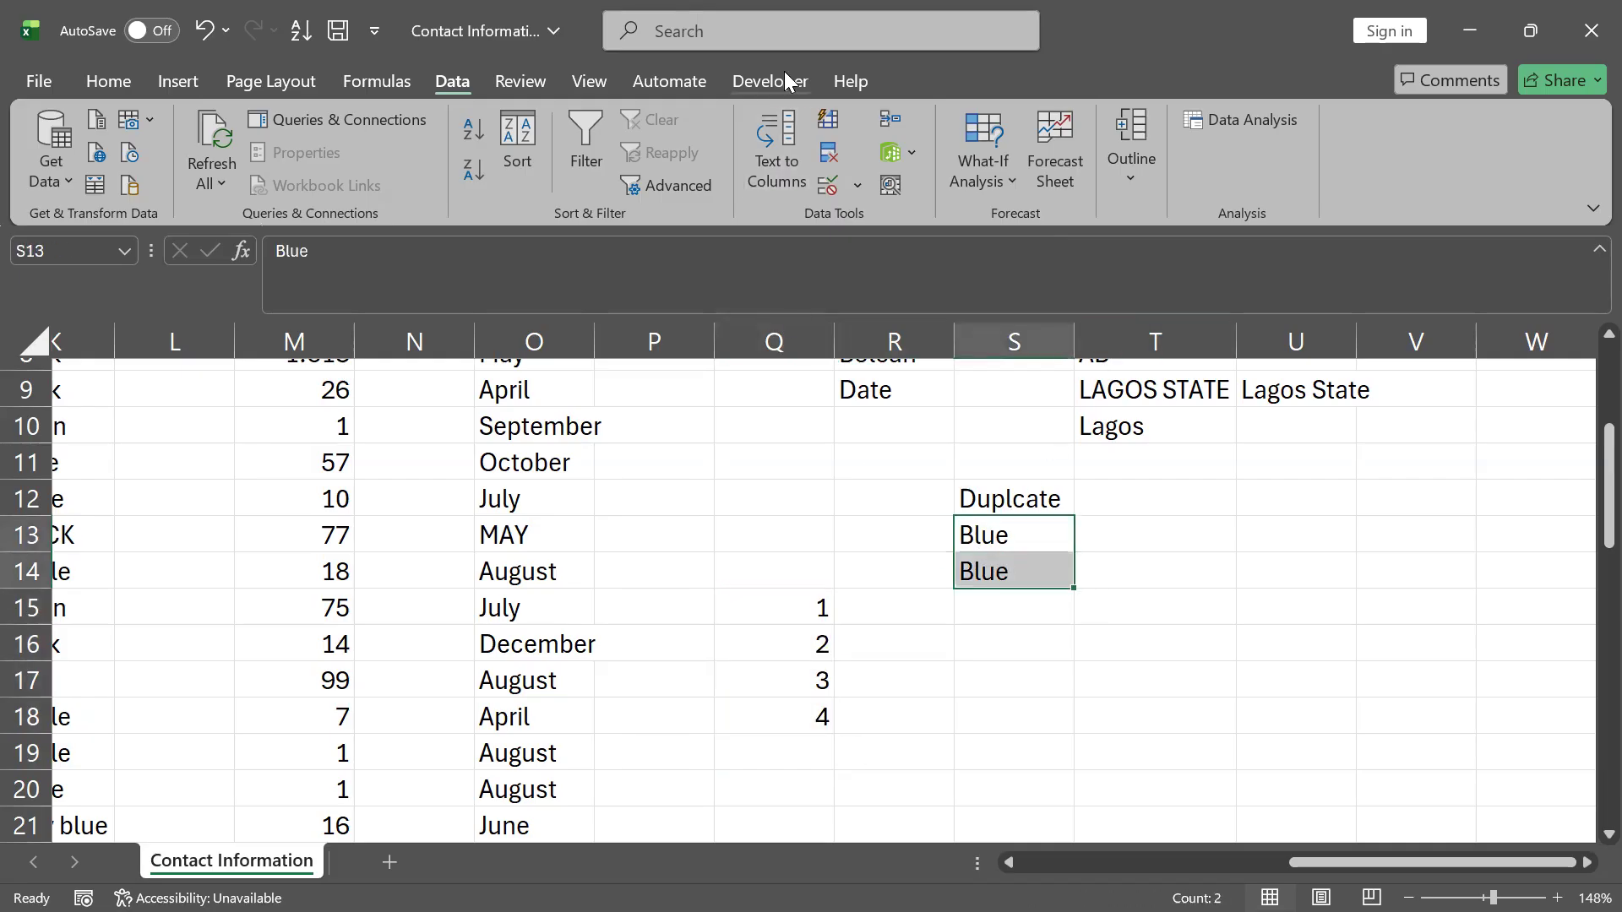
pyautogui.click(836, 159)
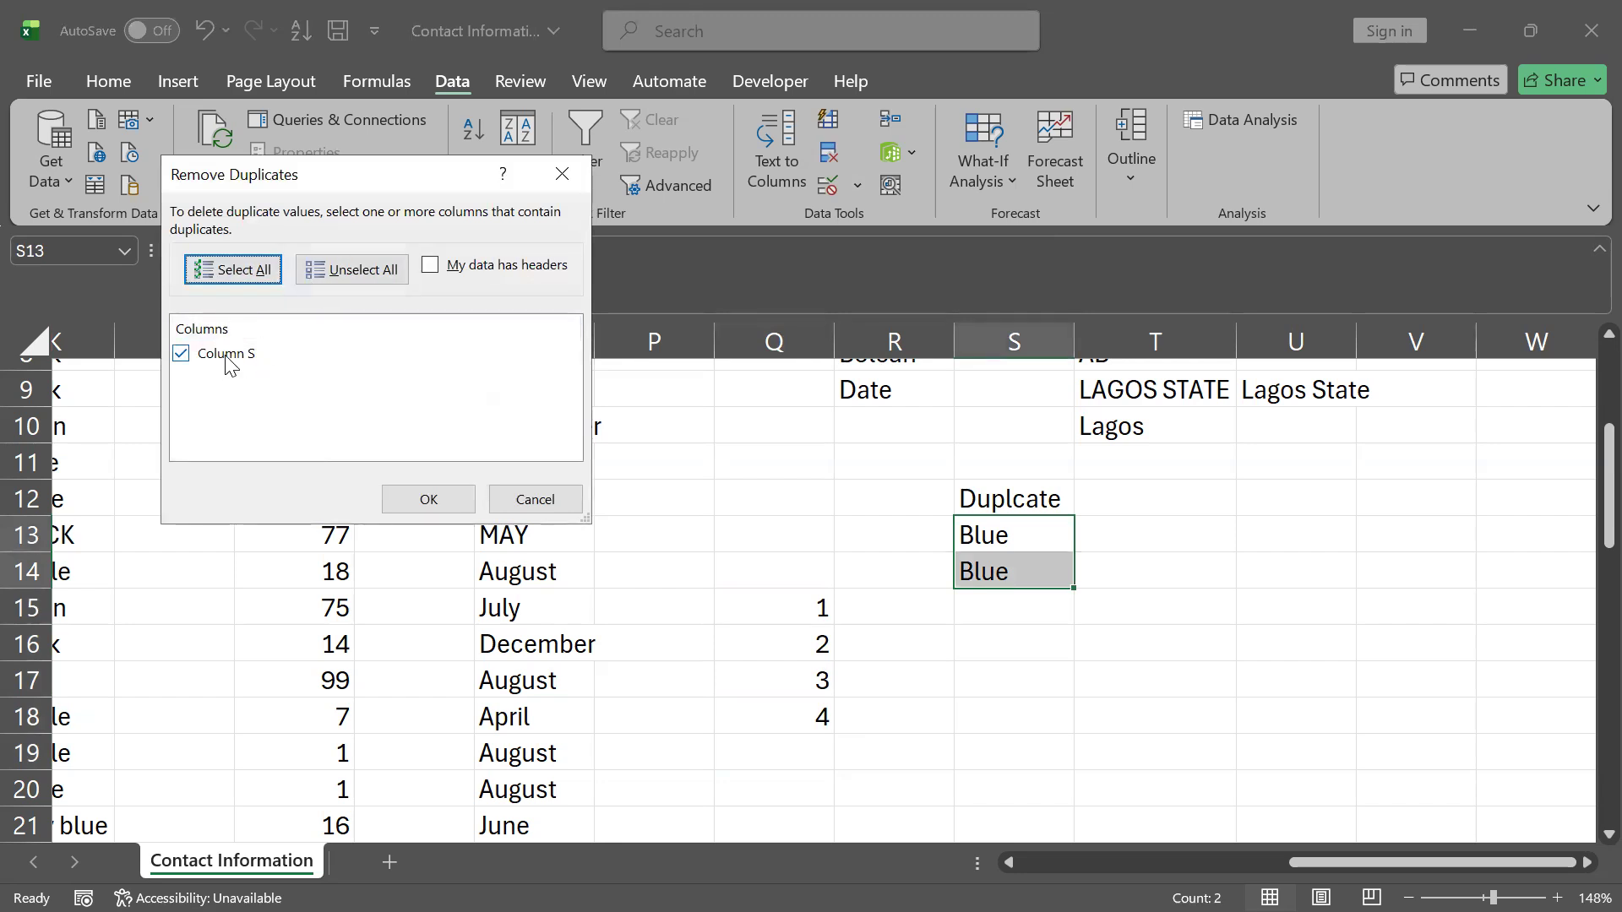
pyautogui.click(439, 503)
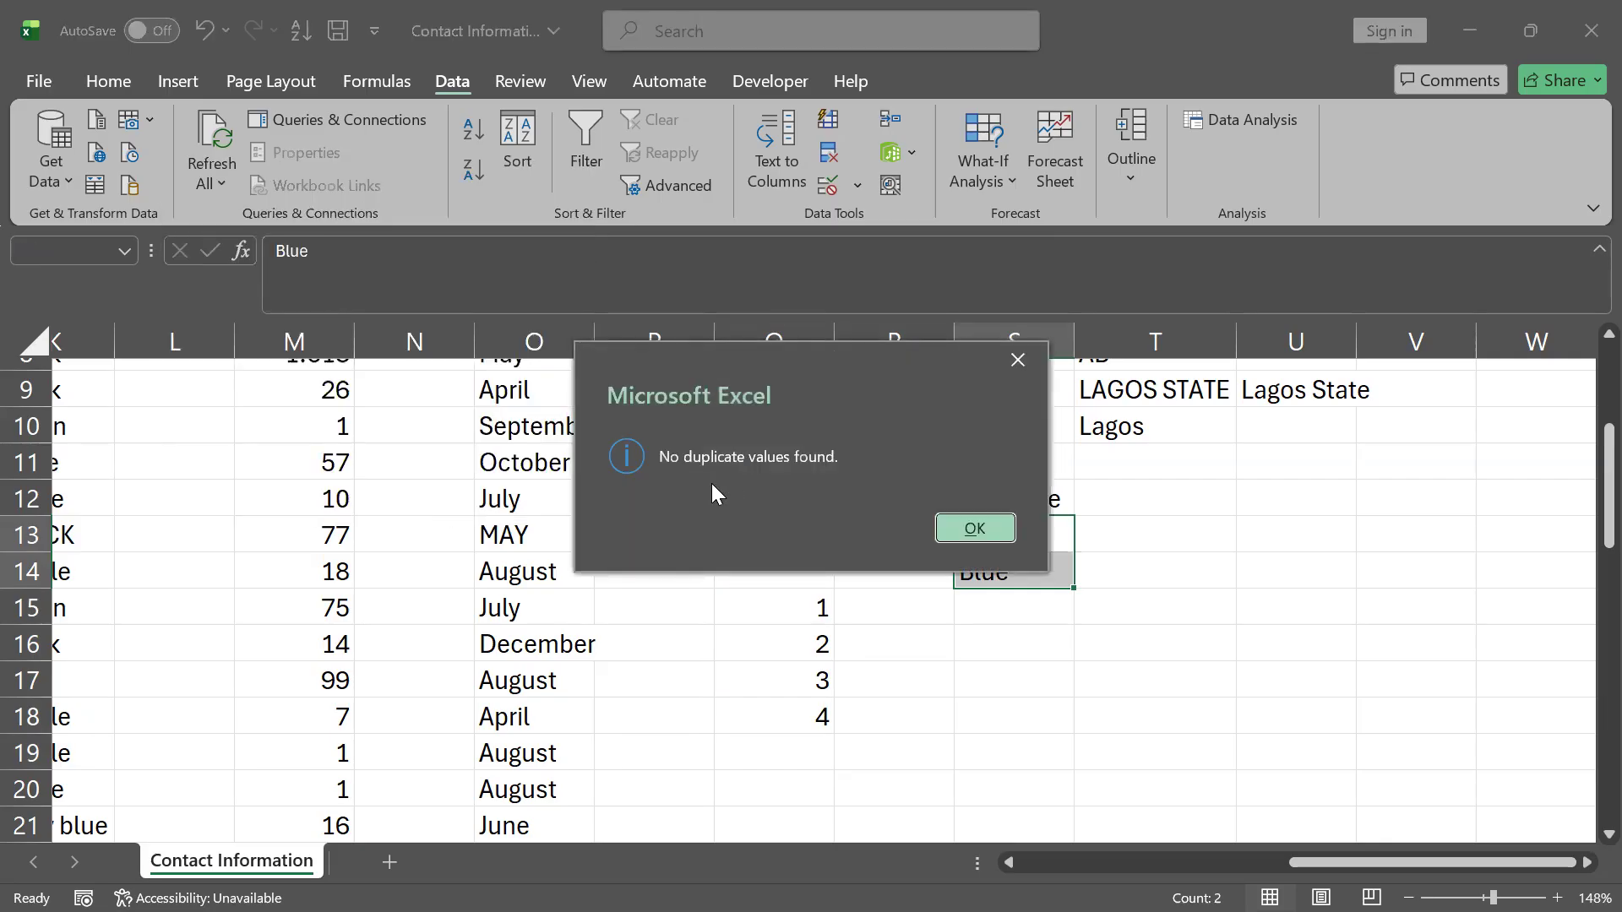
pyautogui.click(970, 528)
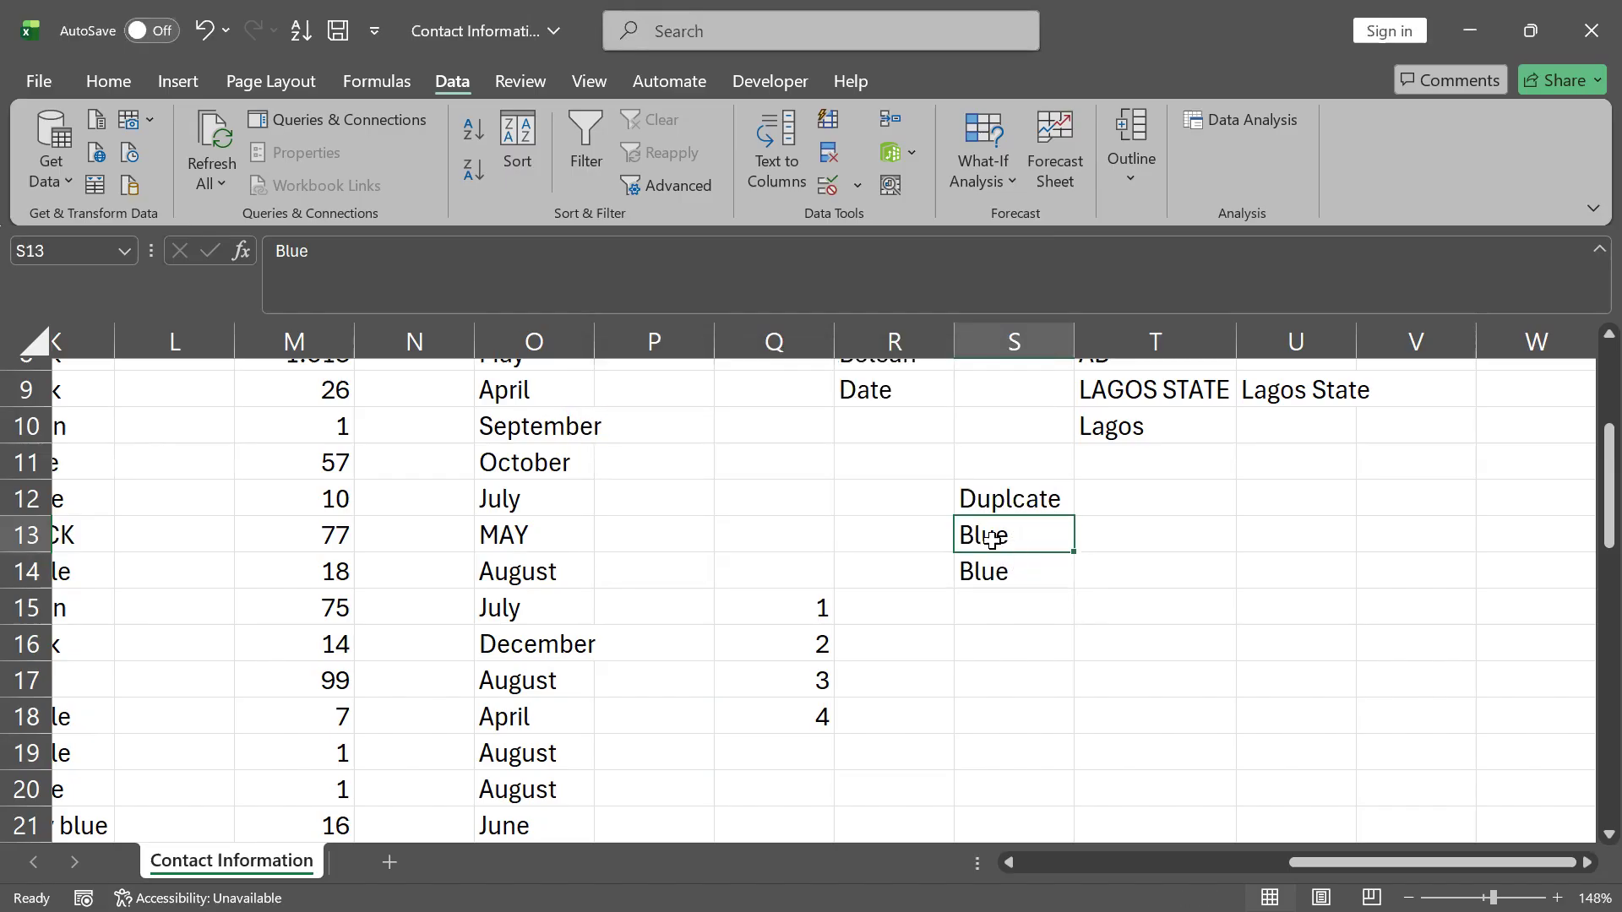
# - Inspect the full cell content of S14 for a trailing space after Blue, leaving the entry as it is
pyautogui.click(1044, 568)
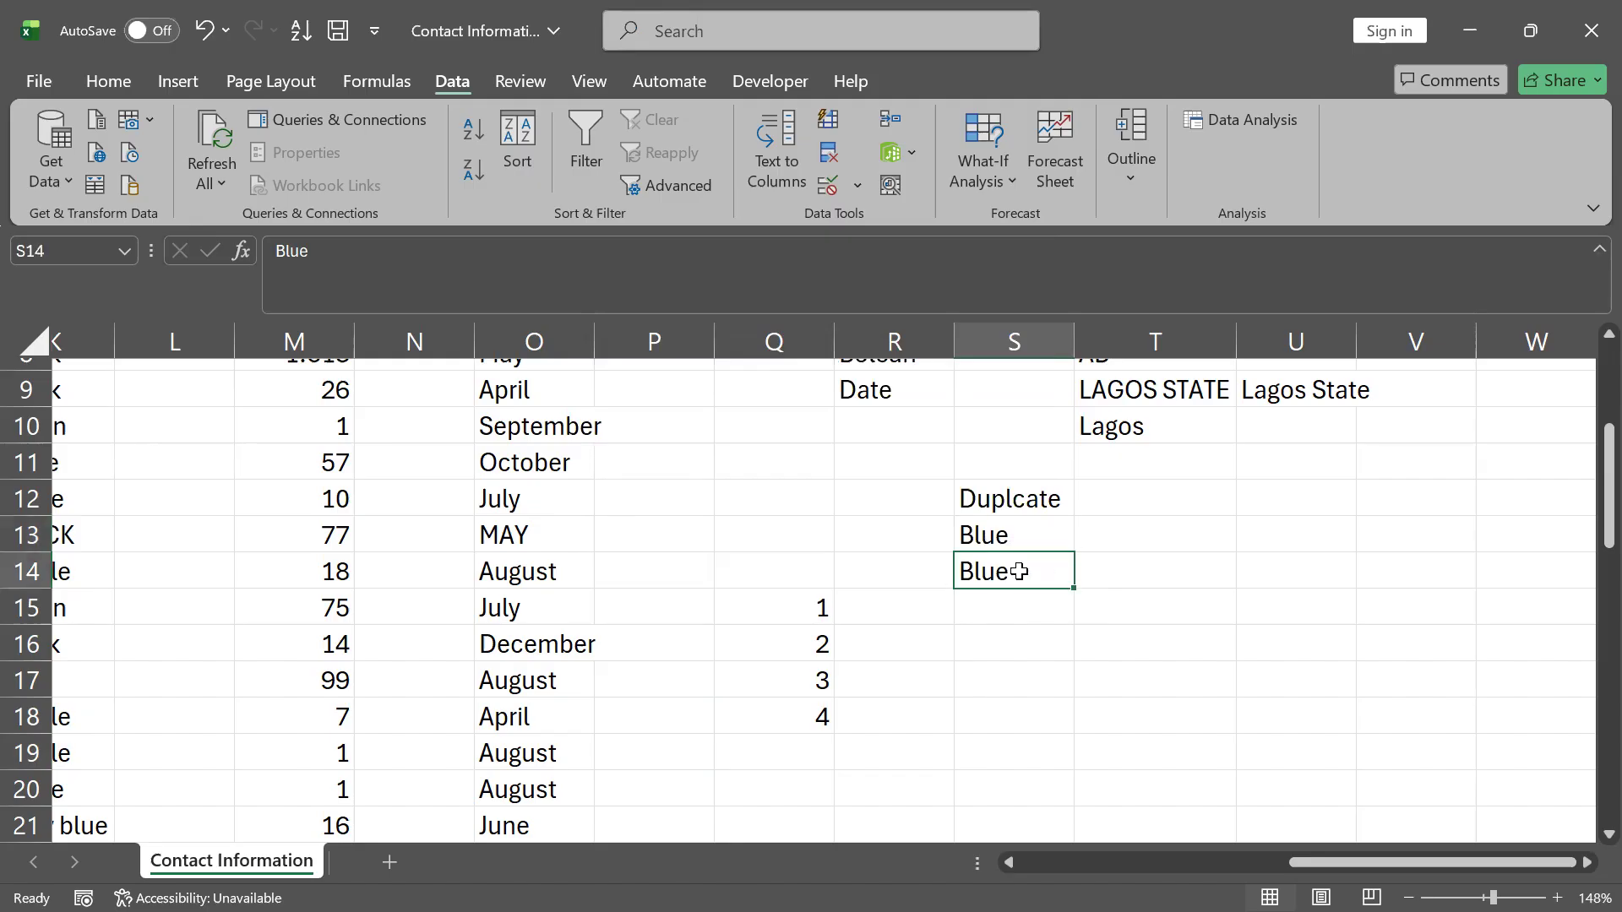
pyautogui.click(463, 246)
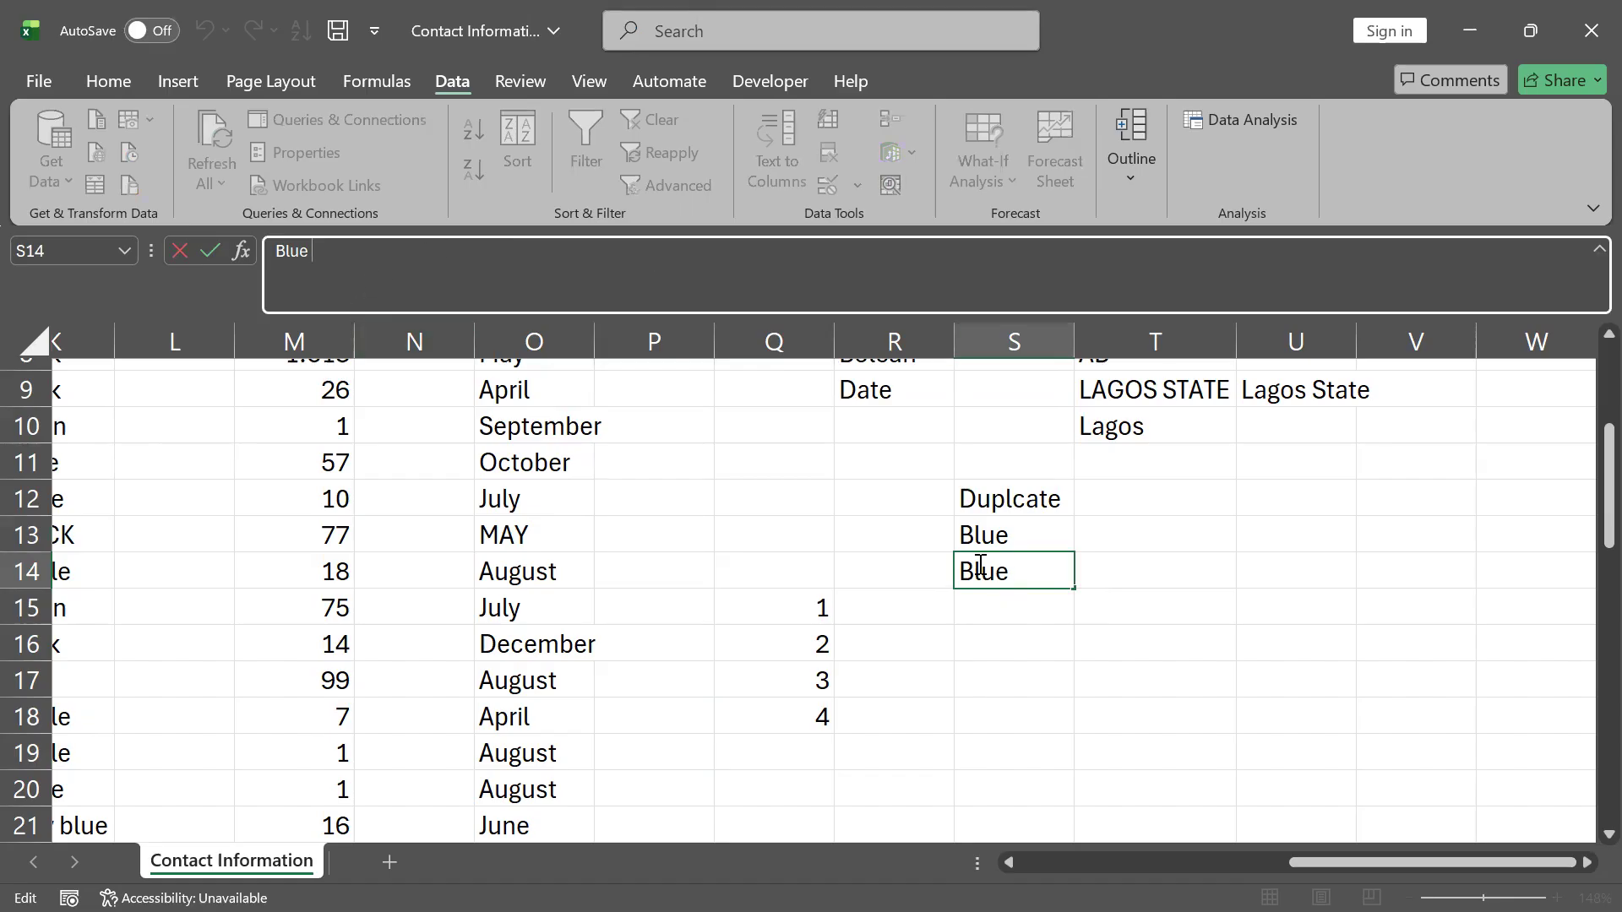
pyautogui.press('Return')
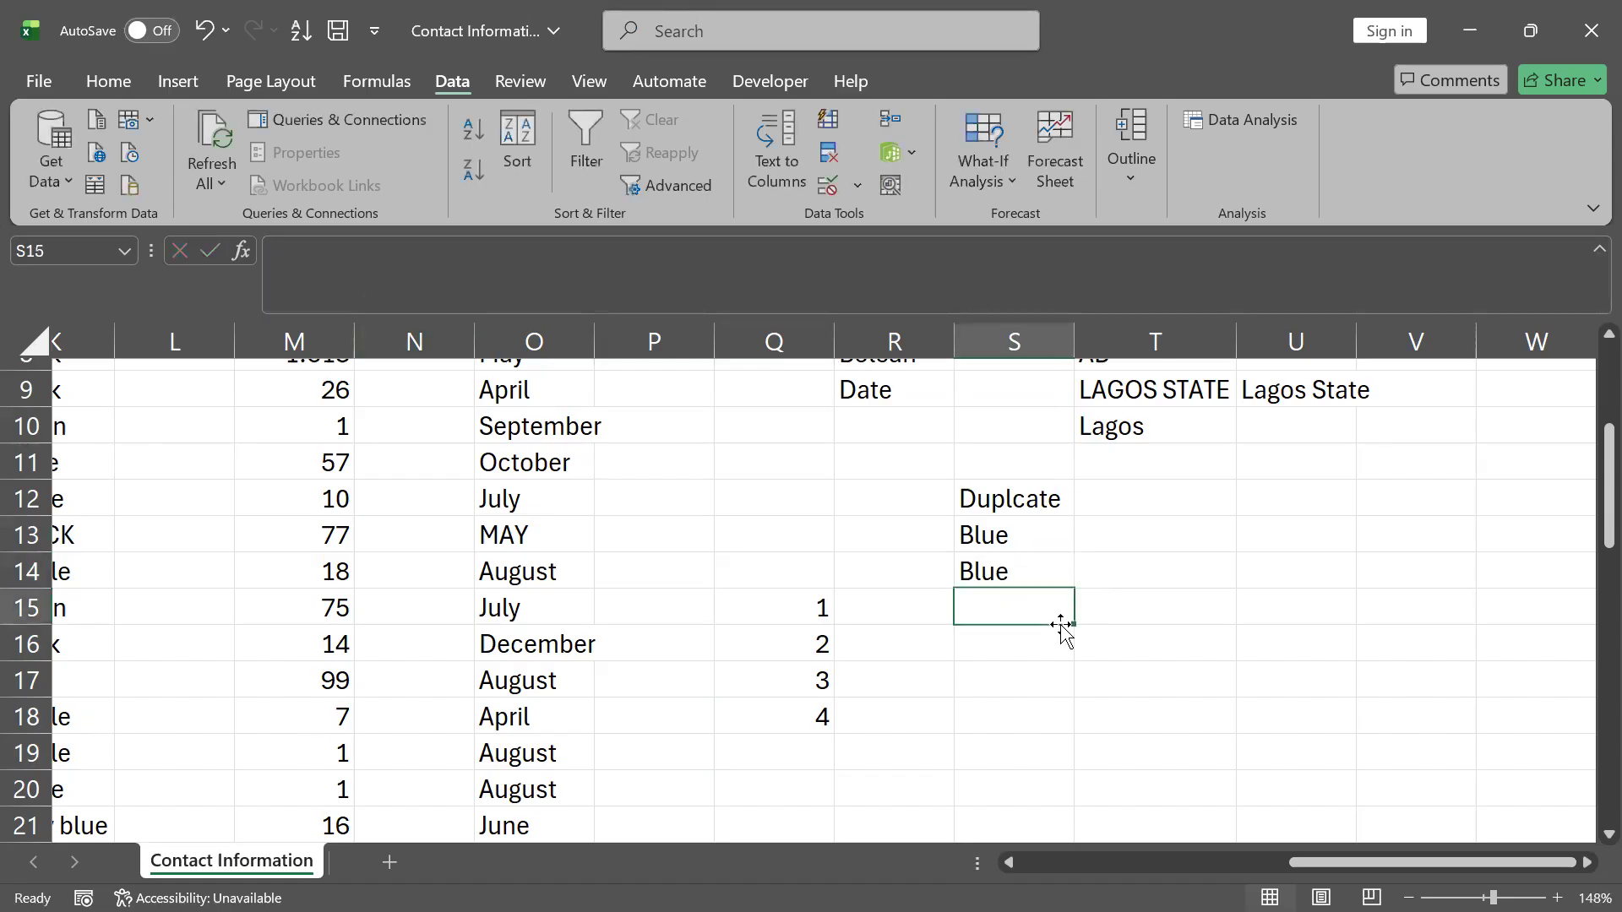
pyautogui.click(993, 568)
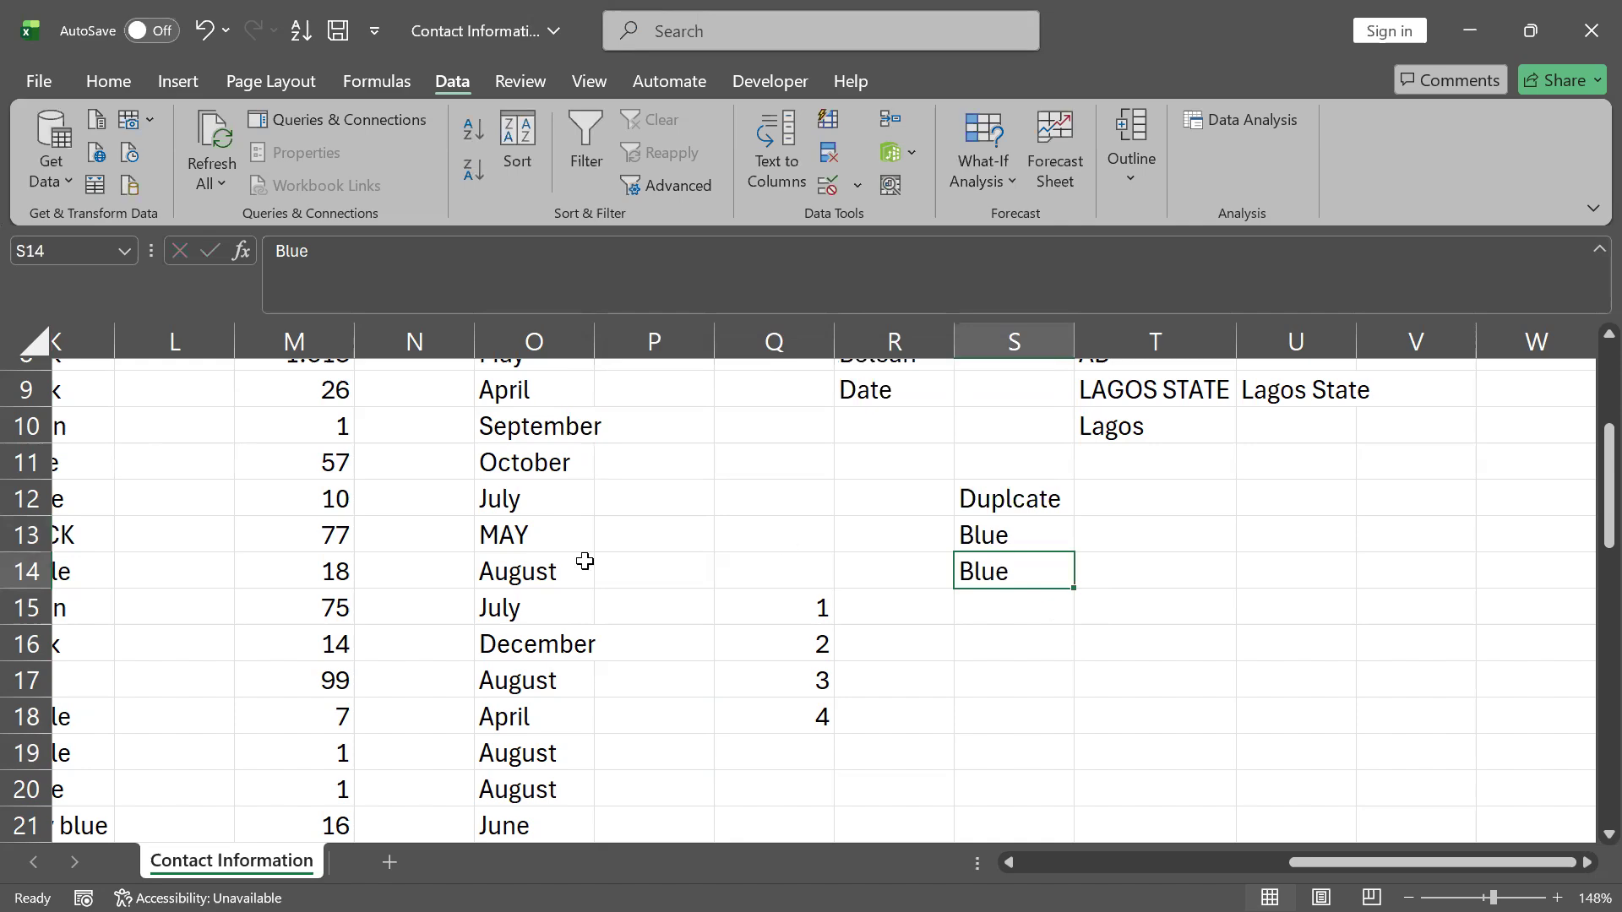
# - Examine the Favourite Colour column and its neighbouring columns for inconsistent entries, including the stray characters in K4
pyautogui.scroll(3, 585, 560)
pyautogui.hscroll(-3, 585, 560)
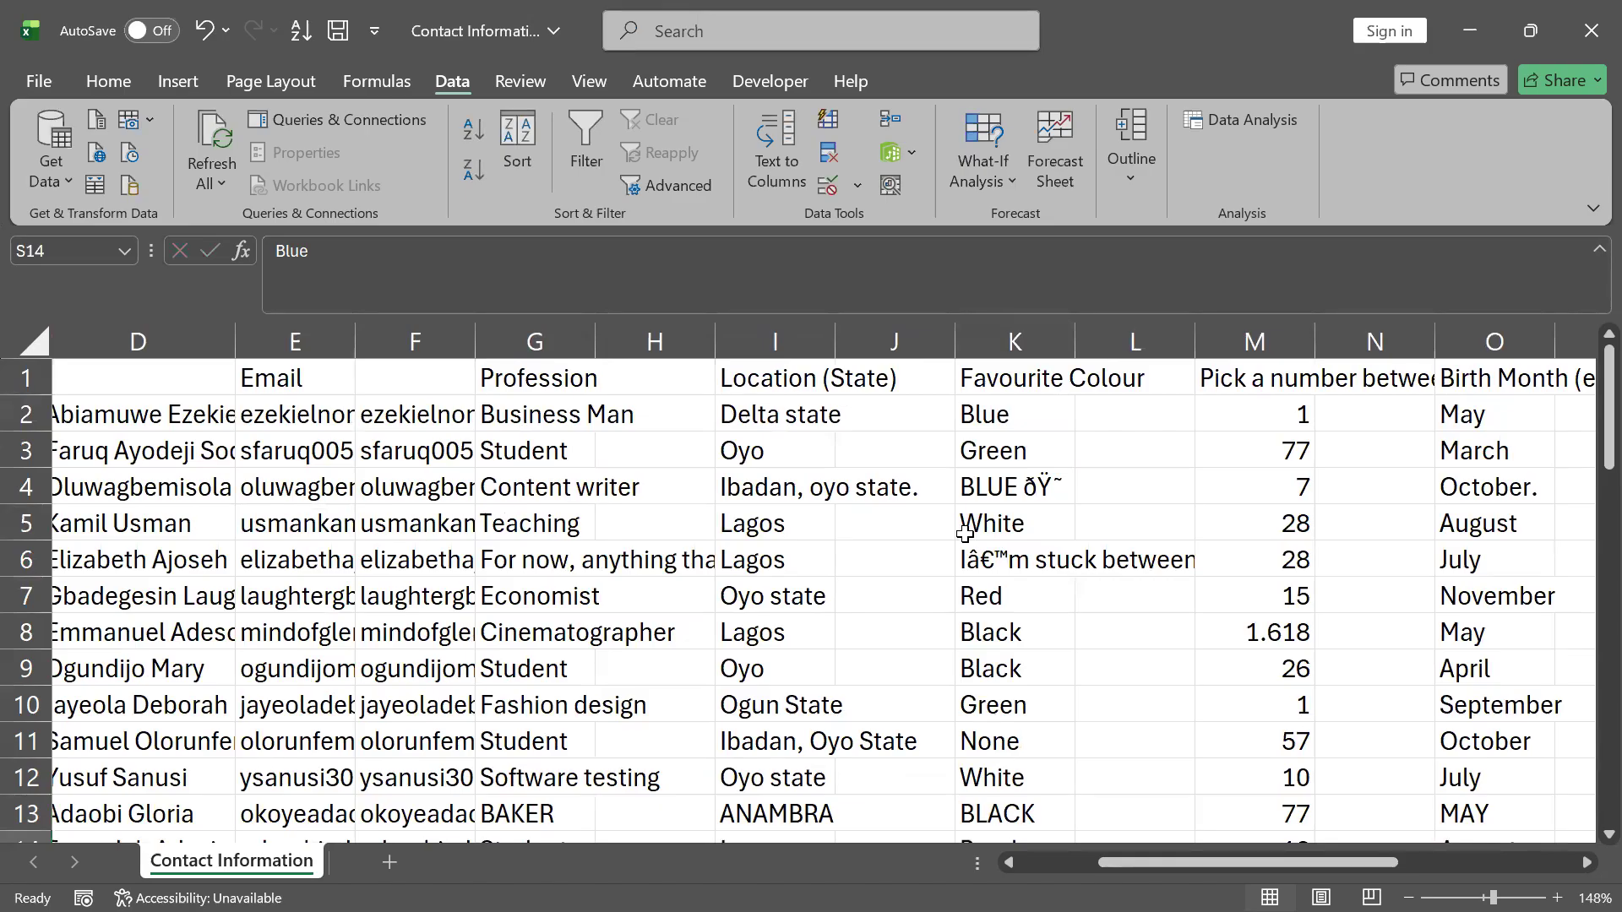
pyautogui.hscroll(5, 964, 534)
pyautogui.scroll(-1, 964, 534)
pyautogui.scroll(-3, 964, 534)
pyautogui.scroll(1, 965, 534)
pyautogui.hscroll(-5, 965, 534)
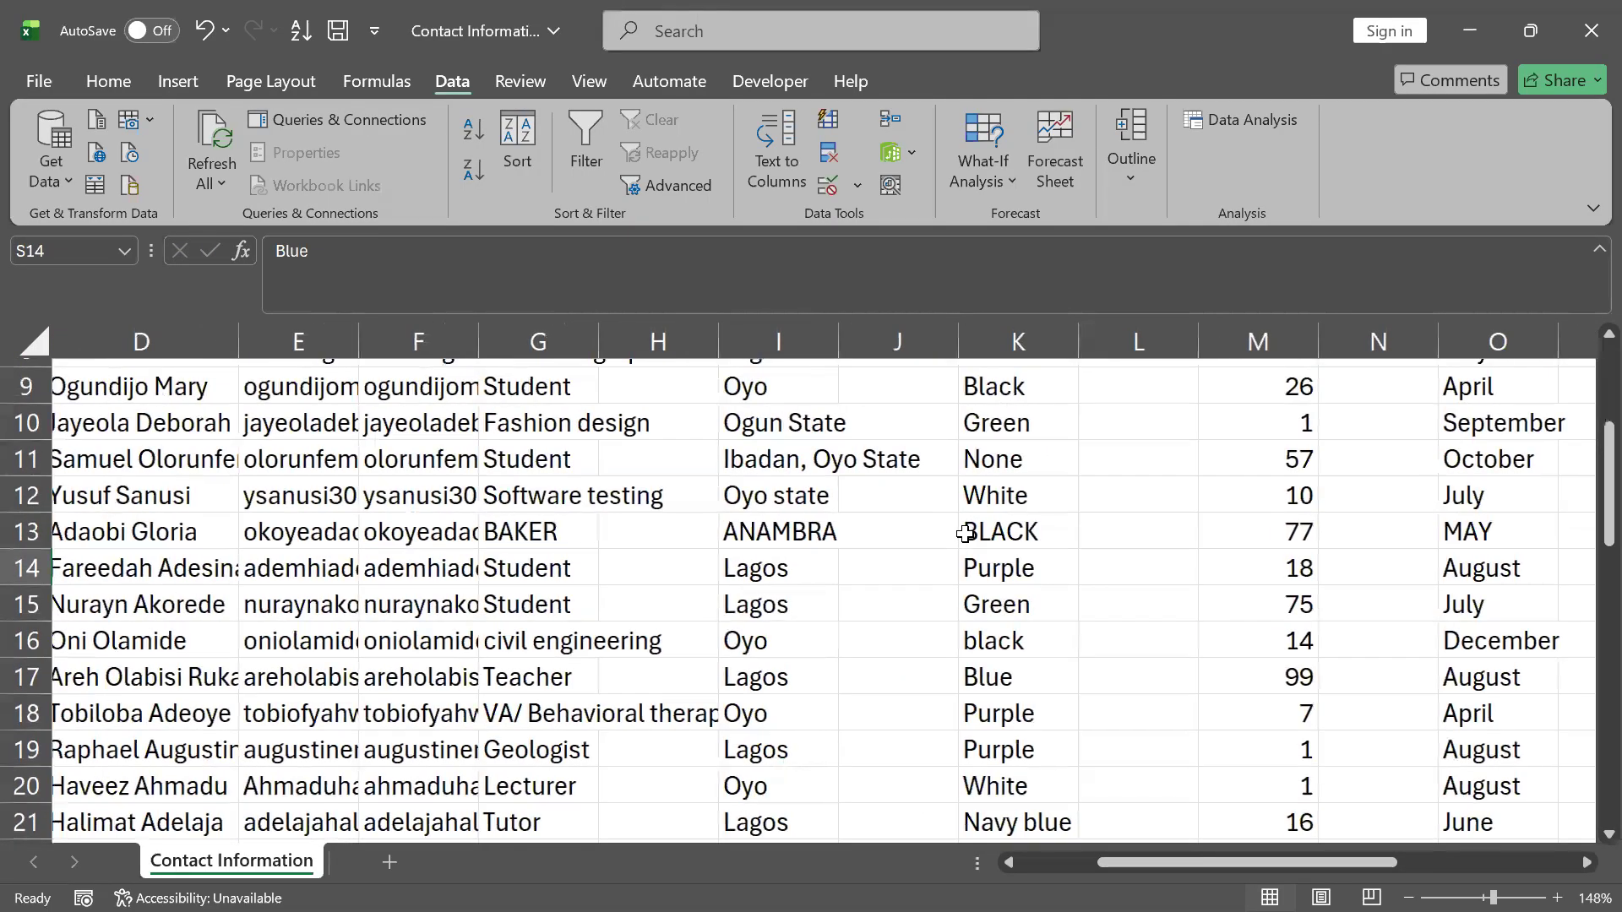
pyautogui.scroll(3, 964, 534)
pyautogui.hscroll(4, 965, 534)
pyautogui.hscroll(-4, 965, 533)
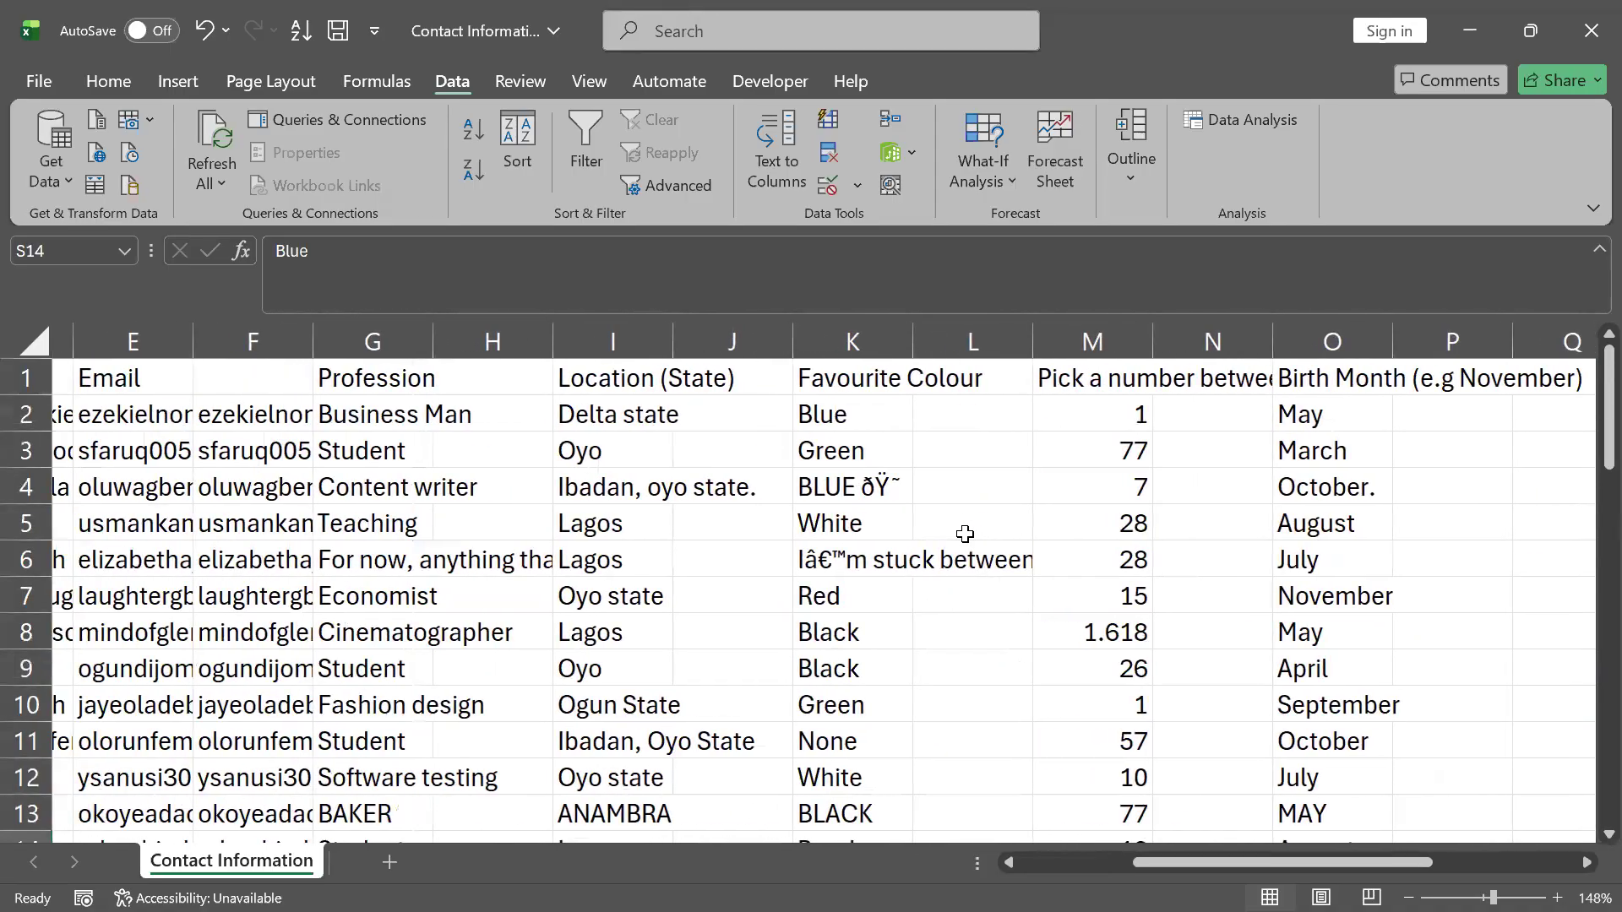
pyautogui.click(870, 489)
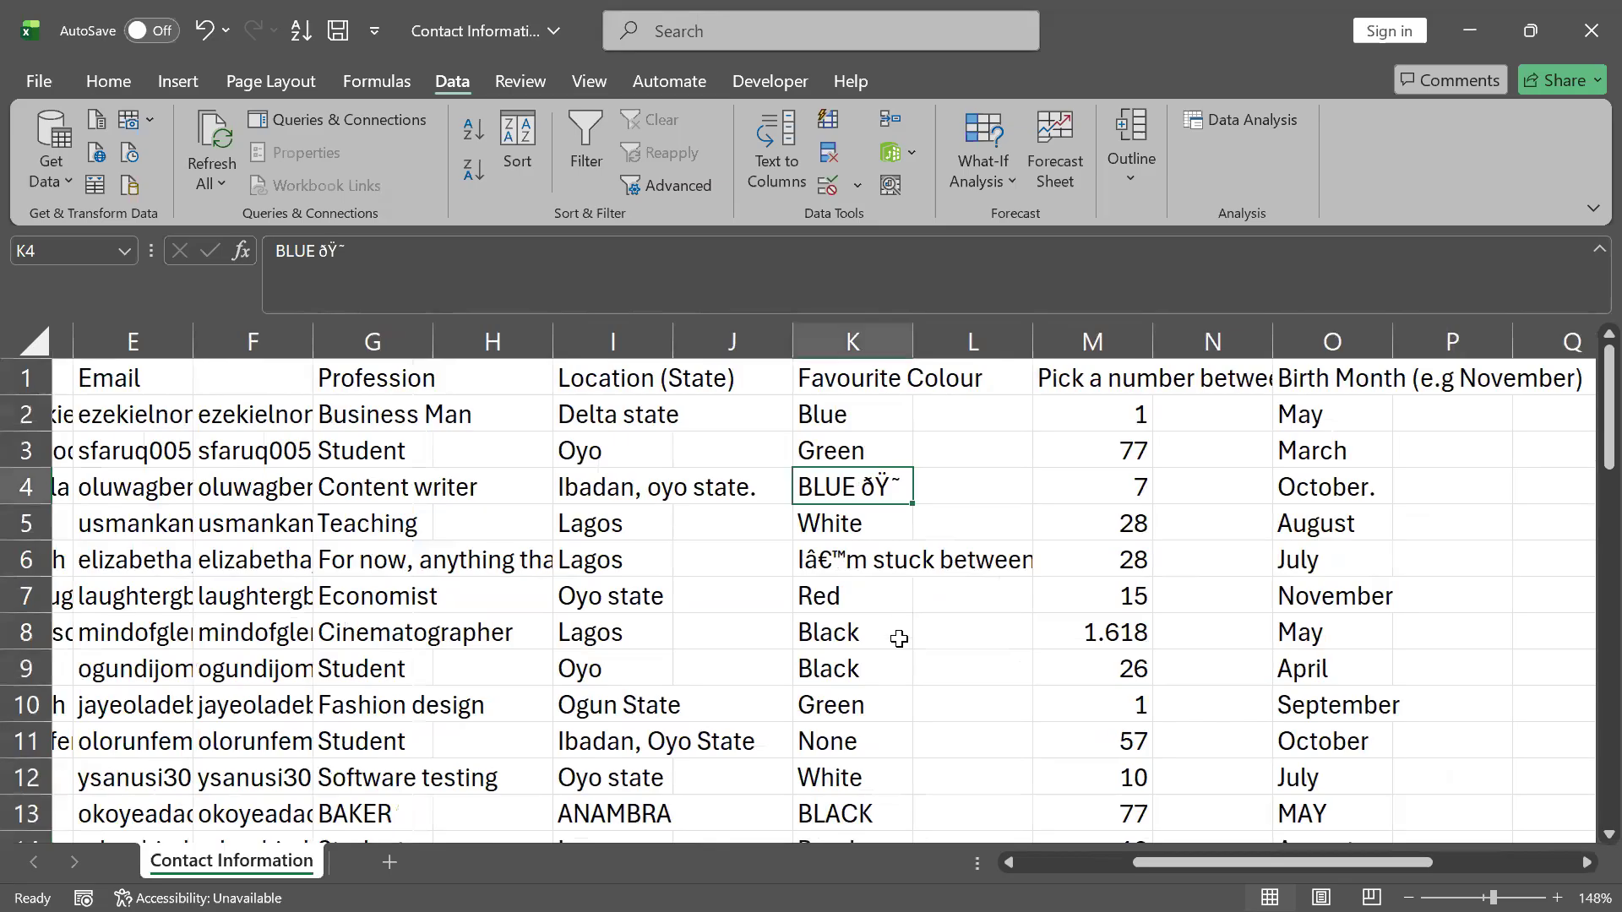
pyautogui.hscroll(1, 952, 632)
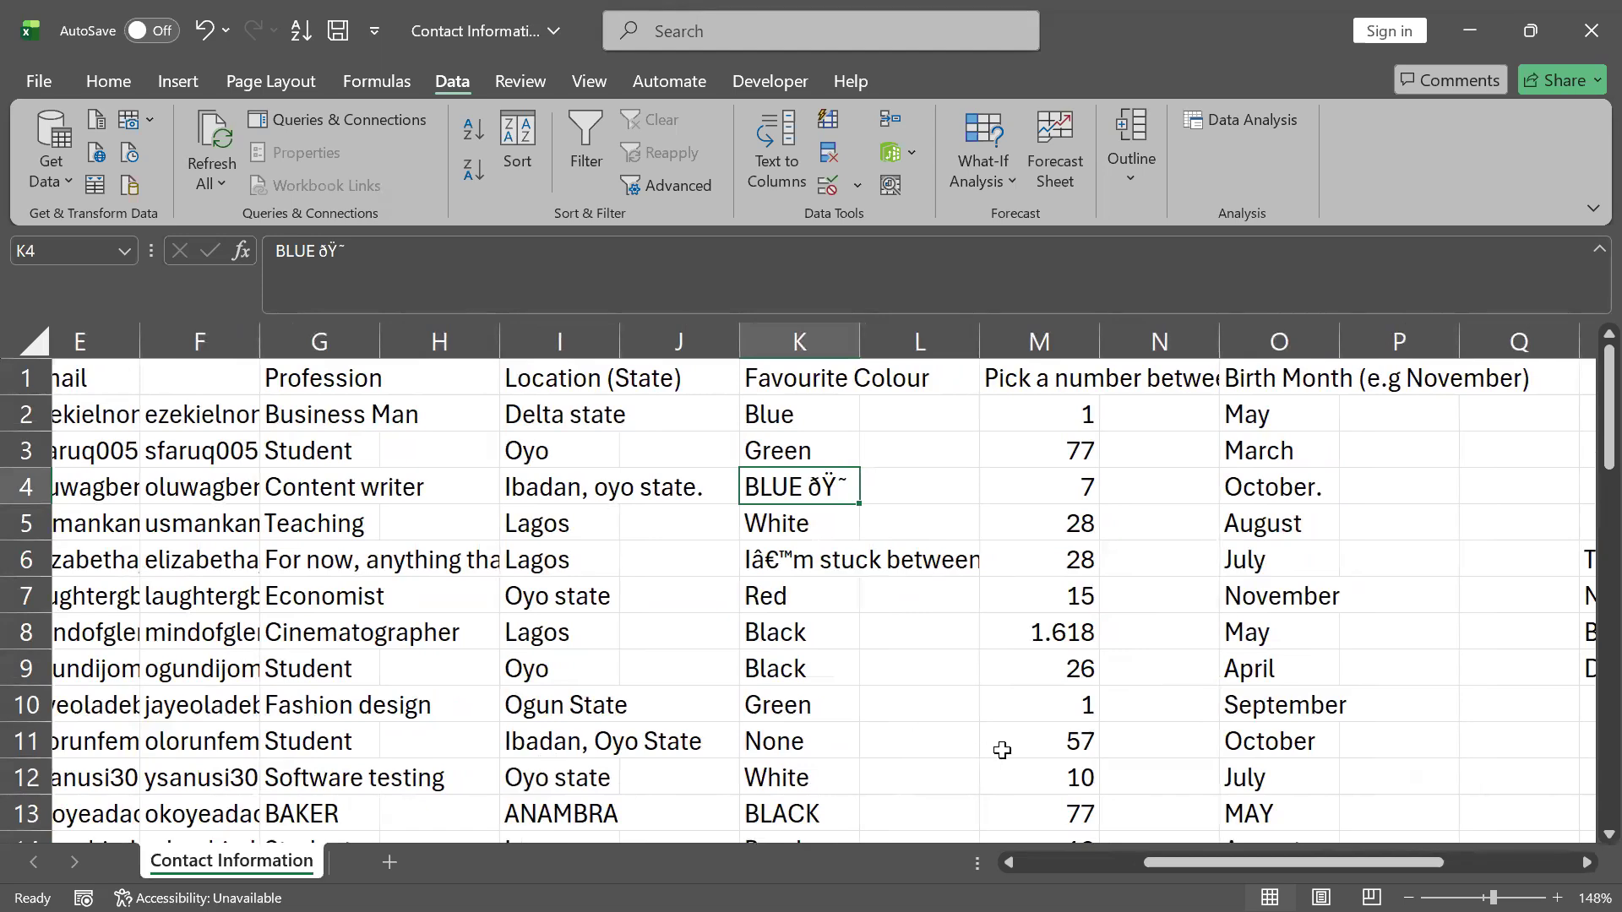
# - Review the Profession entry in G11 and the name formula in D11, and return to the scratch samples in columns Q to U
pyautogui.scroll(-2, 1002, 750)
pyautogui.hscroll(2, 1002, 750)
pyautogui.hscroll(-4, 789, 667)
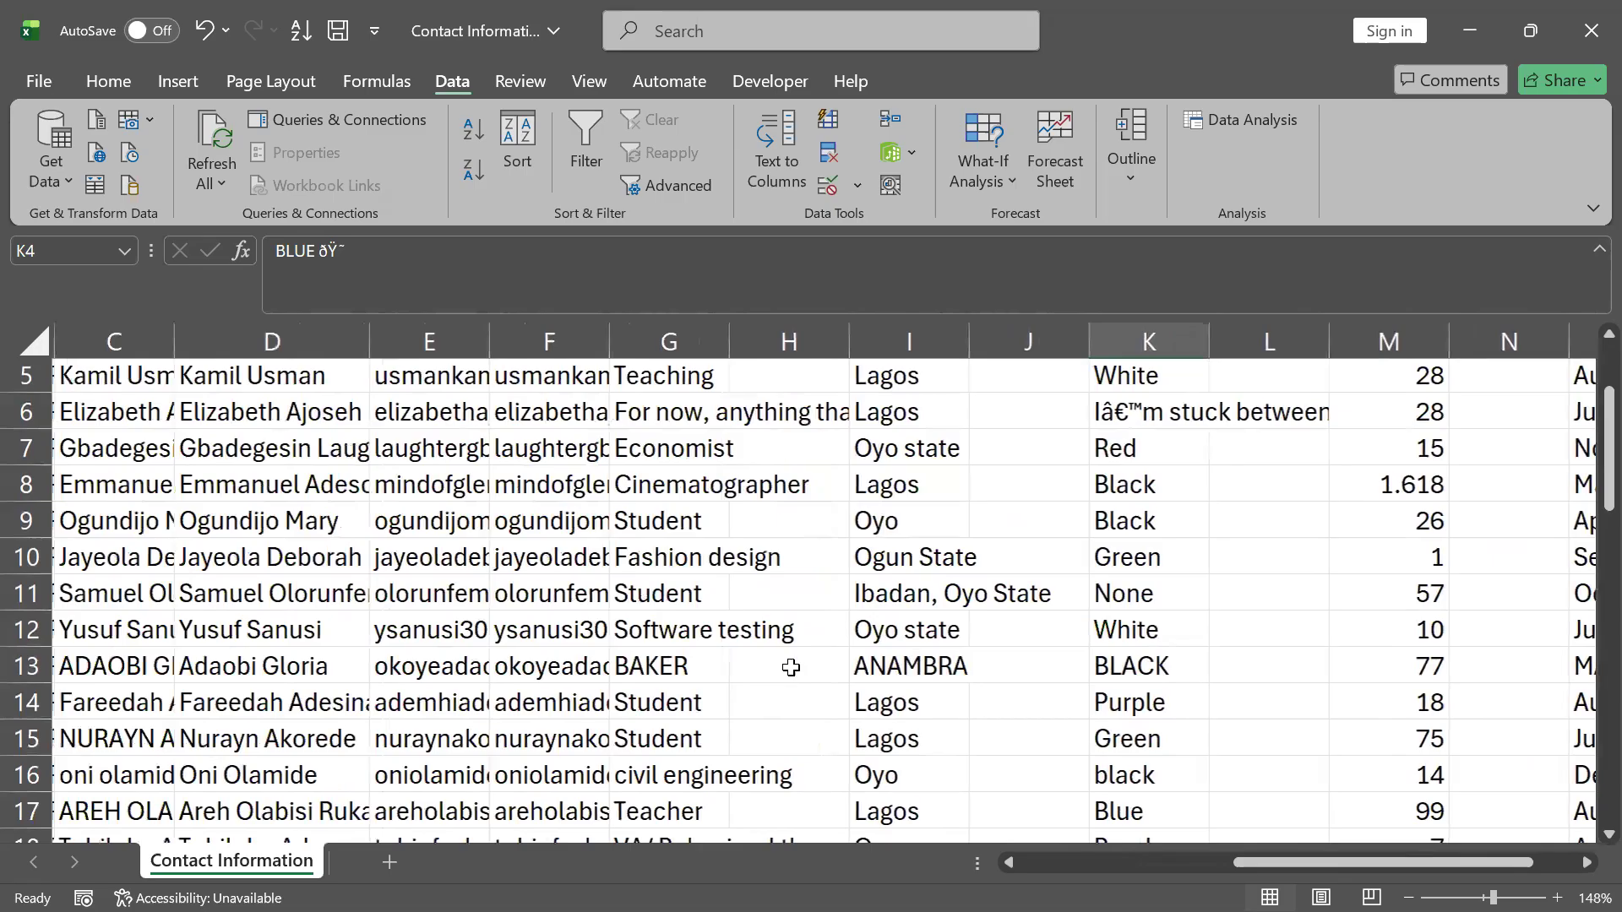
pyautogui.hscroll(-1, 791, 668)
pyautogui.click(743, 587)
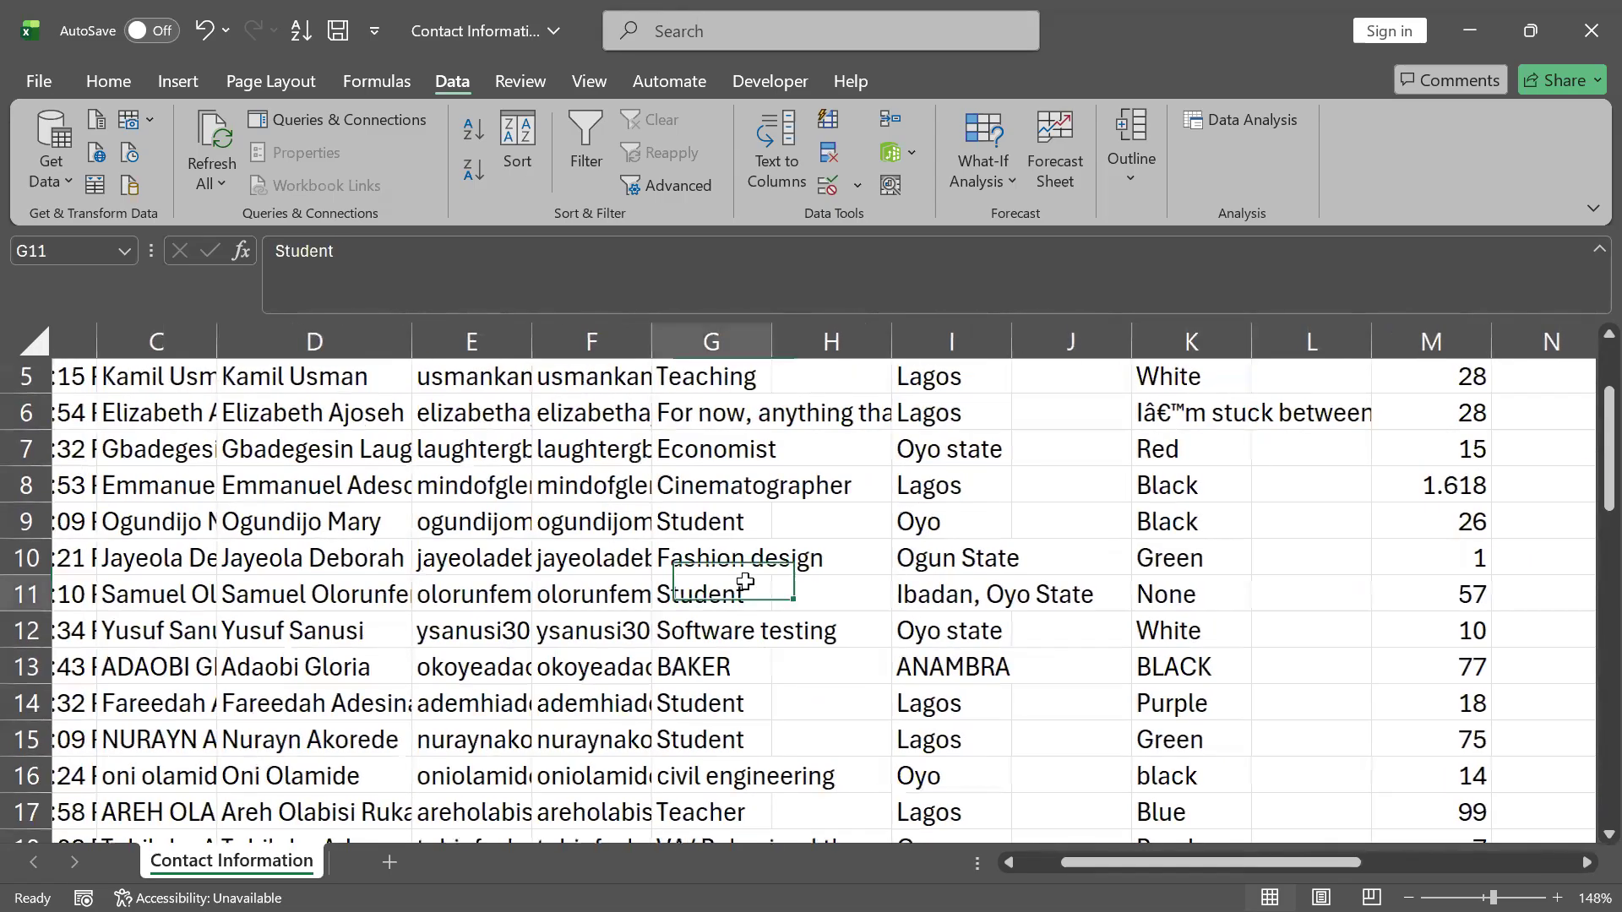
pyautogui.click(321, 591)
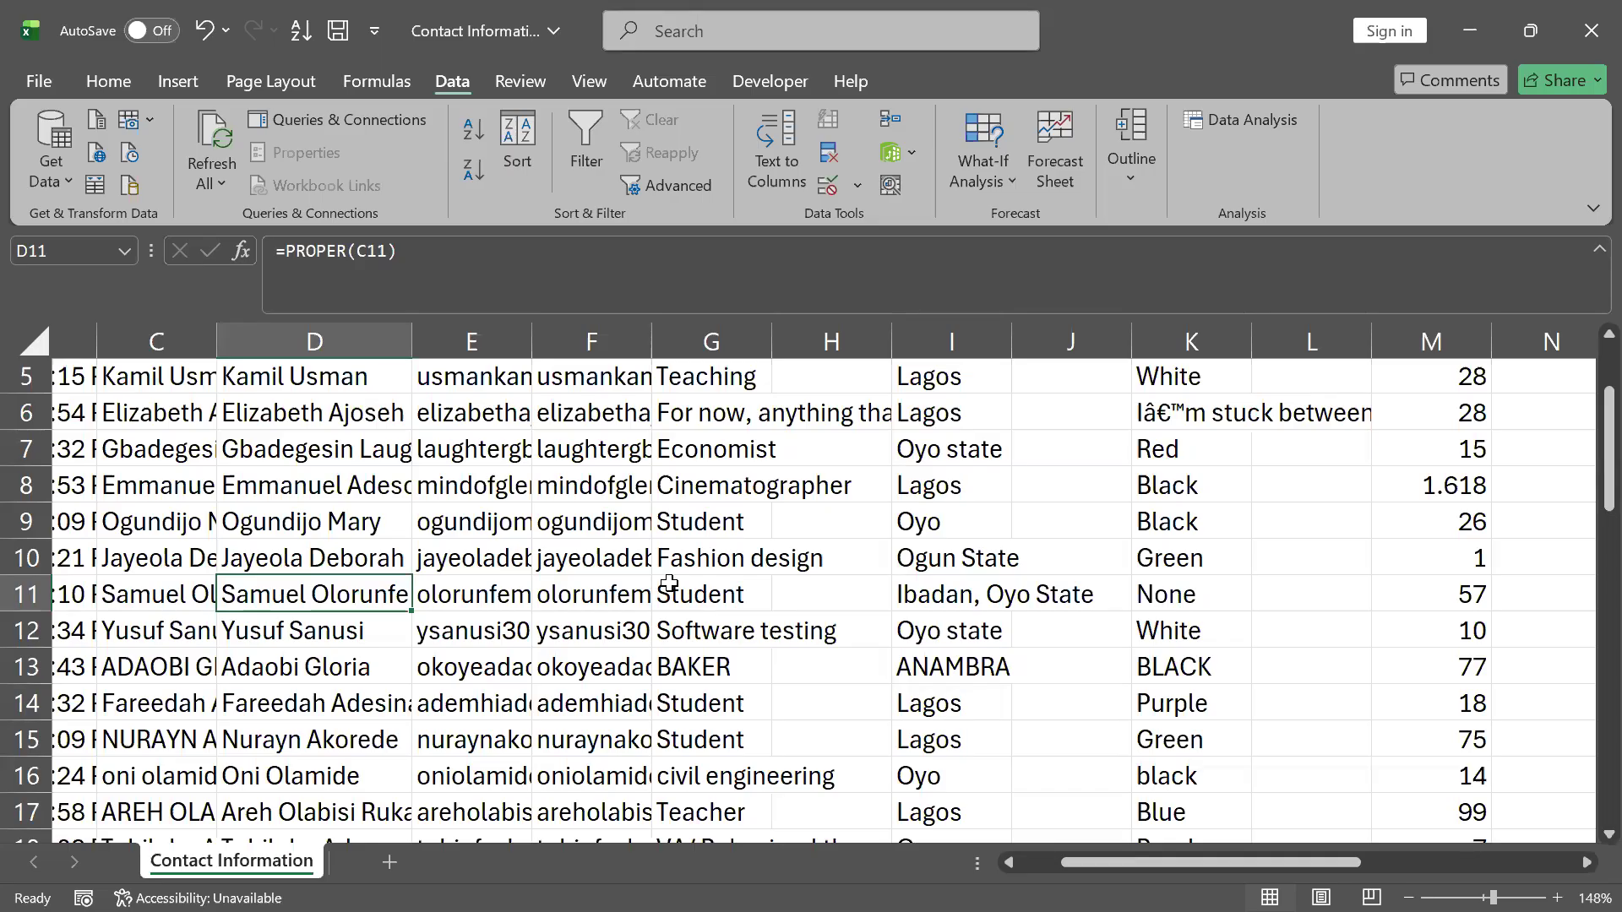
pyautogui.hscroll(5, 1024, 633)
pyautogui.scroll(-1, 1024, 634)
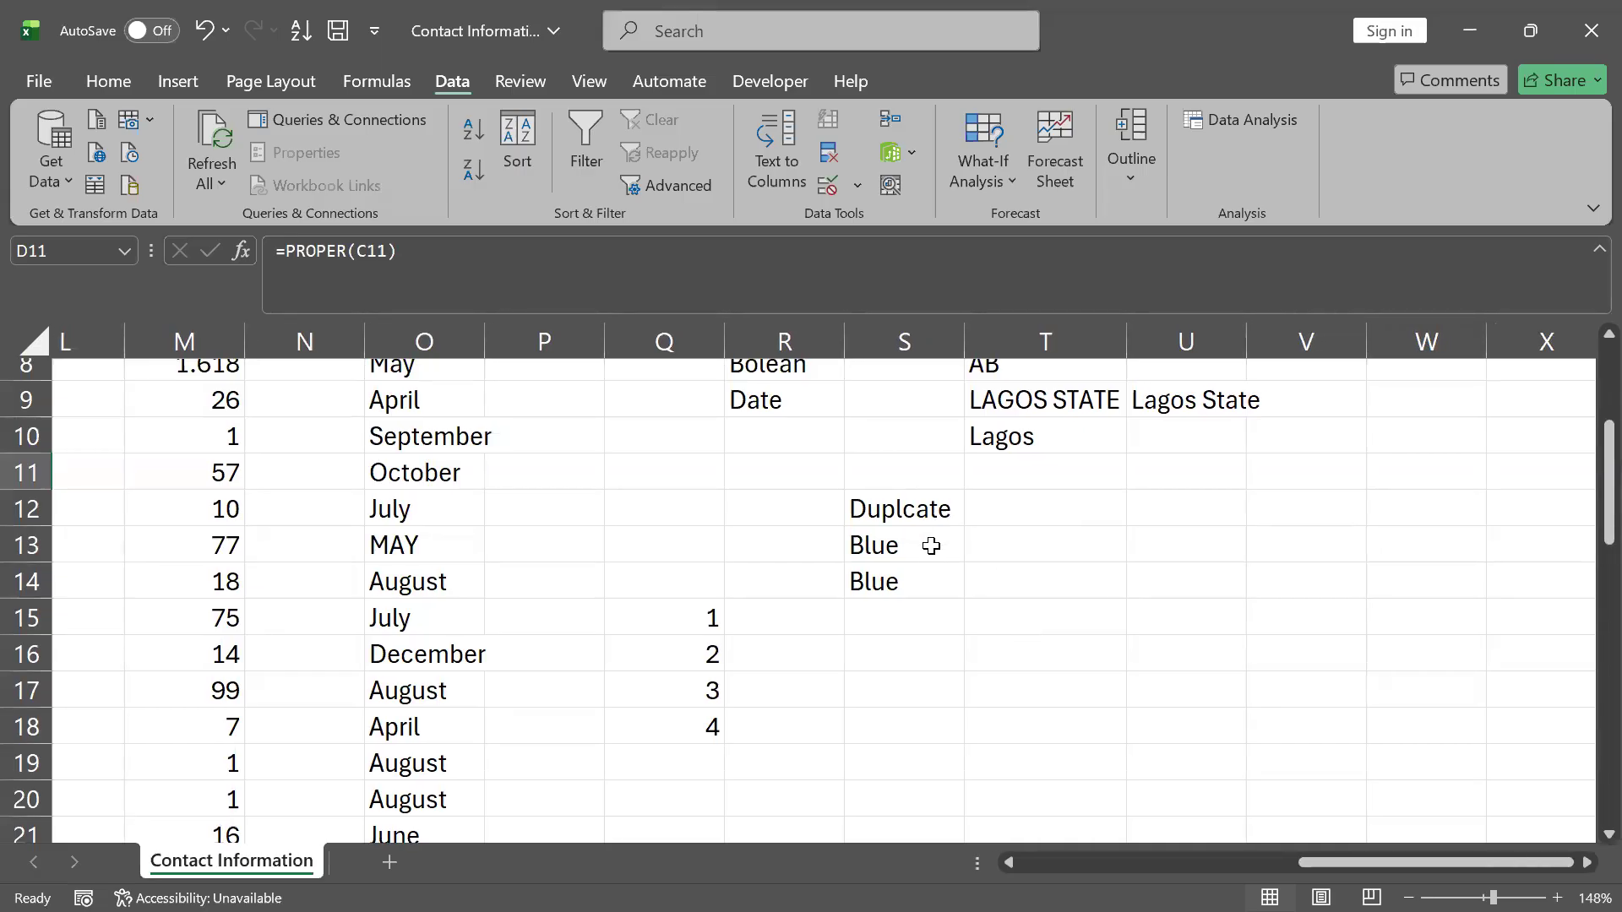
pyautogui.scroll(2, 931, 547)
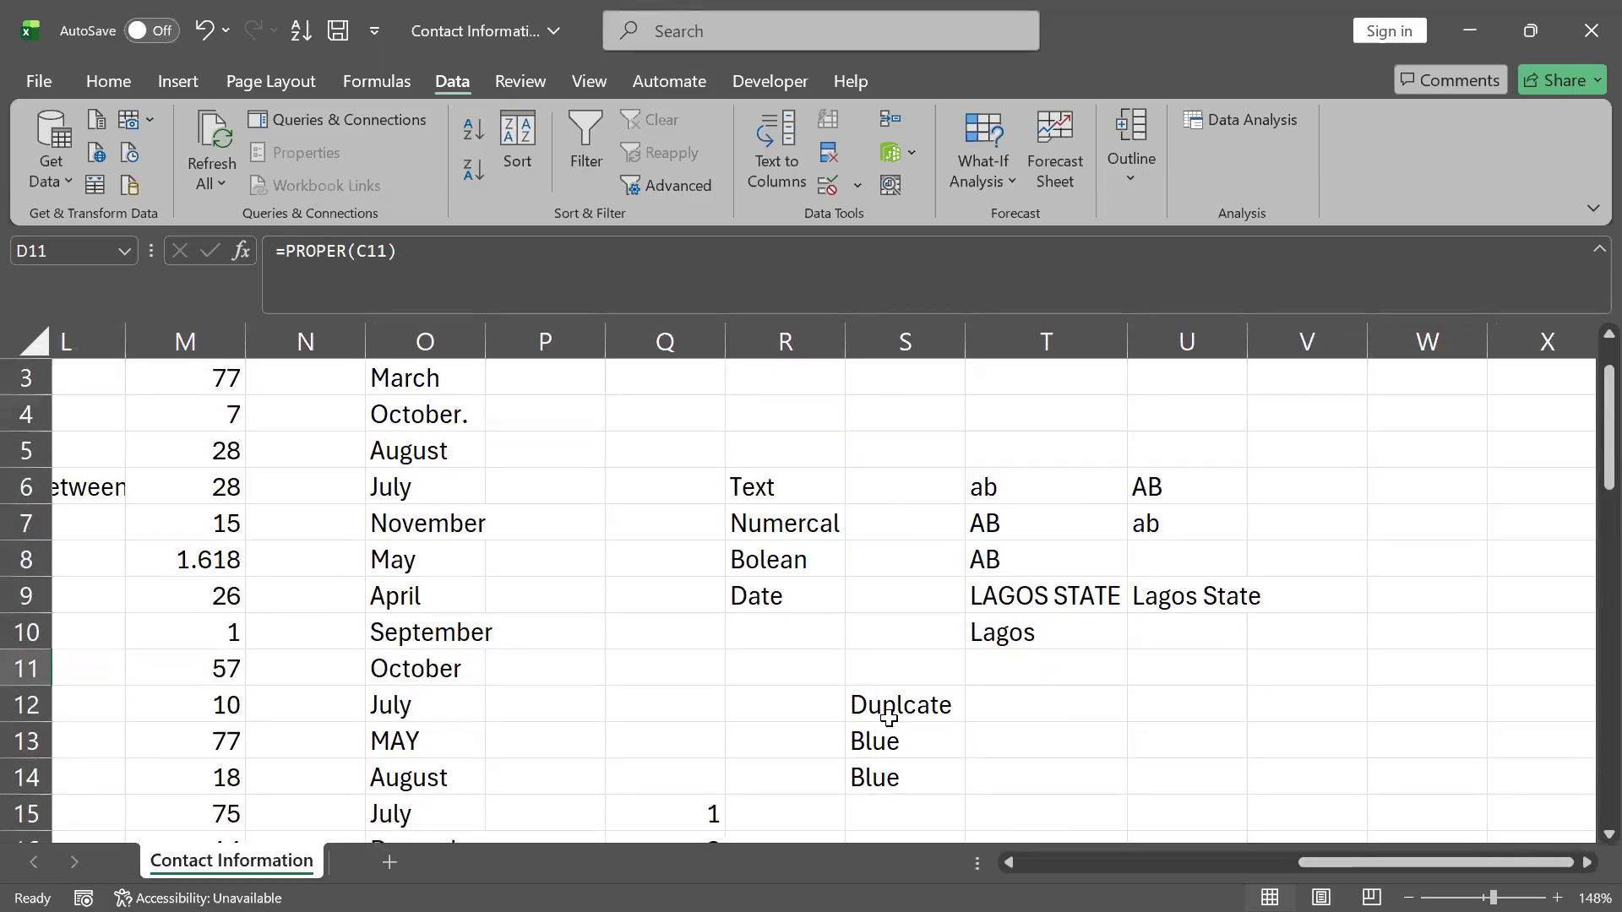
# - Enter clean in scratch cell U12 and tr in U13 below it
pyautogui.scroll(-2, 883, 726)
pyautogui.hscroll(2, 1018, 556)
pyautogui.scroll(1, 1019, 556)
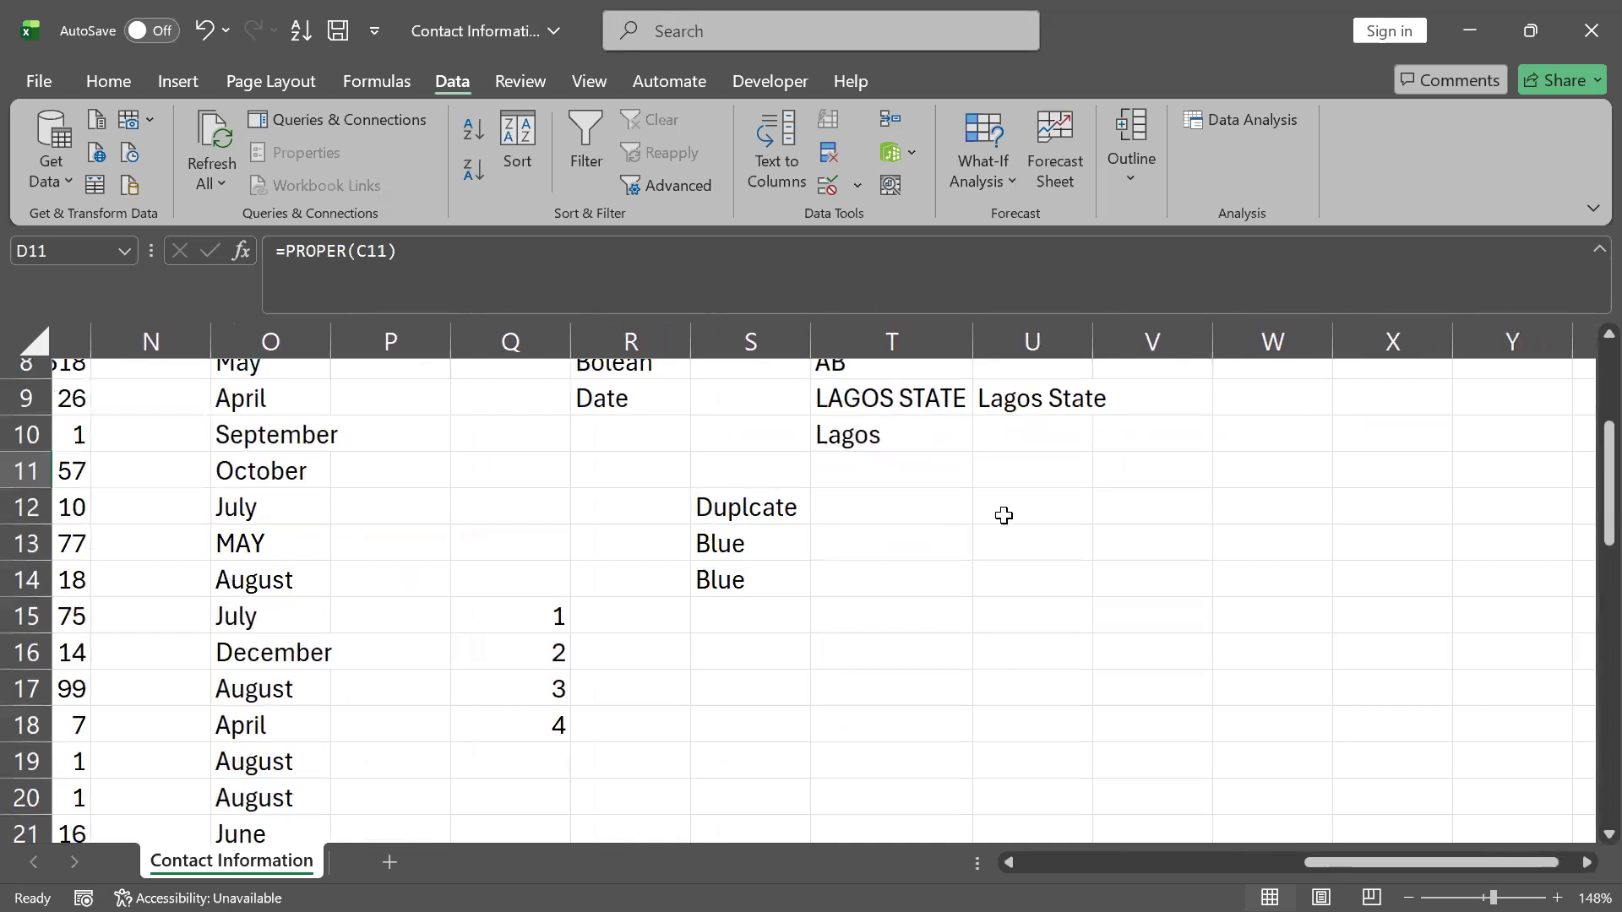
pyautogui.click(1004, 515)
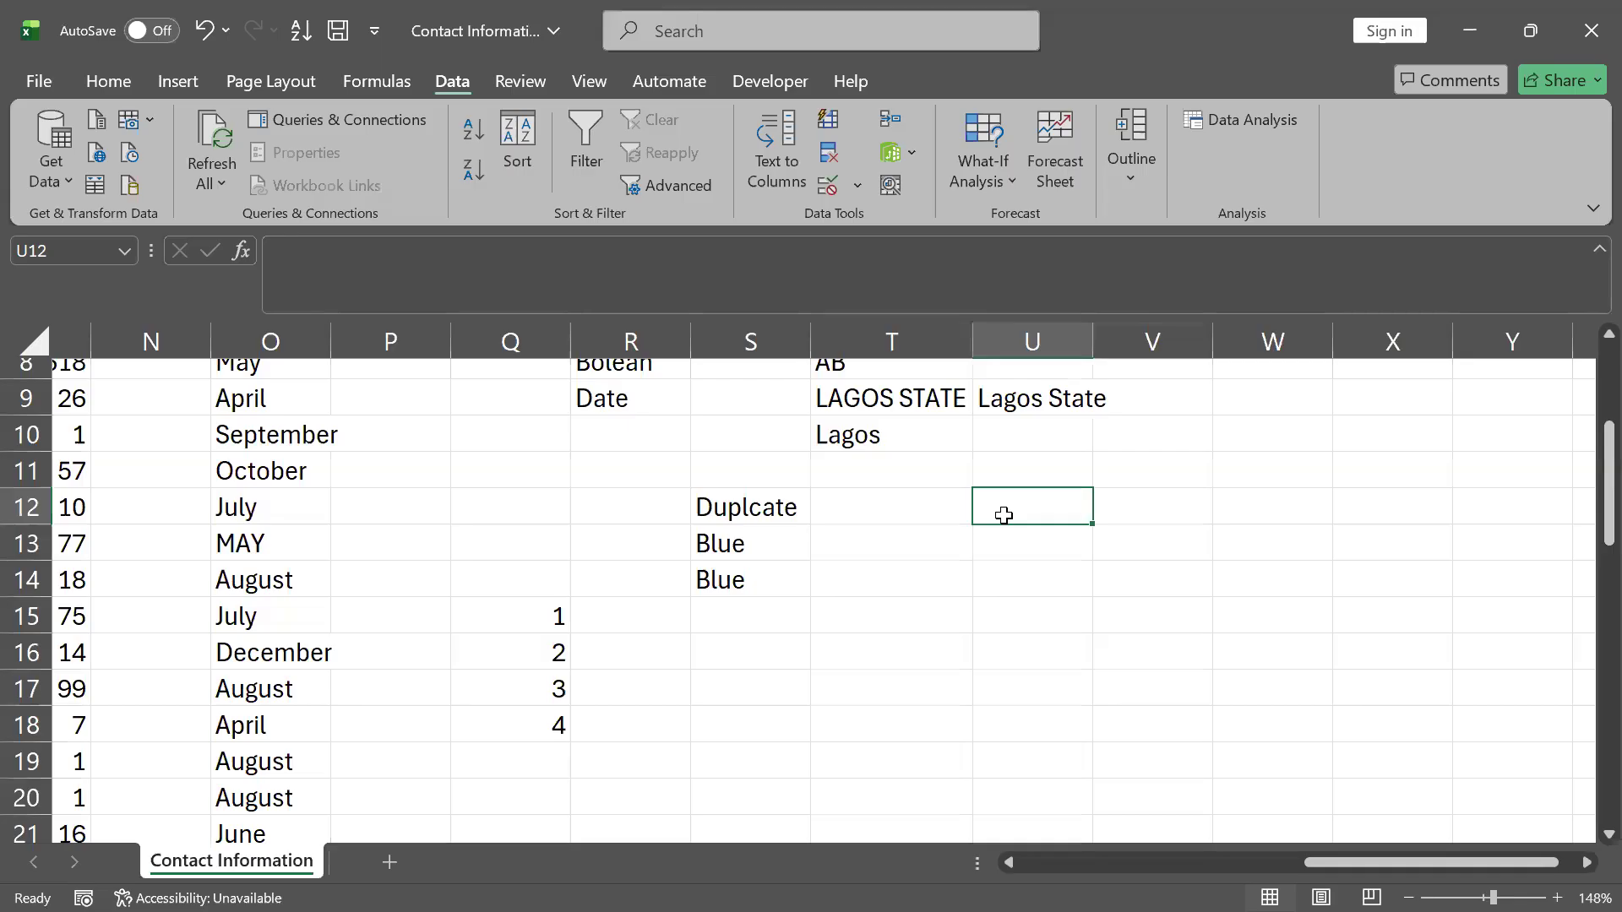
pyautogui.write('clean')
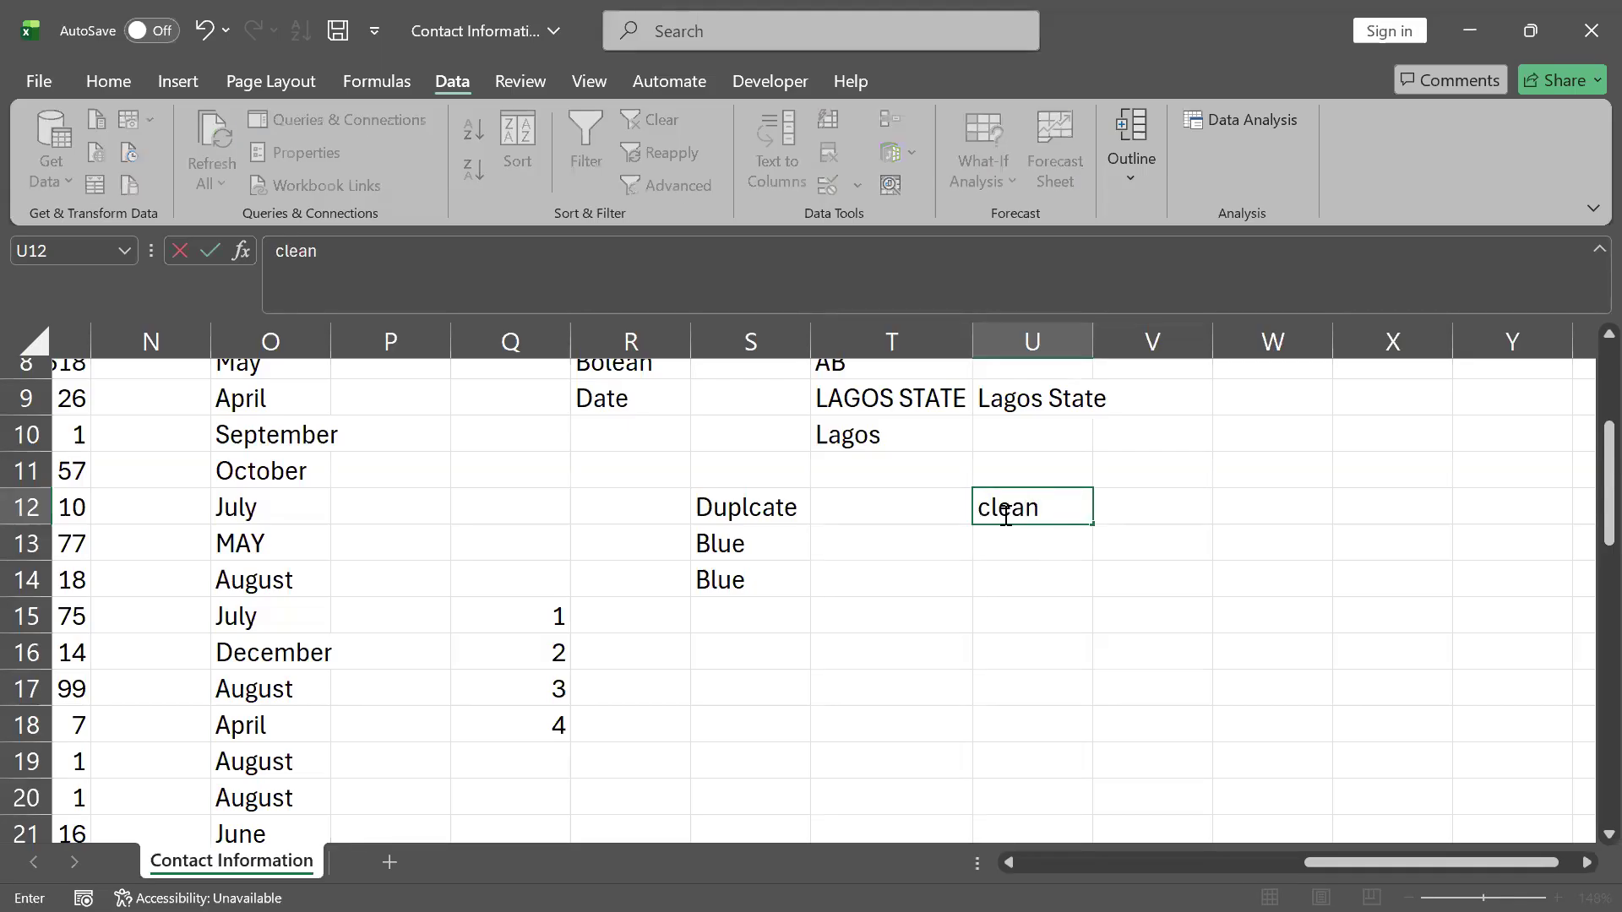
pyautogui.press('Return')
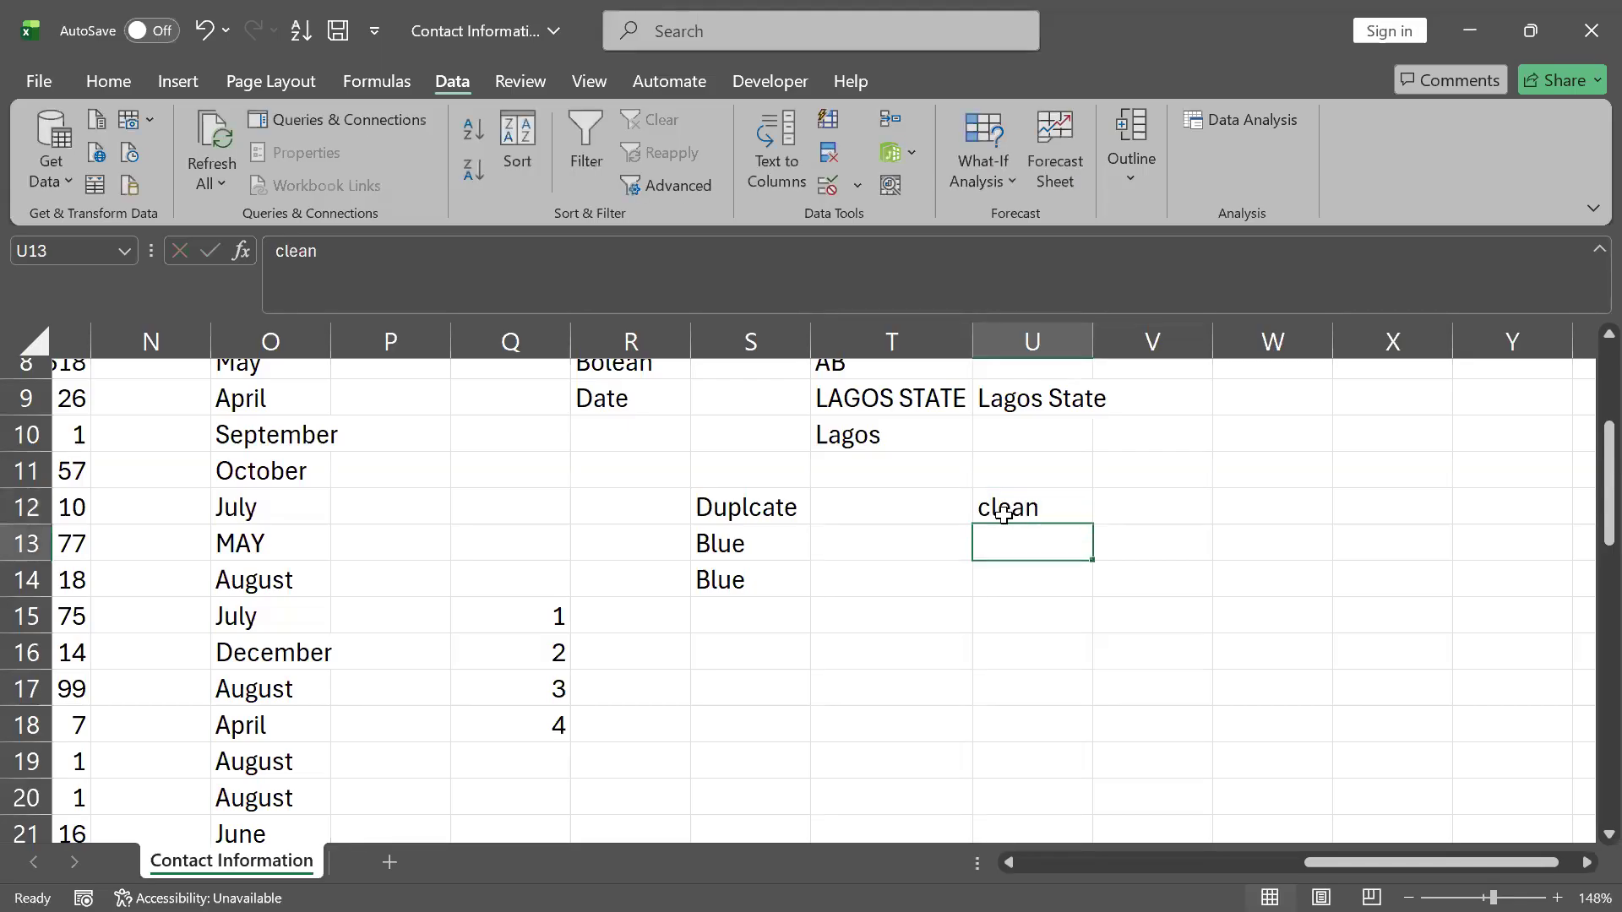
pyautogui.write('tr')
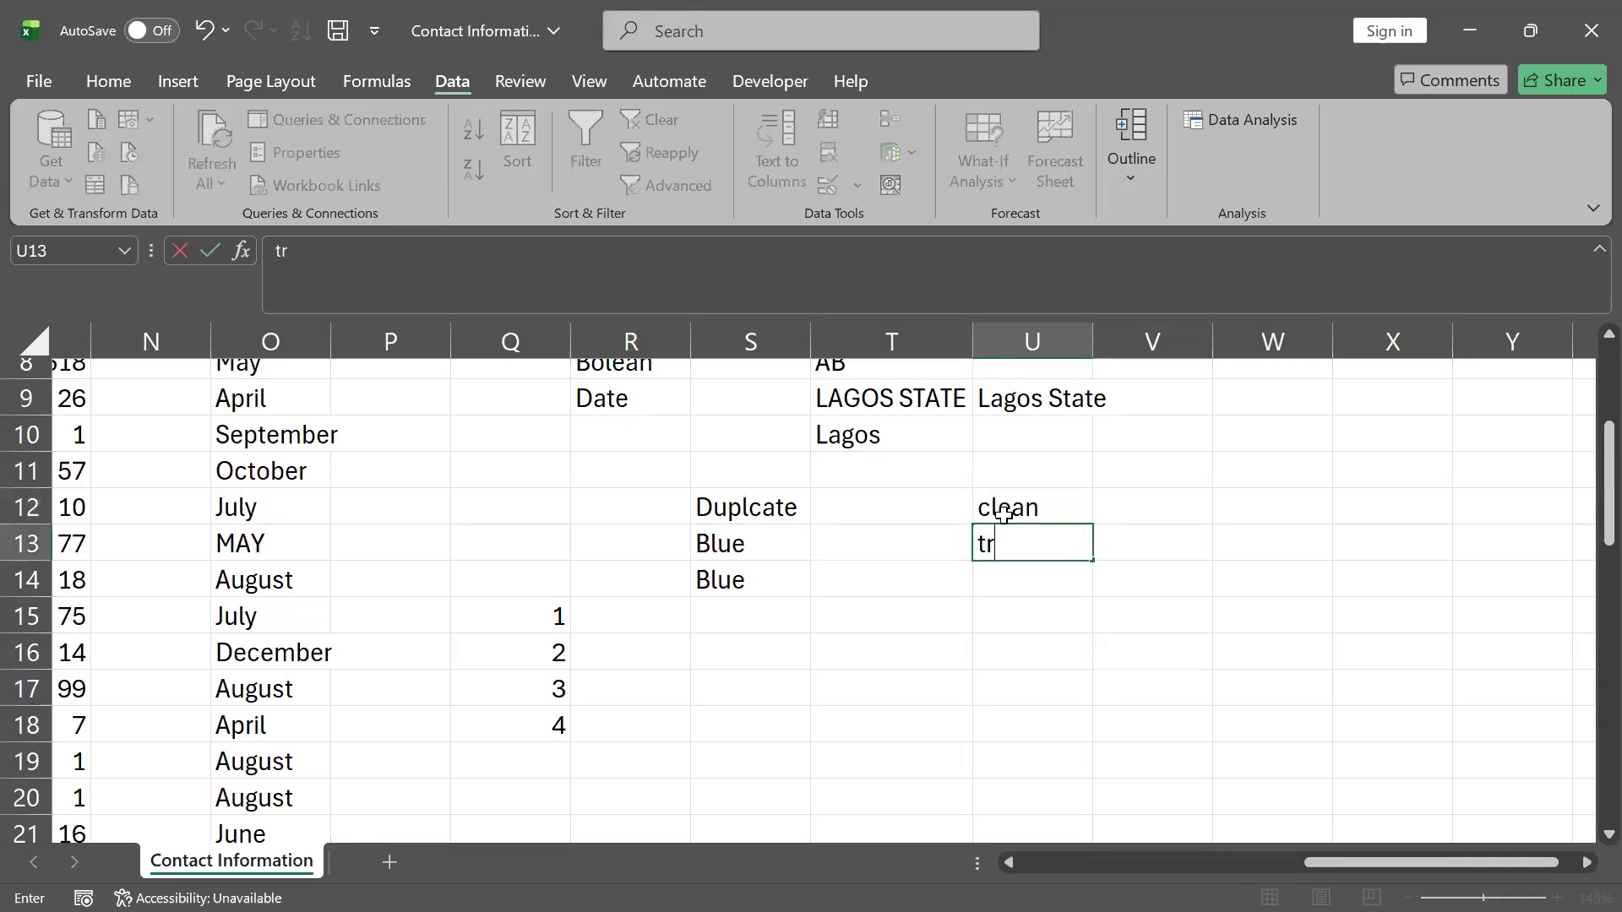
# - Inspect the full content of the April entry in O9 for extra spaces, leaving it as it is
pyautogui.scroll(1, 1004, 516)
pyautogui.scroll(2, 1003, 515)
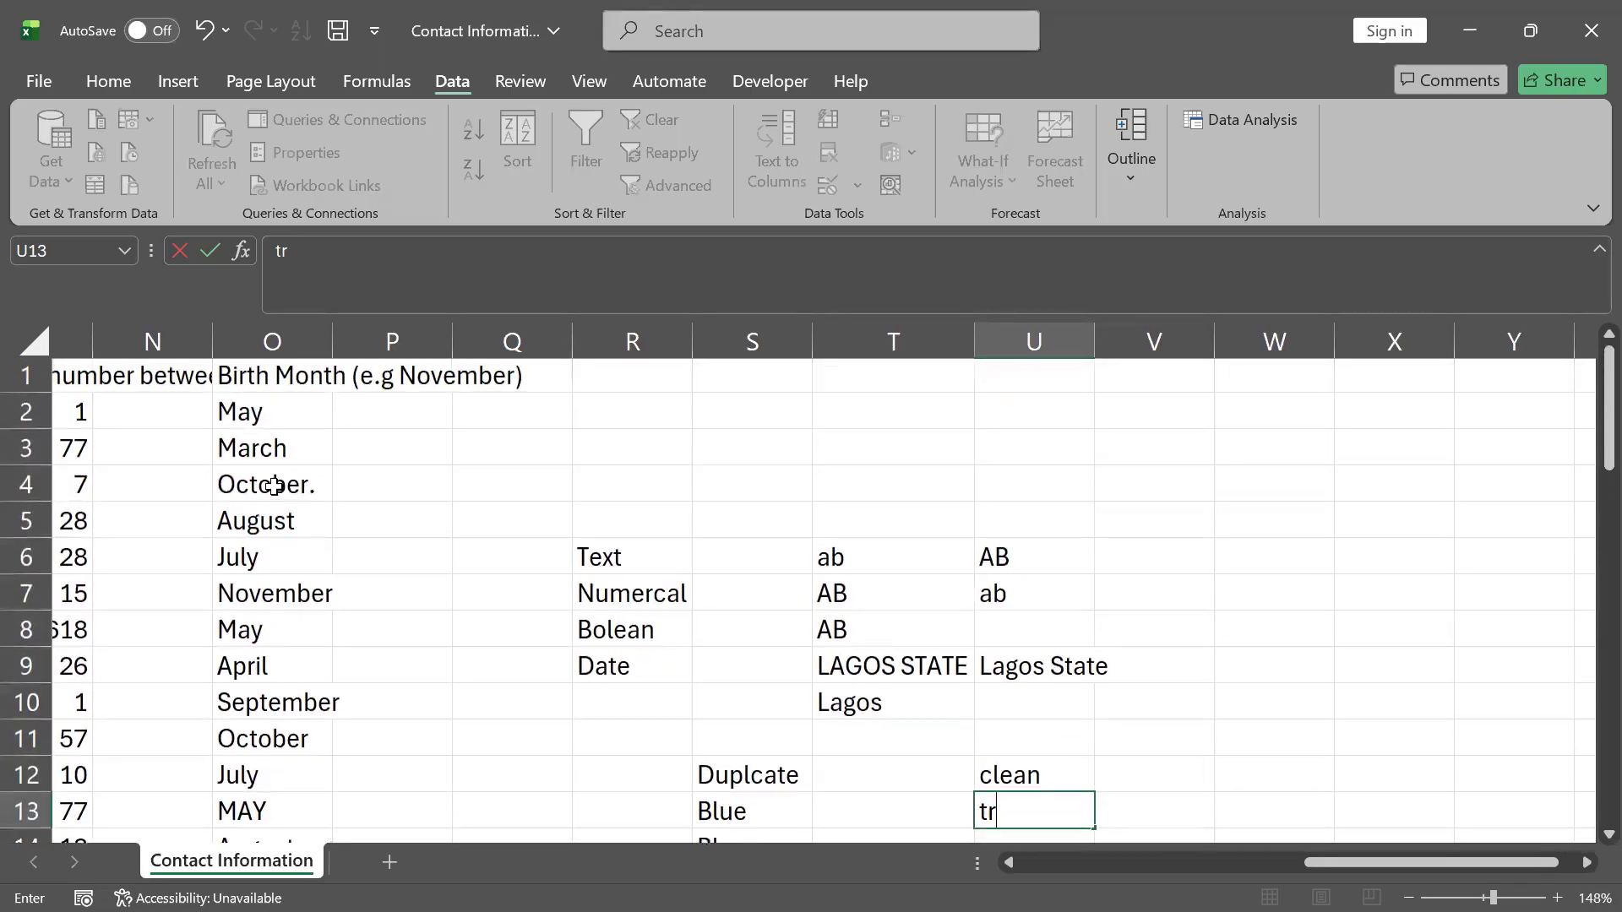
pyautogui.click(253, 672)
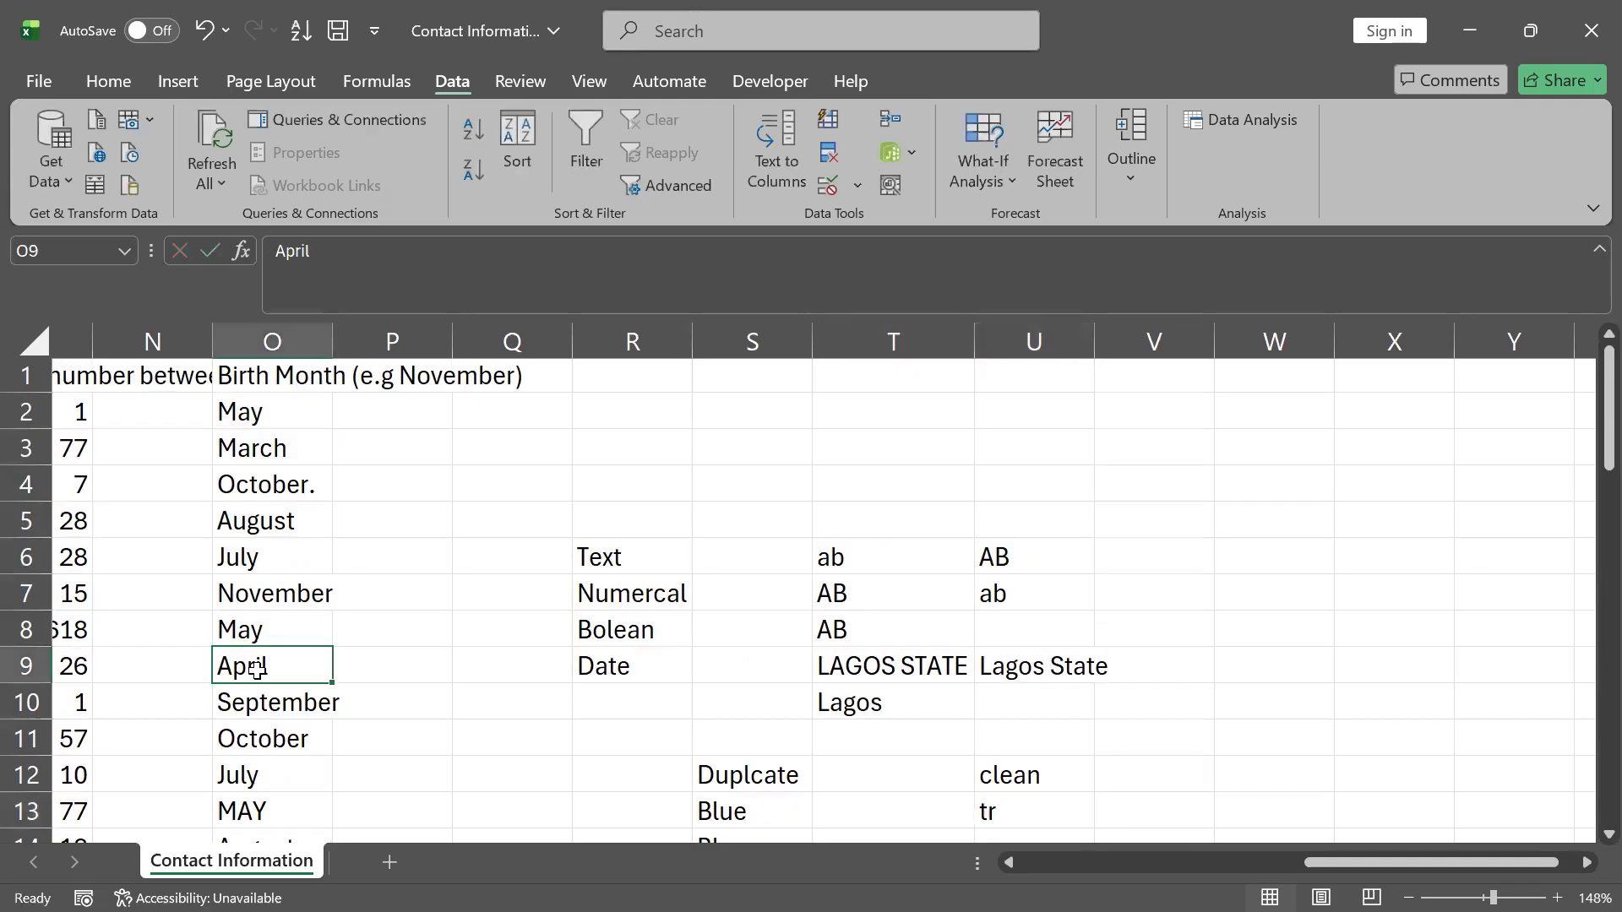
pyautogui.click(301, 251)
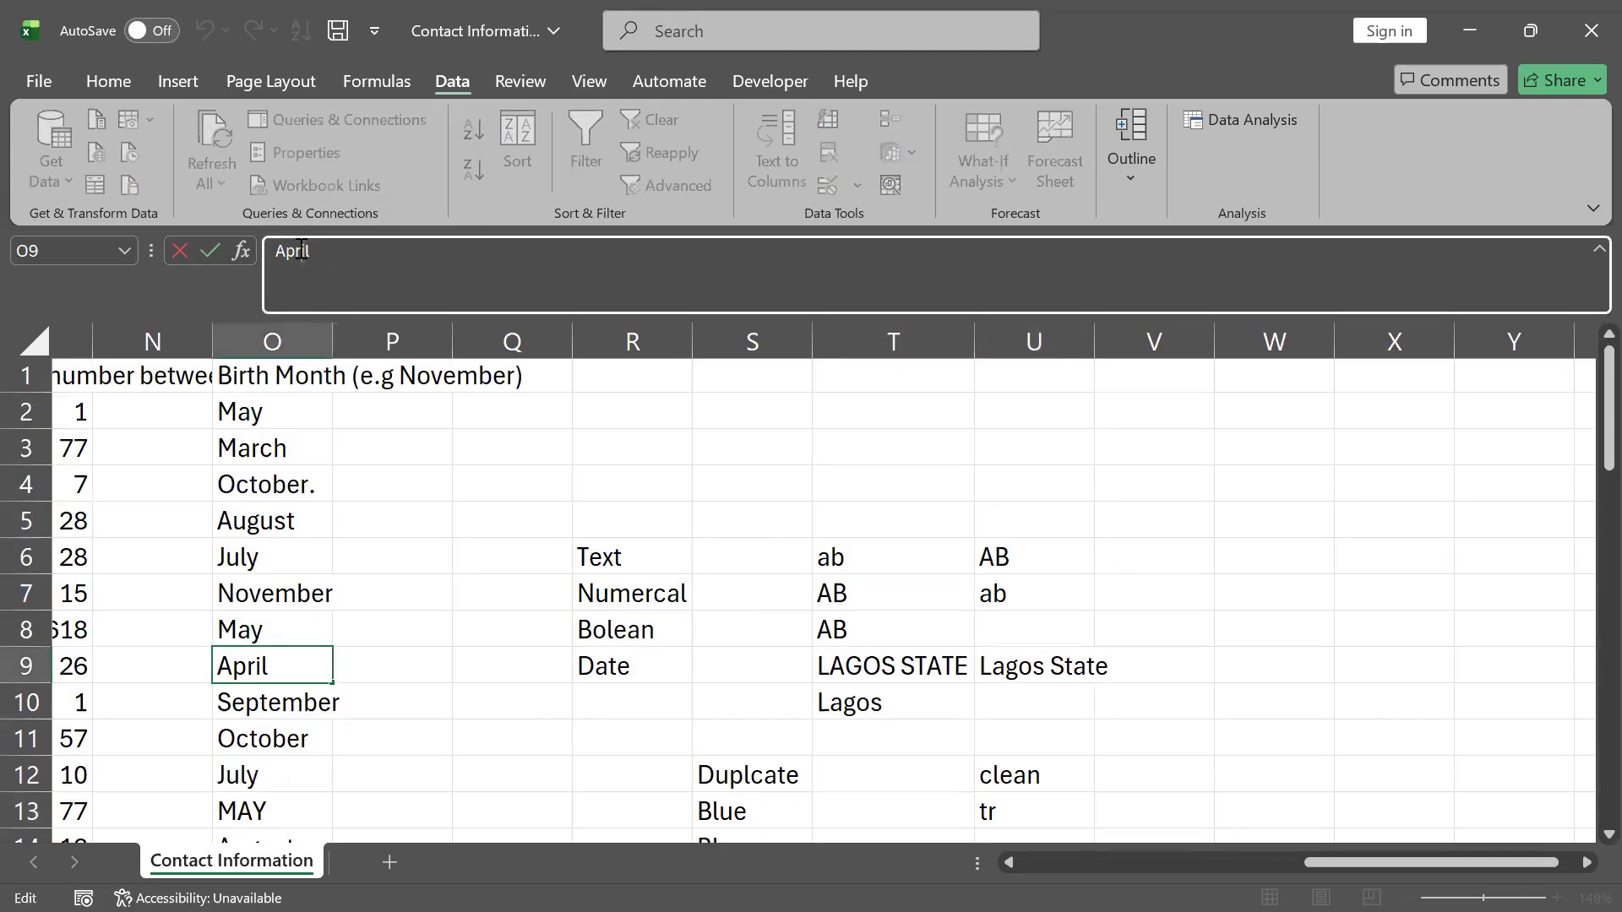
pyautogui.click(1098, 636)
pyautogui.scroll(-2, 1098, 640)
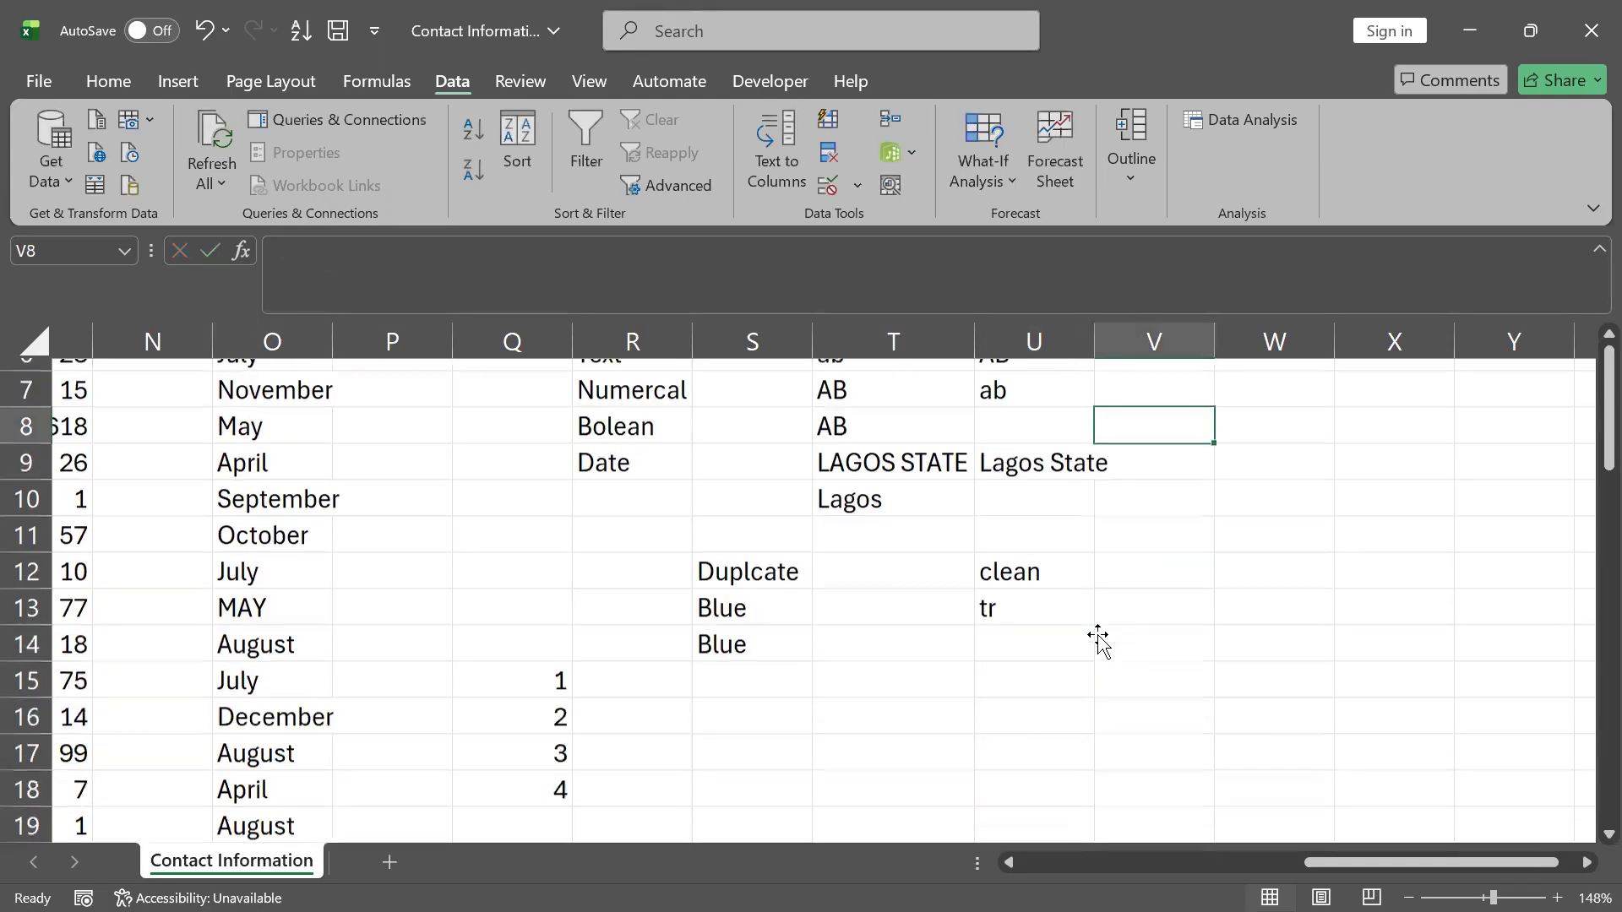
pyautogui.scroll(-1, 1099, 640)
# - Complete the scratch entry in U13 so it reads trim
pyautogui.click(1004, 505)
pyautogui.click(994, 537)
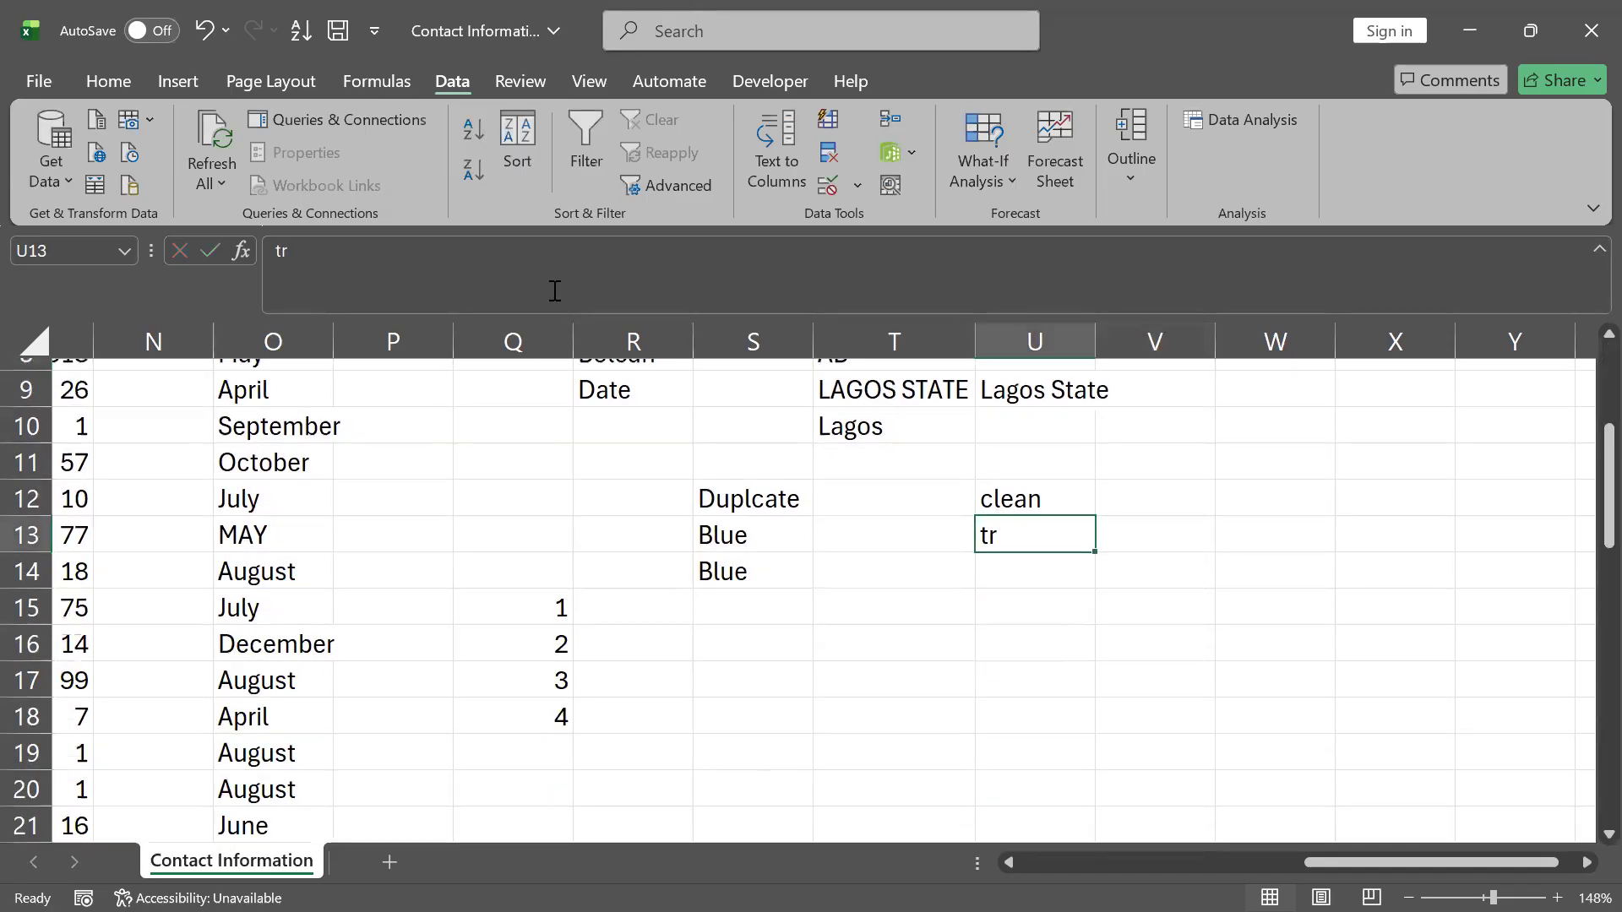
pyautogui.click(490, 274)
pyautogui.write('im')
pyautogui.press('Return')
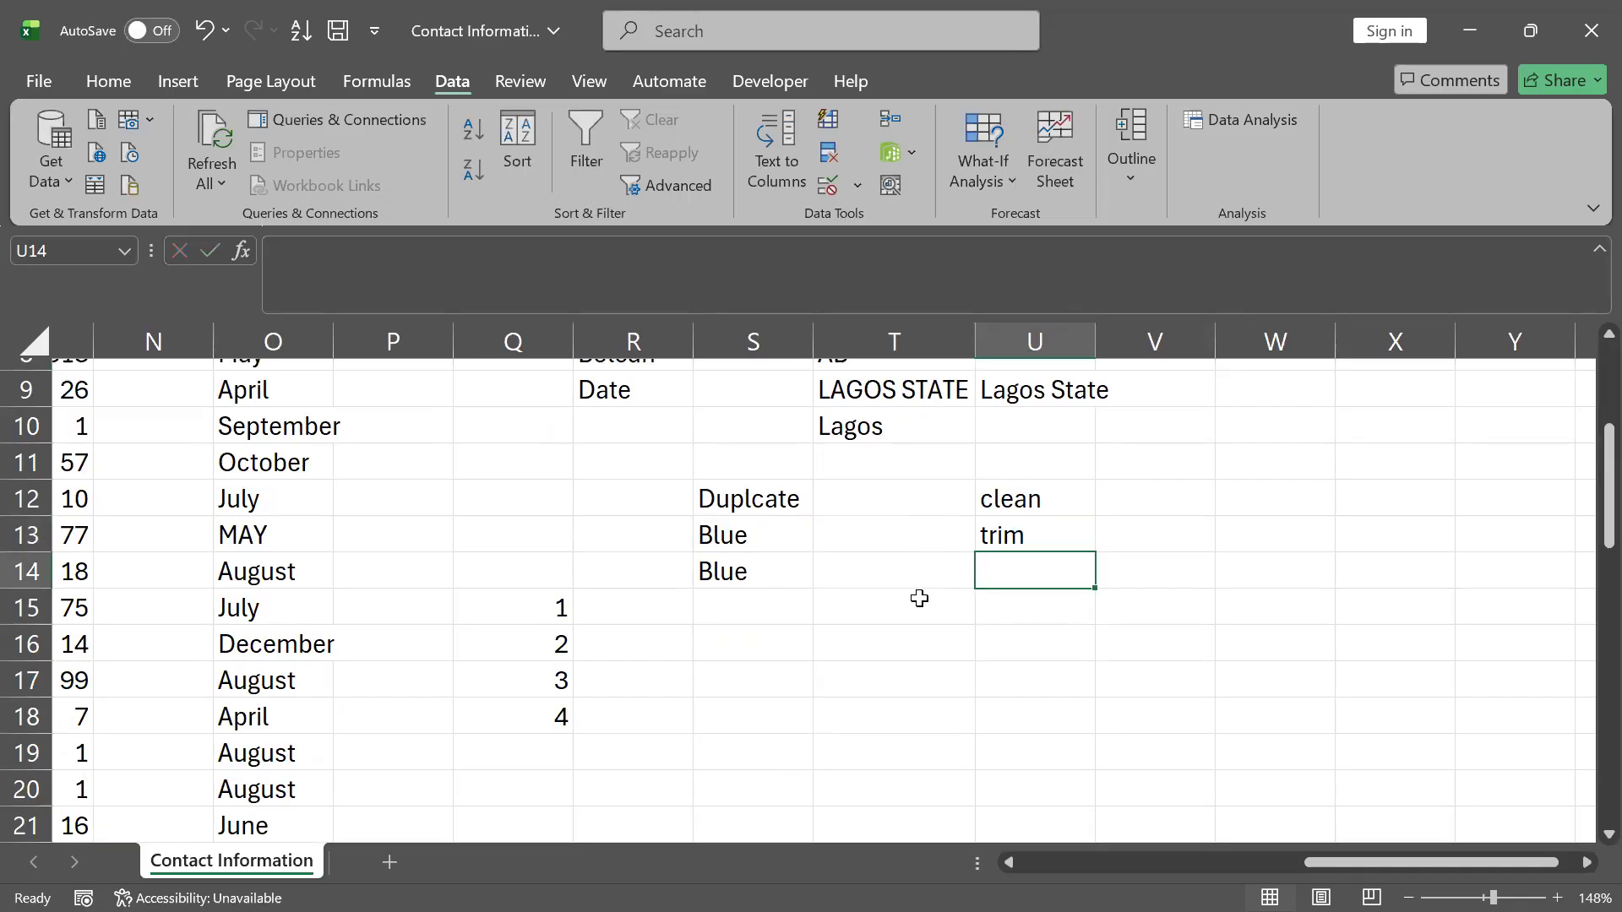
# - Review the clean and trim notes in U12:U13 and the name formula in D3
pyautogui.hscroll(-5, 794, 568)
pyautogui.hscroll(4, 797, 567)
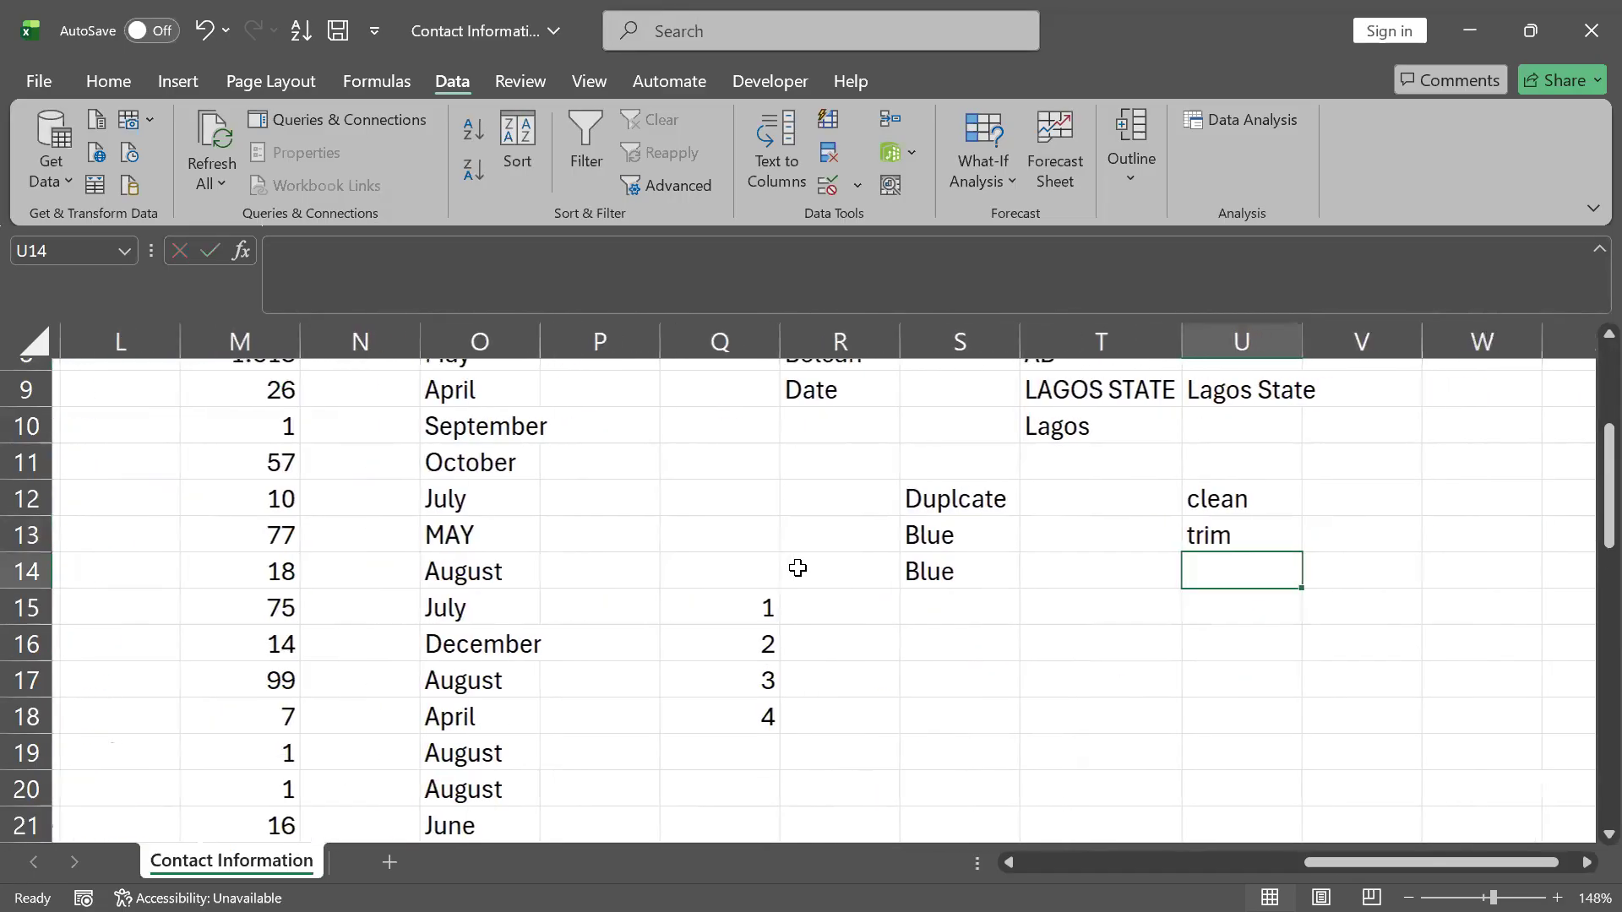
pyautogui.hscroll(1, 1011, 456)
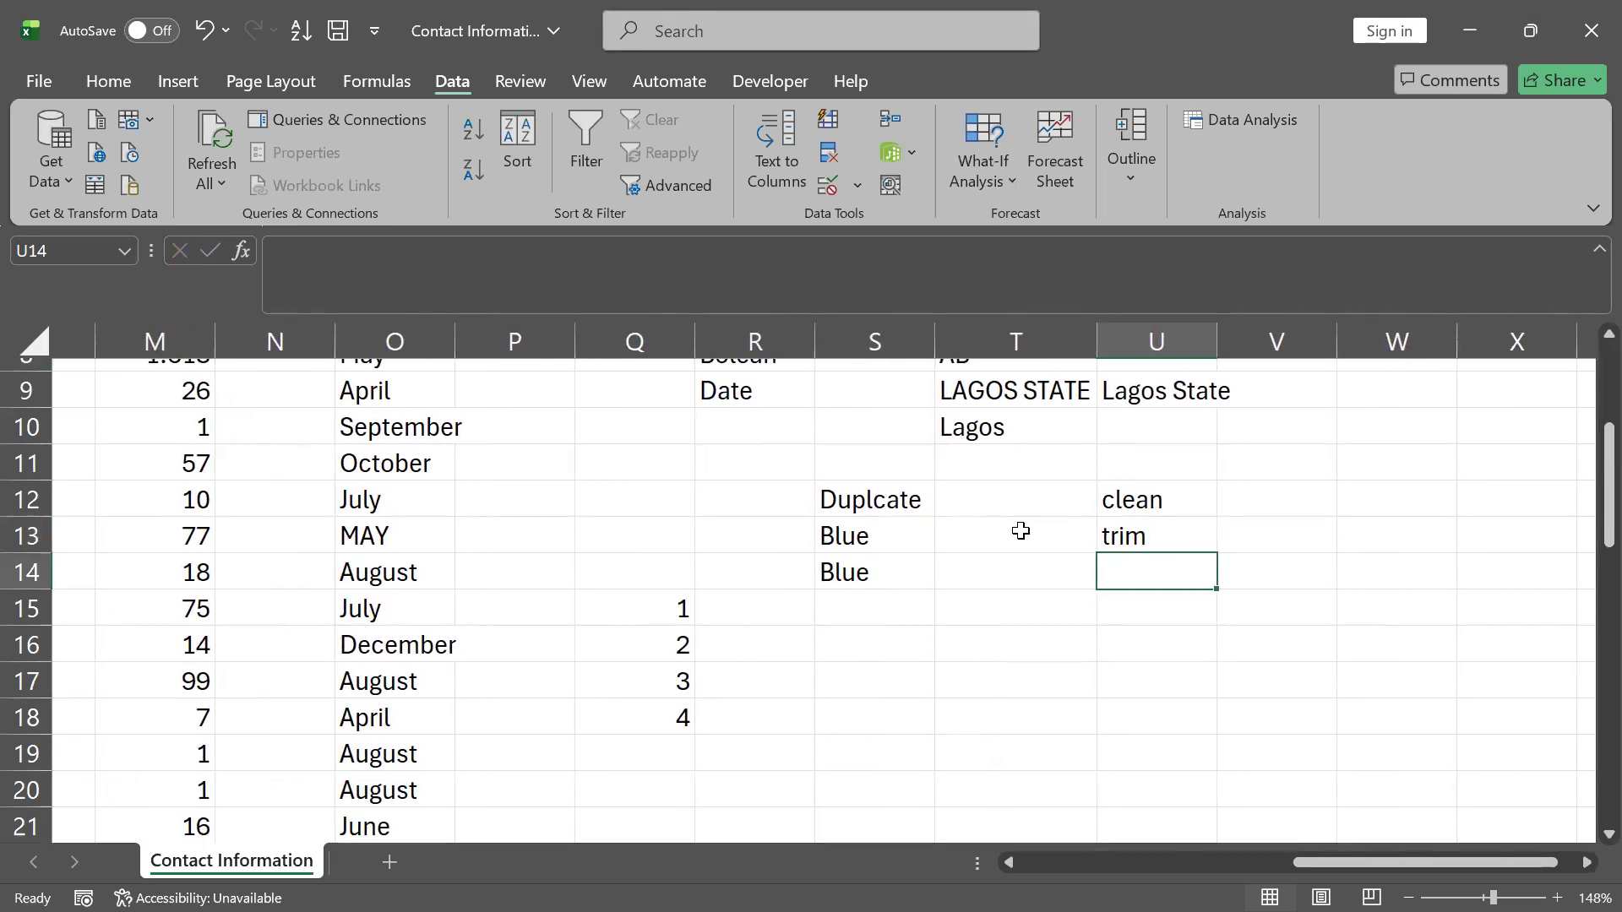
pyautogui.click(1132, 499)
pyautogui.click(1136, 539)
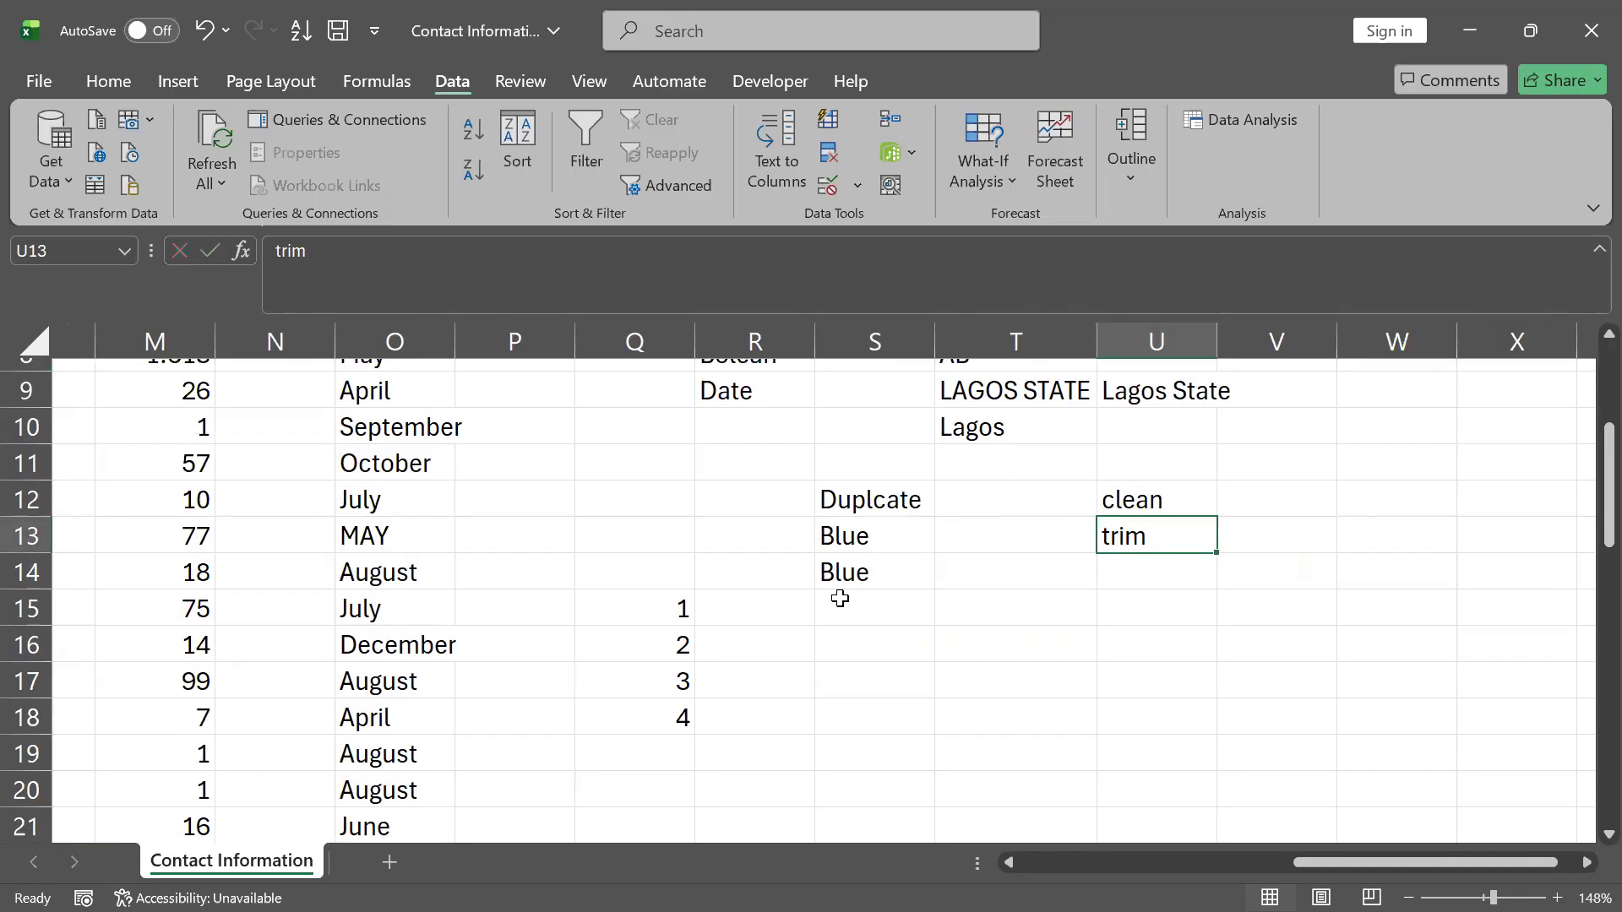
pyautogui.scroll(2, 840, 598)
pyautogui.hscroll(-5, 840, 598)
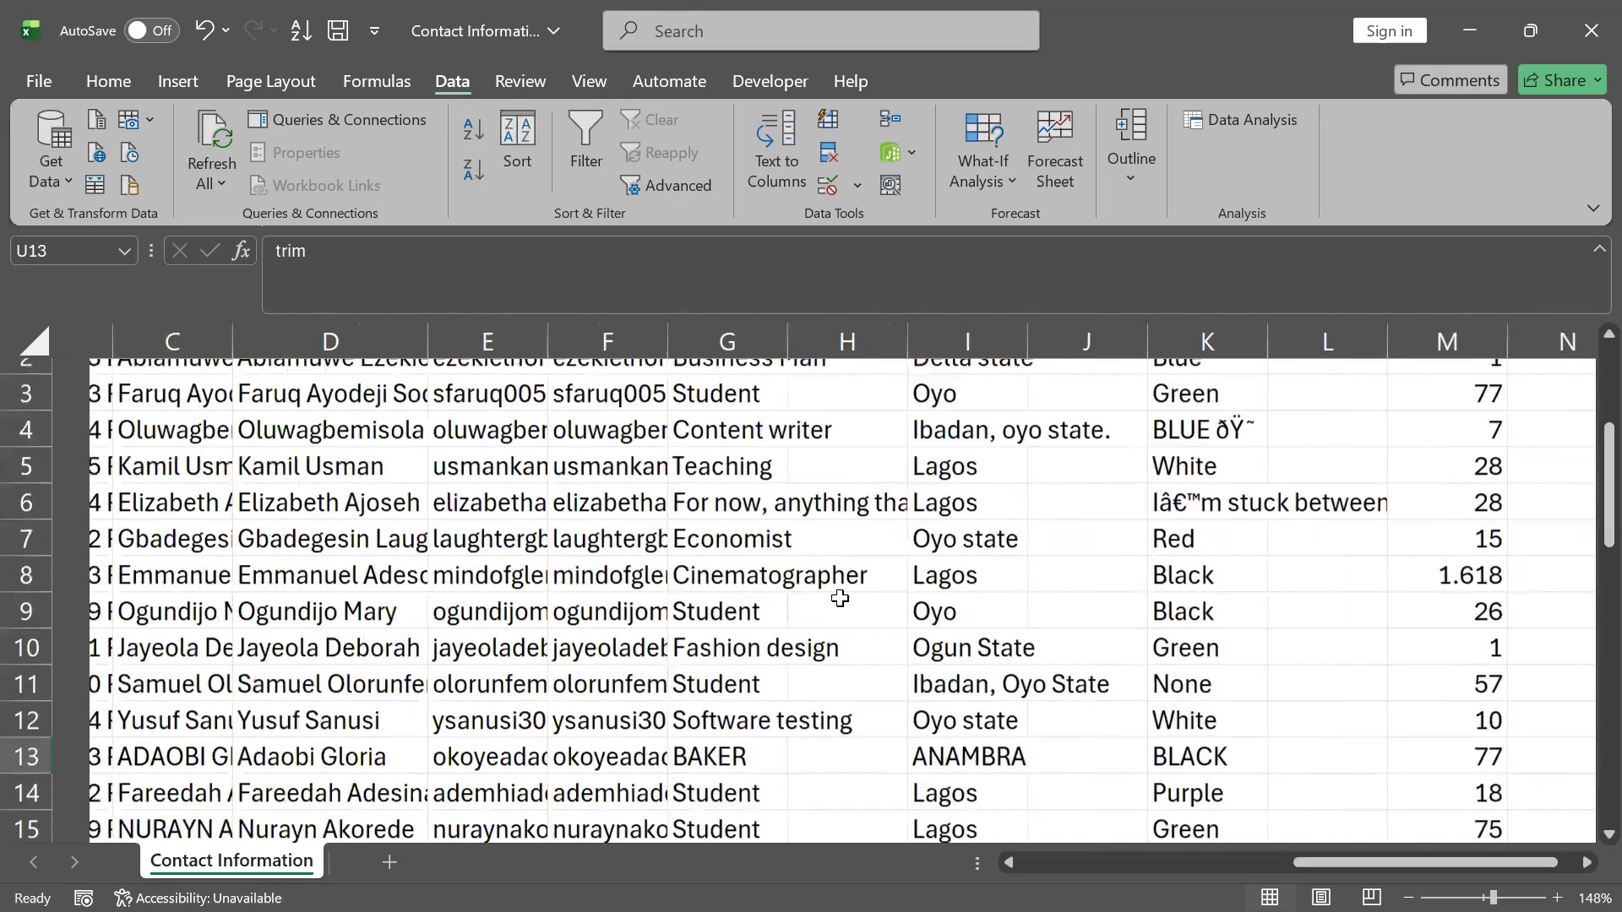
pyautogui.hscroll(-1, 840, 598)
pyautogui.scroll(1, 839, 598)
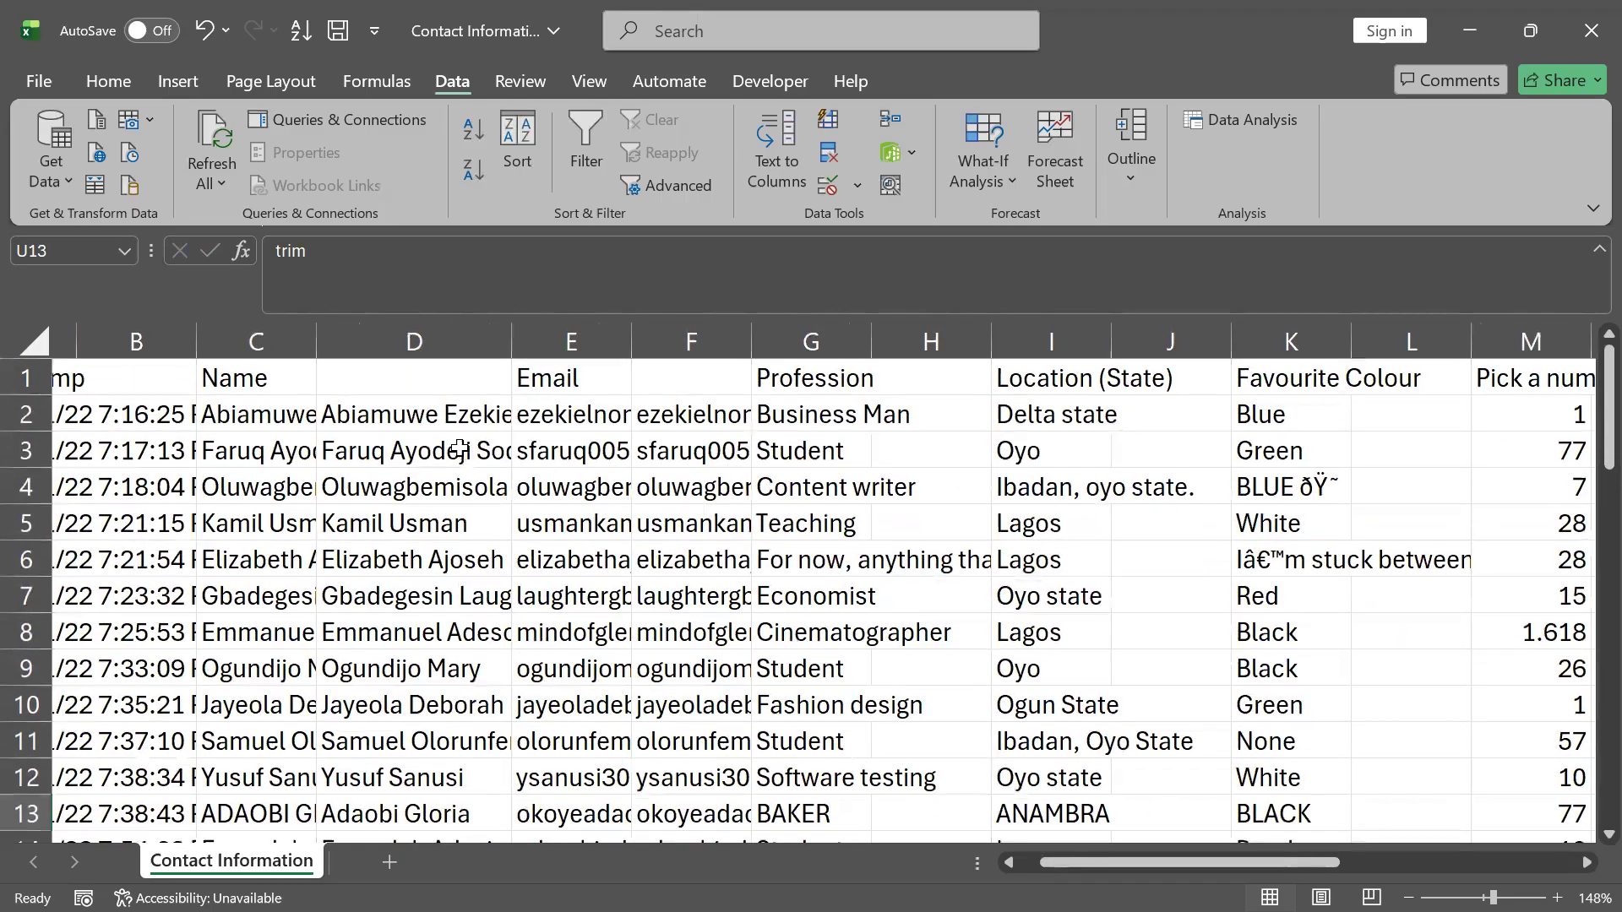
pyautogui.click(459, 449)
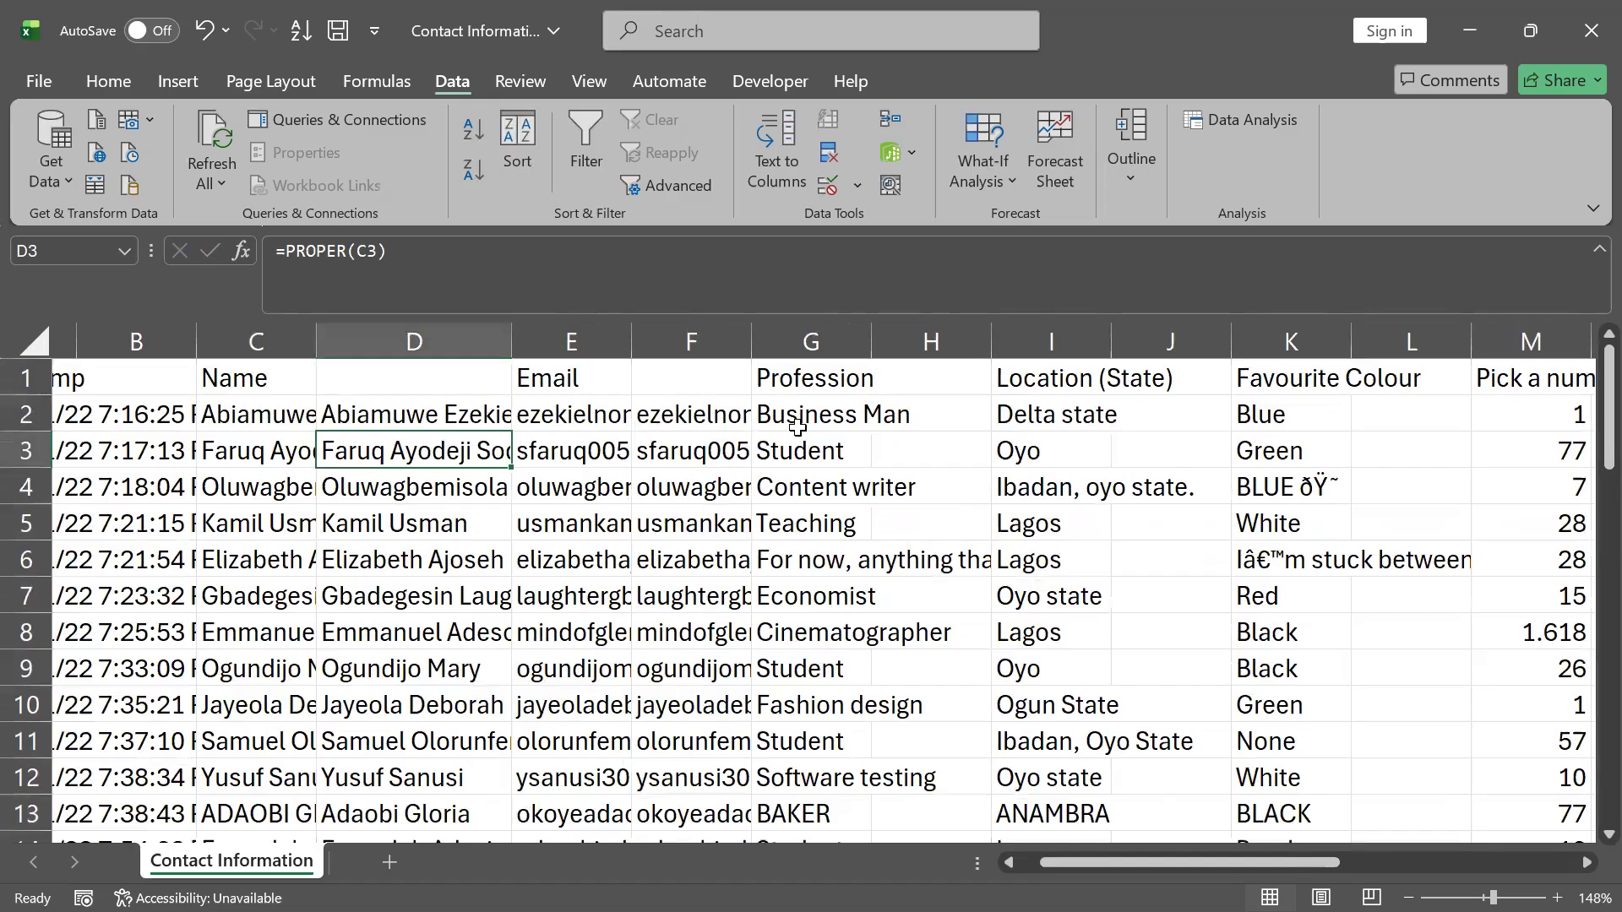
# - Start a formula in L2, beside Favourite Colour, that nests TRIM of K2 inside CLEAN: =CLEAN(TRIM(K2)
pyautogui.hscroll(3, 797, 428)
pyautogui.click(773, 413)
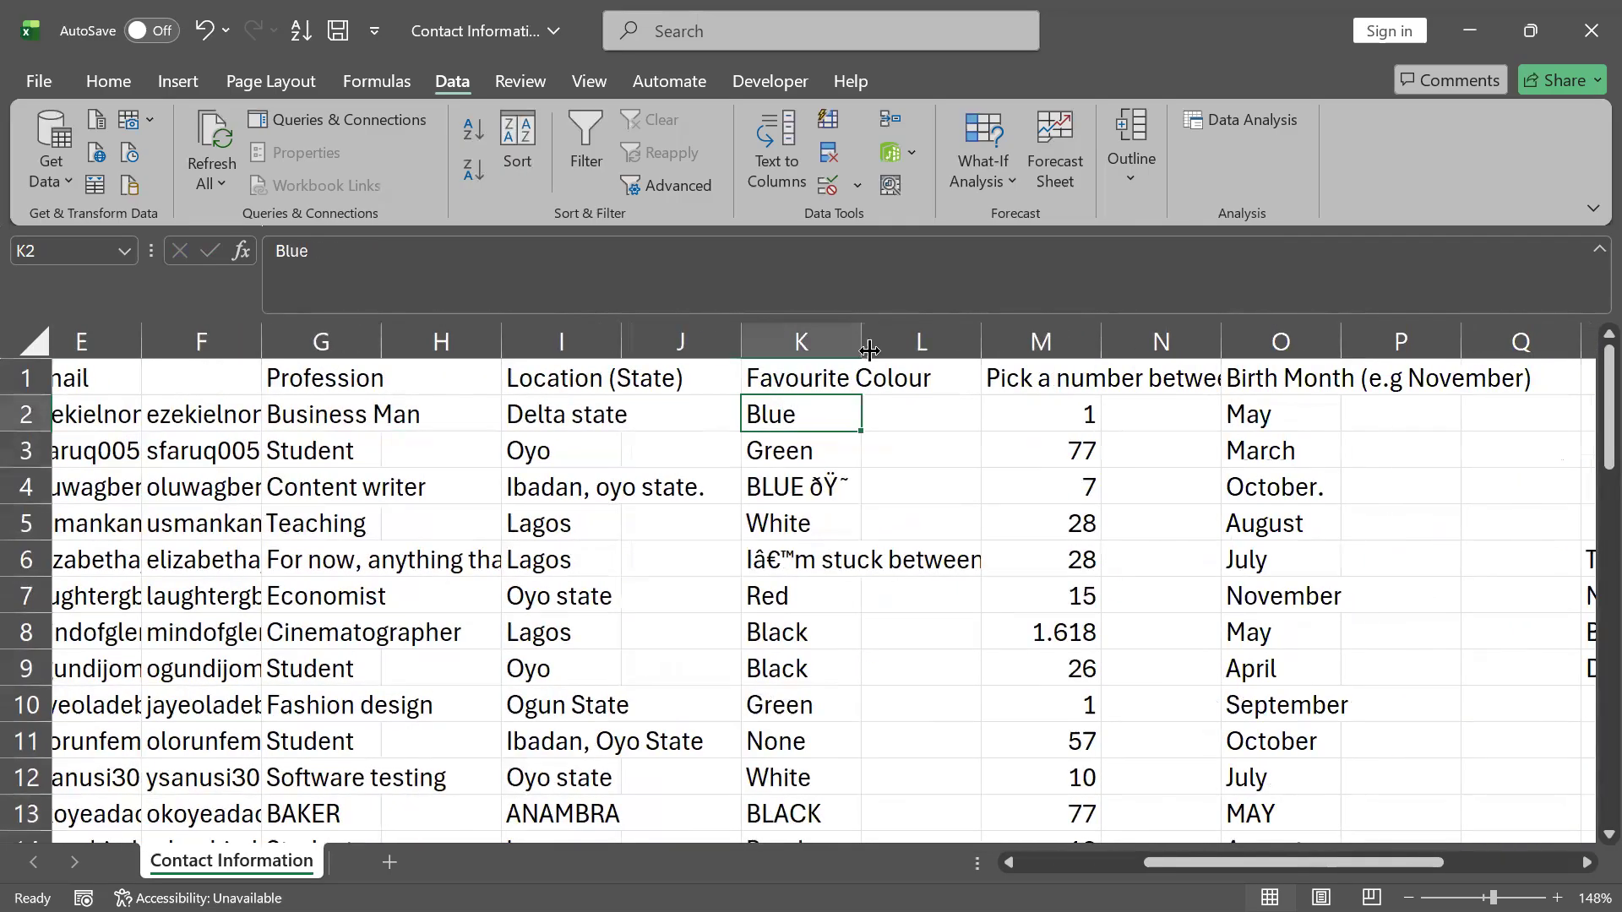
pyautogui.click(920, 405)
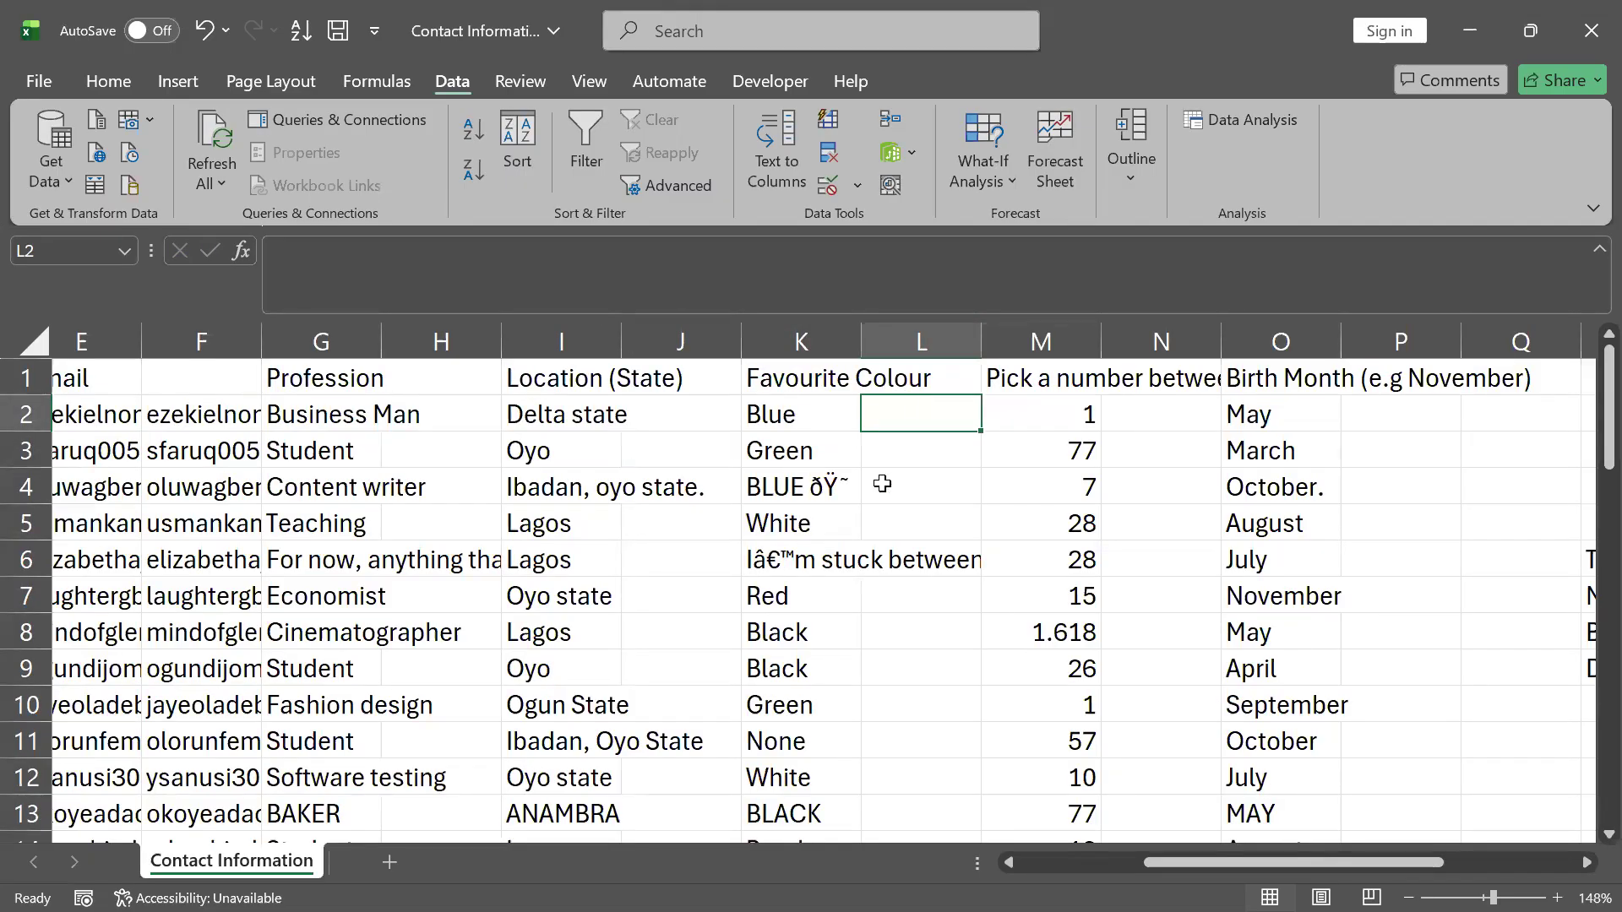
pyautogui.write('=')
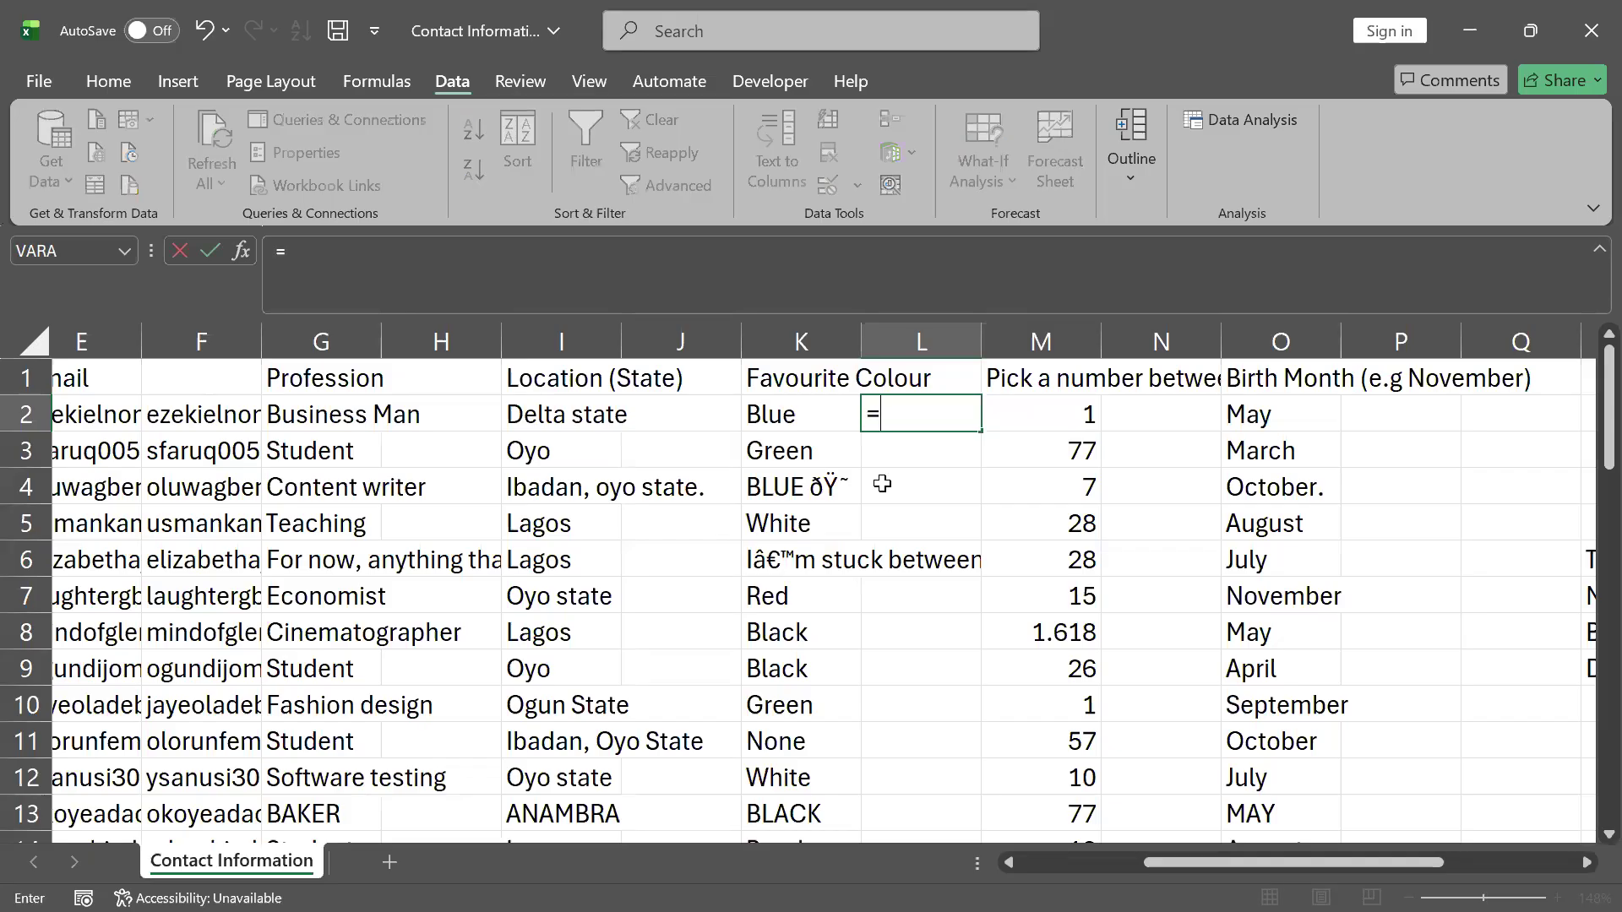
pyautogui.write('cle')
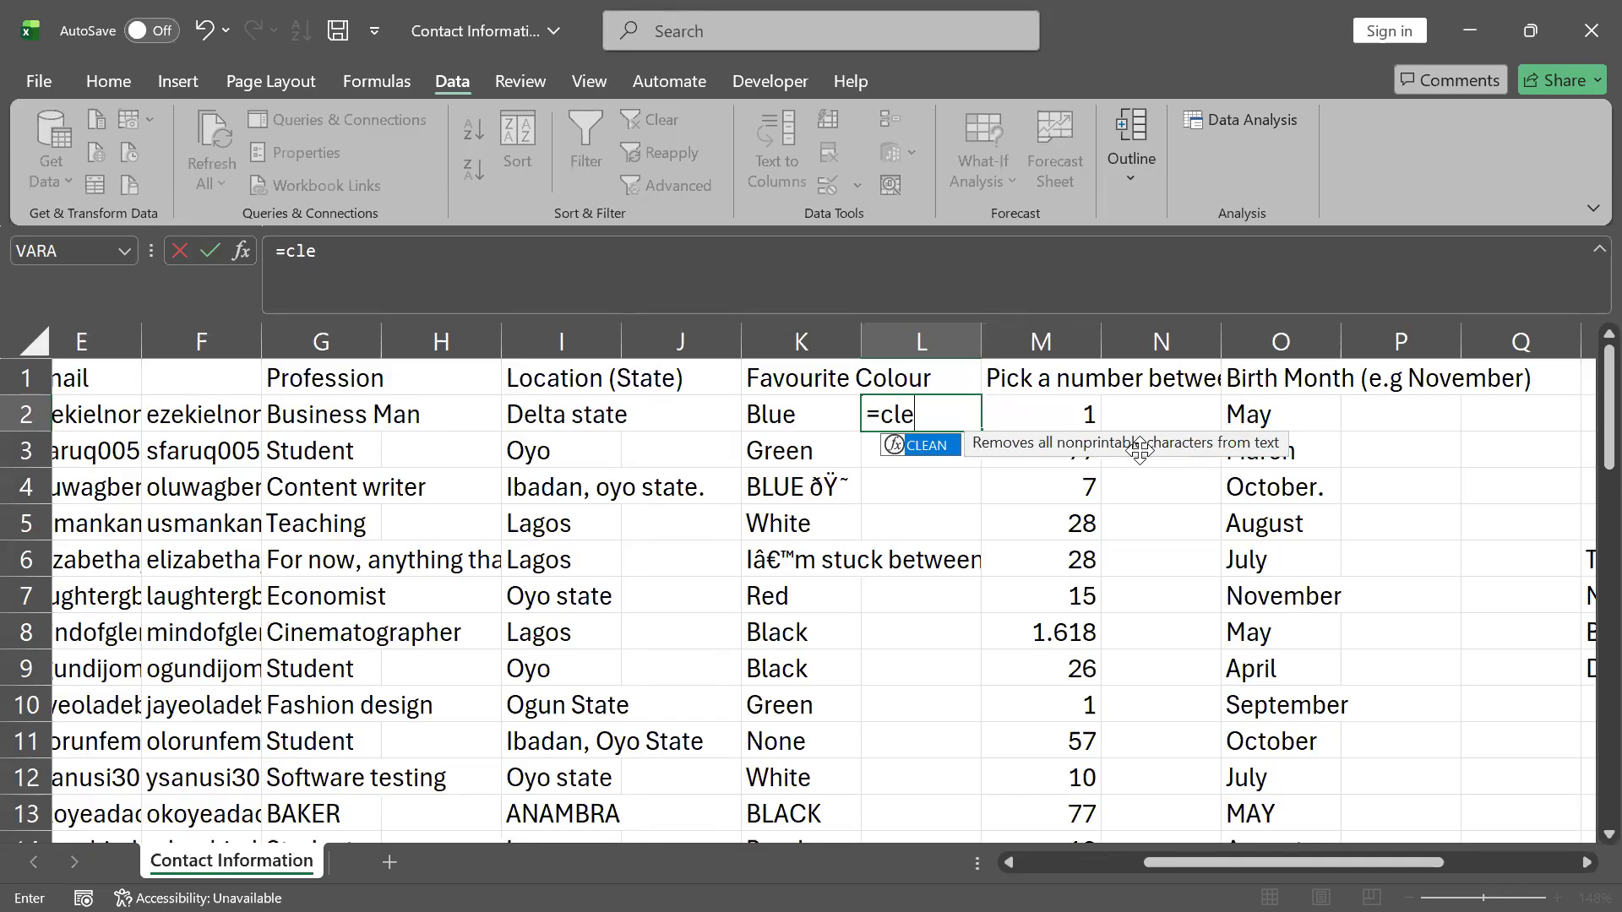
pyautogui.press('Tab')
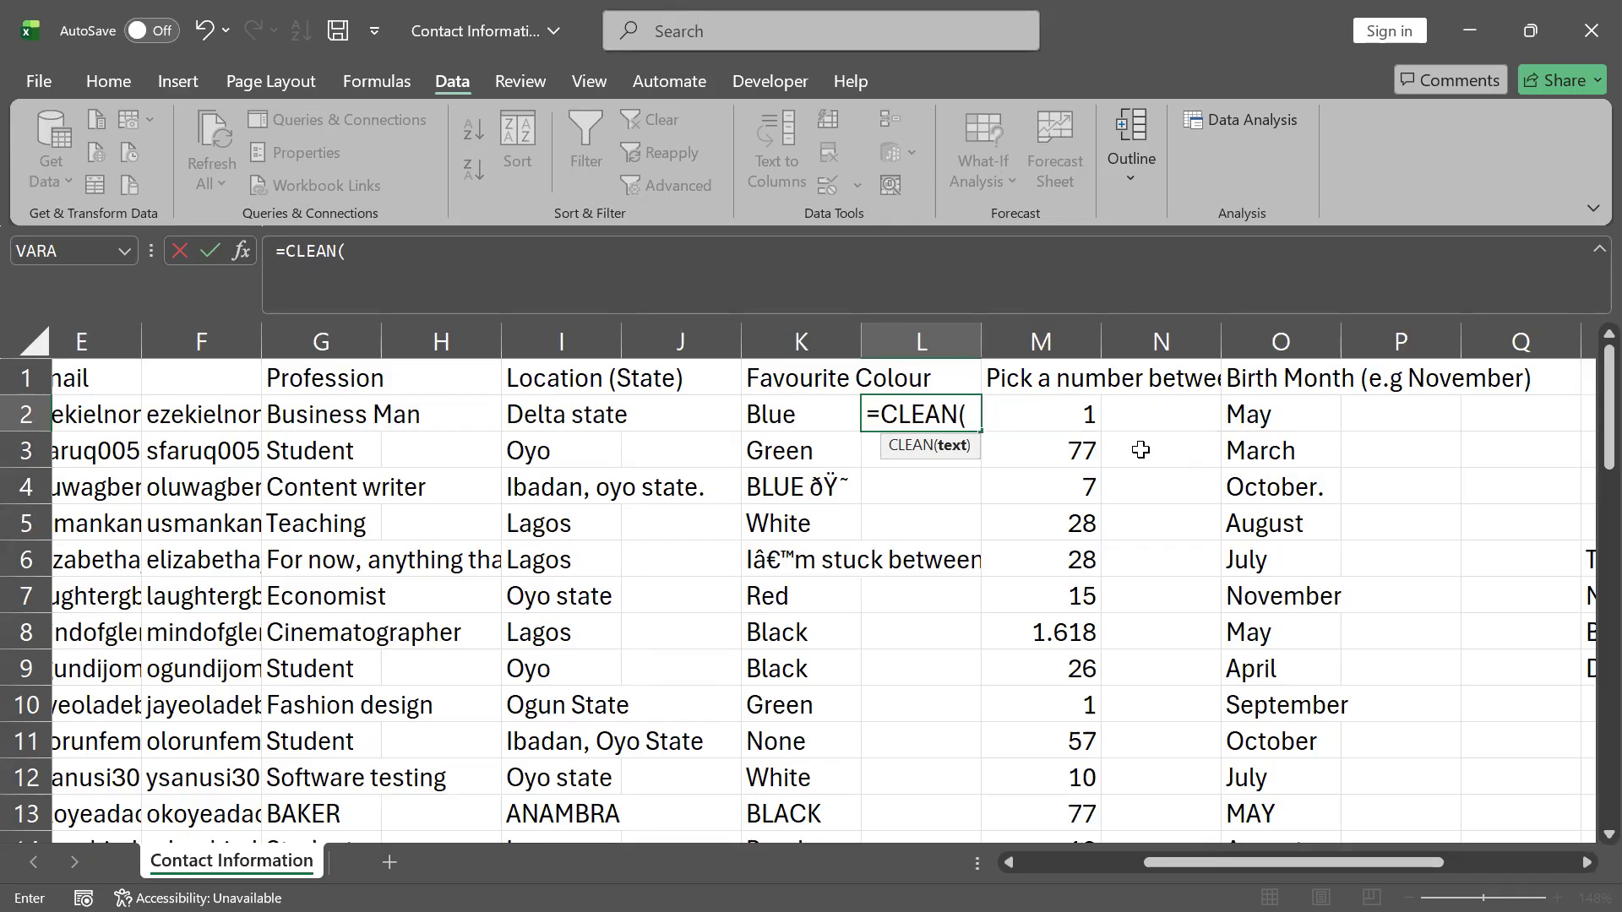
pyautogui.write('tri')
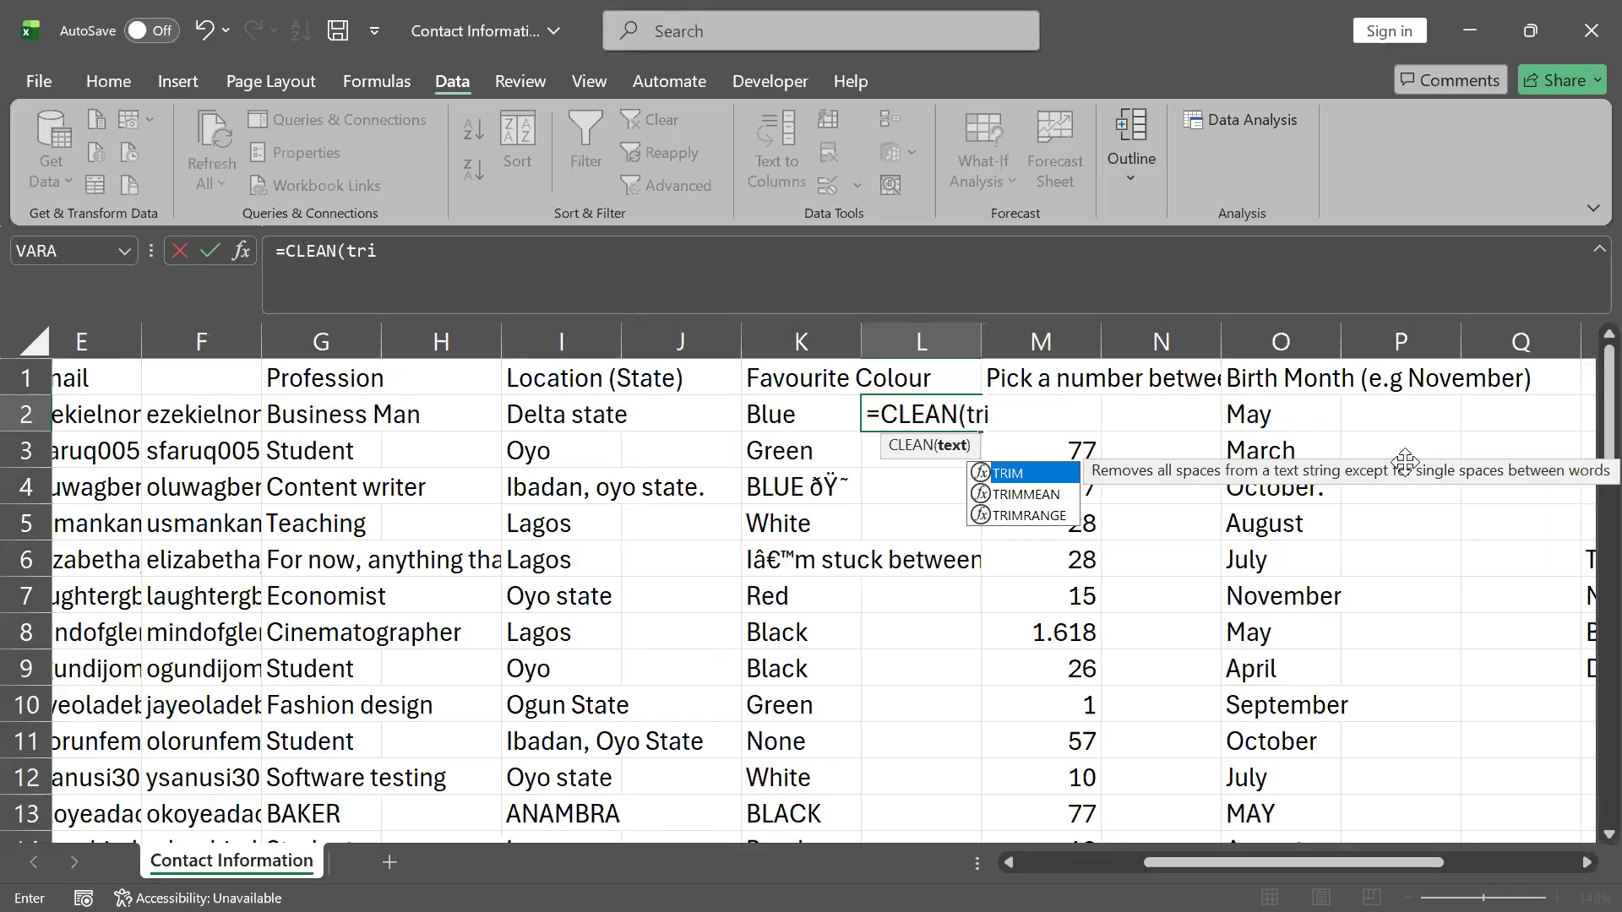
pyautogui.press('Tab')
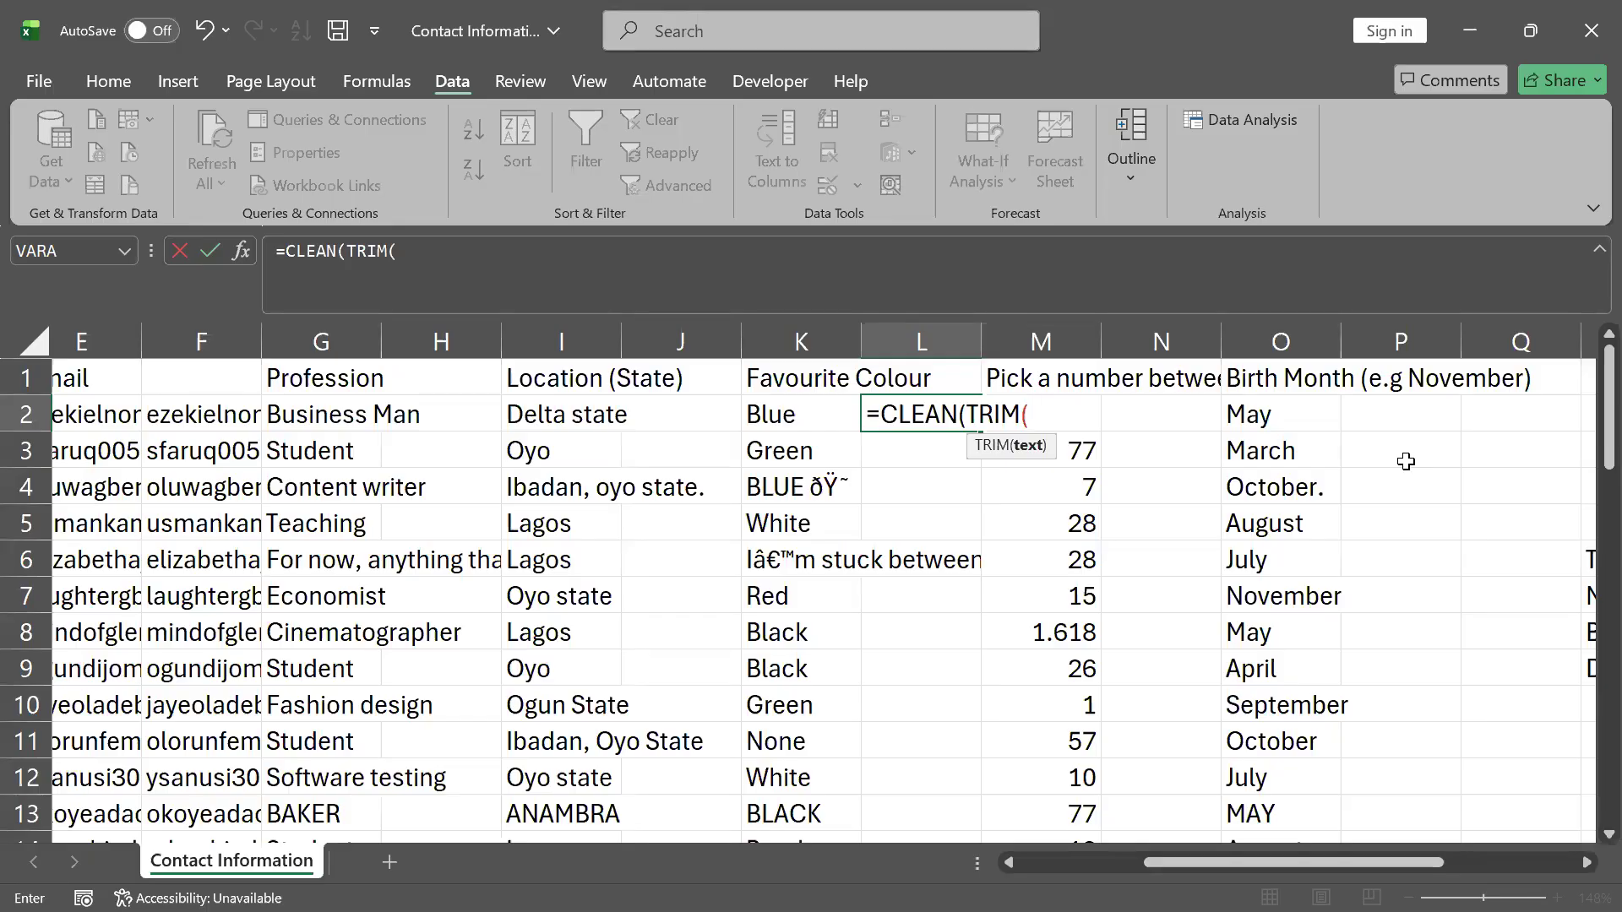
pyautogui.click(797, 413)
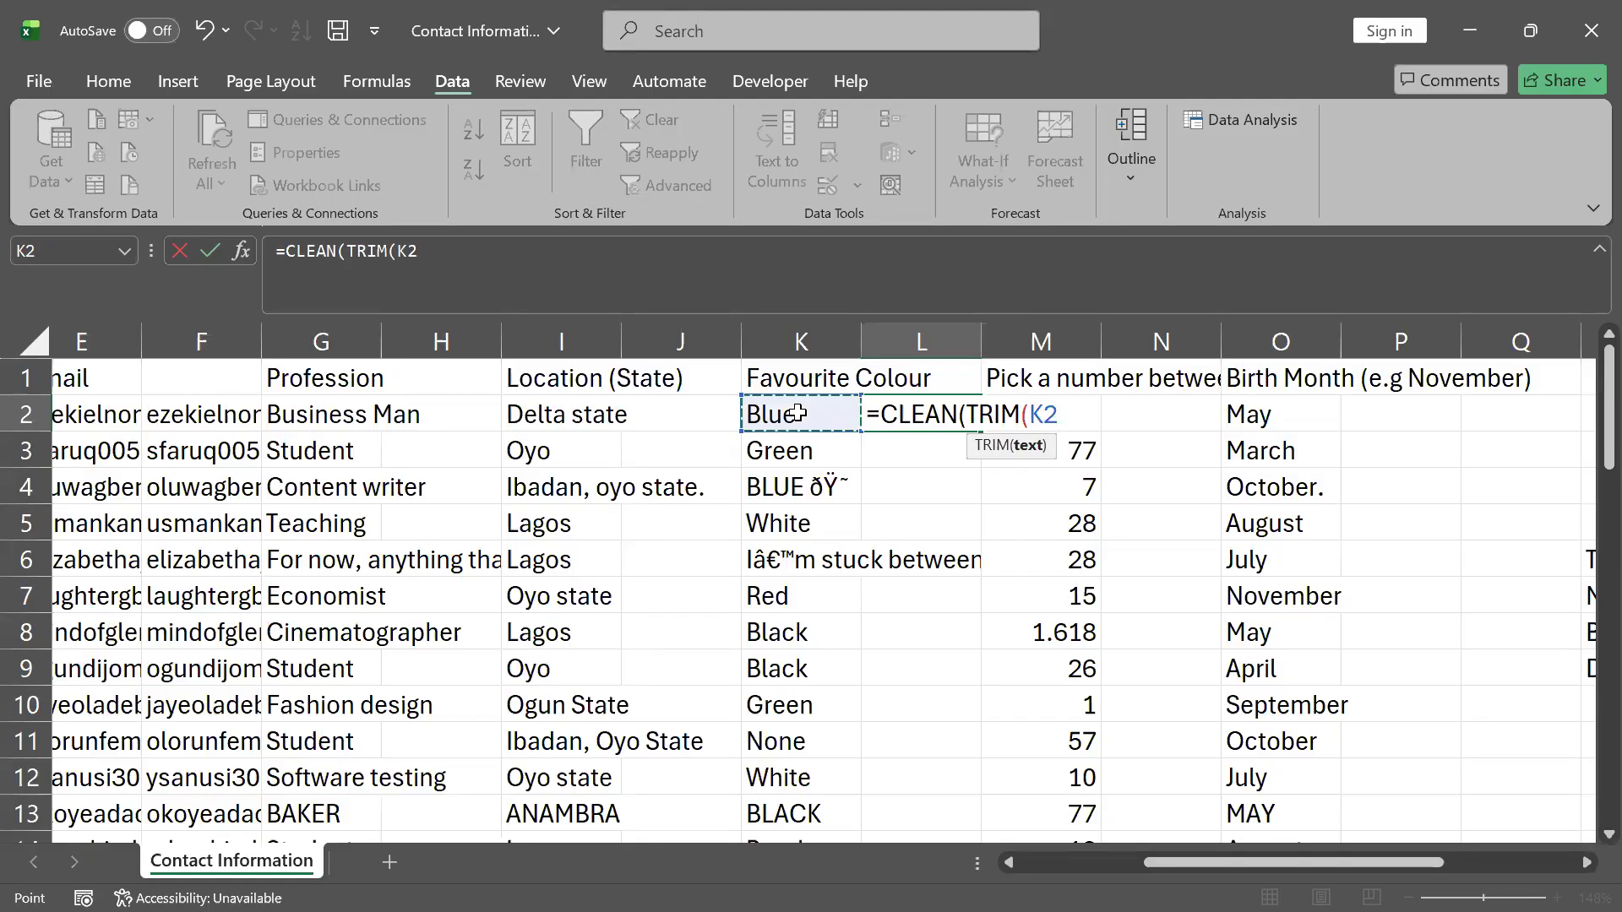
pyautogui.write(')')
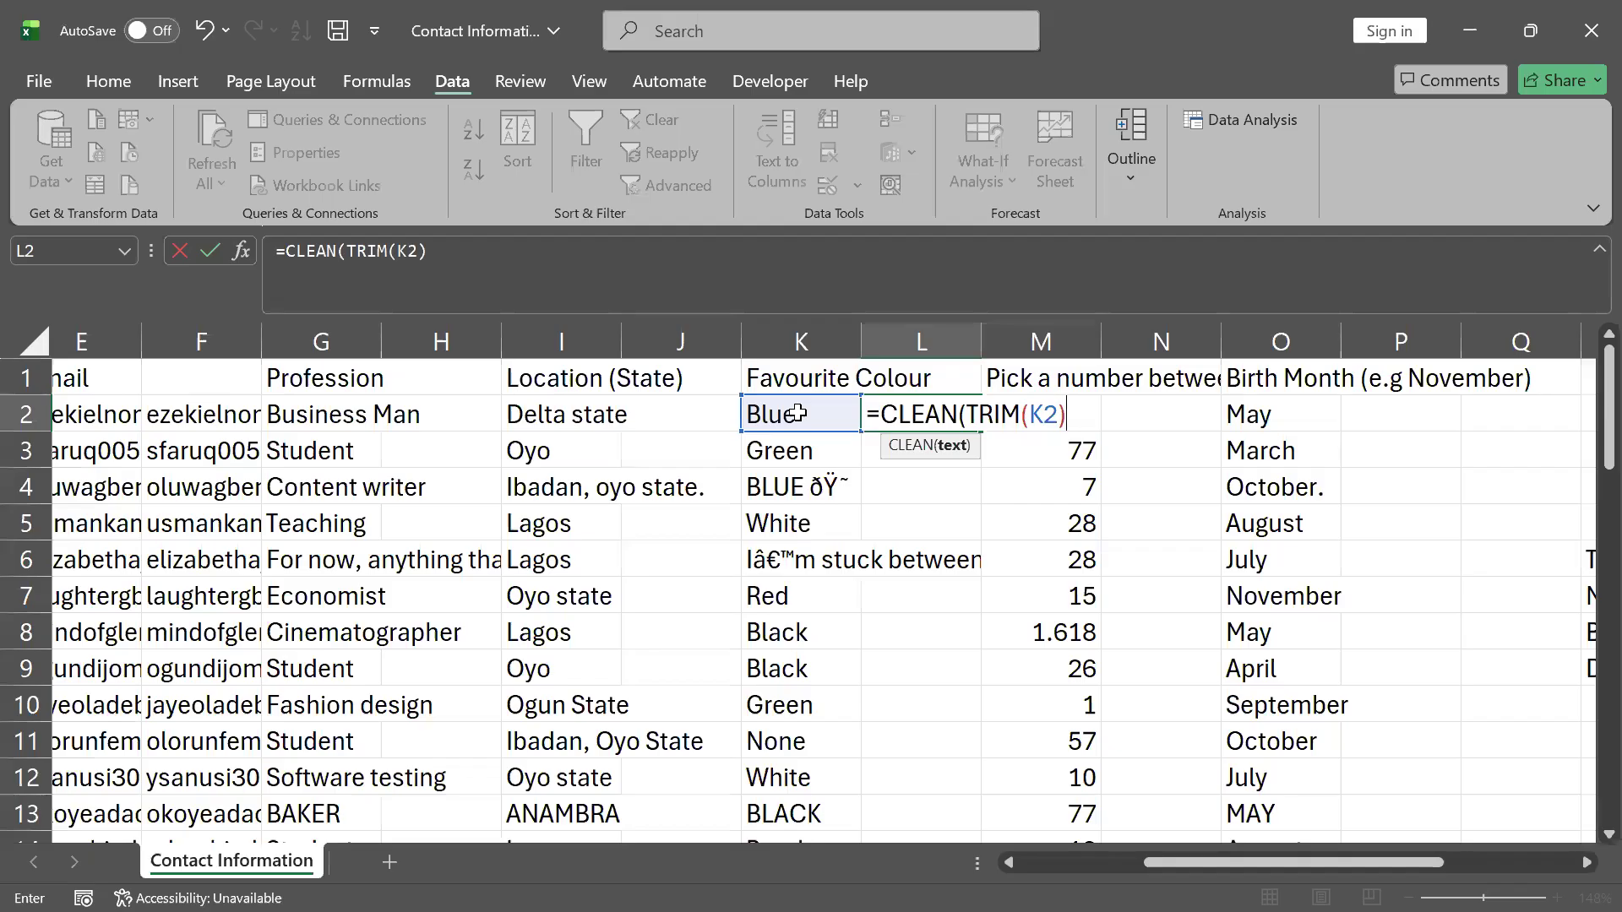
# - Examine how the TRIM part nests inside CLEAN in the L2 formula
pyautogui.moveTo(1022, 410); pyautogui.dragTo(879, 420)
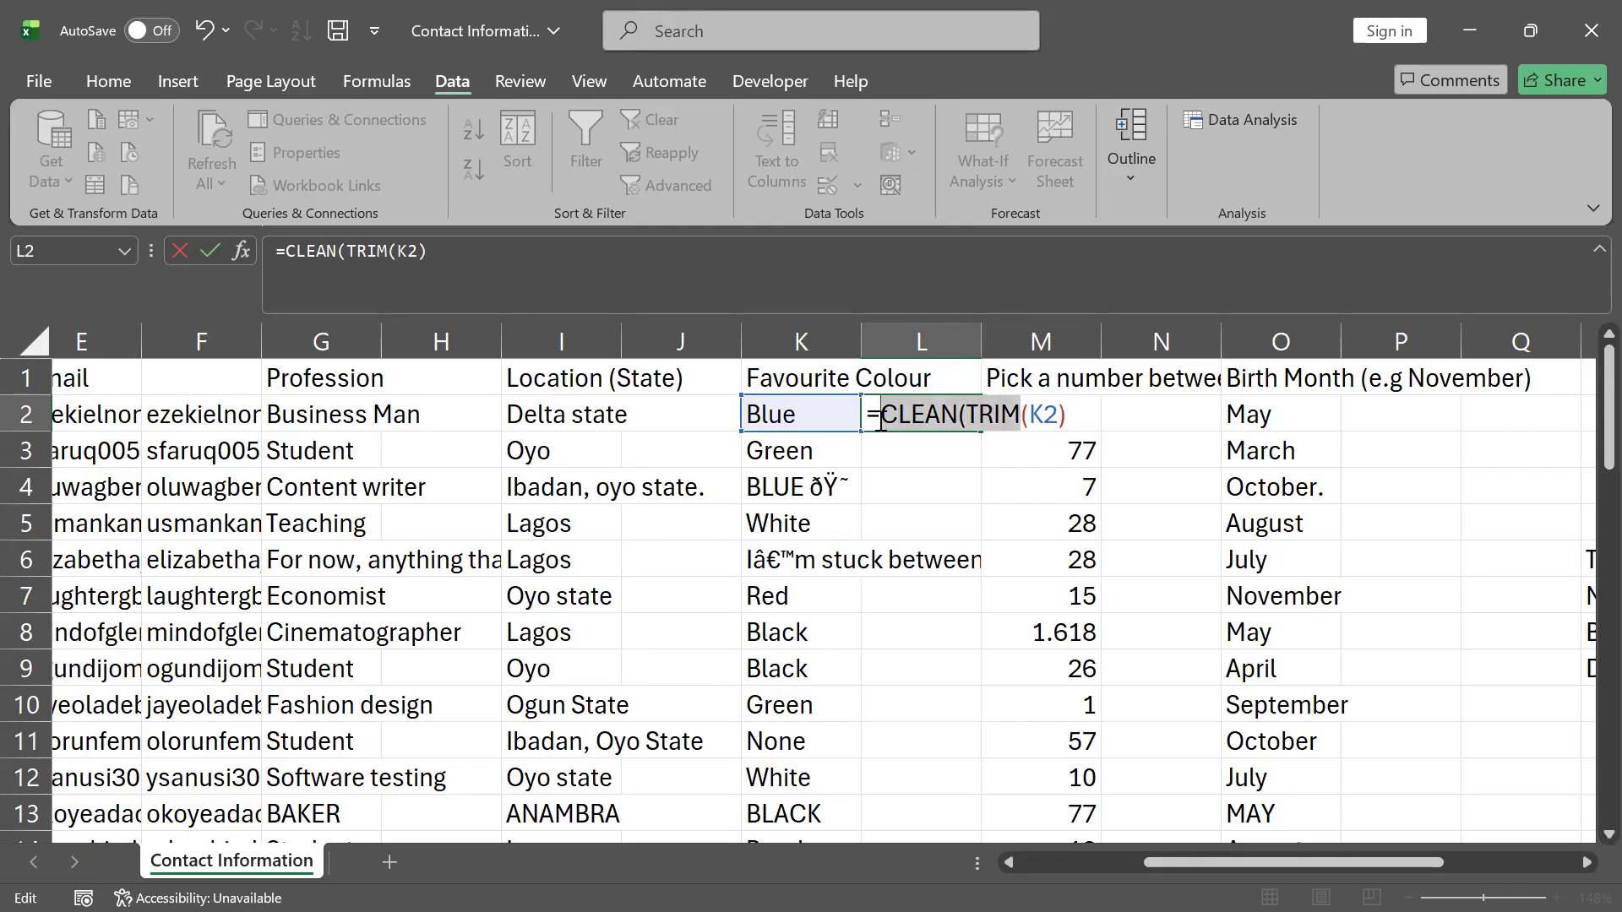
pyautogui.click(1008, 415)
pyautogui.moveTo(1068, 414); pyautogui.dragTo(968, 415)
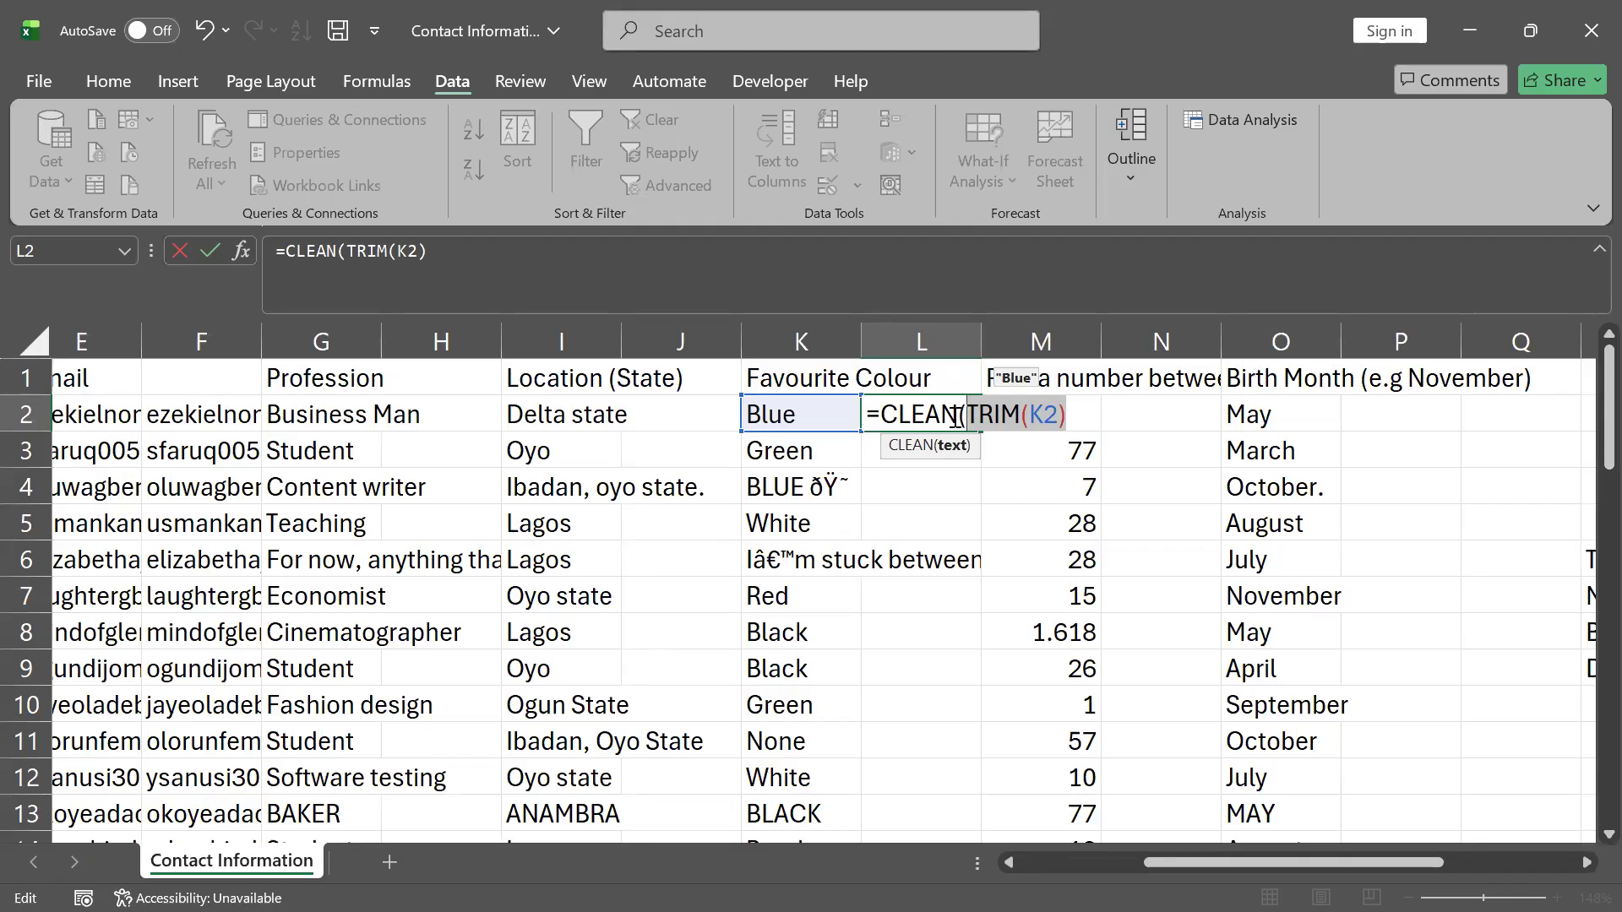
pyautogui.moveTo(881, 416); pyautogui.dragTo(1063, 414)
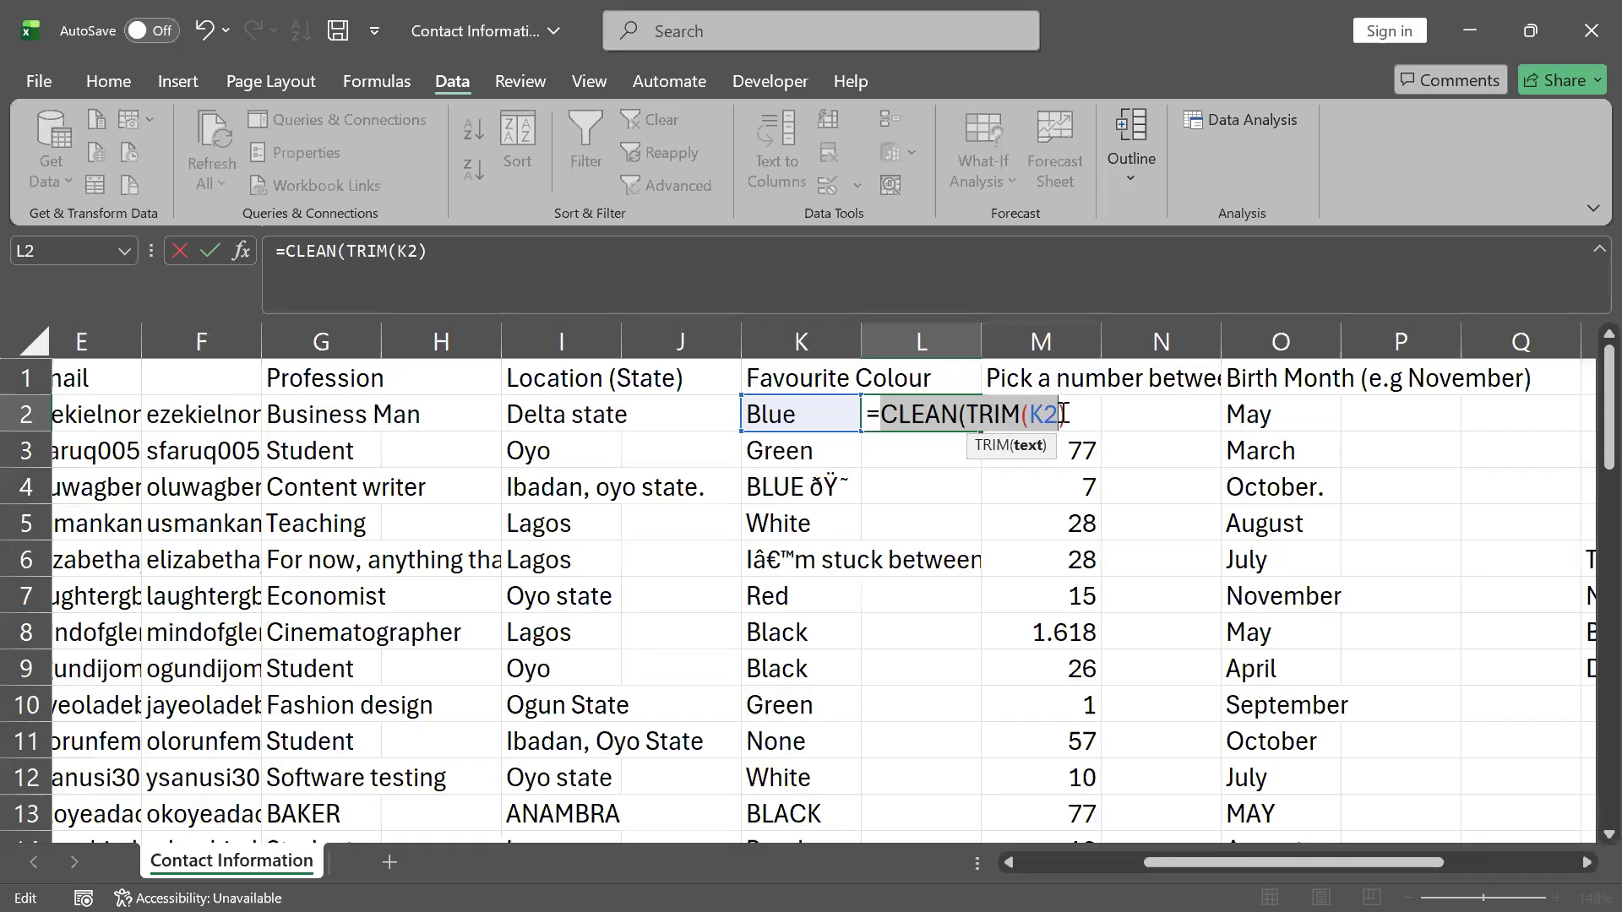
pyautogui.click(1065, 415)
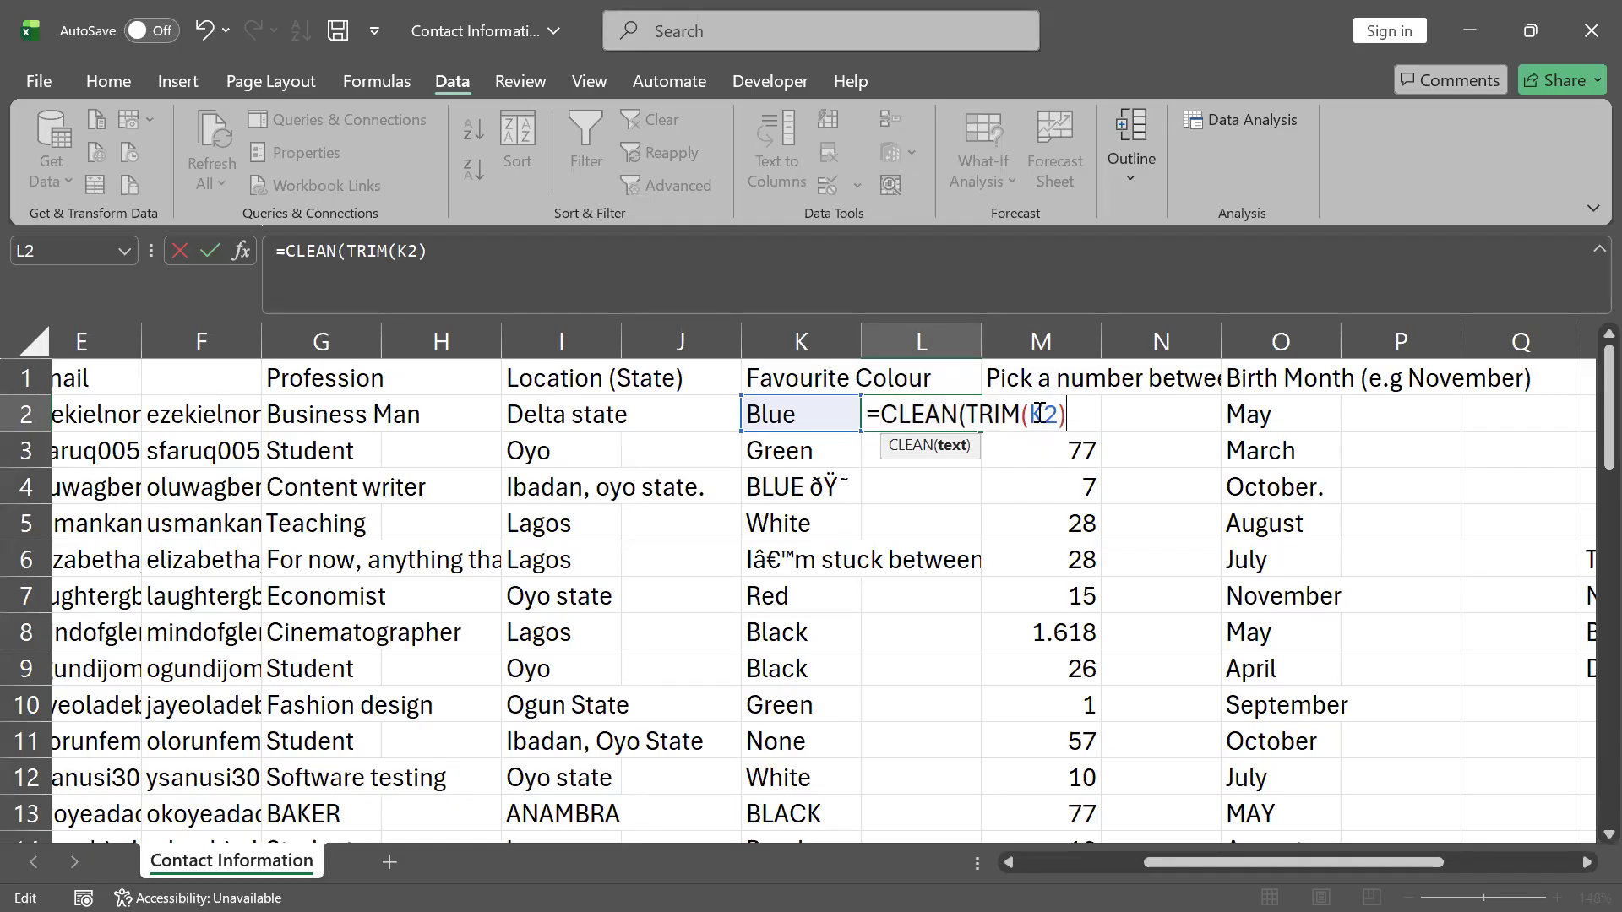
# - Wrap the L2 formula in PROPER and close its brackets so it reads =PROPER(CLEAN(TRIM(K2)))
pyautogui.click(881, 416)
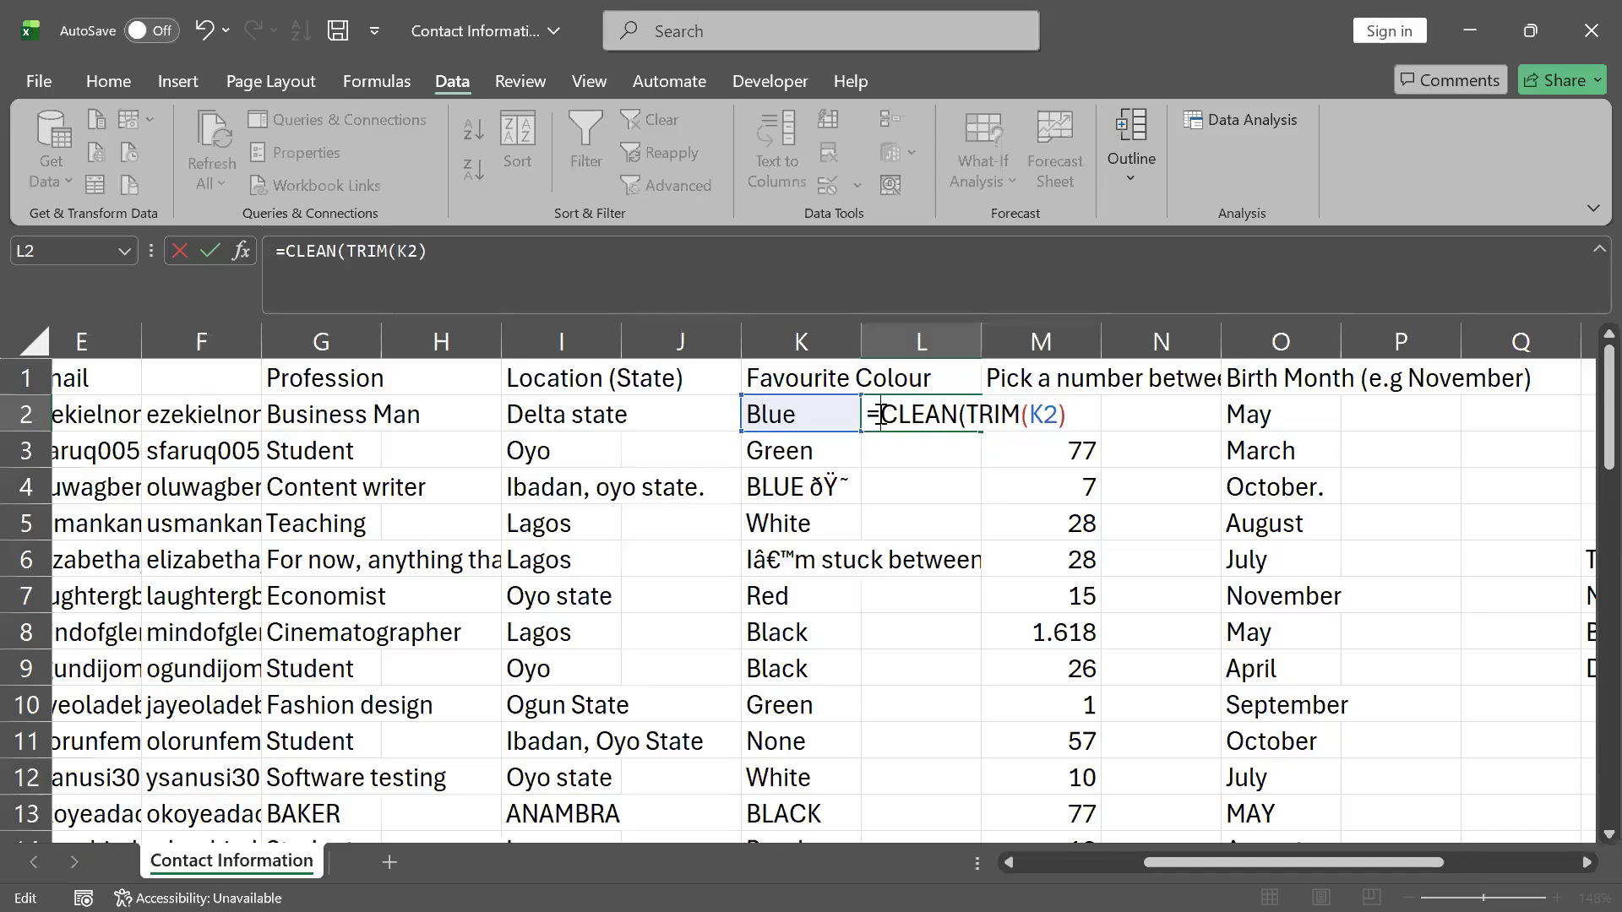
pyautogui.write('prop')
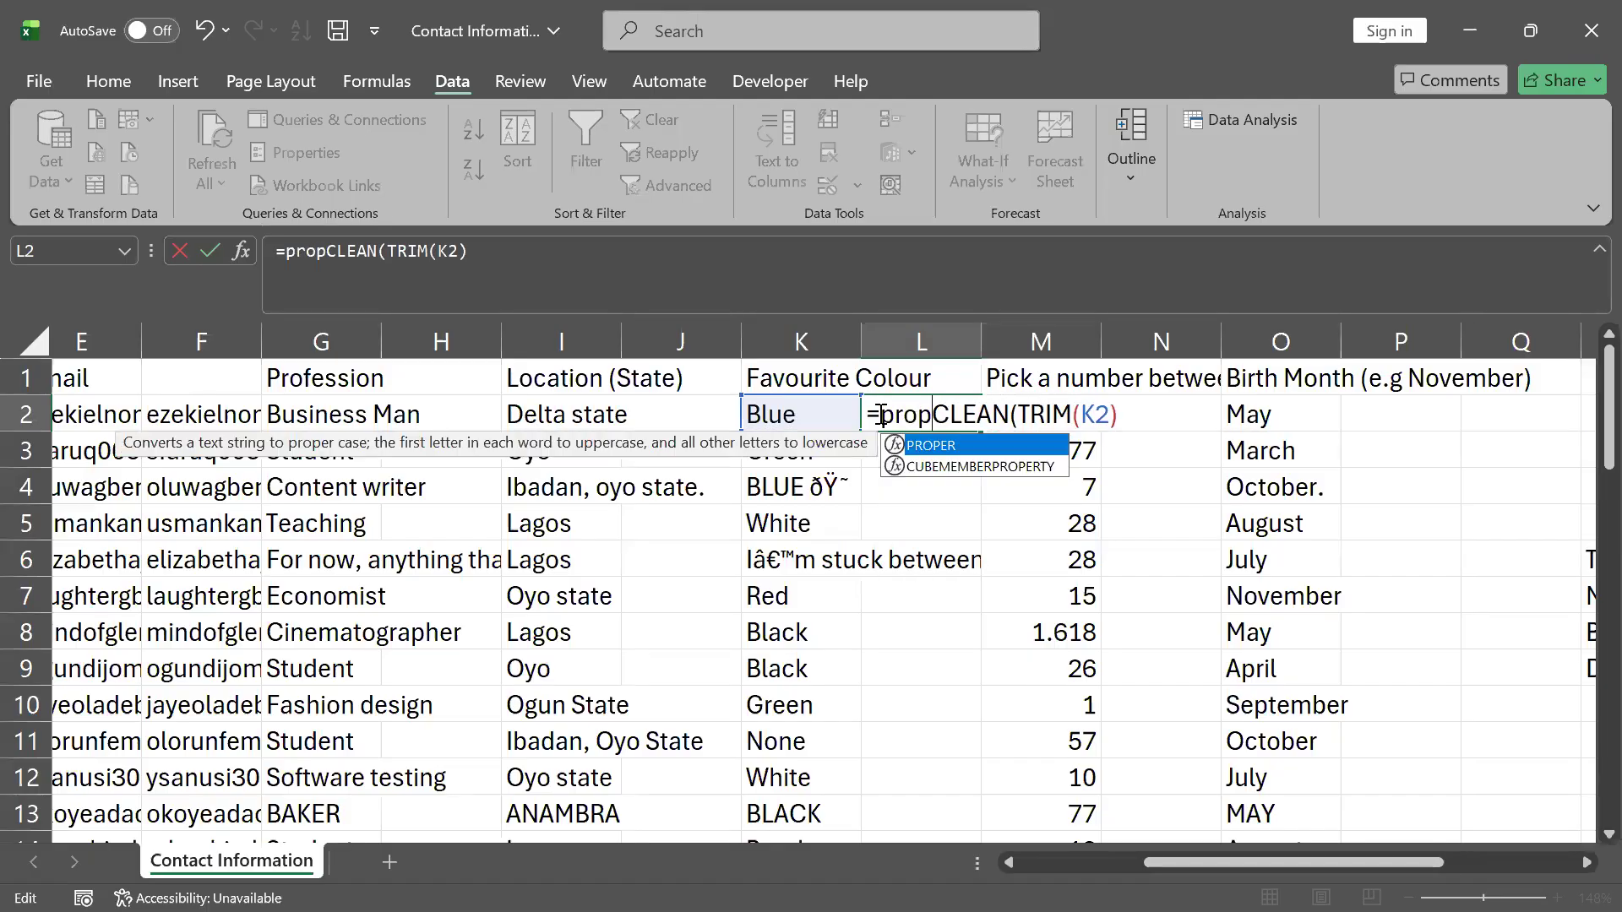
pyautogui.press('Tab')
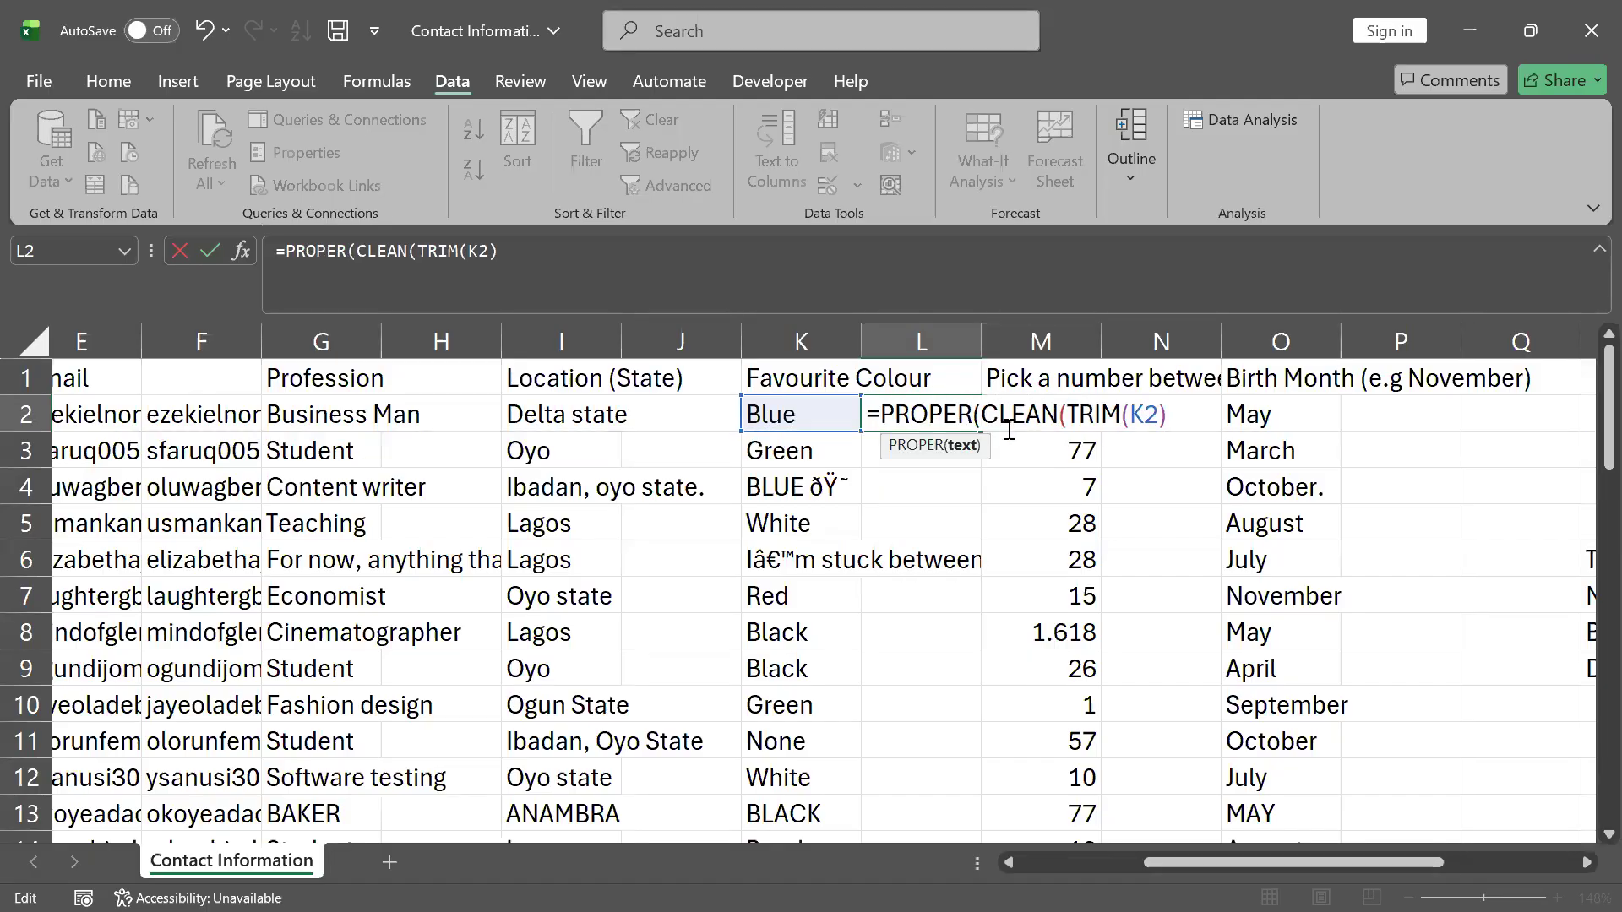
pyautogui.moveTo(1169, 414); pyautogui.dragTo(1071, 420)
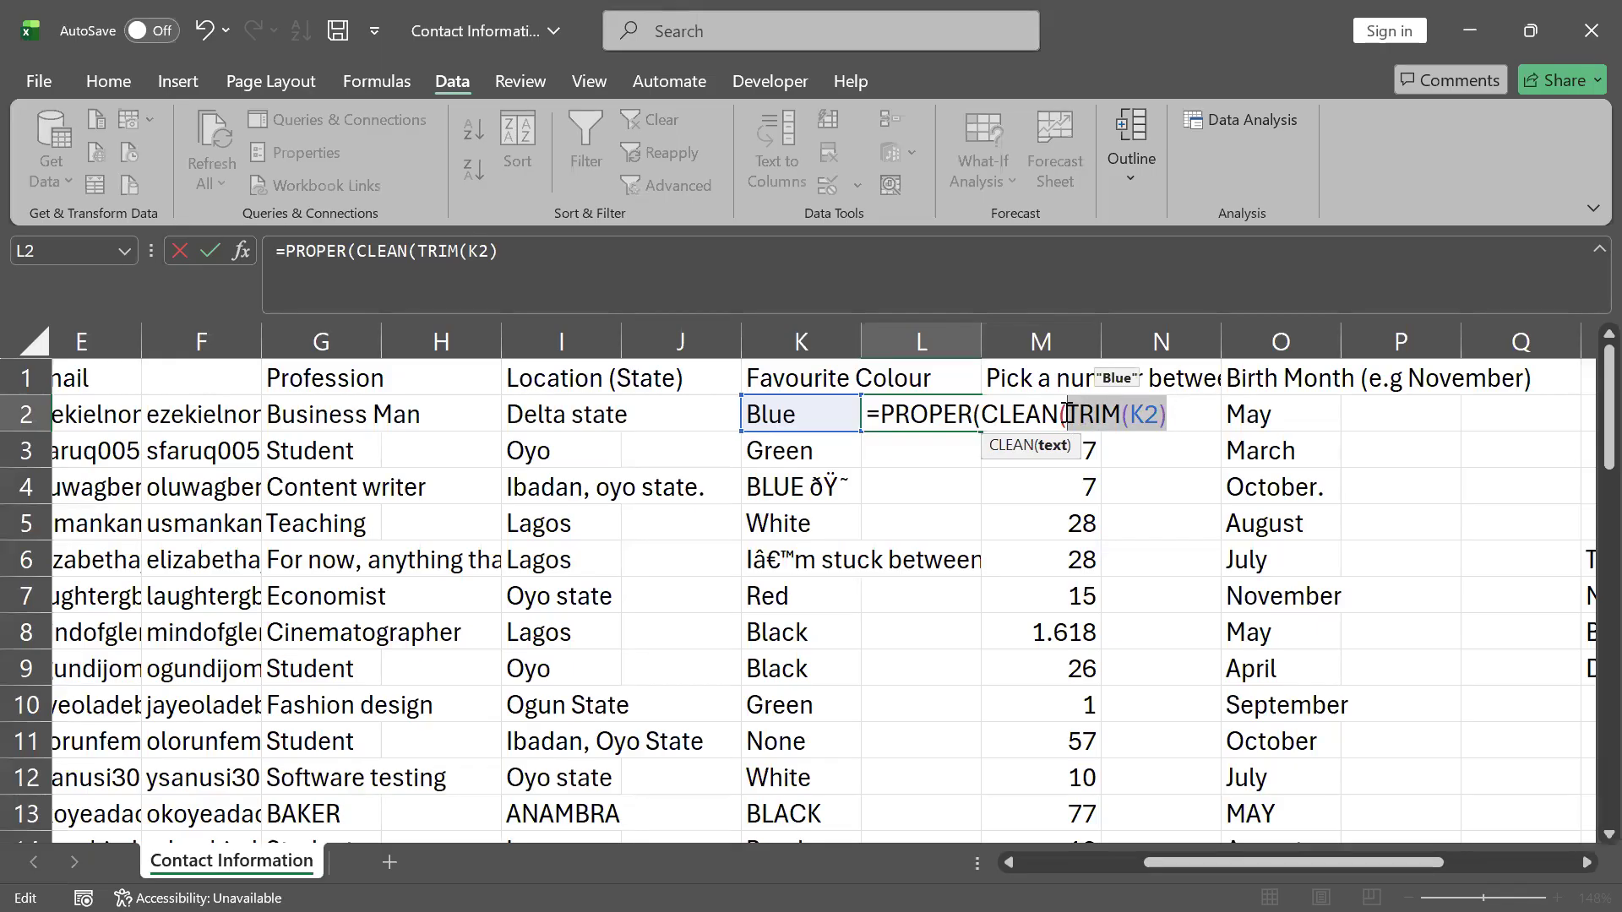
pyautogui.moveTo(1177, 417)
pyautogui.mouseDown()
pyautogui.moveTo(997, 418)
pyautogui.moveTo(1181, 425)
pyautogui.mouseUp()
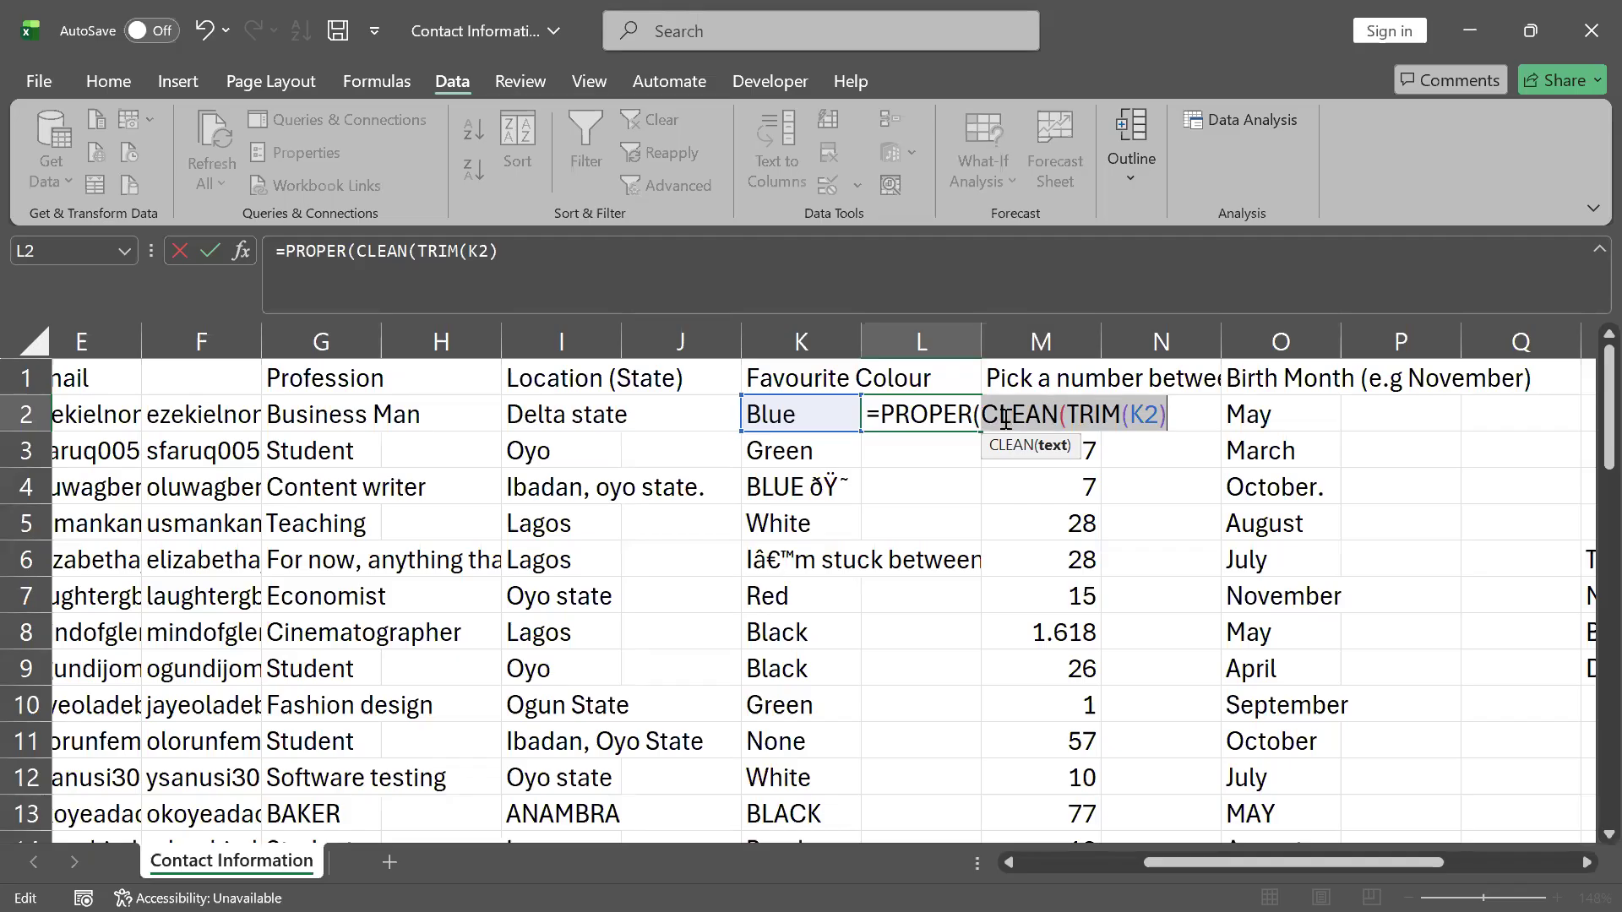
pyautogui.moveTo(880, 414); pyautogui.dragTo(971, 414)
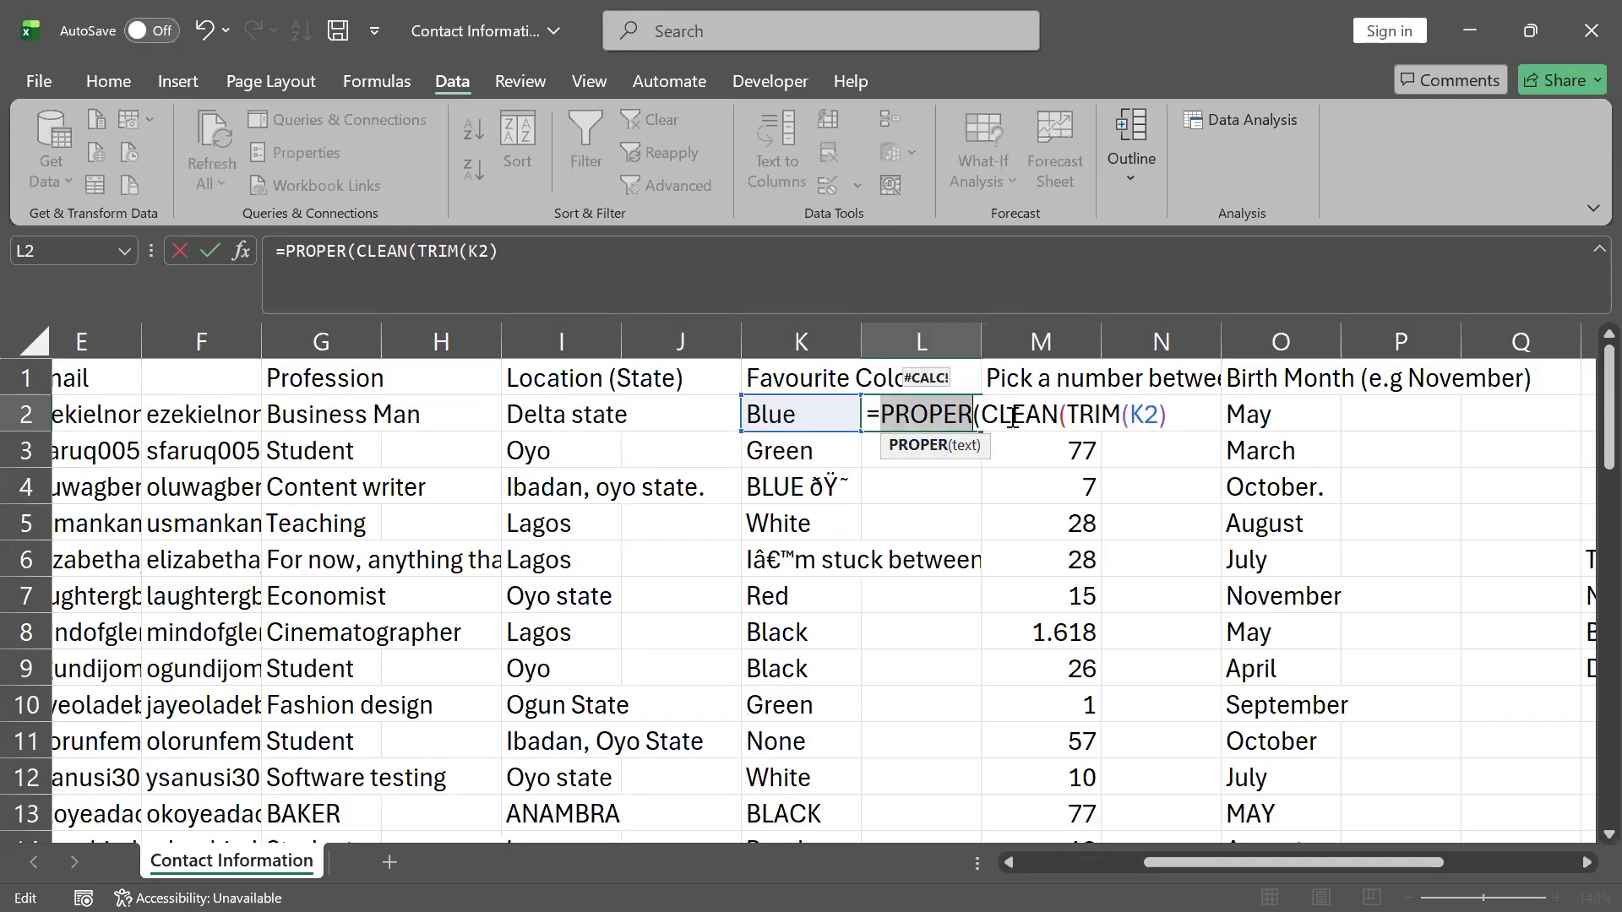
pyautogui.click(1182, 416)
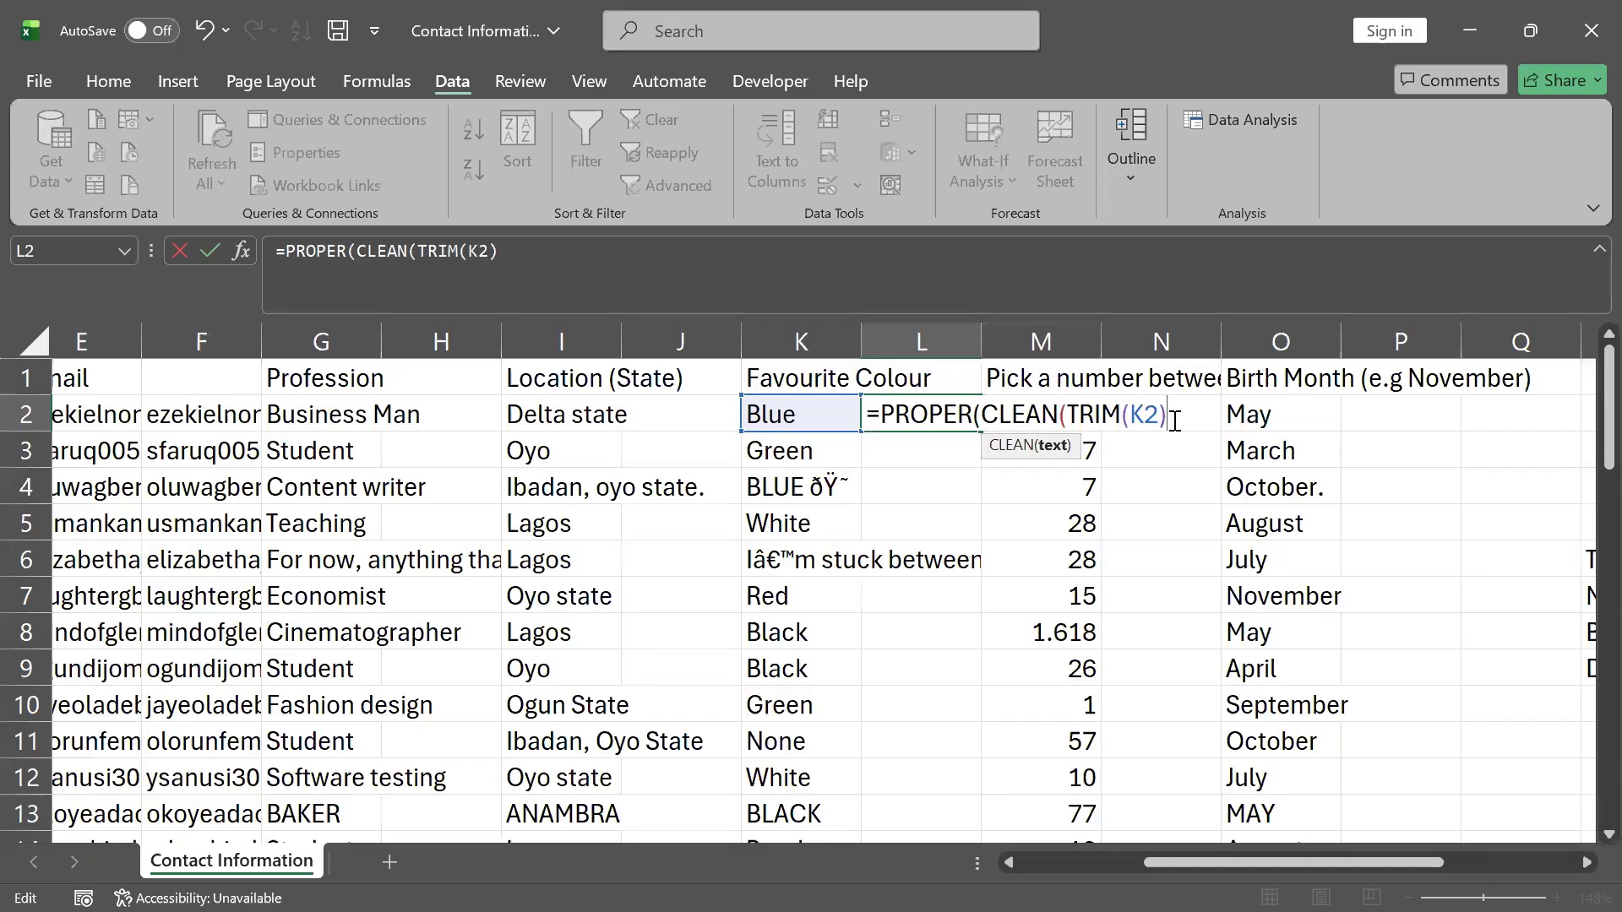
pyautogui.write('))')
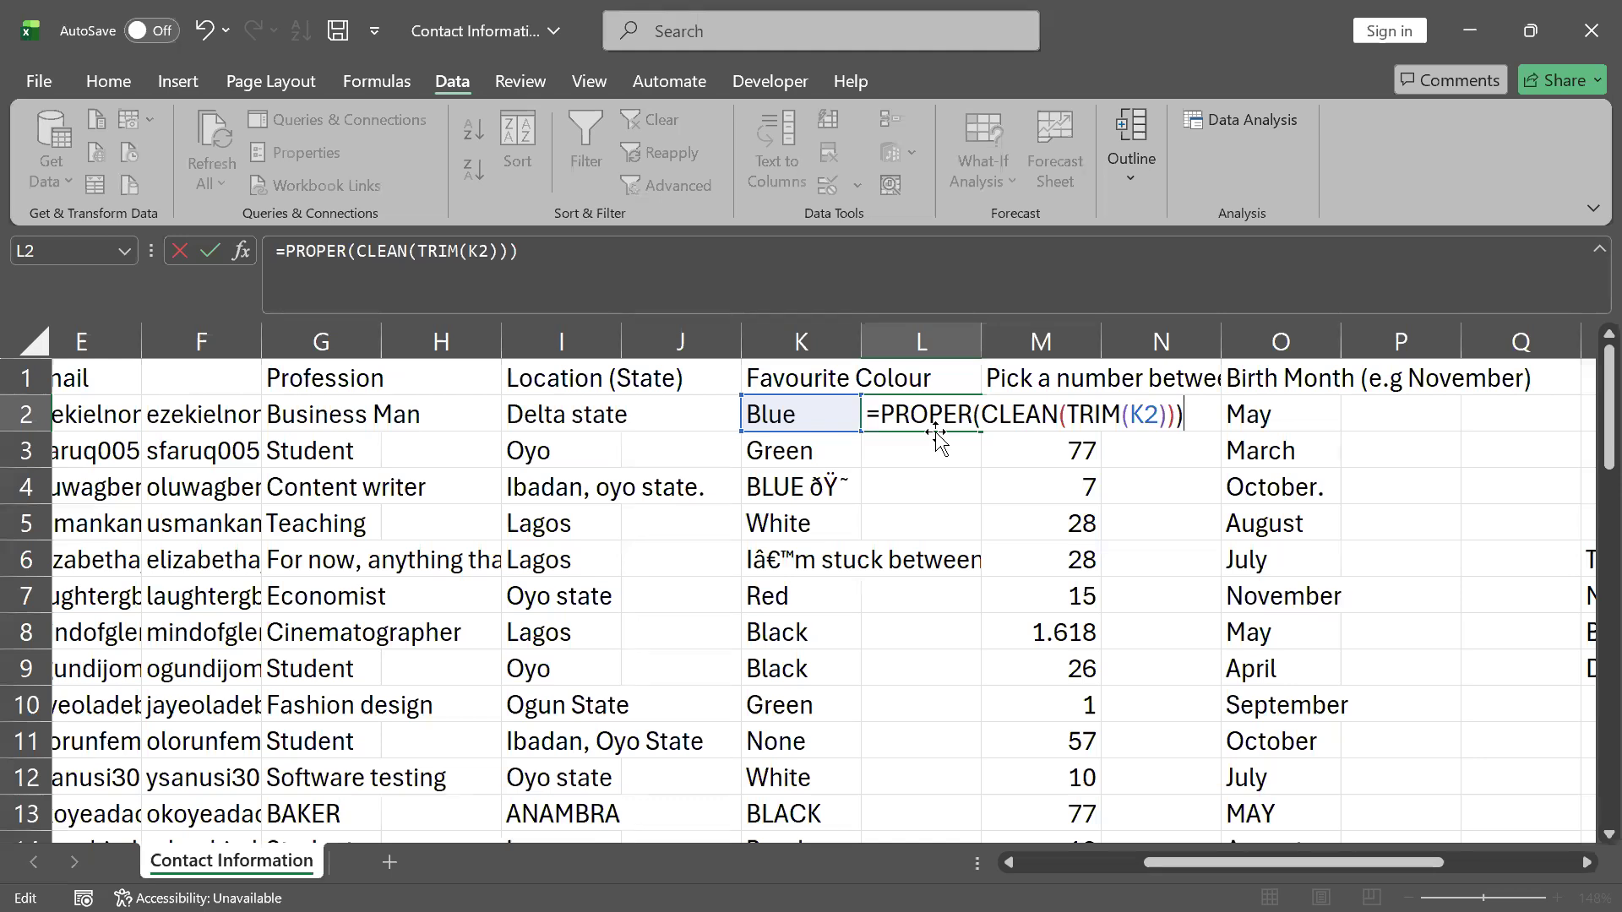
pyautogui.press('Return')
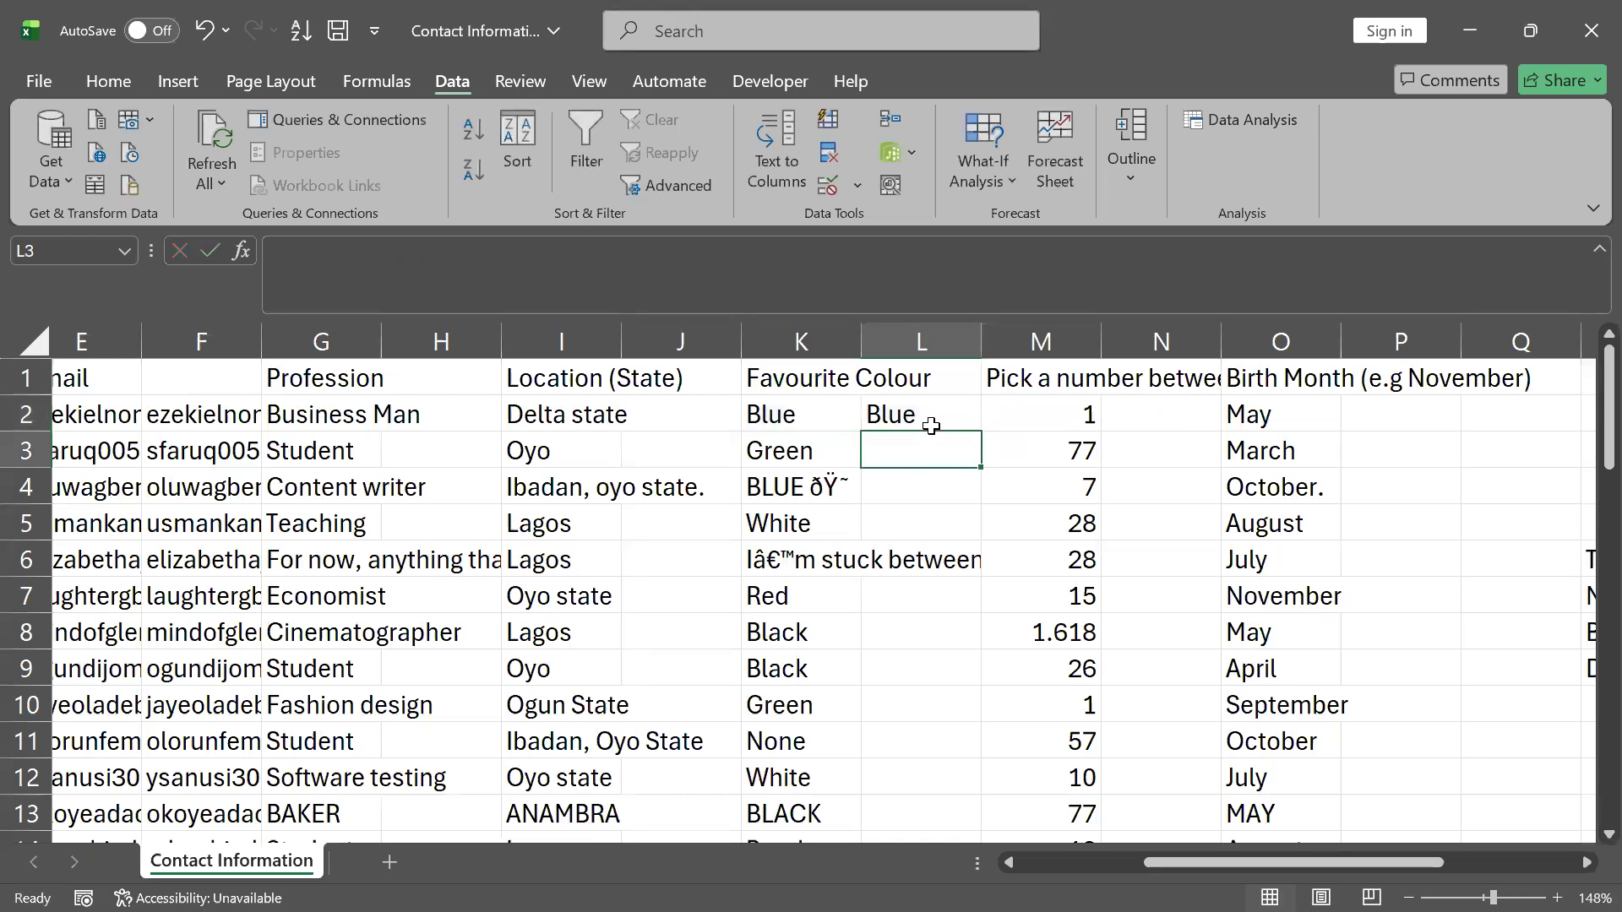
# - Fill the PROPER, CLEAN and TRIM formula from L2 down the helper column to row 47
pyautogui.click(931, 426)
pyautogui.click(807, 412)
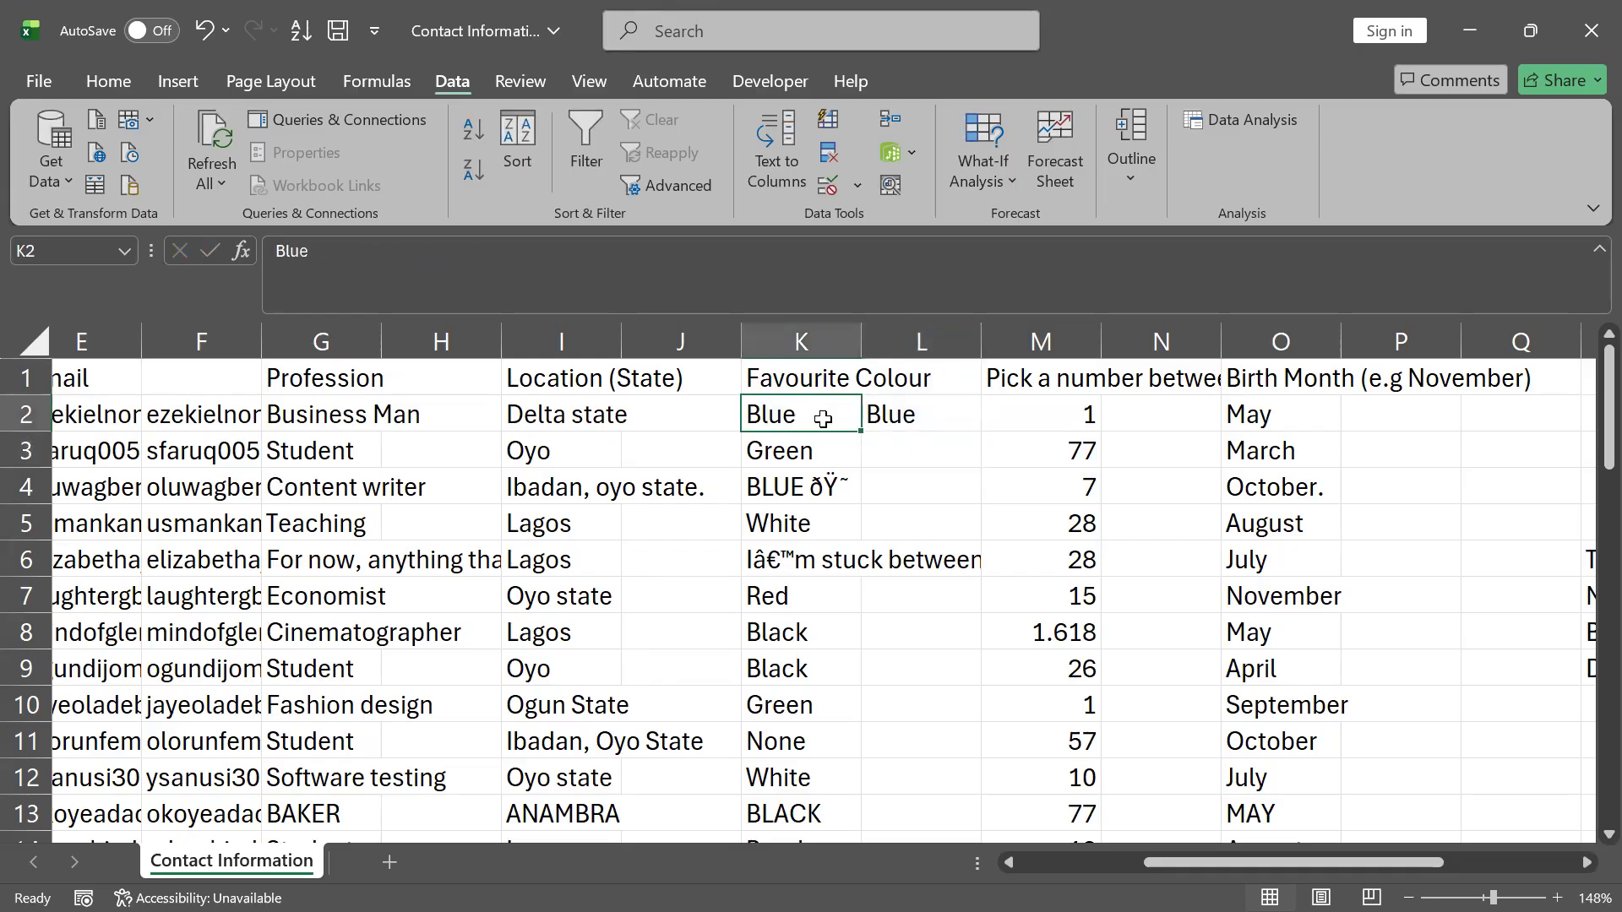
pyautogui.click(891, 414)
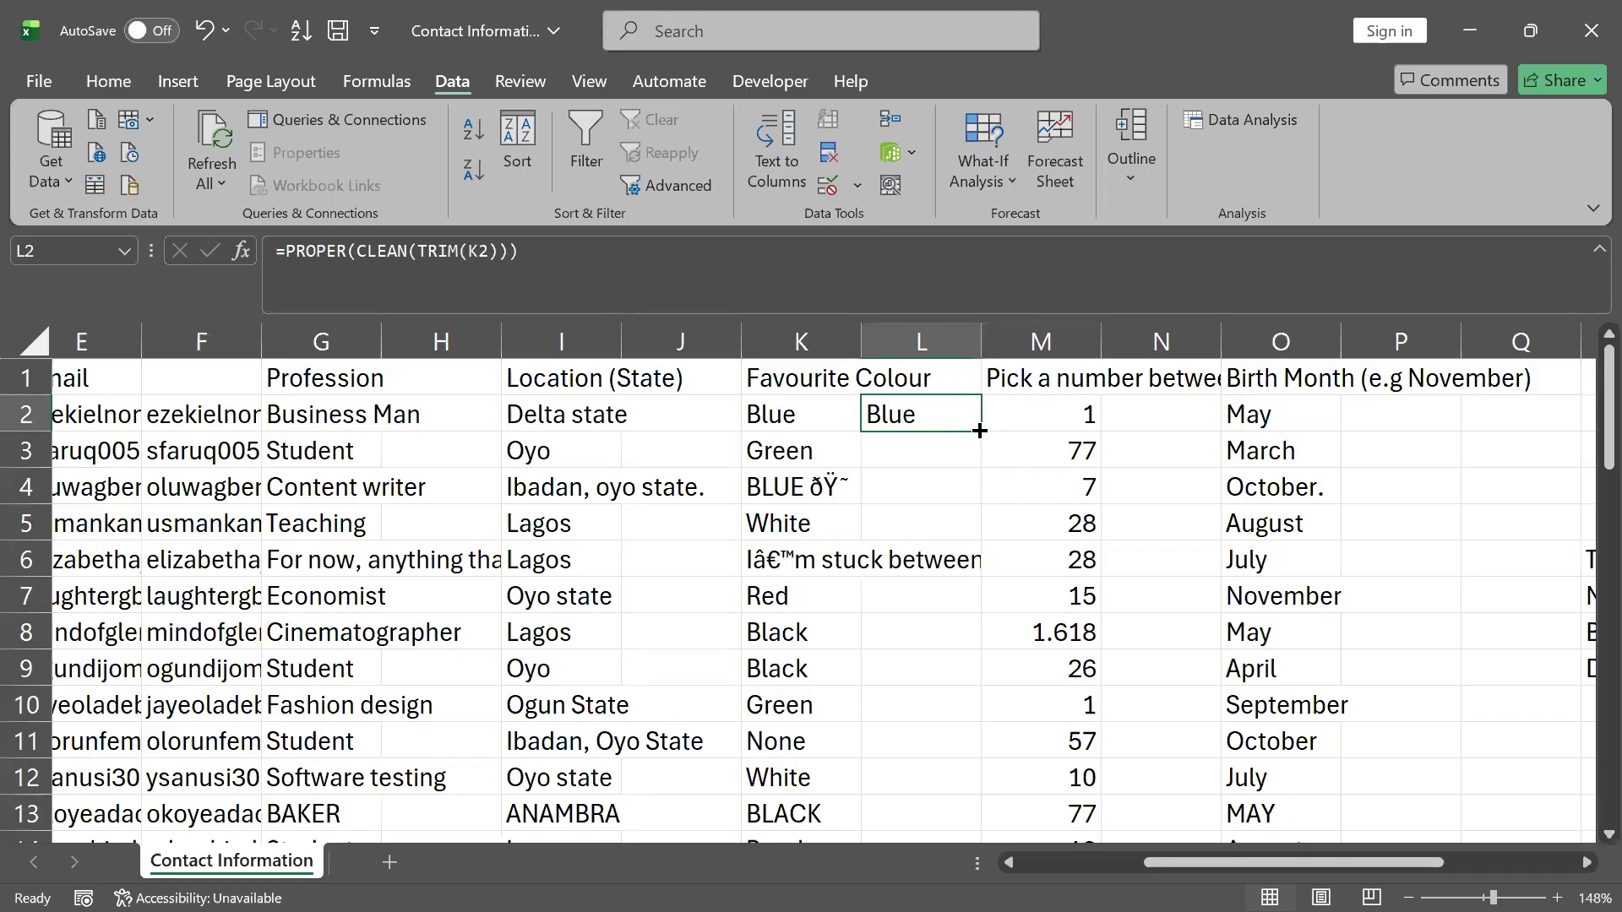
pyautogui.moveTo(983, 433); pyautogui.dragTo(972, 784)
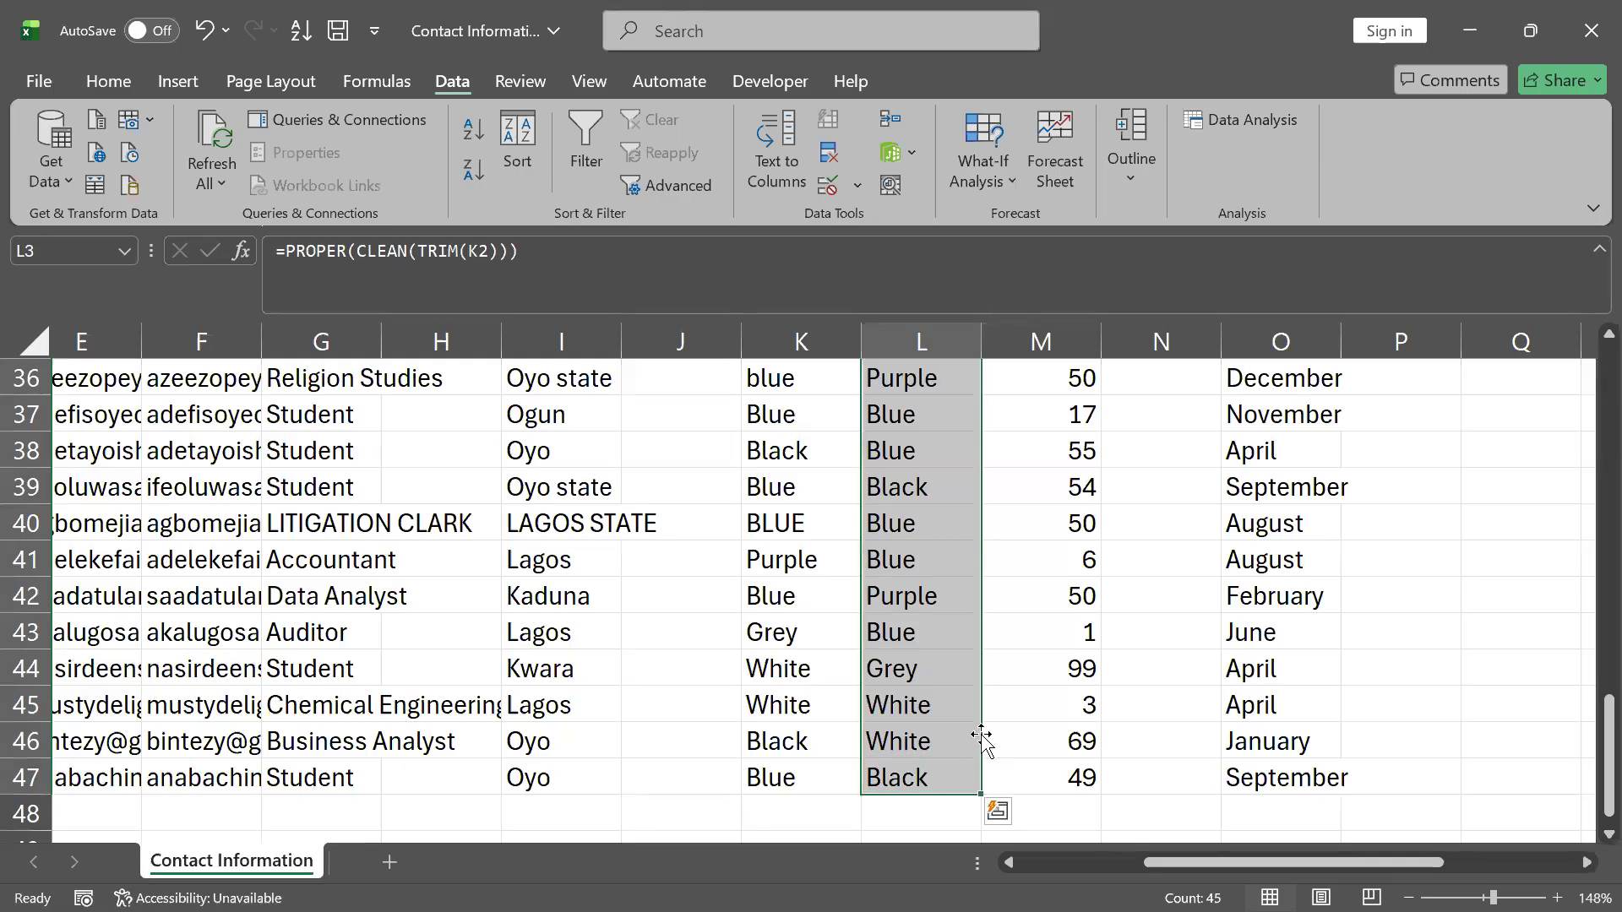
pyautogui.hotkey('ctrl', 'z')
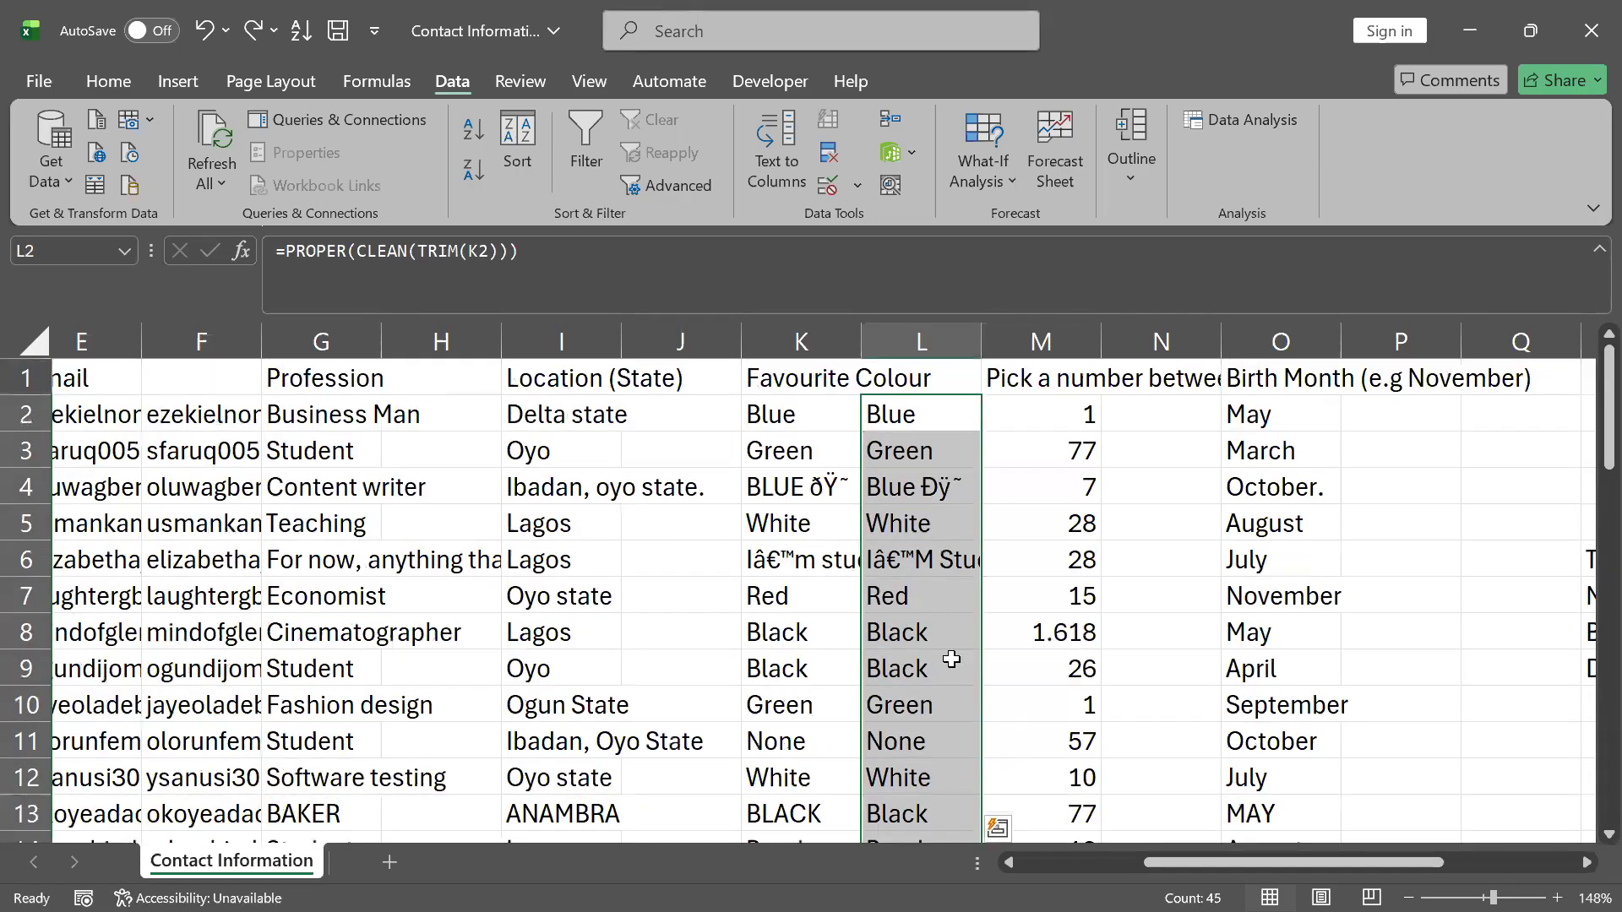
pyautogui.click(942, 667)
pyautogui.click(908, 414)
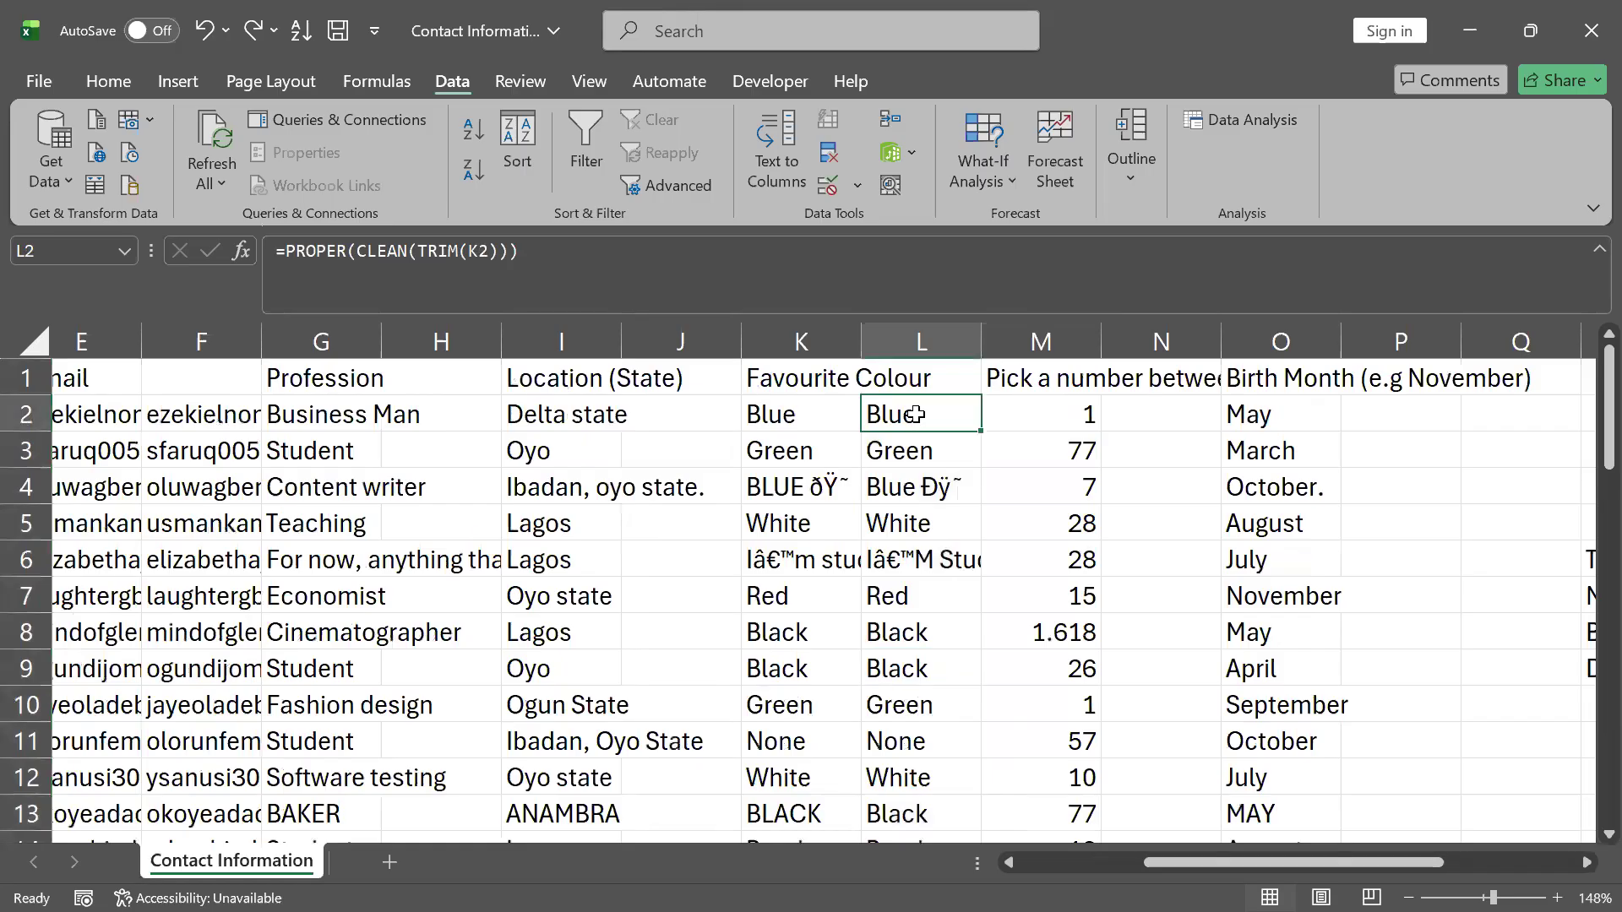
pyautogui.doubleClick(981, 433)
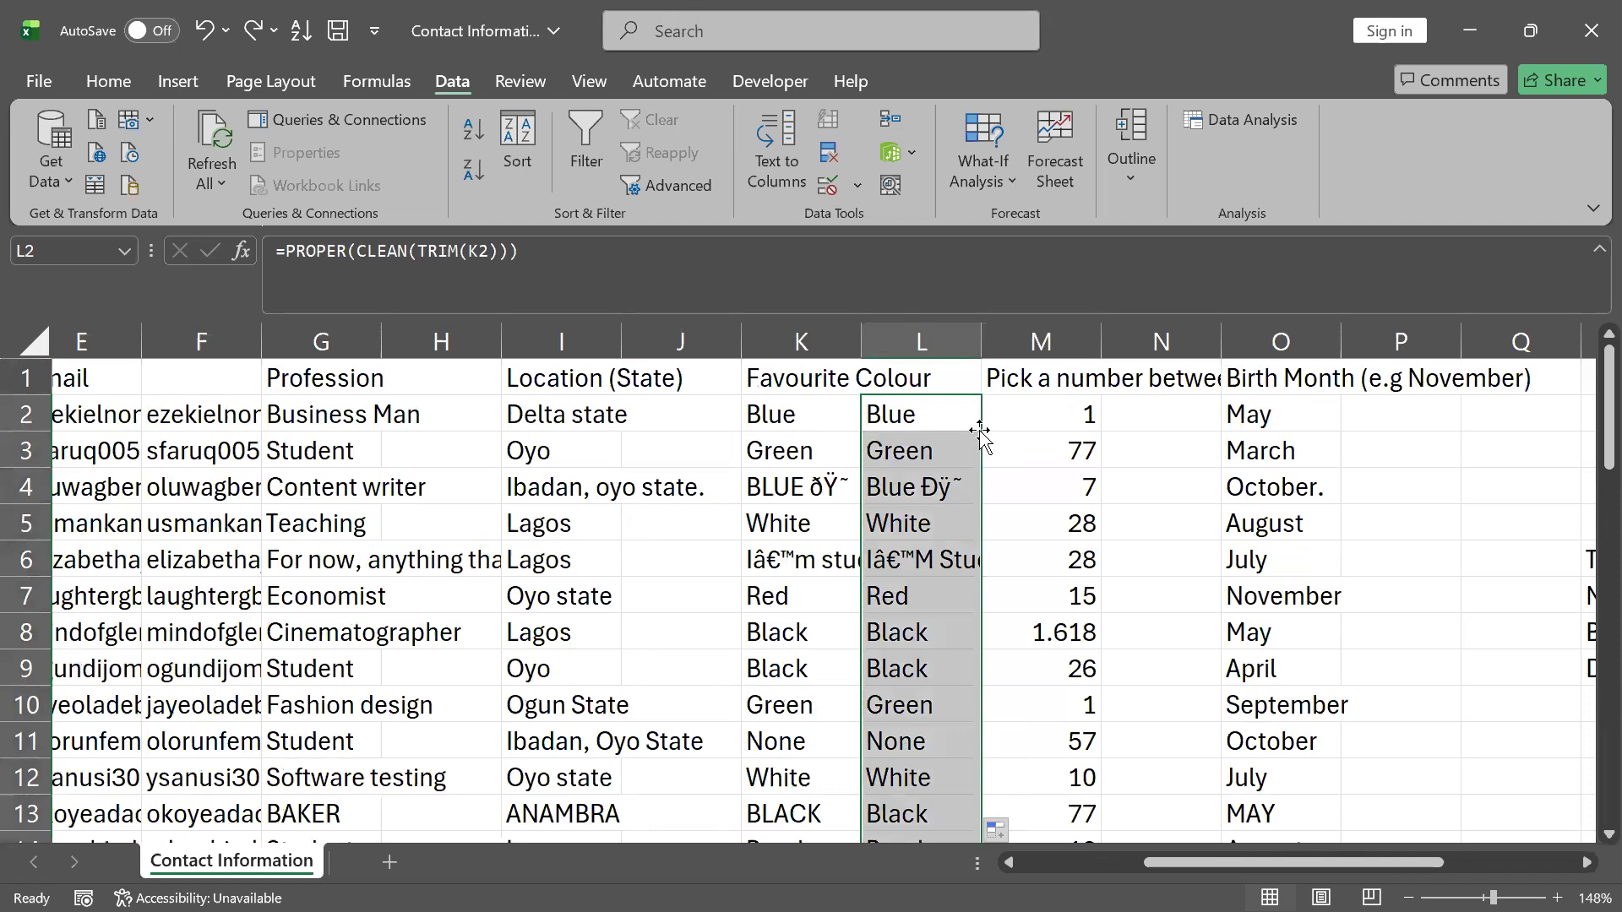
# - Check the filled formulas in column L against the original colours, from L2:L4 down to the last rows around L46
pyautogui.click(930, 413)
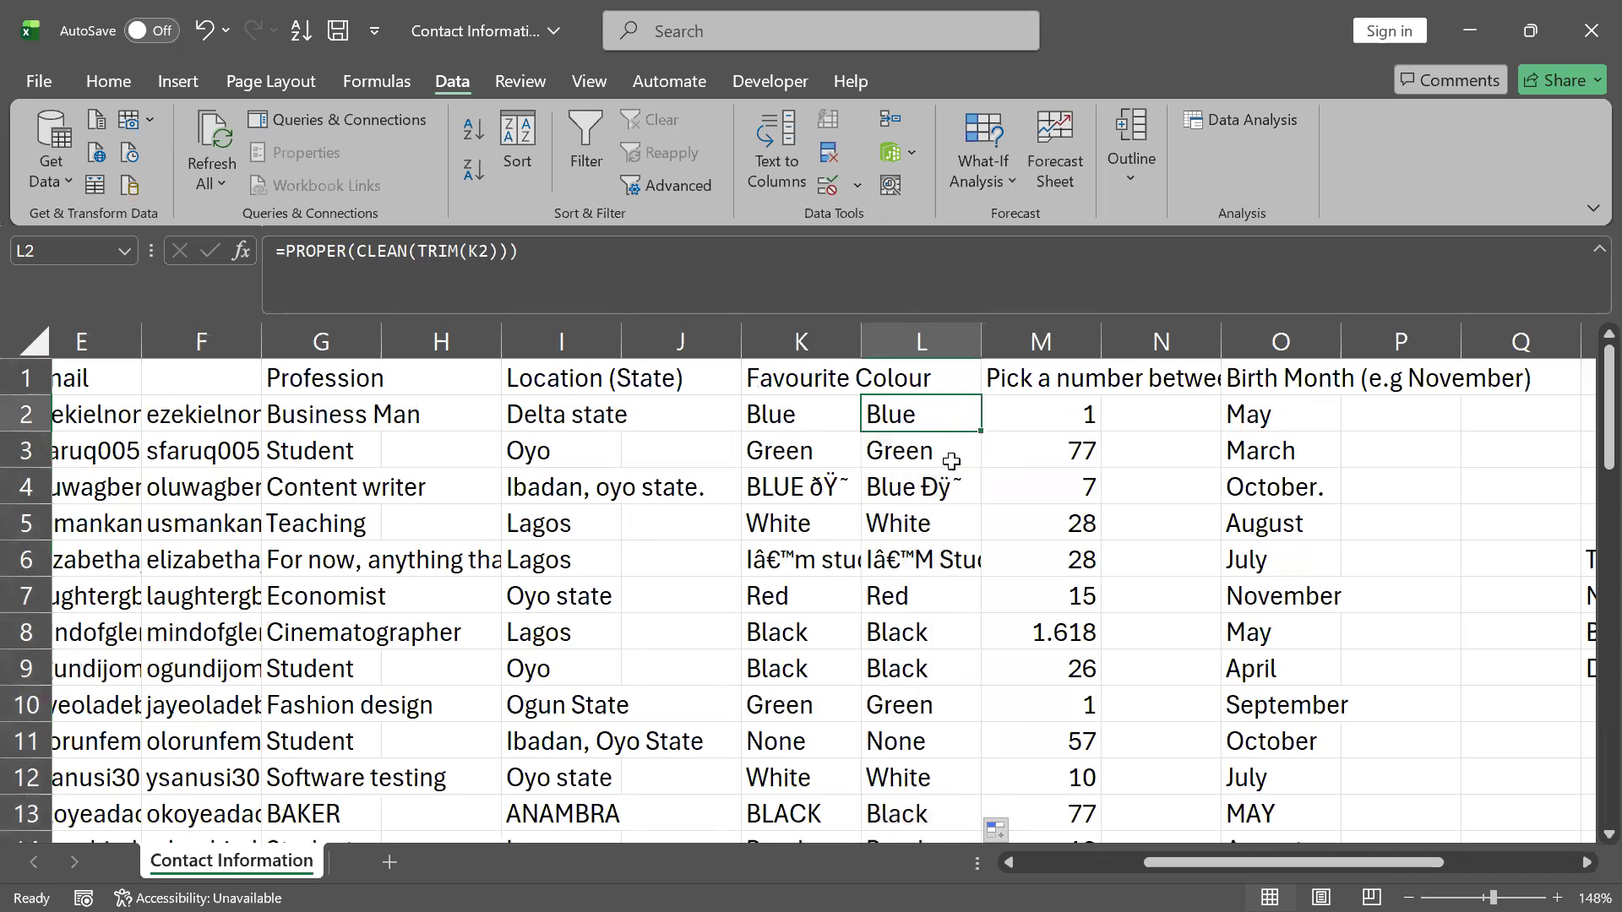
pyautogui.press('Down')
pyautogui.press('Down')
pyautogui.click(931, 412)
pyautogui.click(936, 487)
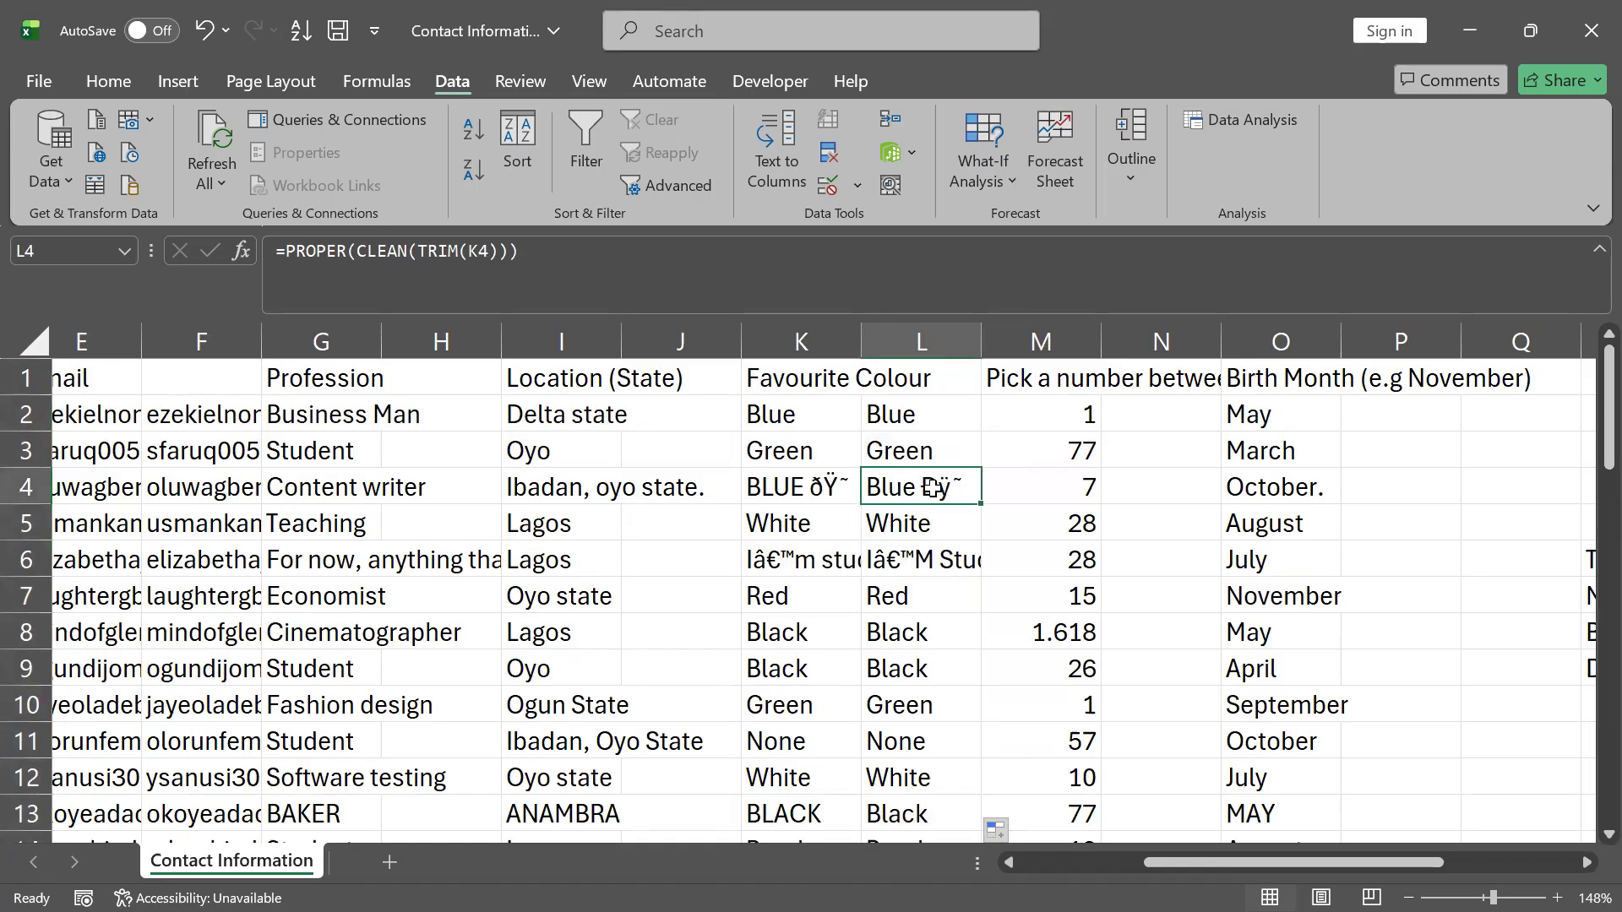
pyautogui.click(798, 490)
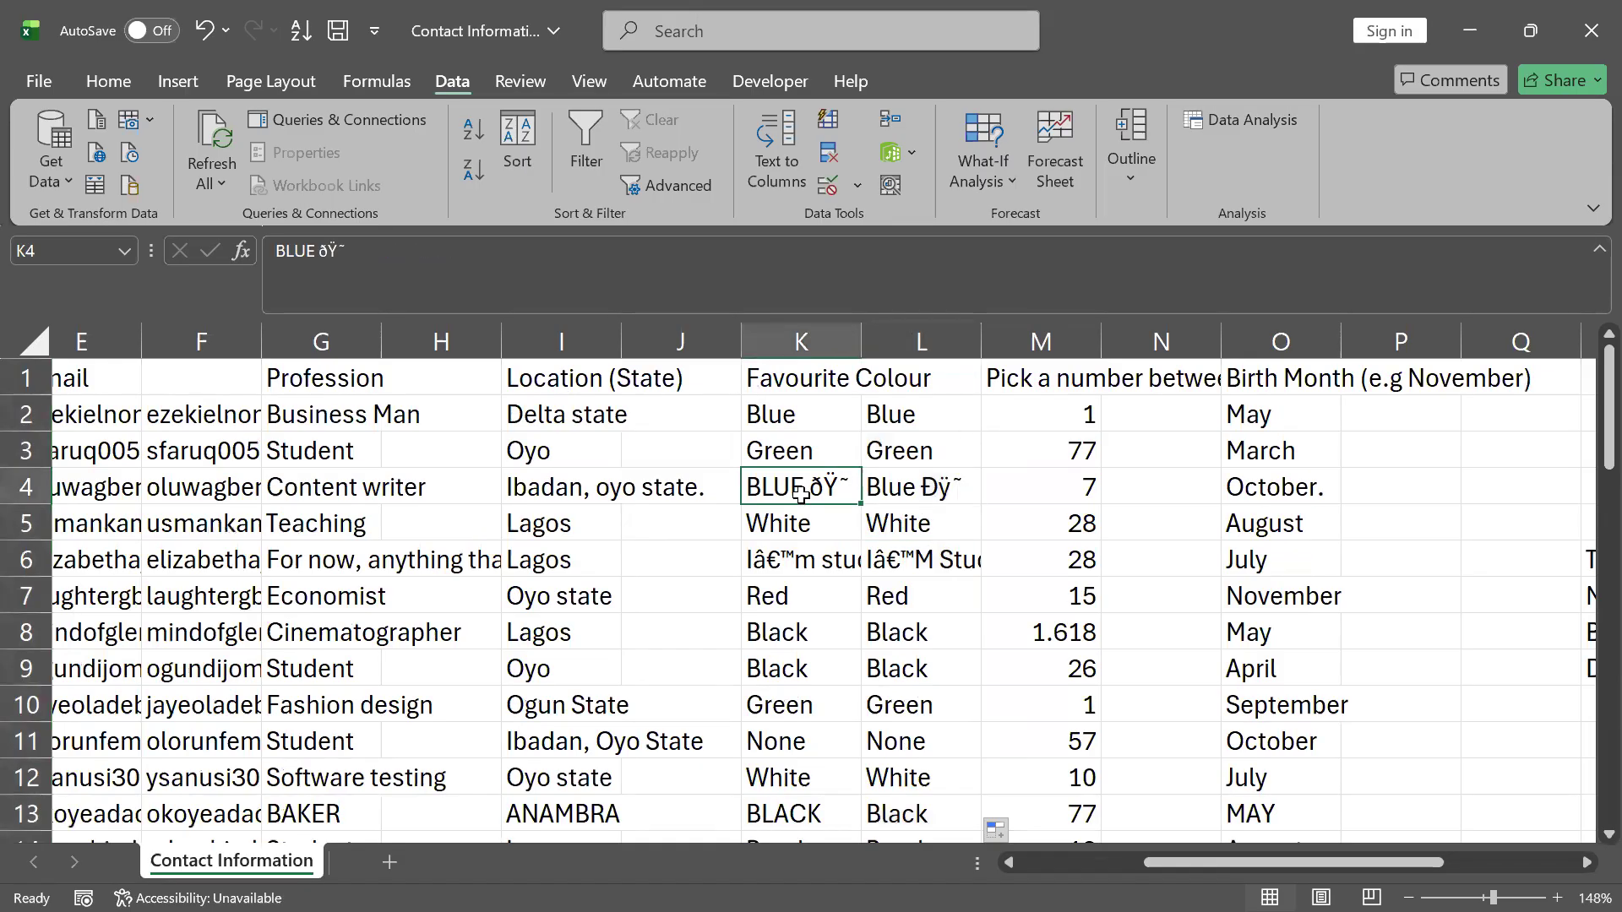
pyautogui.click(969, 487)
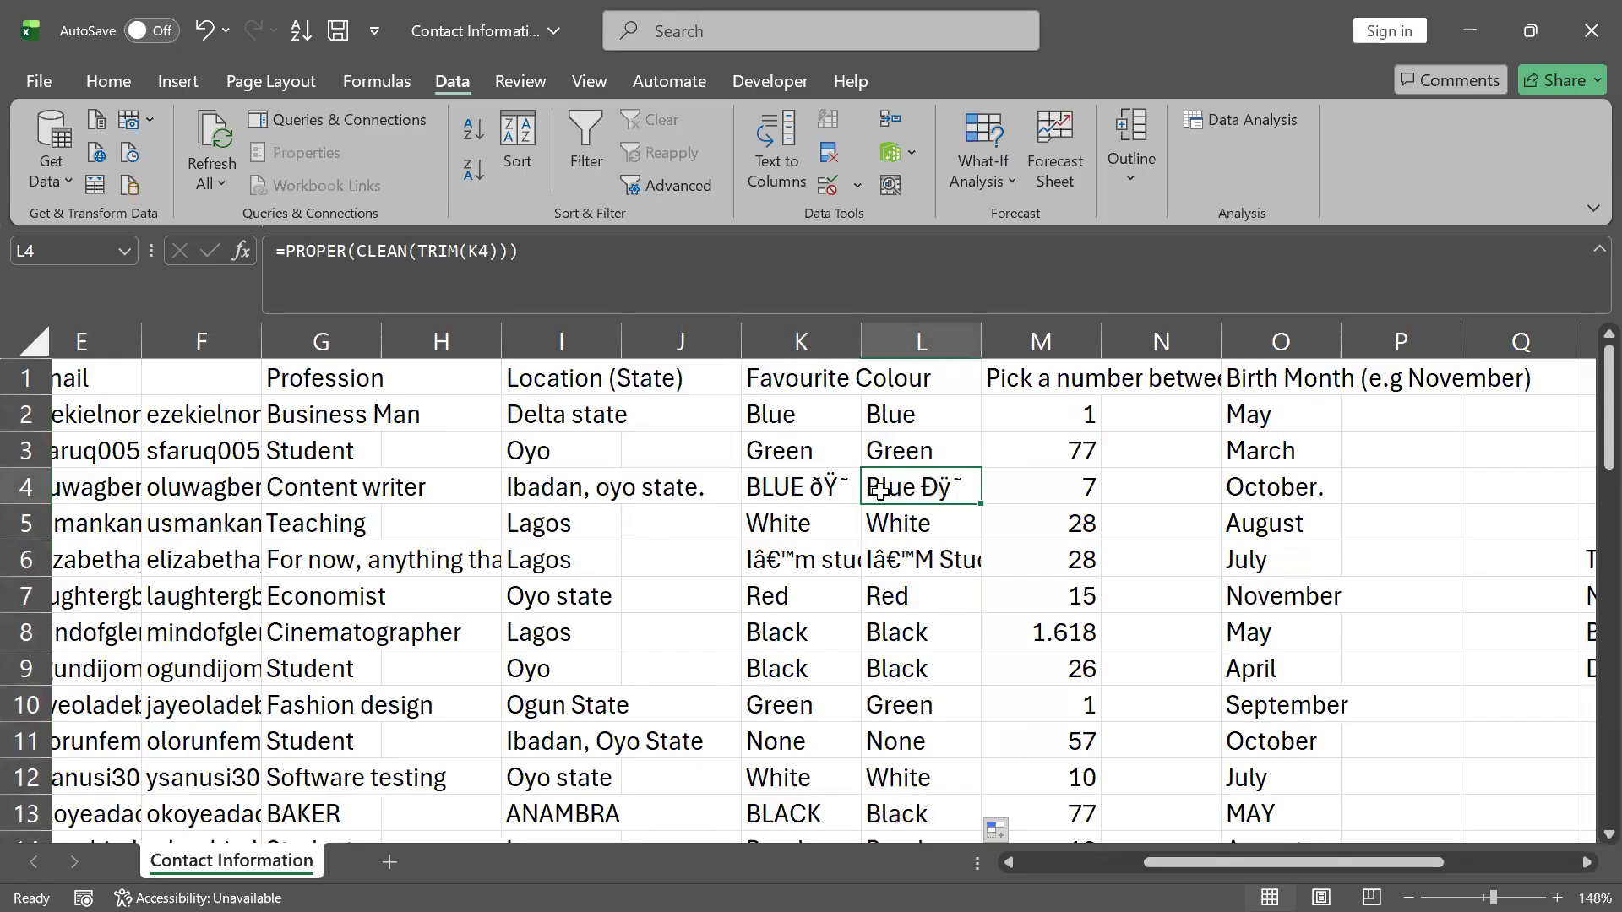
pyautogui.click(891, 385)
pyautogui.click(902, 409)
pyautogui.click(917, 451)
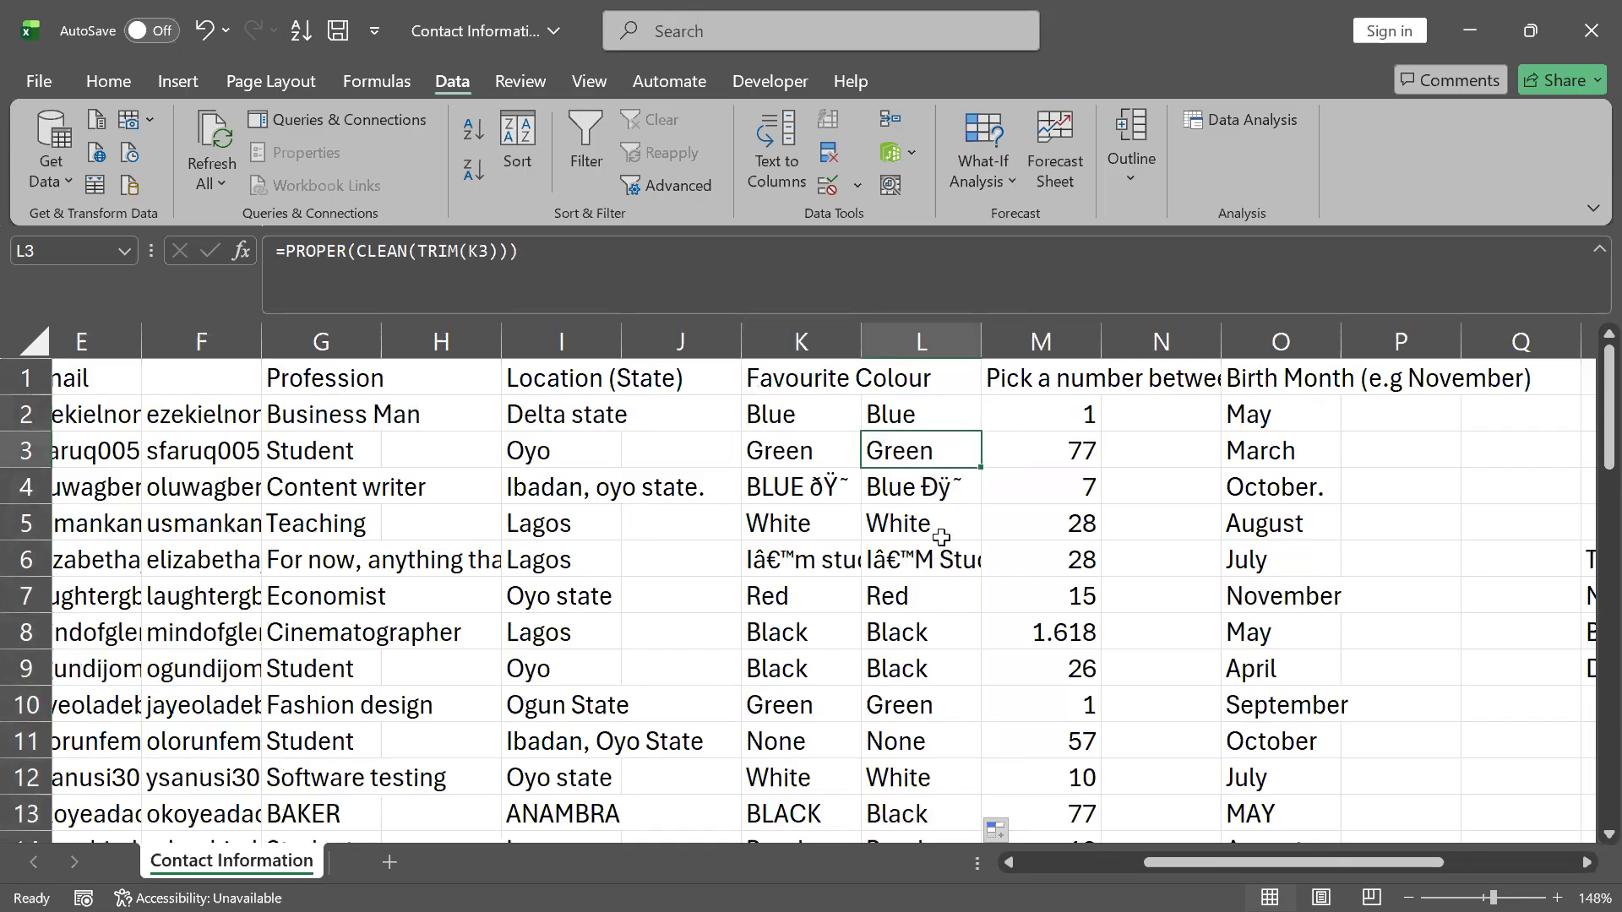
pyautogui.scroll(-13, 940, 538)
pyautogui.click(894, 530)
pyautogui.click(906, 560)
pyautogui.moveTo(982, 580); pyautogui.dragTo(971, 613)
pyautogui.click(928, 551)
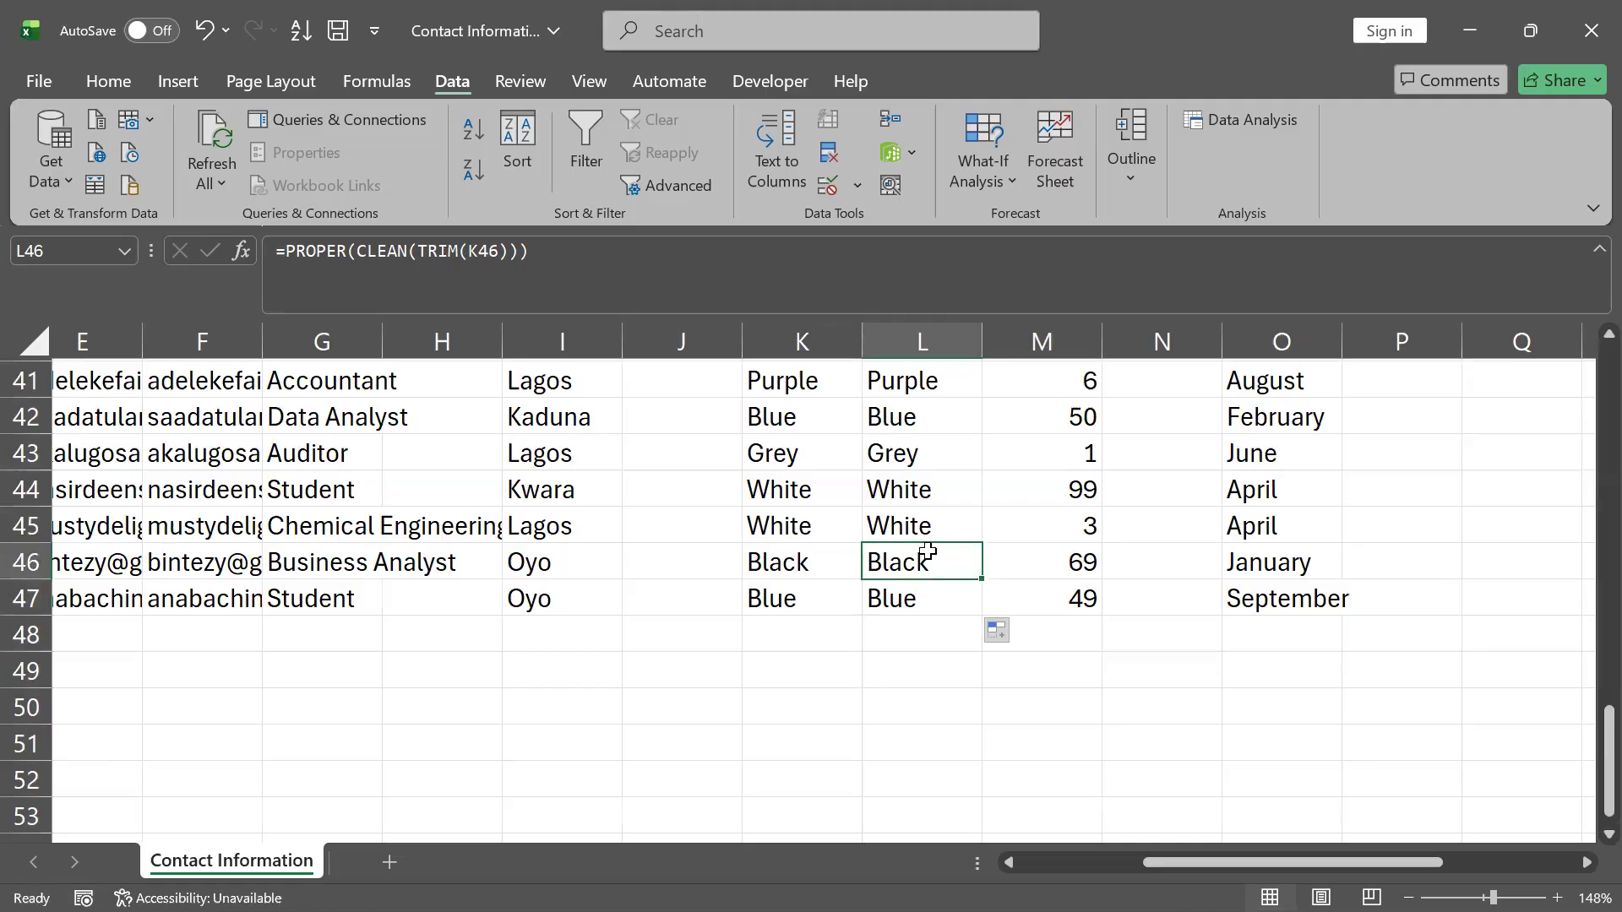
# - Inspect the stray characters in the original K4 entry and compare them with the cleaned result in L4
pyautogui.scroll(13, 928, 551)
pyautogui.click(771, 511)
pyautogui.click(916, 480)
pyautogui.click(757, 483)
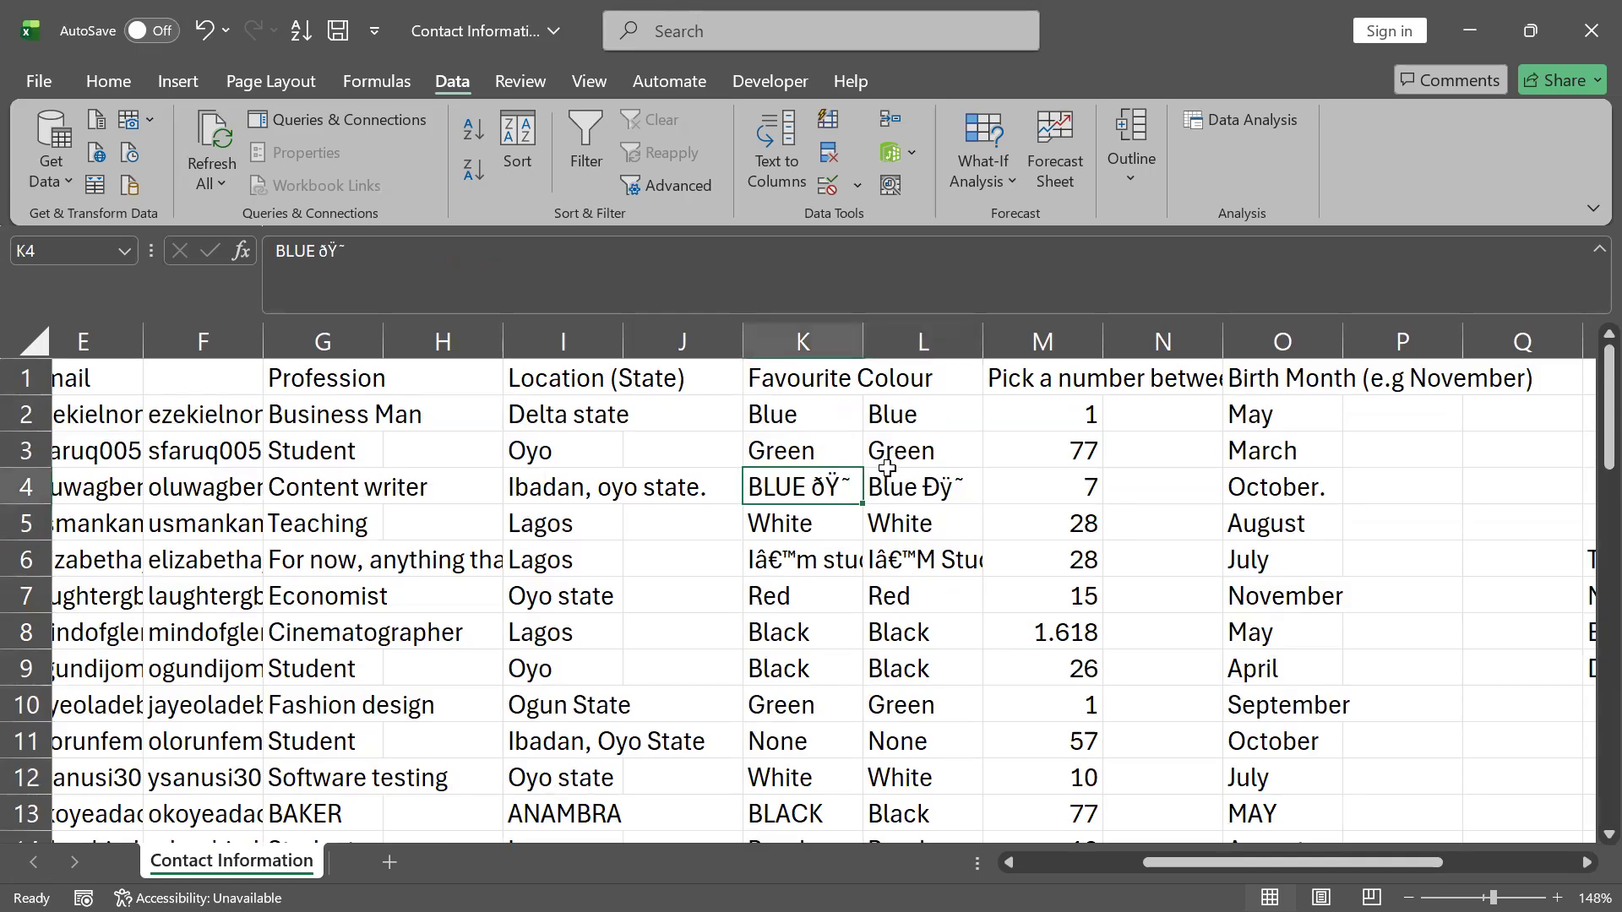
pyautogui.click(887, 471)
pyautogui.click(794, 487)
pyautogui.click(348, 253)
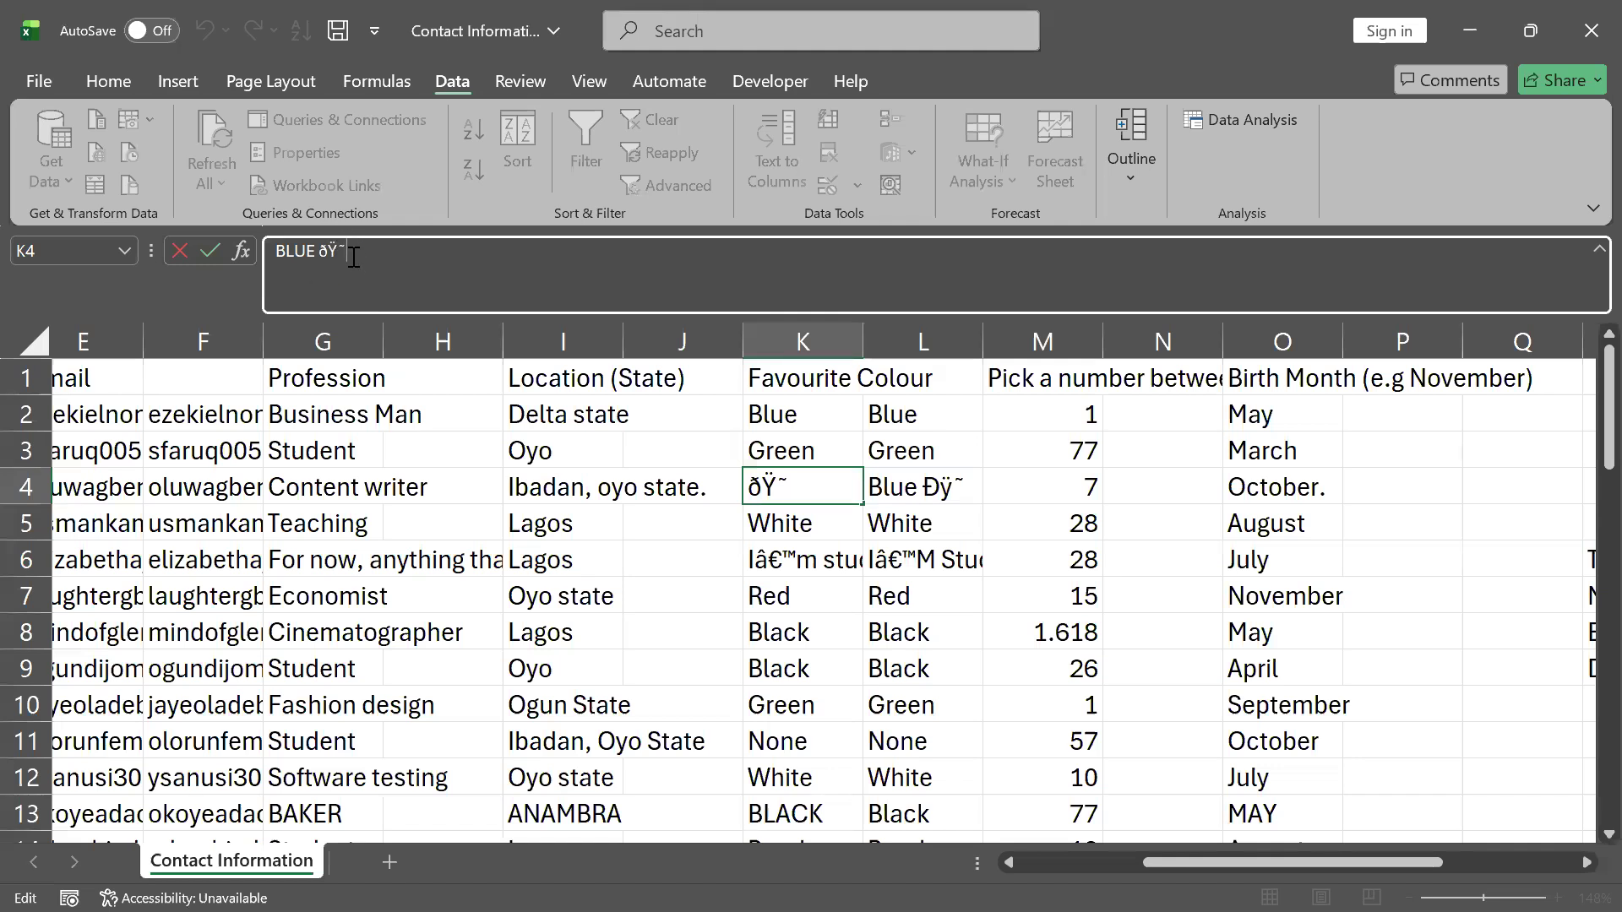
pyautogui.click(887, 557)
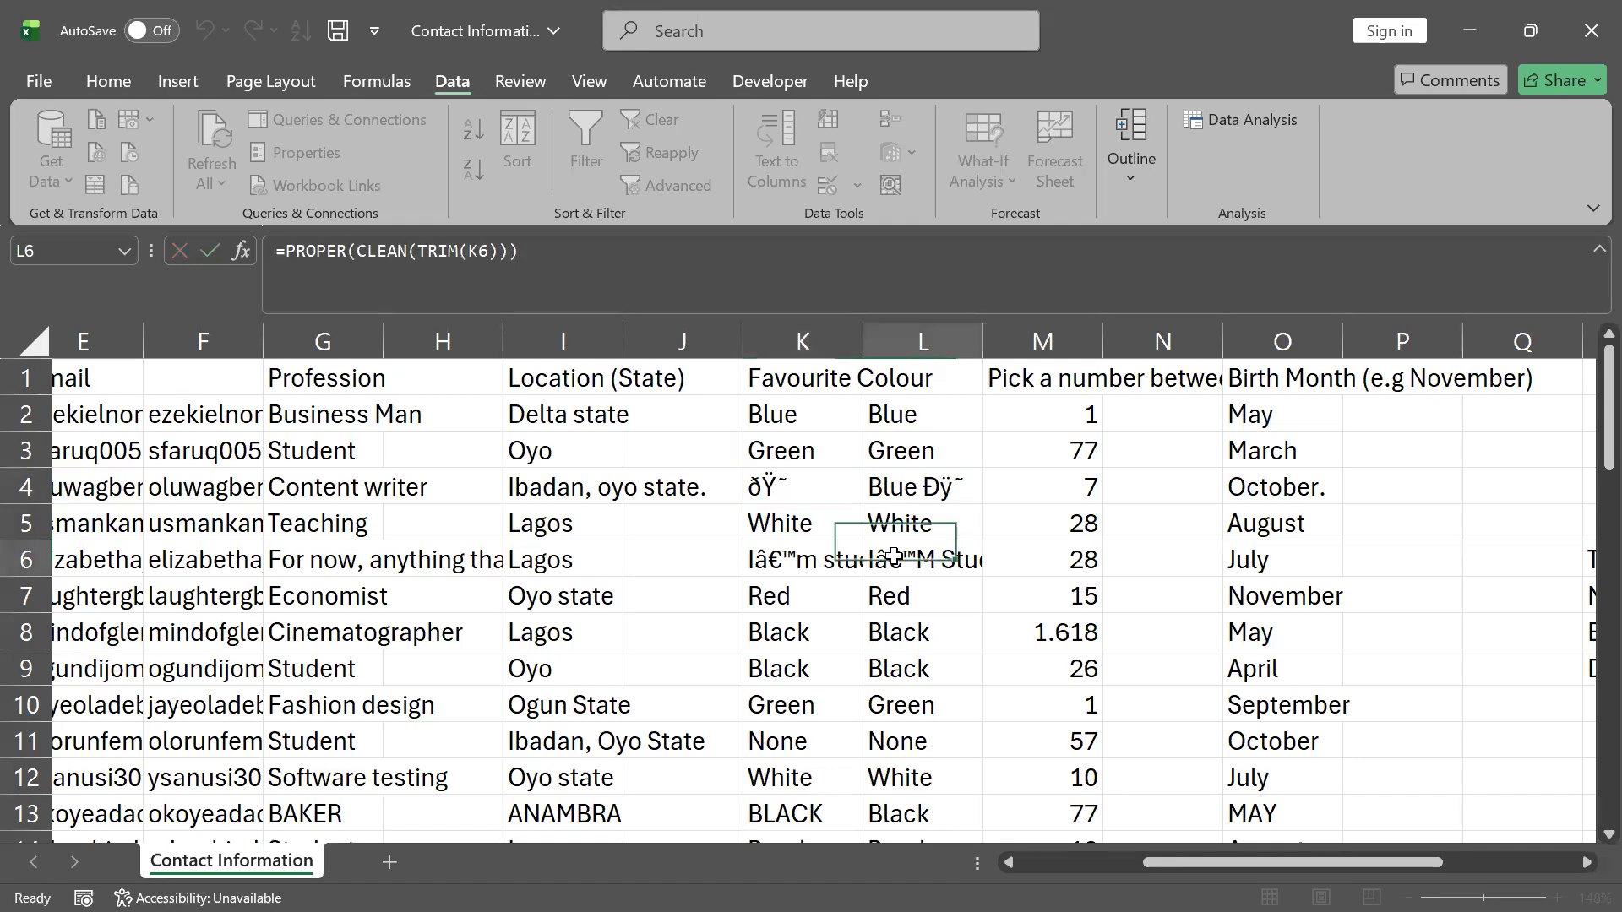
pyautogui.click(813, 488)
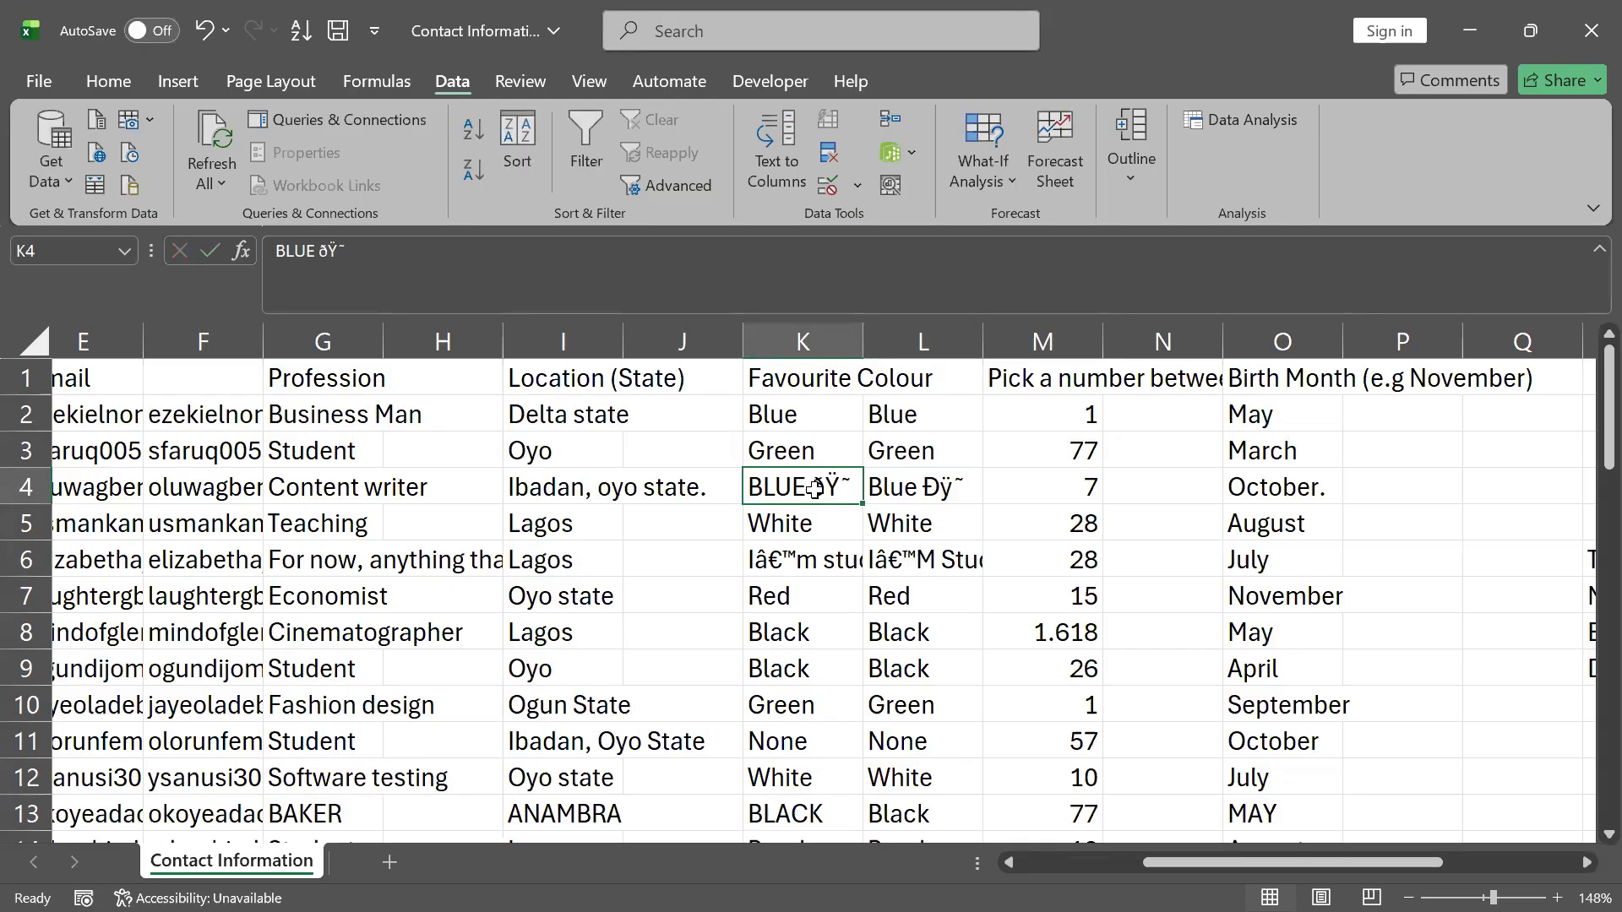
pyautogui.click(895, 497)
pyautogui.click(942, 523)
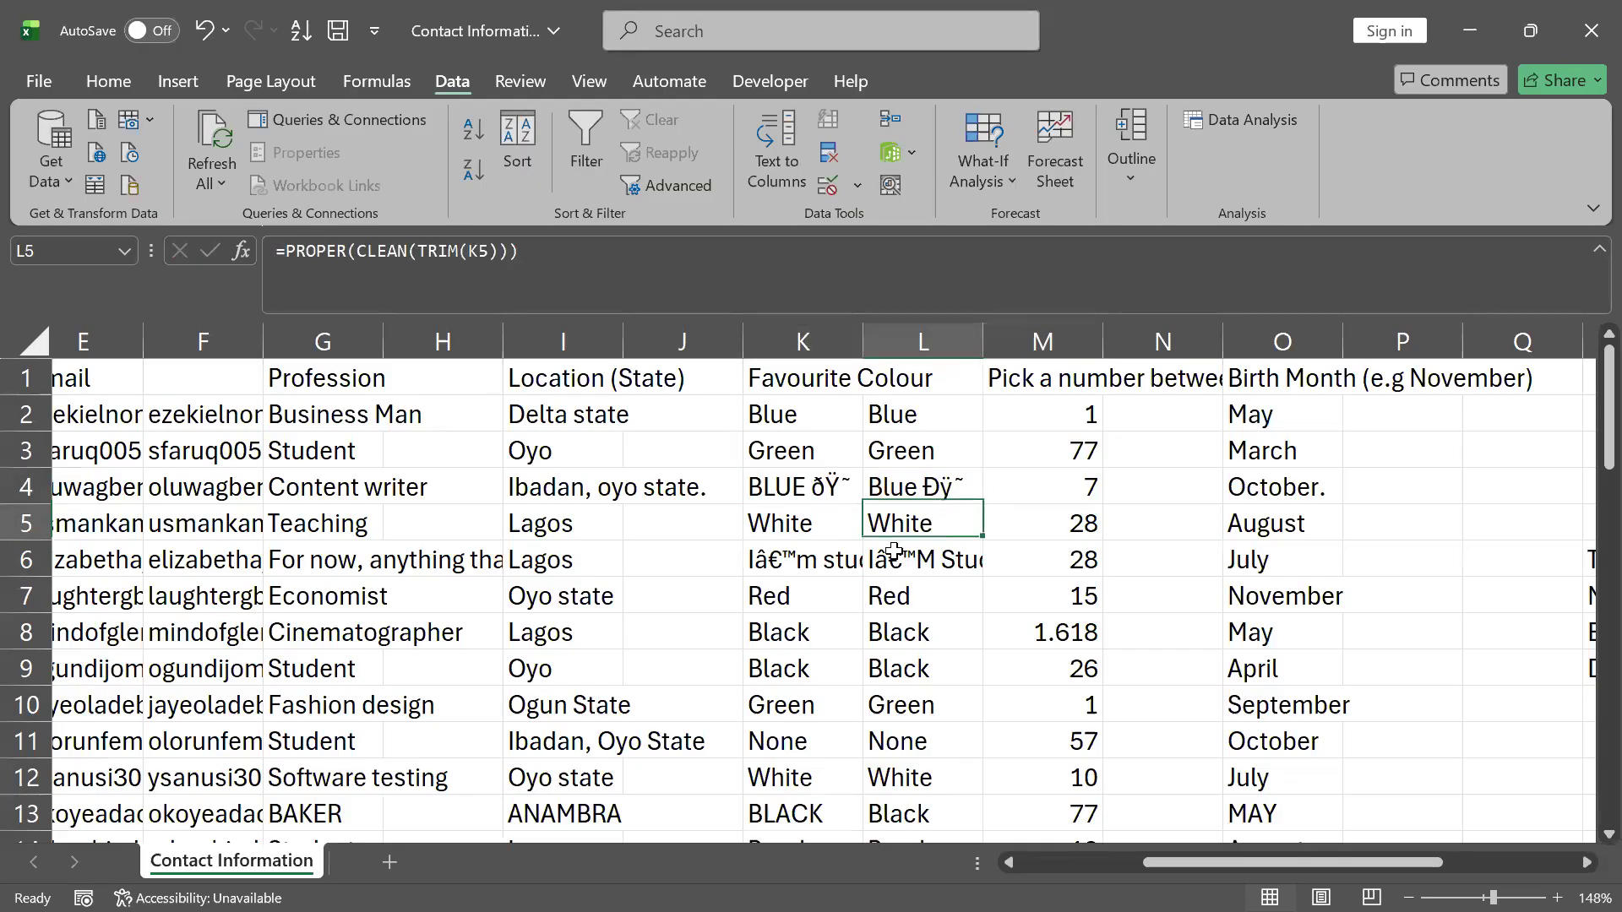
pyautogui.click(953, 475)
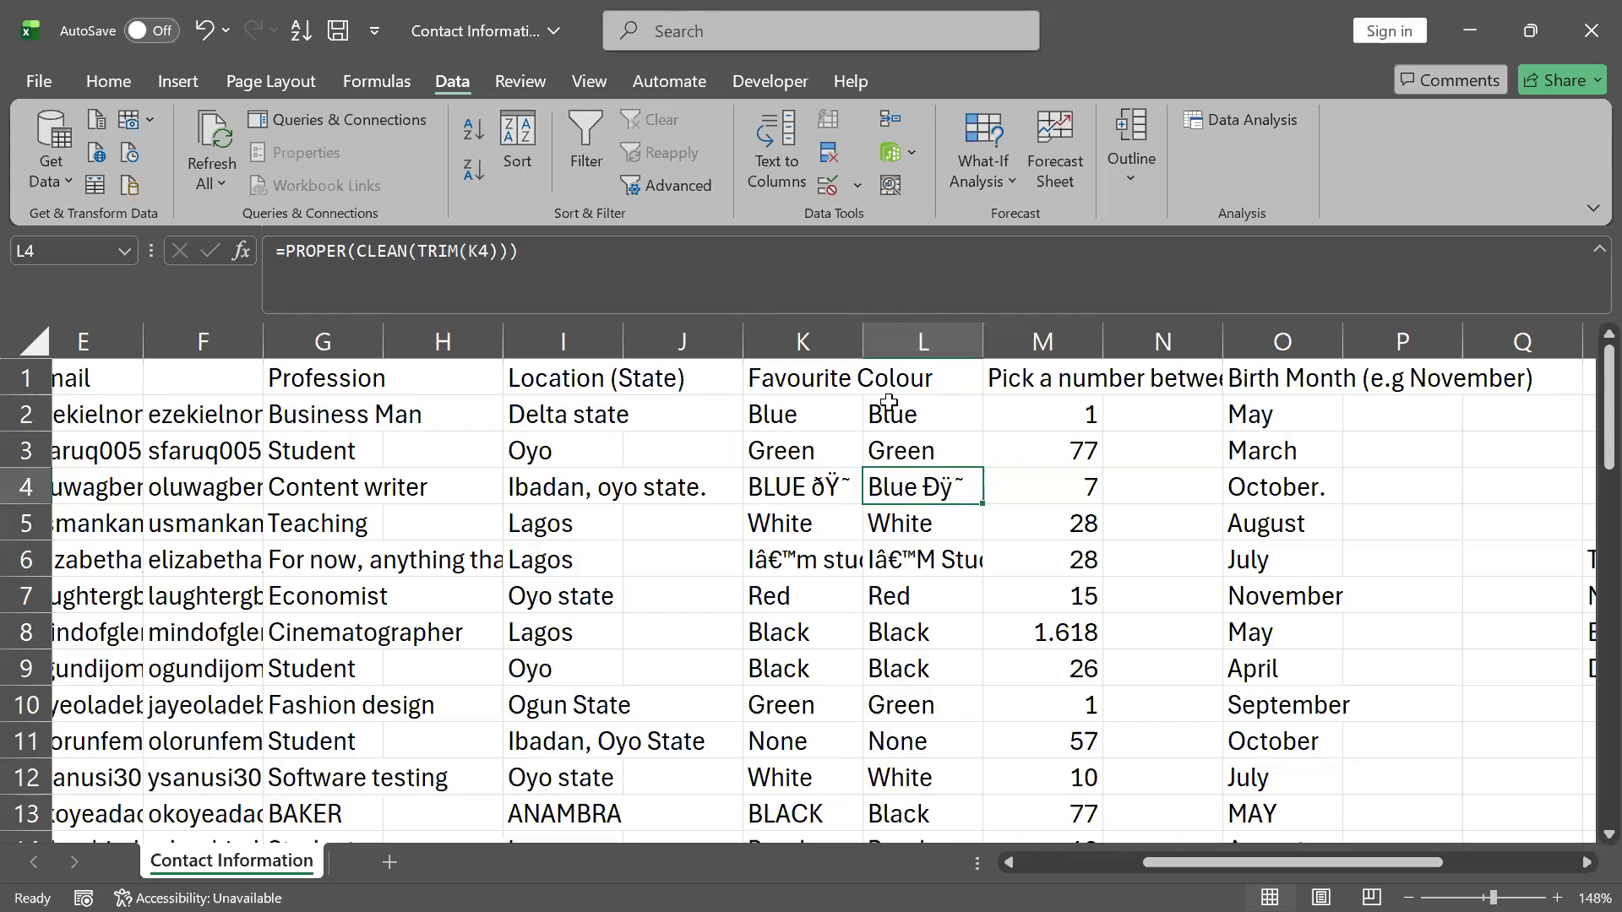
# - Review the cleaned colours in column L from L2 through L6 and the rows below
pyautogui.press('Up')
pyautogui.press('Up')
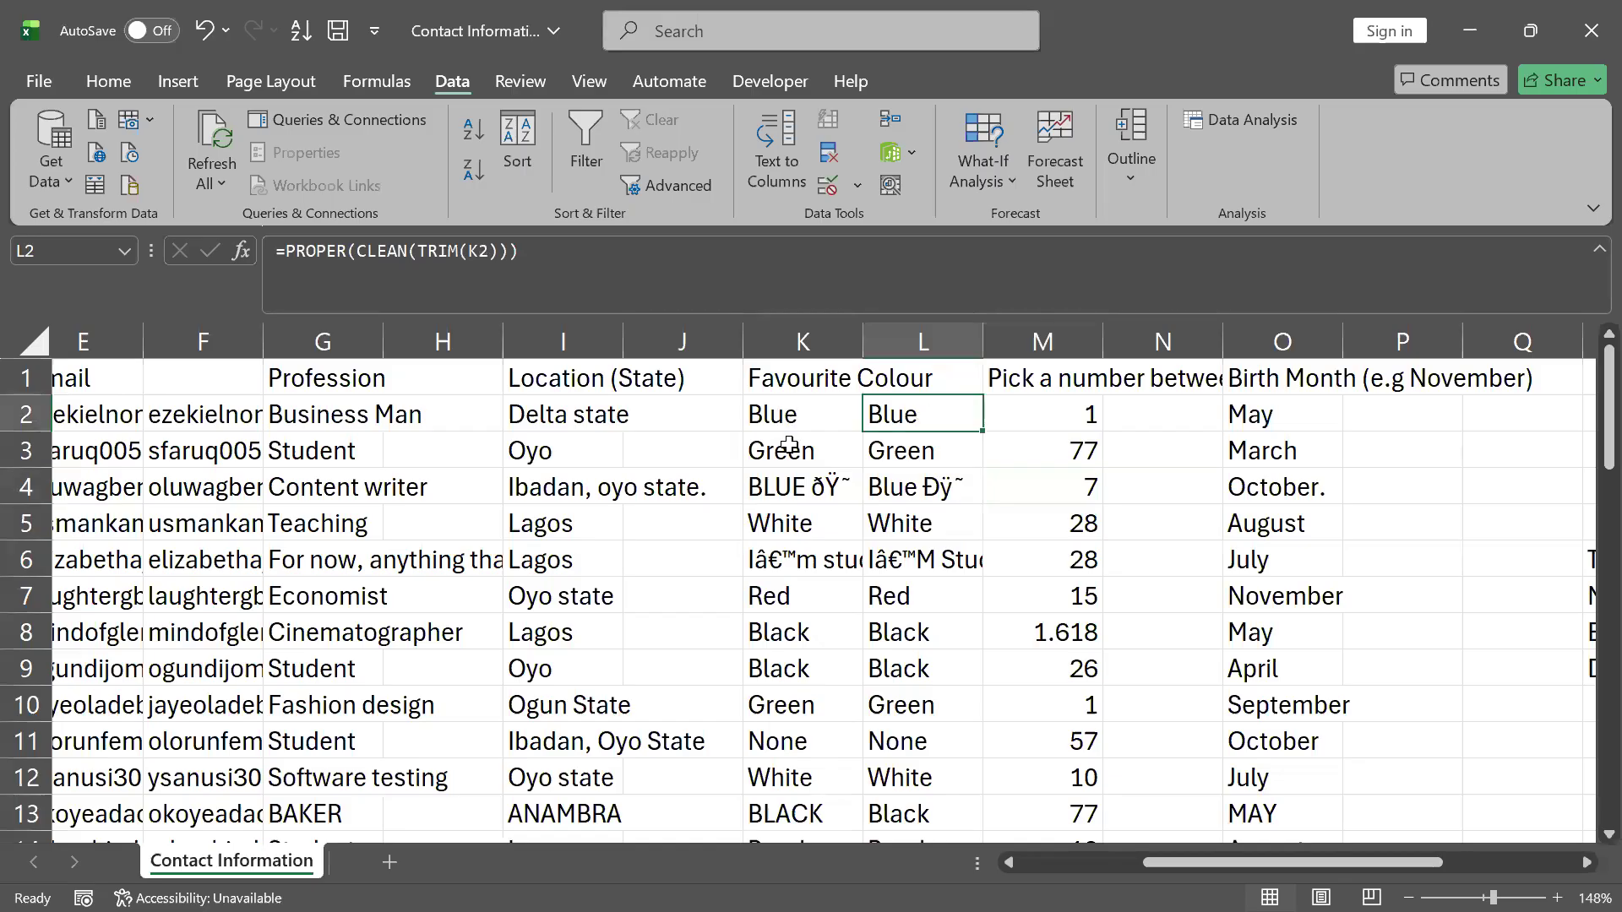
pyautogui.scroll(-1, 992, 699)
pyautogui.scroll(1, 989, 699)
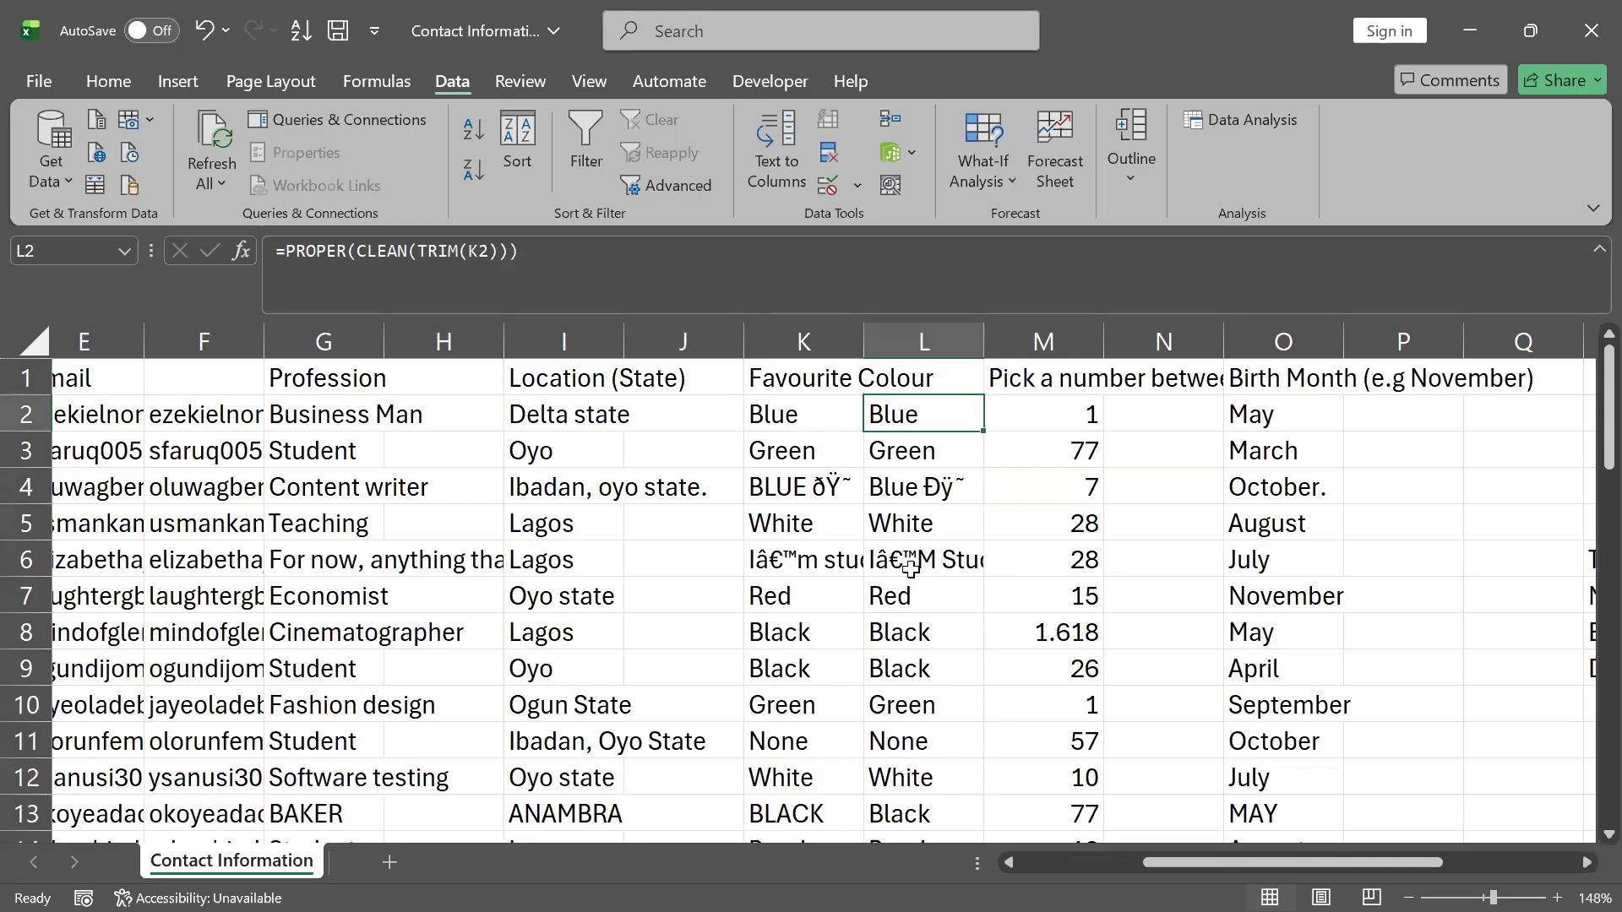
pyautogui.click(910, 569)
pyautogui.scroll(-2, 910, 569)
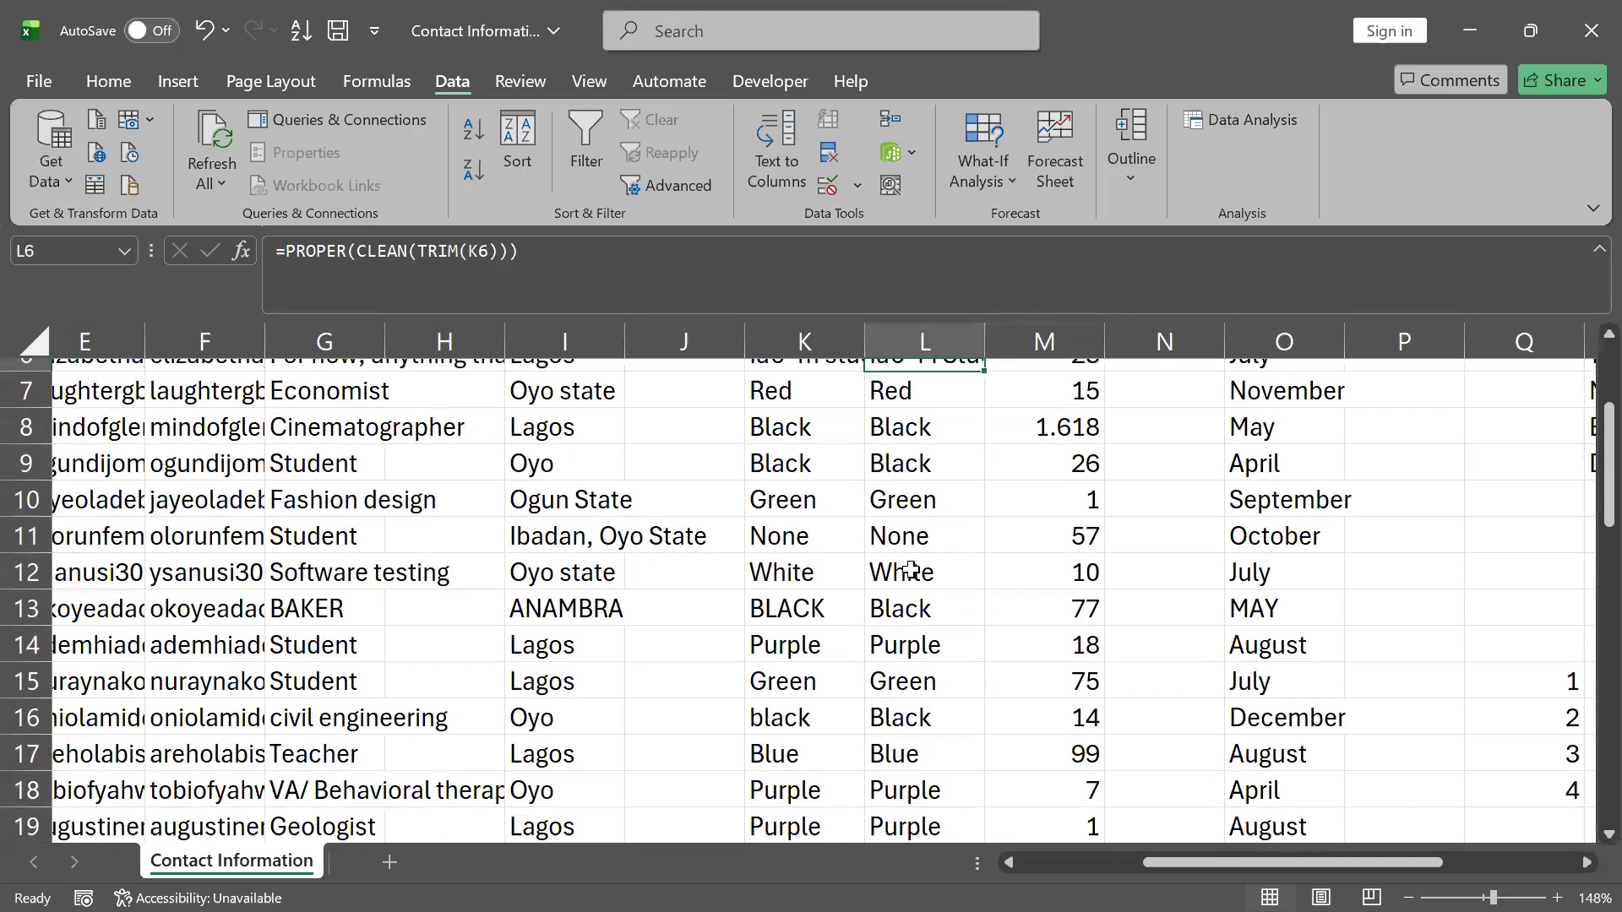
pyautogui.scroll(2, 910, 569)
pyautogui.scroll(-5, 909, 568)
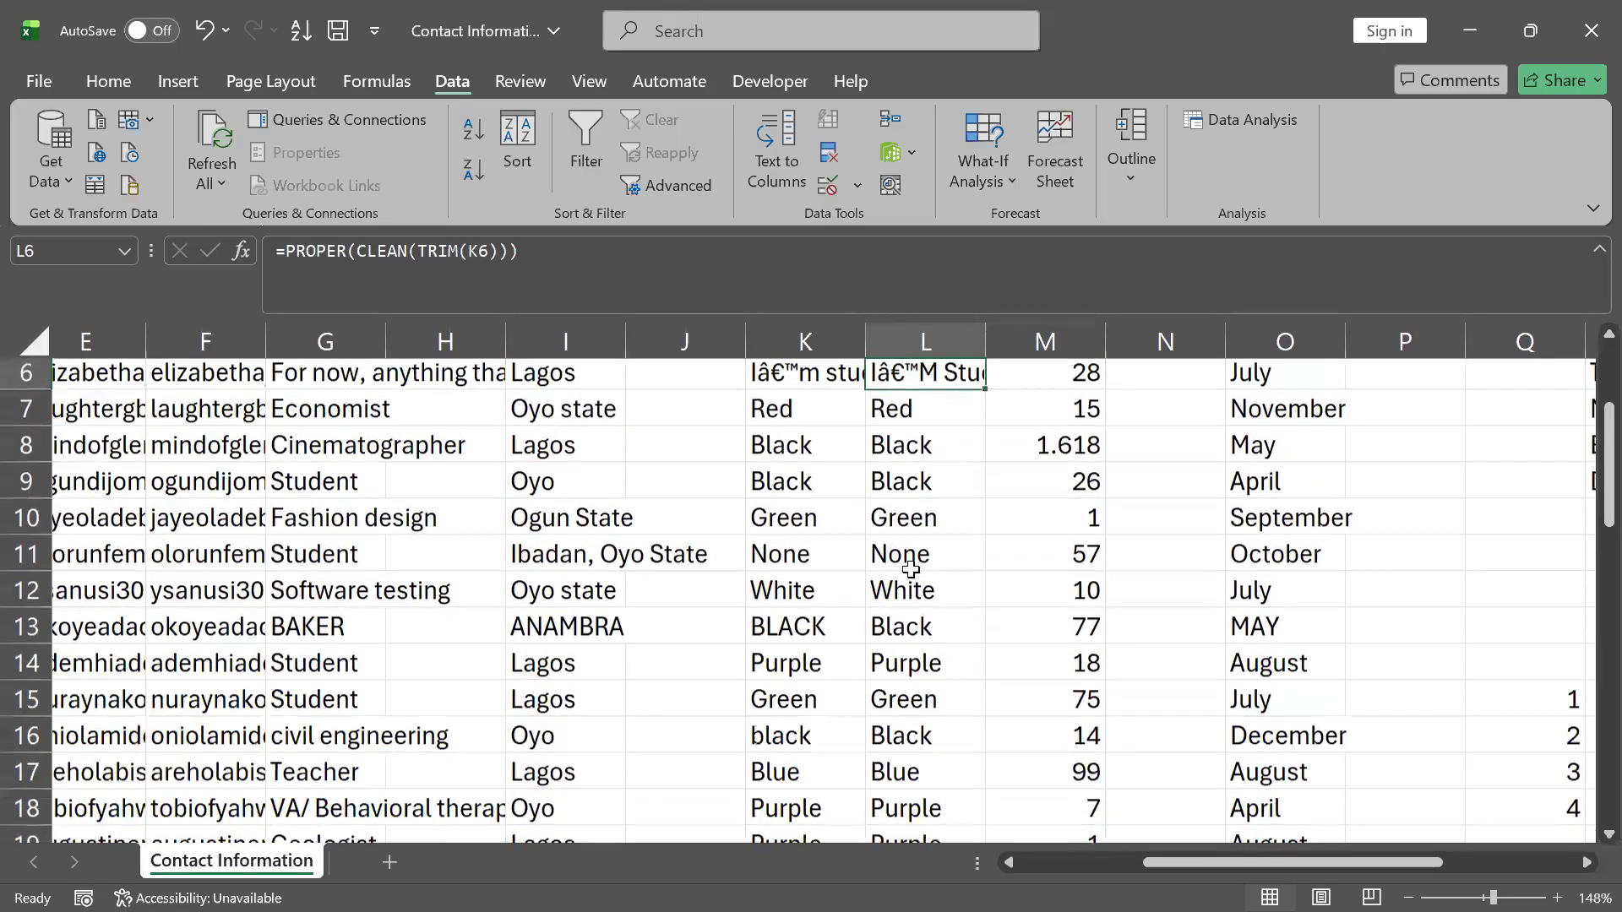
pyautogui.scroll(5, 910, 569)
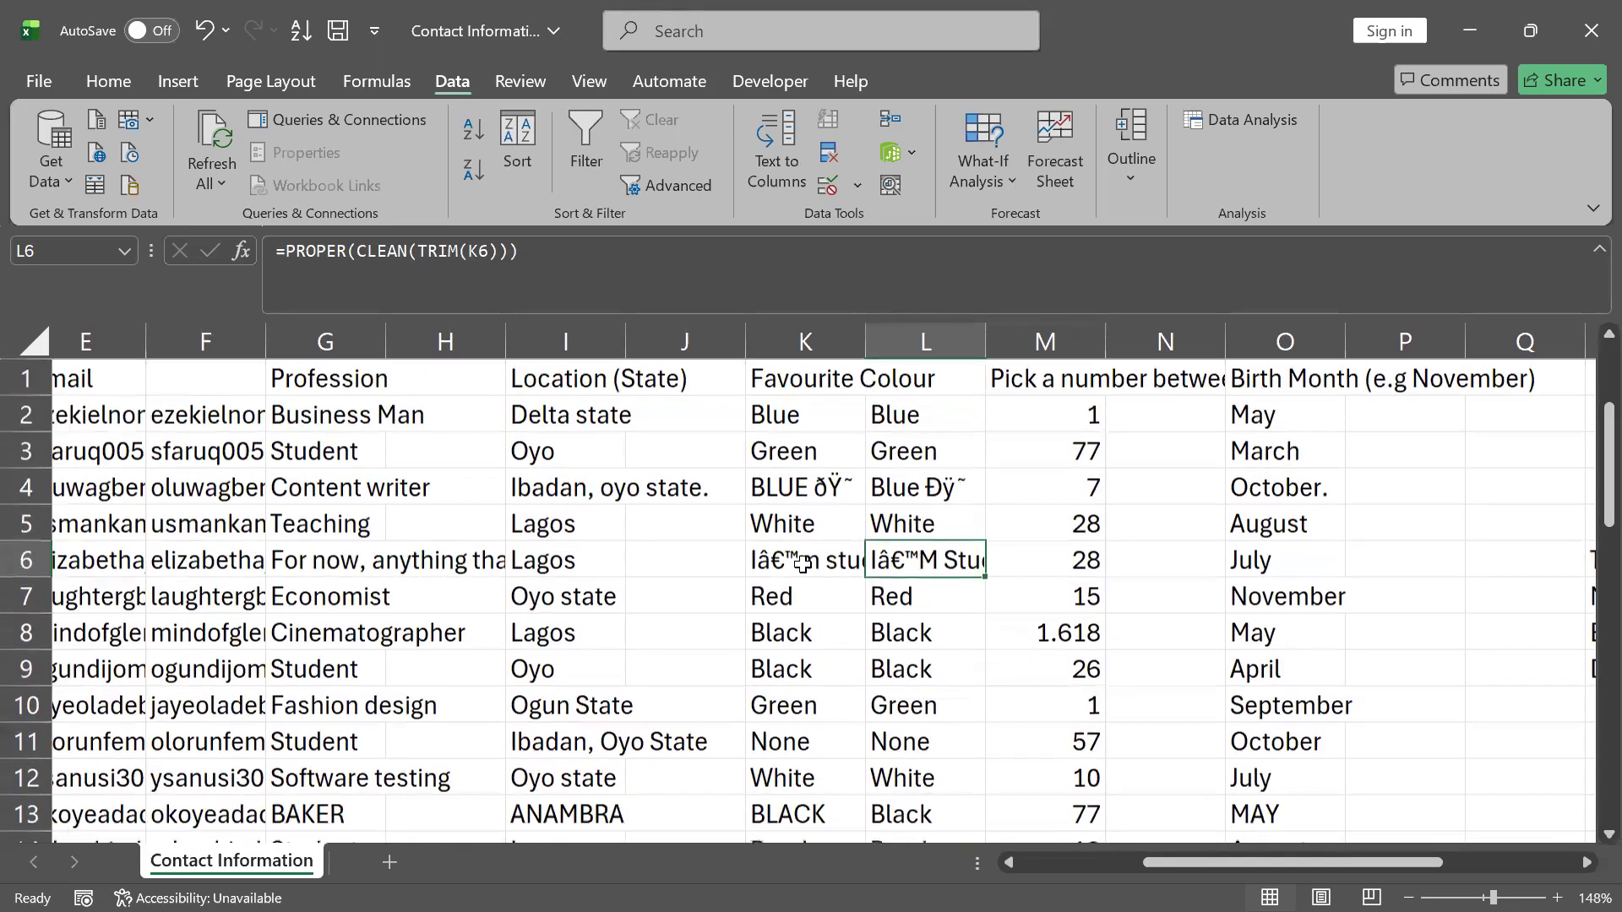
# - Compare the original free-text entry in K6 with its cleaned version in L6, alongside the garbled K4 entry
pyautogui.click(803, 563)
pyautogui.click(809, 483)
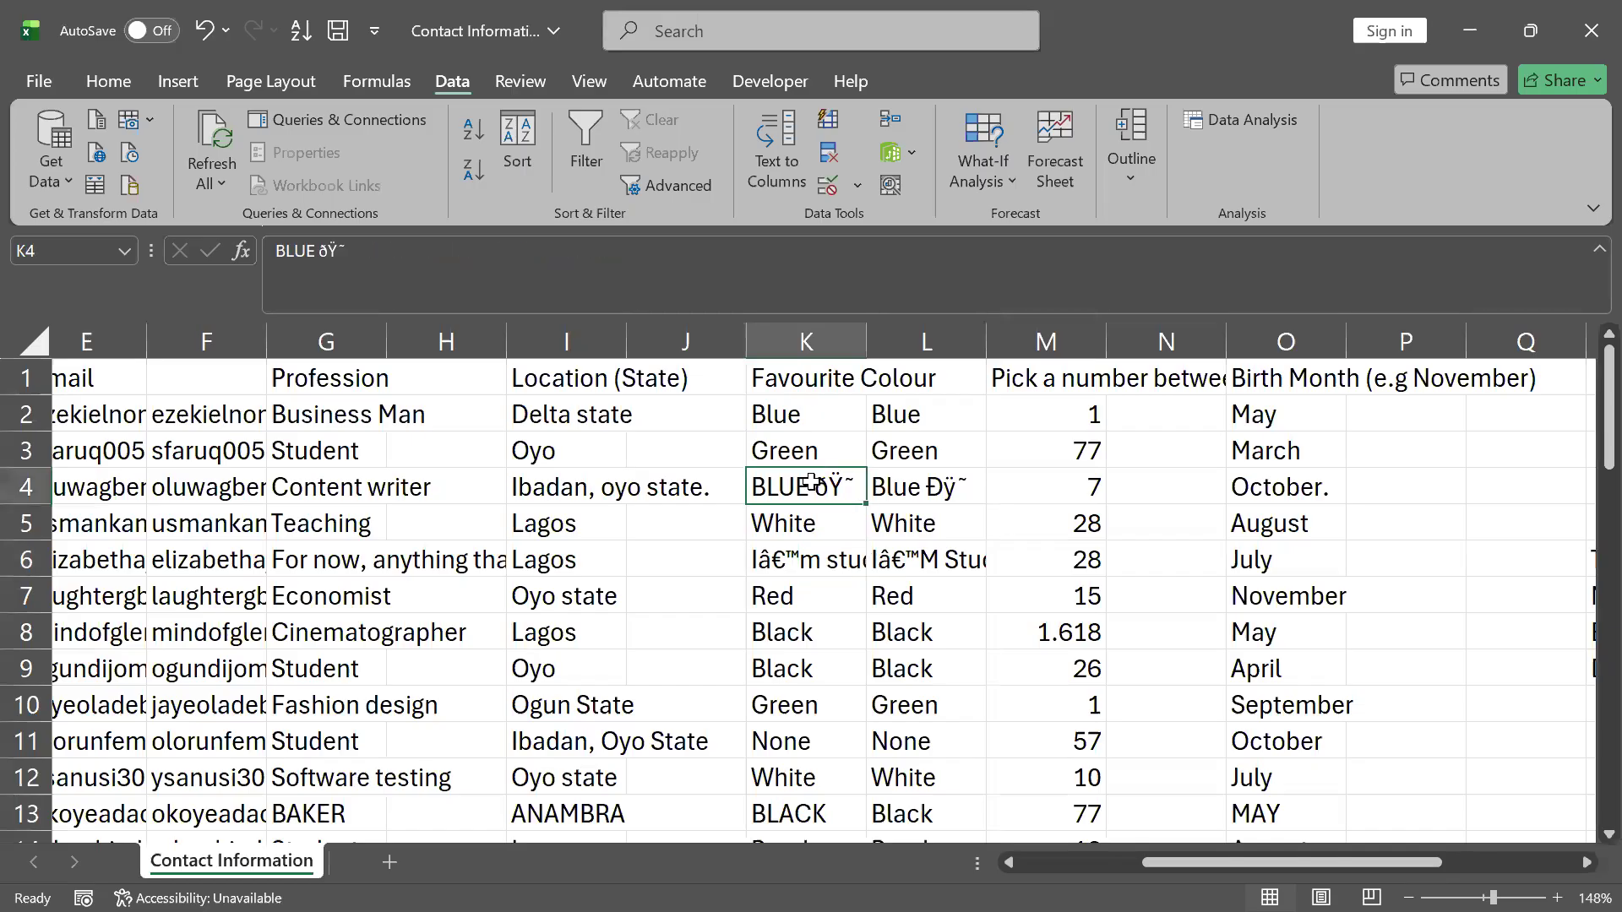
pyautogui.click(841, 550)
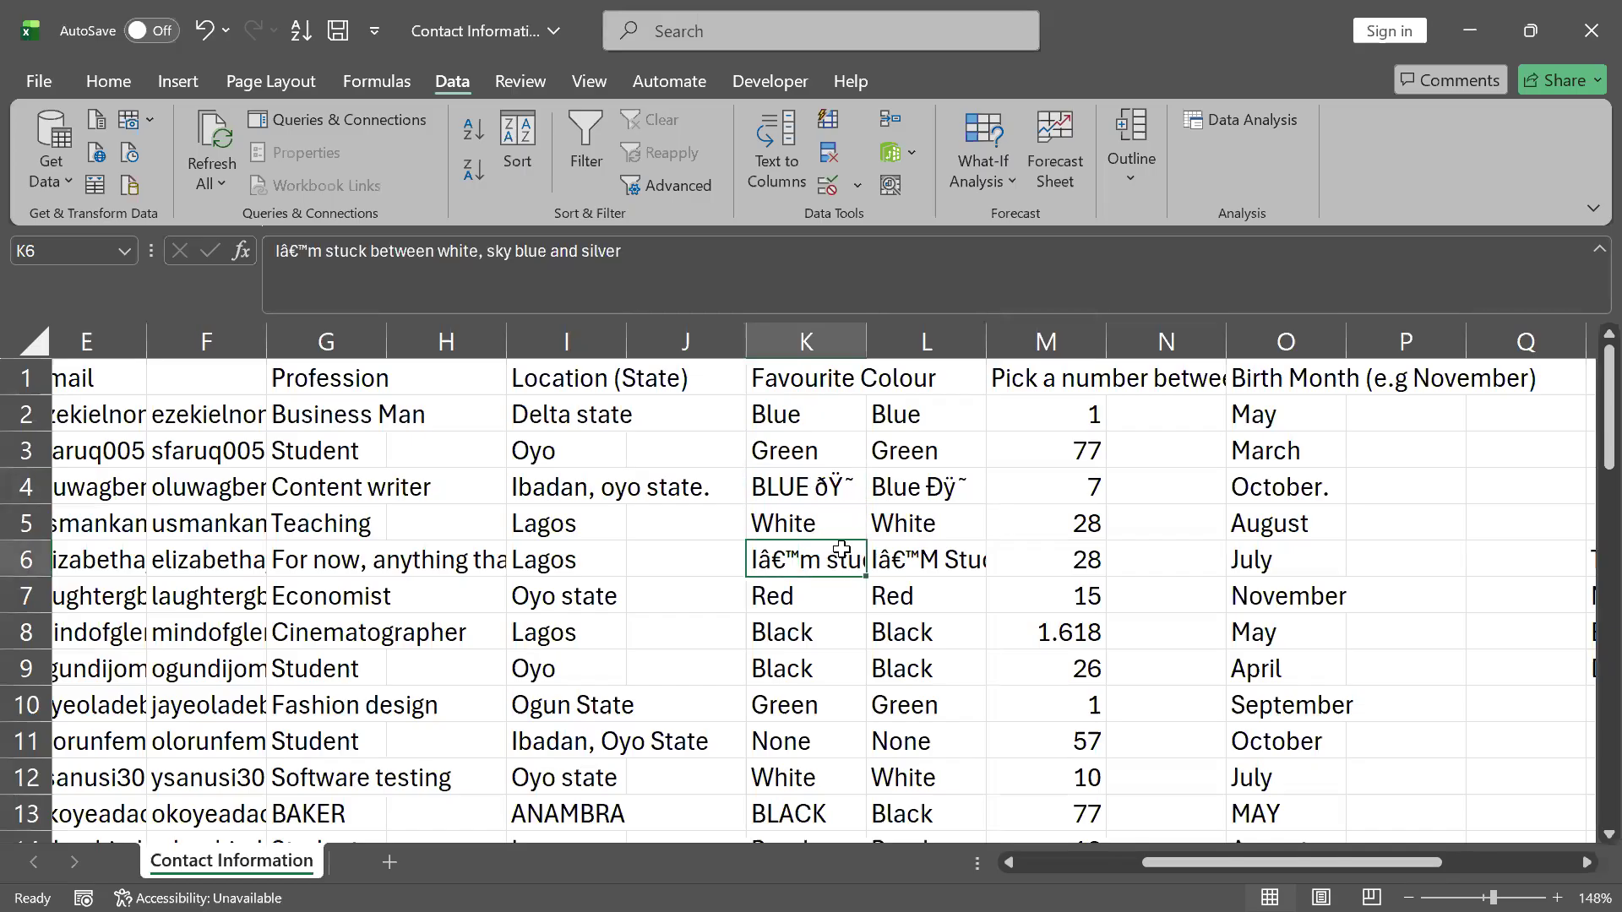
pyautogui.click(906, 558)
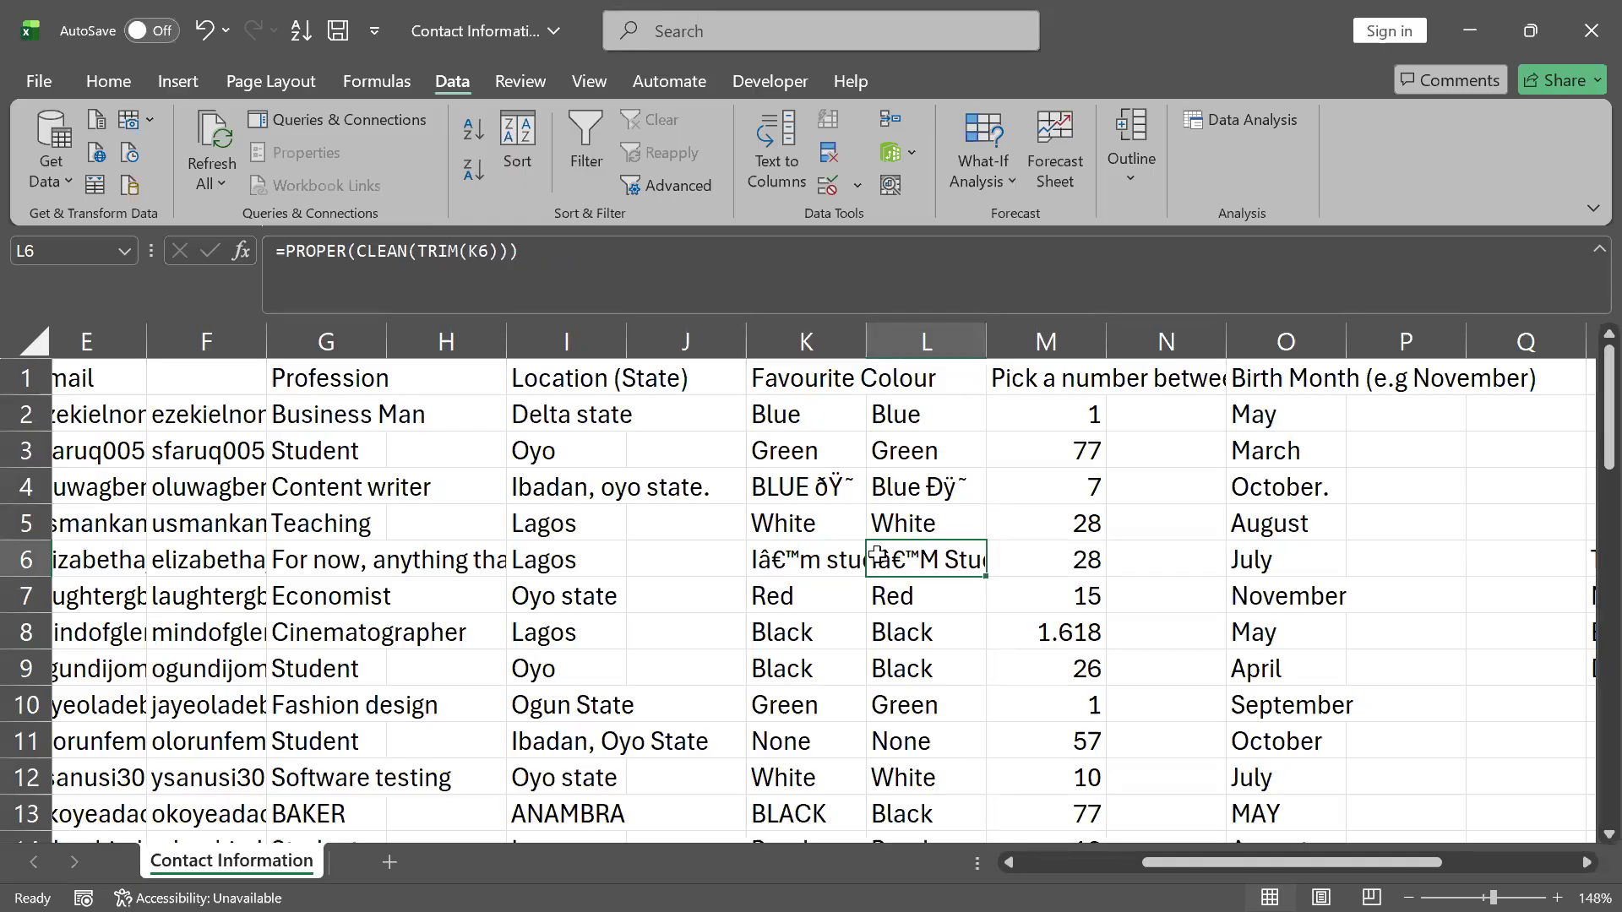
pyautogui.click(778, 560)
pyautogui.click(929, 553)
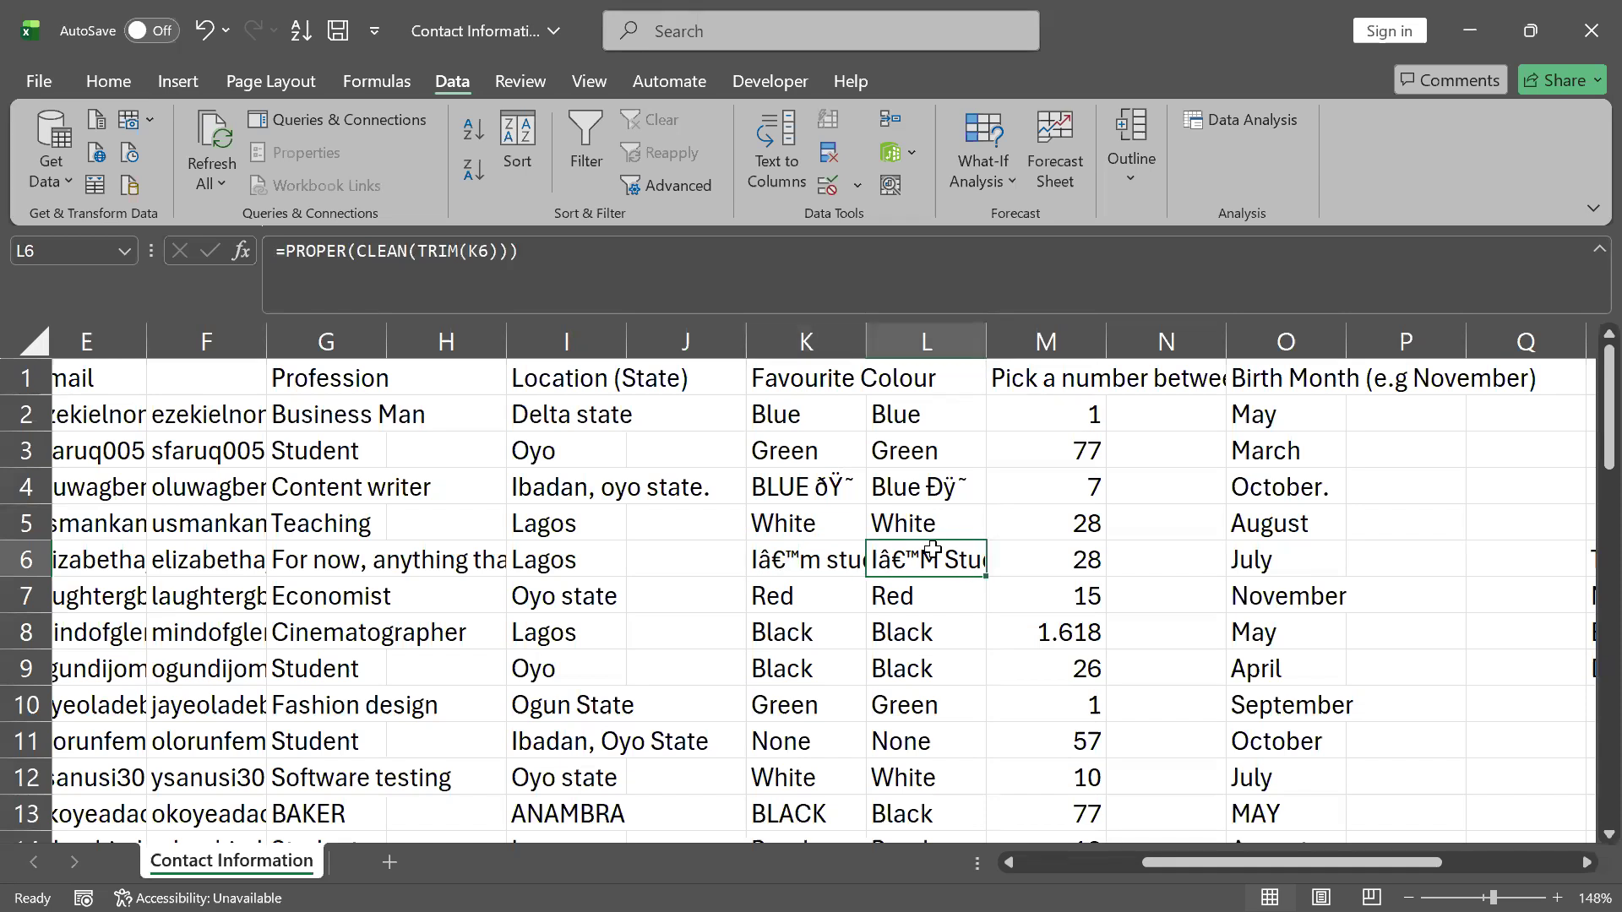
pyautogui.click(755, 545)
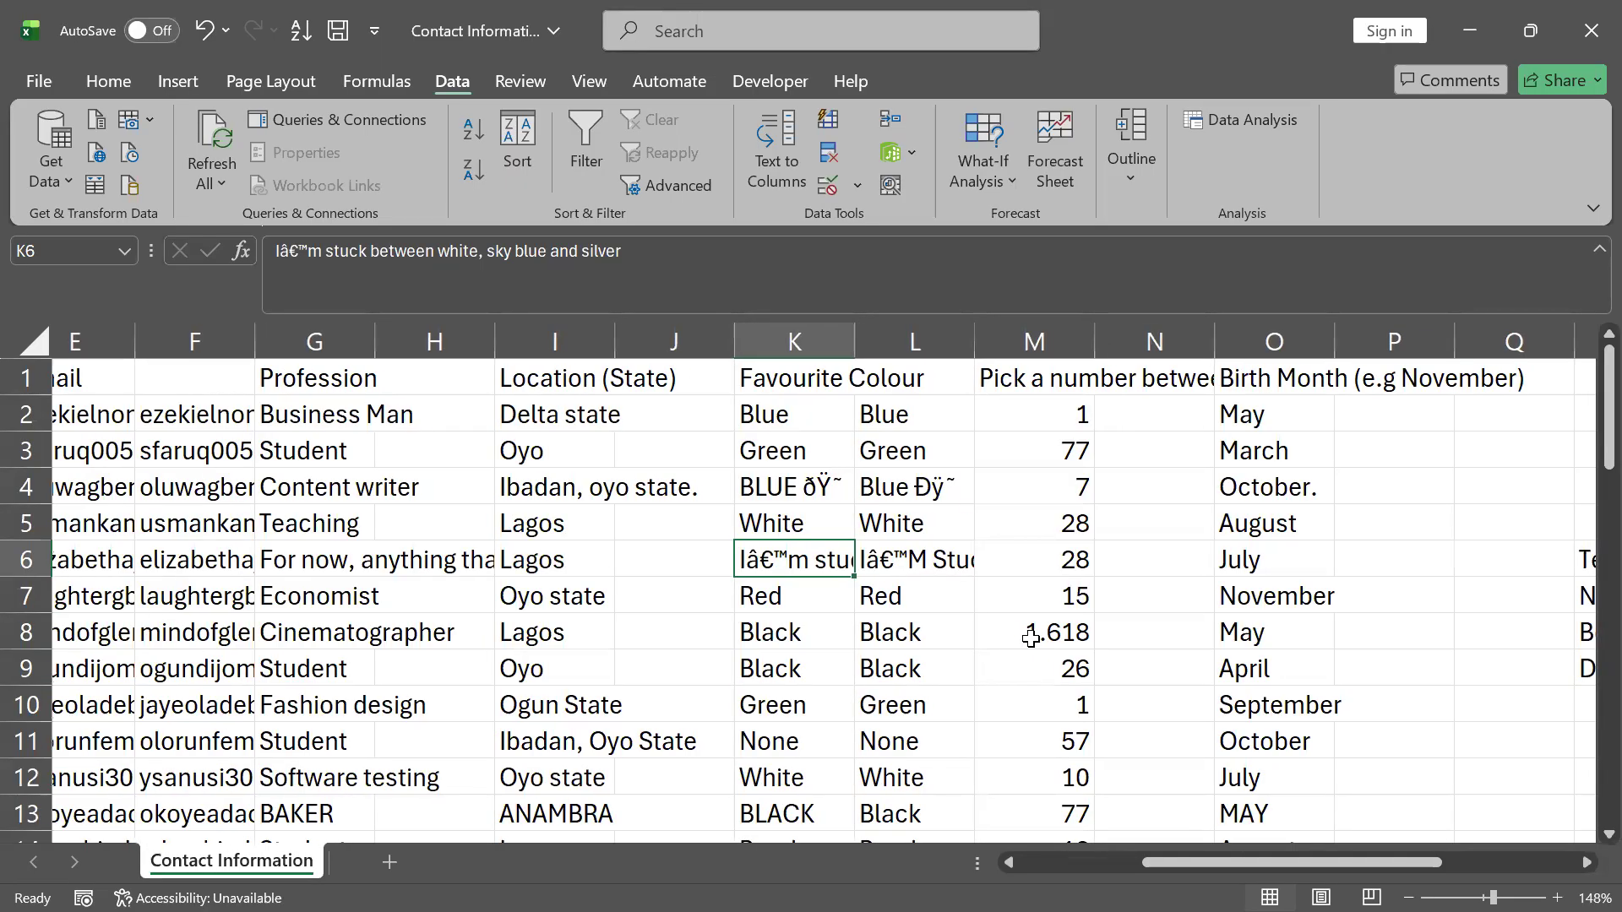
pyautogui.hscroll(-4, 1030, 640)
pyautogui.hscroll(5, 1031, 640)
pyautogui.hscroll(-2, 1030, 640)
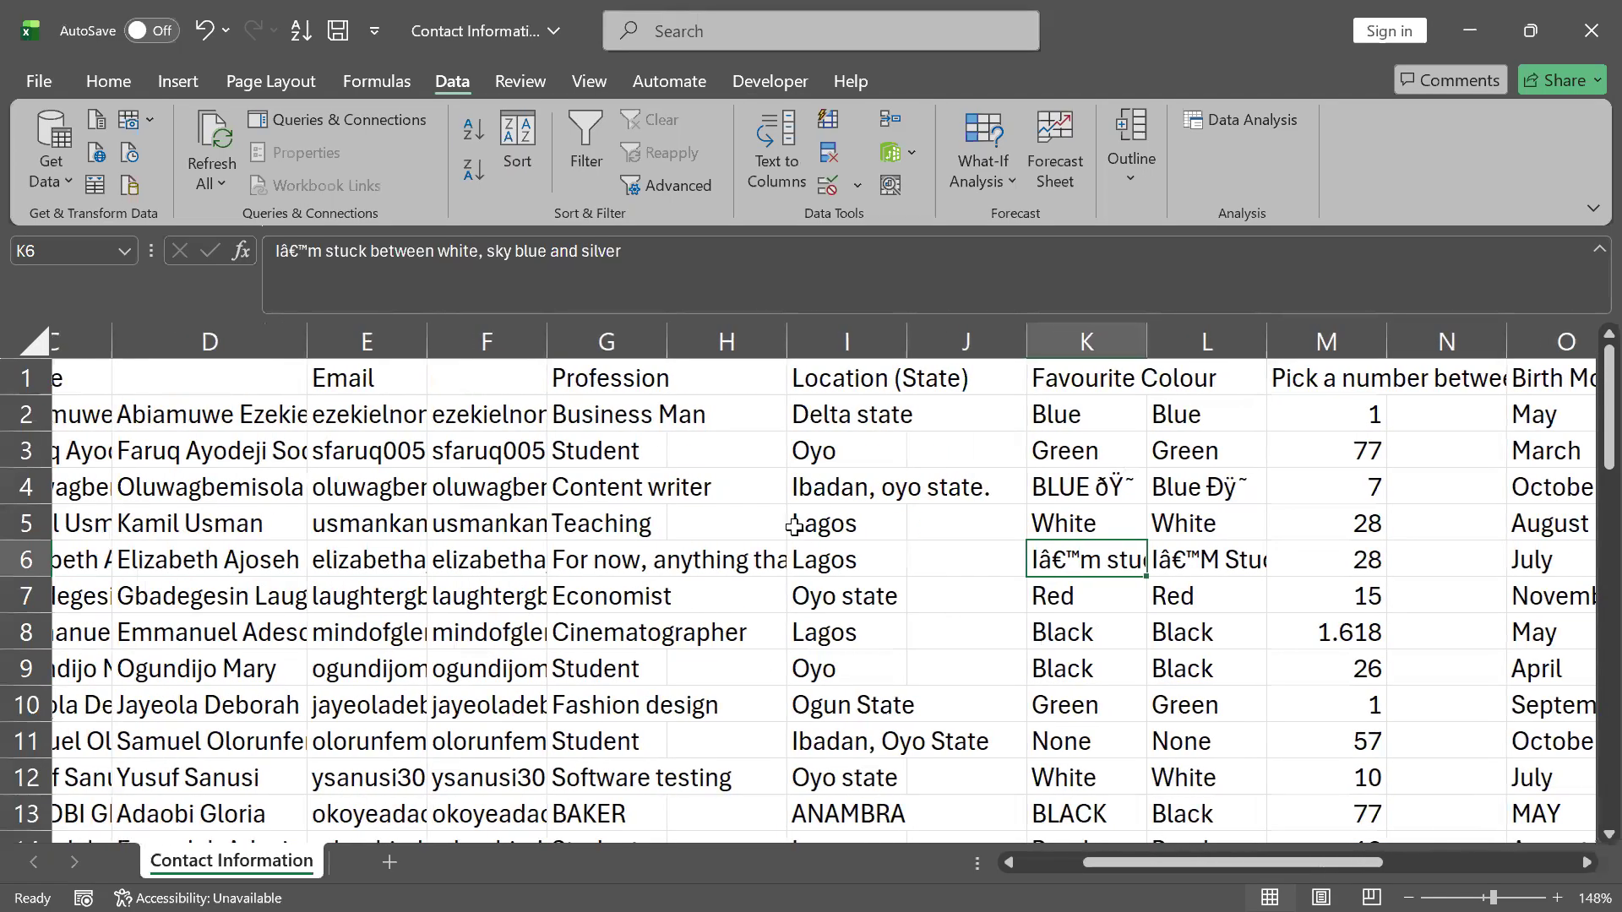